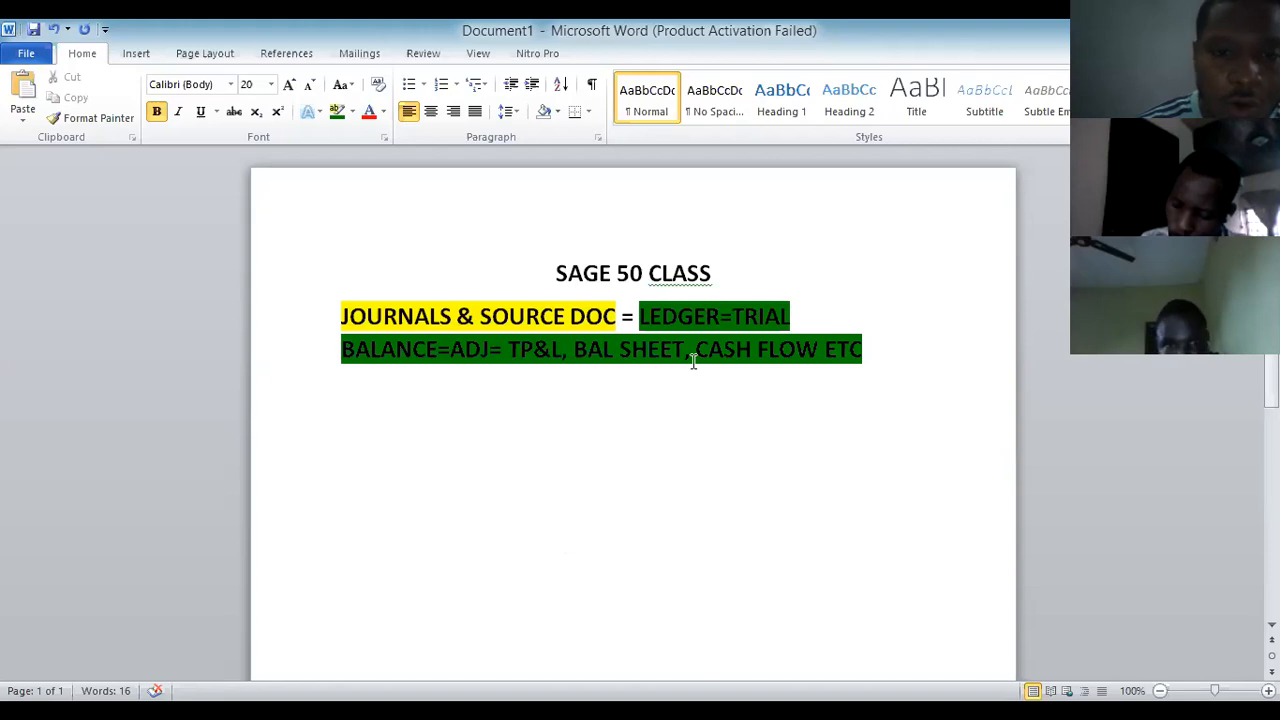
Switch to the COURSE OUTLINE- PHARMACY document and scroll through it.
key("alt+Tab")
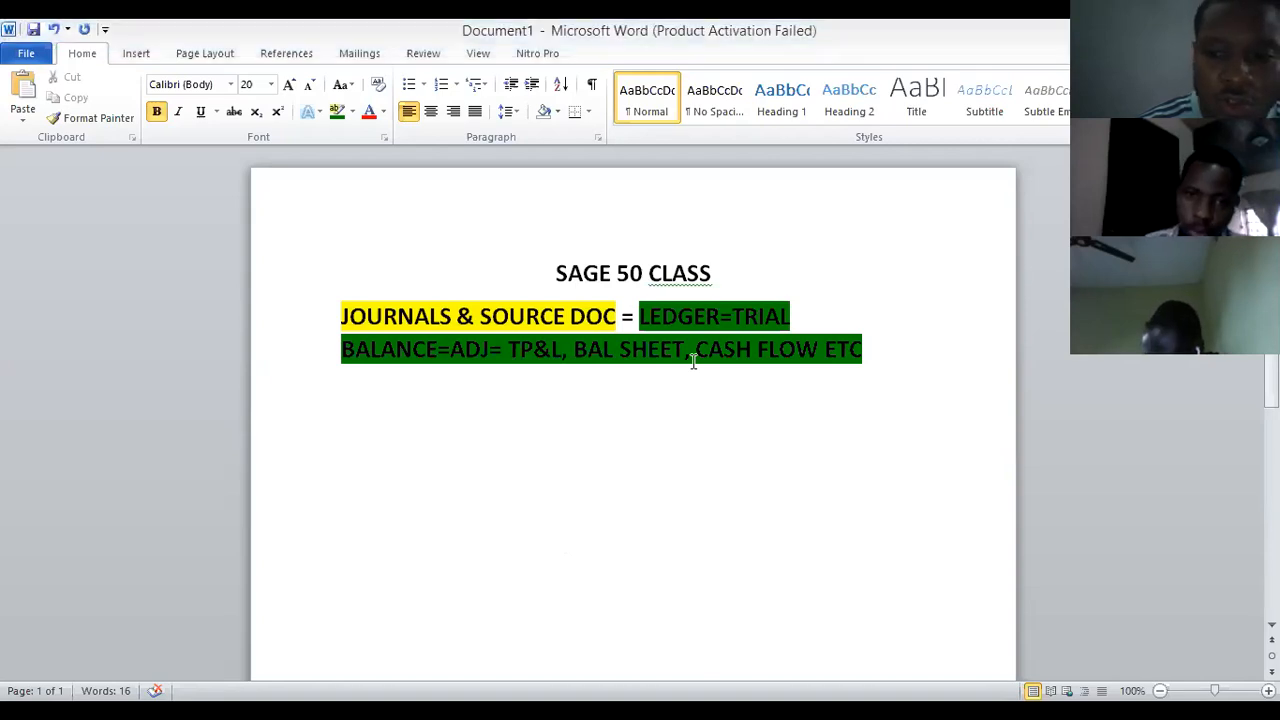
scroll(700, 440, "up", 10)
scroll(684, 424, "down", 3)
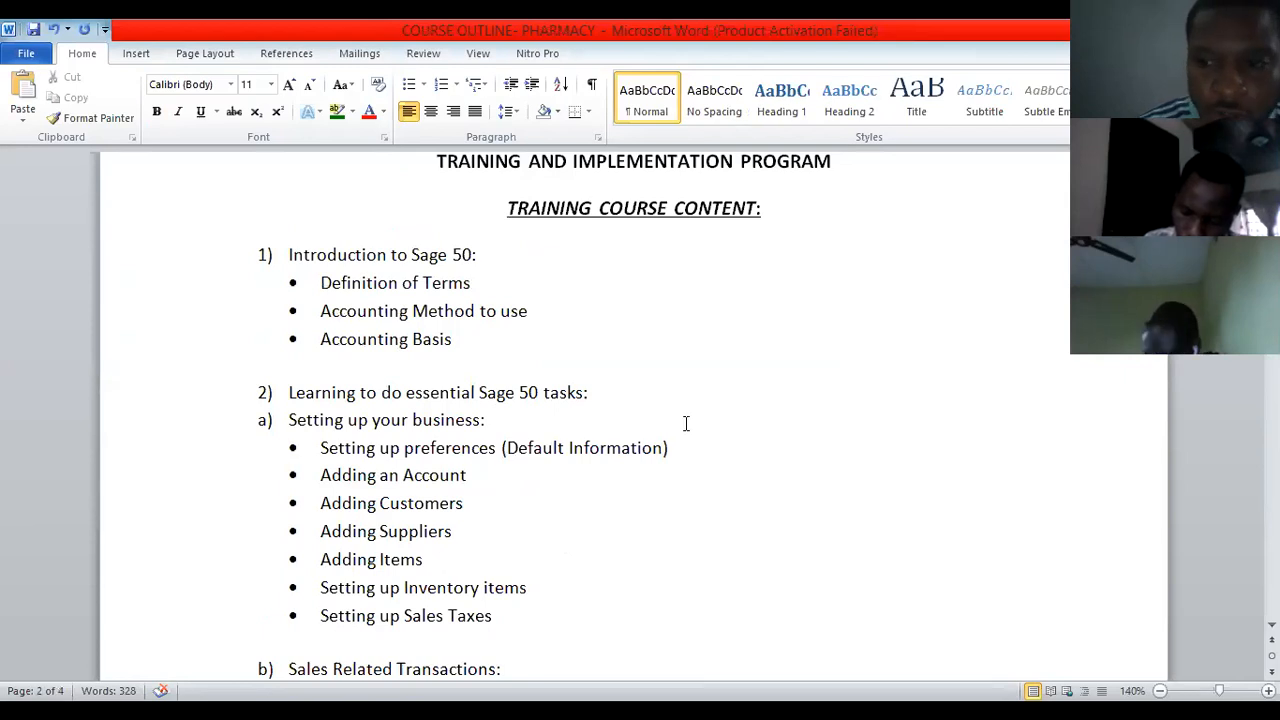
scroll(686, 424, "down", 11)
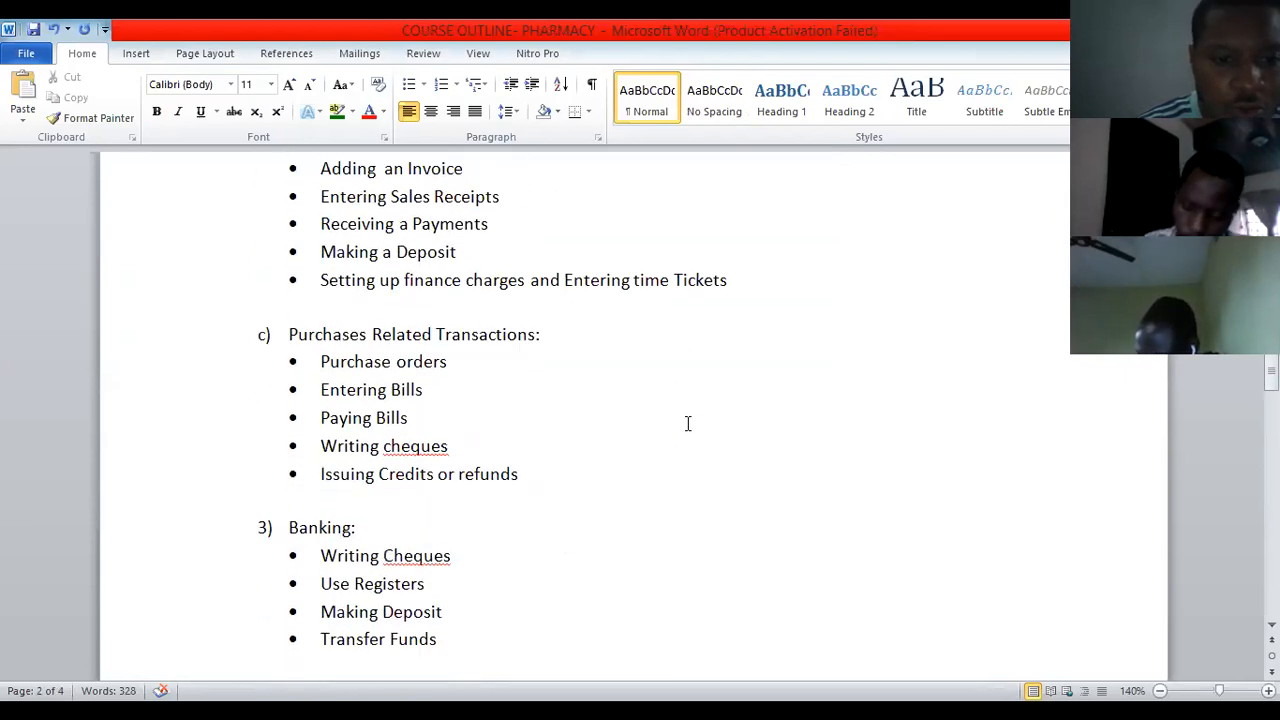
scroll(687, 424, "down", 5)
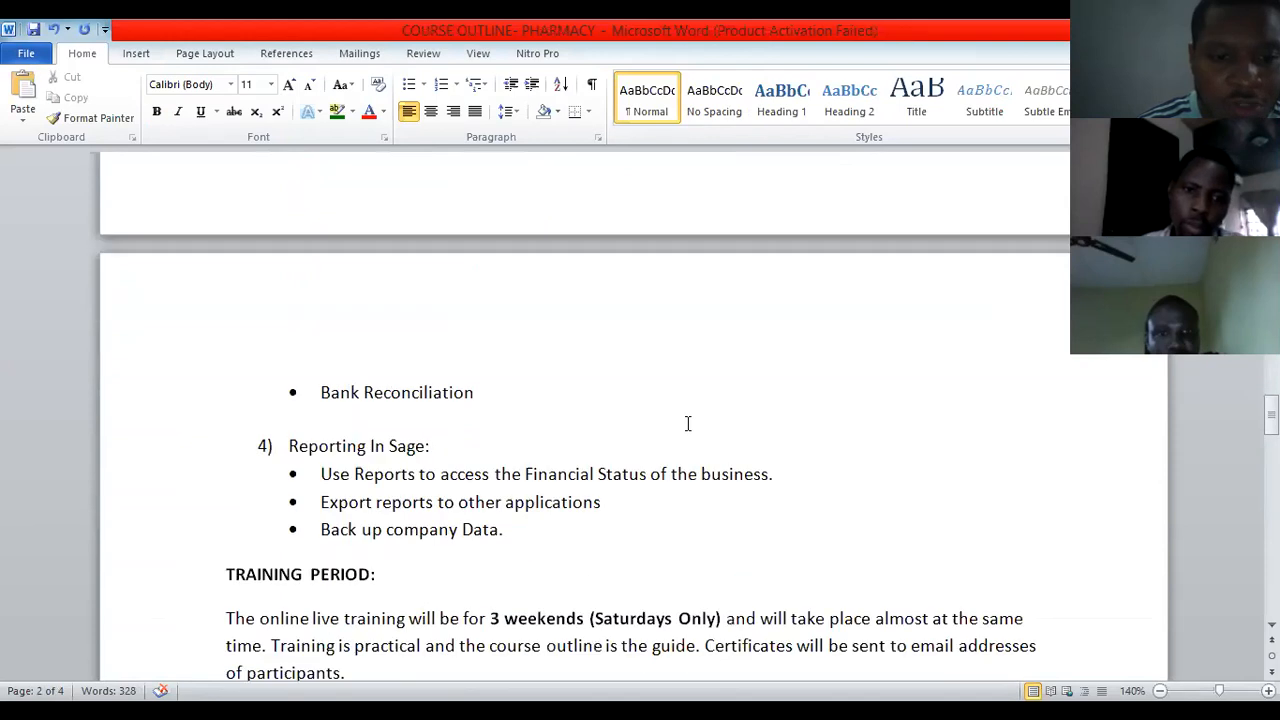
scroll(687, 424, "up", 5)
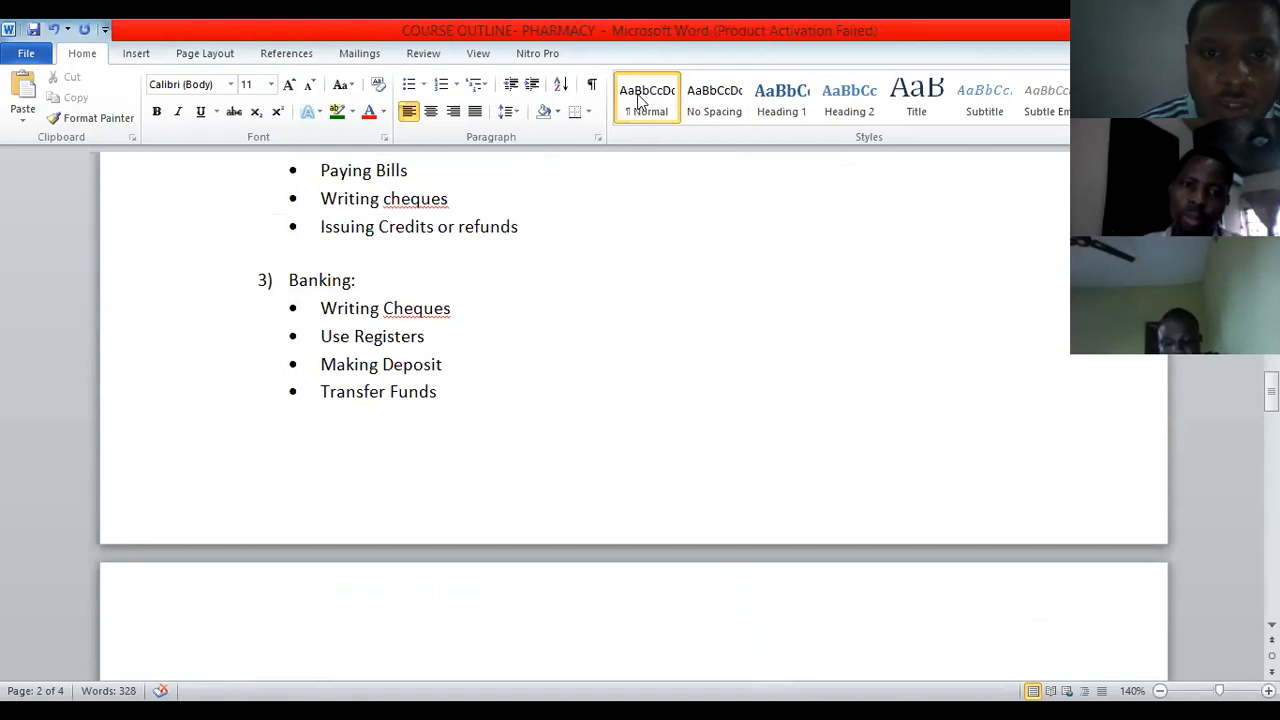
Return to the SAGE 50 CLASS notes and add a blank line below CASH FLOW ETC.
key("alt+Tab")
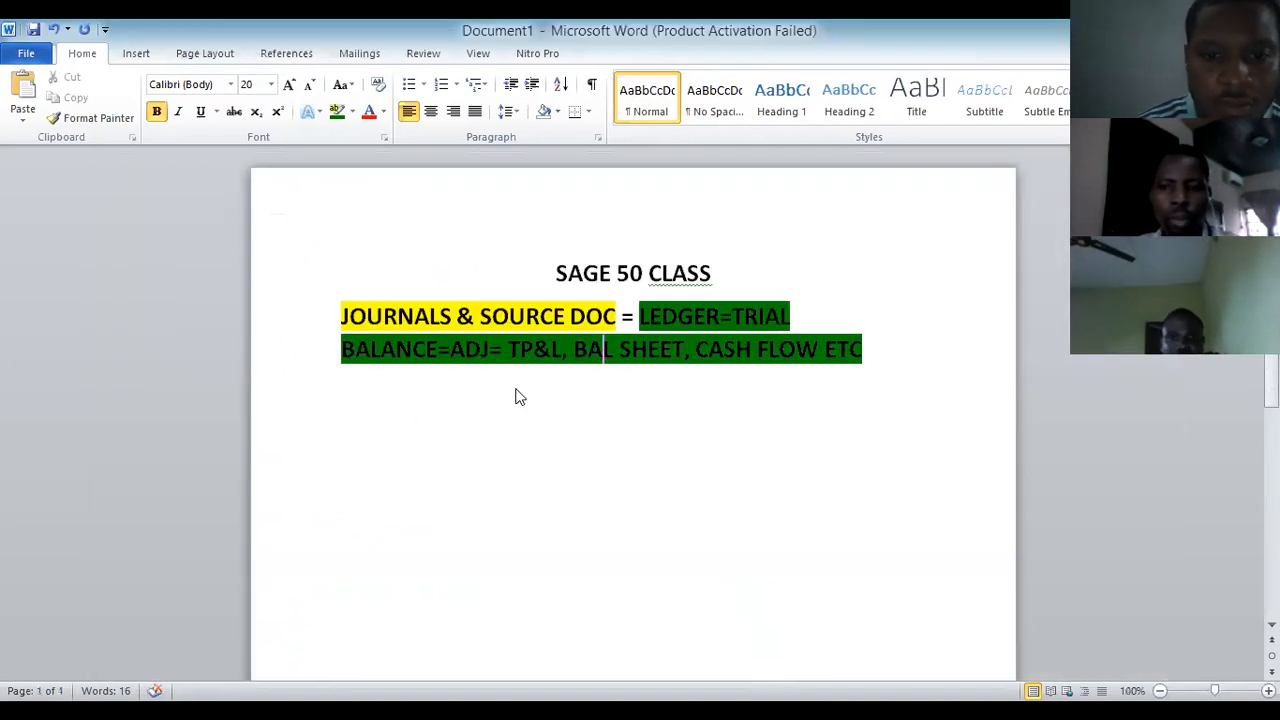
left_click(871, 366)
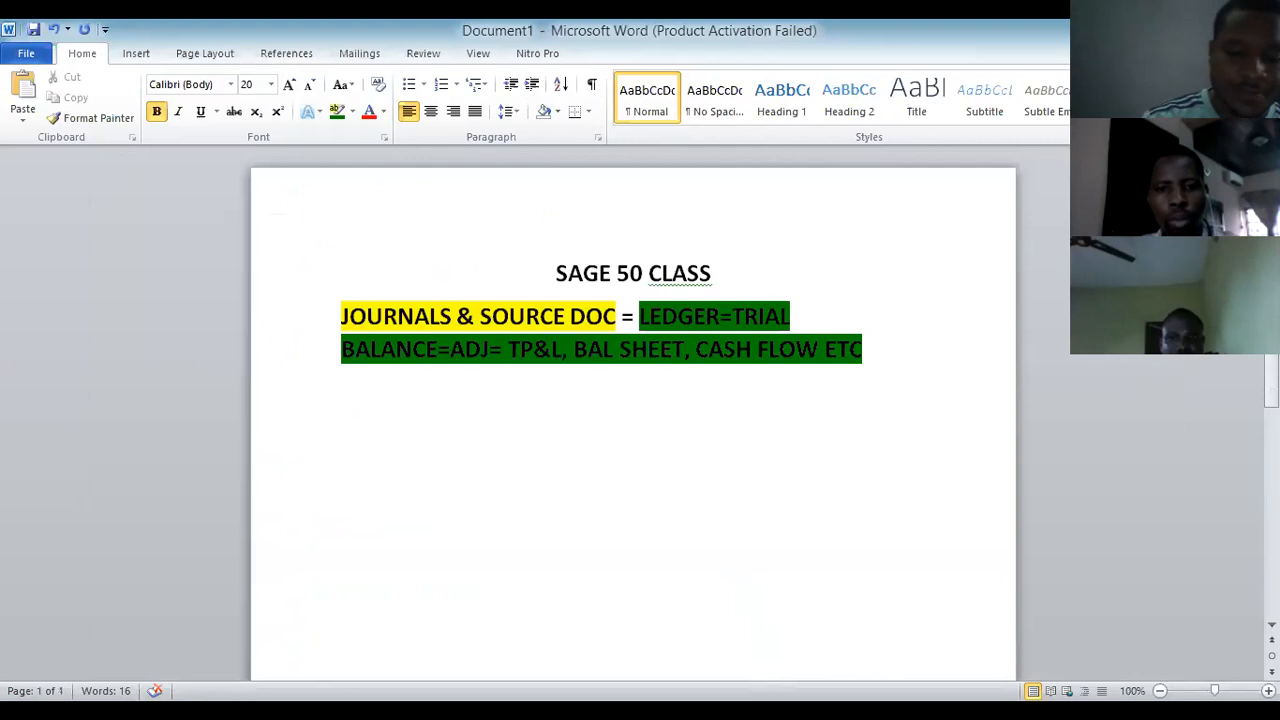
key("Return")
key("Return")
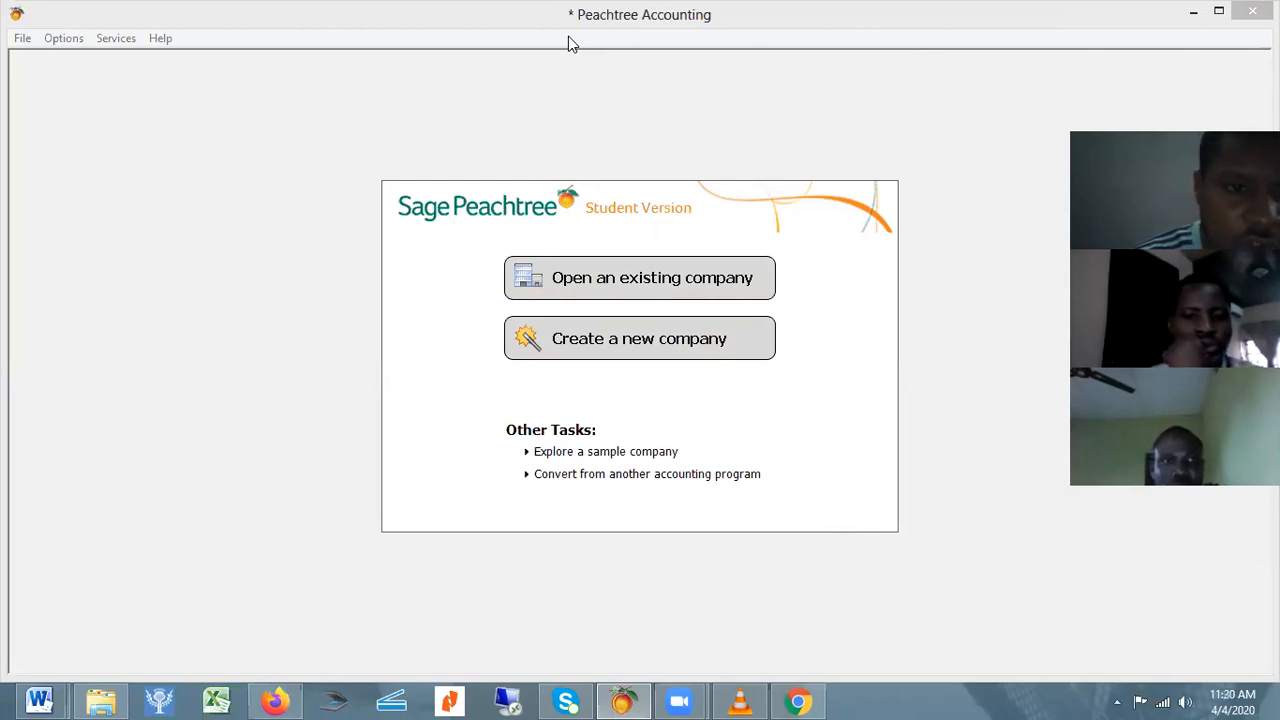
left_click(1193, 12)
left_click(1201, 11)
left_click(1201, 11)
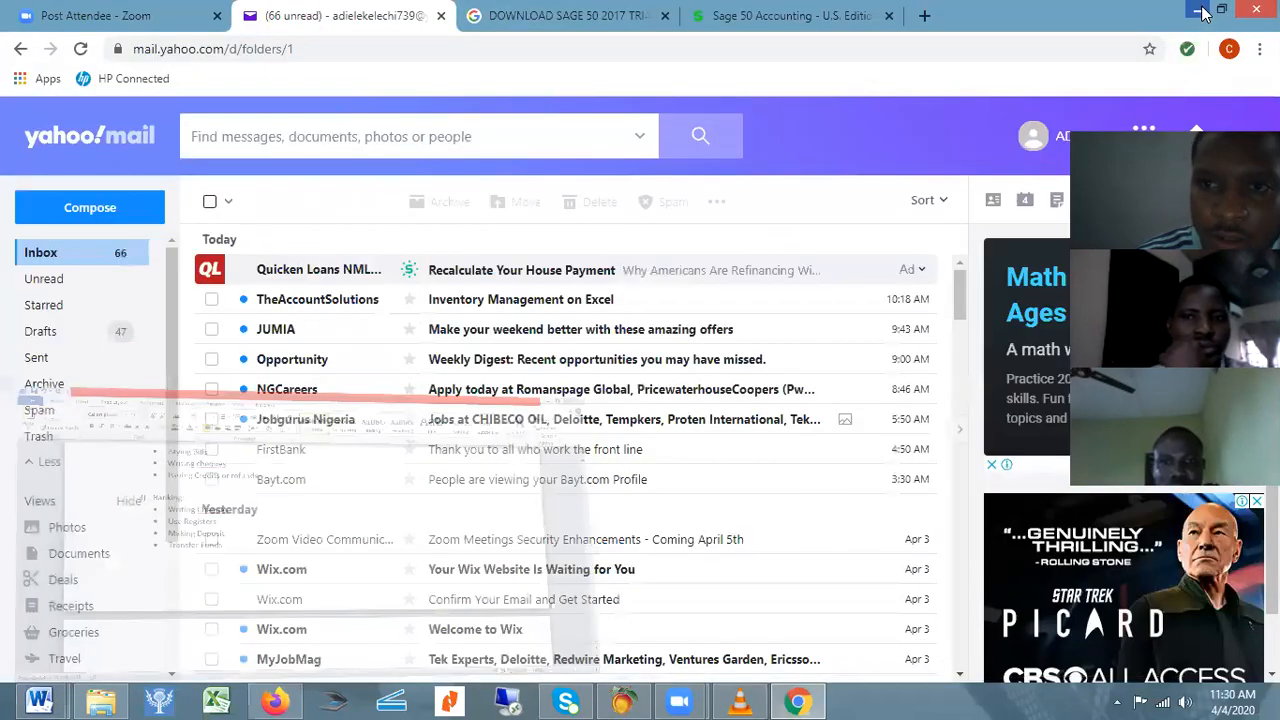
left_click(1204, 12)
left_click(1204, 12)
left_click(1205, 13)
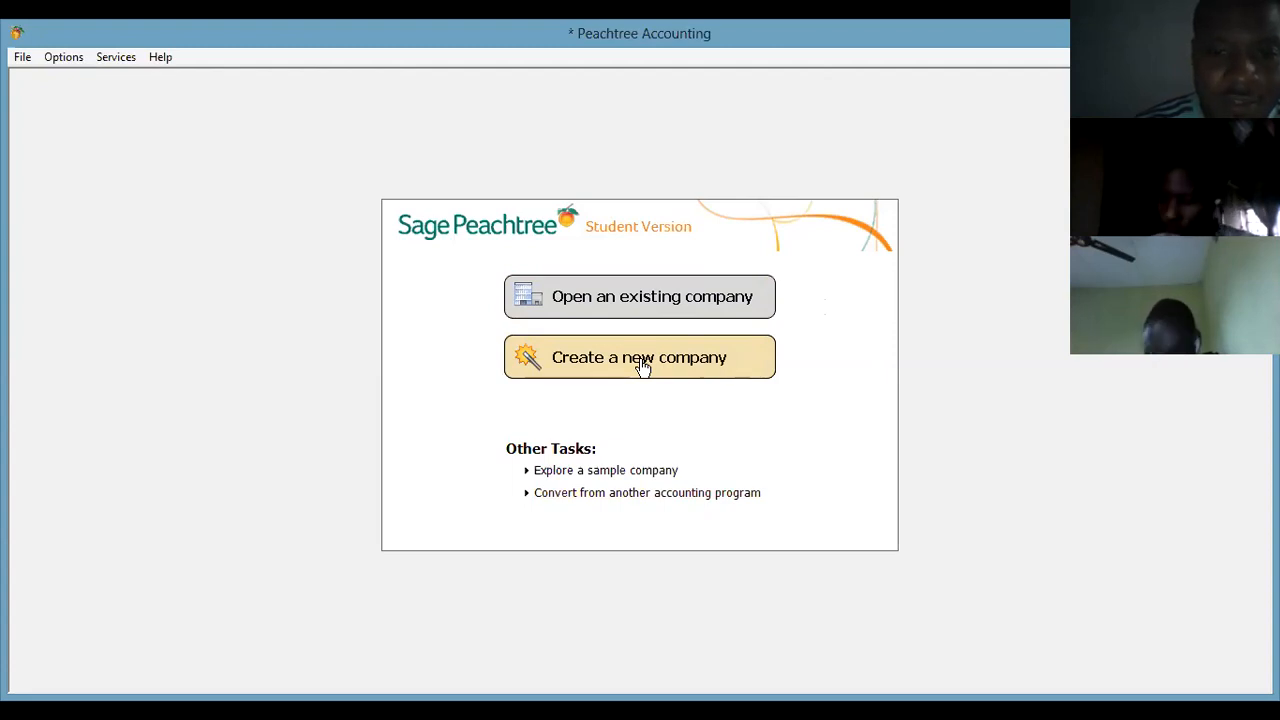
Start the Create a New Company wizard from the File menu.
left_click(643, 366)
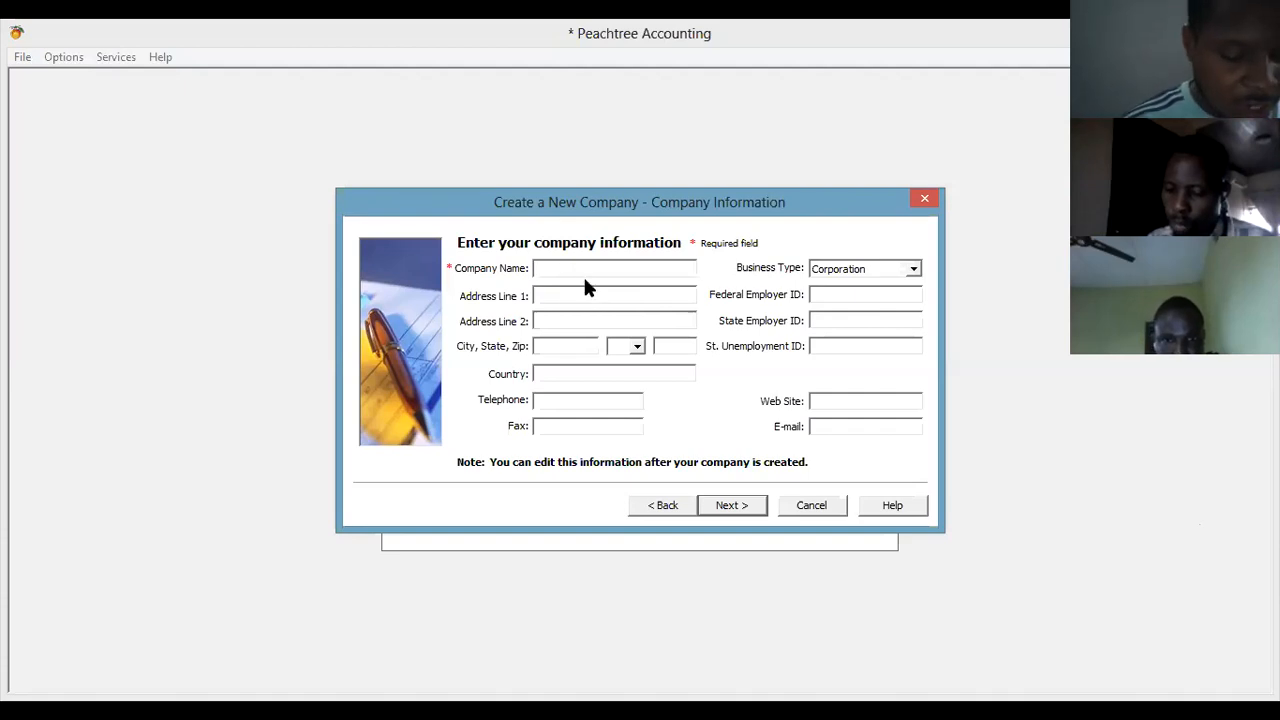
Enter JOHNHOLT NIGERIA LTD as the company name and begin the first address line.
type("JOHNHOLT ")
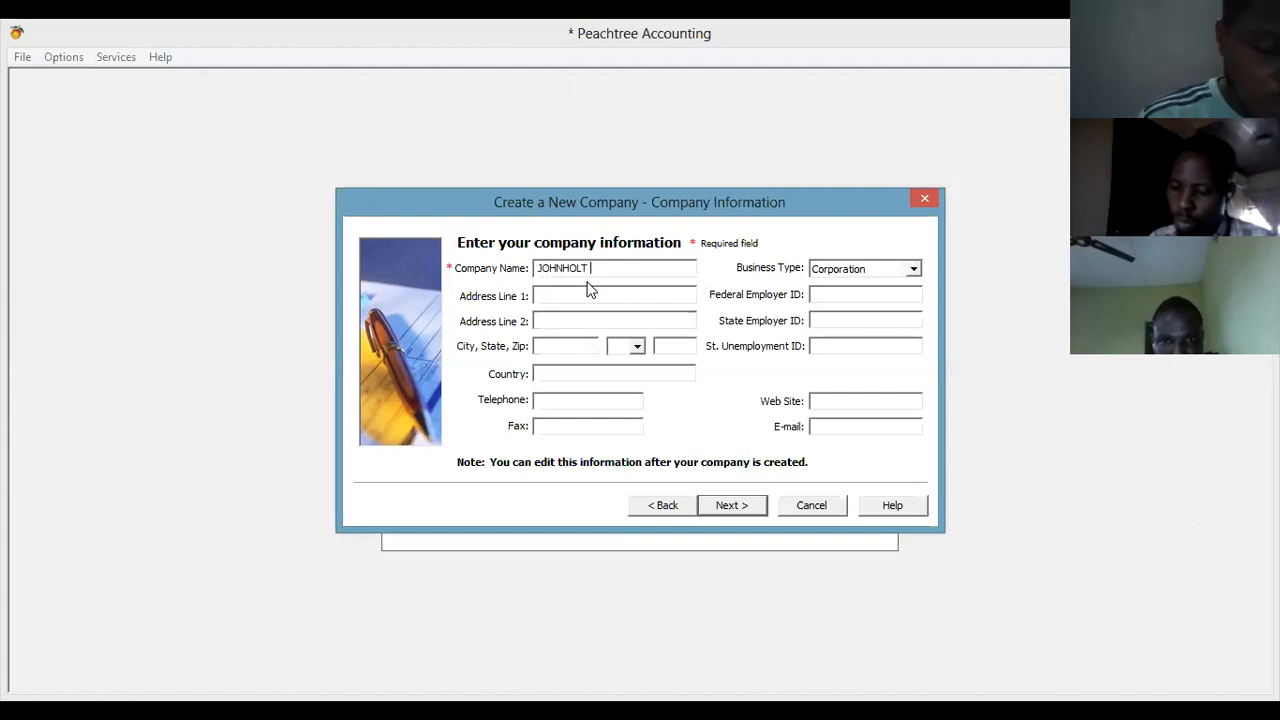
type("NIGERIA LTD")
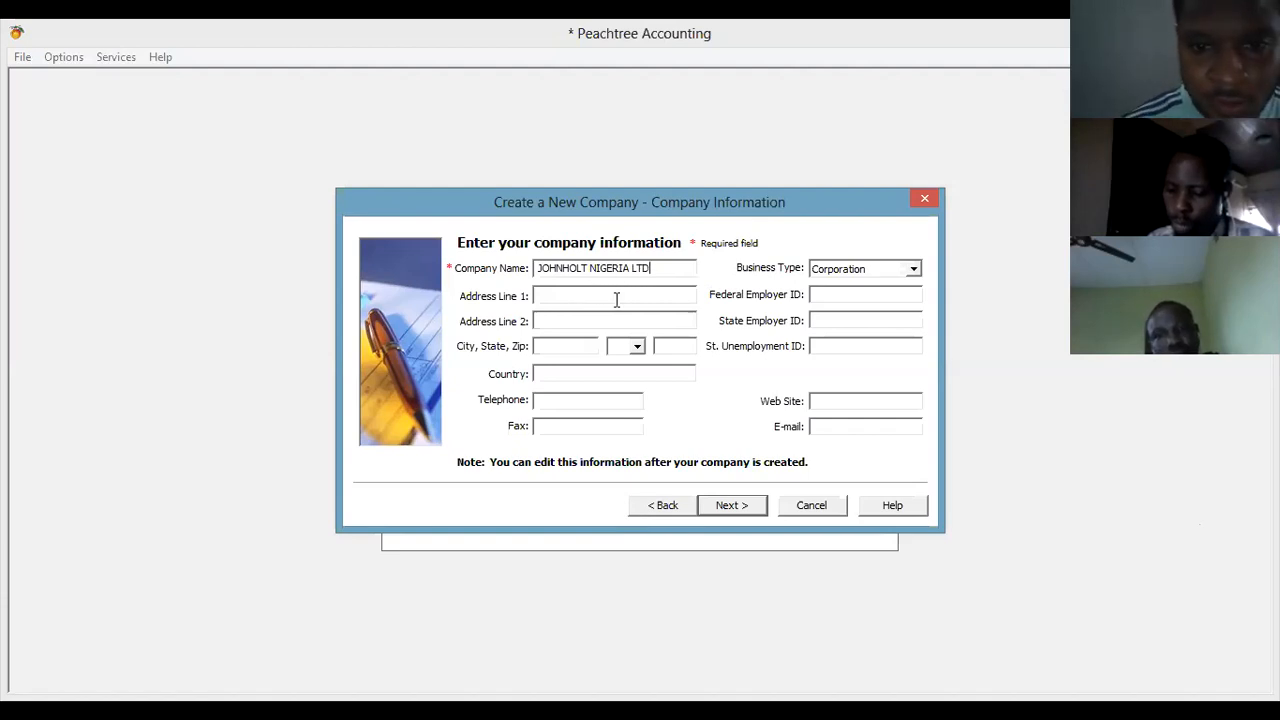
key("Tab")
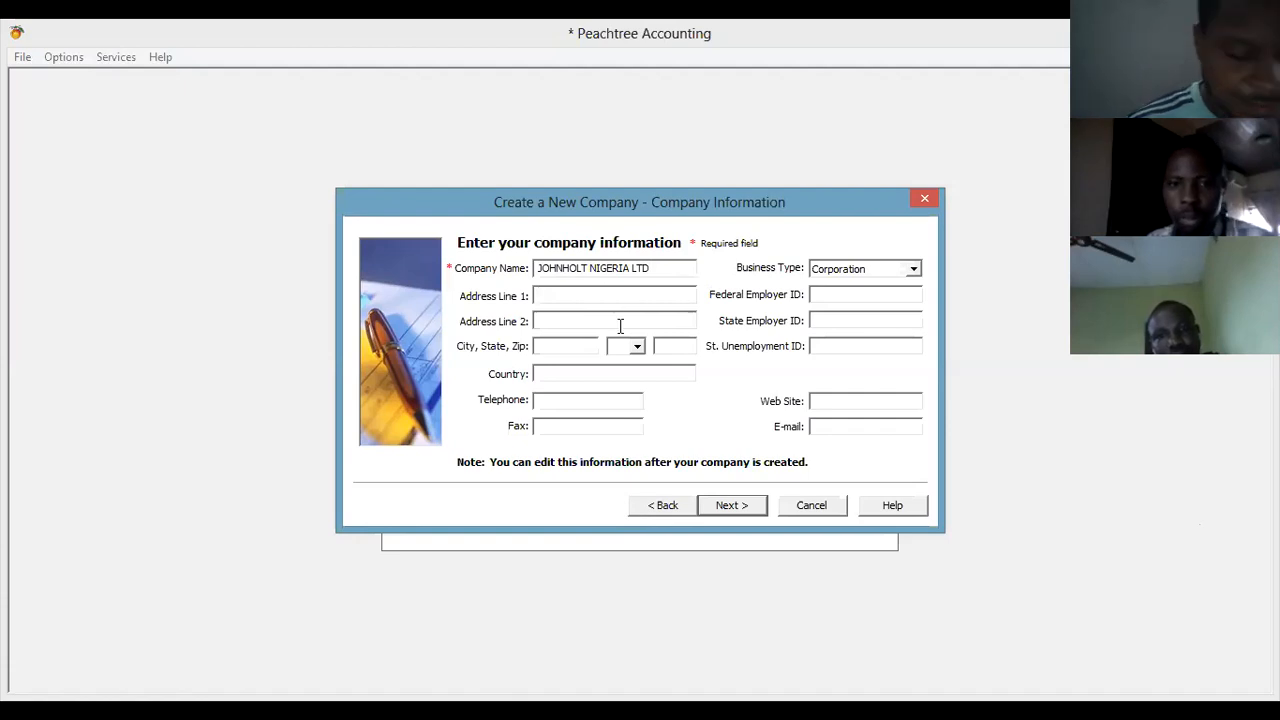
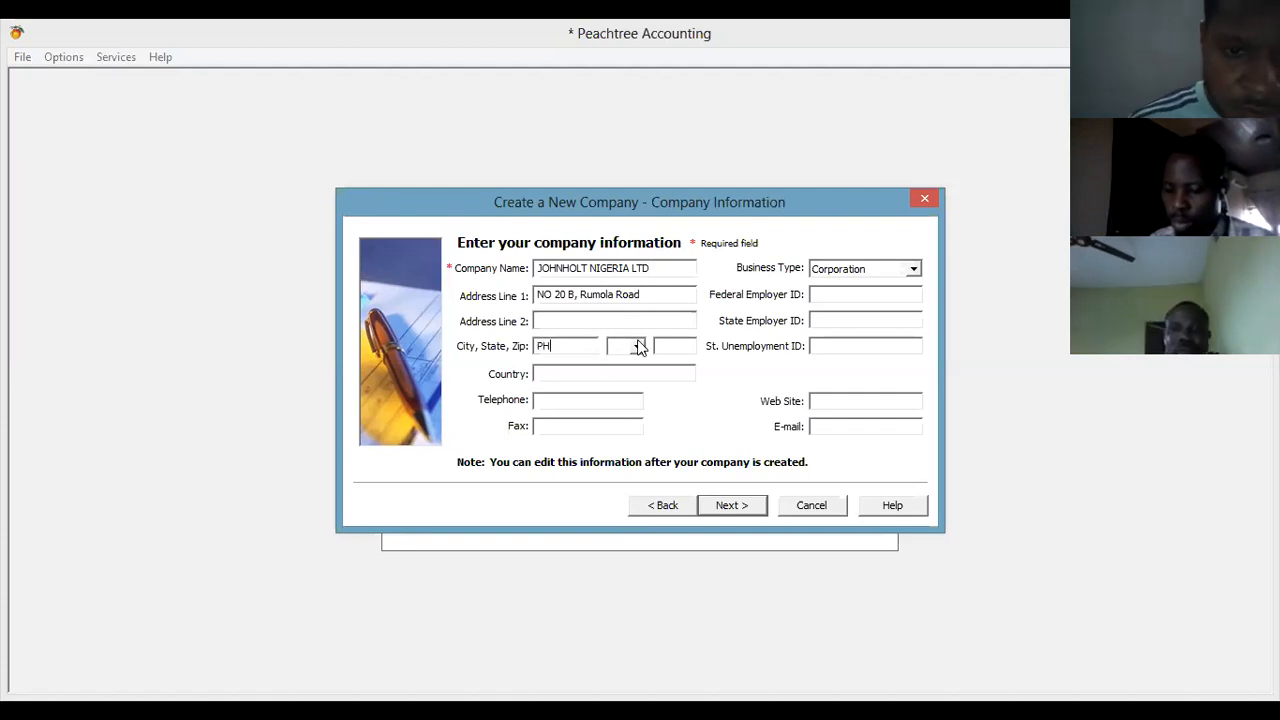
Set the state to AK and the country to NIGERIA, and enter the company telephone number.
left_click(639, 346)
left_click(622, 376)
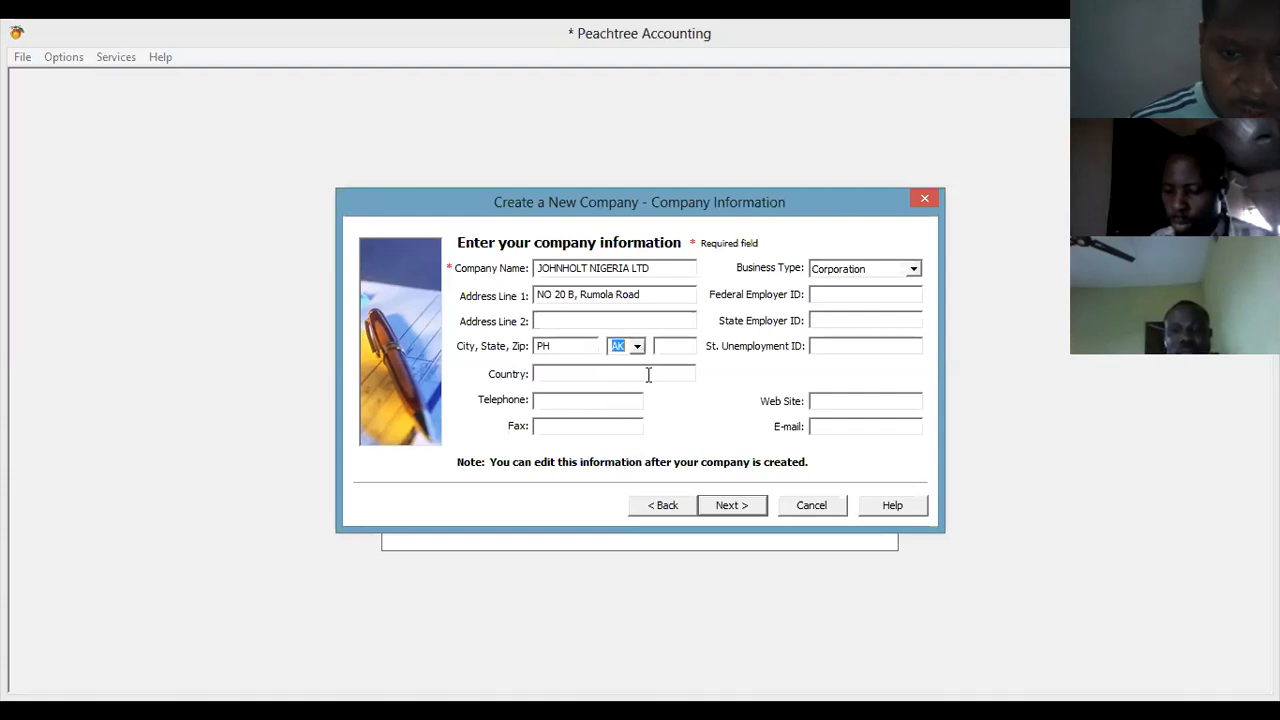
left_click(620, 375)
type("N")
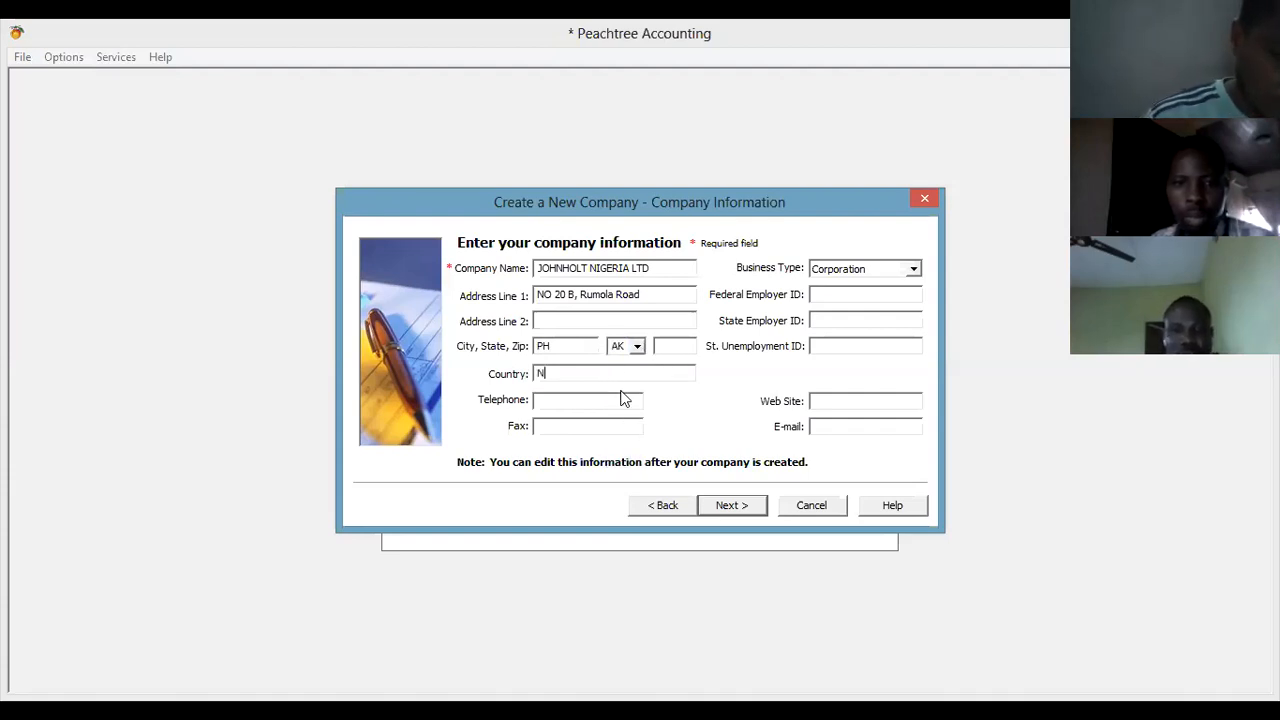
type("IGERIA")
left_click(620, 400)
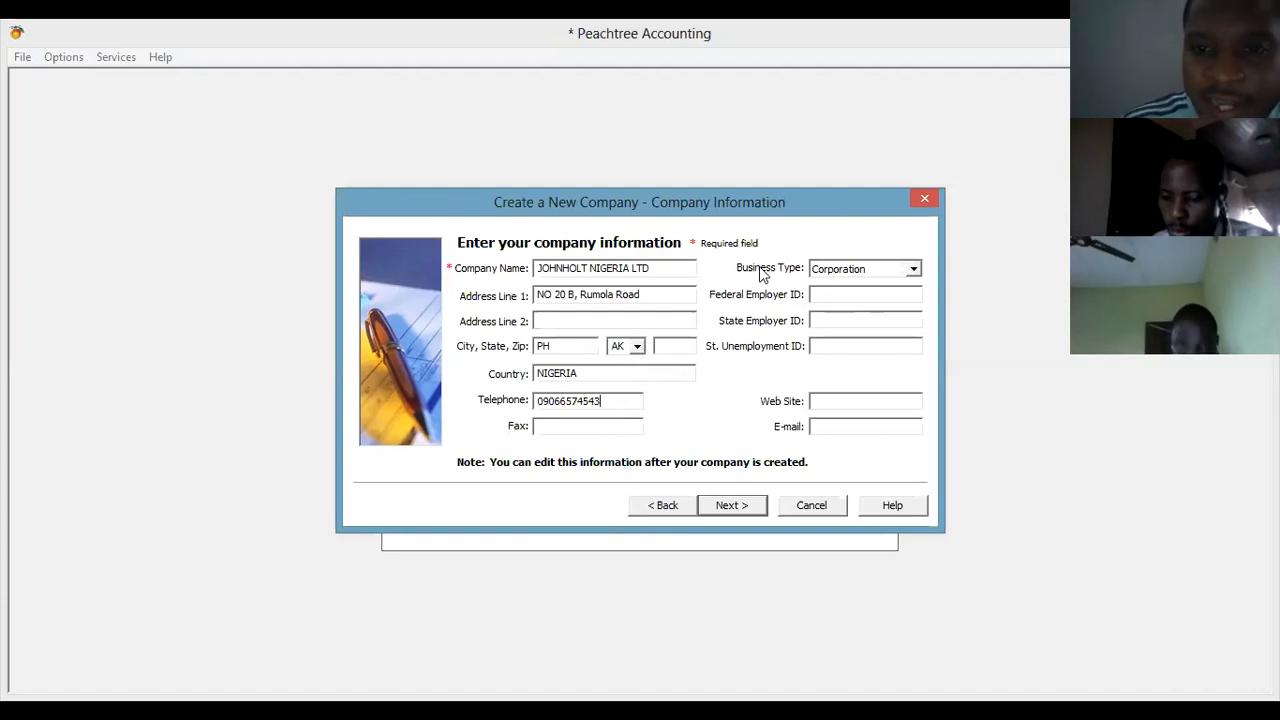
left_click(914, 270)
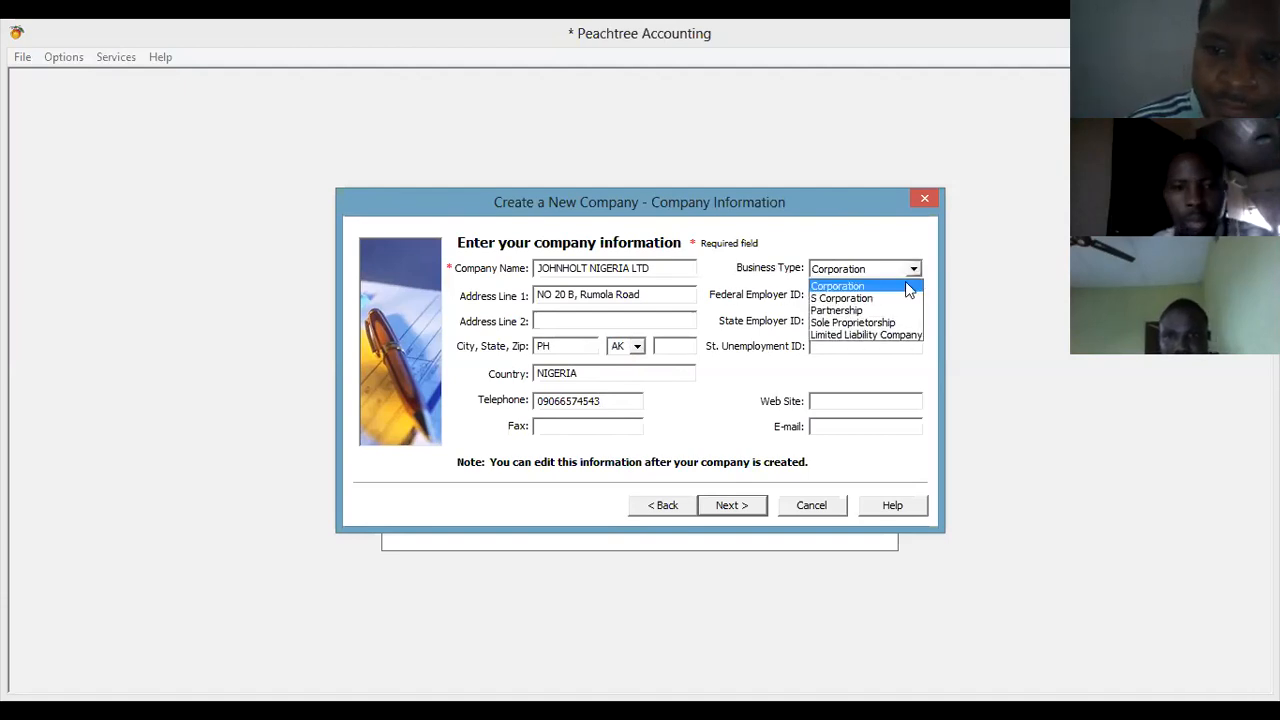
left_click(883, 334)
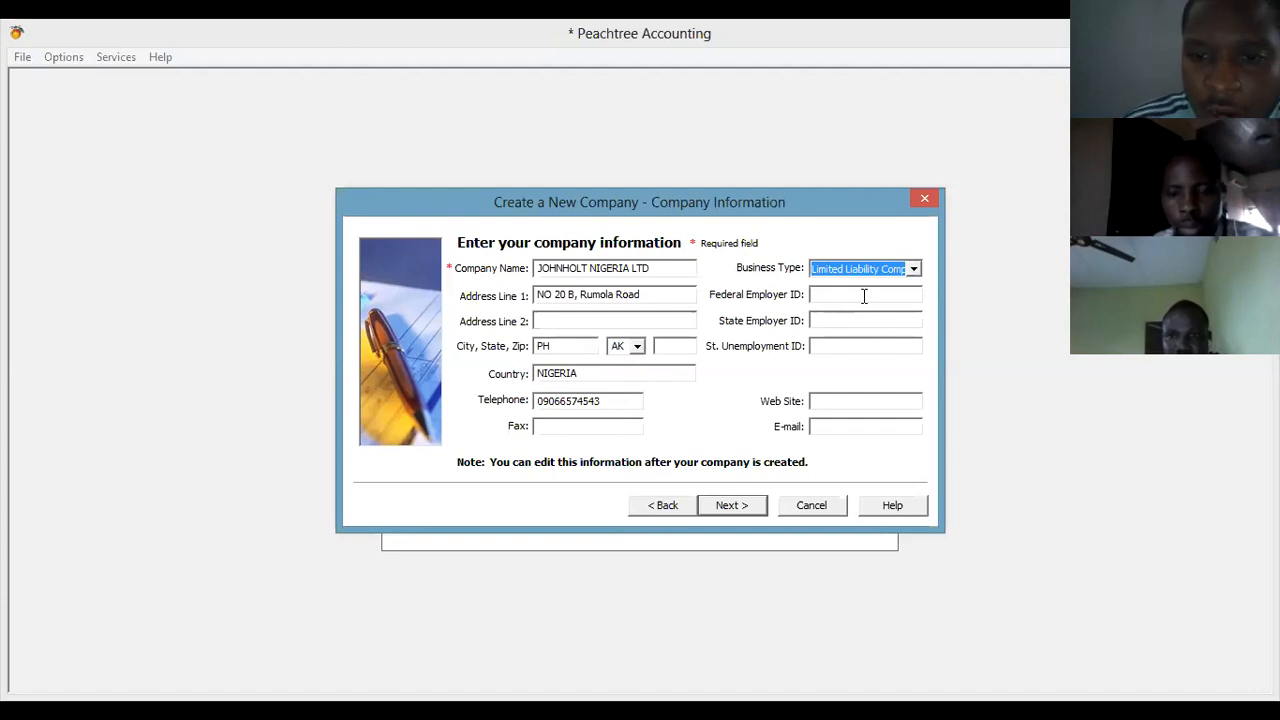
left_click(830, 403)
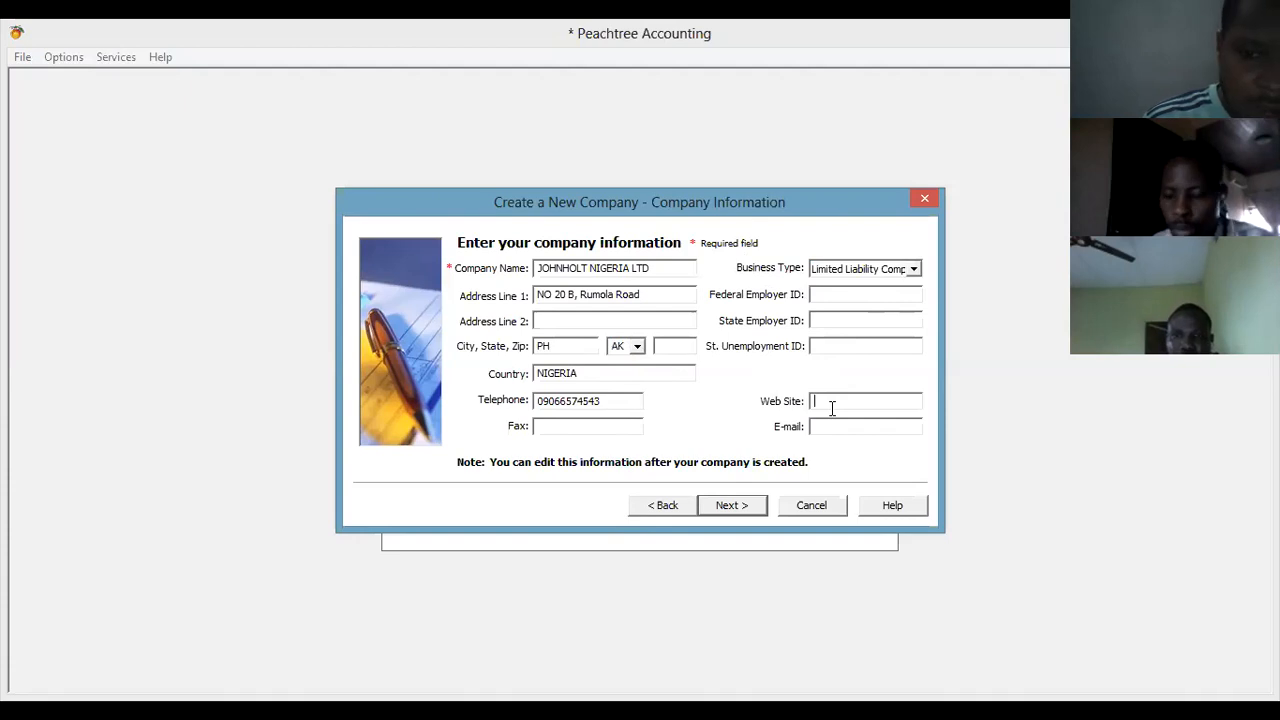
type("www.johnholt.com")
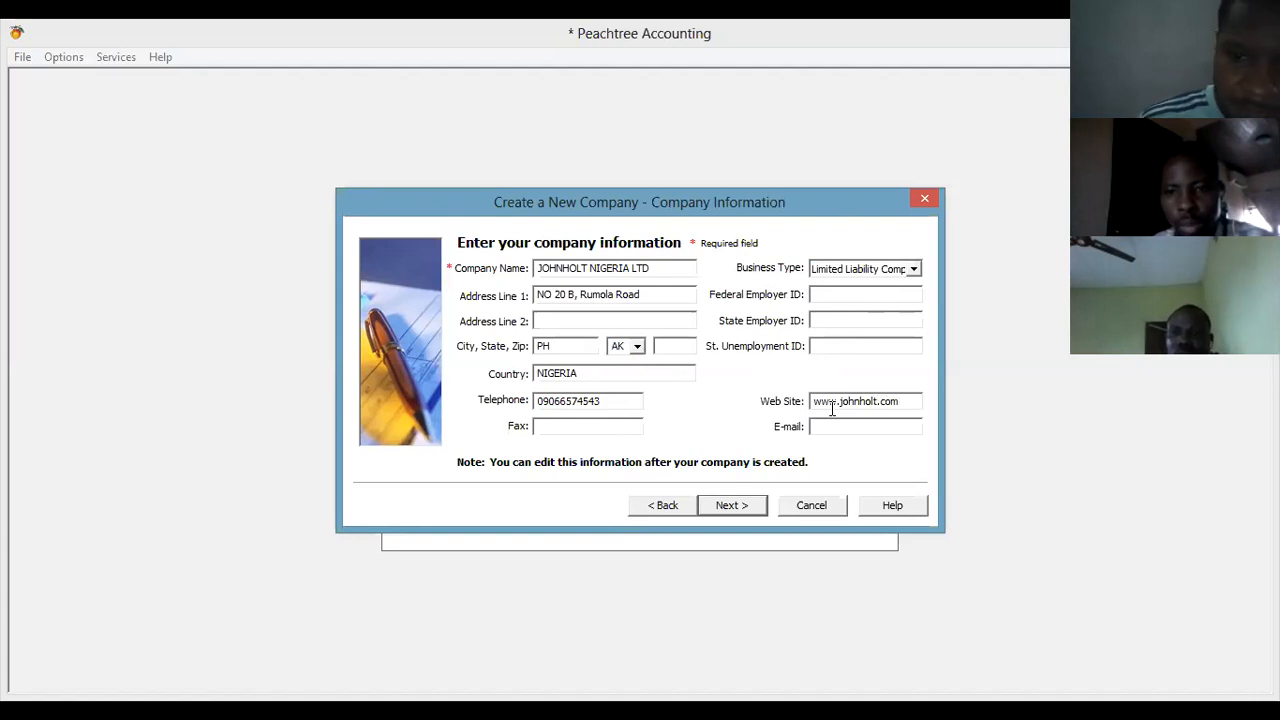
left_click(839, 425)
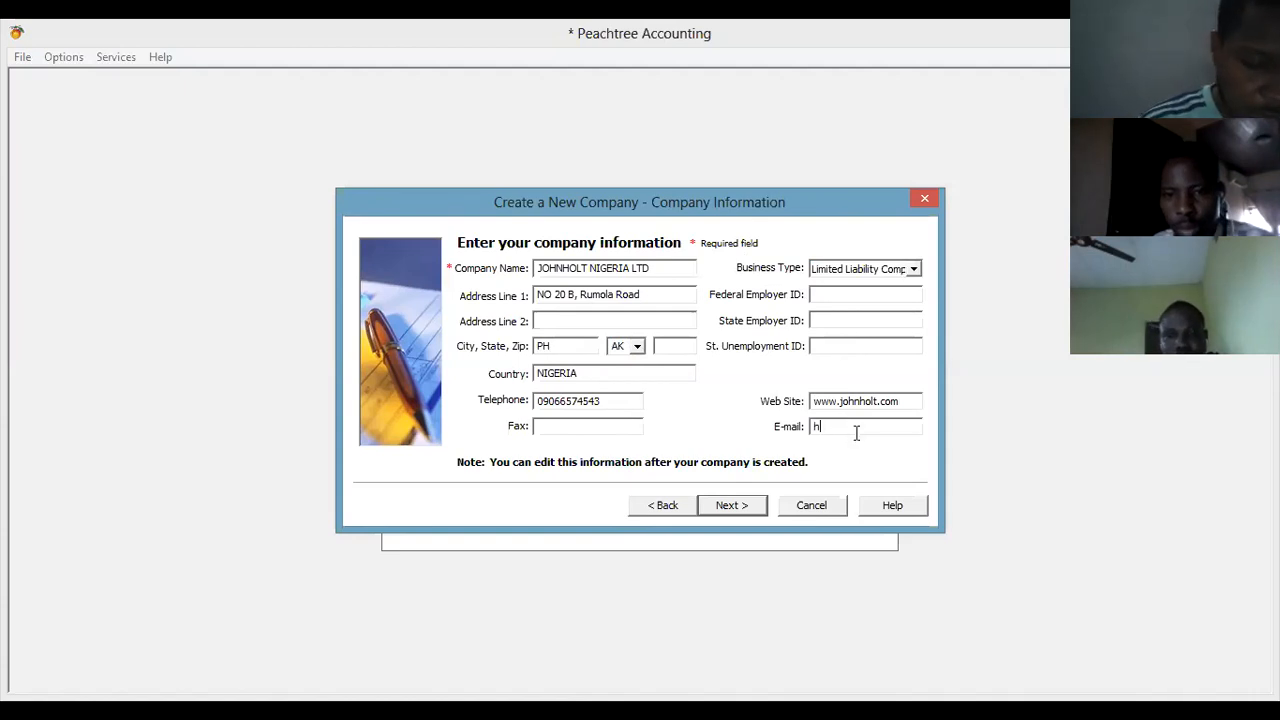
key("BackSpace")
key("BackSpace")
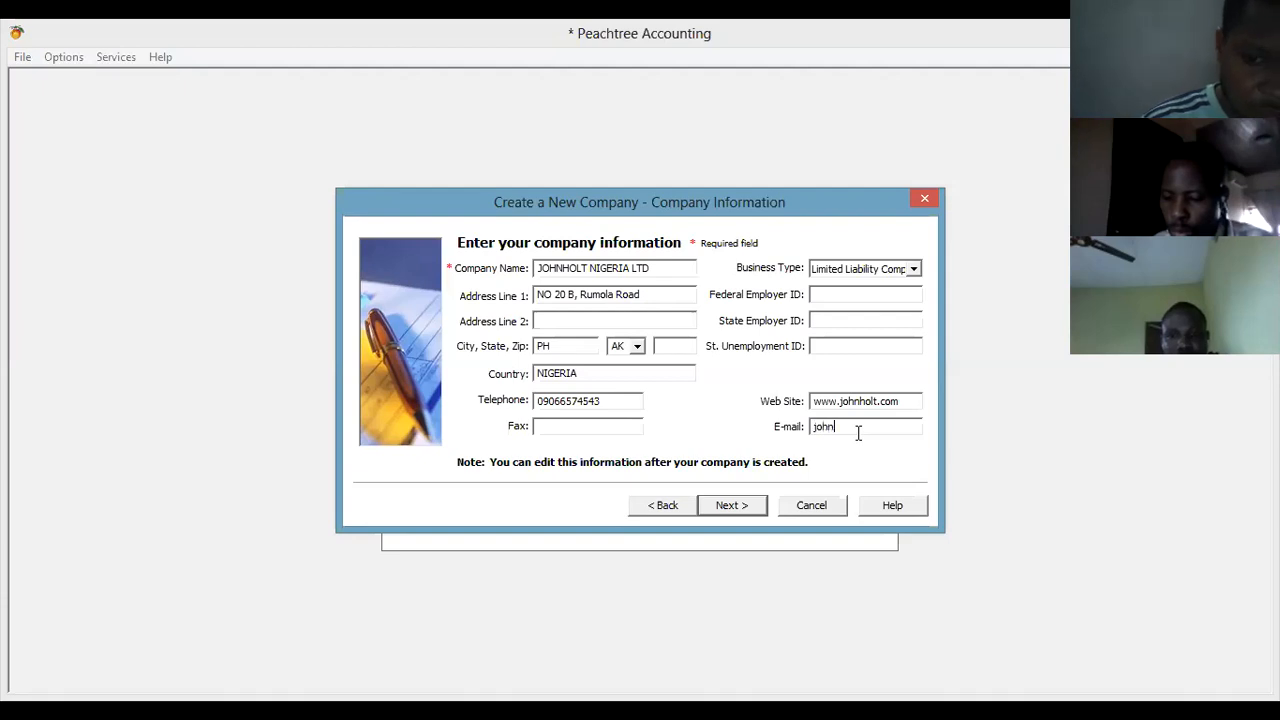
type("h")
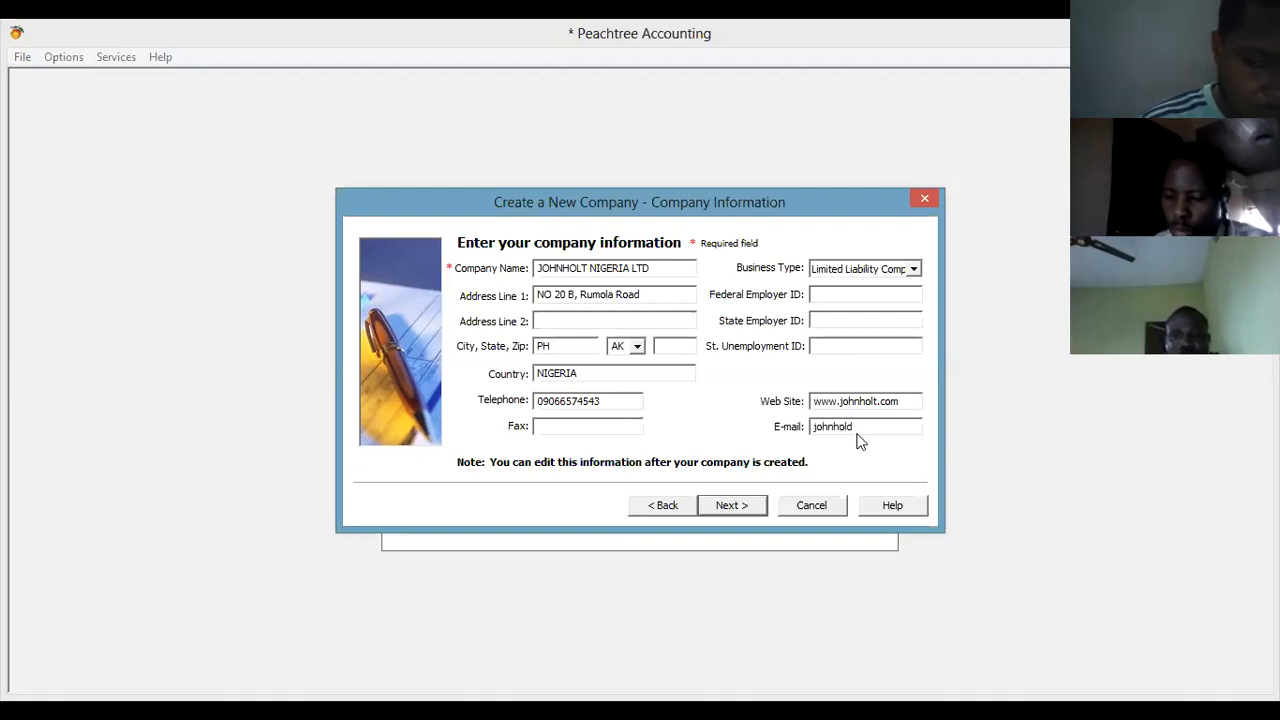
type("olt.com")
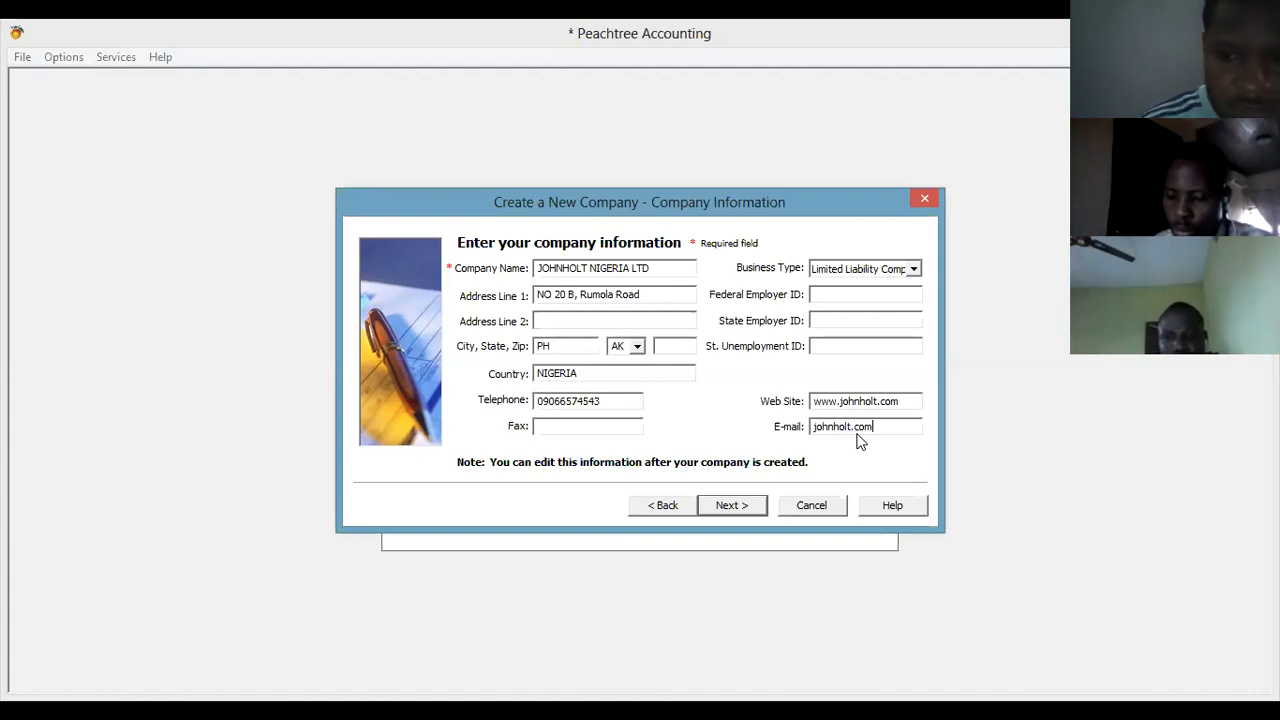
Go past Company Information, recheck it, then reach the creation-method page.
left_click(744, 504)
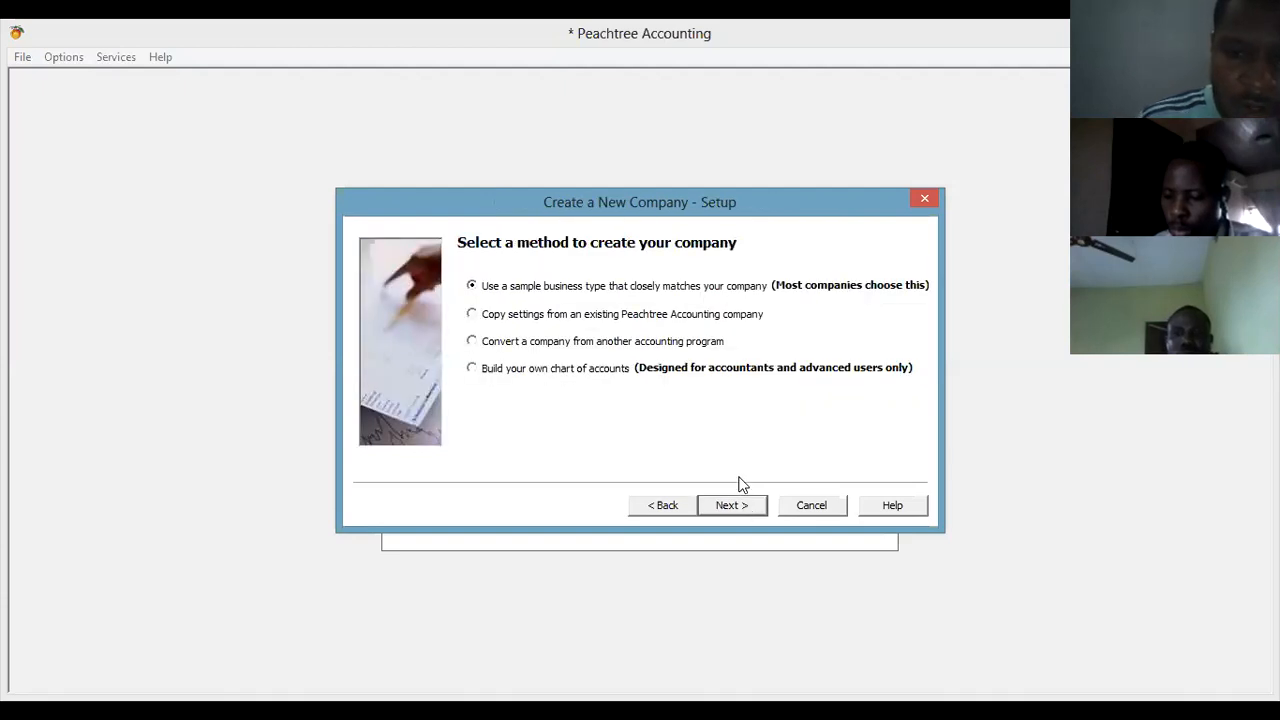
left_click(674, 508)
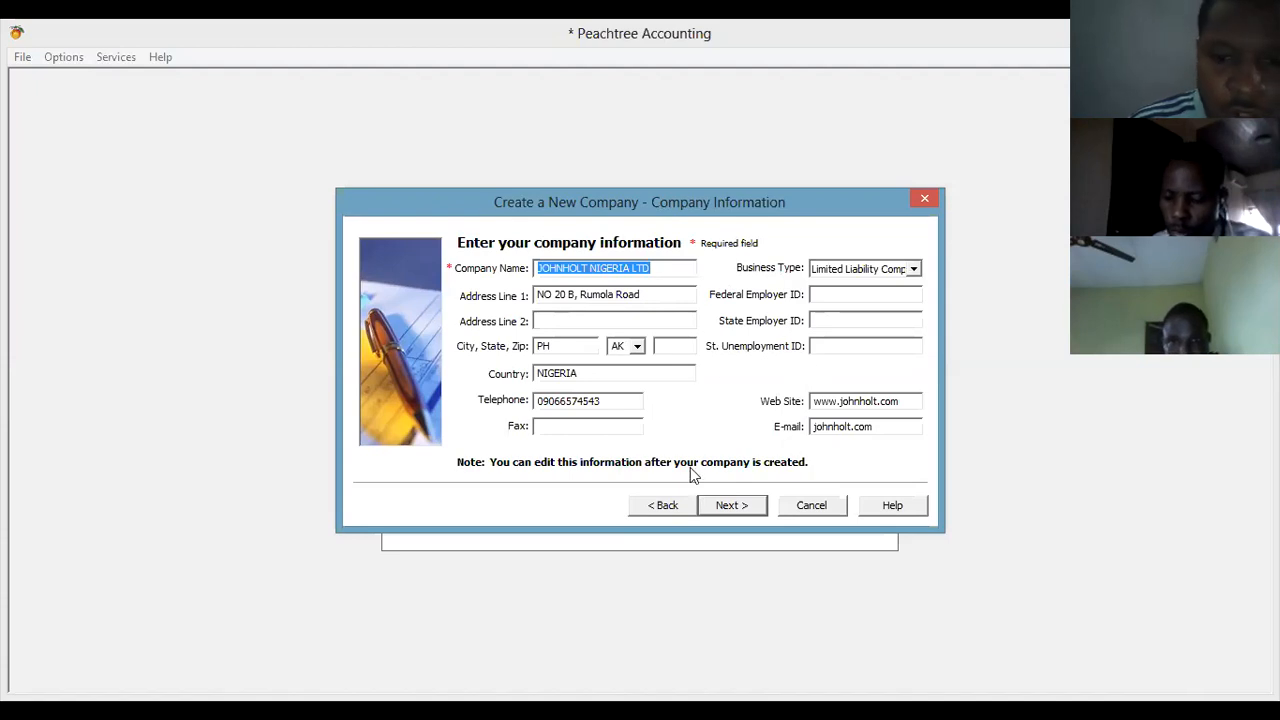
left_click(731, 506)
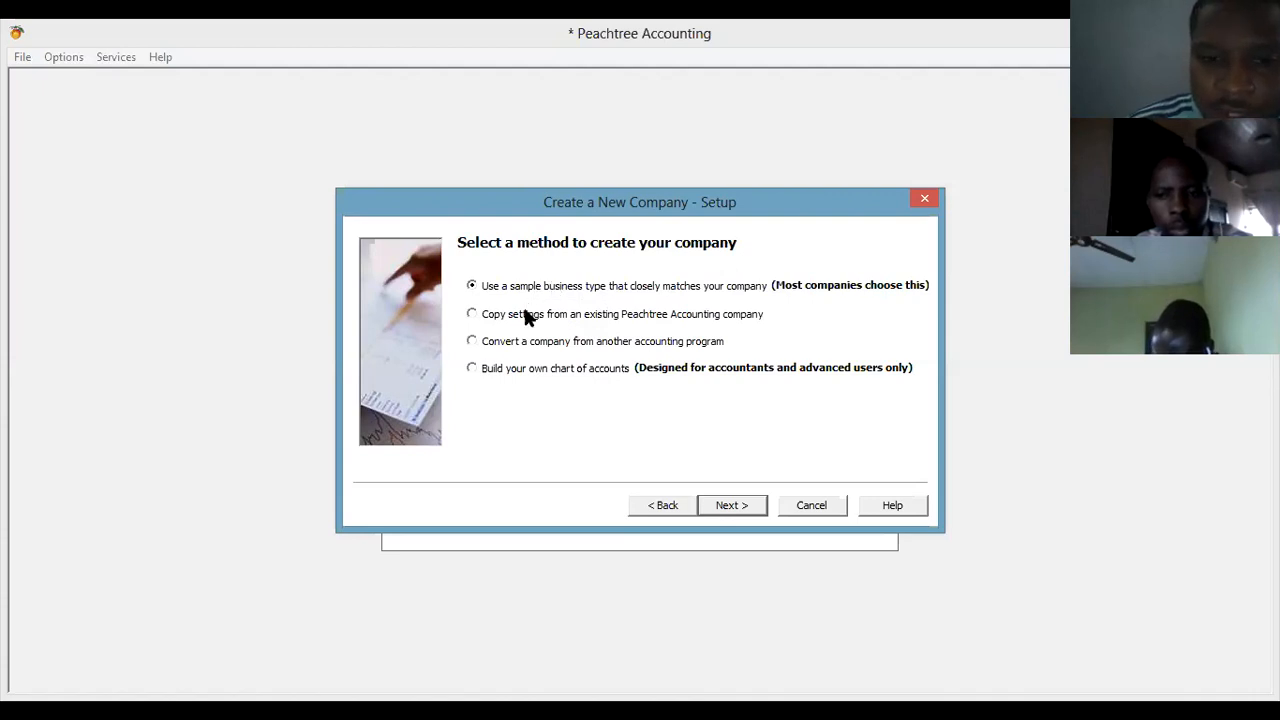
left_click(525, 320)
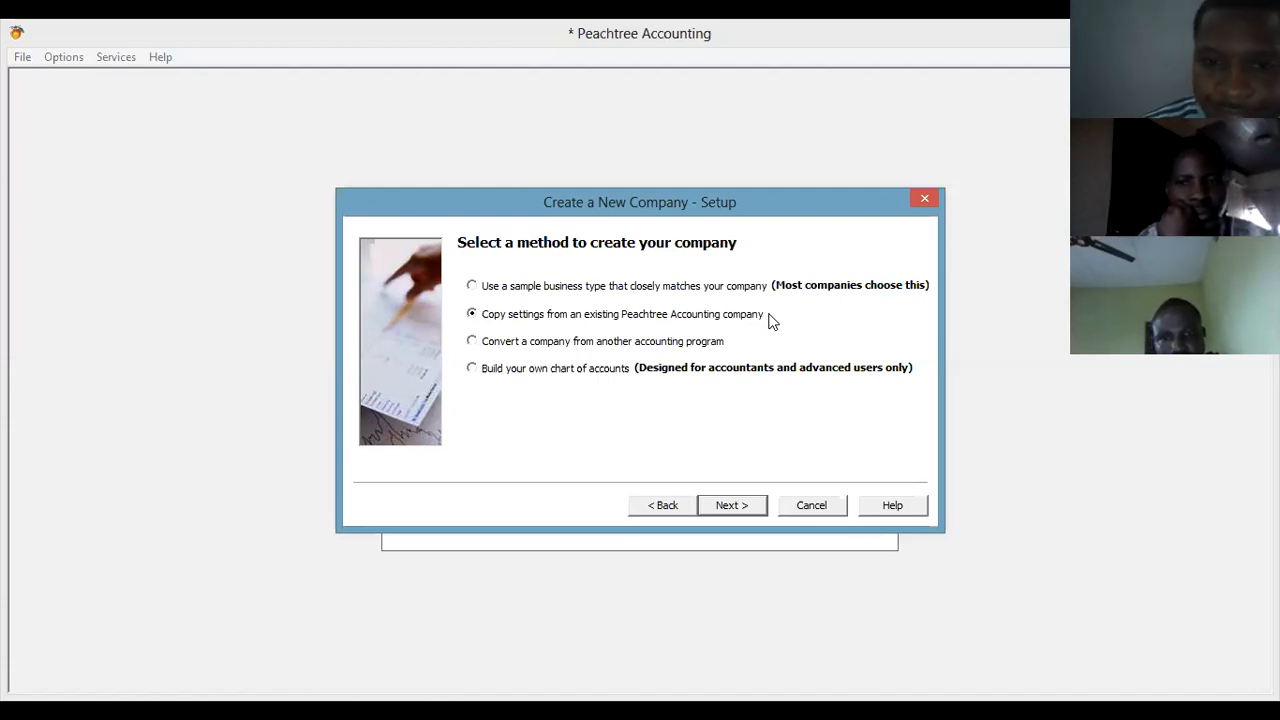
left_click(662, 348)
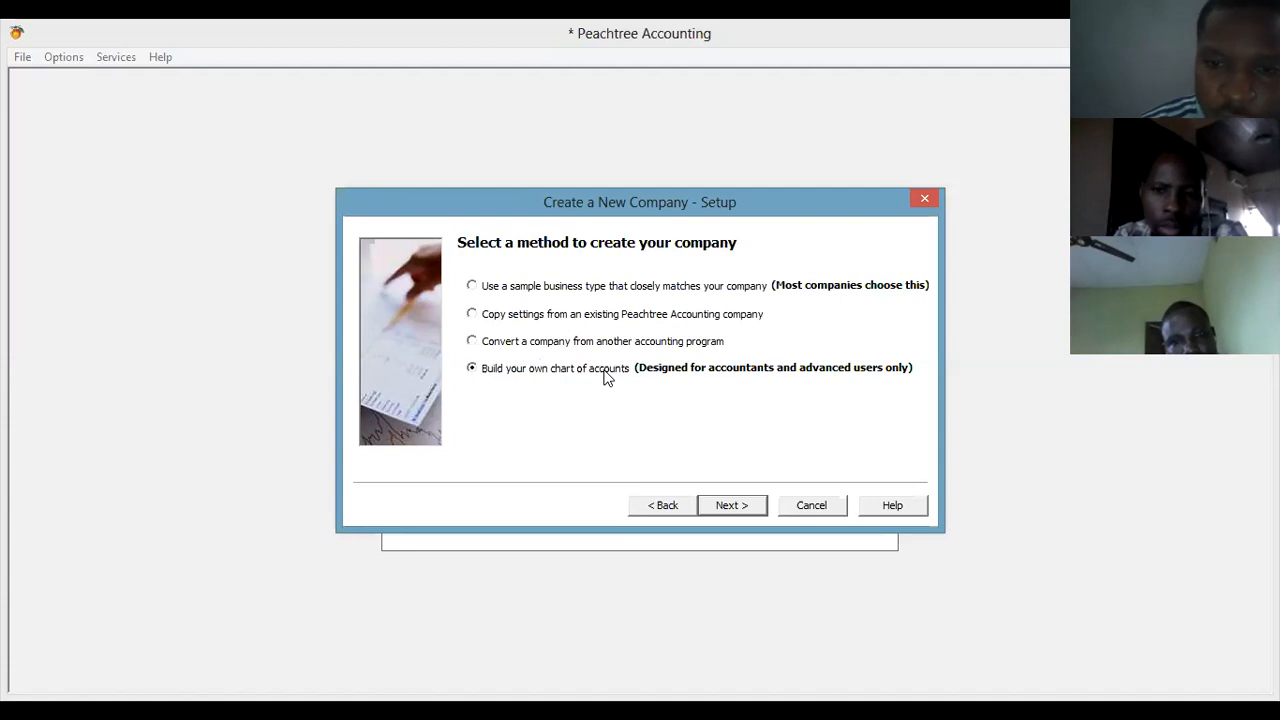
left_click(525, 289)
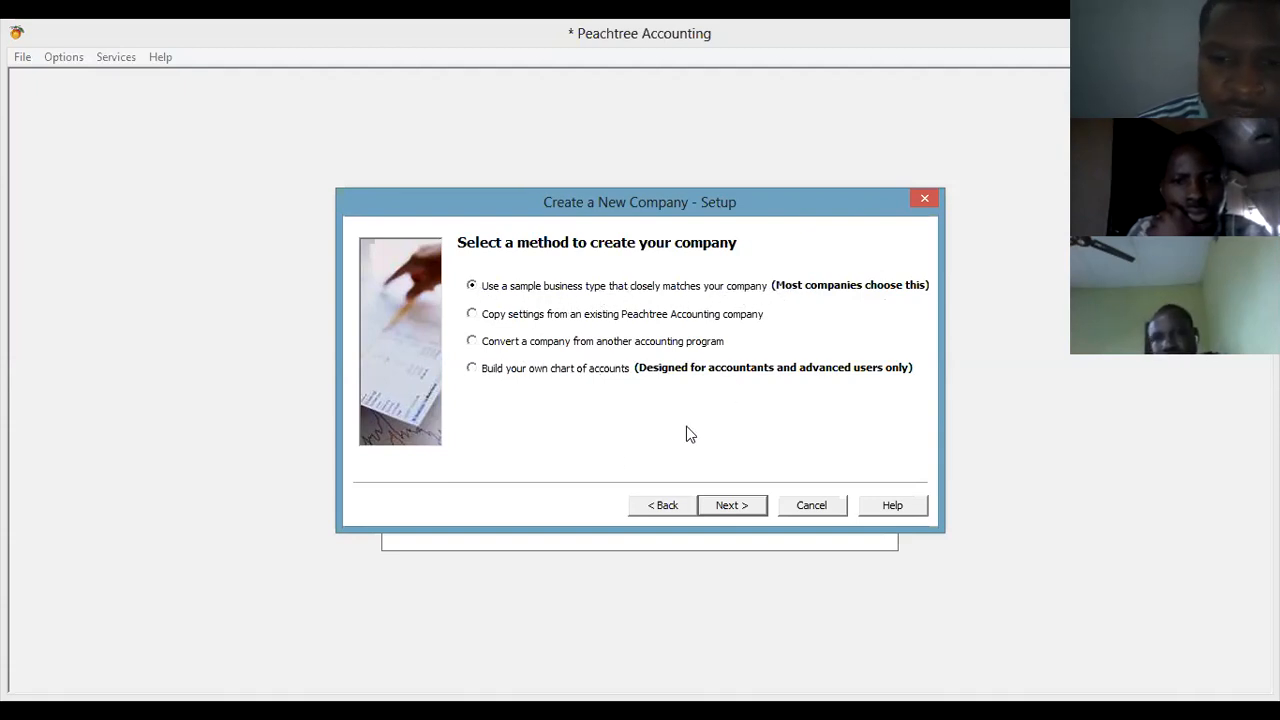
Advance to the Business Type page and browse through the list of business types.
left_click(738, 507)
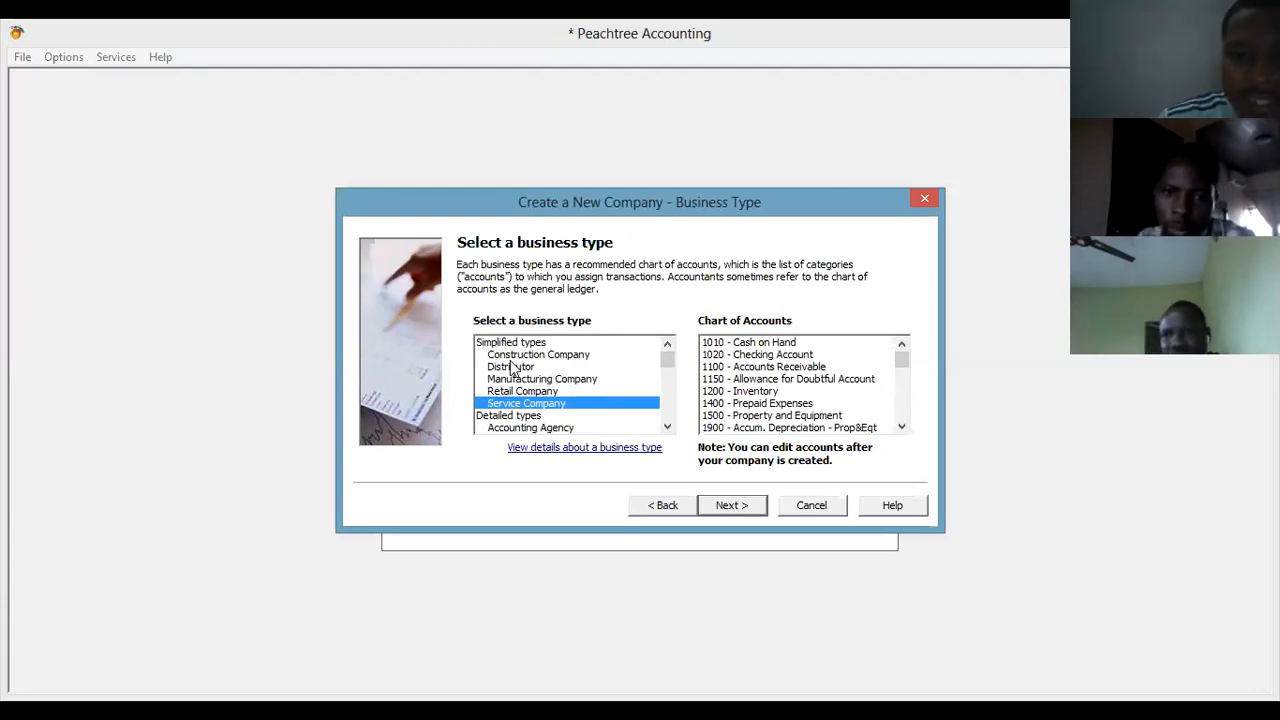
left_click(668, 428)
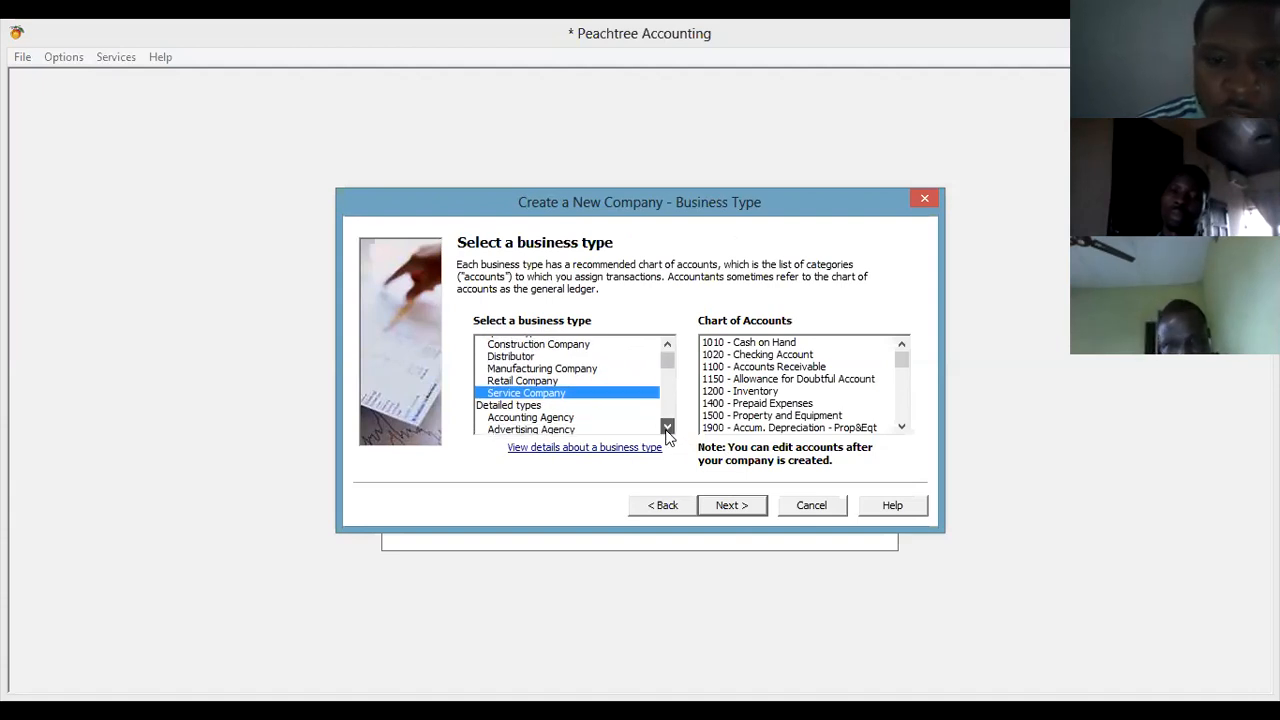
left_click(668, 428)
left_click(668, 428)
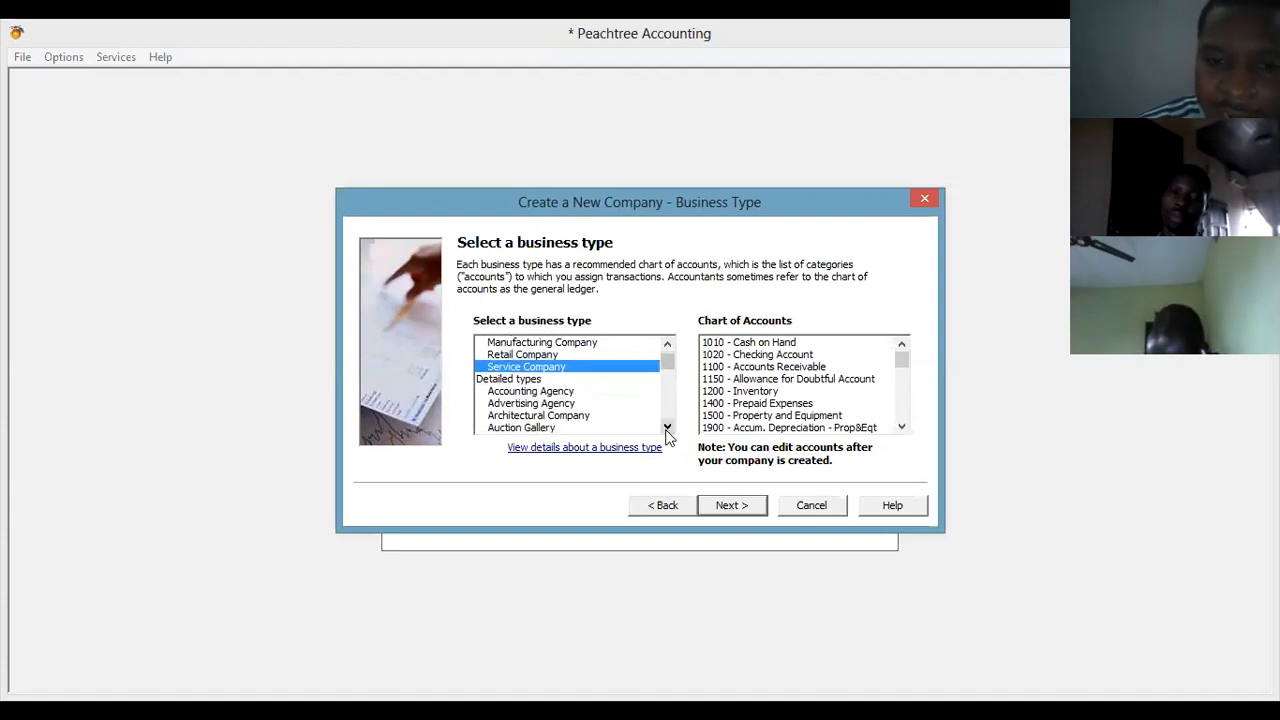
left_click(667, 428)
left_click(667, 428)
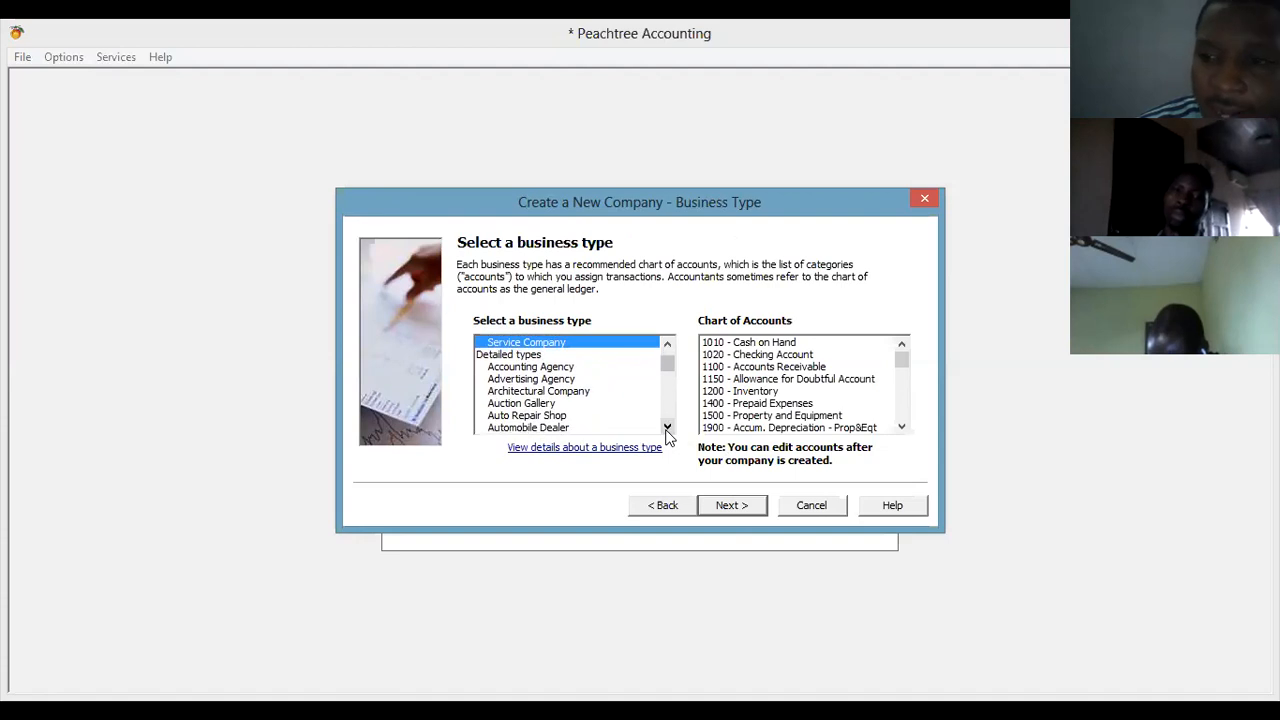
left_click(667, 428)
left_click(667, 428)
left_click(667, 428)
left_click(667, 428)
left_click(667, 428)
left_click(667, 428)
left_click(667, 428)
left_click(667, 428)
left_click(667, 428)
left_click(667, 428)
left_click(667, 428)
left_click_drag(667, 375, 667, 356)
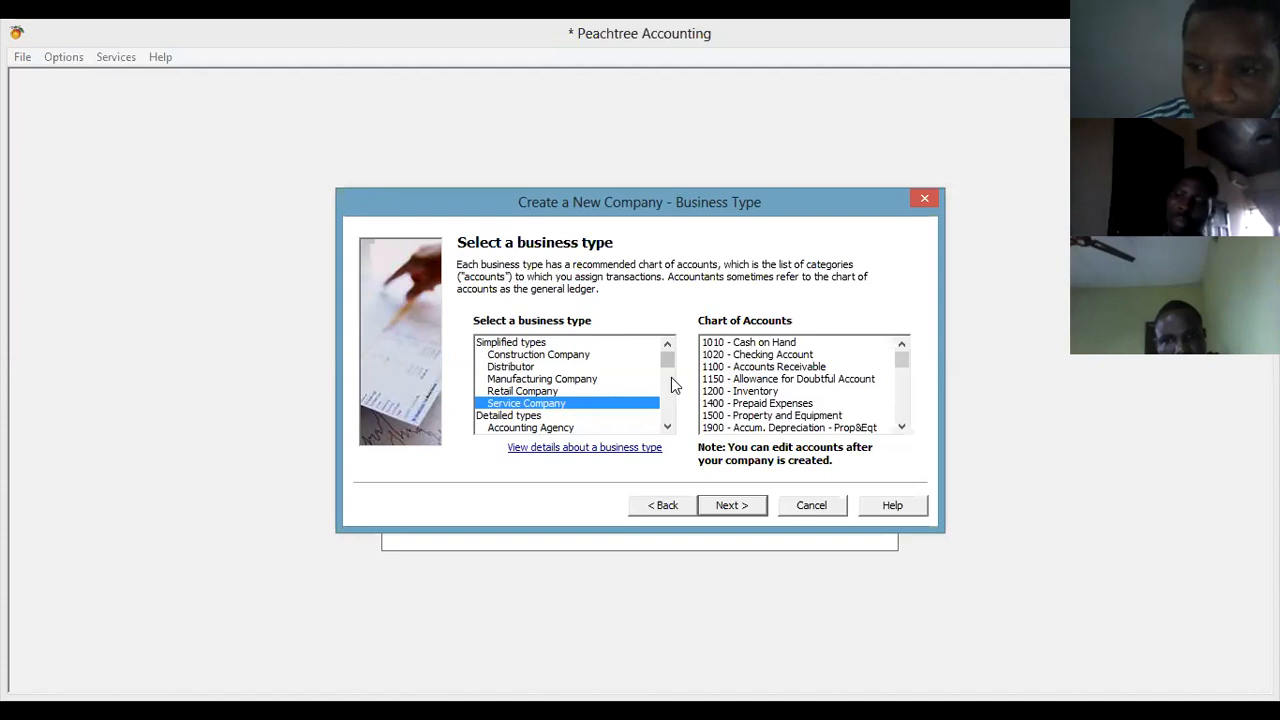
Scroll down the business type list and select Sales & Service Company.
scroll(669, 407, "down", 2)
scroll(669, 407, "down", 10)
scroll(669, 410, "down", 10)
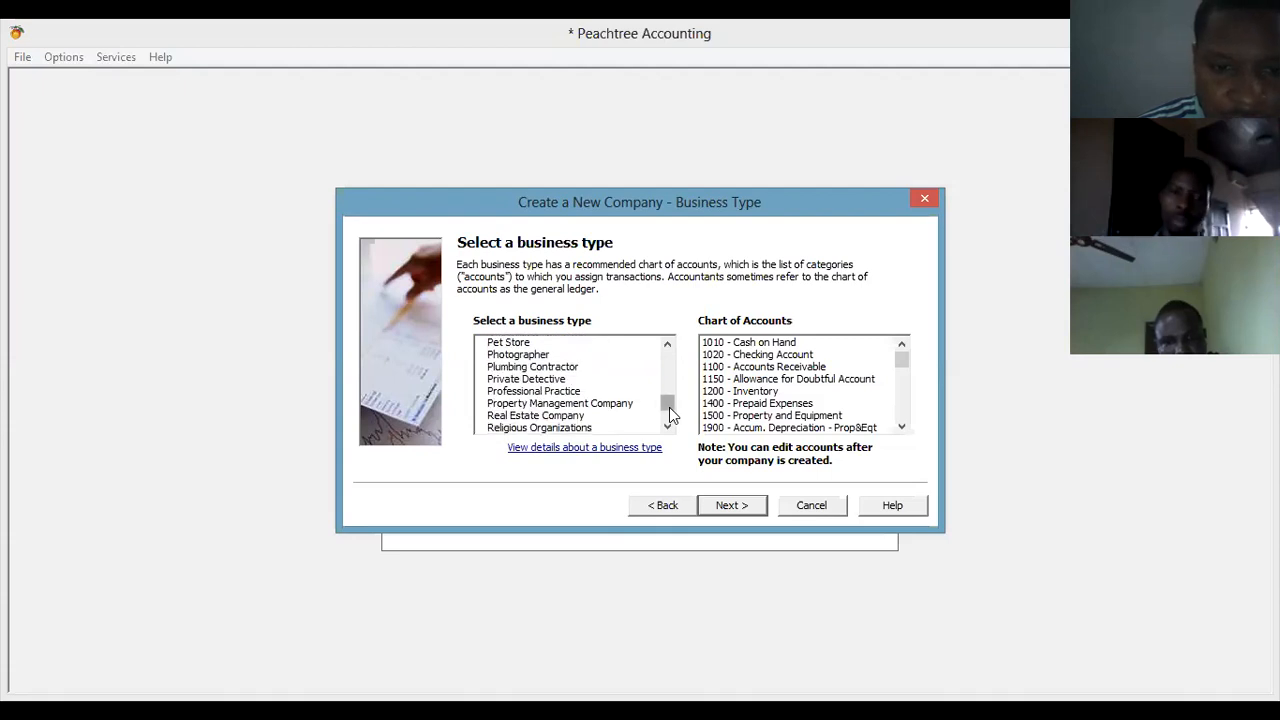
left_click(668, 427)
left_click(668, 427)
left_click(668, 427)
left_click(668, 427)
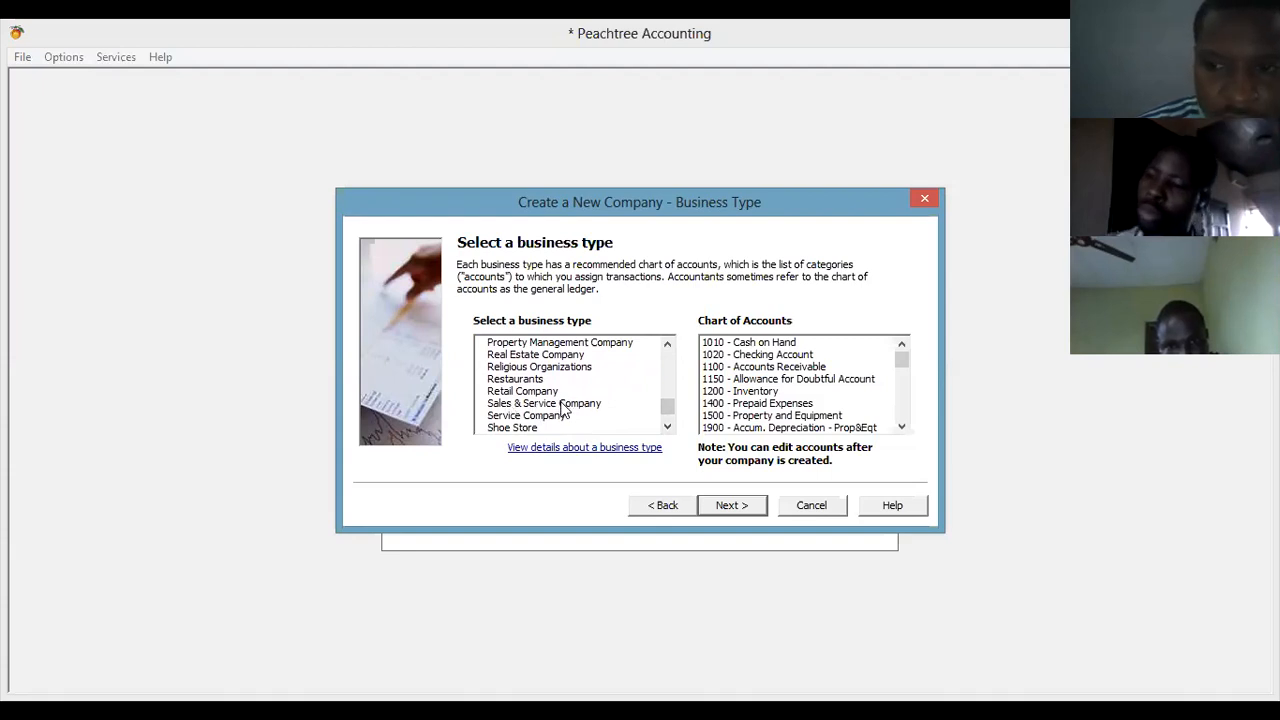
left_click(563, 405)
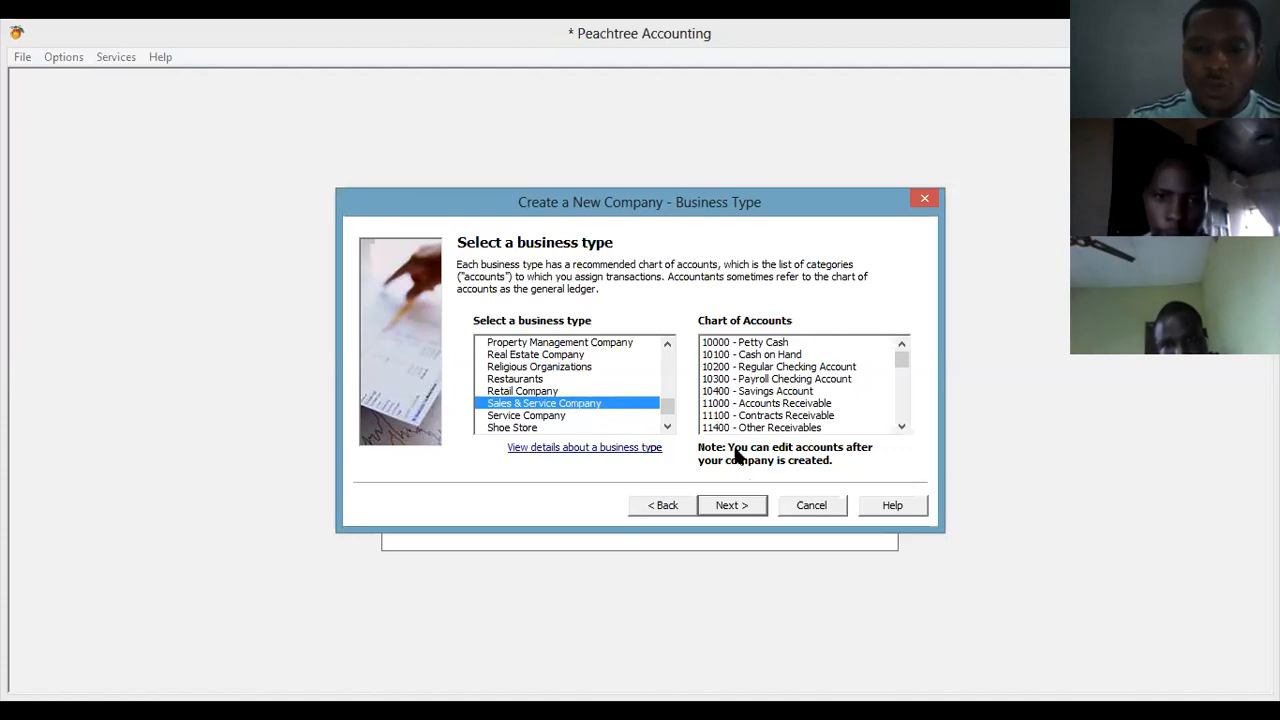
Advance to the Accounting Method page, where Accrual is selected.
left_click(745, 509)
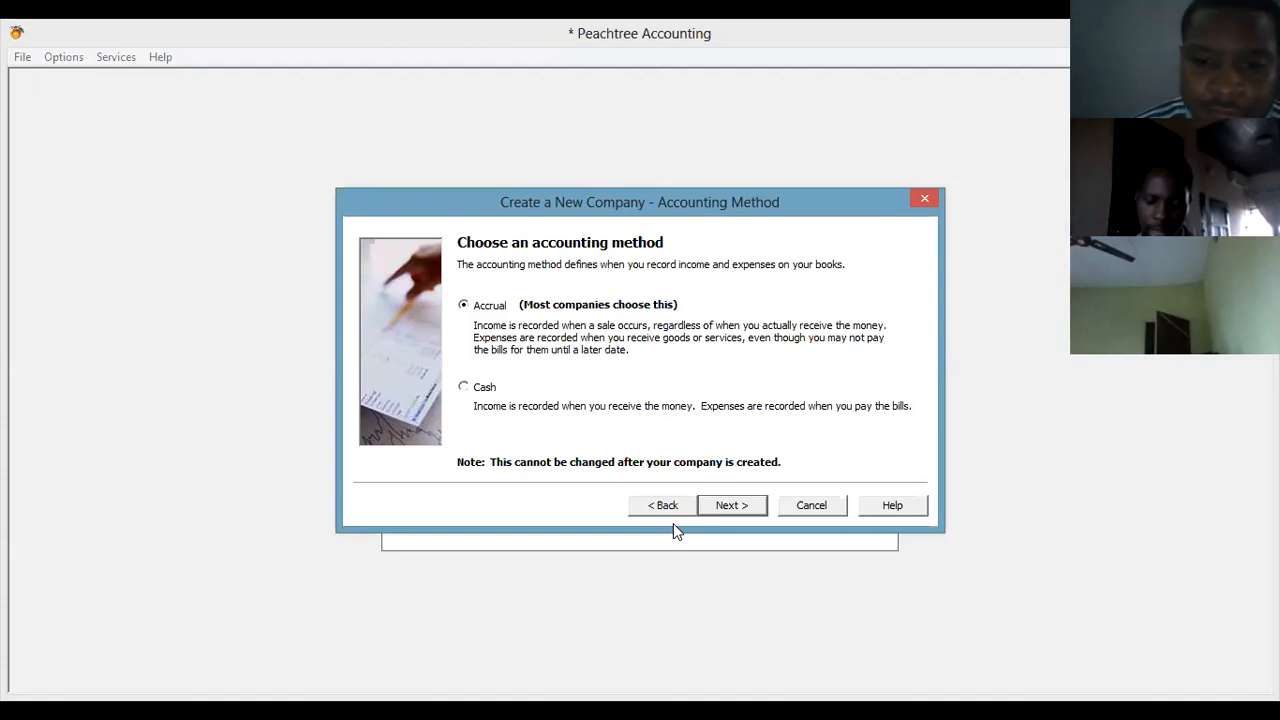
Go back from the Accounting Method page to the Business Type page.
key("Return")
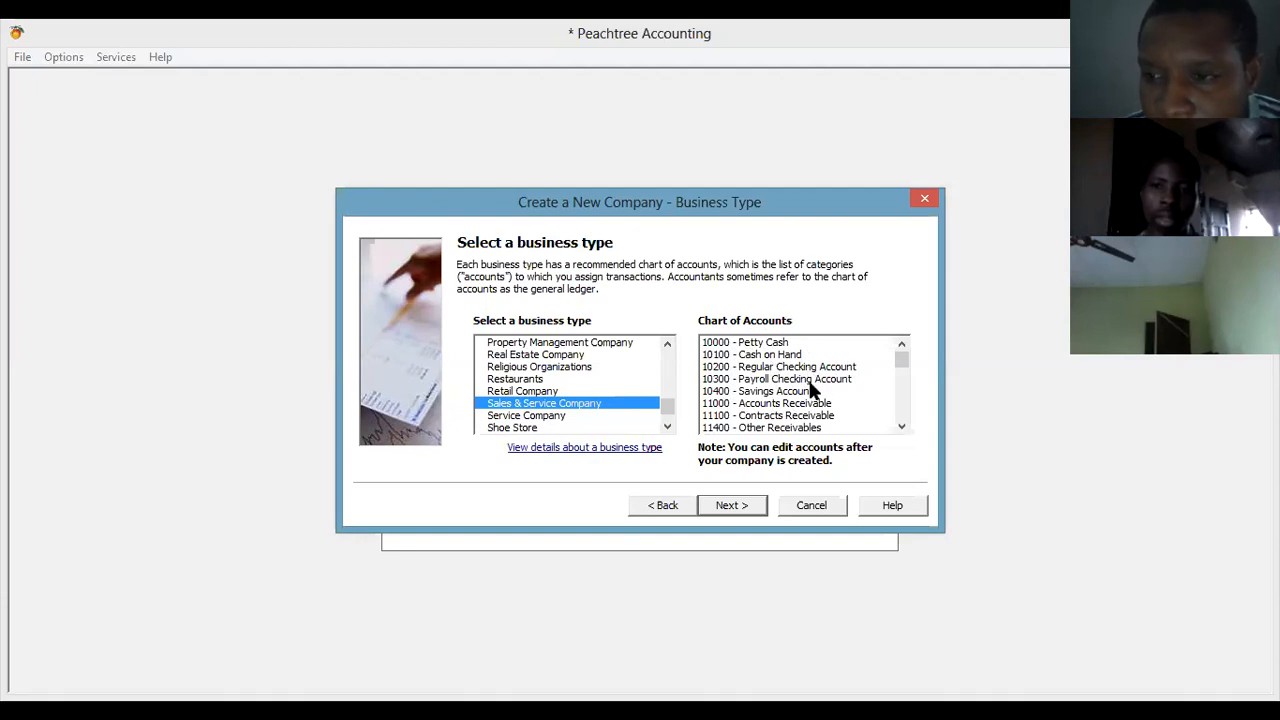
Keep Sales & Service Company and return to the Accounting Method page with Accrual selected.
left_click(742, 507)
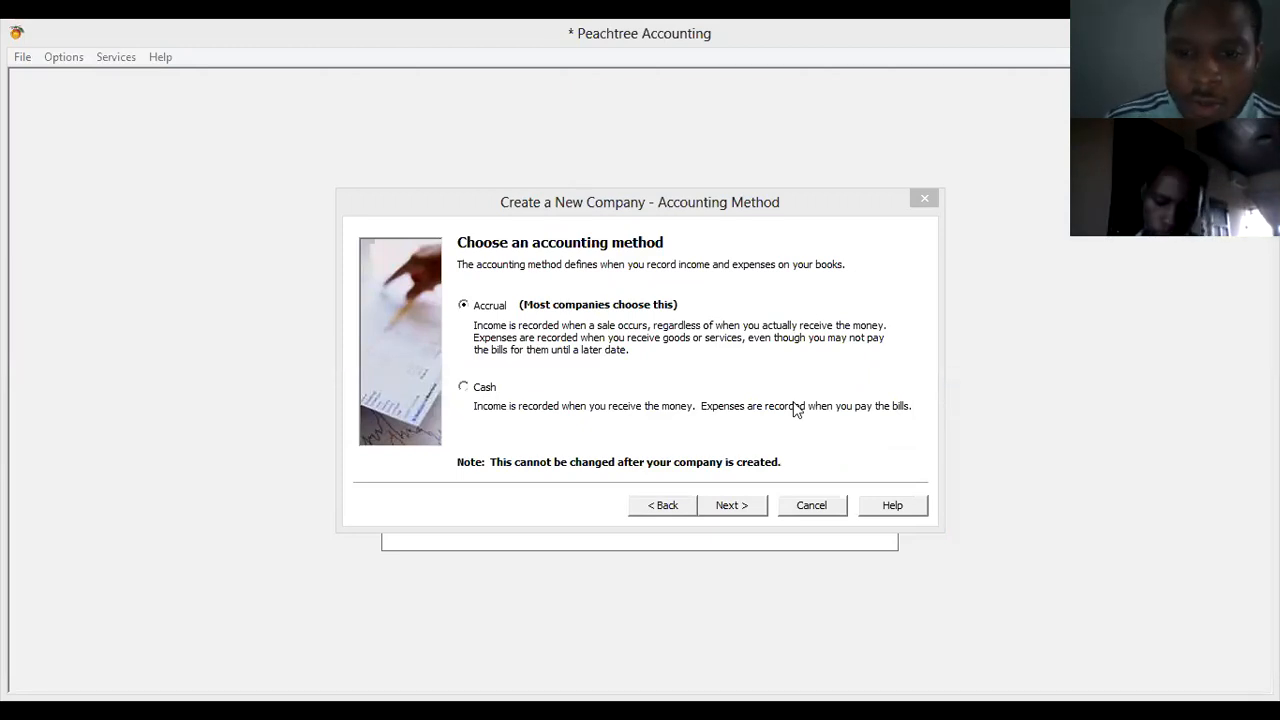
Keep Accrual as the company's accounting method and advance the wizard.
left_click(738, 507)
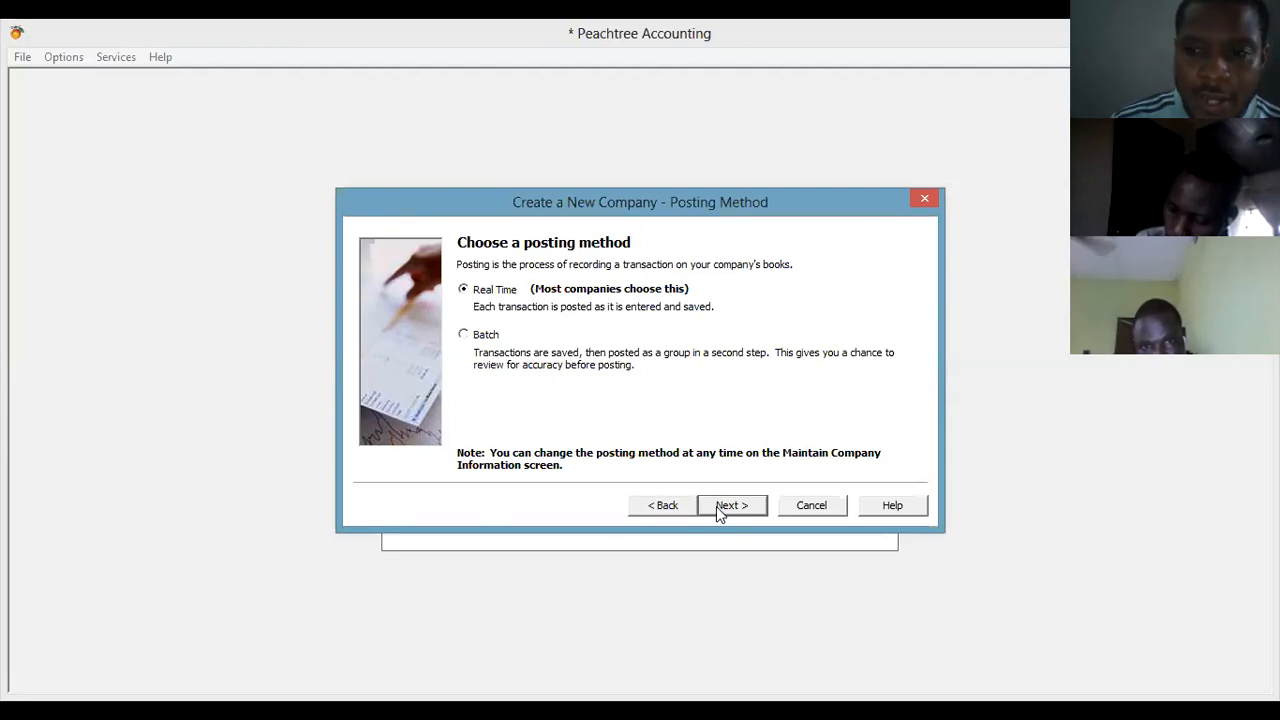
Keep Real Time posting and advance to the Accounting Periods step.
left_click(718, 508)
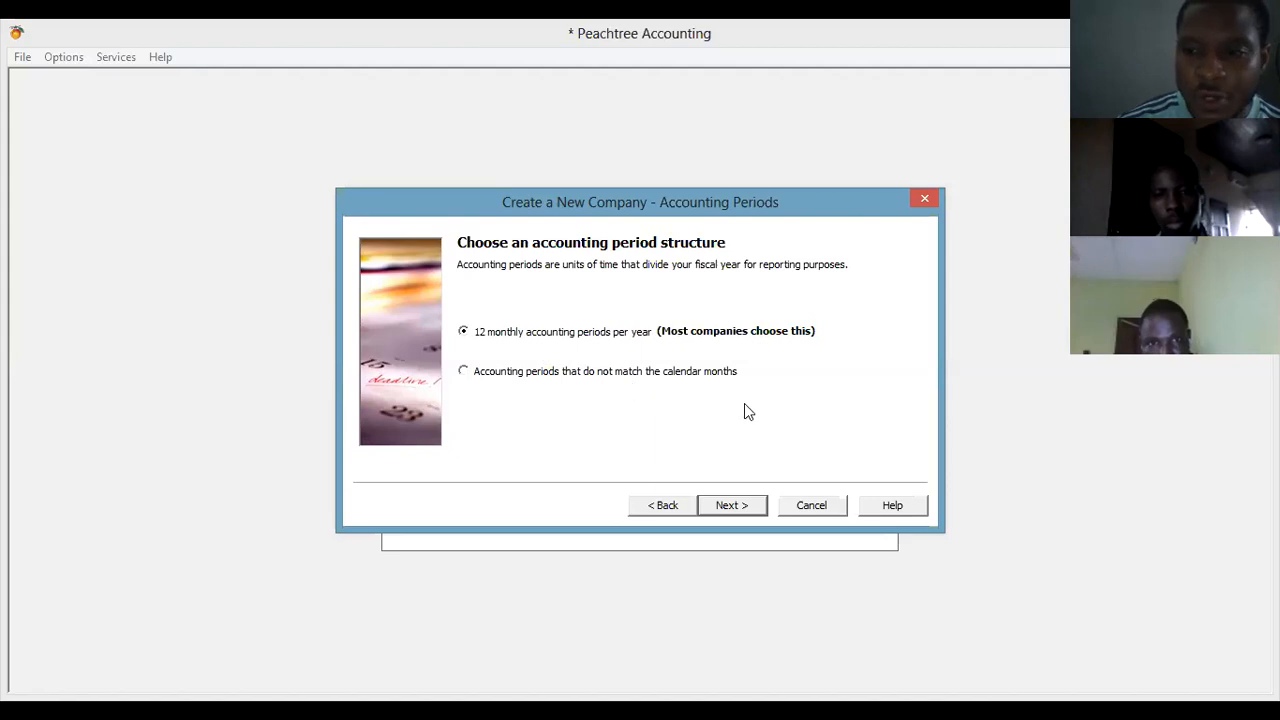
Keep 12 monthly accounting periods and a January 2020 fiscal year start.
left_click(742, 510)
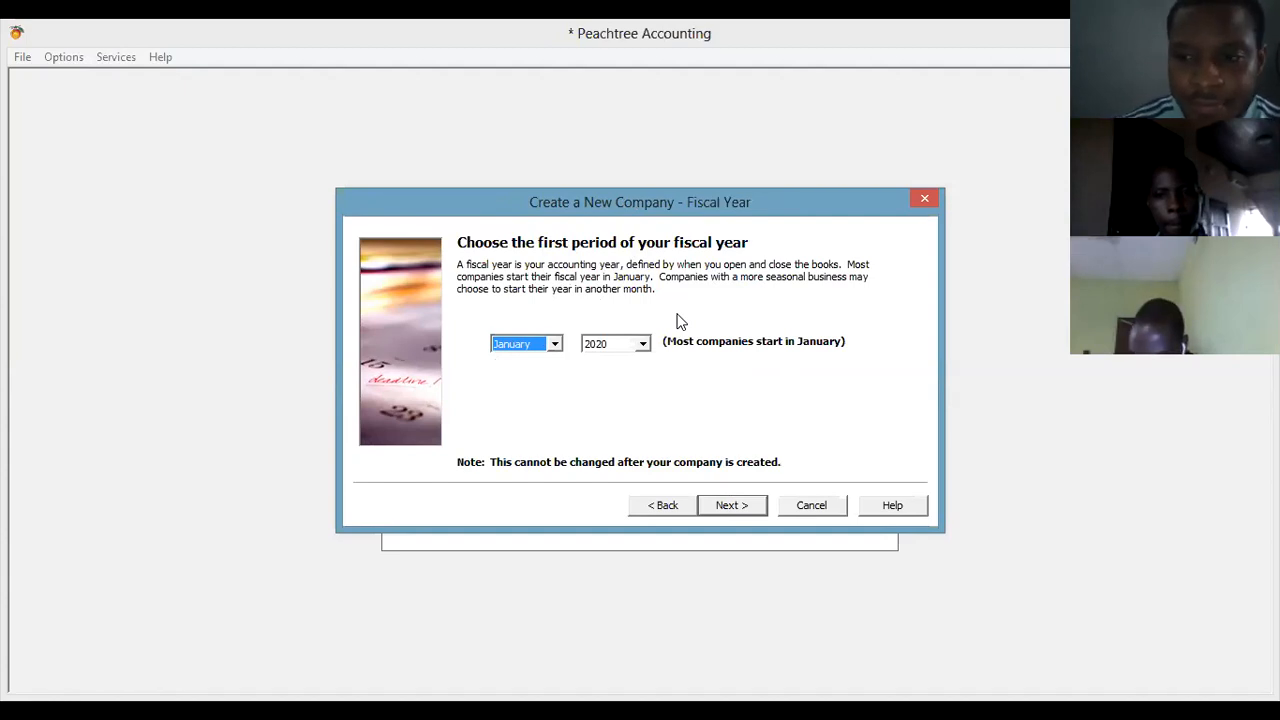
left_click(732, 507)
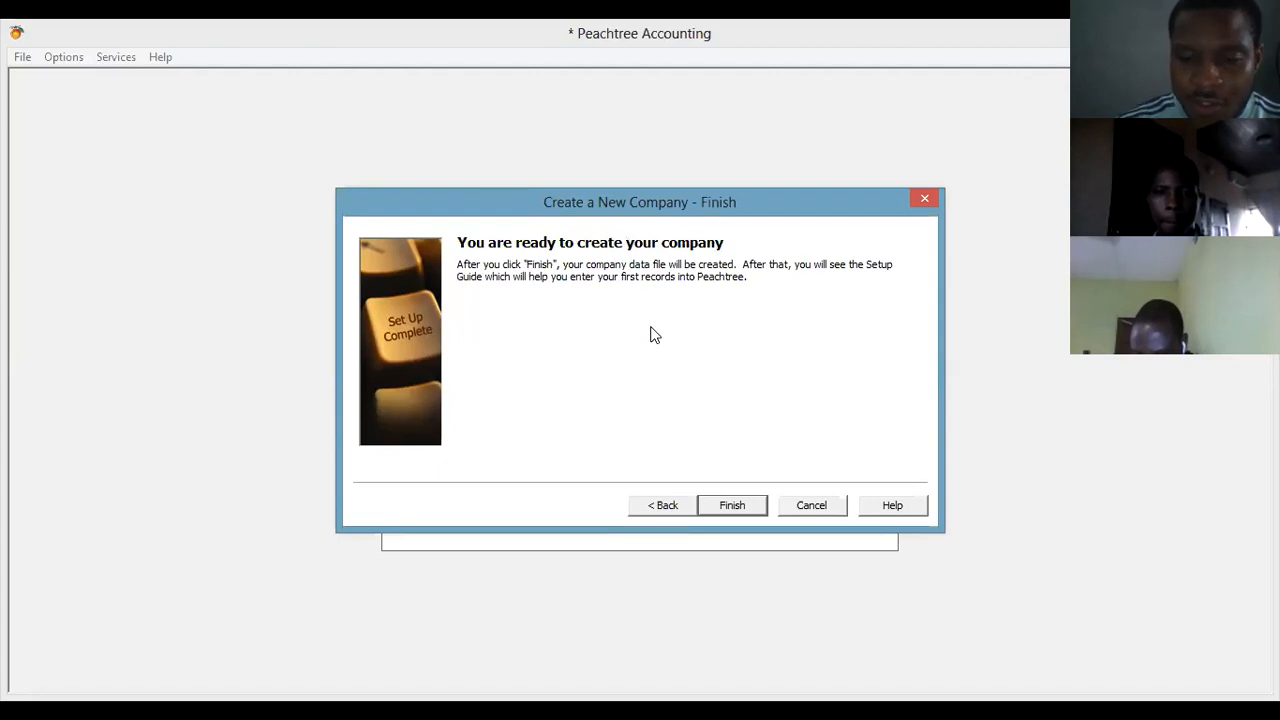
Finish creating JOHNHOLT NIGERIA LTD and acknowledge the student-version expiry notice.
left_click(731, 506)
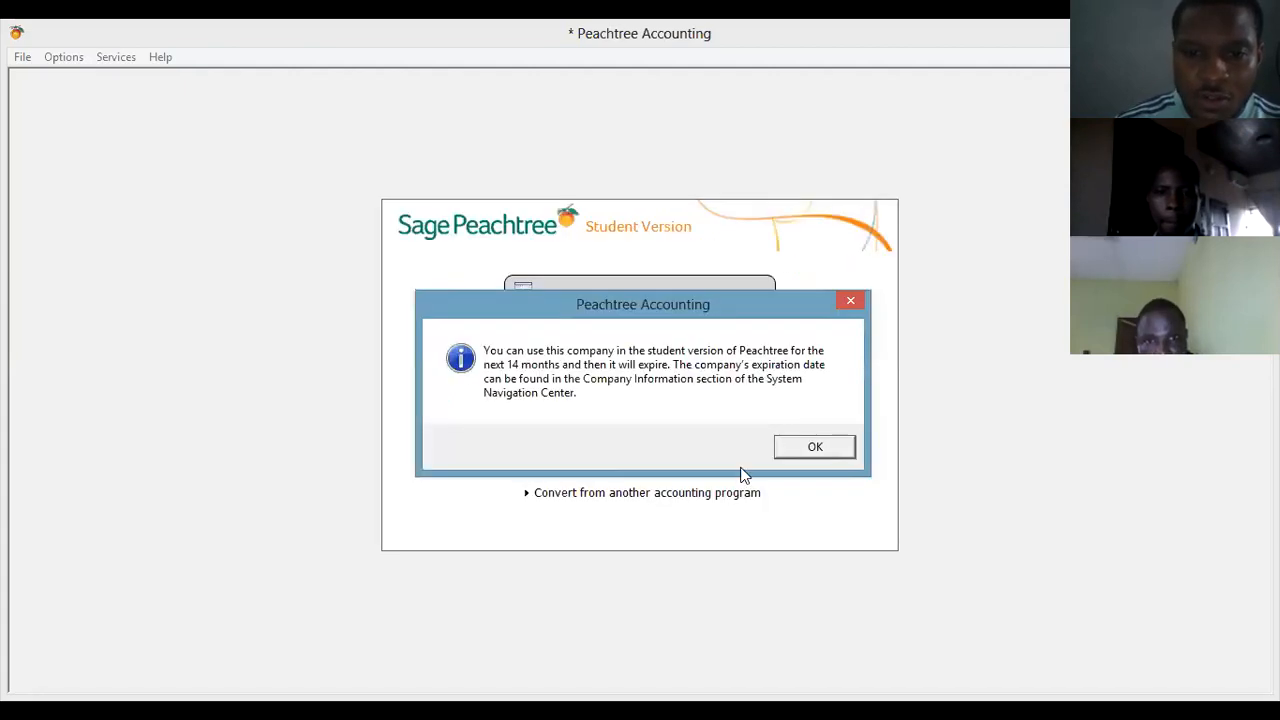
left_click(800, 452)
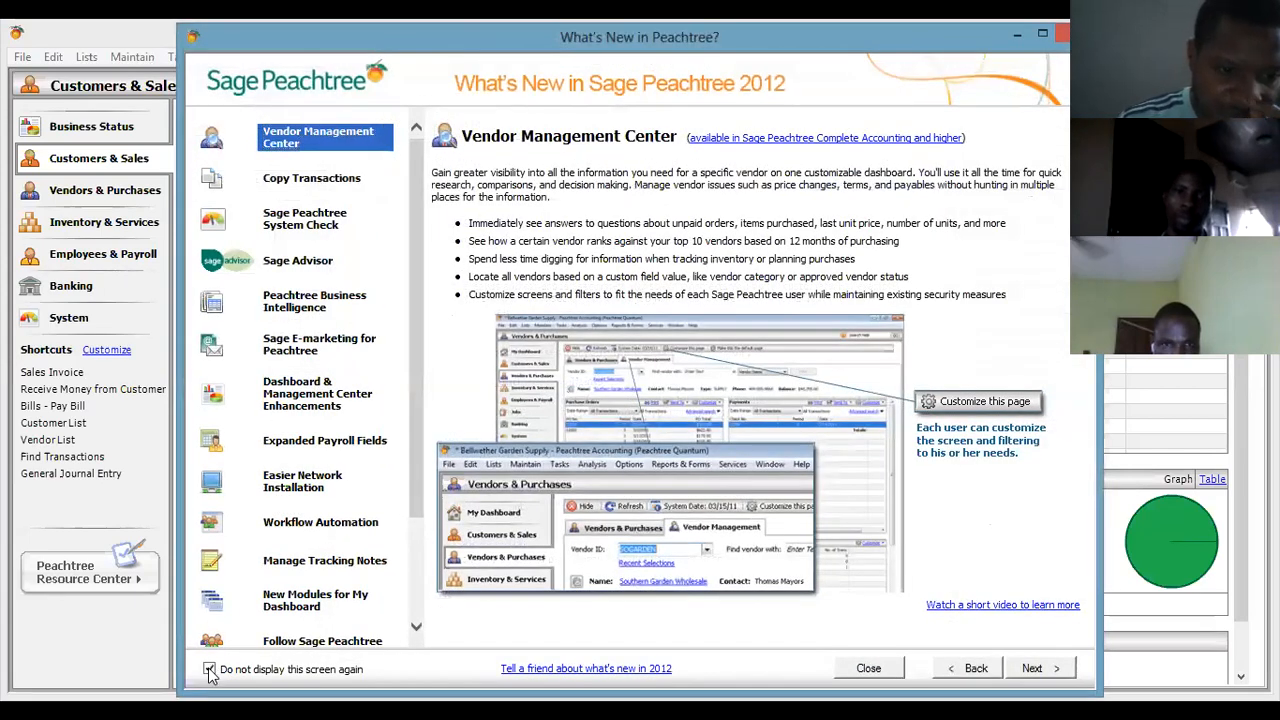
Close the What's New introduction so its exit message never shows again.
left_click(1062, 33)
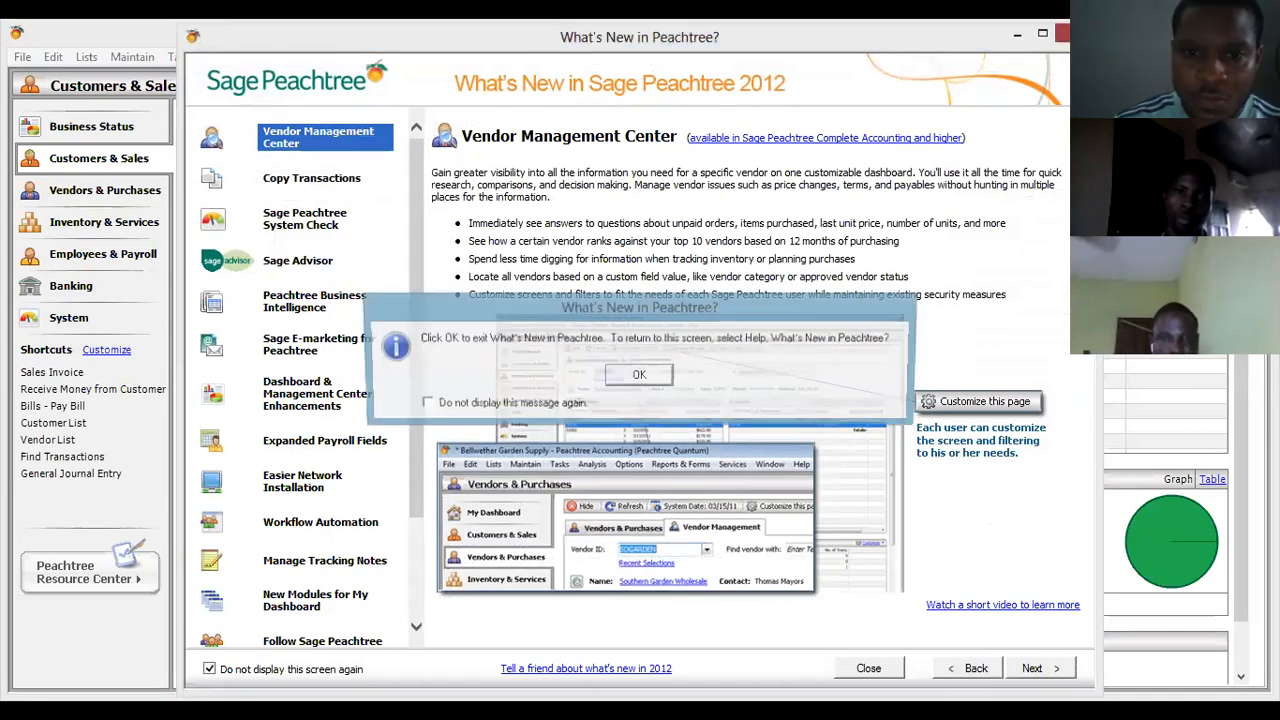
left_click(422, 403)
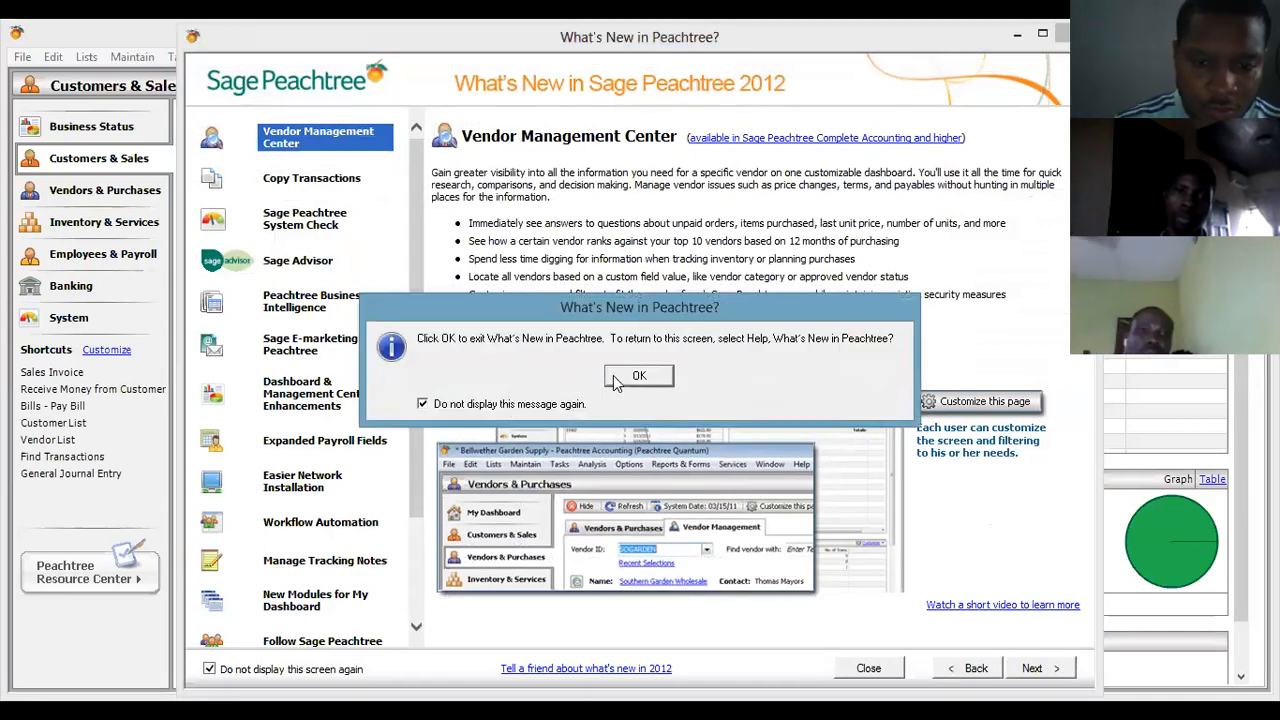
left_click(637, 375)
Stop the Setup Guide showing at startup, close it, and go to Business Status.
left_click(362, 647)
left_click(921, 63)
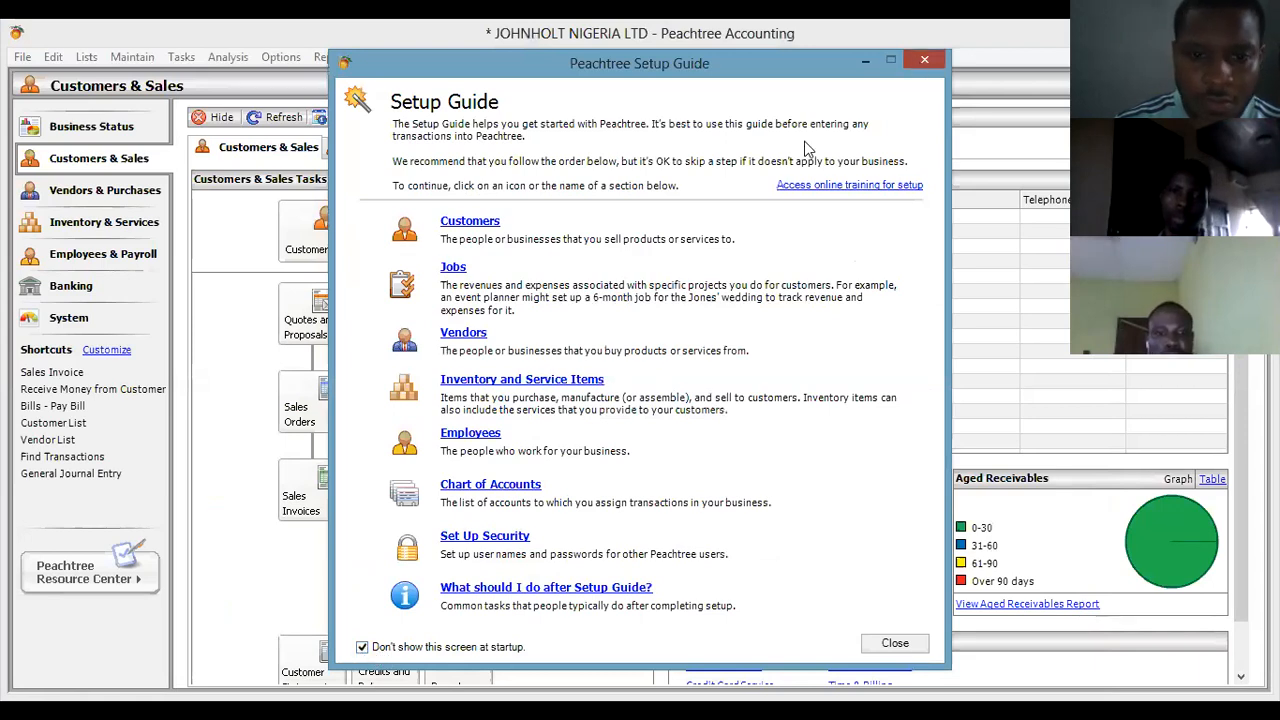
left_click(591, 411)
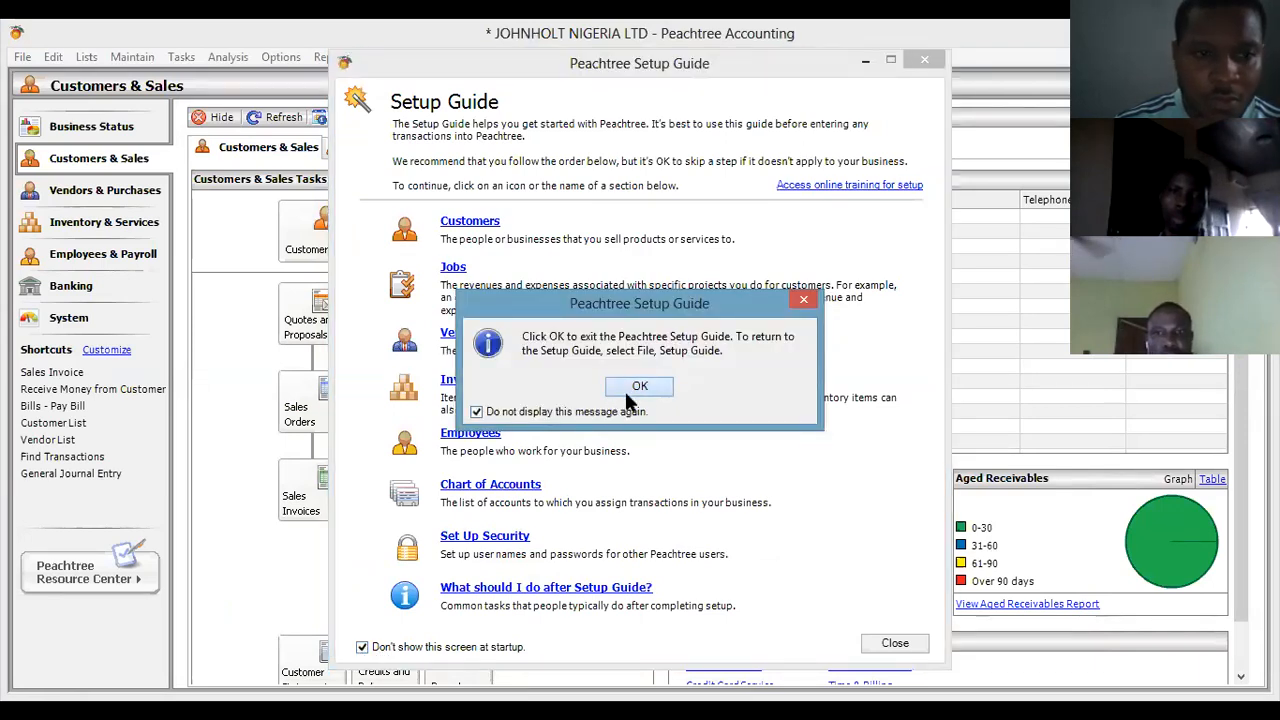
left_click(625, 391)
left_click(60, 128)
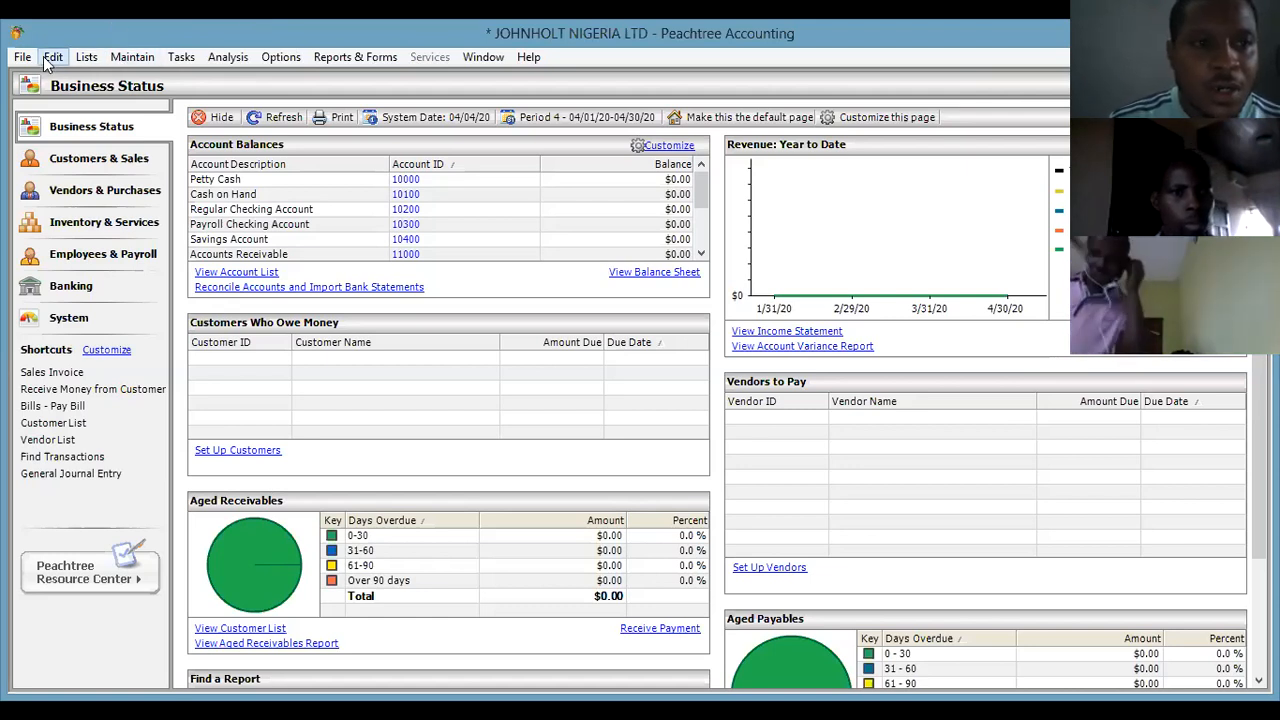
left_click(80, 58)
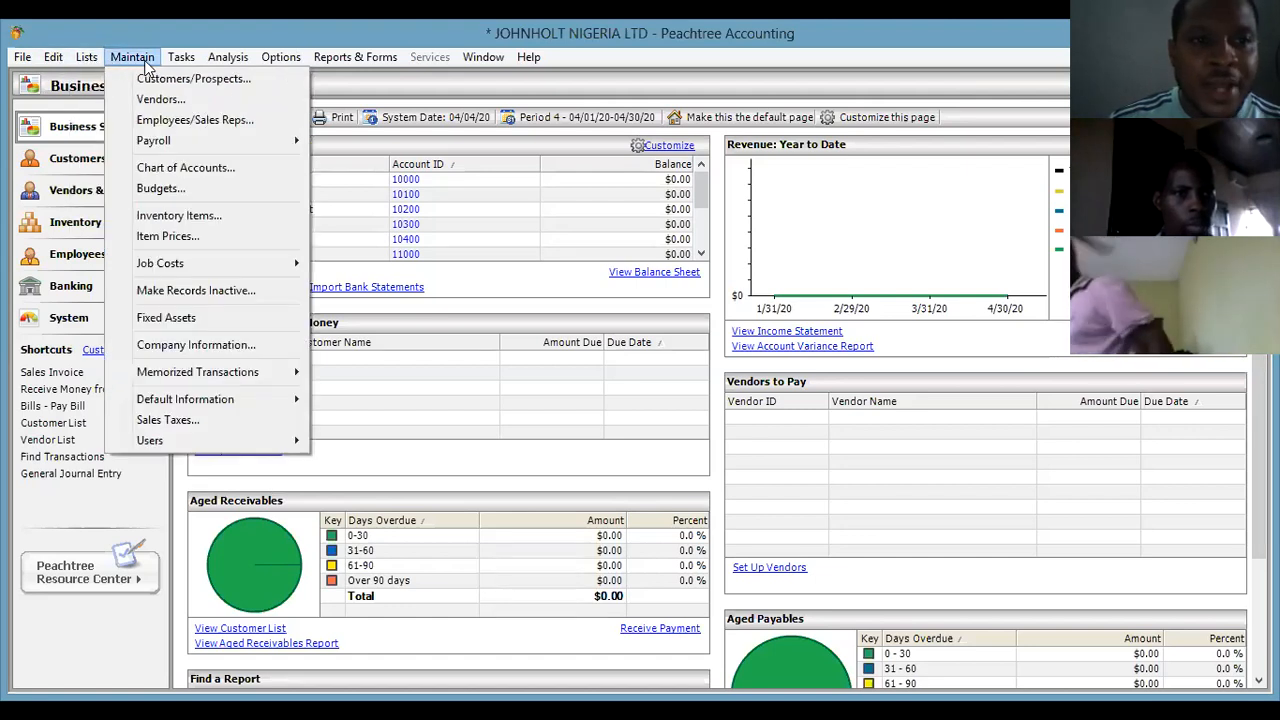
mouse_move(288, 63)
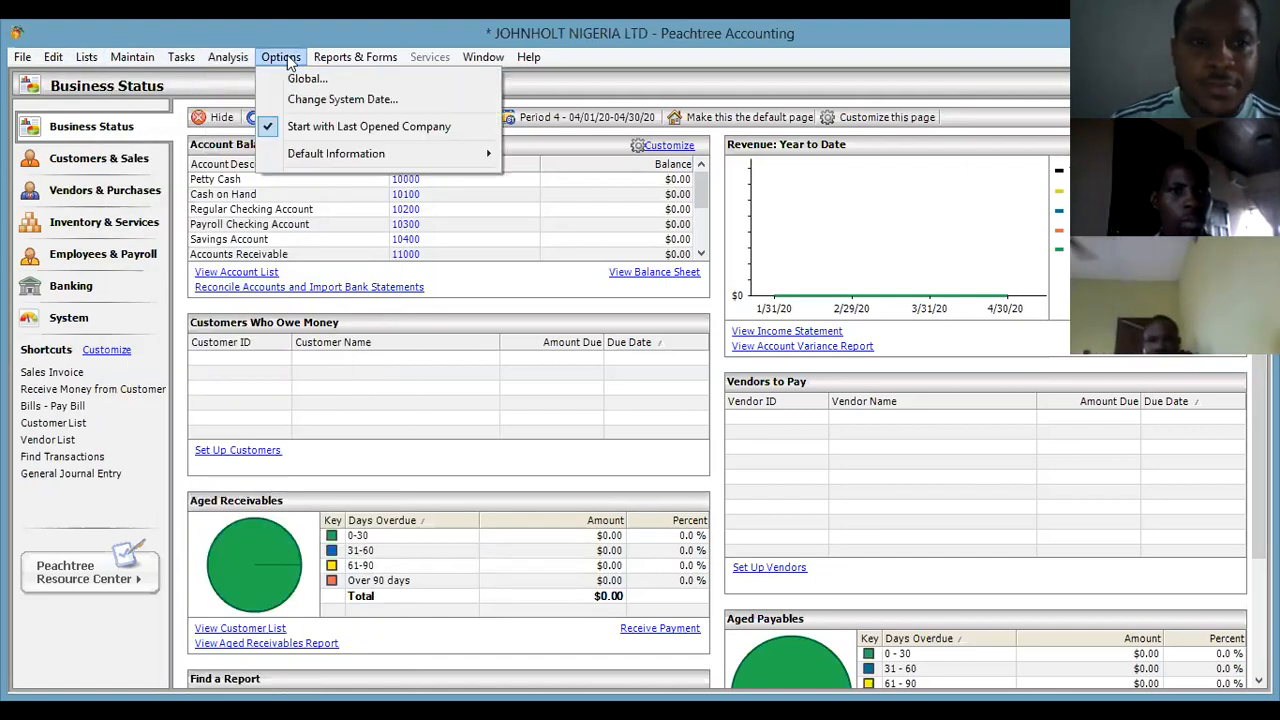
left_click(515, 66)
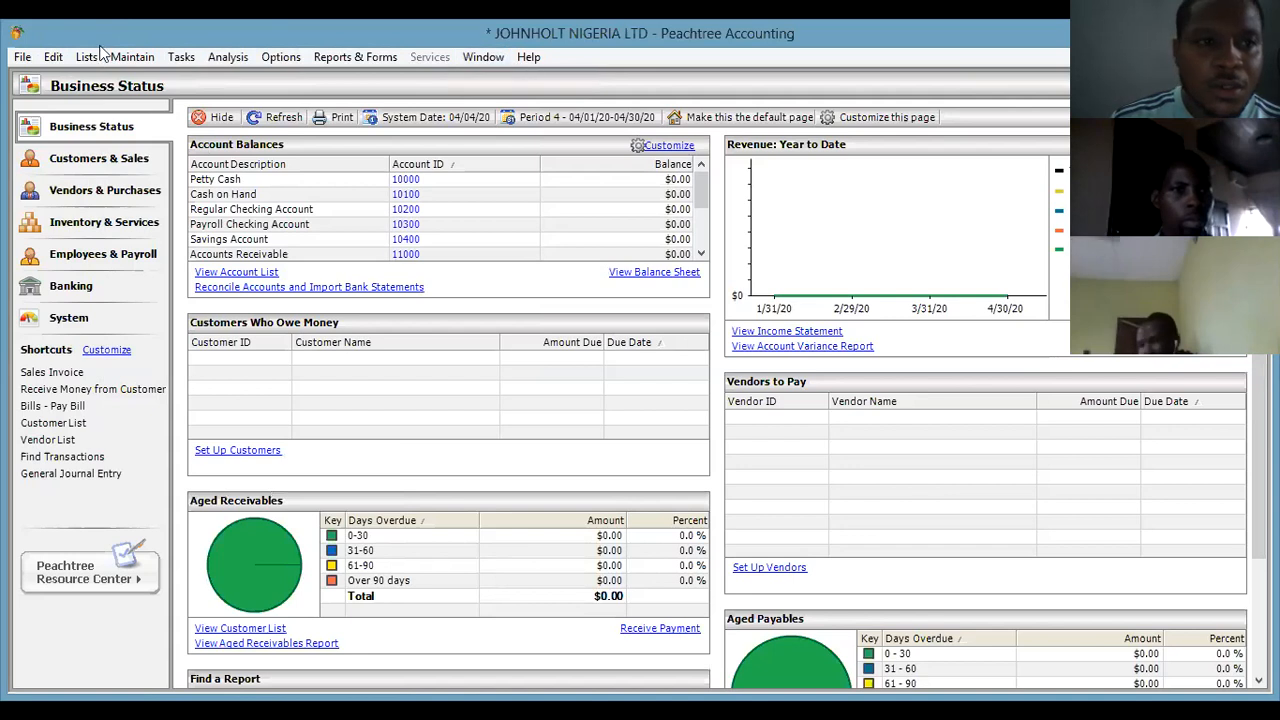
left_click(26, 60)
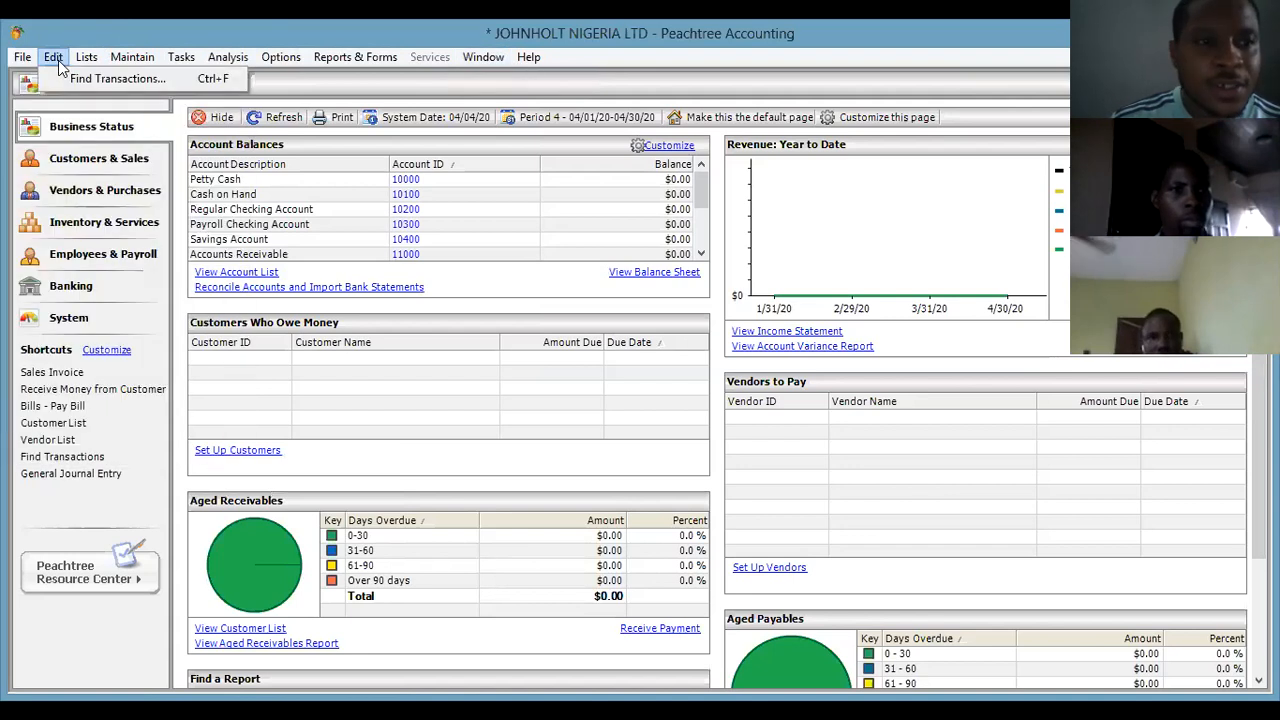
mouse_move(77, 58)
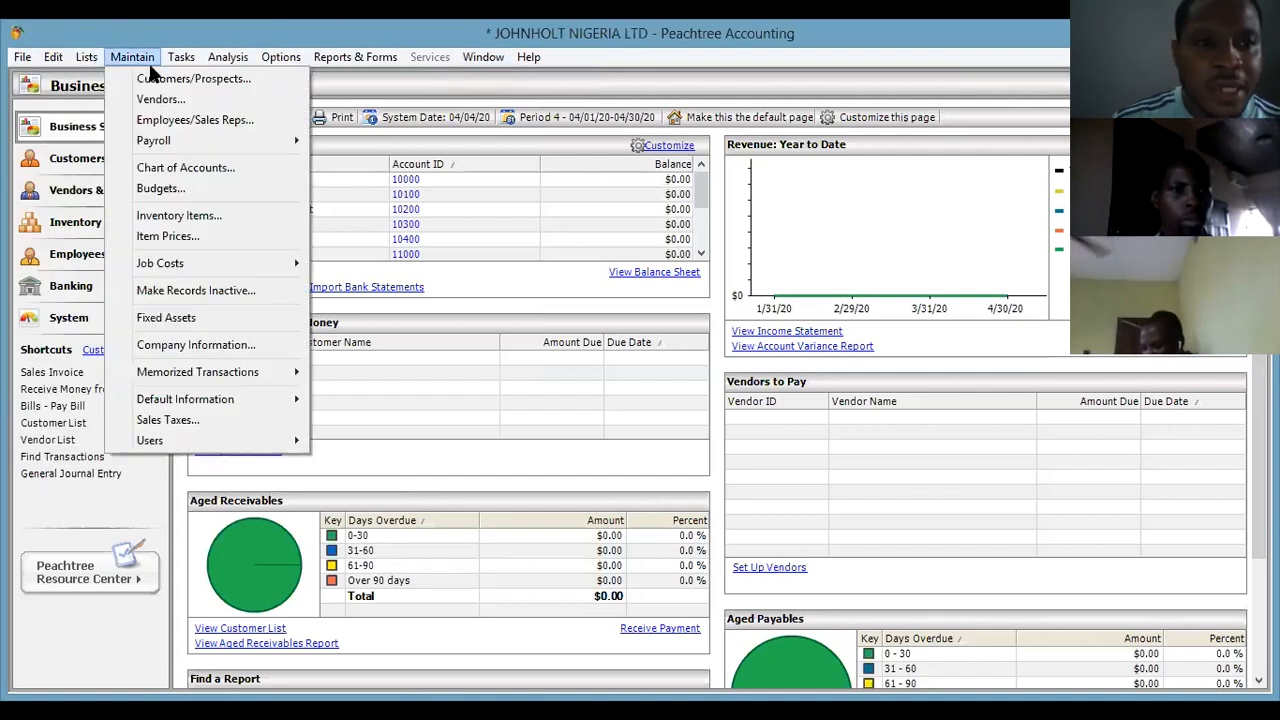
mouse_move(178, 62)
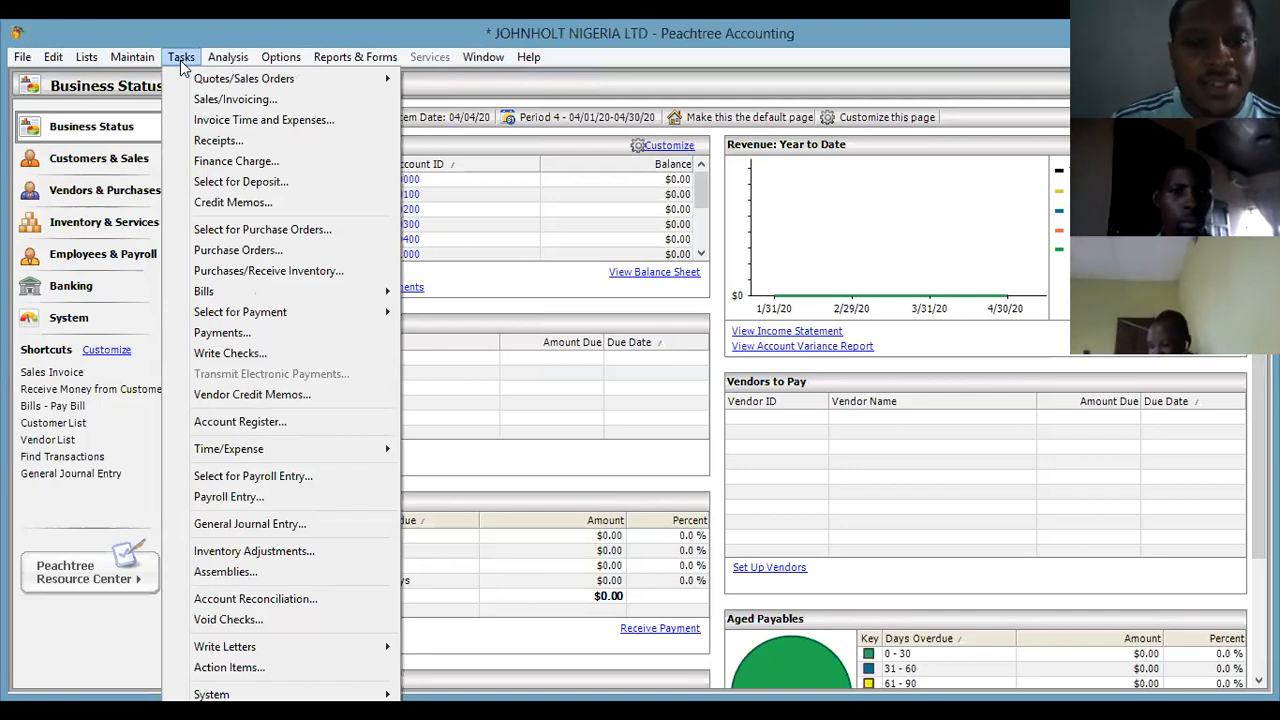
mouse_move(280, 60)
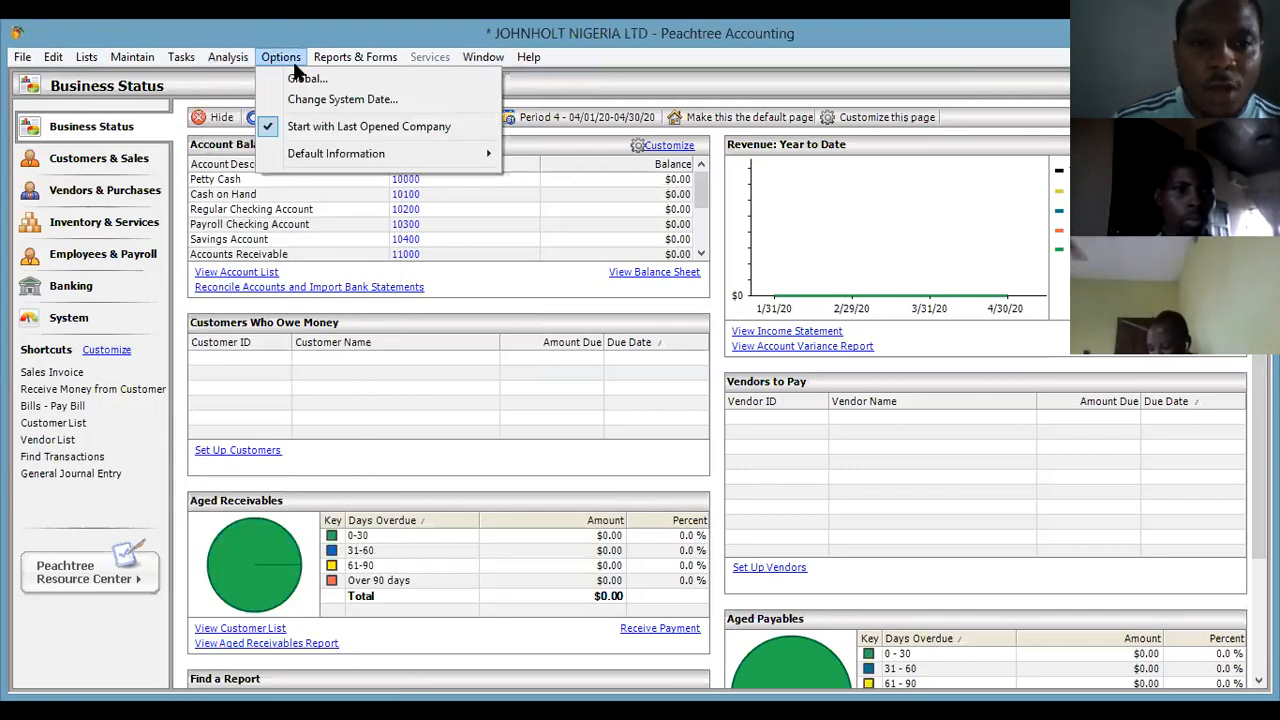
mouse_move(345, 62)
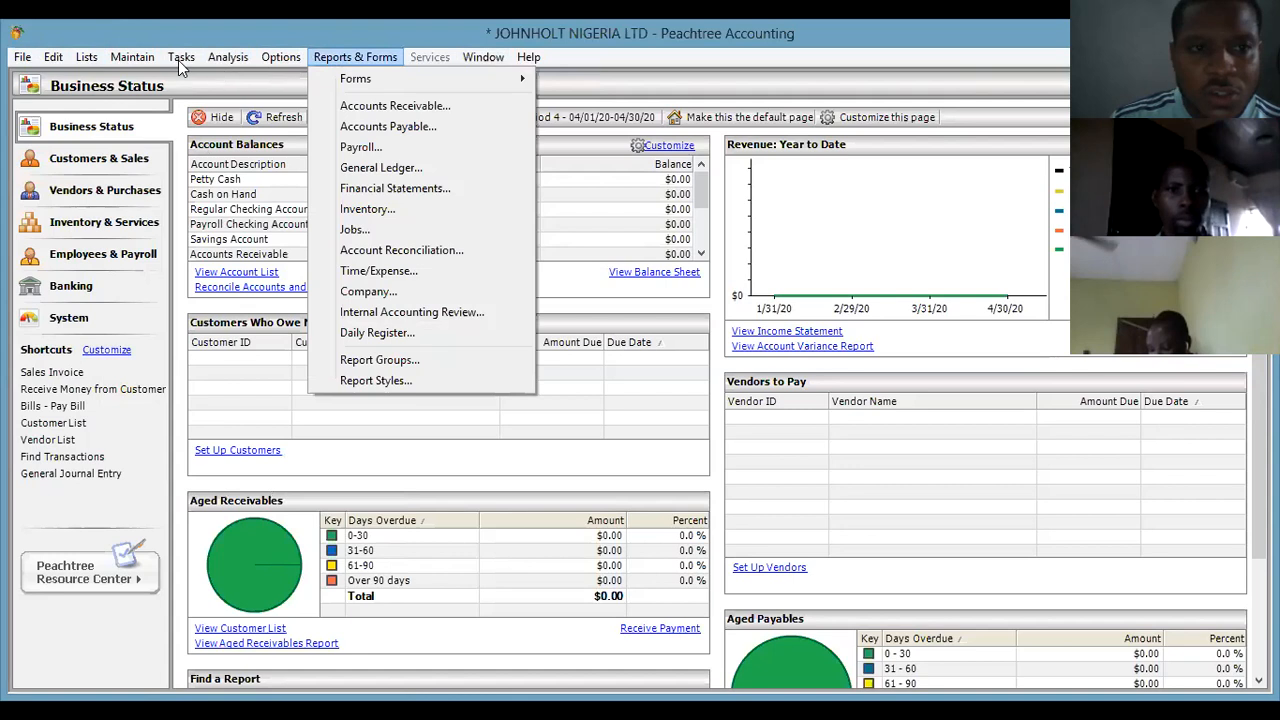
left_click(256, 57)
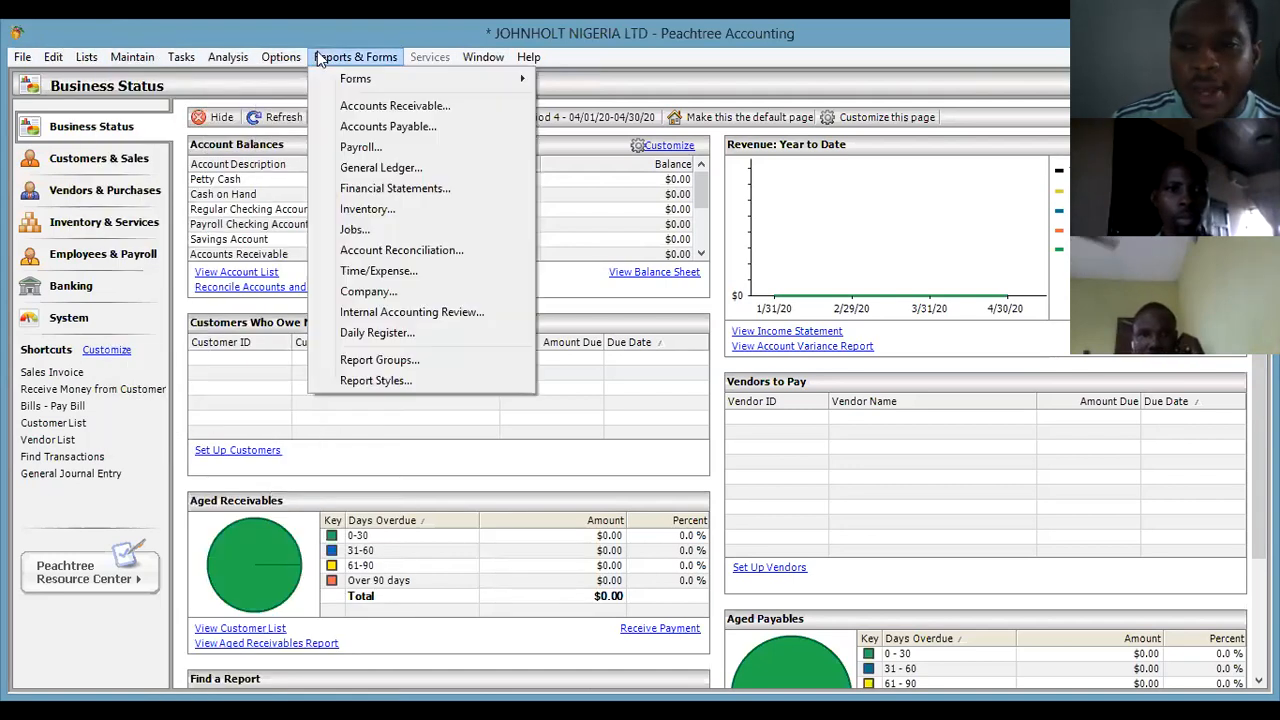
mouse_move(345, 57)
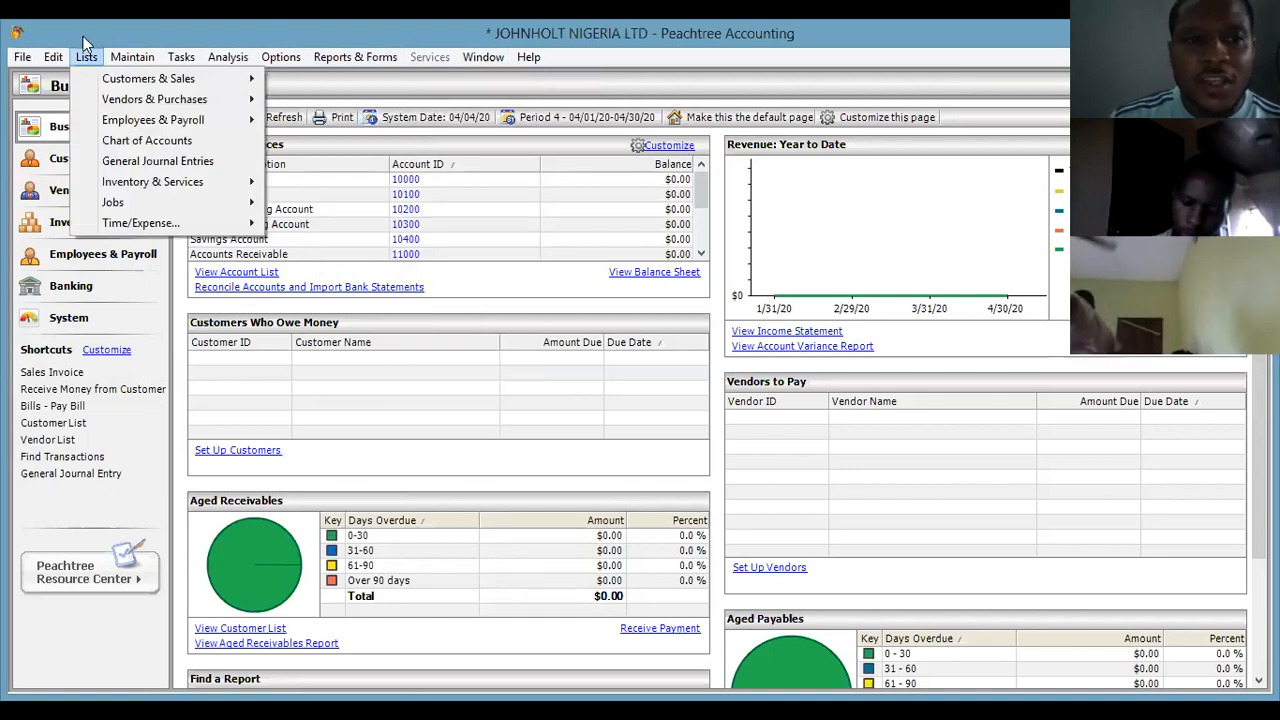
left_click(86, 57)
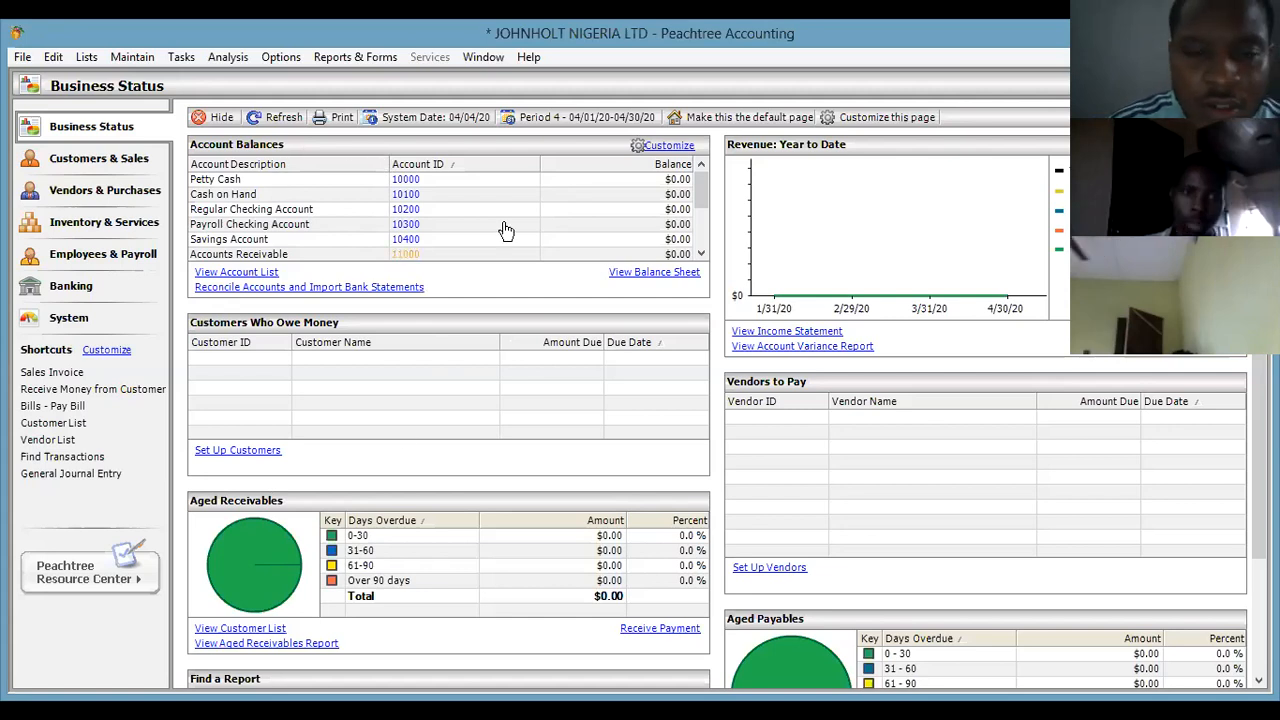
Browse the Customers & Sales and Vendors & Purchases pages, viewing the vendor task options.
left_click(95, 162)
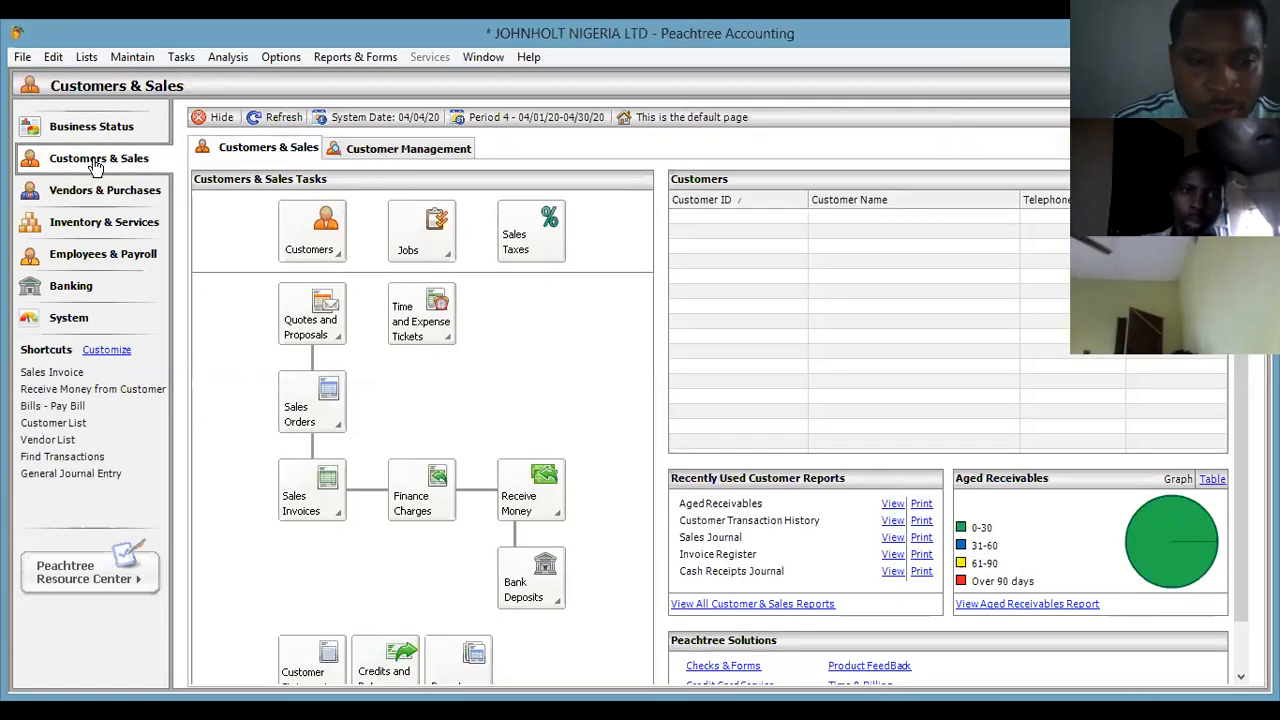
left_click(112, 127)
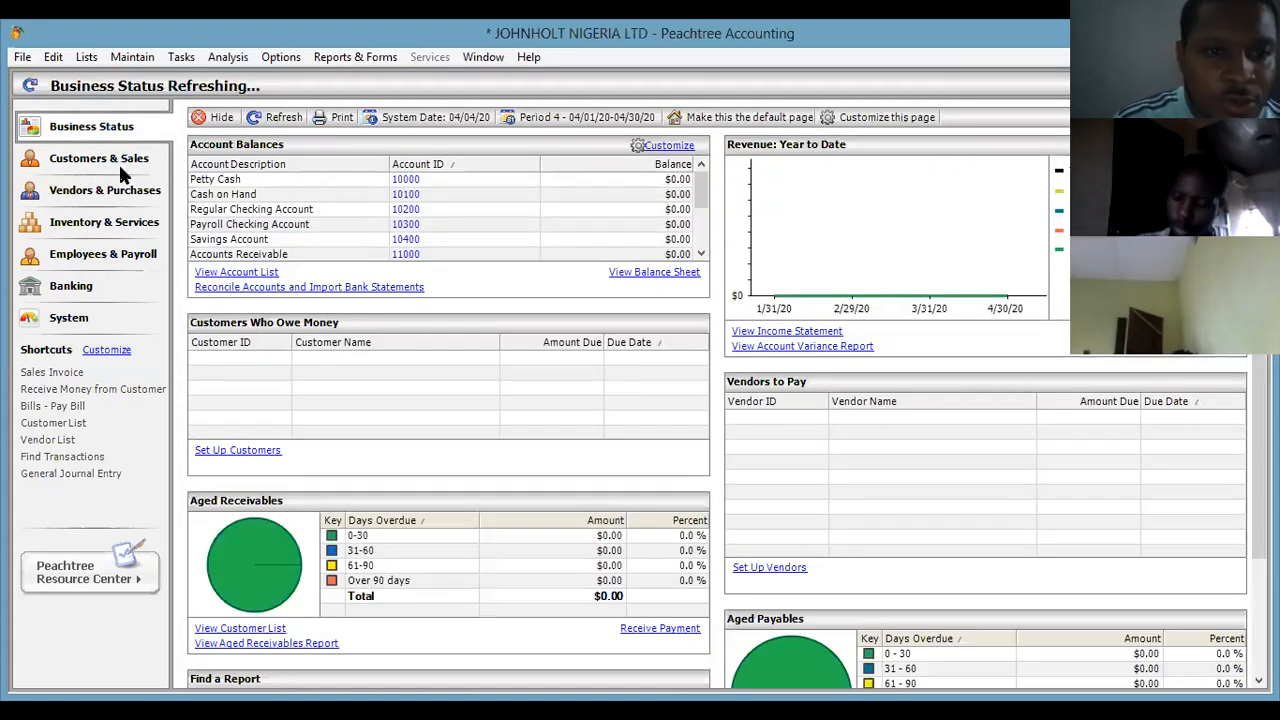
left_click(97, 158)
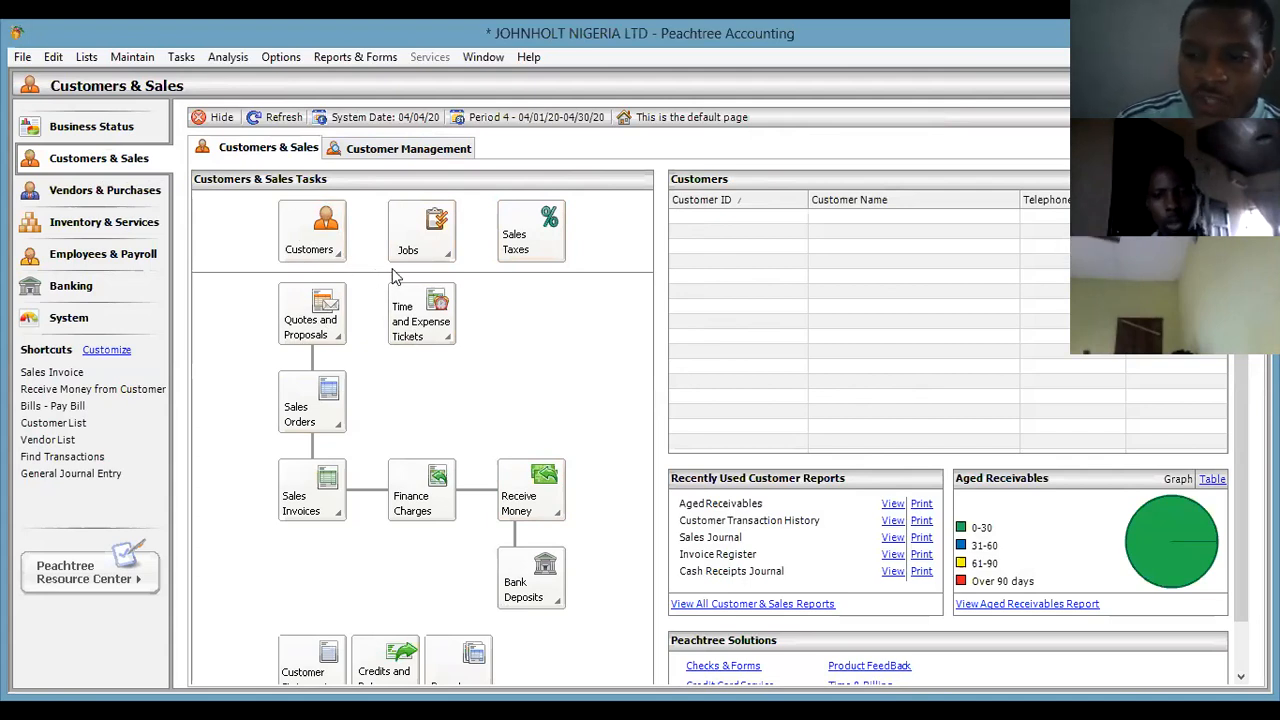
left_click(108, 190)
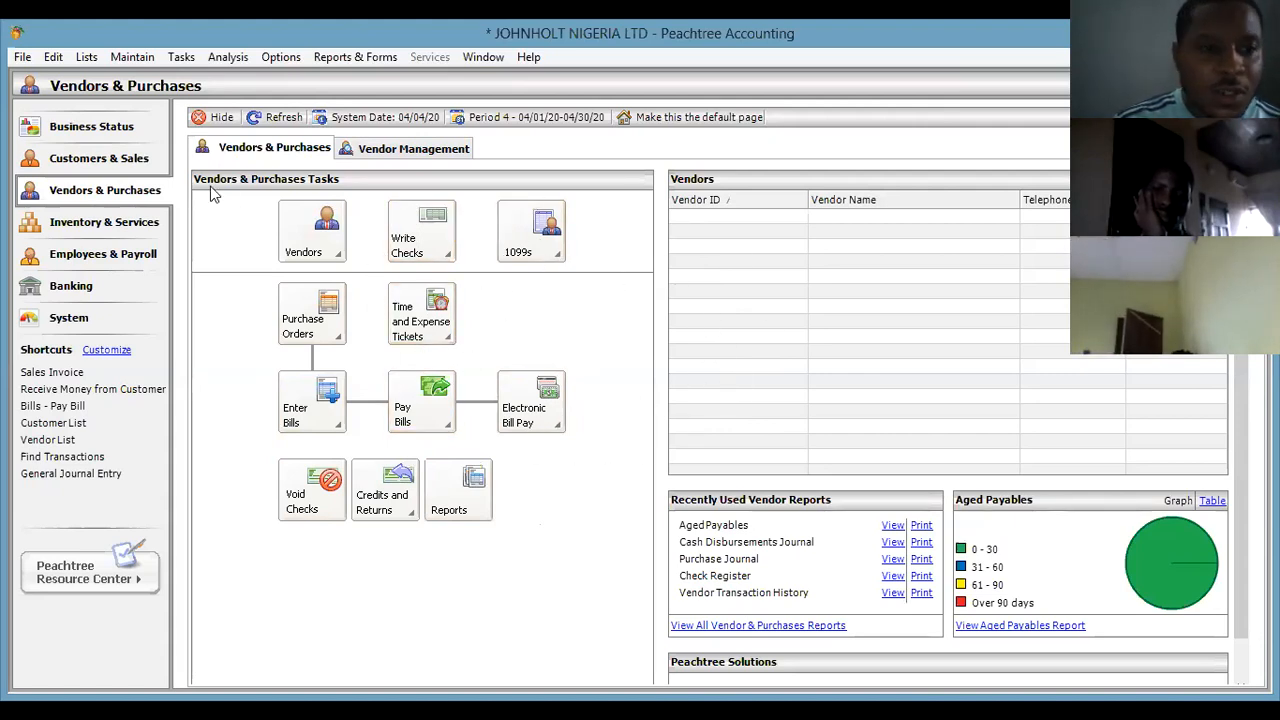
left_click(336, 256)
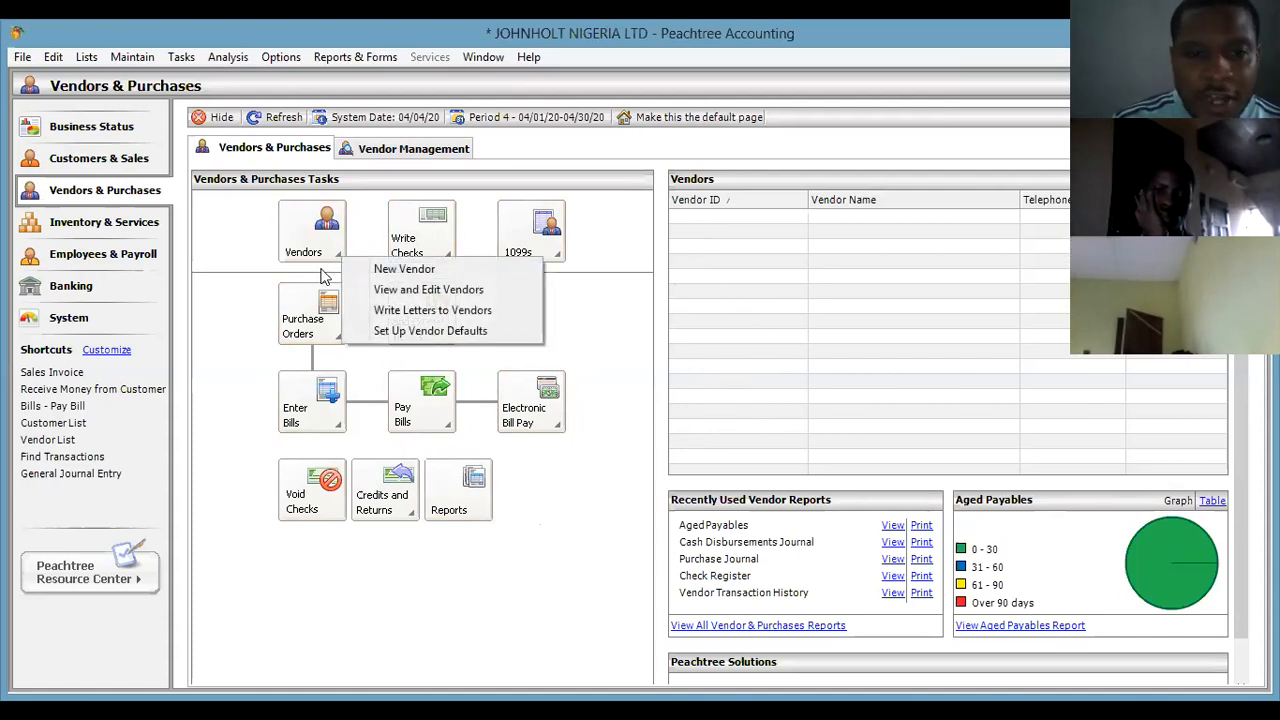
left_click(614, 303)
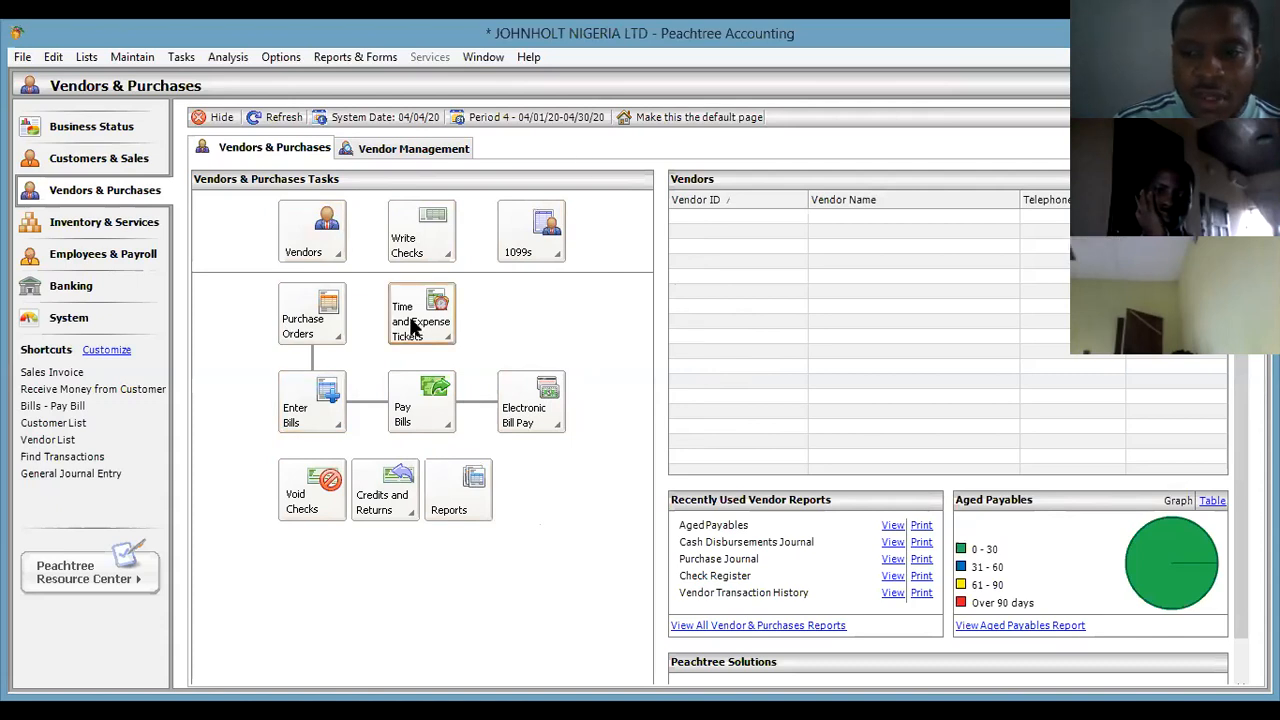
Browse the Inventory & Services, Employees & Payroll and Banking pages.
left_click(104, 222)
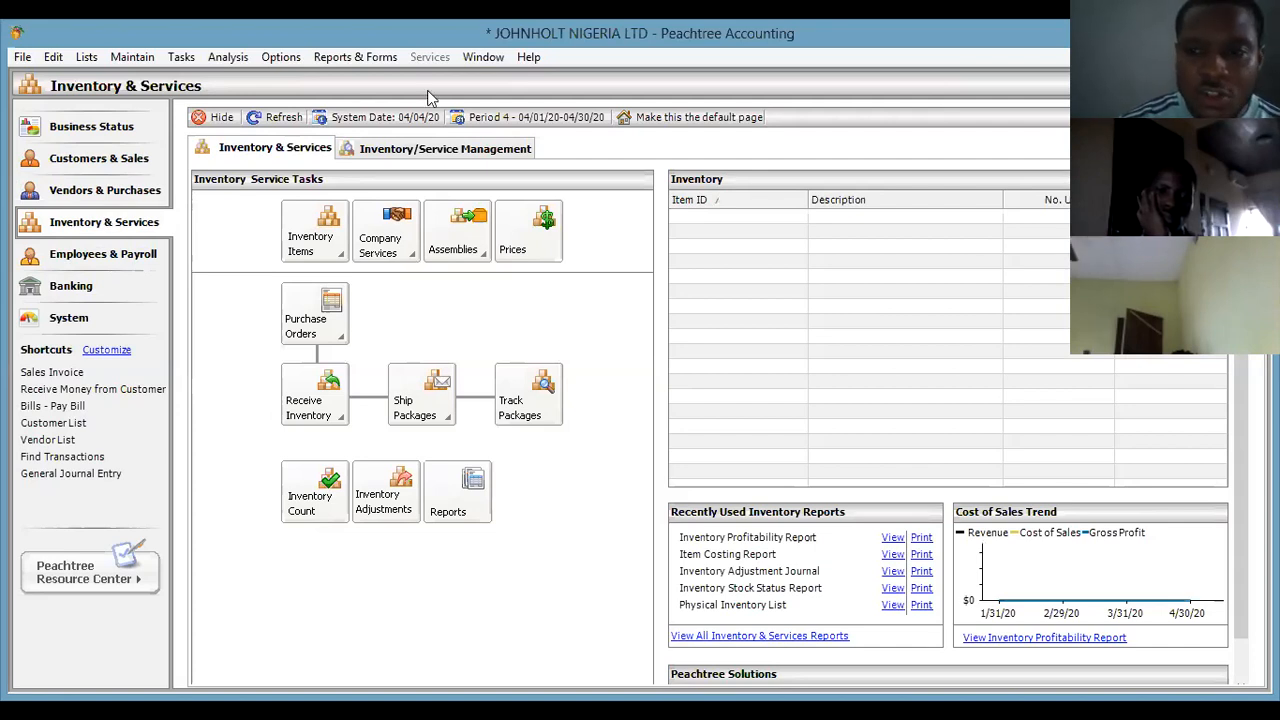
left_click(88, 256)
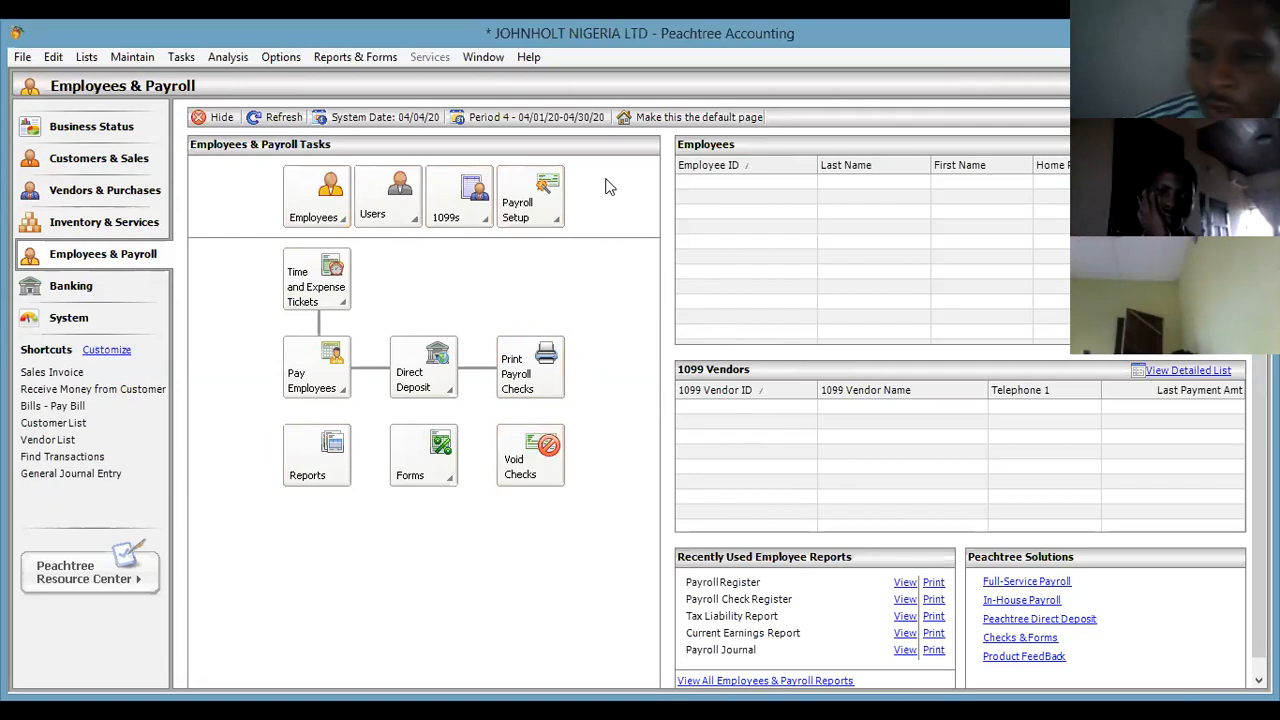
left_click(80, 286)
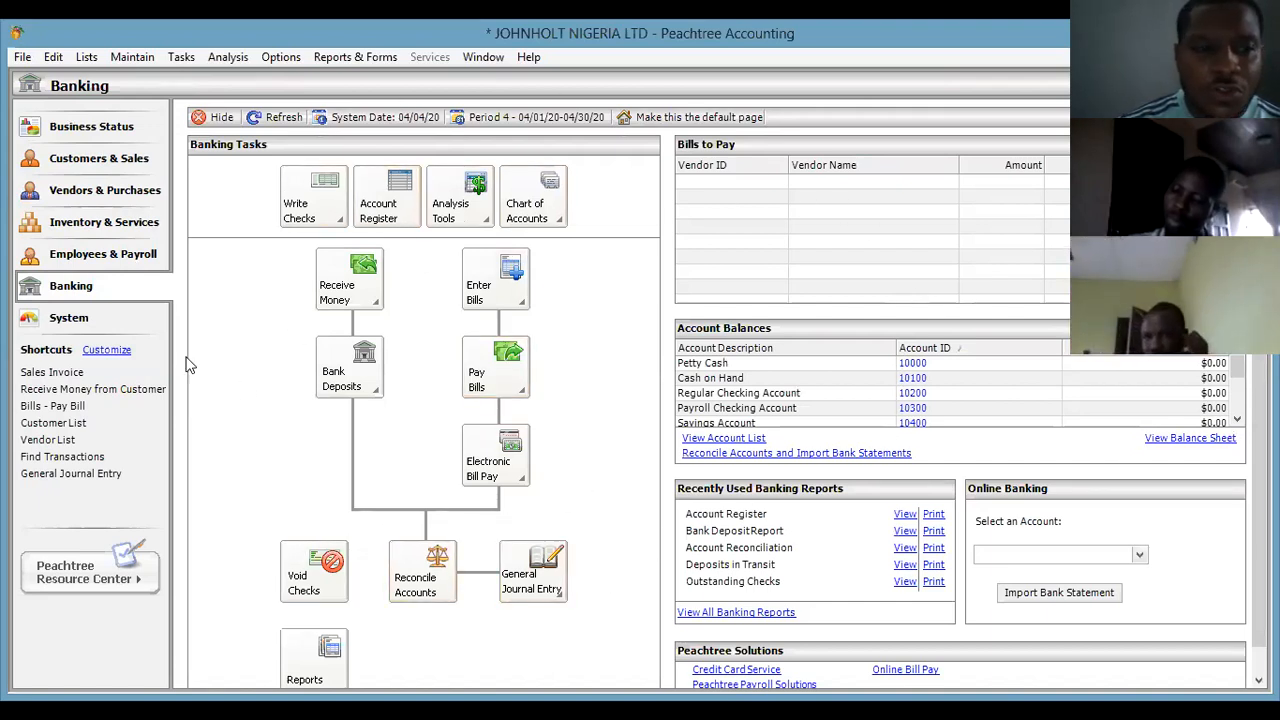
left_click(113, 254)
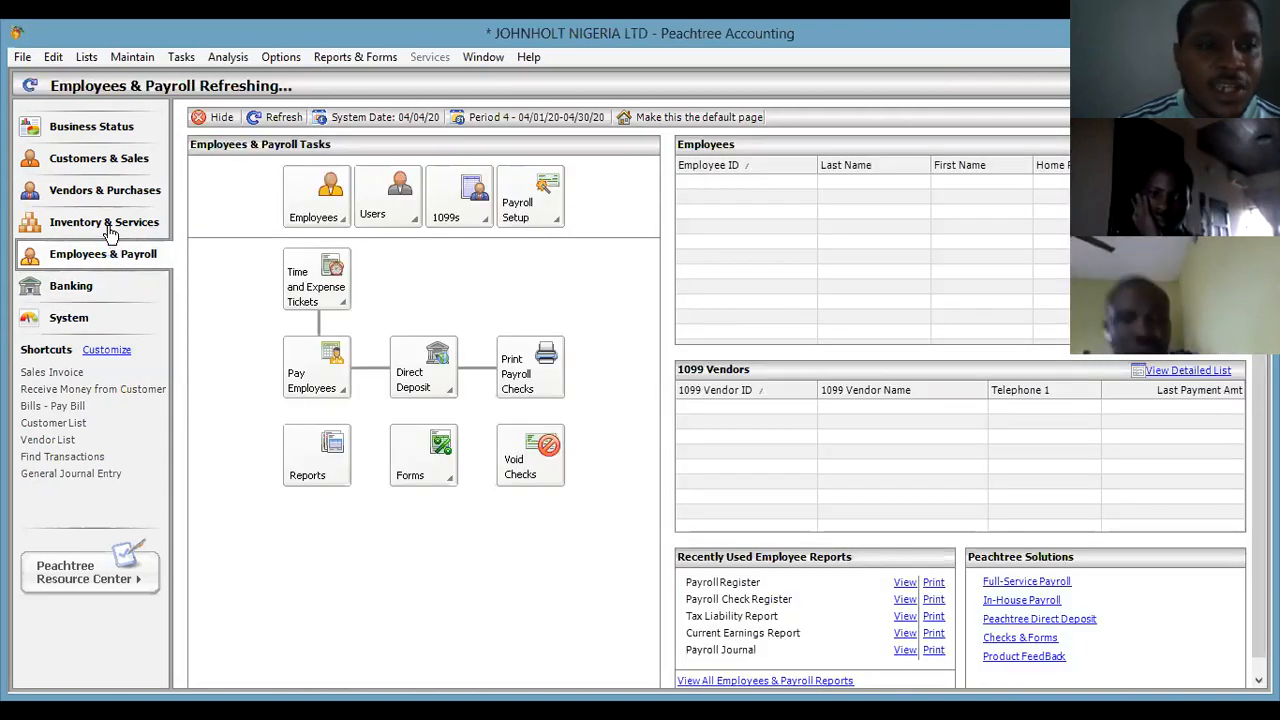
Step back through the navigation pages to Business Status, then go to Banking.
left_click(104, 222)
left_click(110, 192)
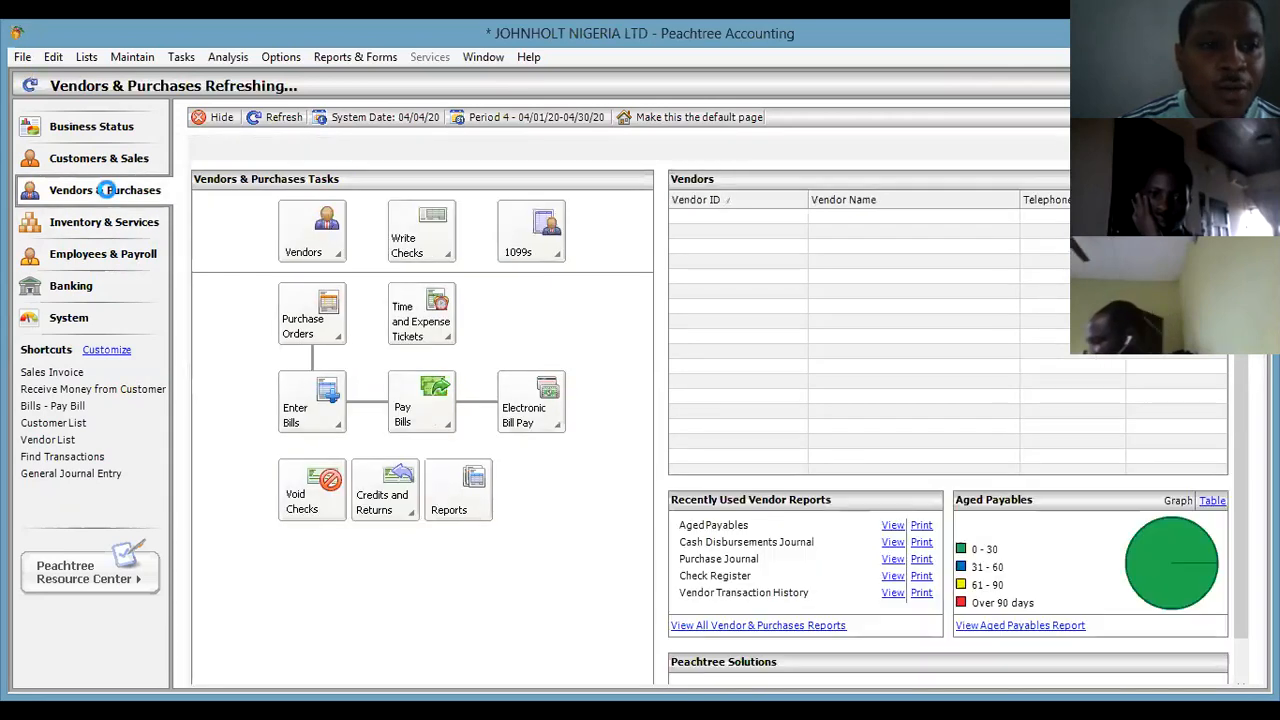
left_click(115, 159)
left_click(105, 126)
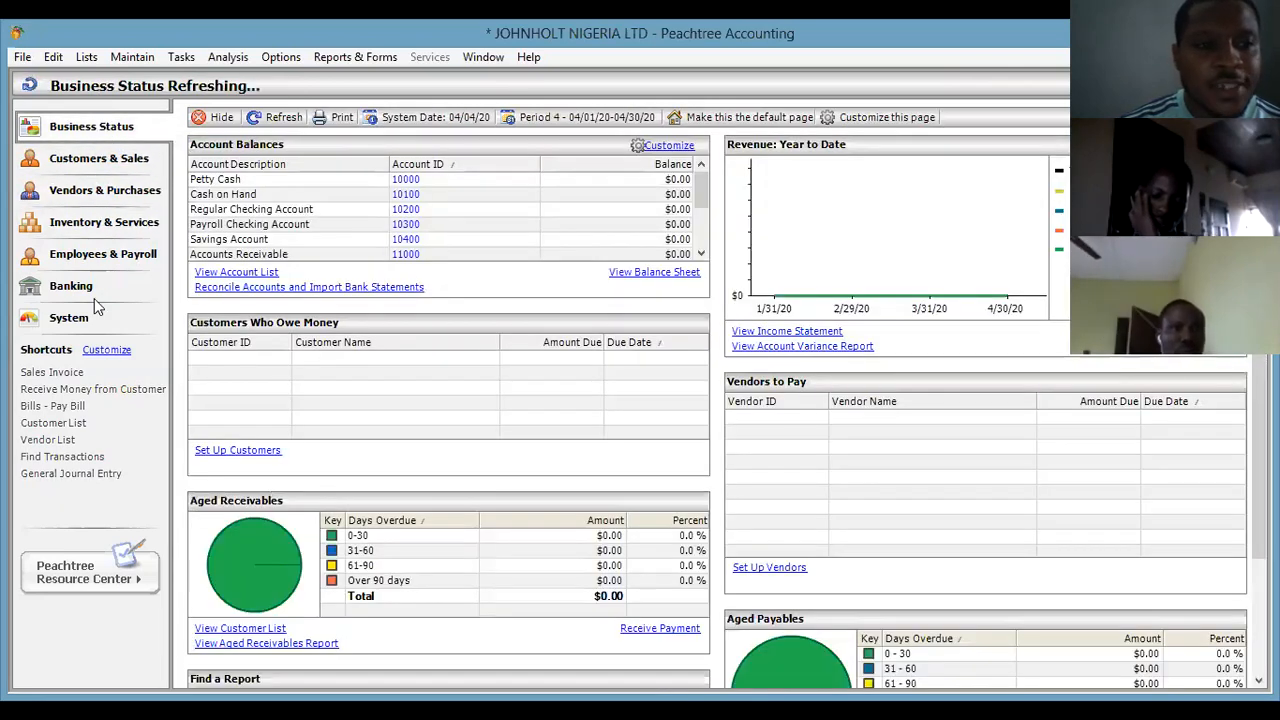
left_click(92, 290)
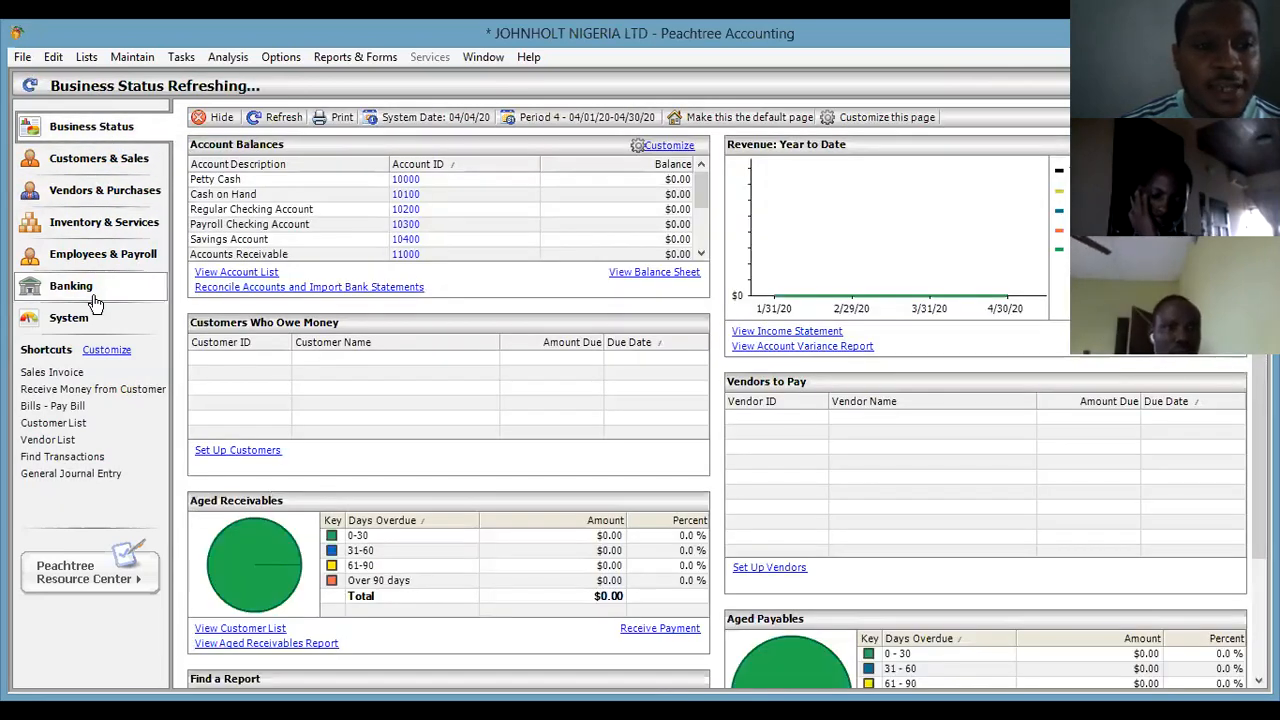
Review the System page's backup and data maintenance options, then return to Business Status.
left_click(108, 320)
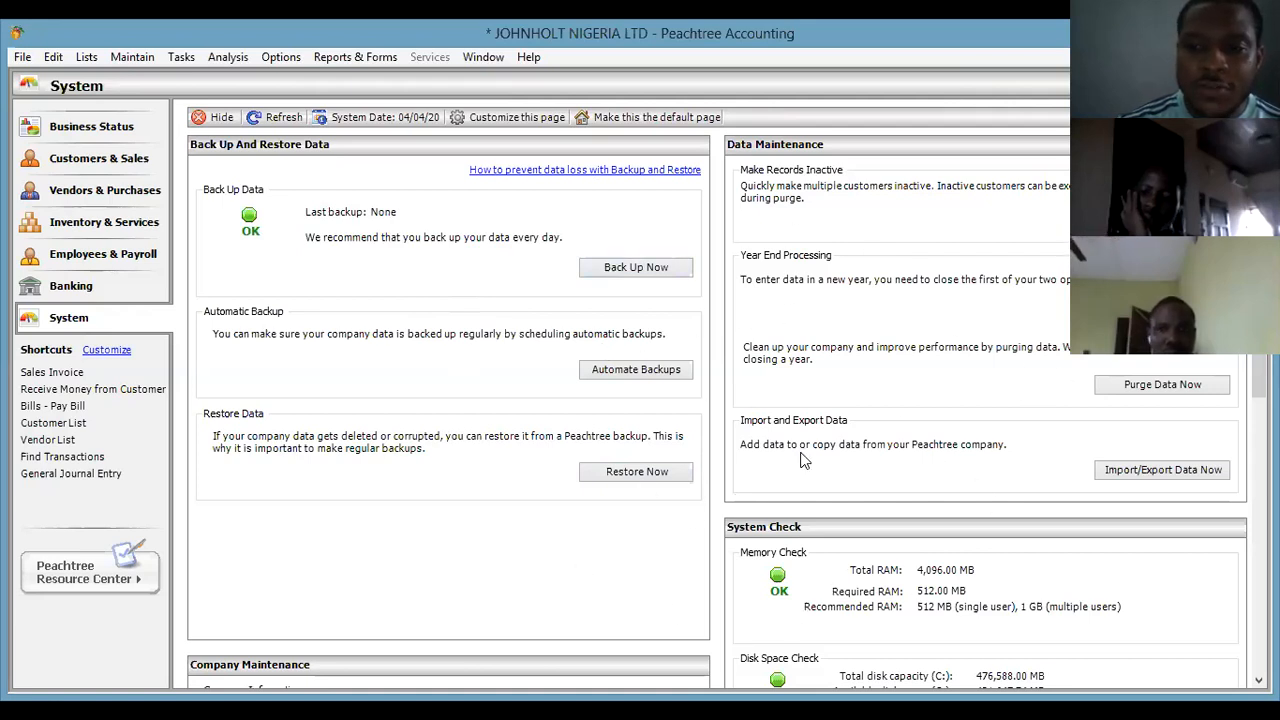
left_click(106, 126)
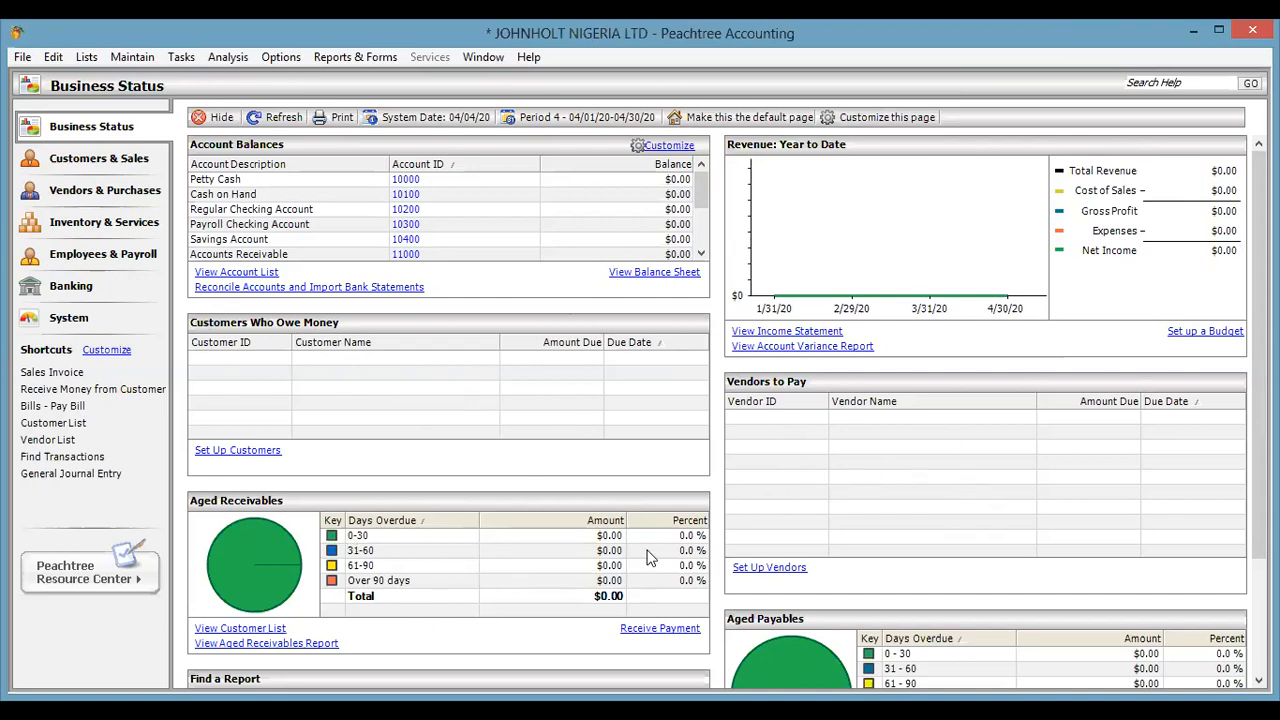
Scroll through the Business Status dashboard, then hide all its panels.
scroll(705, 575, "down", 3)
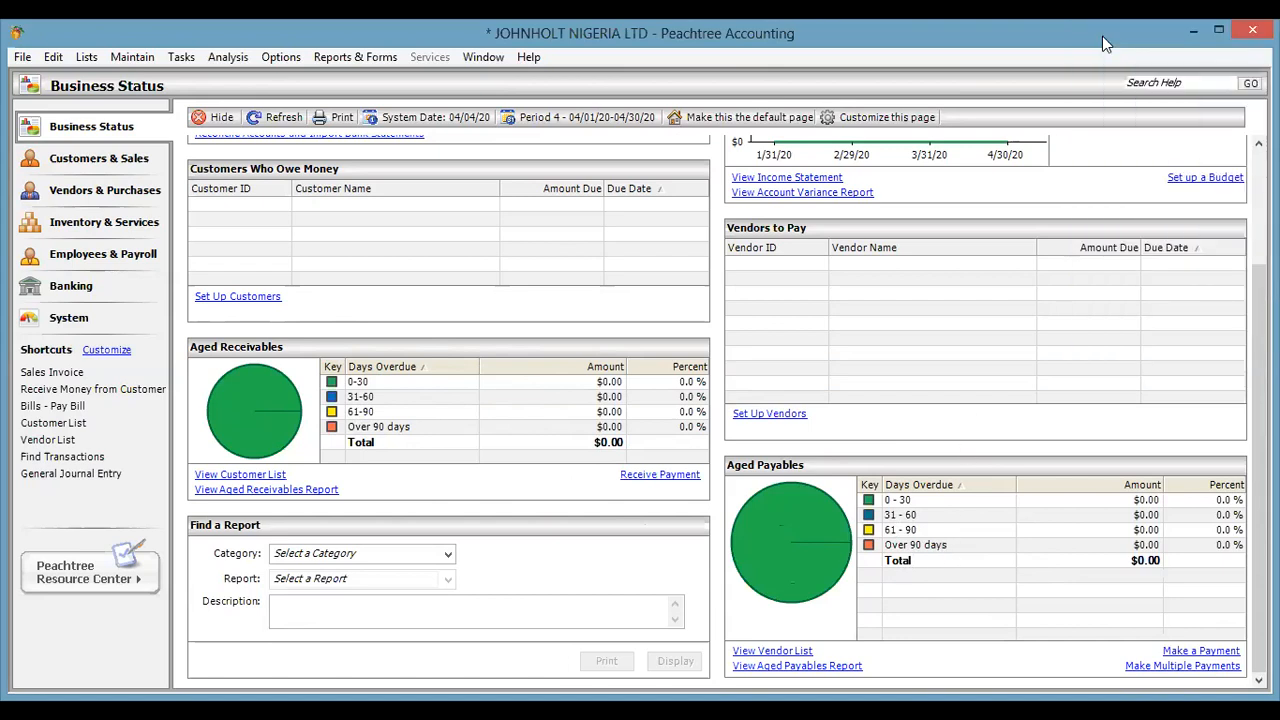
scroll(538, 317, "up", 3)
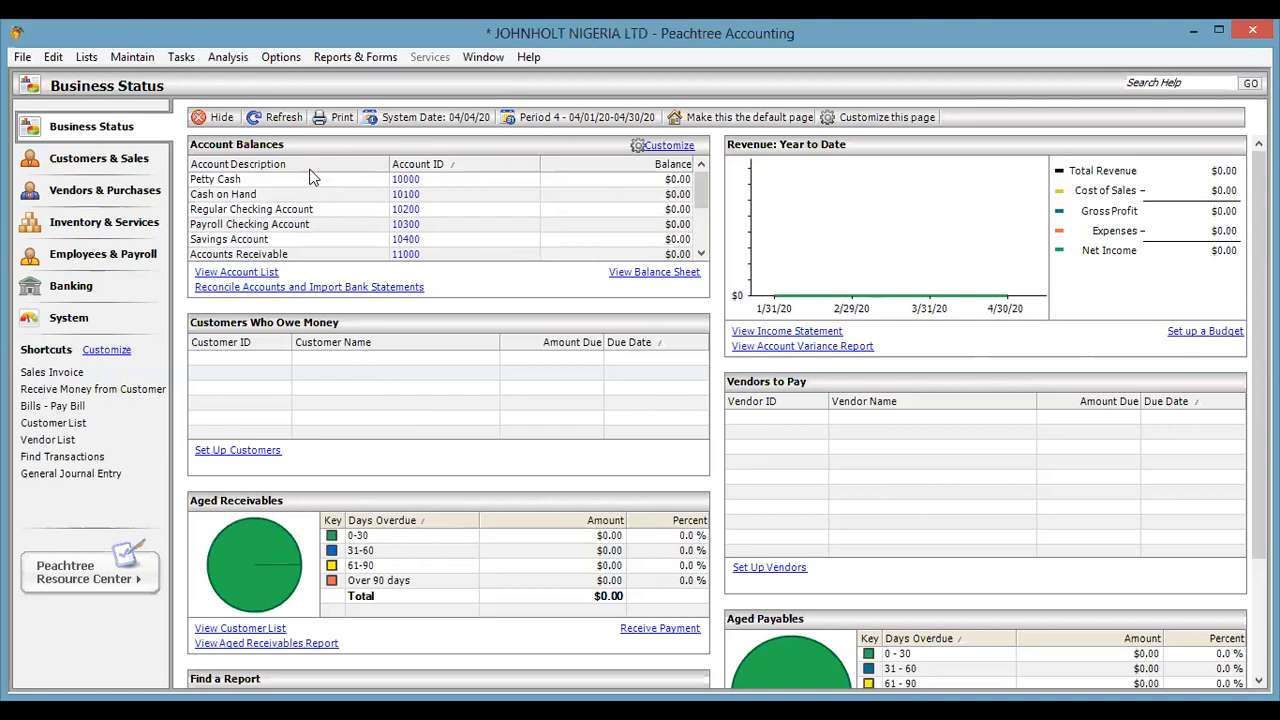
left_click(221, 118)
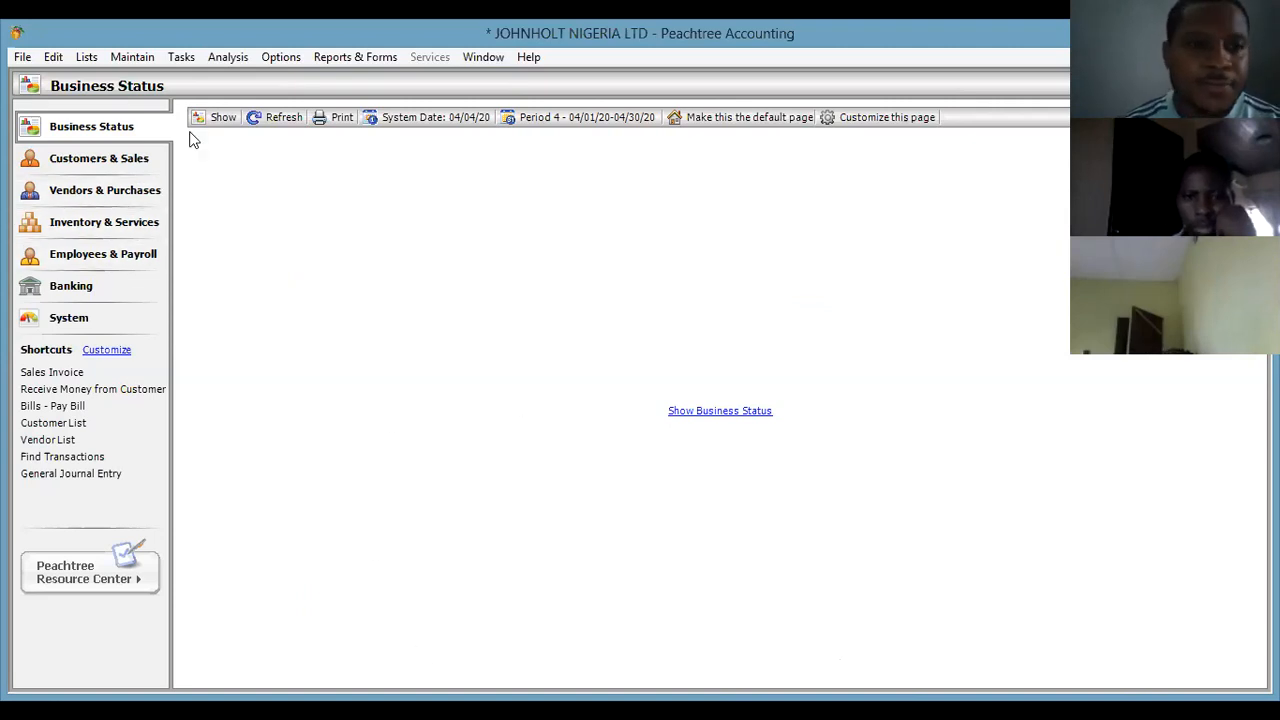
Restore the Business Status panels showing account balances, receivables and payables.
left_click(218, 118)
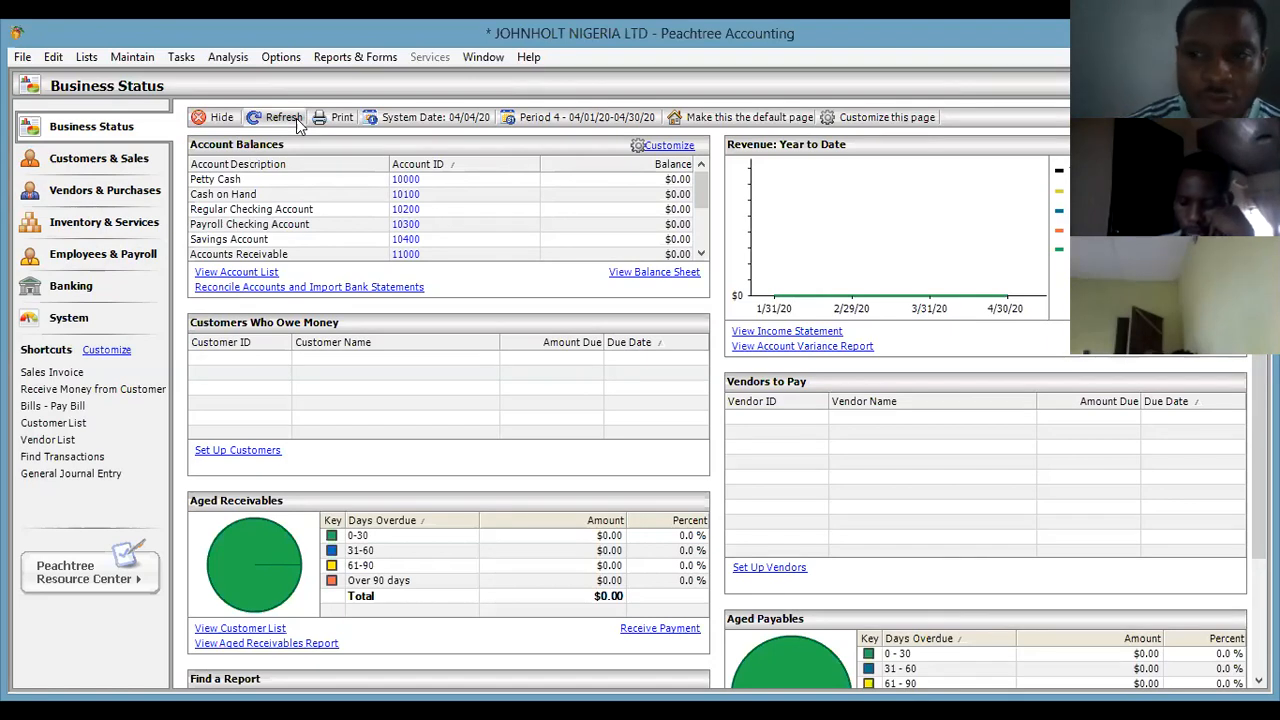
left_click(296, 118)
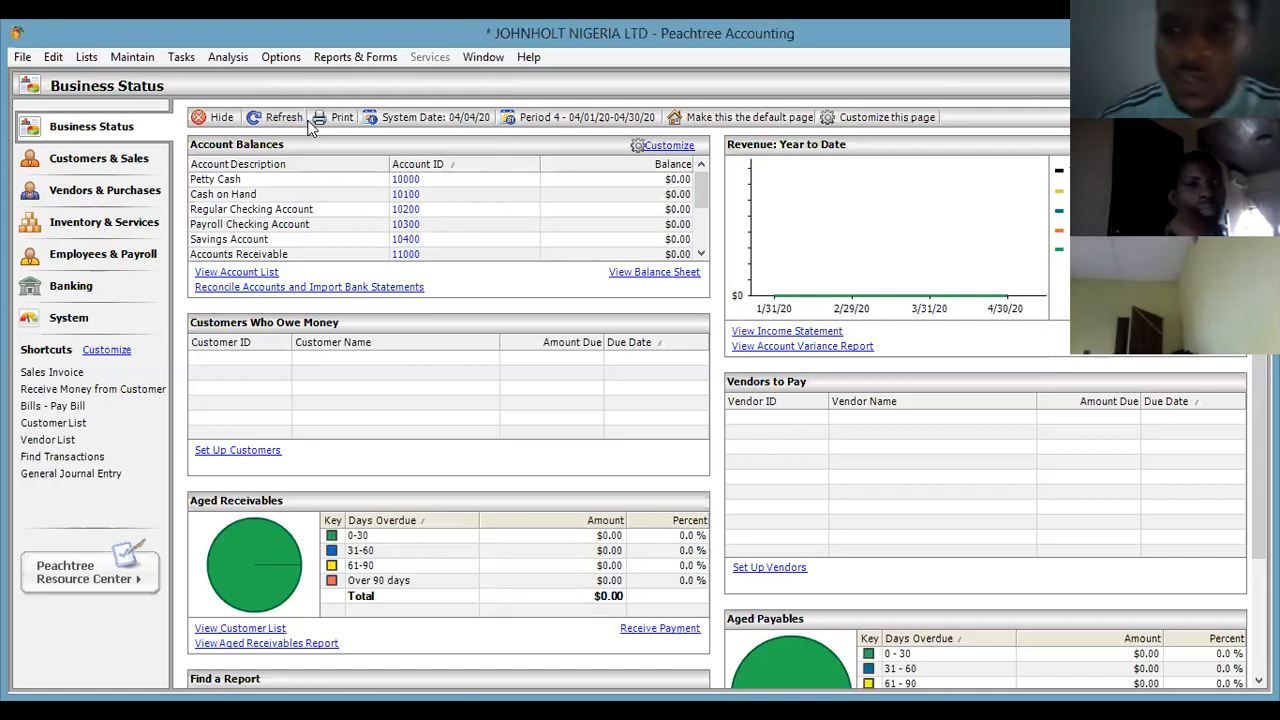
left_click(295, 117)
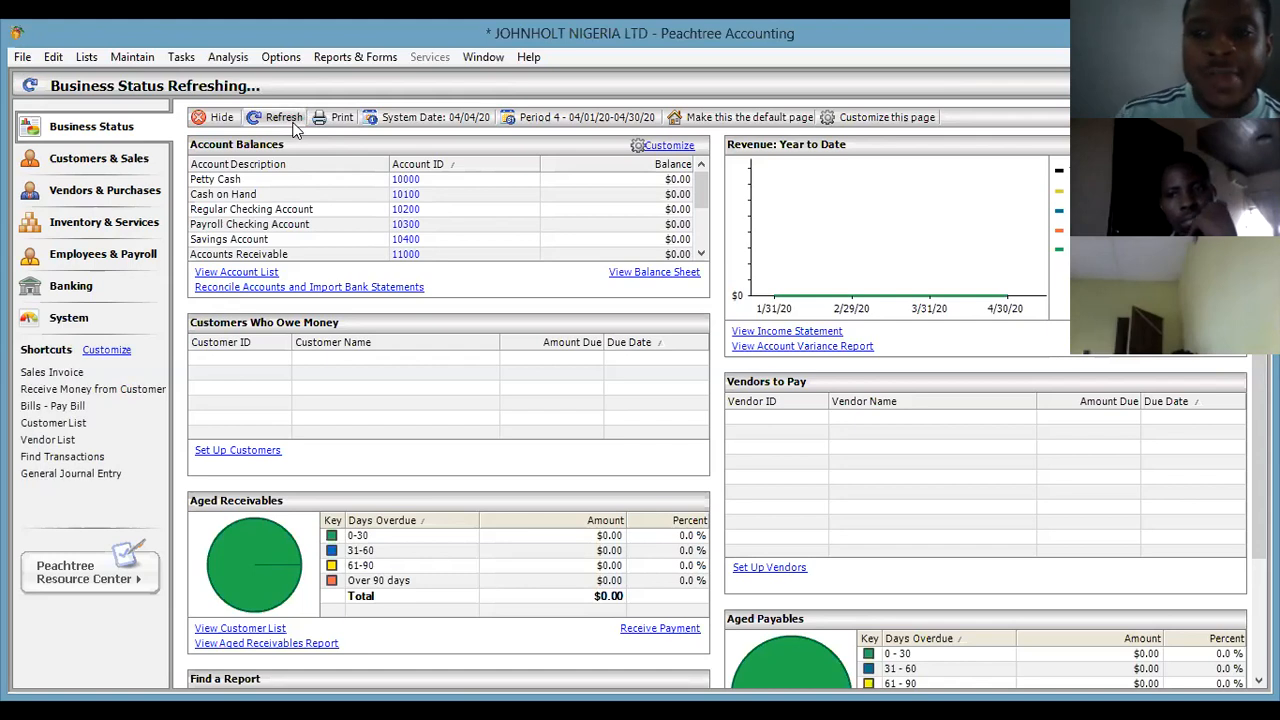
left_click(286, 117)
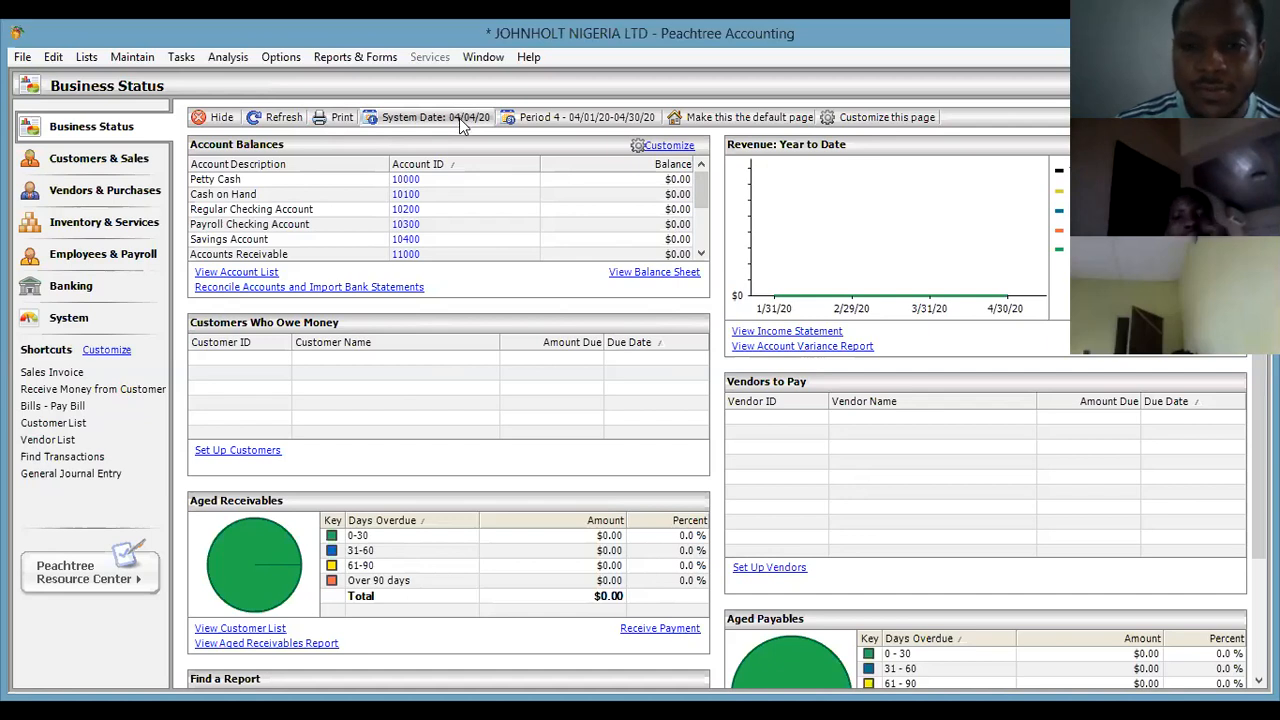
Check the accounting period chooser, keeping April 2020 as the period.
left_click(583, 116)
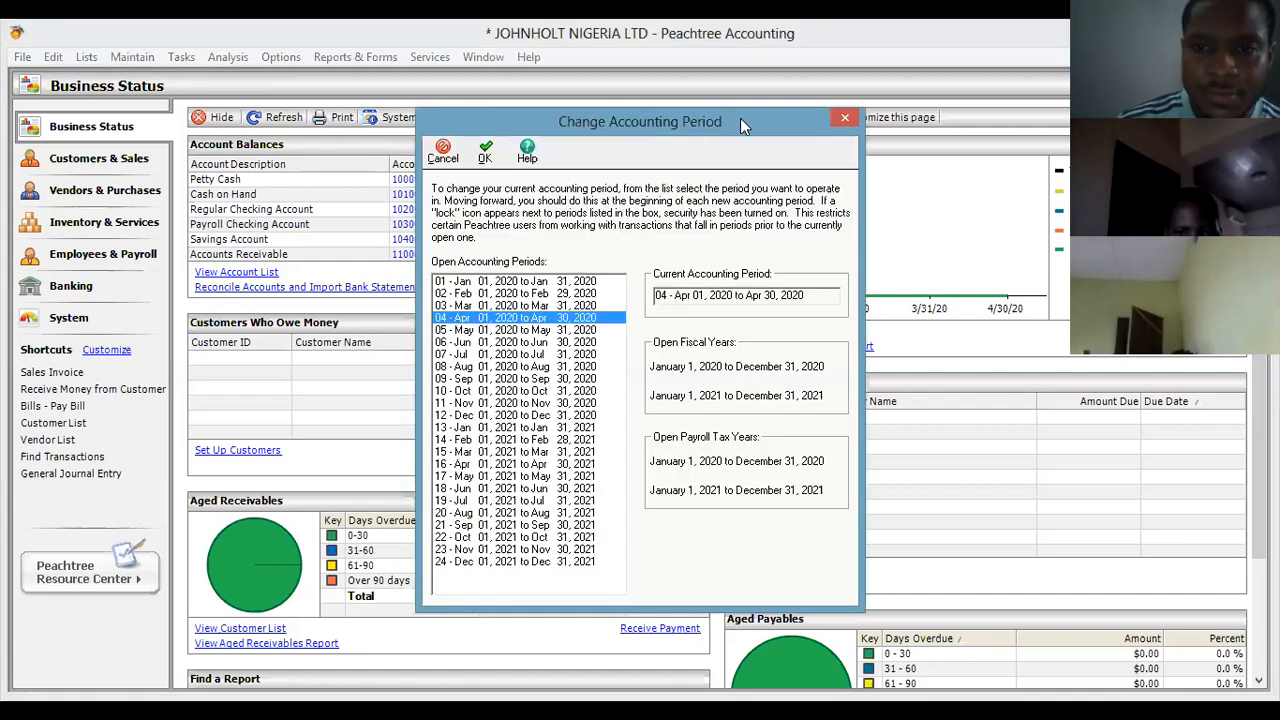
left_click(844, 119)
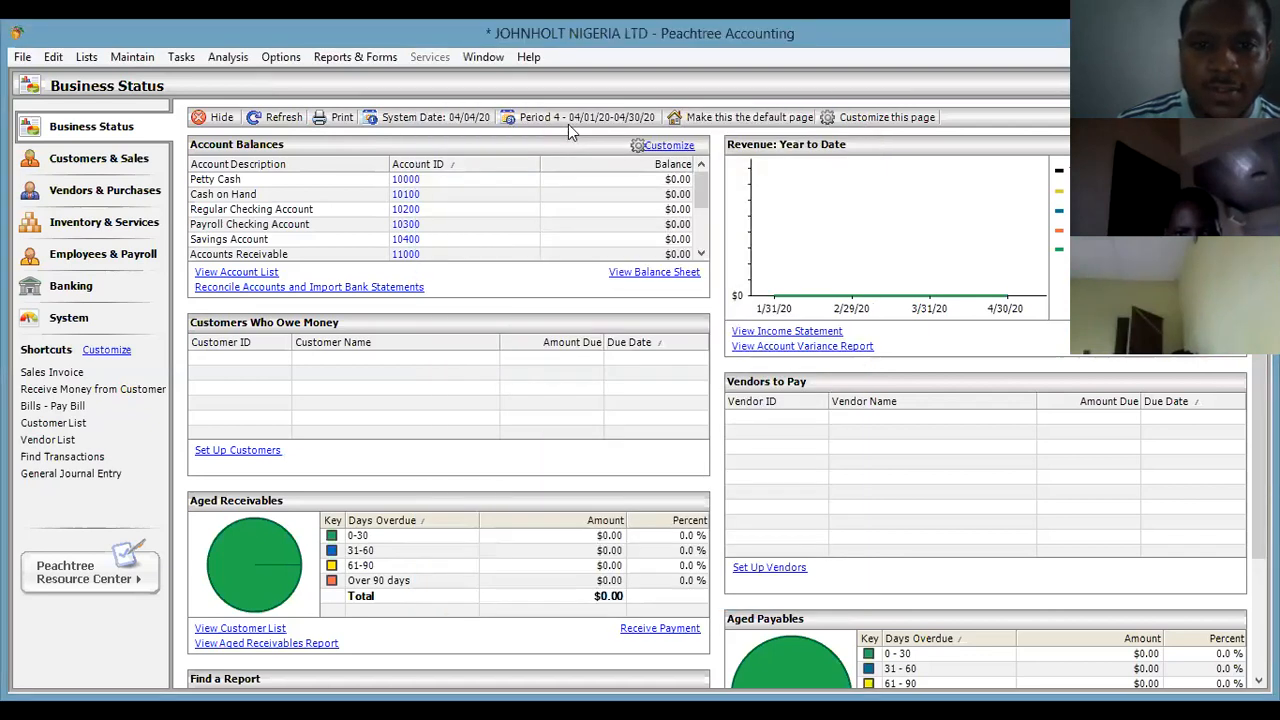
left_click(570, 119)
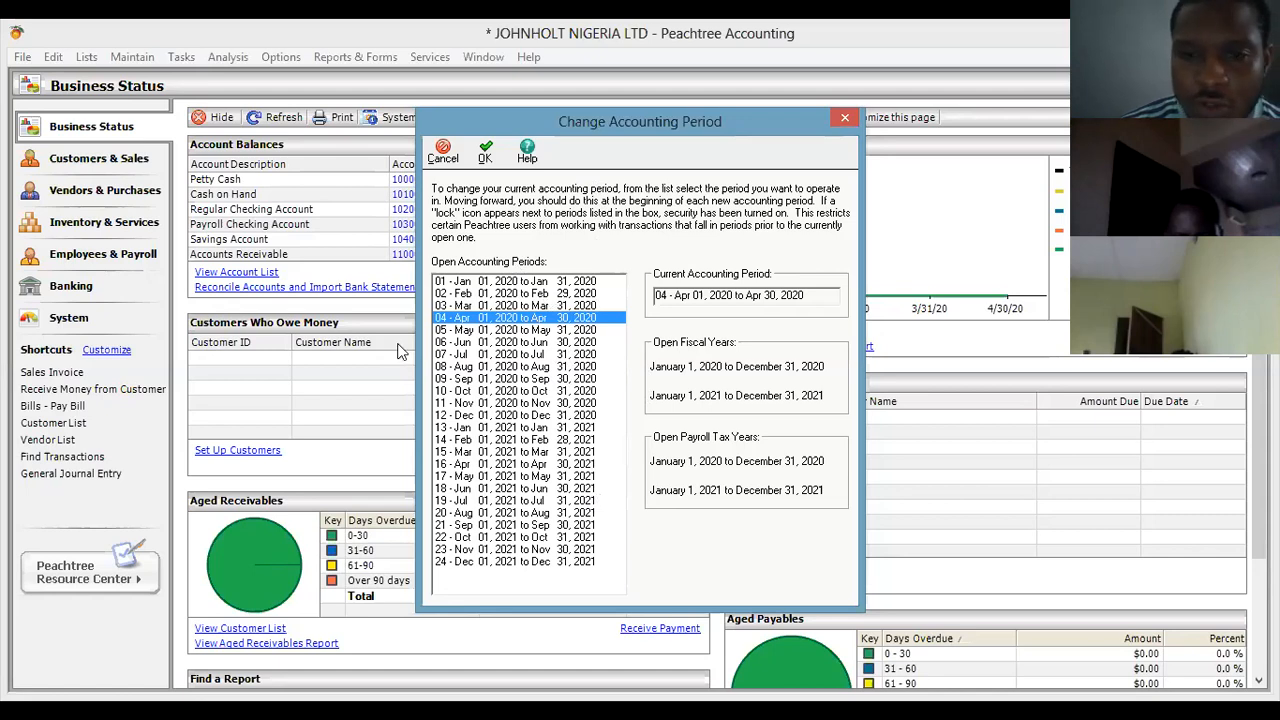
double_click(538, 320)
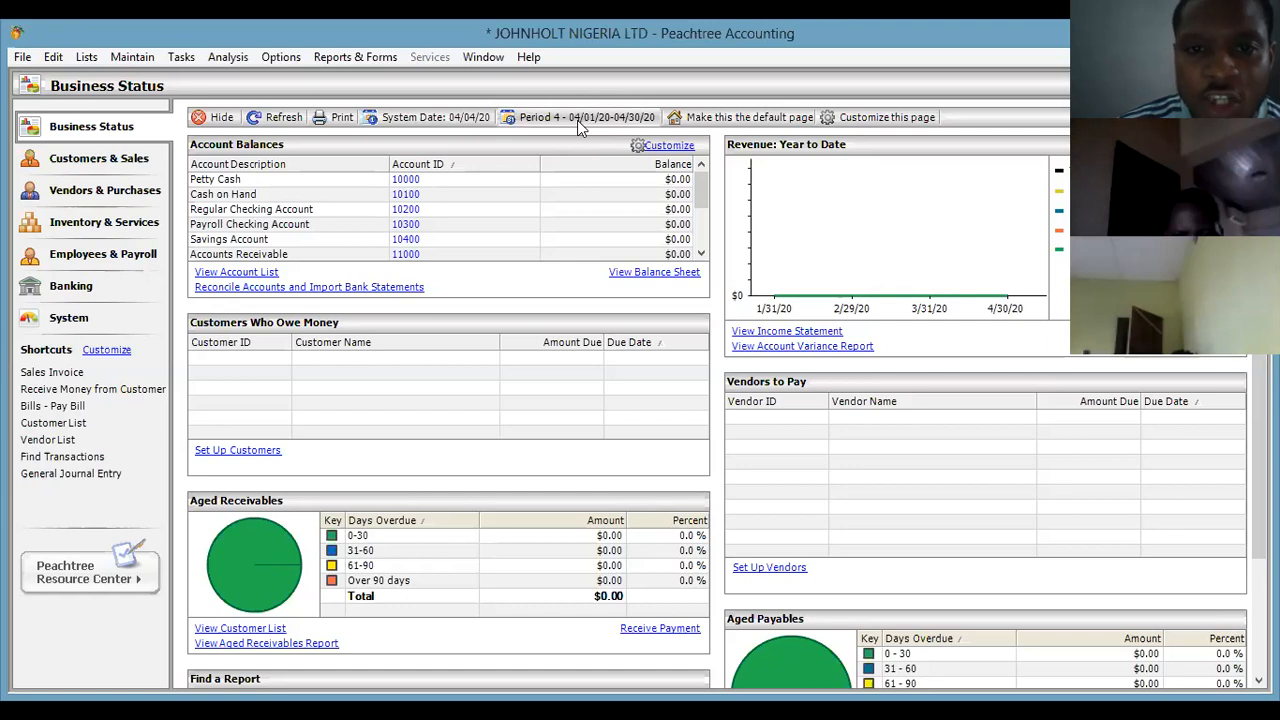
Change the accounting period to May 2020 and stop the review reminder reappearing.
left_click(577, 120)
left_click(546, 331)
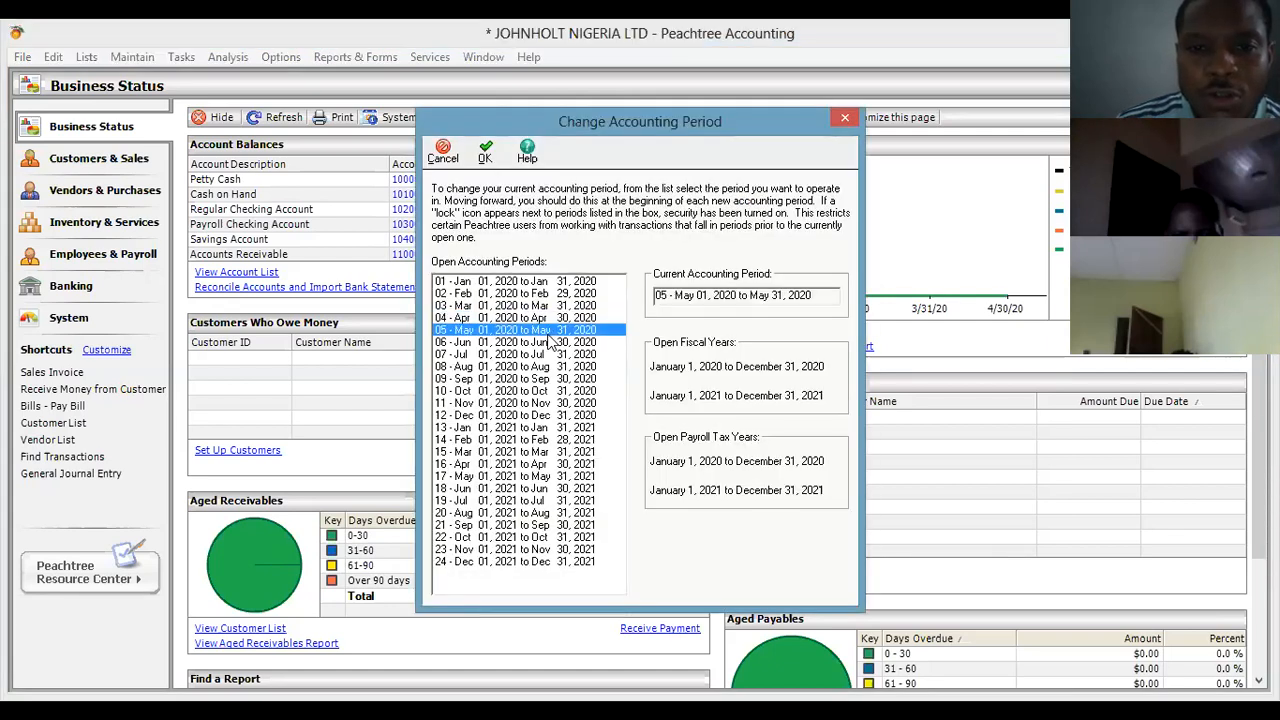
key("Return")
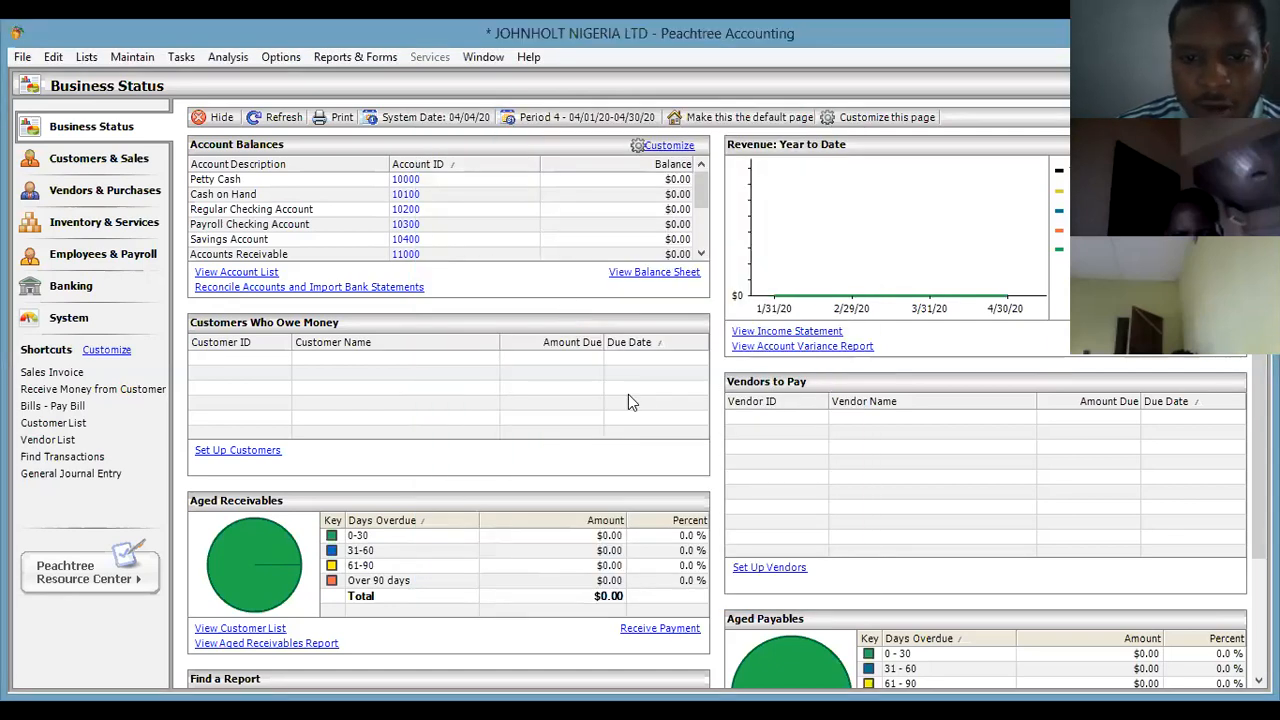
left_click(553, 437)
left_click(660, 409)
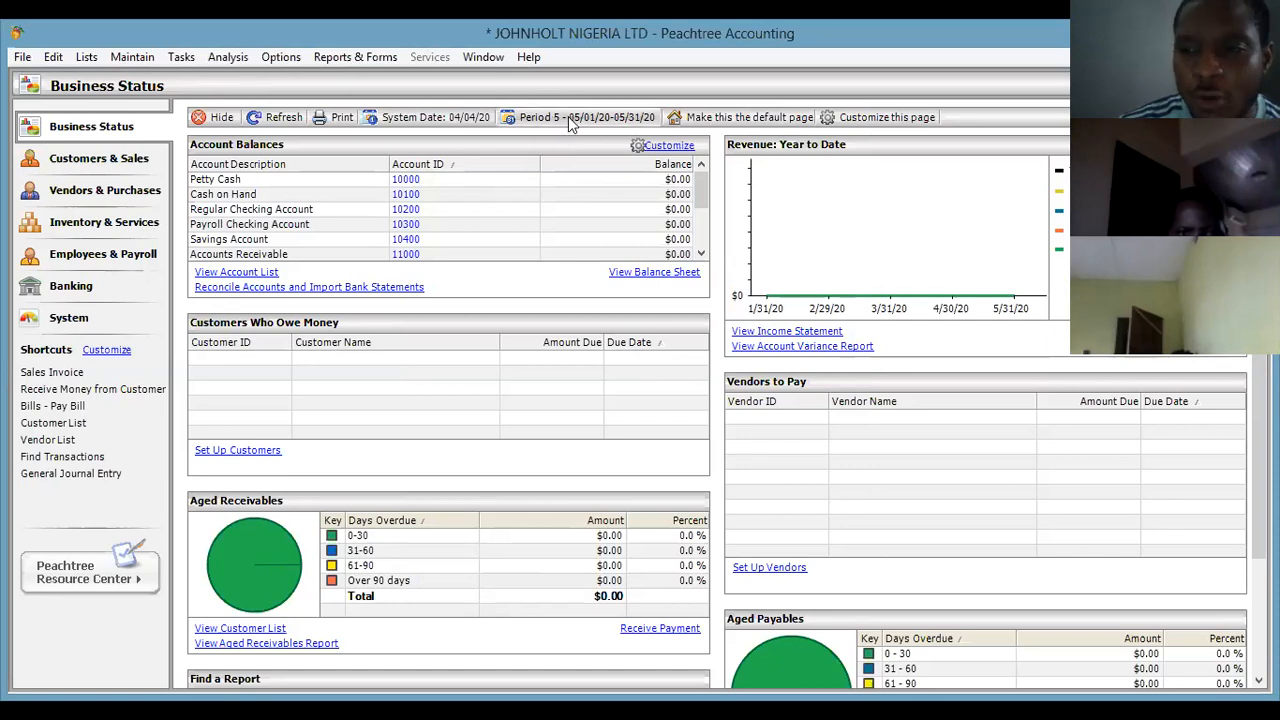
Switch the accounting period back to Period 4, April 2020.
left_click(568, 116)
left_click(556, 318)
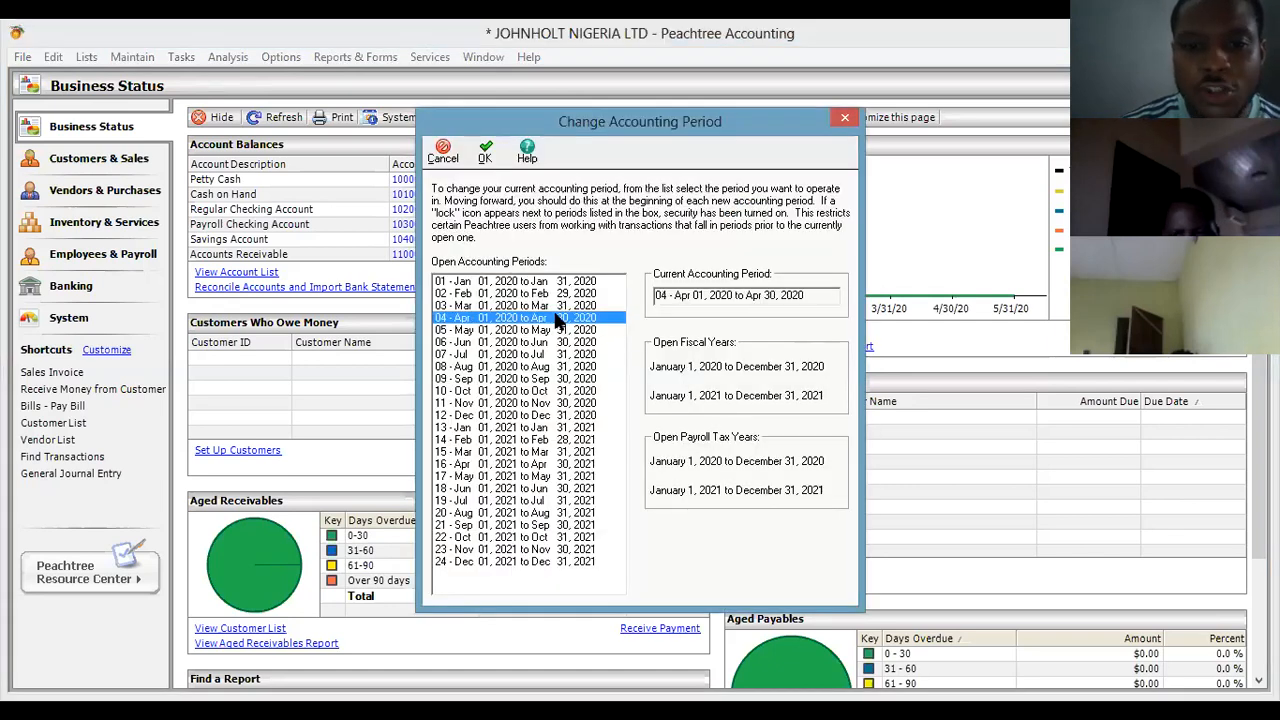
key("Return")
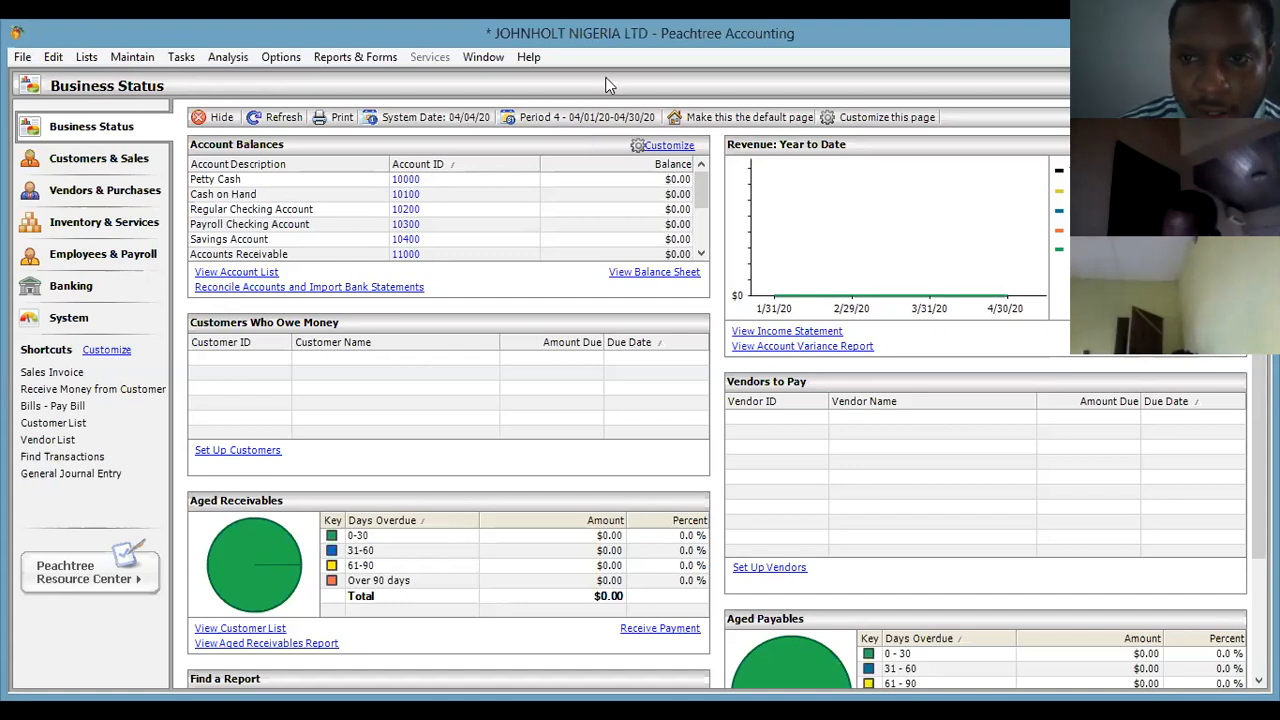
Make Business Status the default page, then check its Customize layout and close it unchanged.
left_click(743, 122)
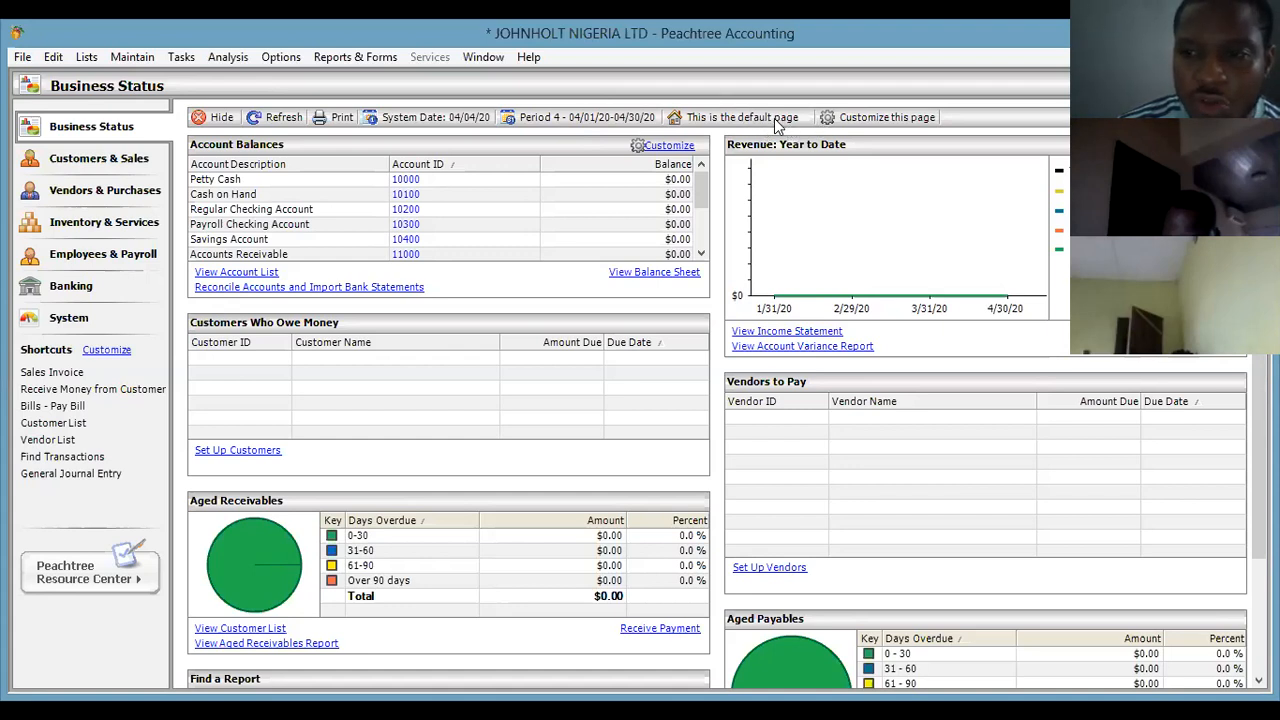
left_click(875, 120)
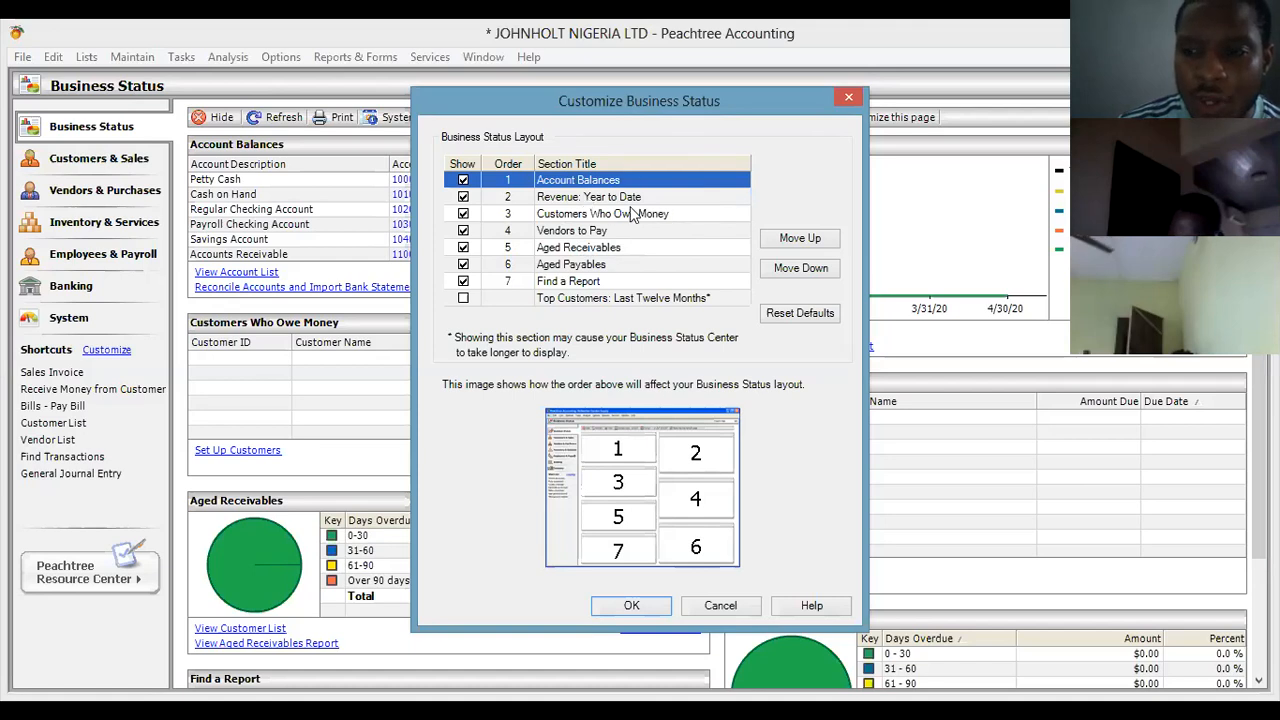
left_click(849, 99)
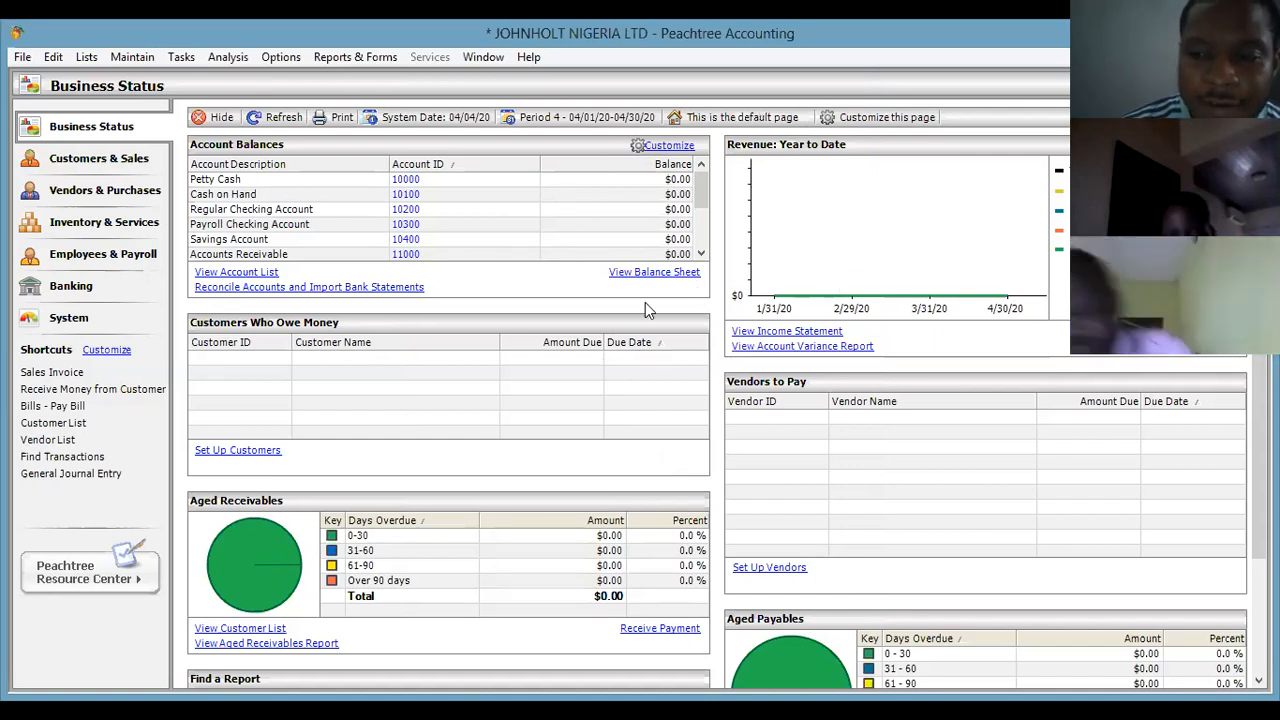
Change the current accounting period to Period 5, May 2020.
left_click(592, 122)
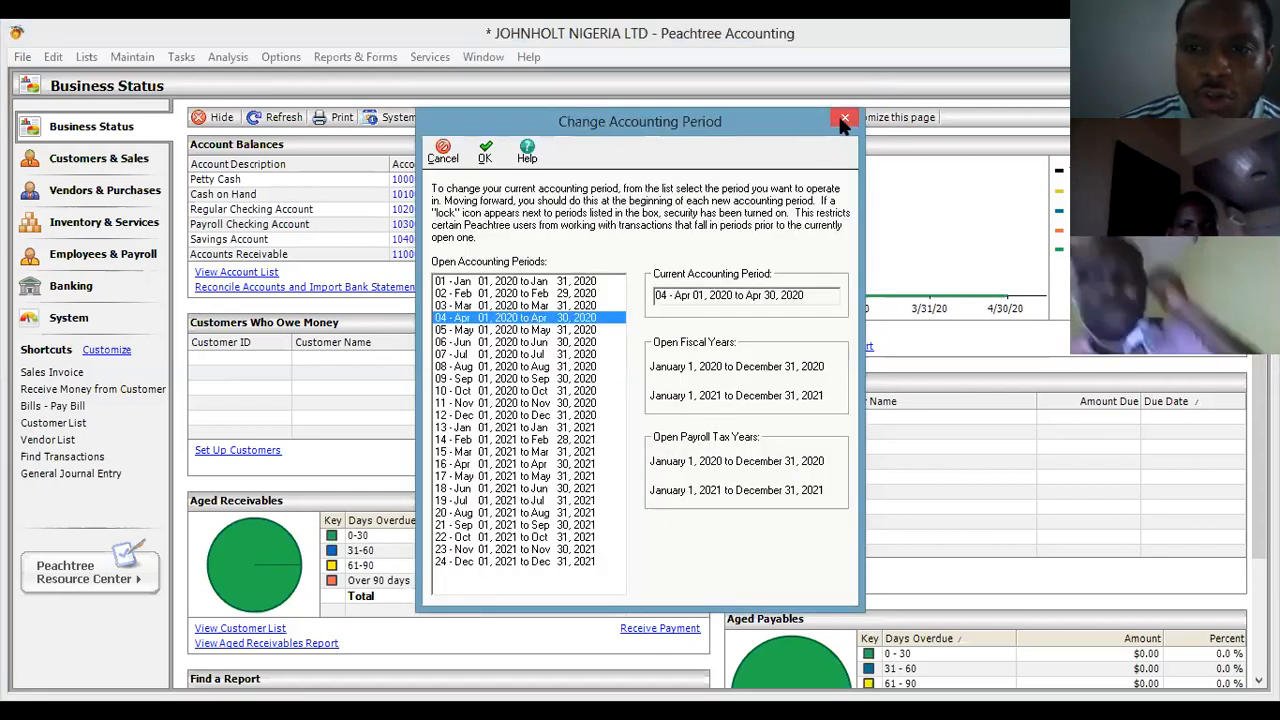
left_click(845, 119)
left_click(568, 118)
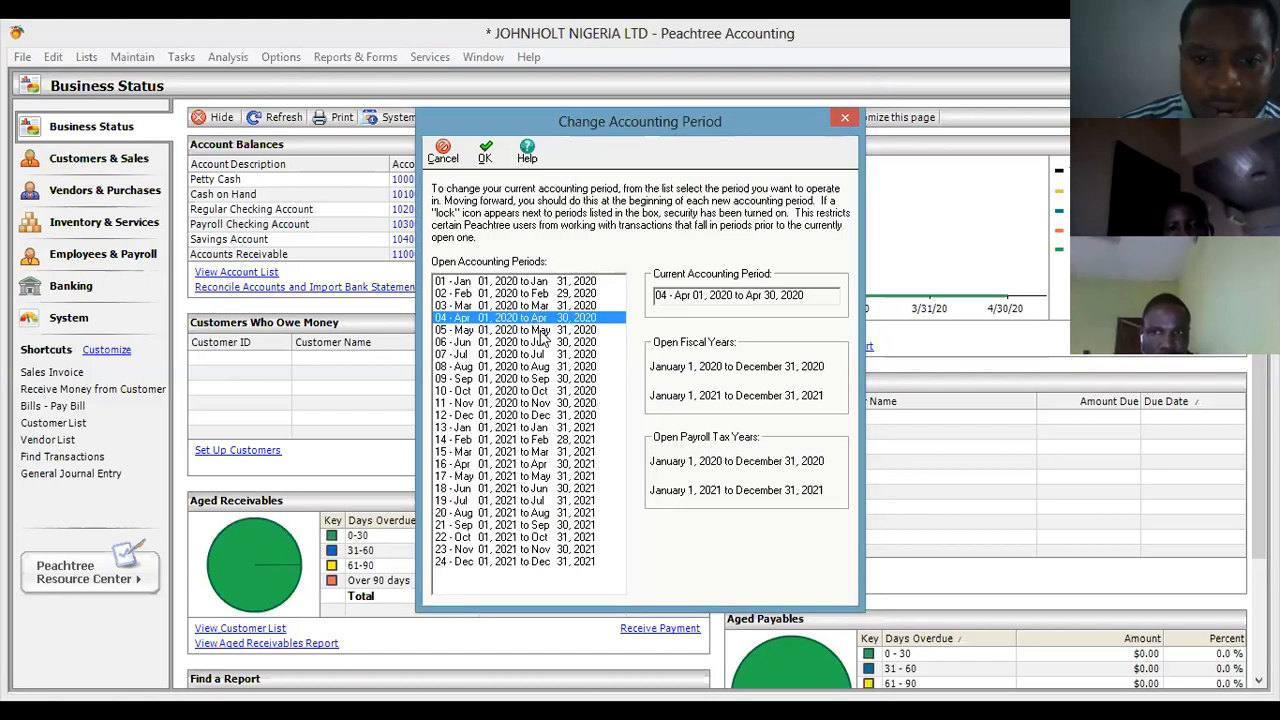
left_click(844, 117)
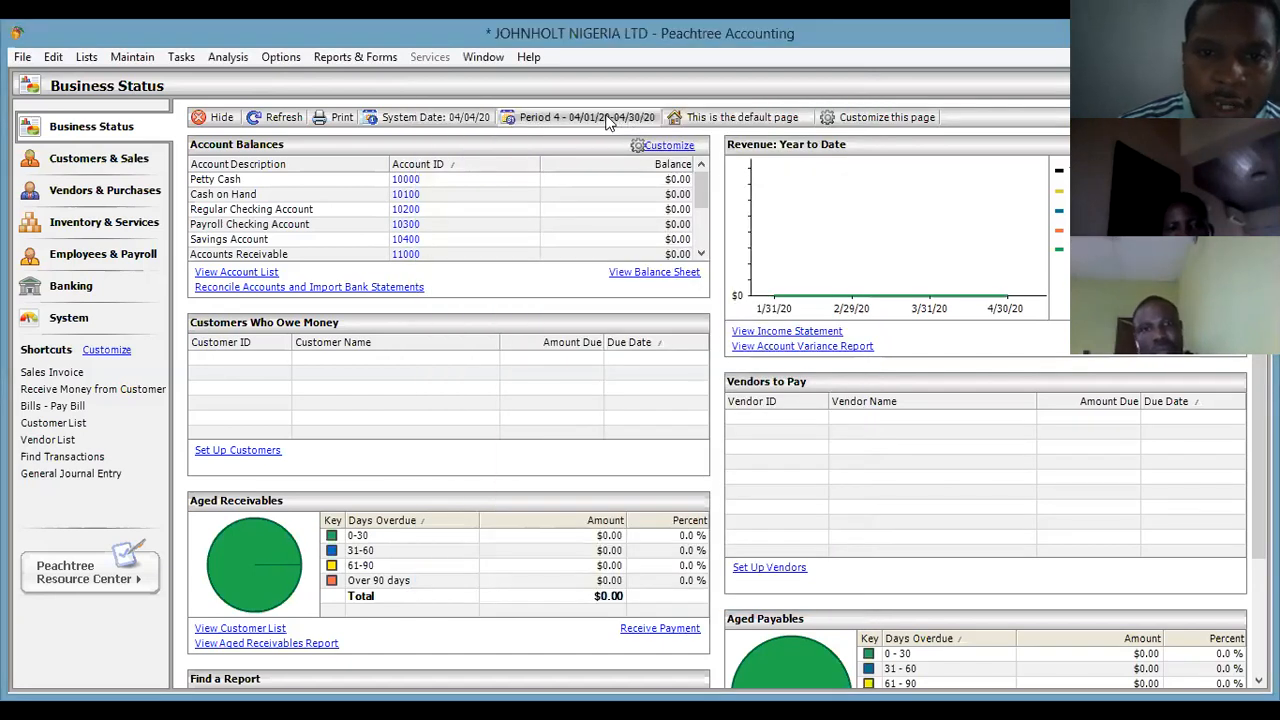
left_click(610, 118)
left_click(580, 330)
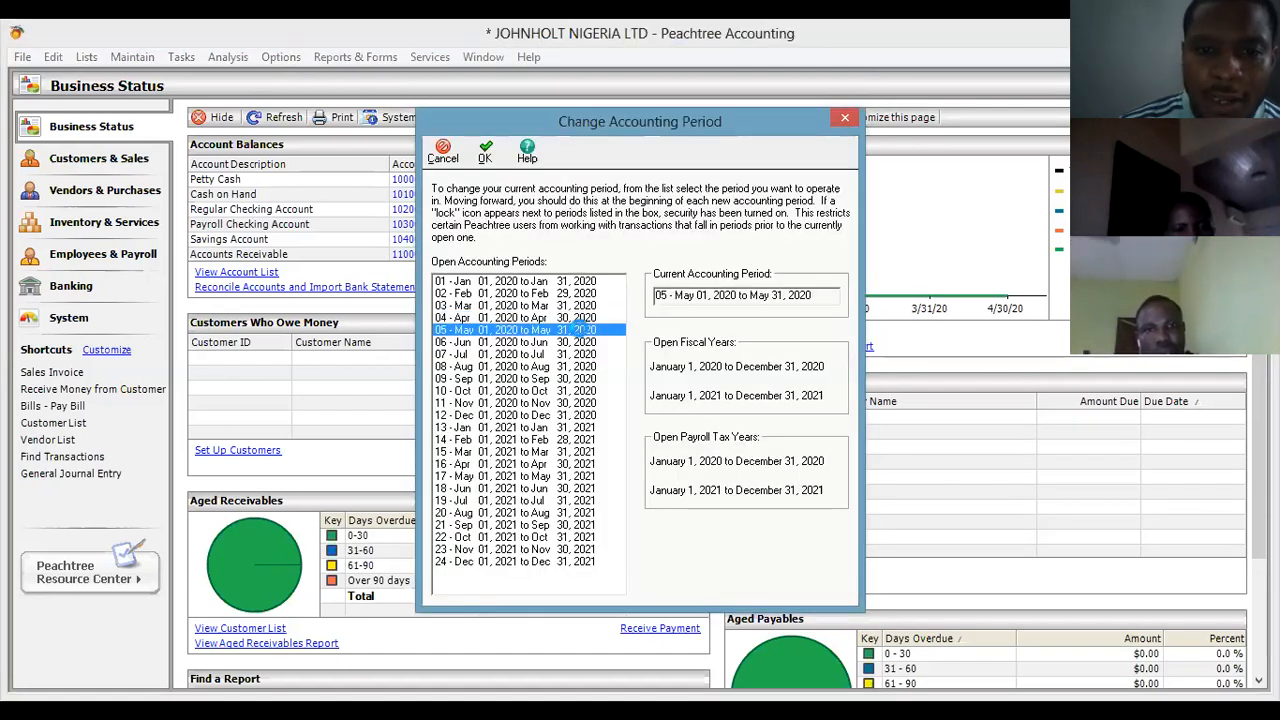
double_click(579, 328)
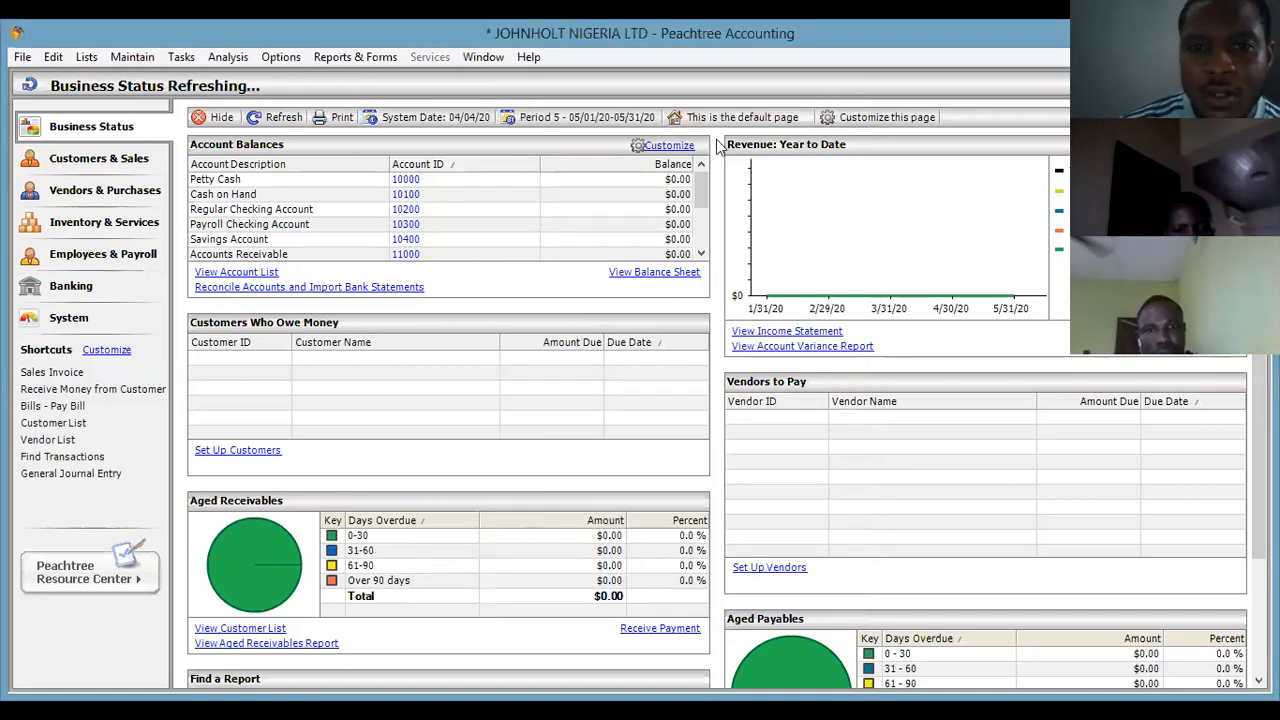
Return the accounting period to Period 4, April 2020.
left_click(575, 120)
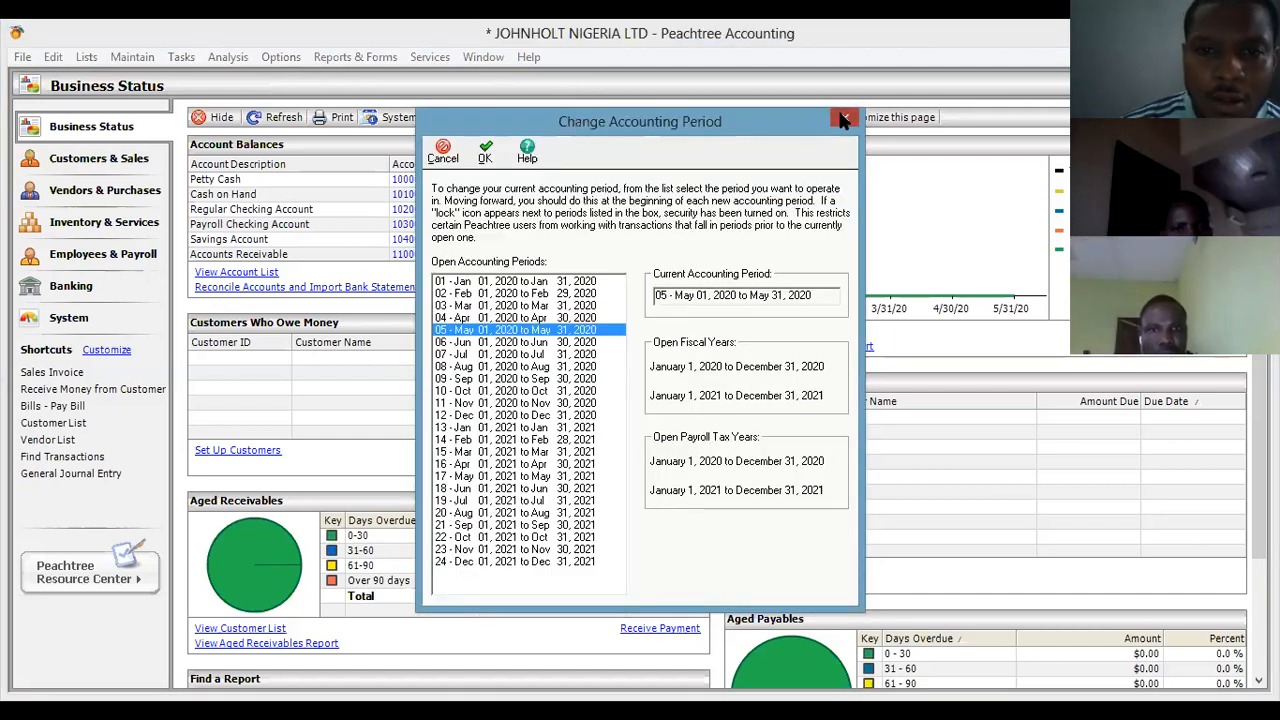
left_click(843, 117)
left_click(612, 119)
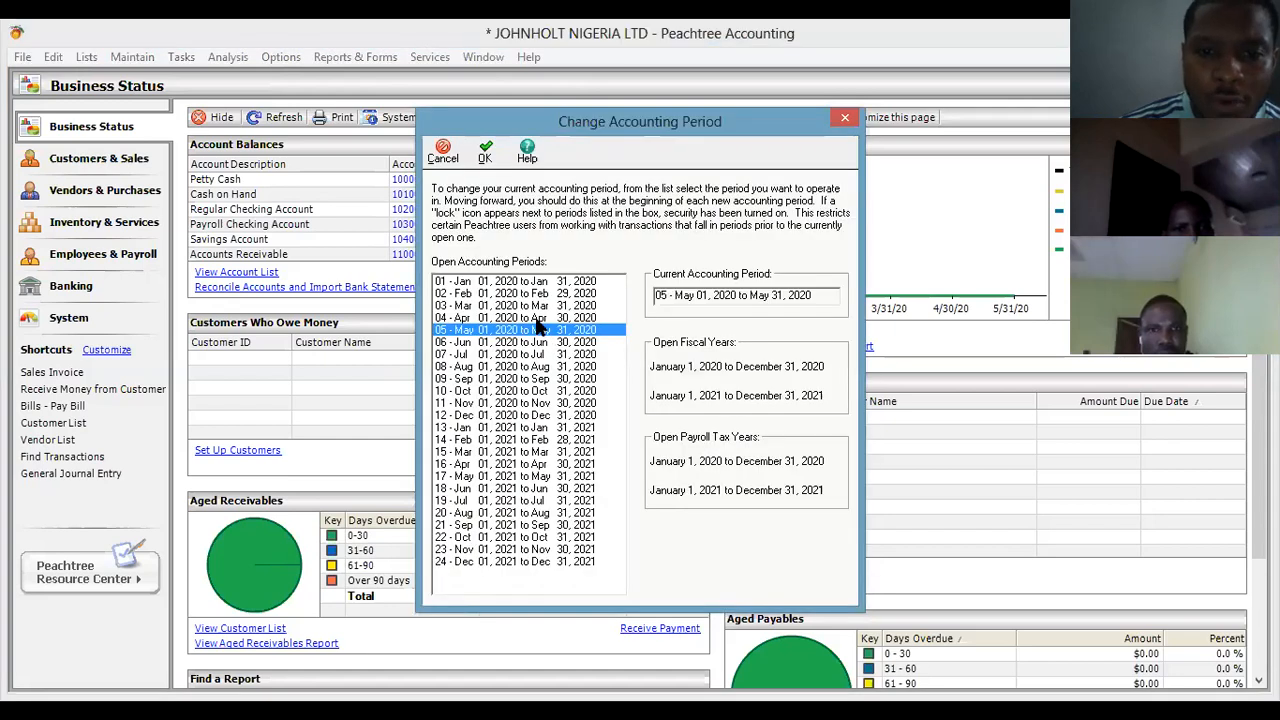
left_click(536, 318)
double_click(537, 319)
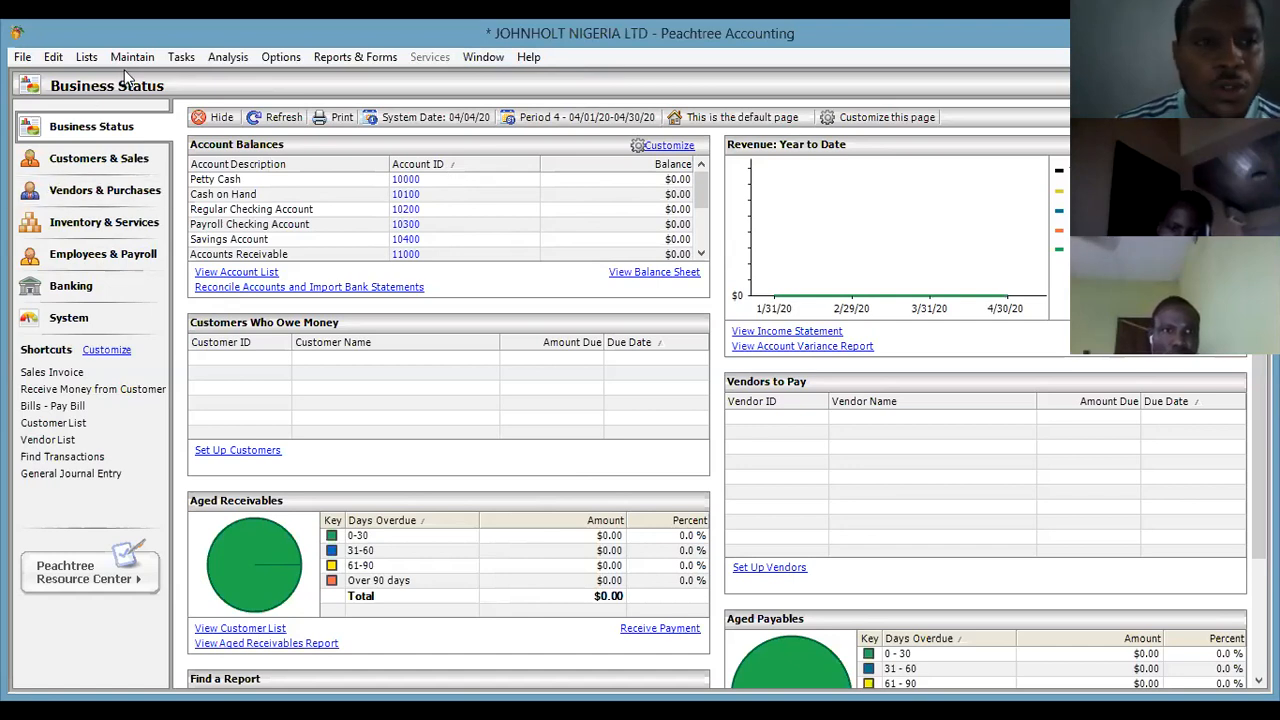
Look through the Lists, Edit and Maintain menus.
left_click(92, 60)
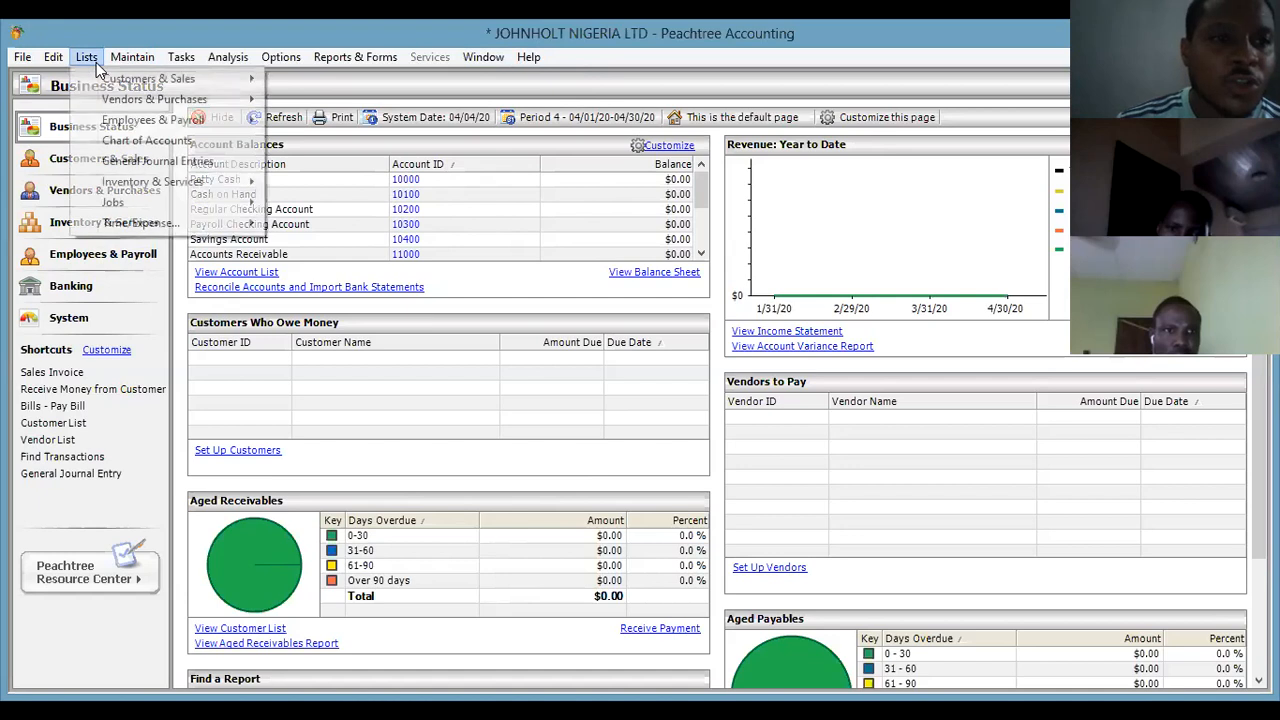
left_click(118, 60)
left_click(120, 56)
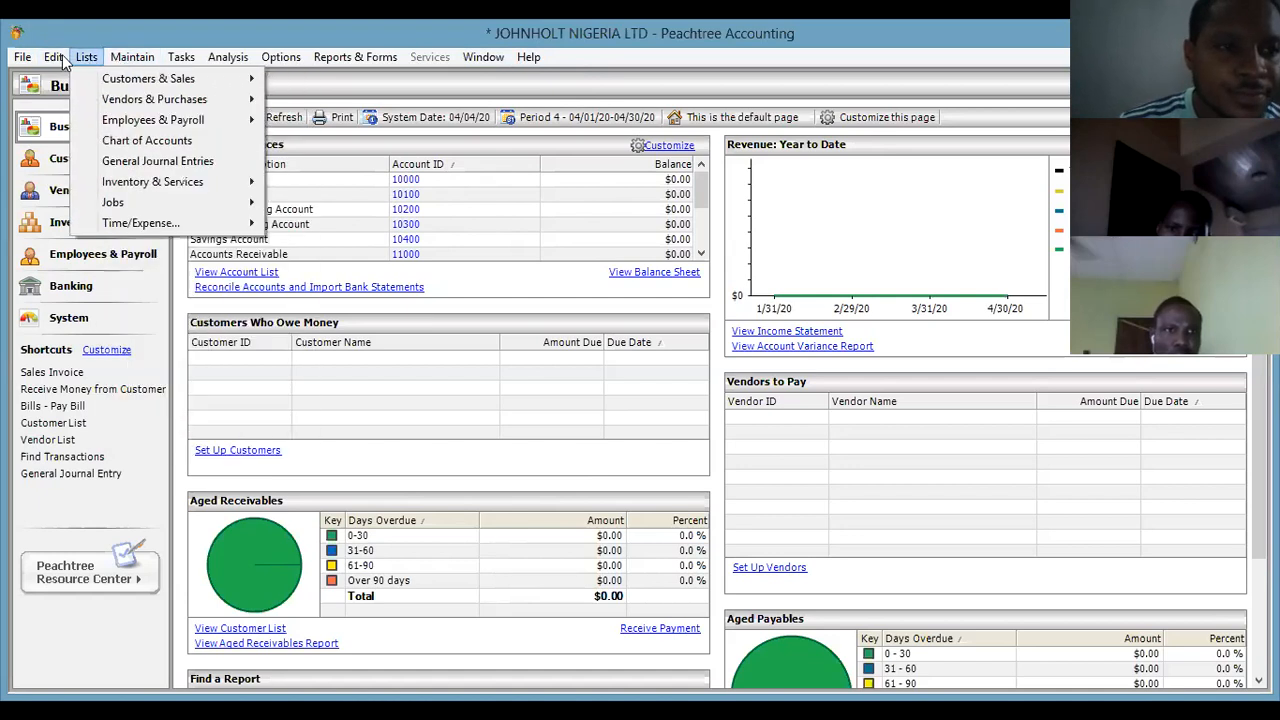
Show the File menu's Open Previous Company list with JOHNHOLT NIGERIA LTD.
left_click(21, 58)
left_click(21, 58)
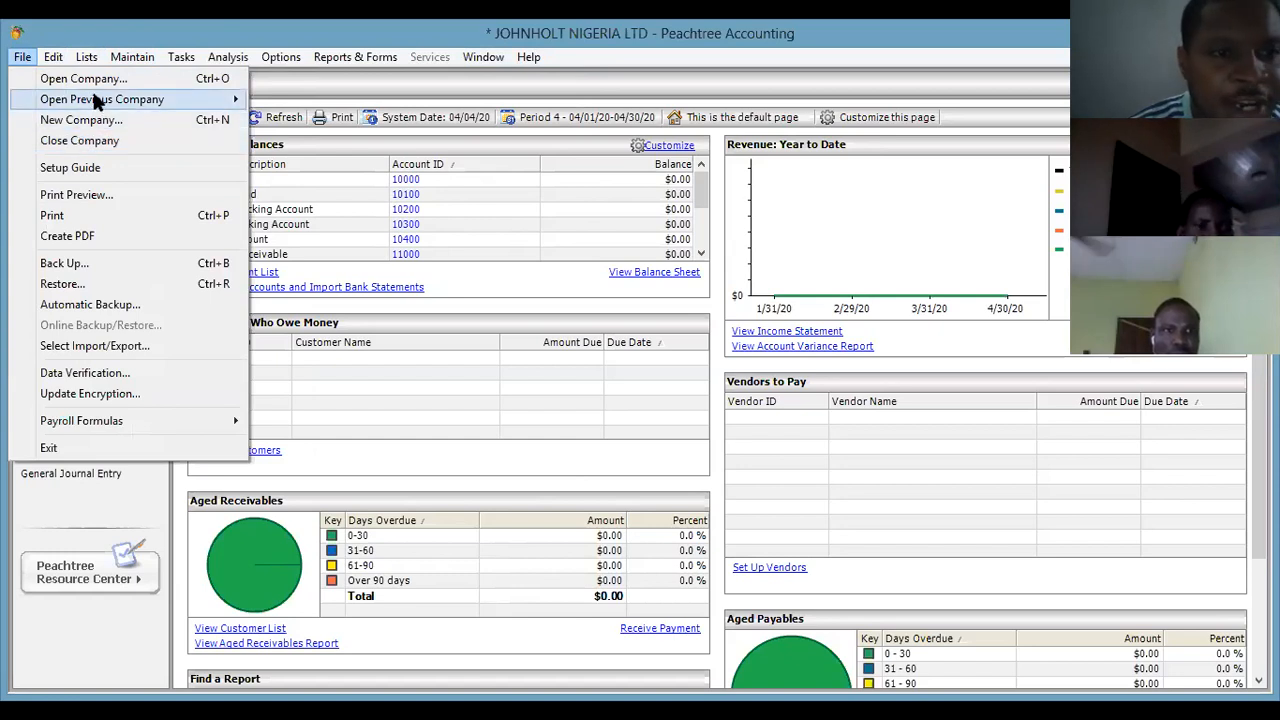
mouse_move(97, 101)
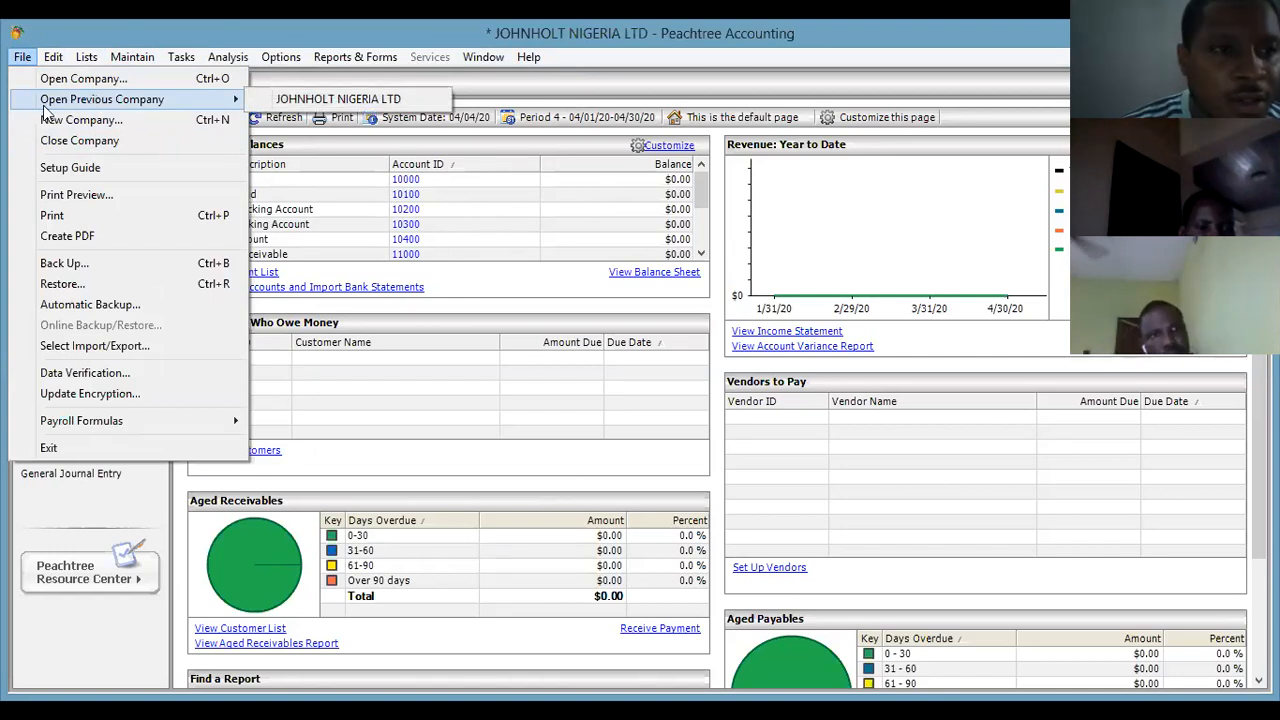
left_click(17, 60)
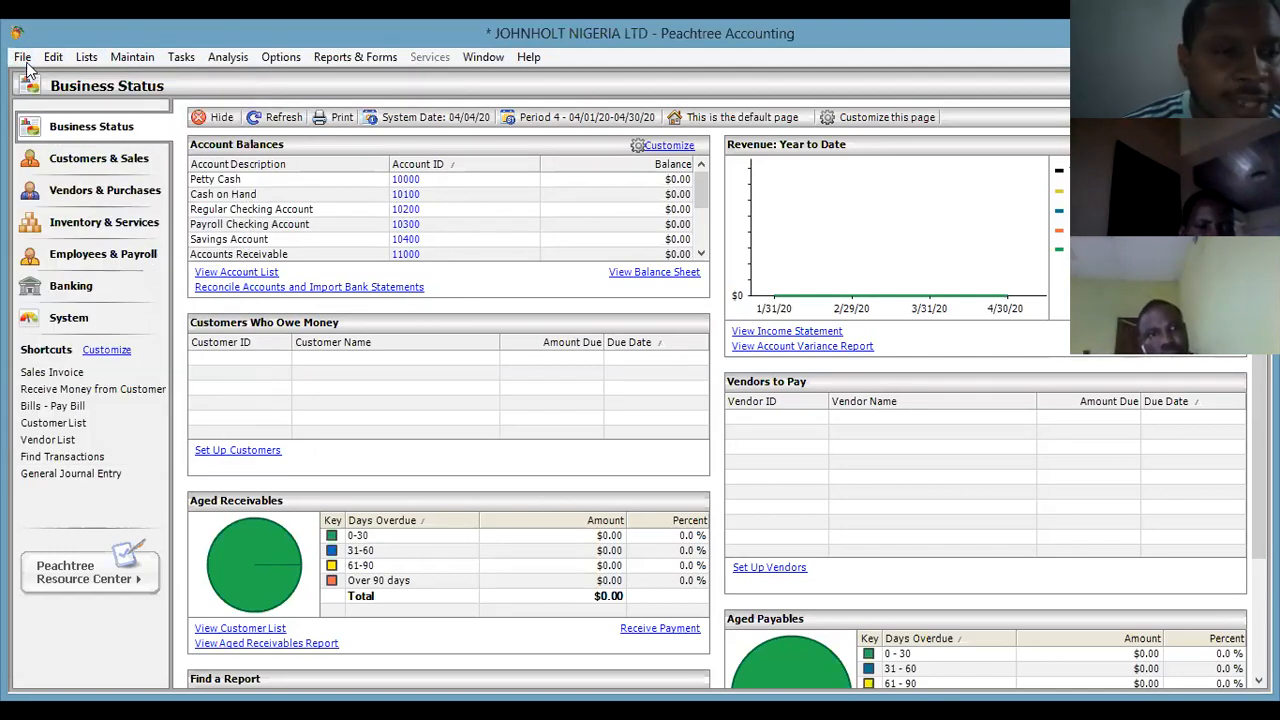
left_click(22, 58)
mouse_move(102, 103)
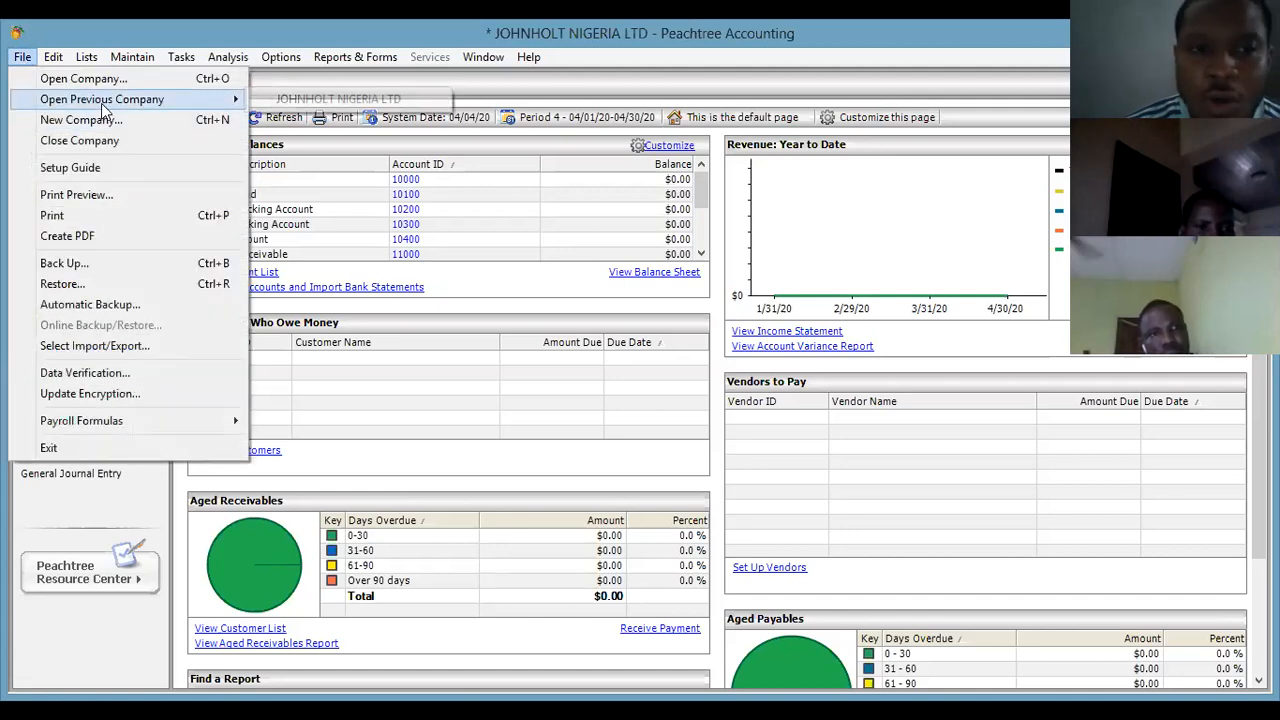
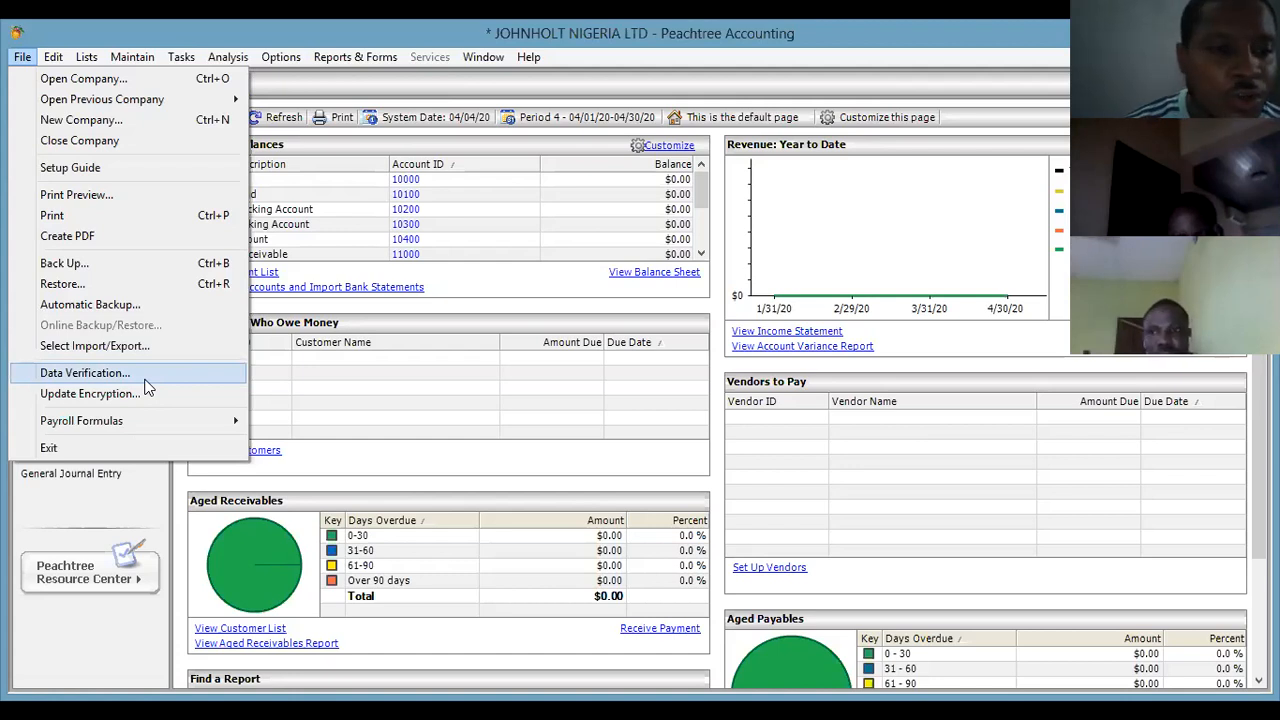
Skip the data verification check, then browse the Edit menu and the Customers, Vendors and Employees list menus.
left_click(146, 380)
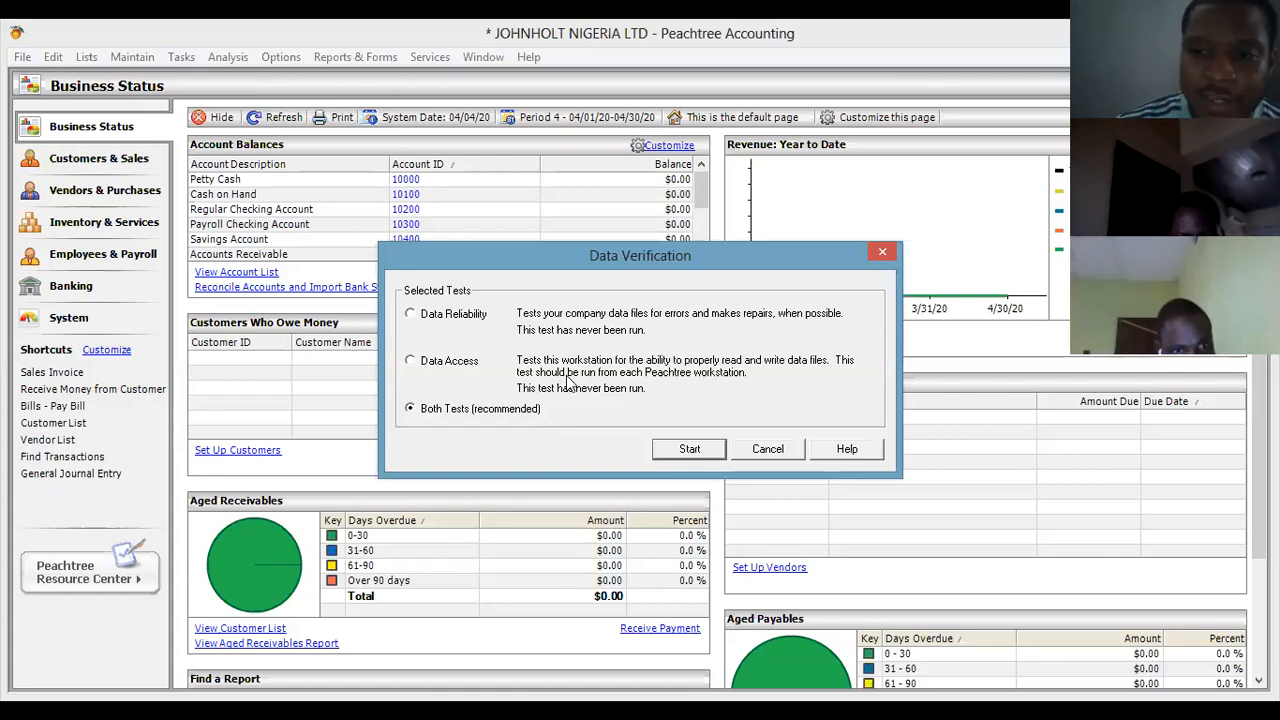
left_click(884, 253)
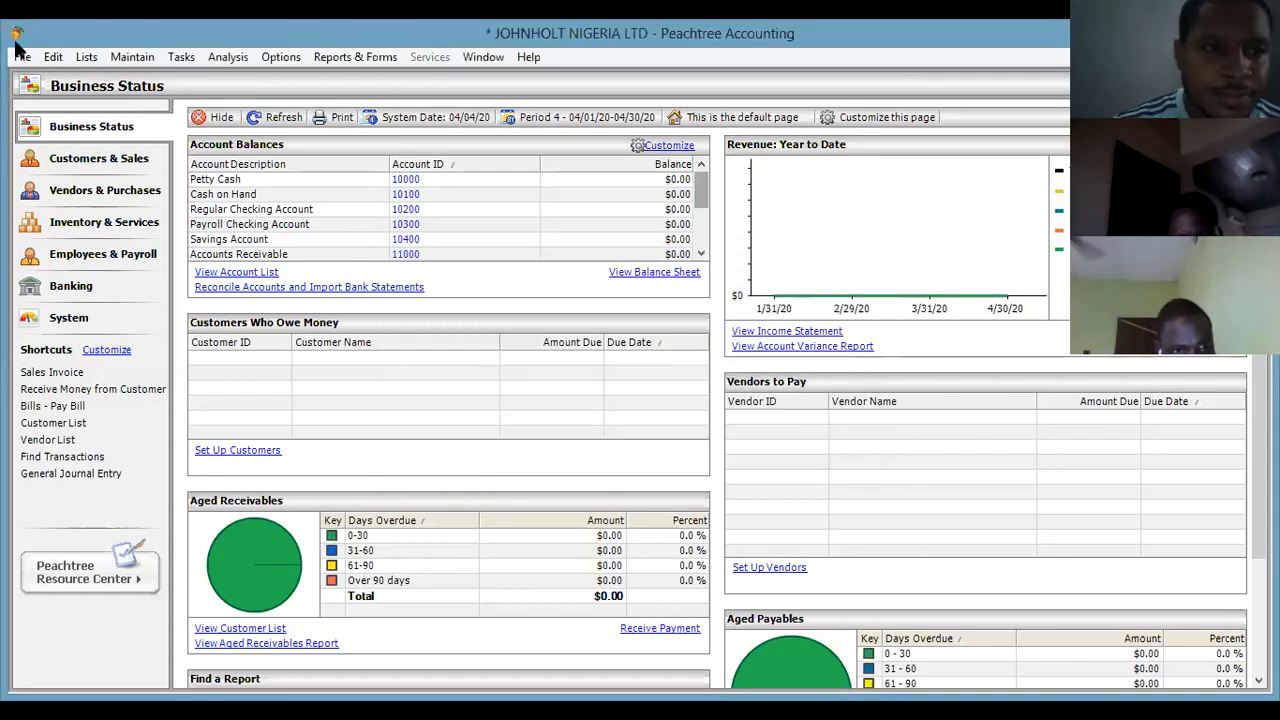
left_click(53, 57)
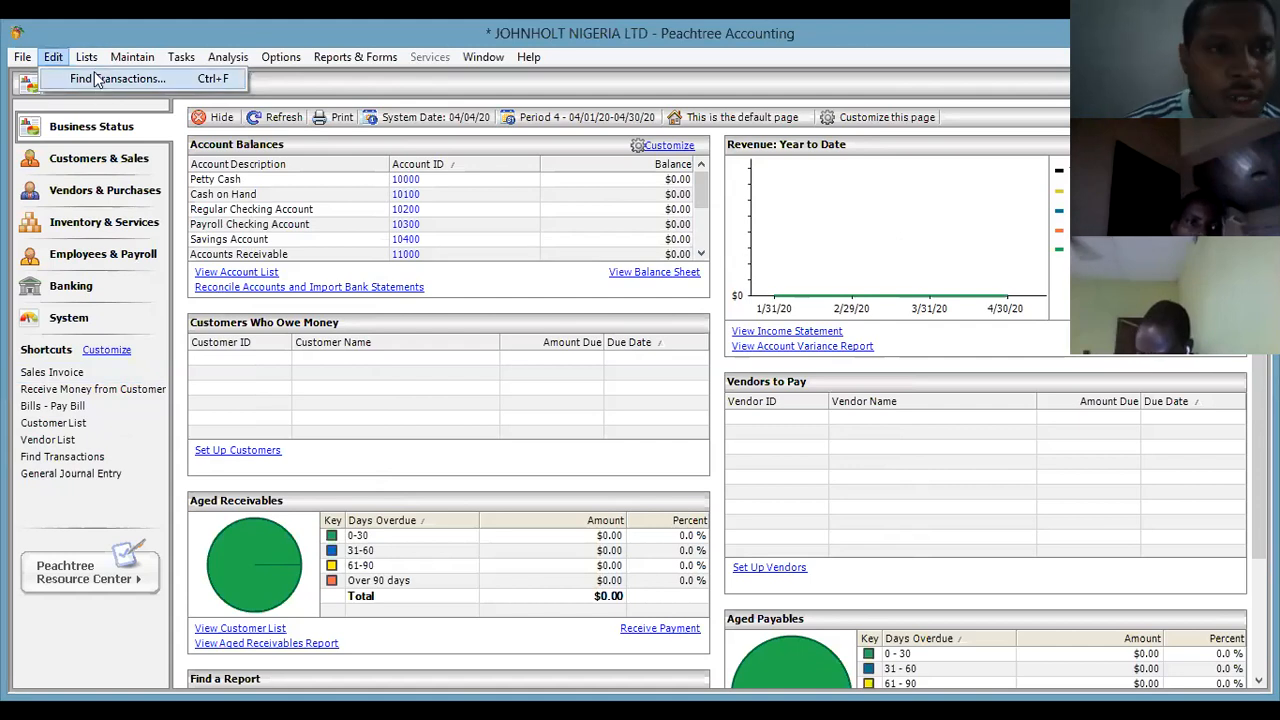
mouse_move(86, 62)
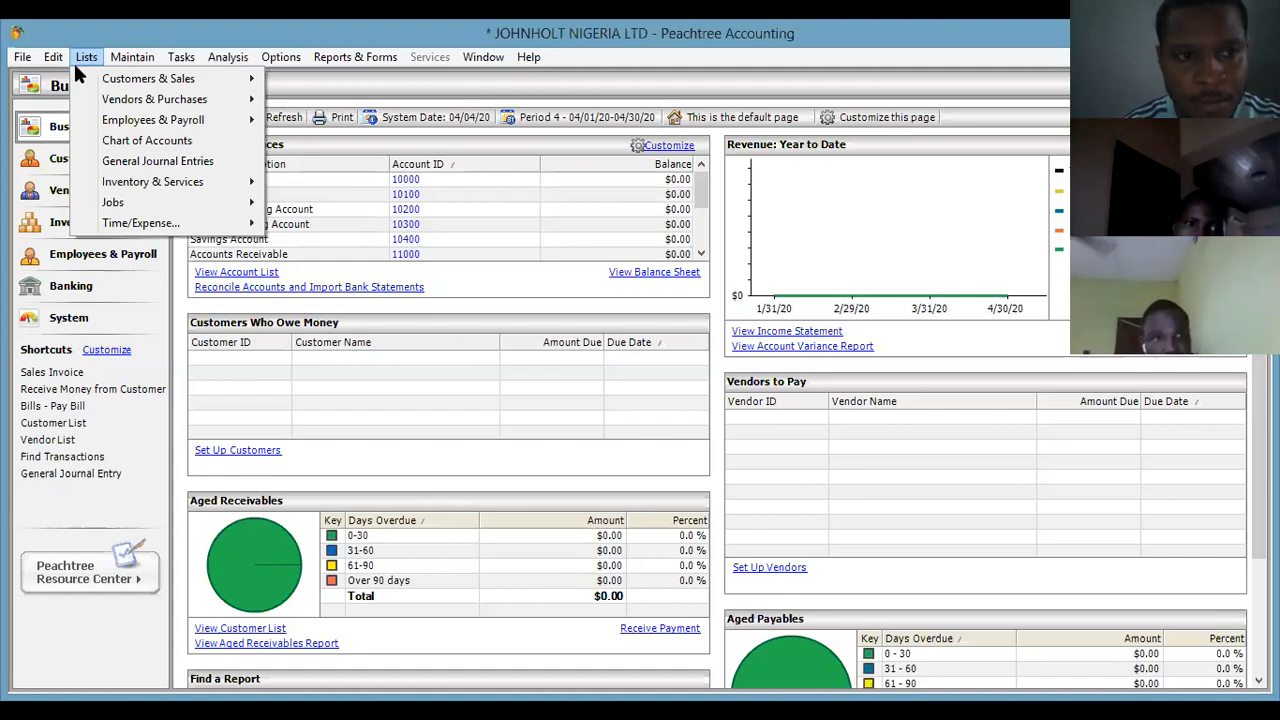
mouse_move(127, 85)
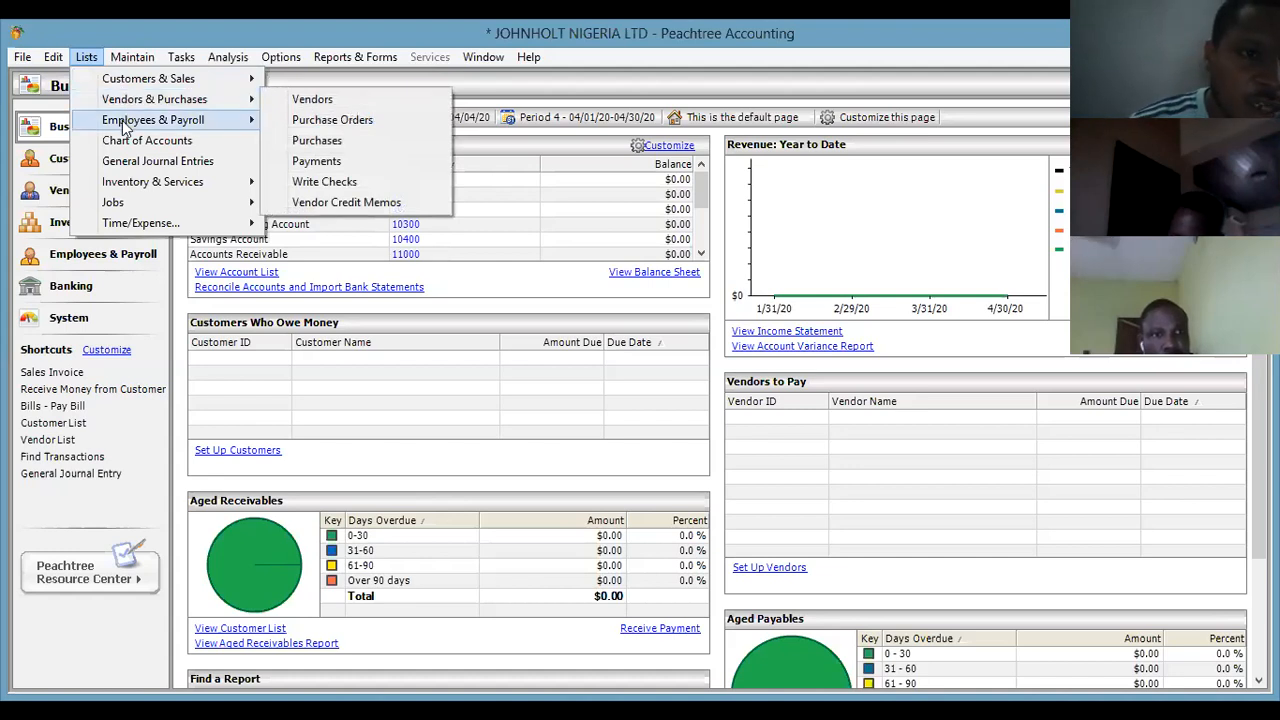
mouse_move(123, 124)
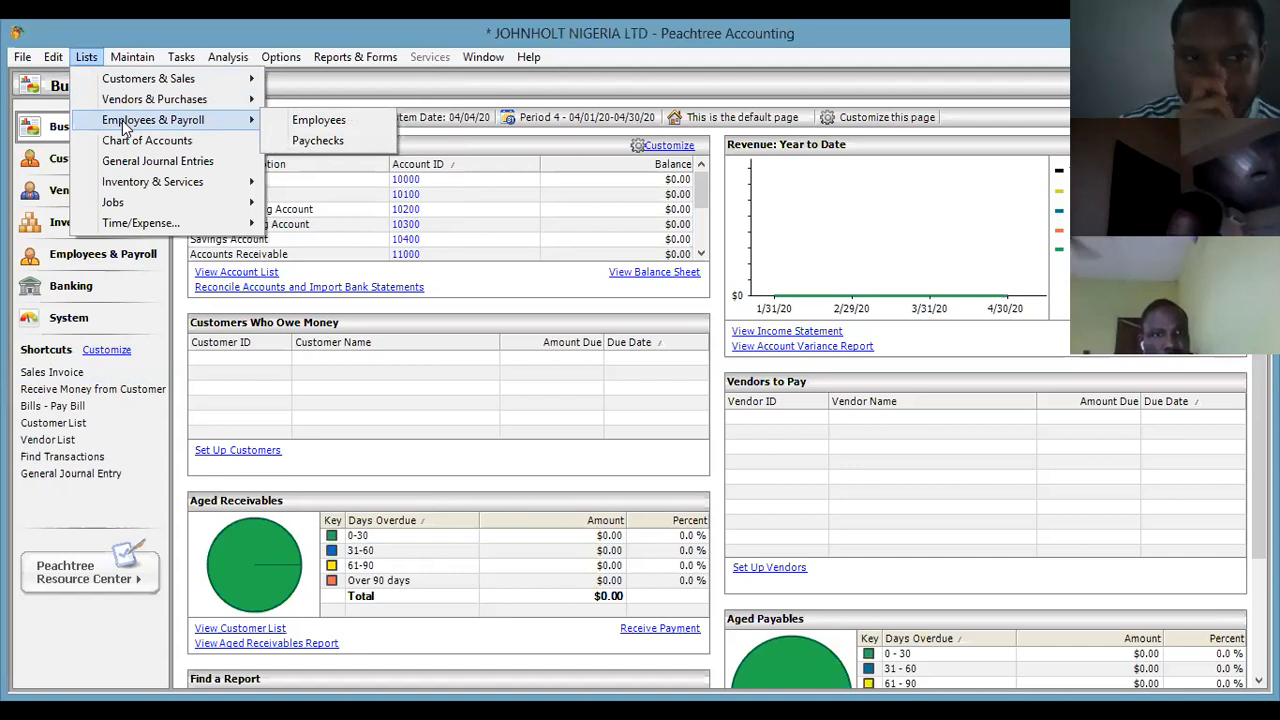
mouse_move(128, 62)
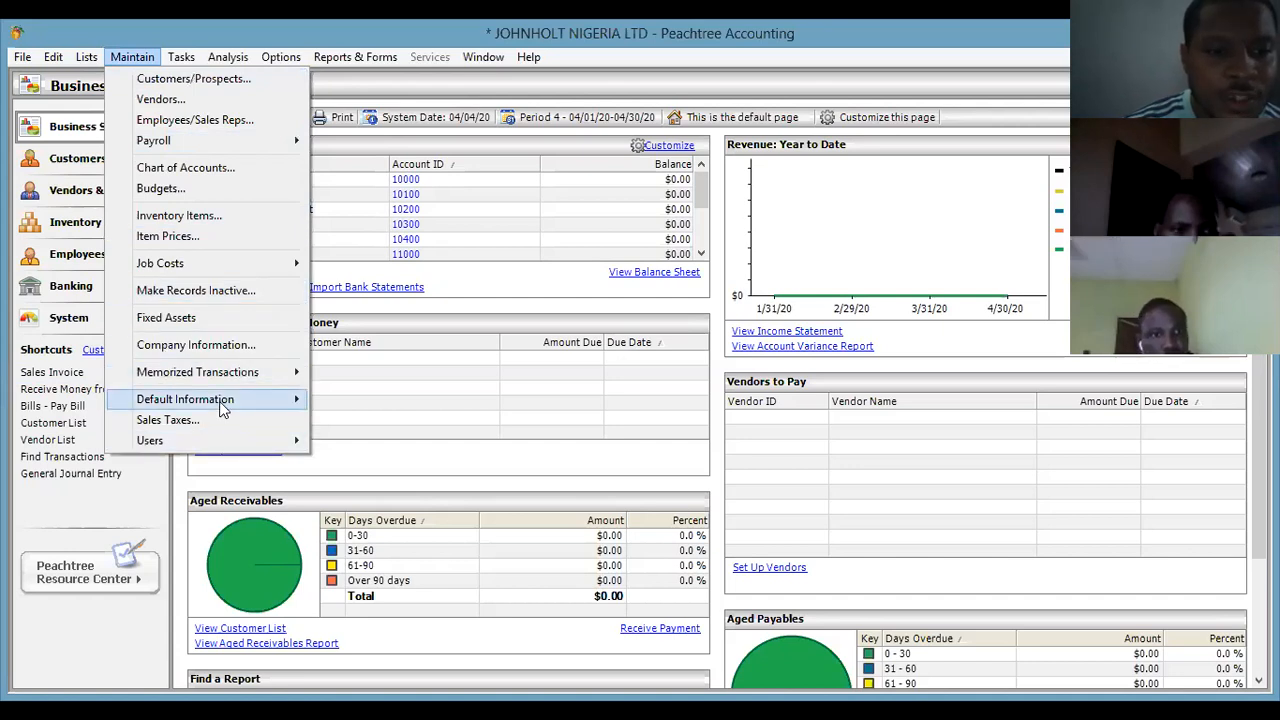
Open Maintain > Default Information > Customers, showing net 30 days terms and a 2,500.00 credit limit.
mouse_move(124, 400)
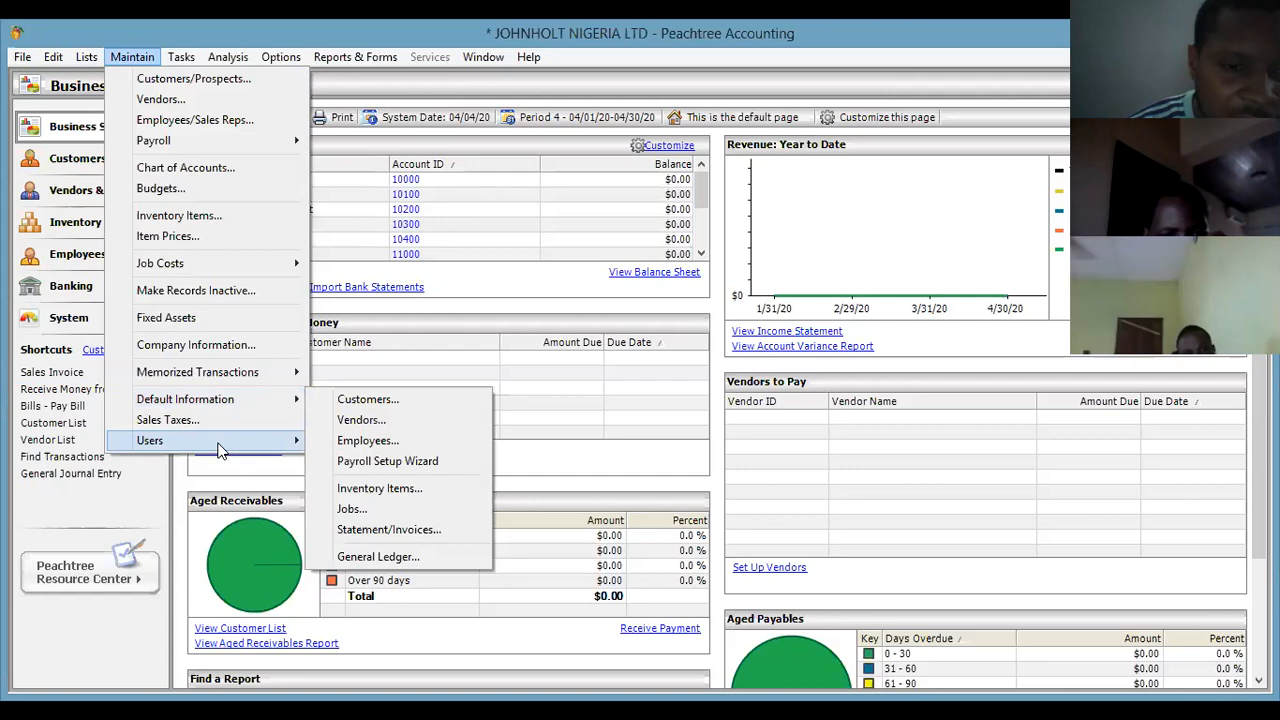
mouse_move(224, 402)
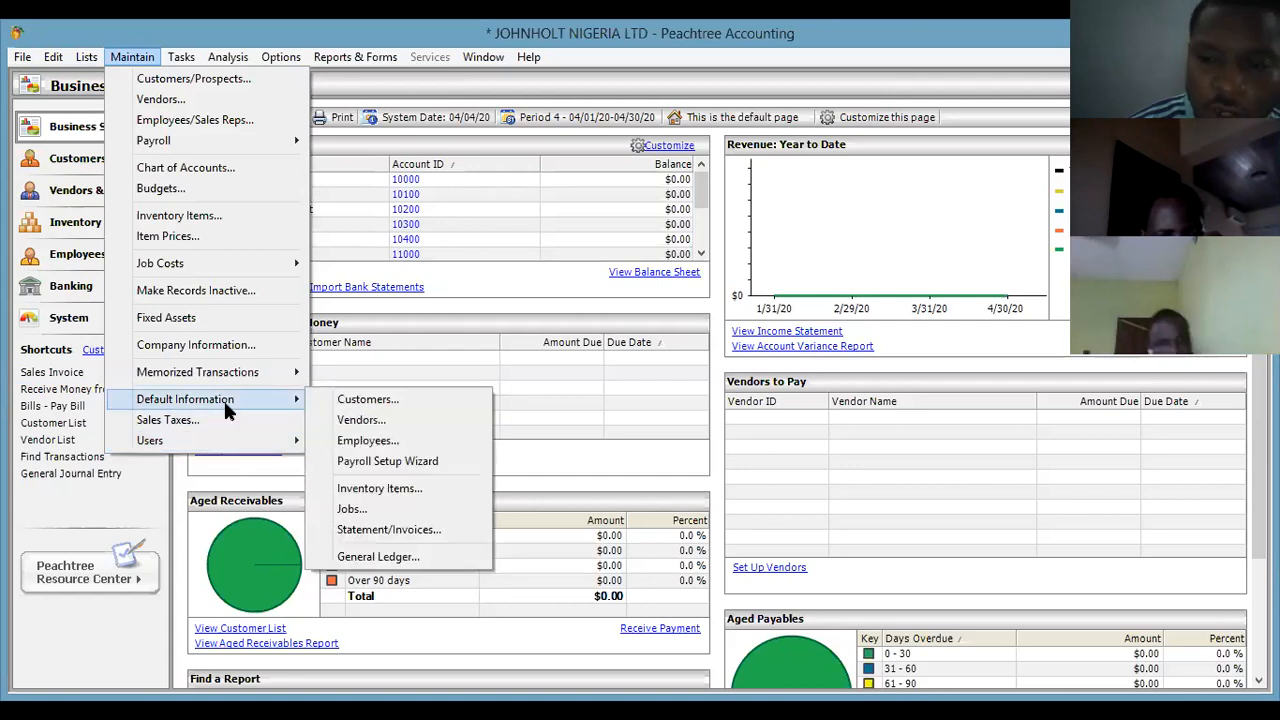
left_click(435, 400)
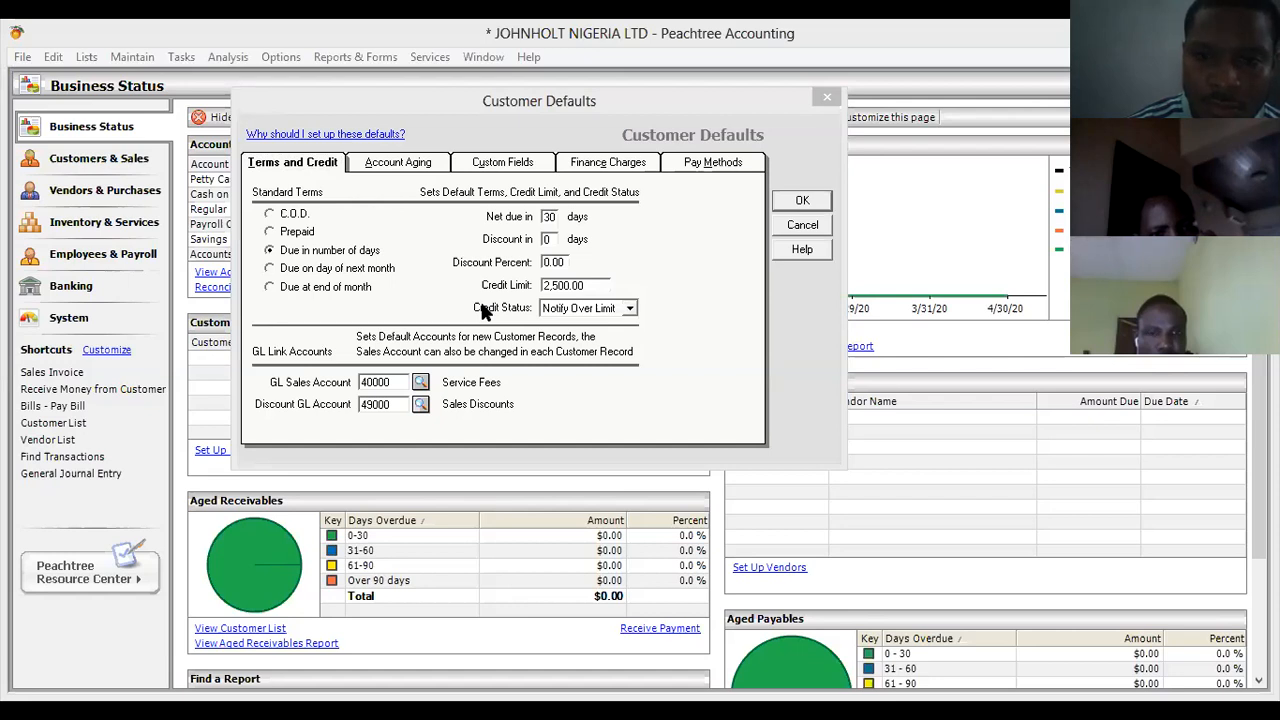
left_click(482, 312)
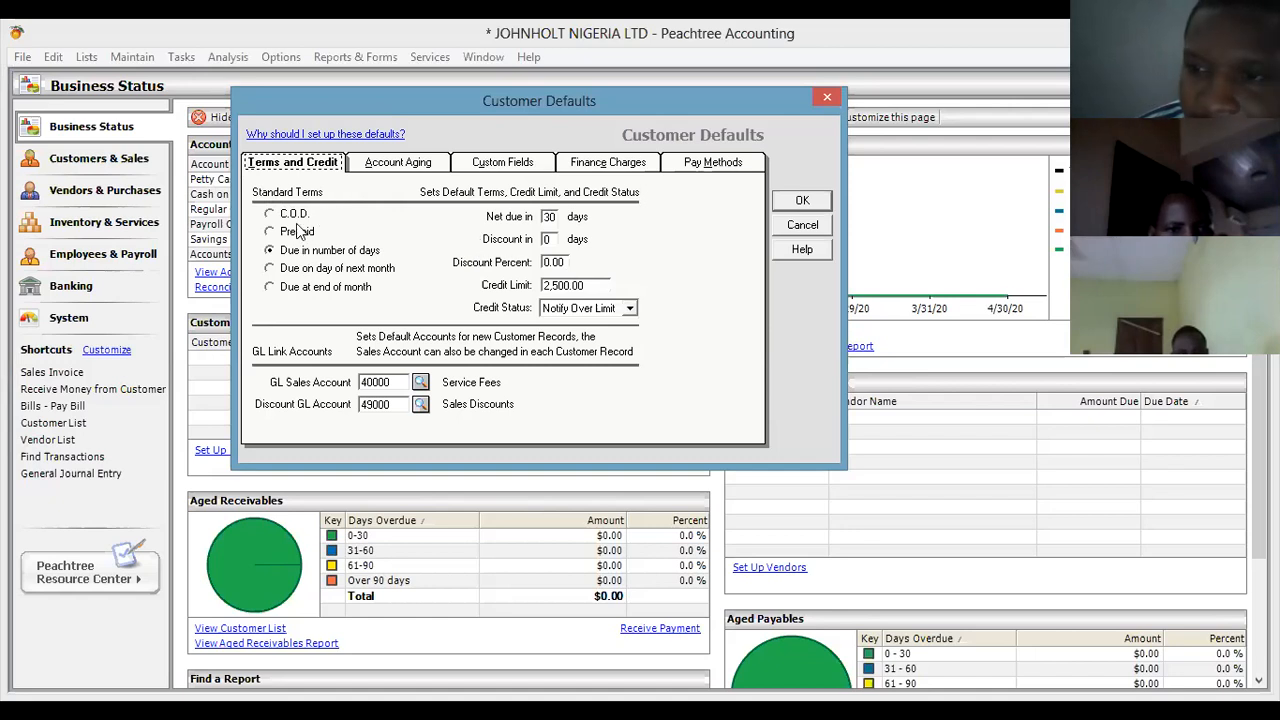
Try C.O.D. and Prepaid terms, then settle on Due in number of days with 0 net days.
left_click(295, 215)
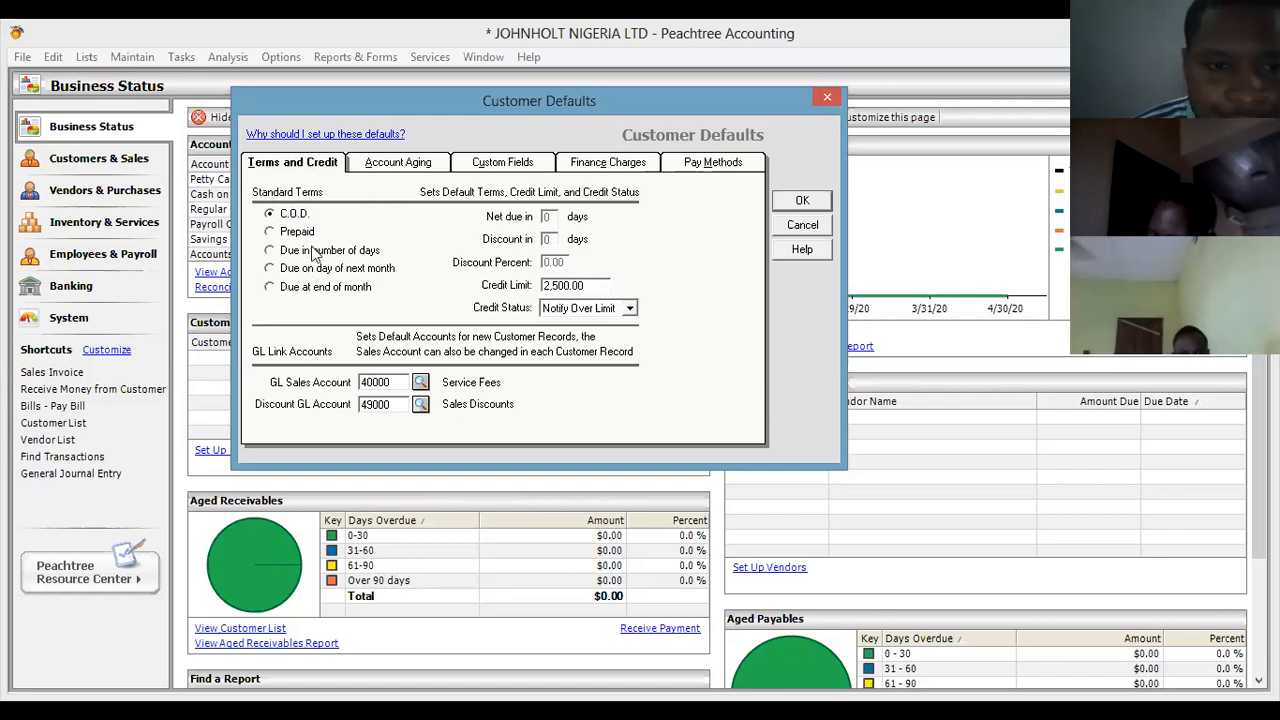
left_click(297, 232)
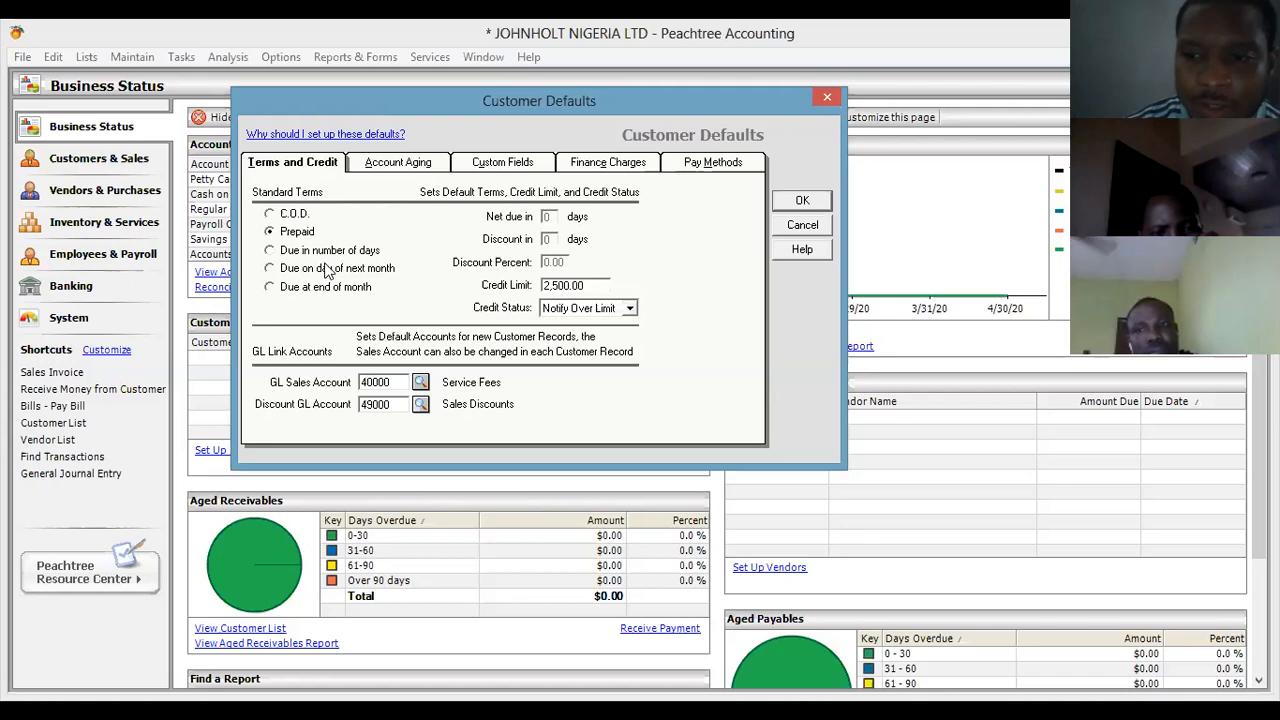
left_click(283, 251)
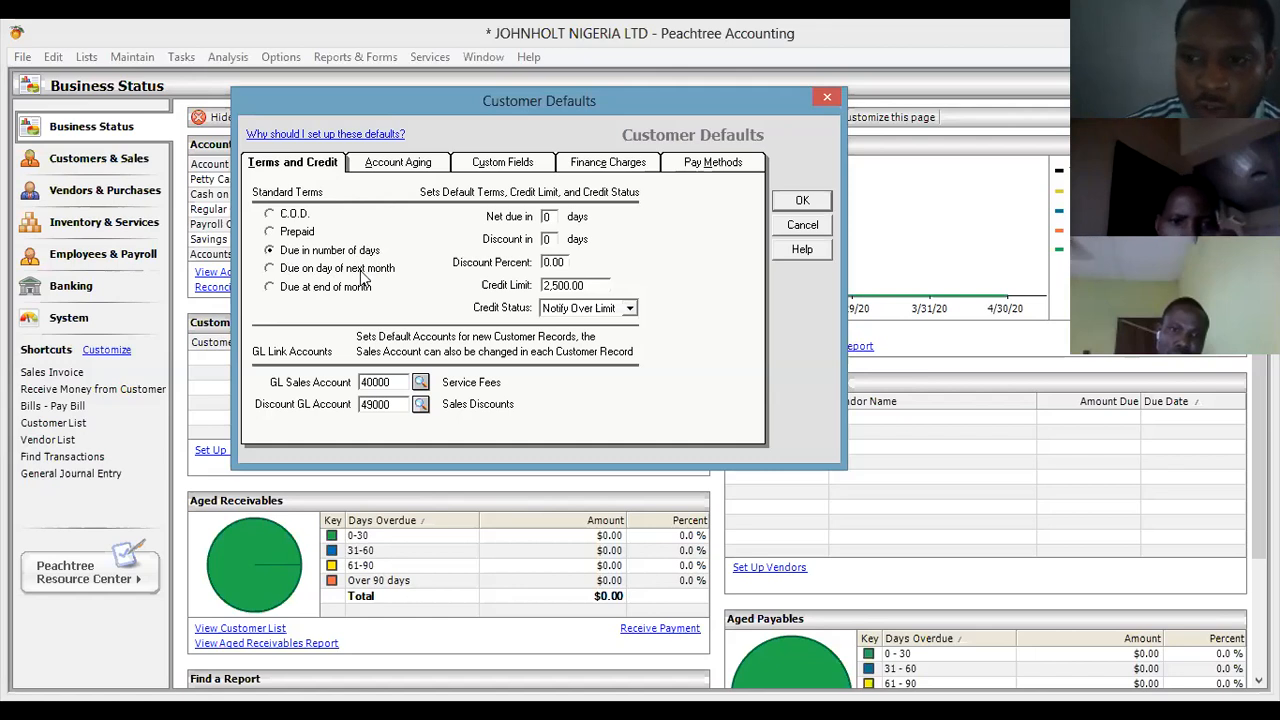
left_click(363, 278)
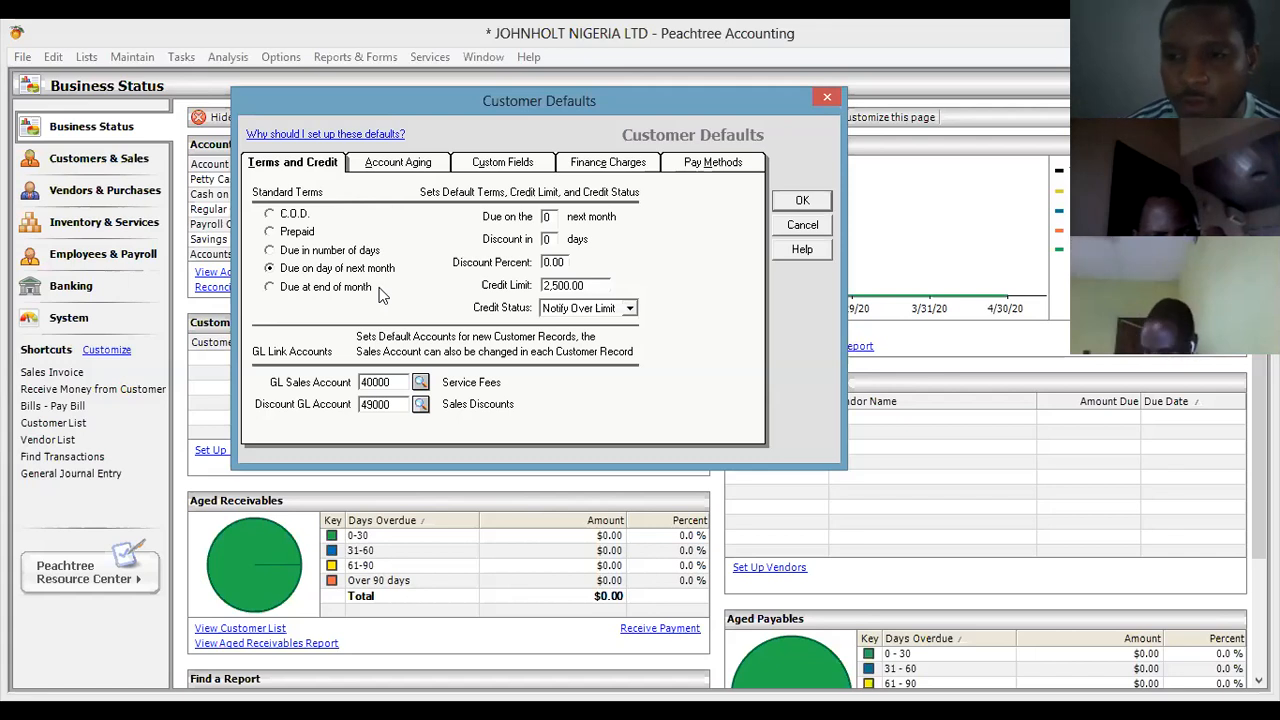
left_click(336, 287)
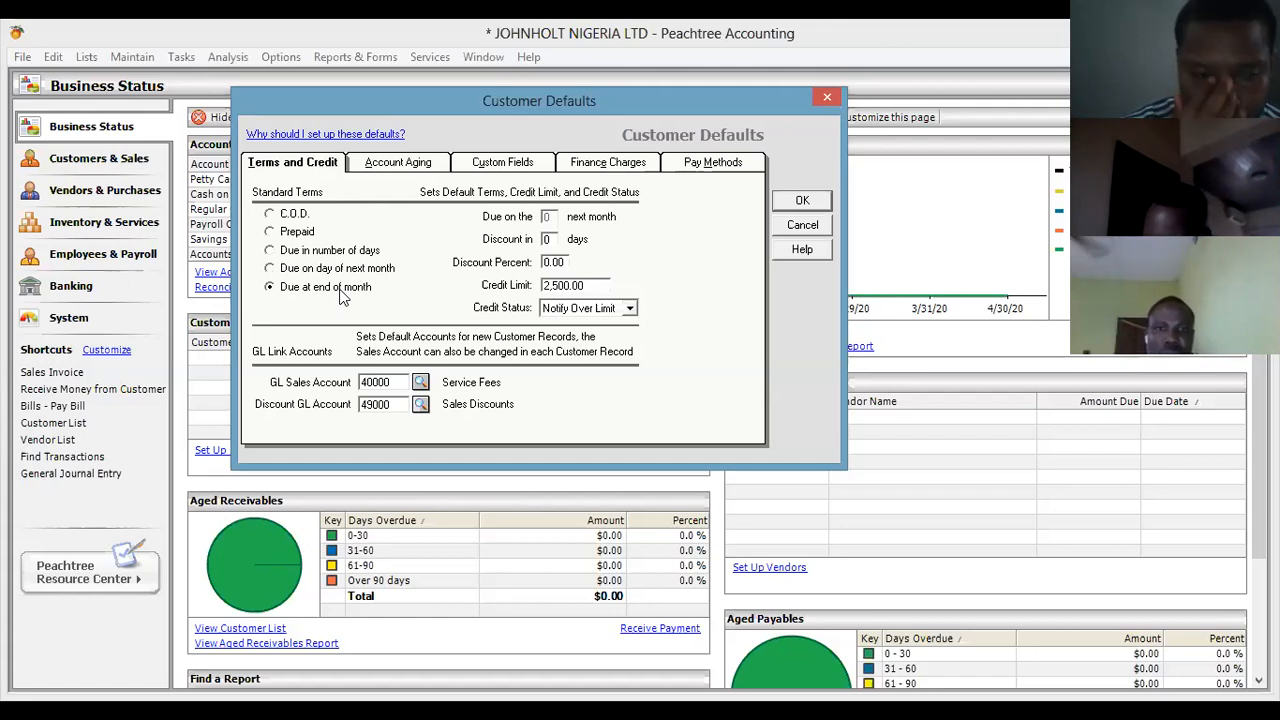
left_click(315, 255)
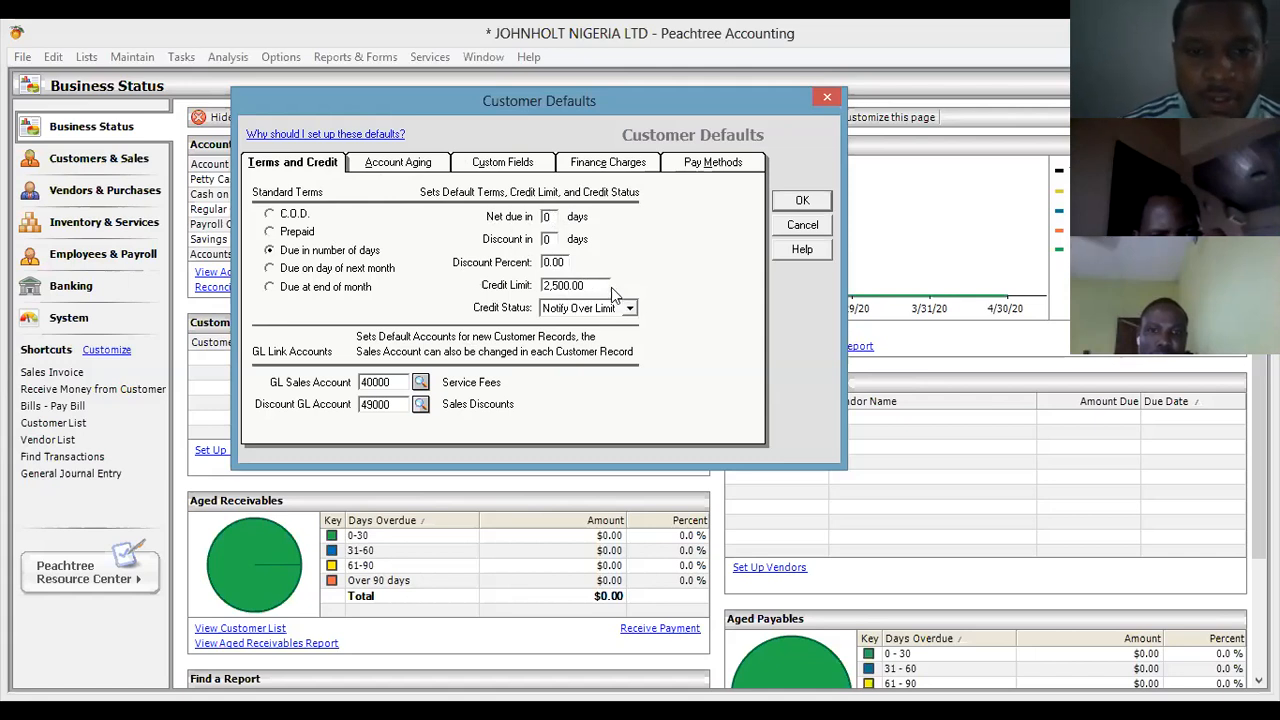
Enter net due in 30 days, a 20-day discount at 5 percent, and 10000000 as the credit limit.
type("30")
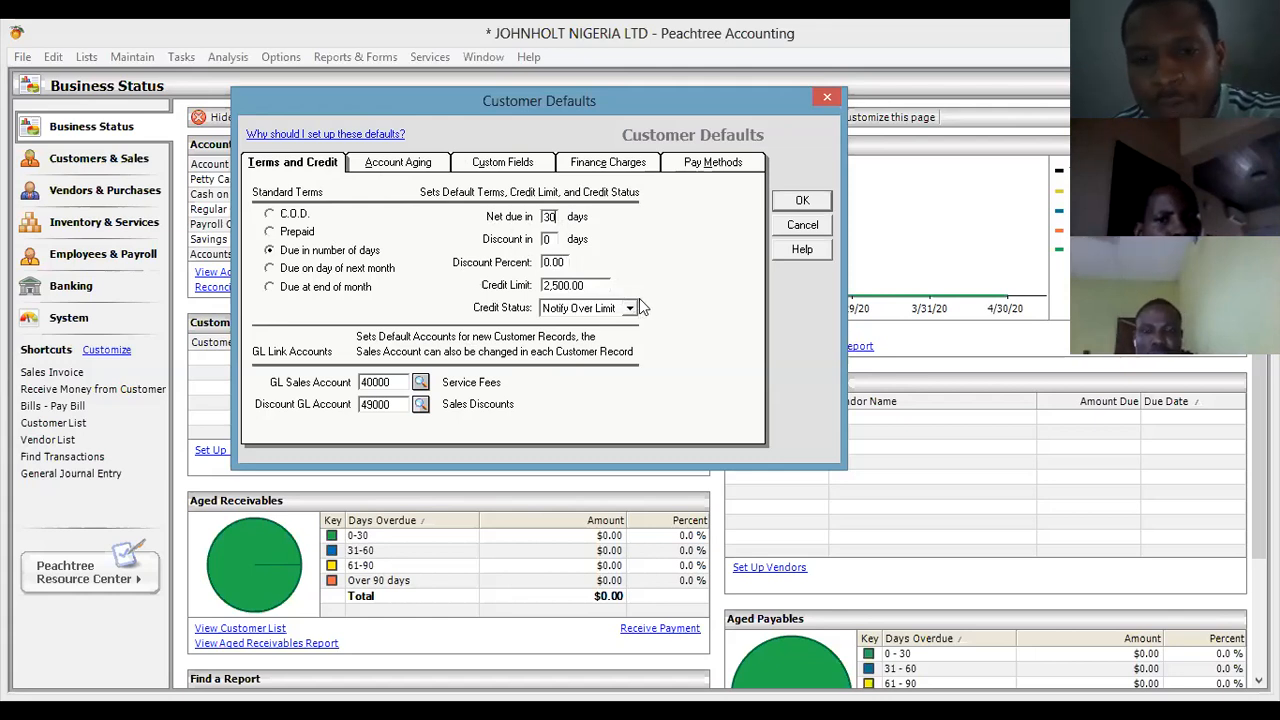
left_click(557, 236)
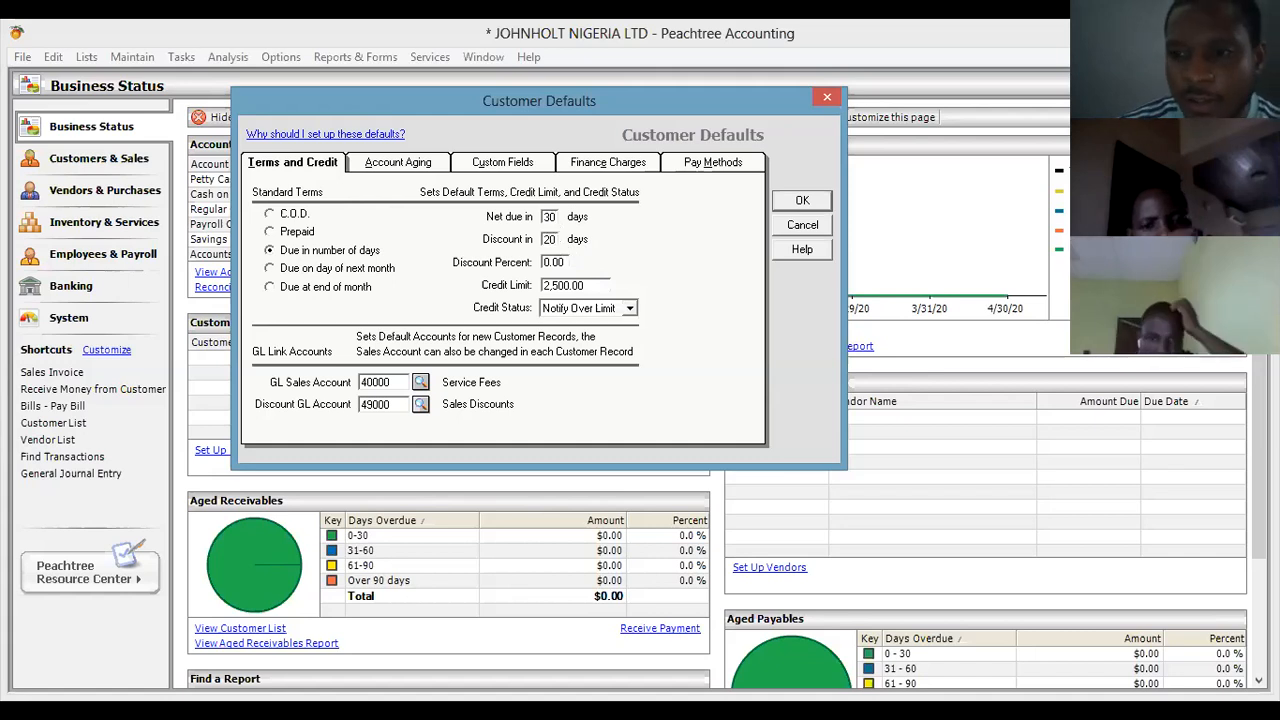
left_click(563, 262)
key("BackSpace")
type("5")
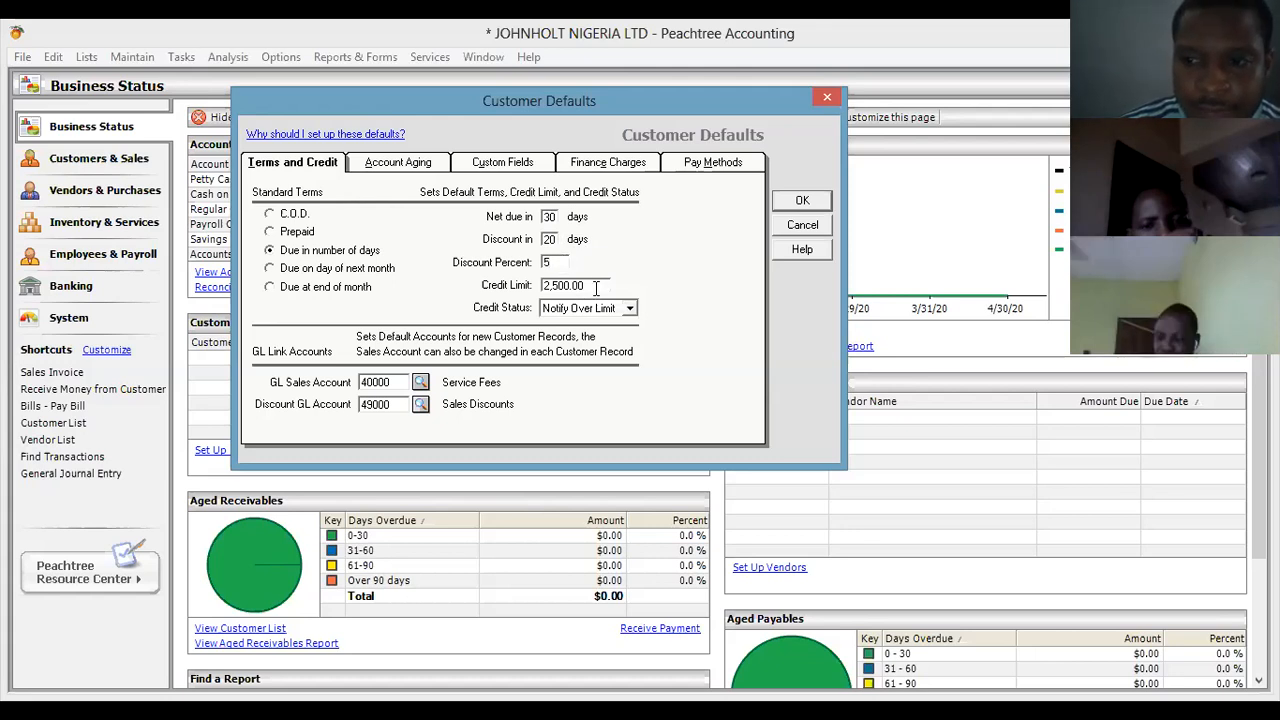
key("BackSpace")
key("BackSpace")
key("BackSpace")
type("1")
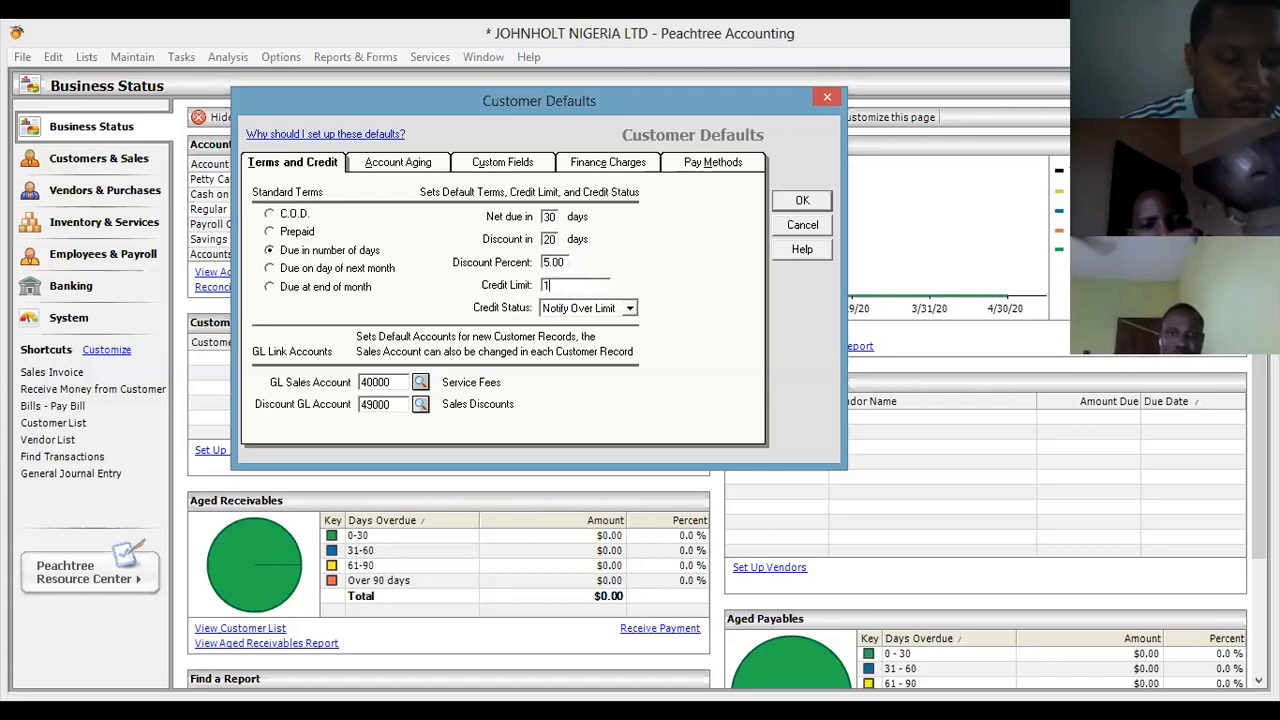
type("0000000")
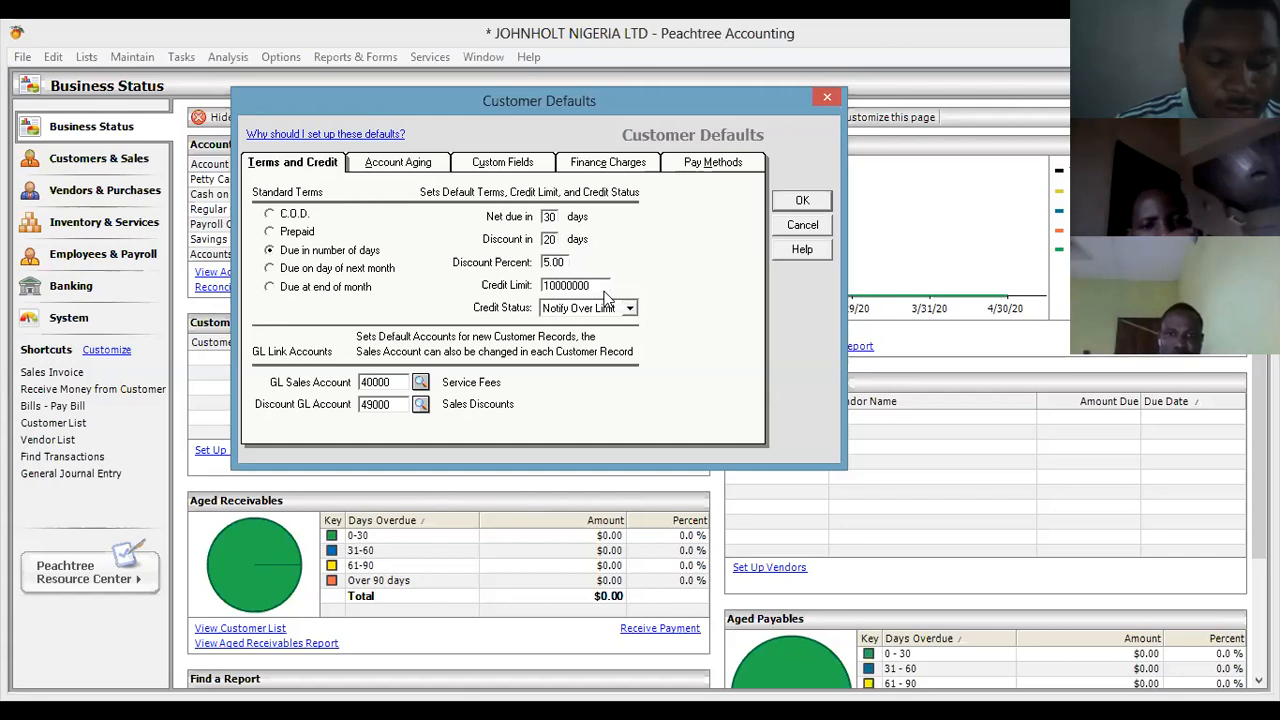
key("Tab")
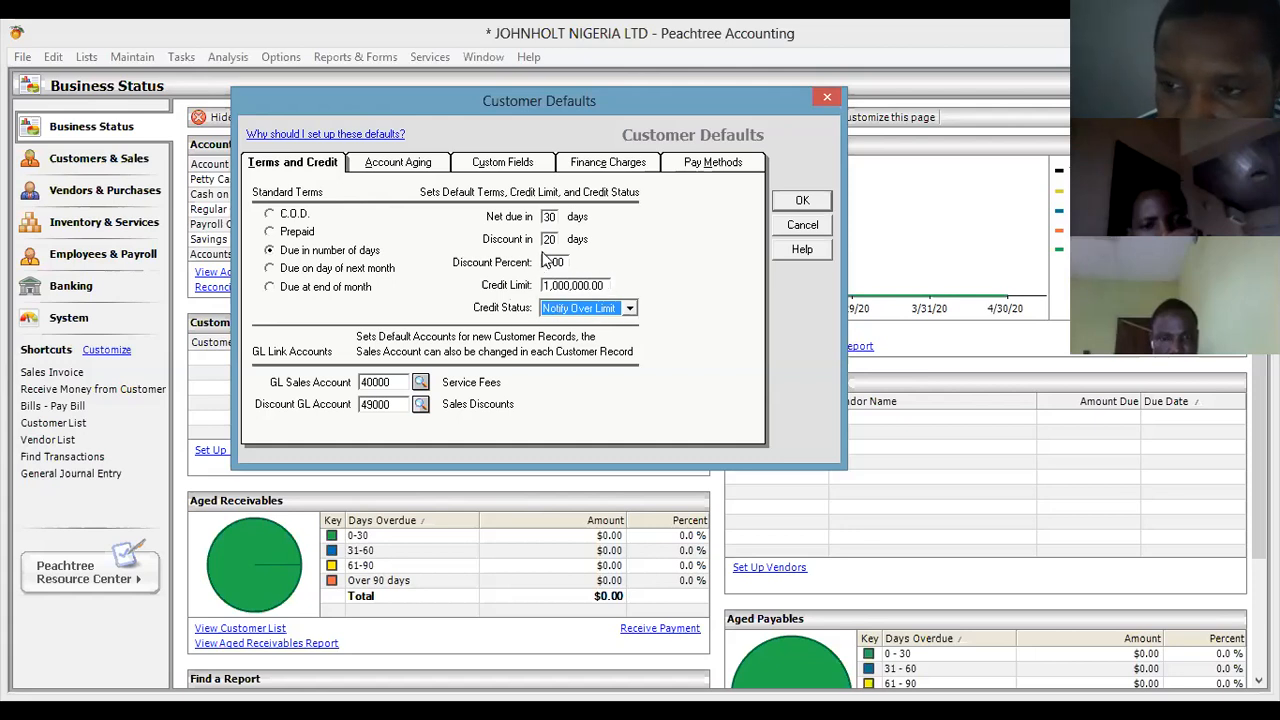
Change the default credit status from Notify Over Limit to Always Notify.
left_click(630, 308)
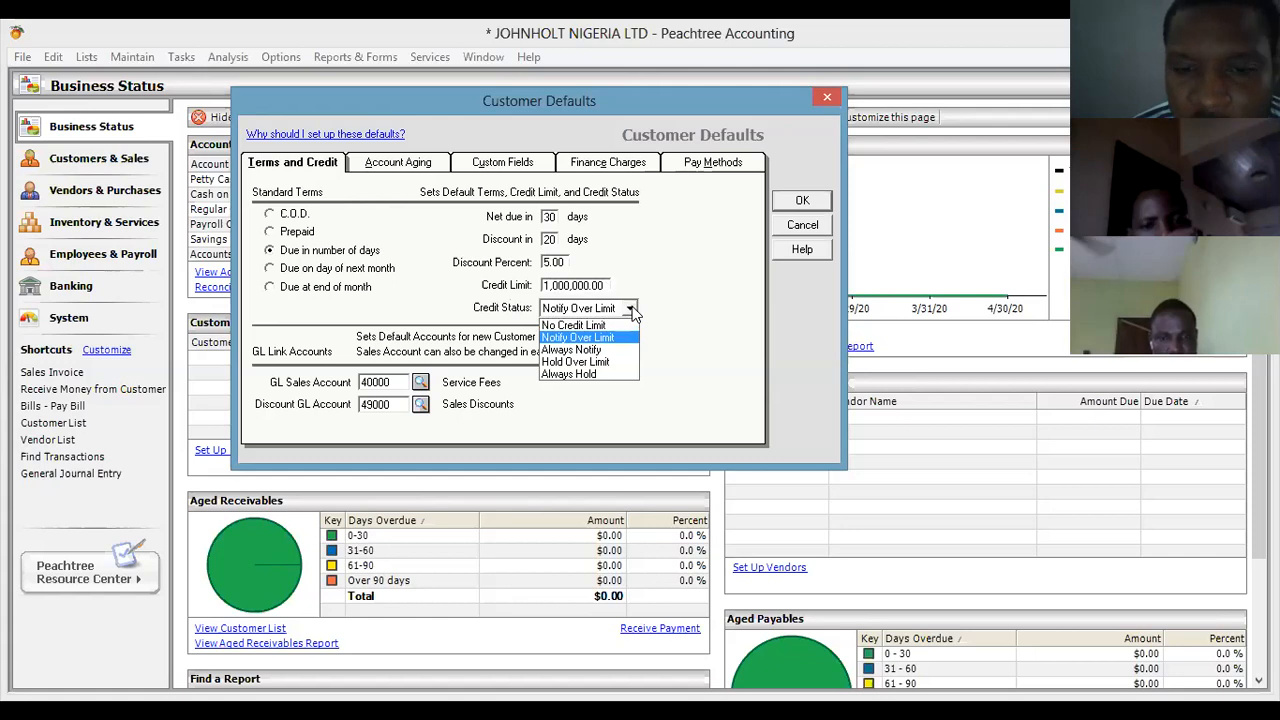
left_click(606, 352)
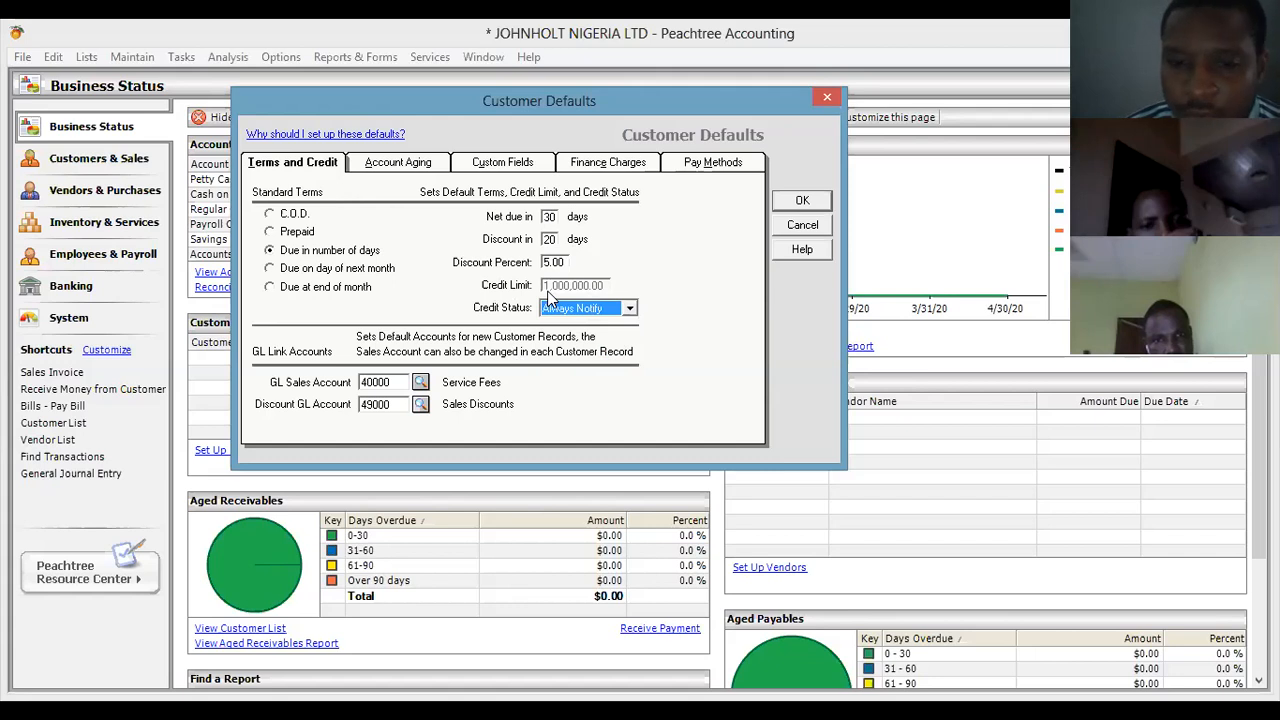
left_click(630, 308)
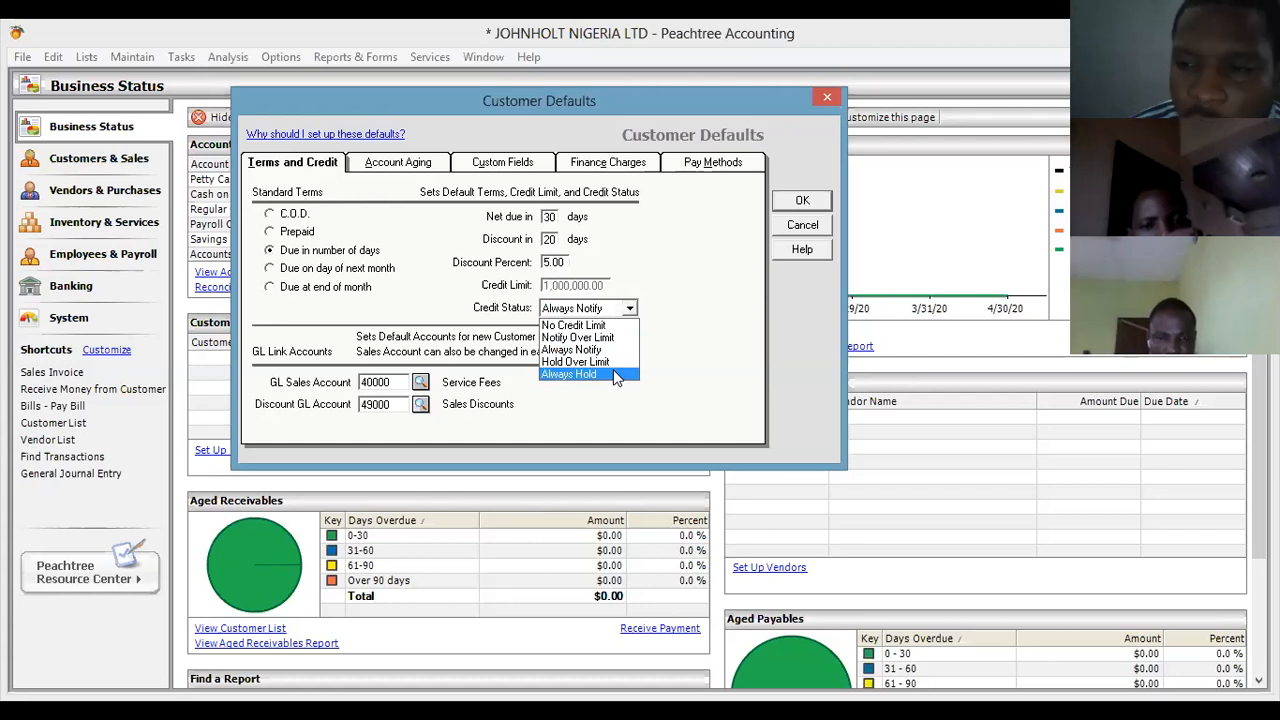
left_click(630, 309)
left_click(630, 310)
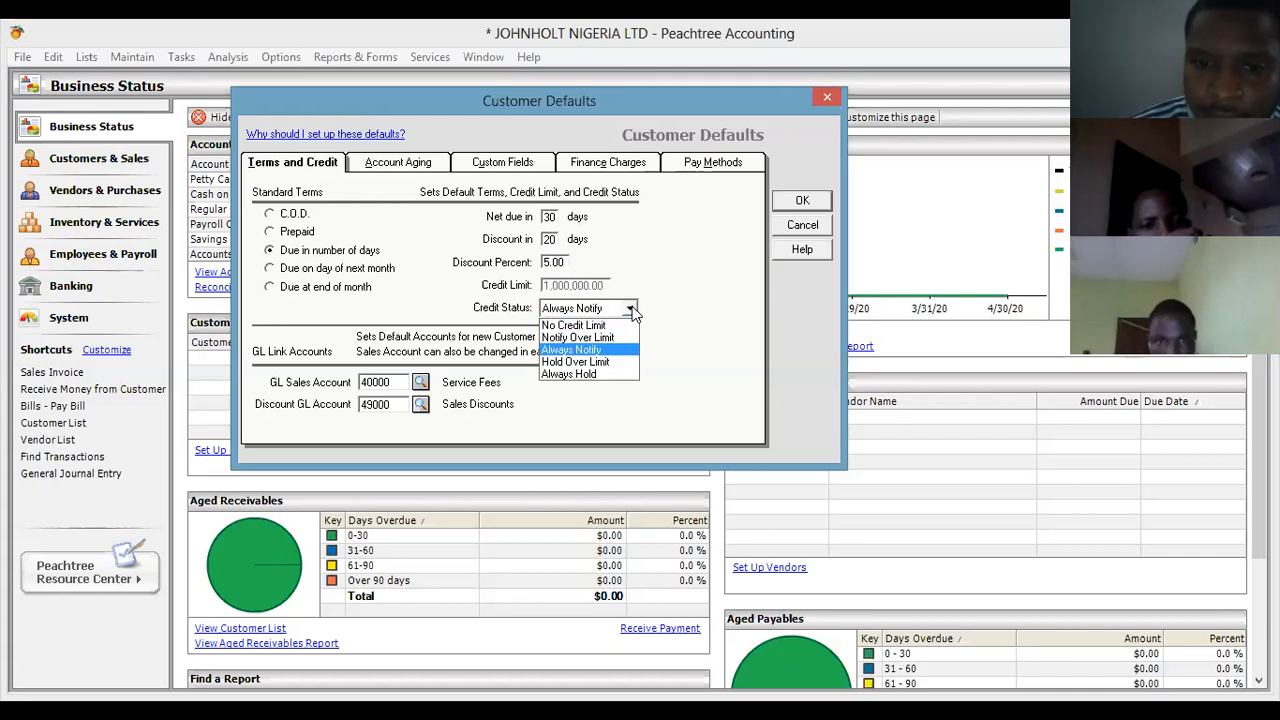
left_click(612, 352)
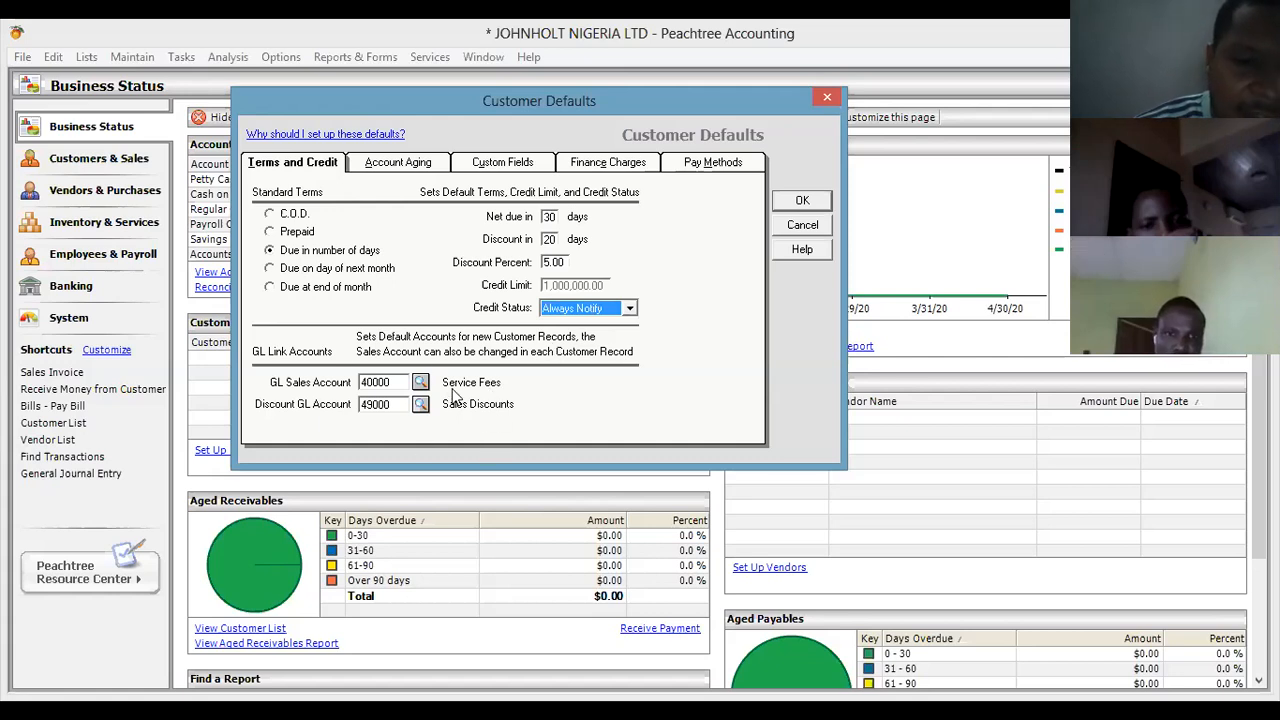
Open and close the GL Sales Account lookup, keeping 40000 Service Fees selected.
left_click(420, 383)
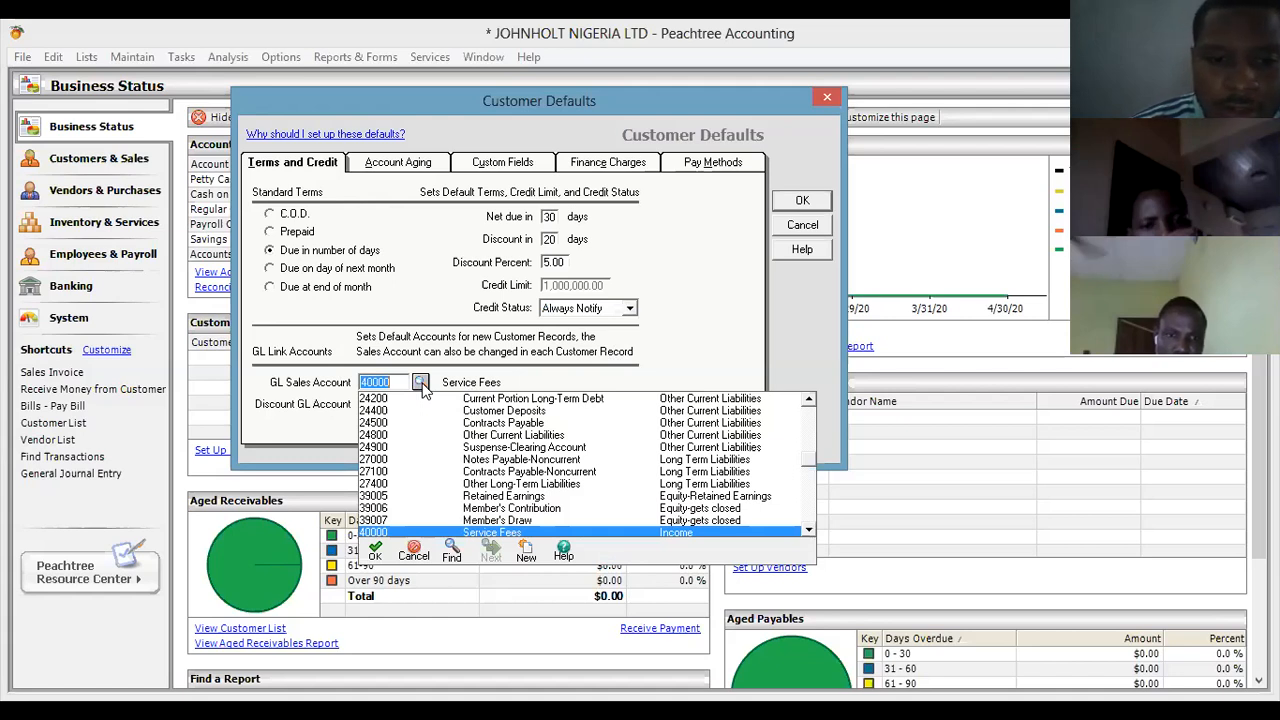
left_click(421, 386)
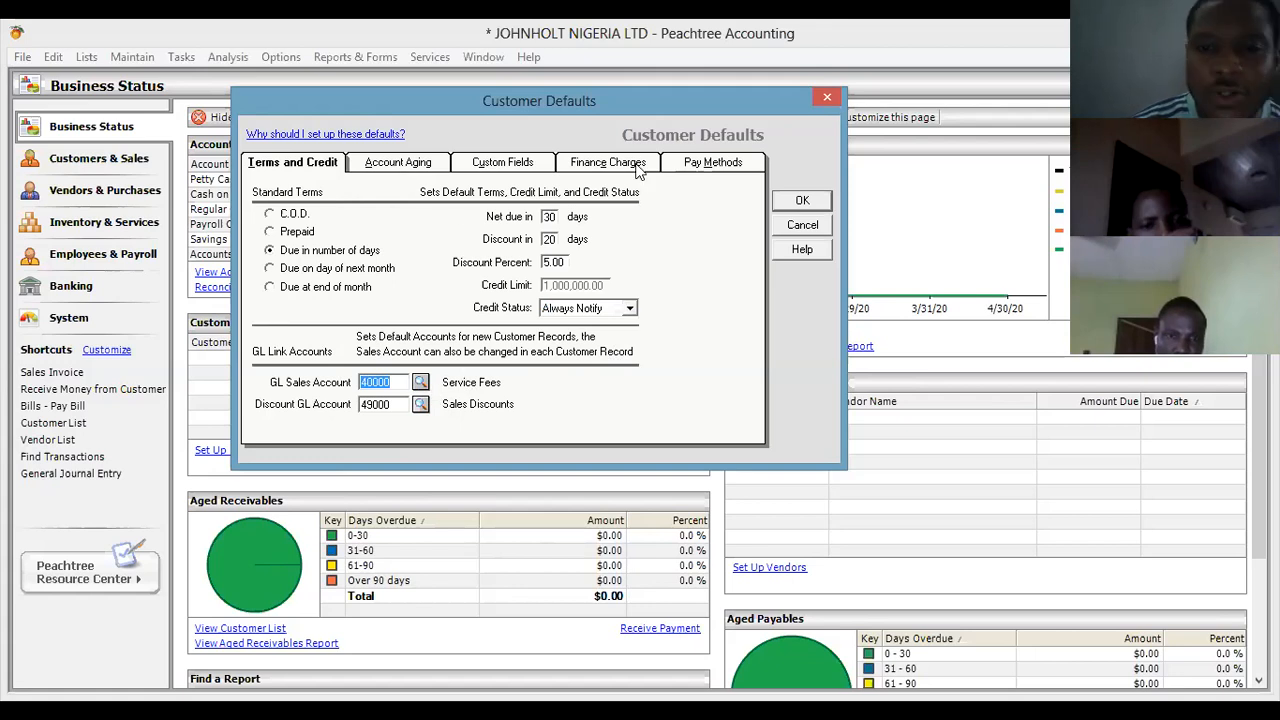
On Account Aging, switch invoice aging to invoice date and then back to due date.
left_click(403, 168)
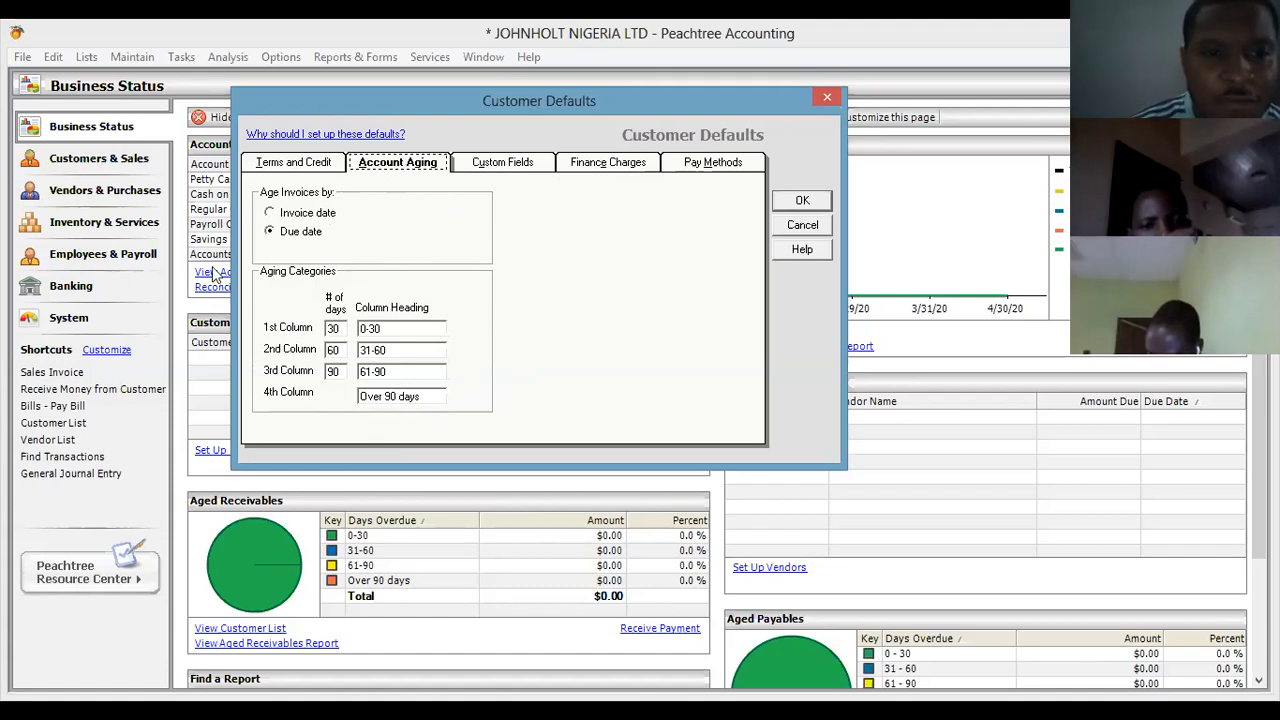
left_click(307, 212)
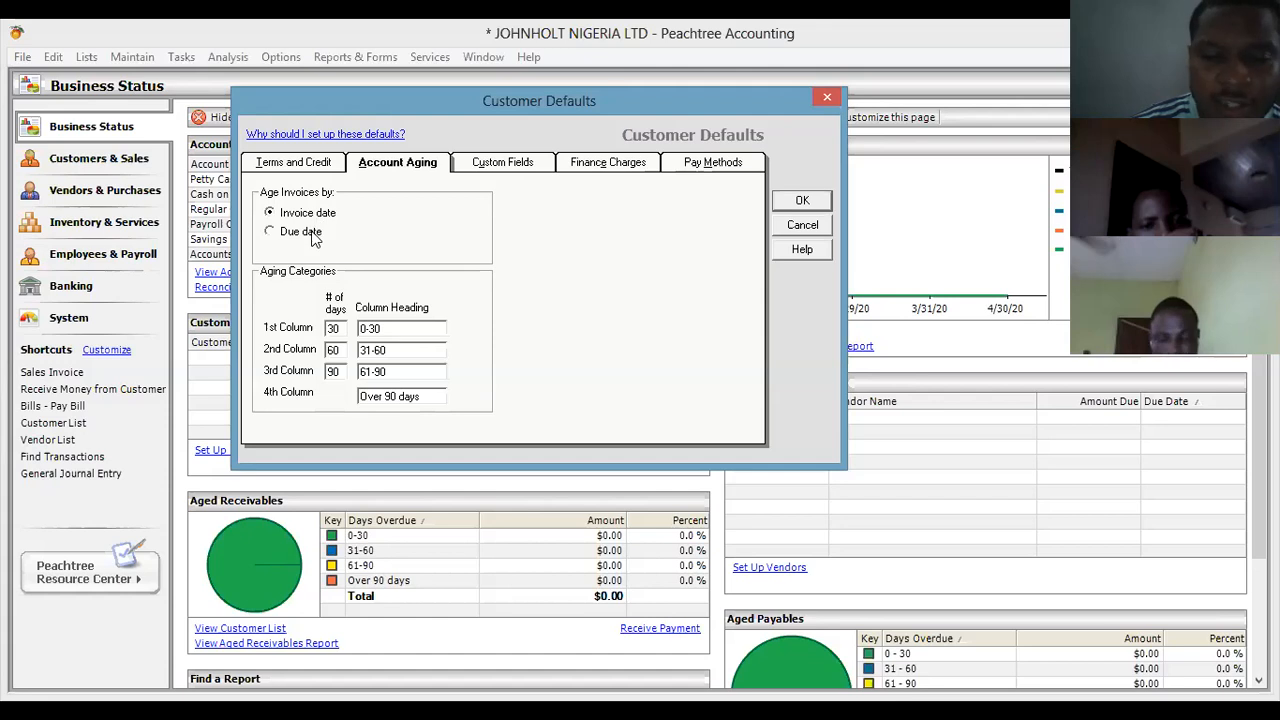
left_click(308, 232)
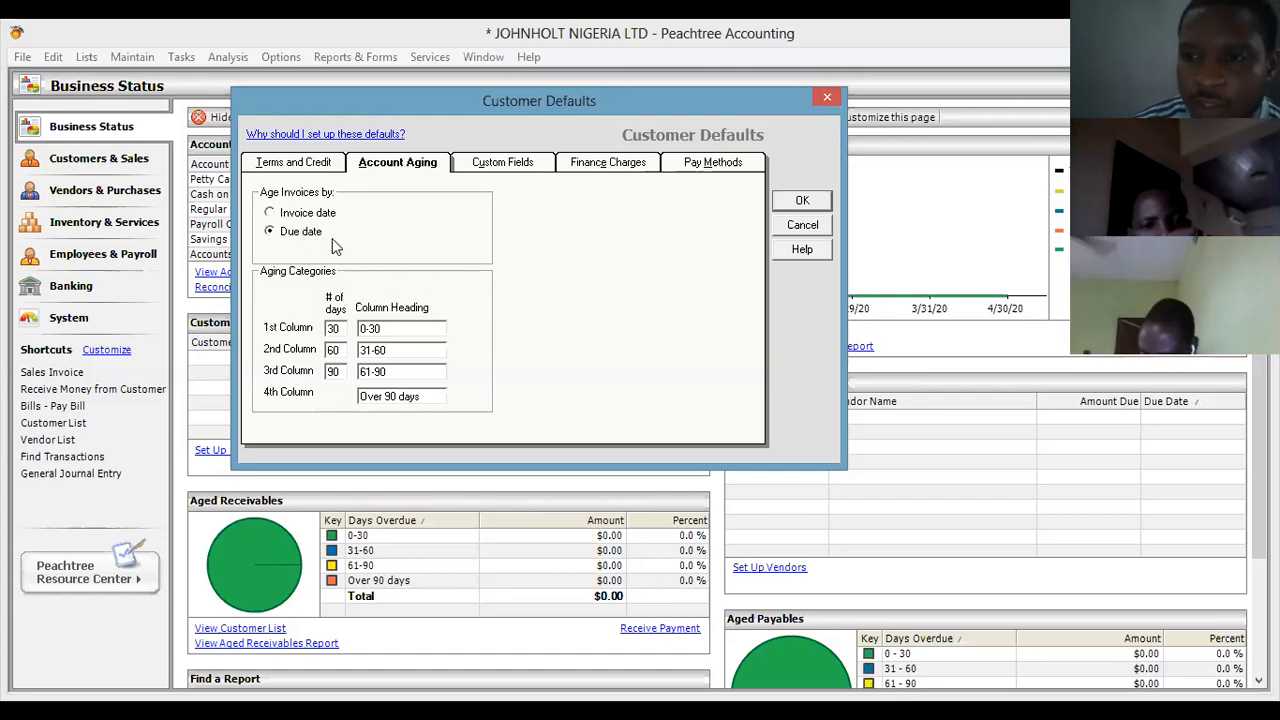
Clear the net due days, discount days and discount percent to zero, then view the aging columns.
left_click(298, 163)
key("BackSpace")
key("BackSpace")
key("BackSpace")
key("BackSpace")
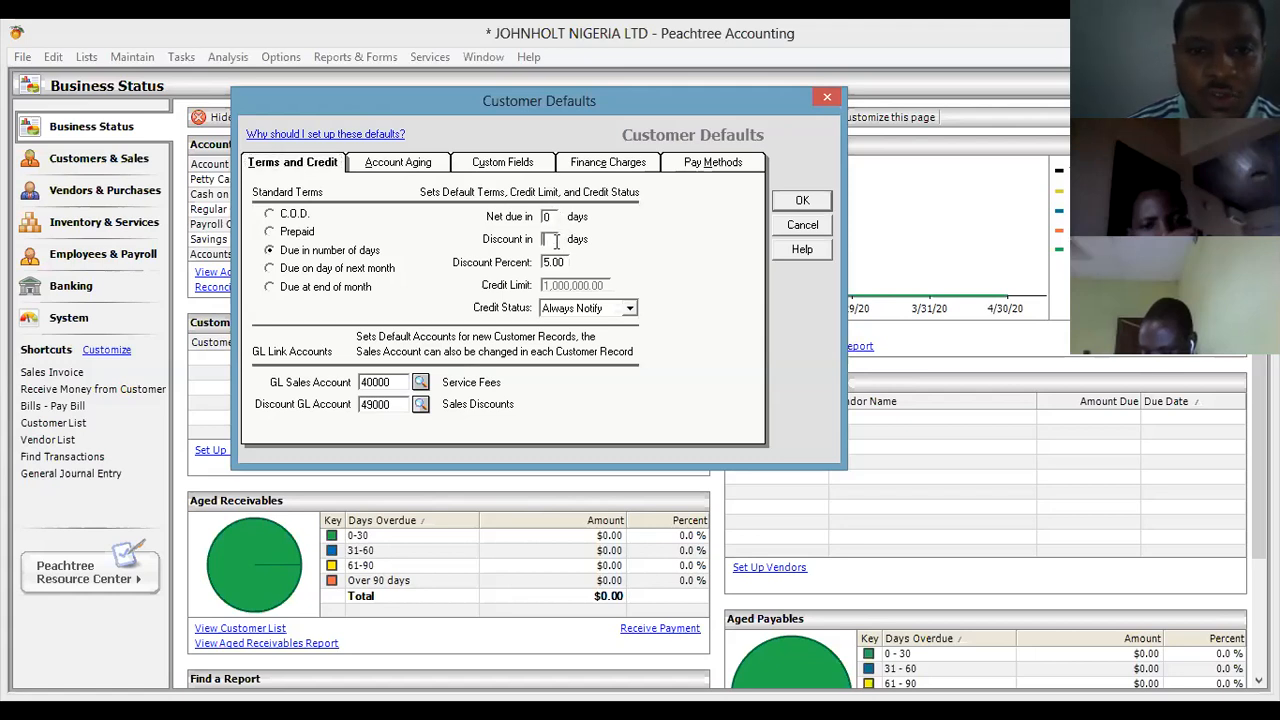
left_click(567, 261)
key("BackSpace")
key("BackSpace")
key("Tab")
left_click(416, 170)
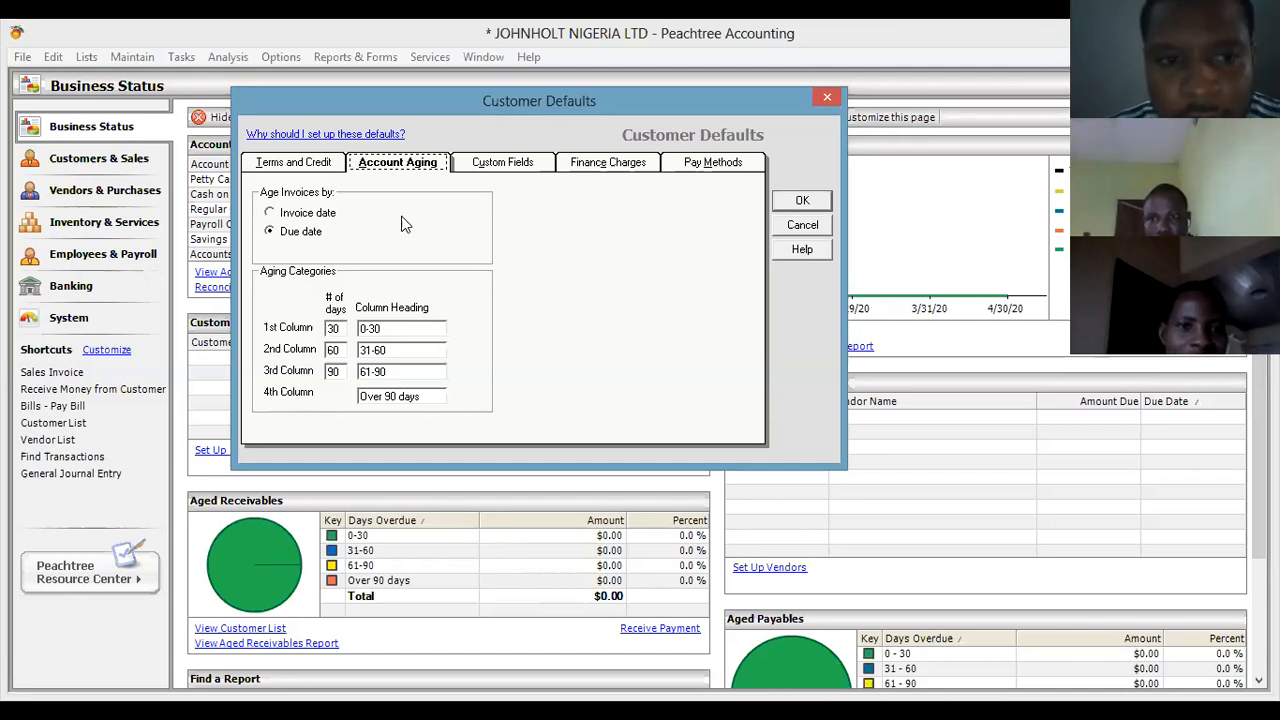
Go back to Terms and Credit and drop down the Credit Status choices.
left_click(326, 168)
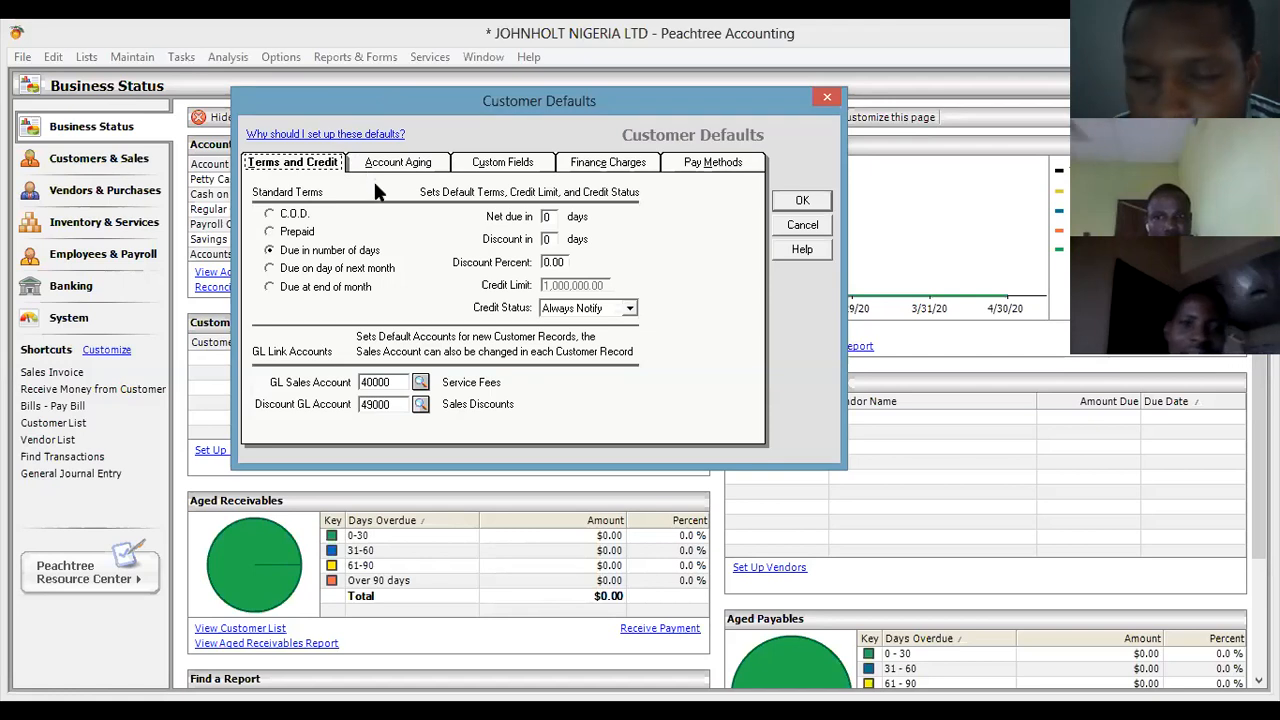
left_click(630, 310)
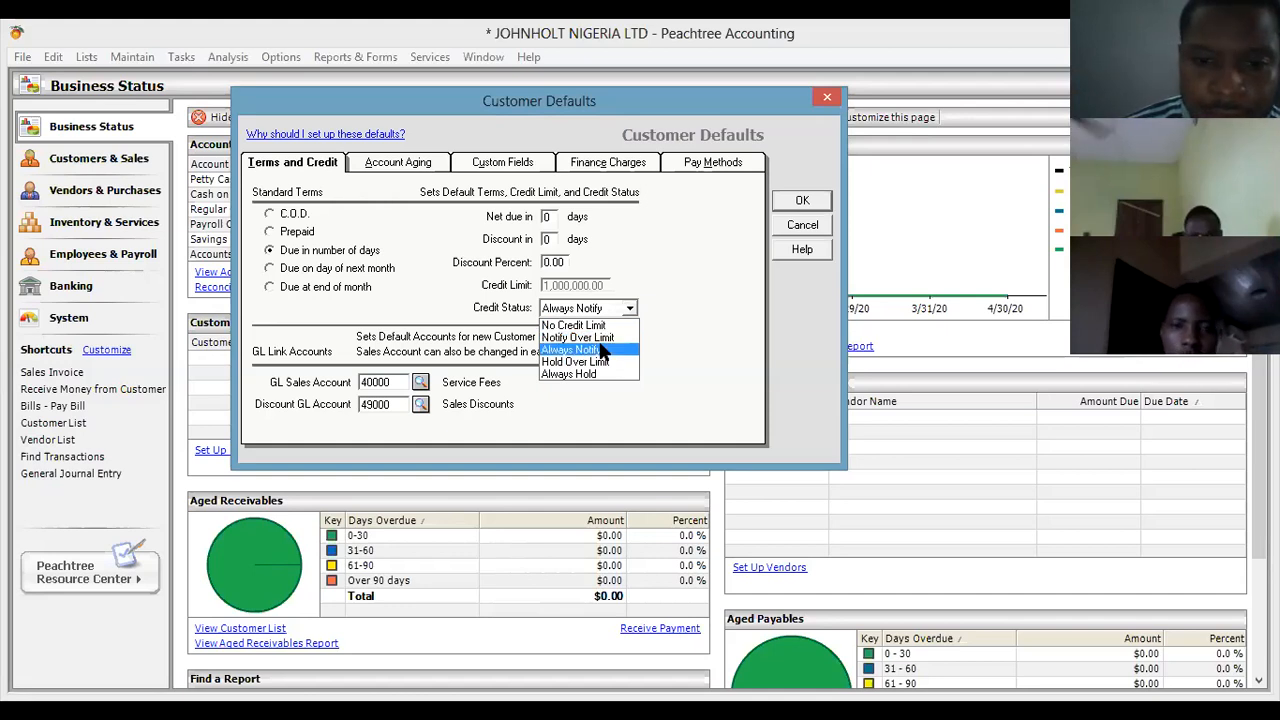
Try Always Hold, then set the credit status to Notify Over Limit and check the aging settings.
left_click(600, 350)
left_click(590, 308)
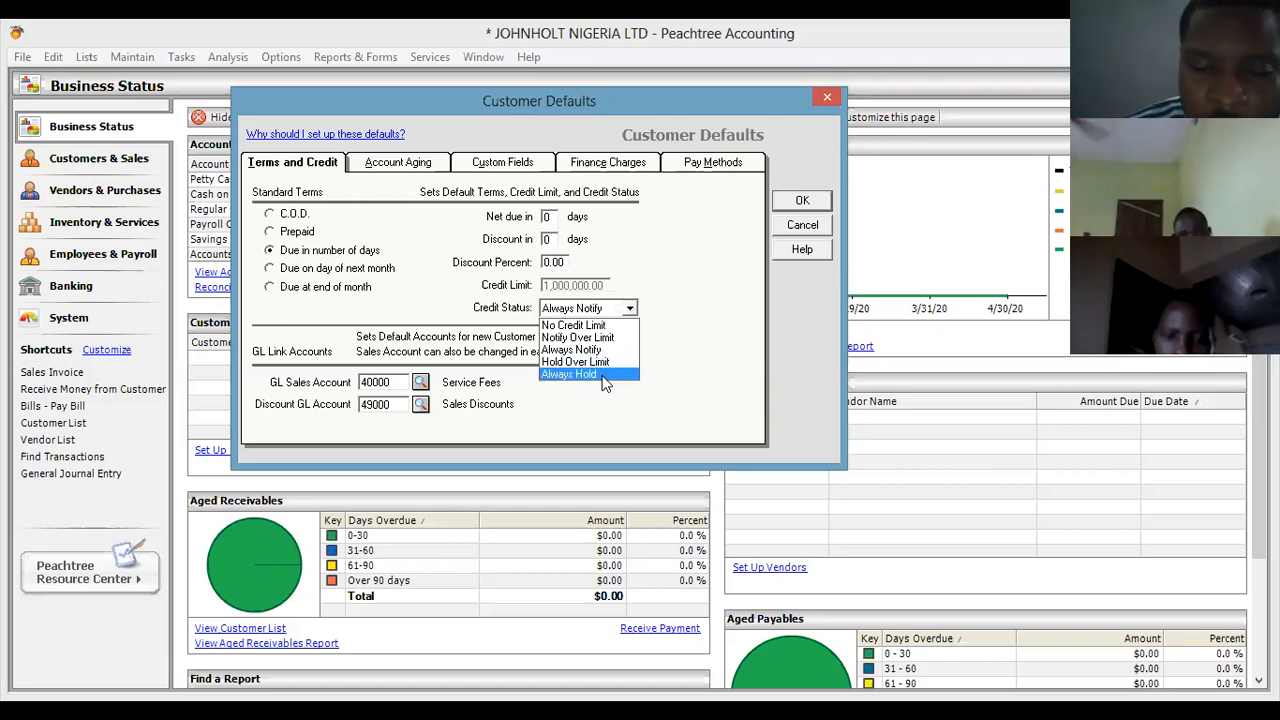
left_click(607, 372)
left_click(630, 310)
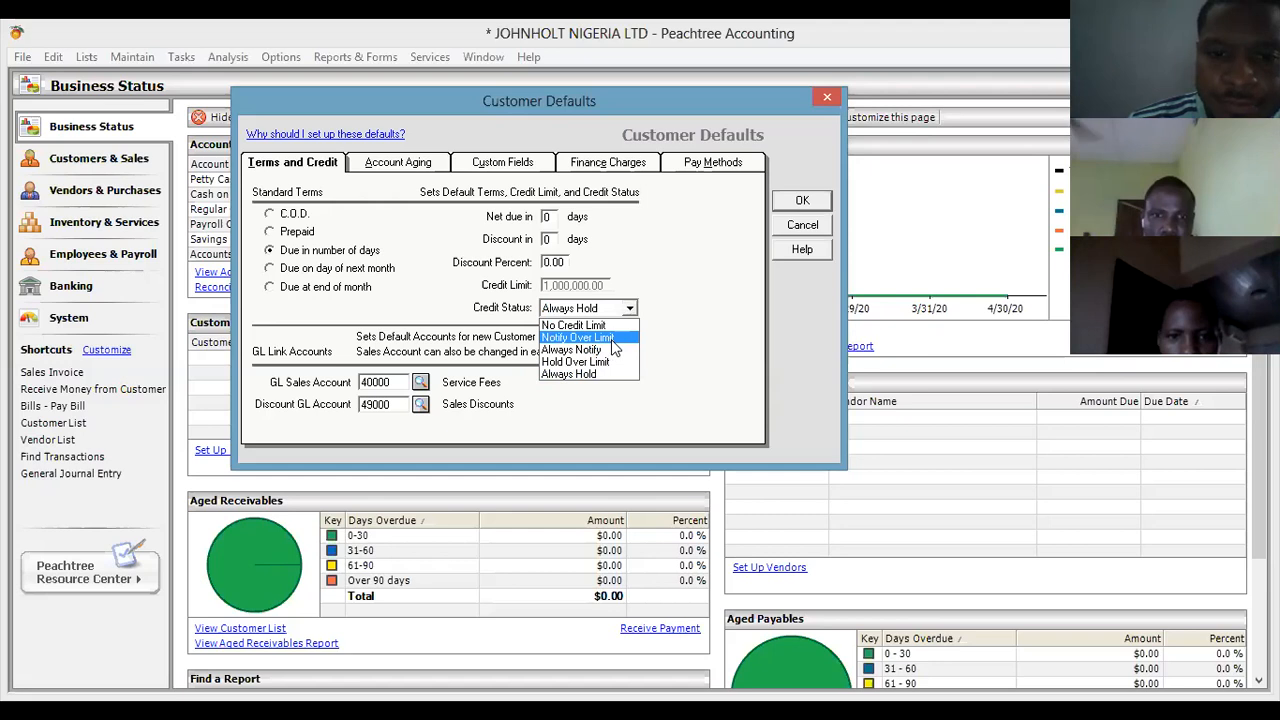
left_click(613, 340)
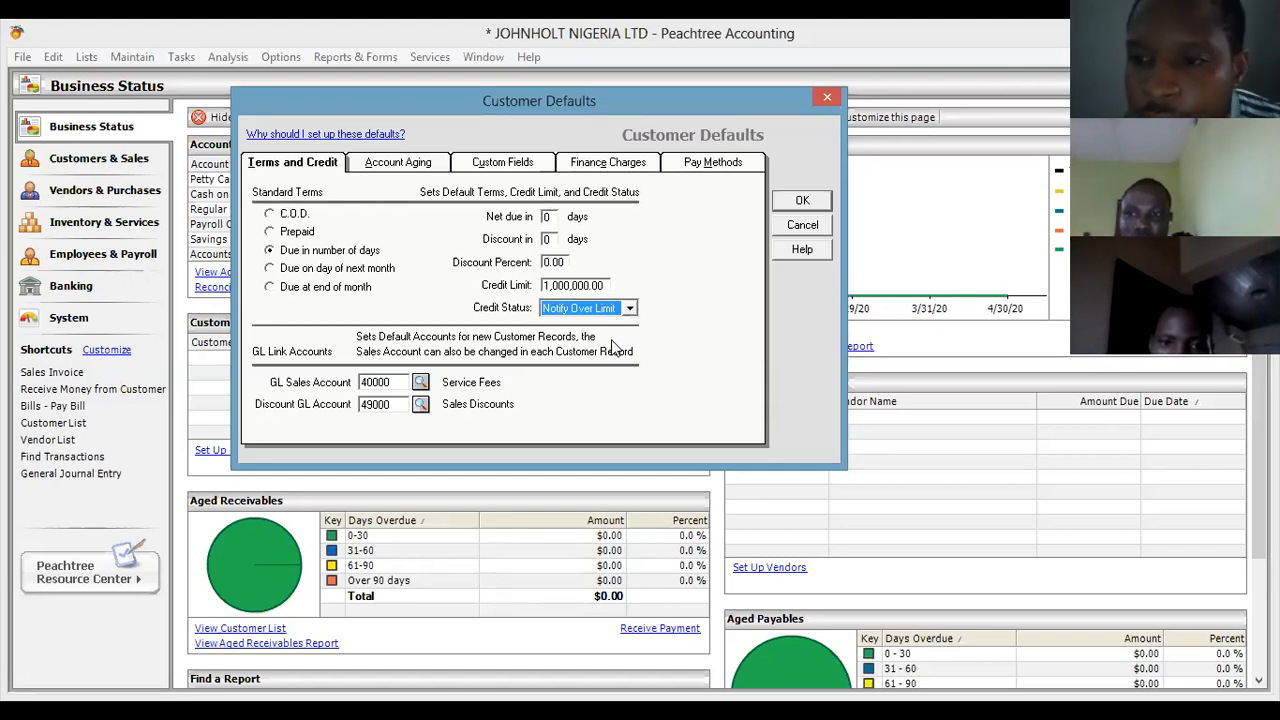
left_click(420, 166)
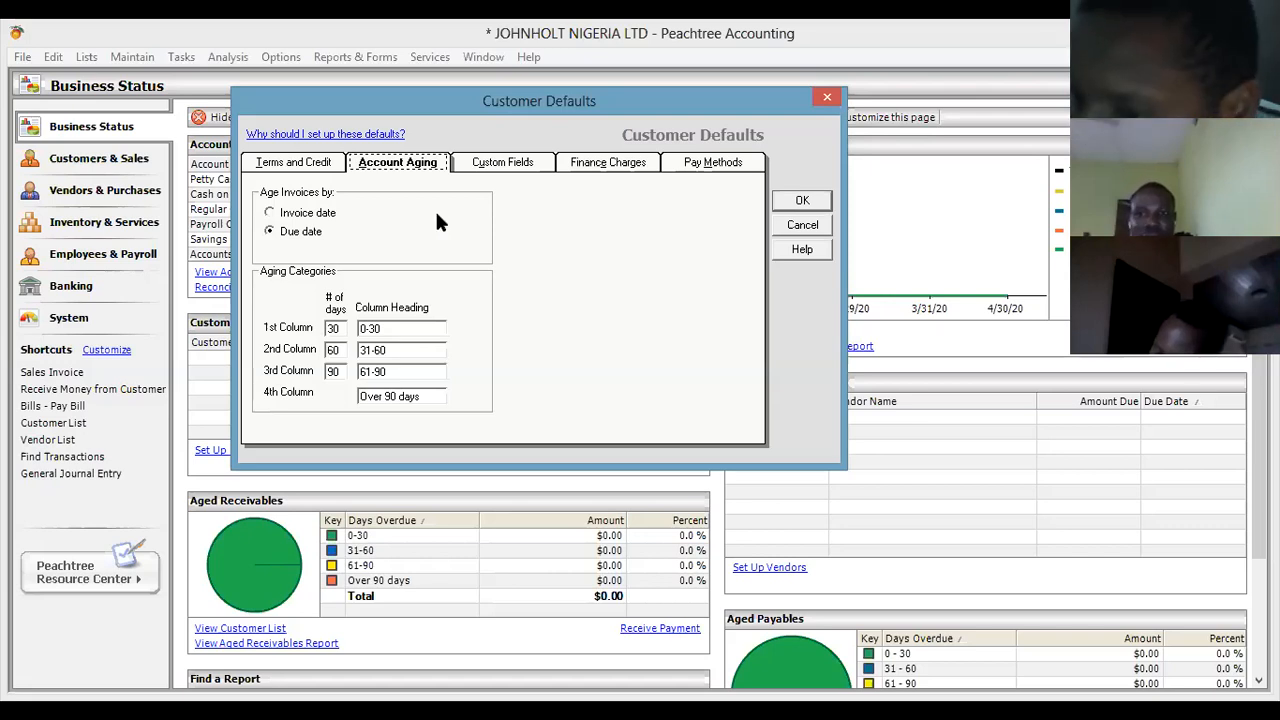
Return to Terms and Credit, keeping credit status Notify Over Limit and sales account 40000.
left_click(330, 163)
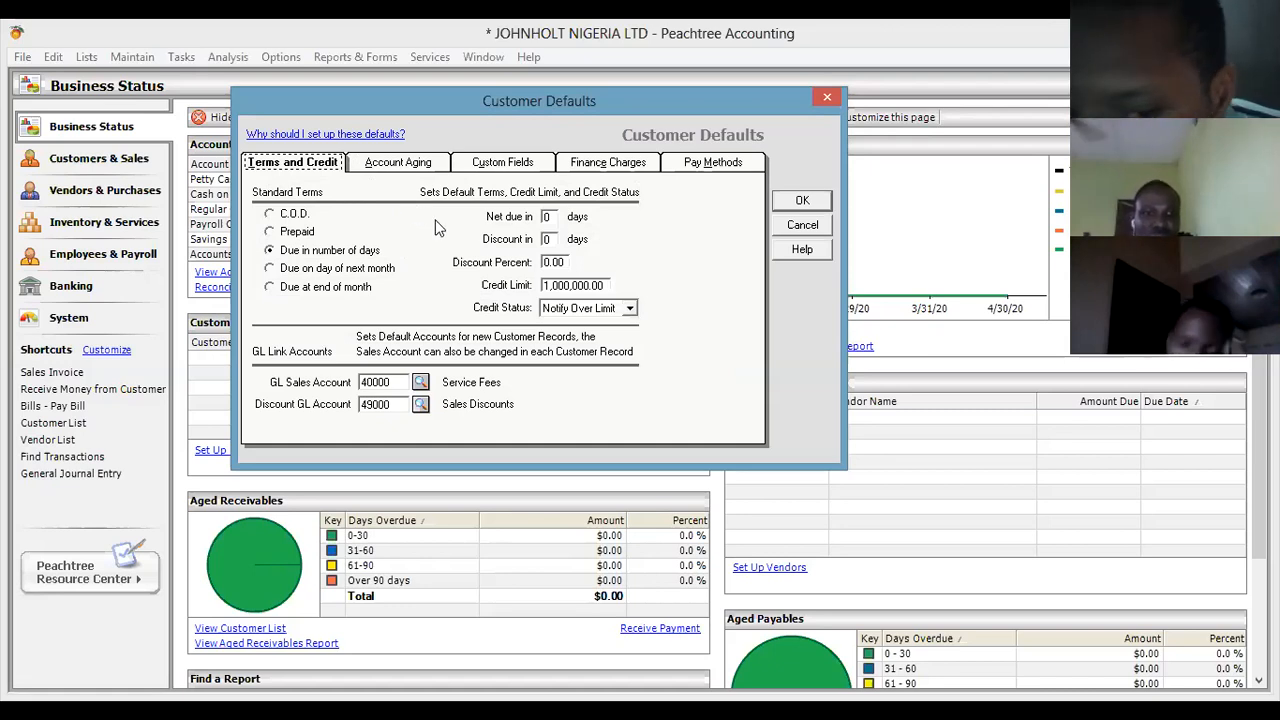
left_click(629, 309)
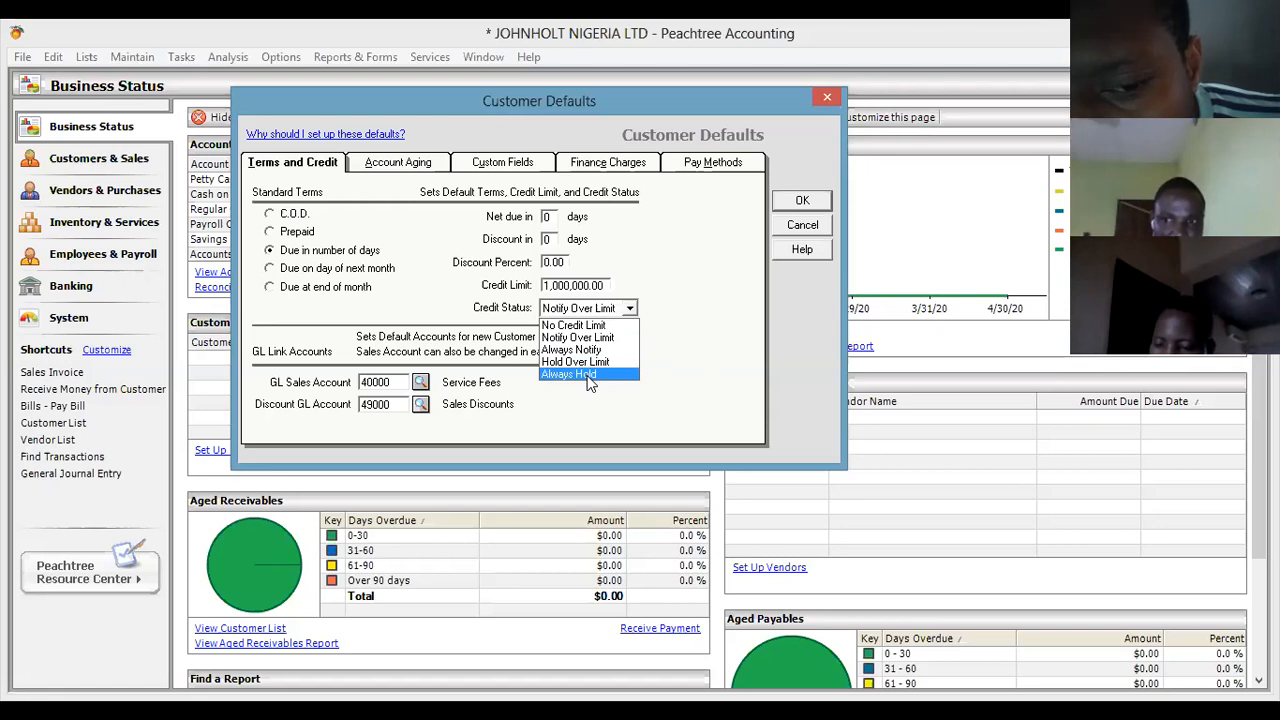
left_click(421, 384)
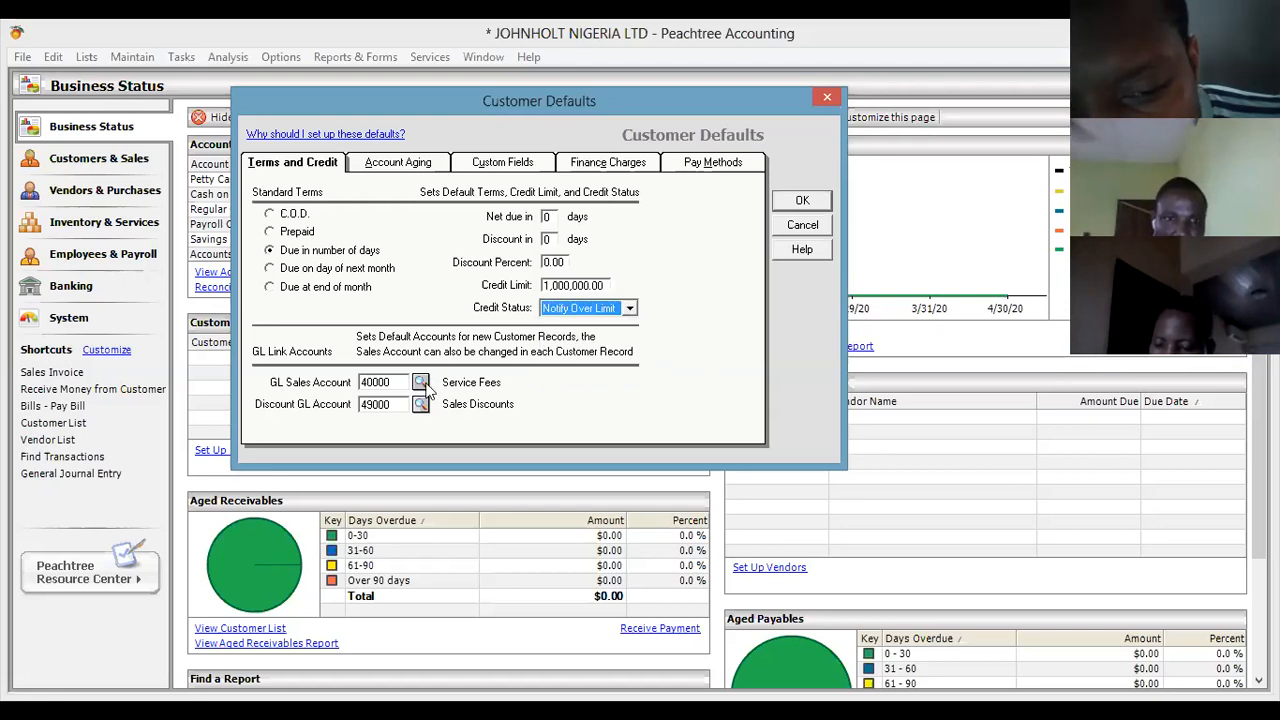
left_click(421, 384)
left_click(424, 384)
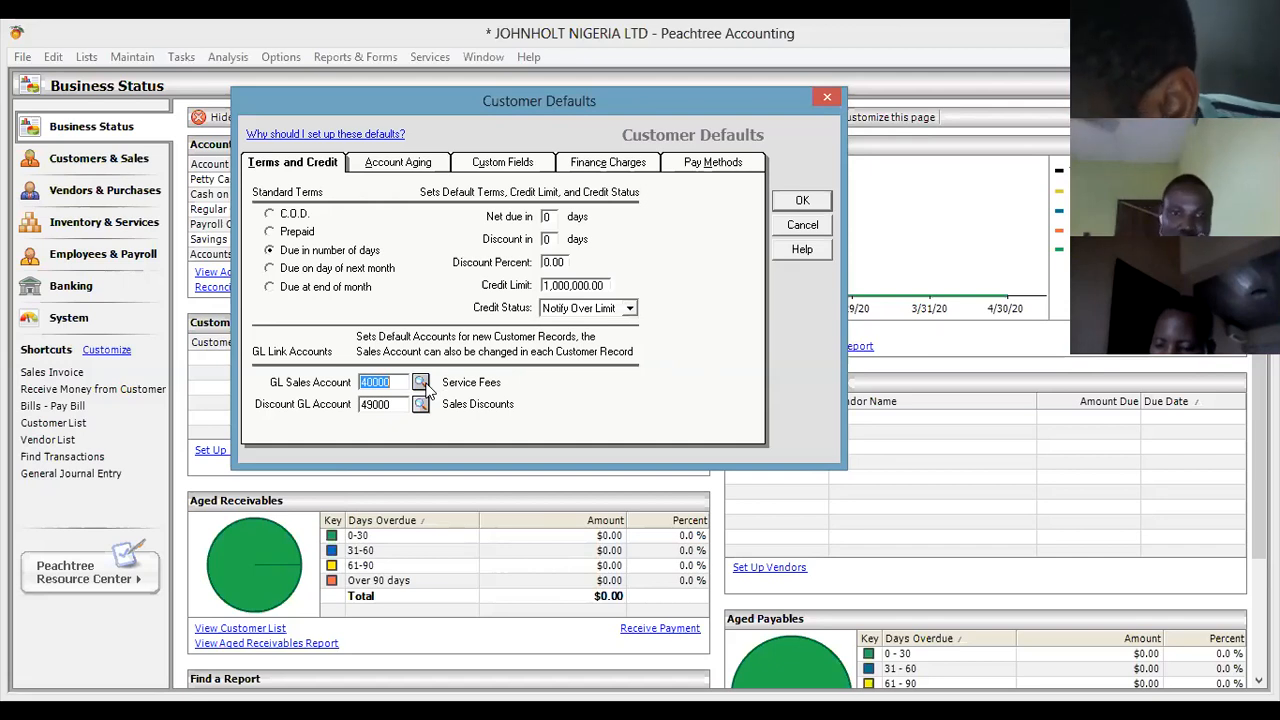
left_click(421, 384)
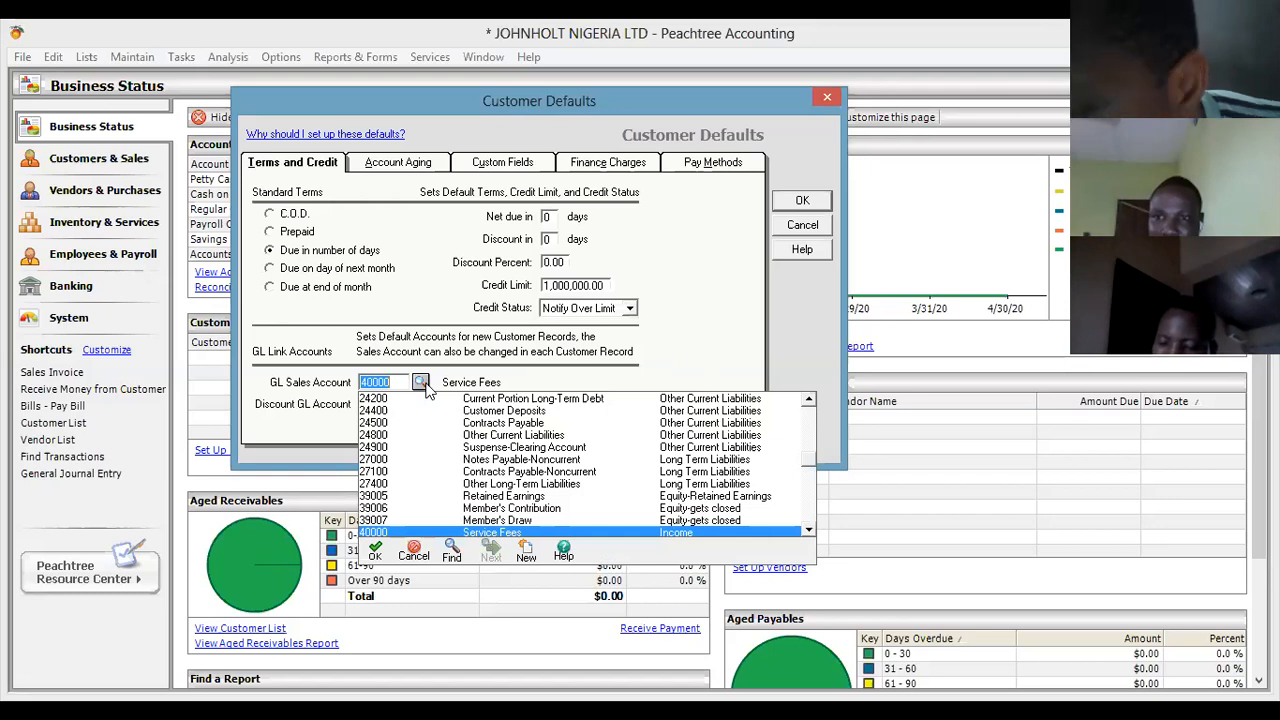
left_click(423, 387)
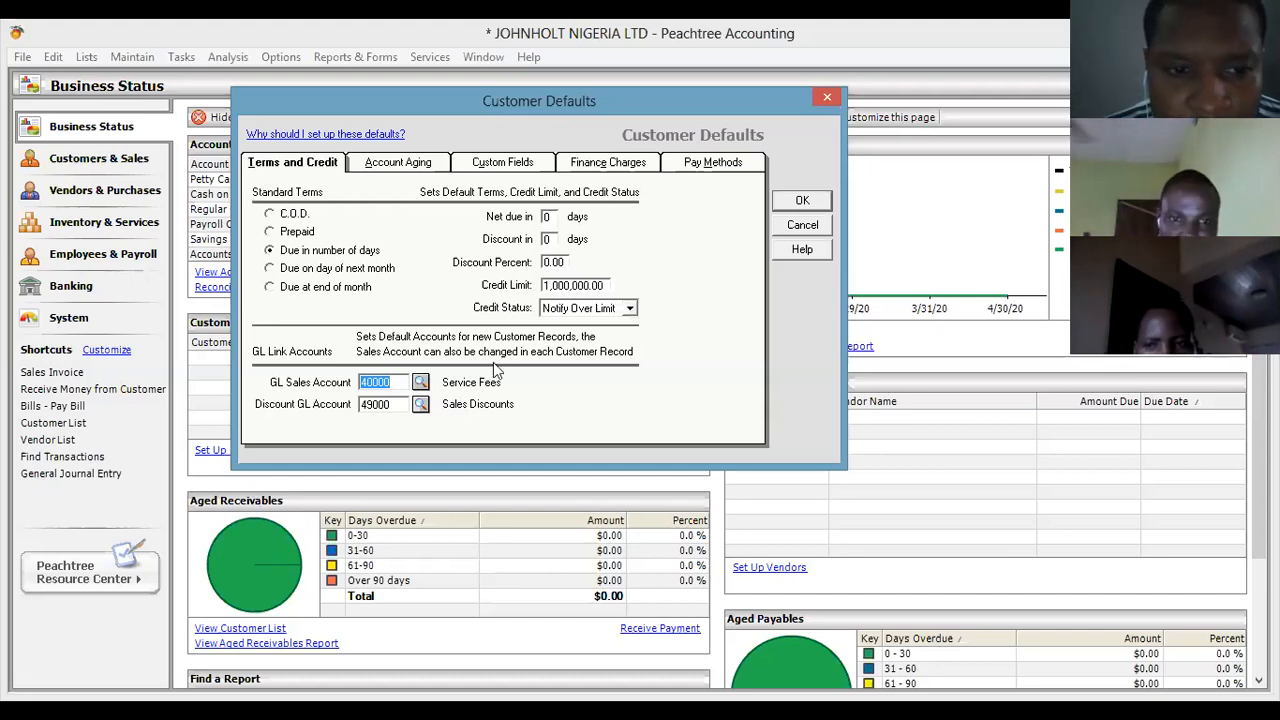
left_click(421, 384)
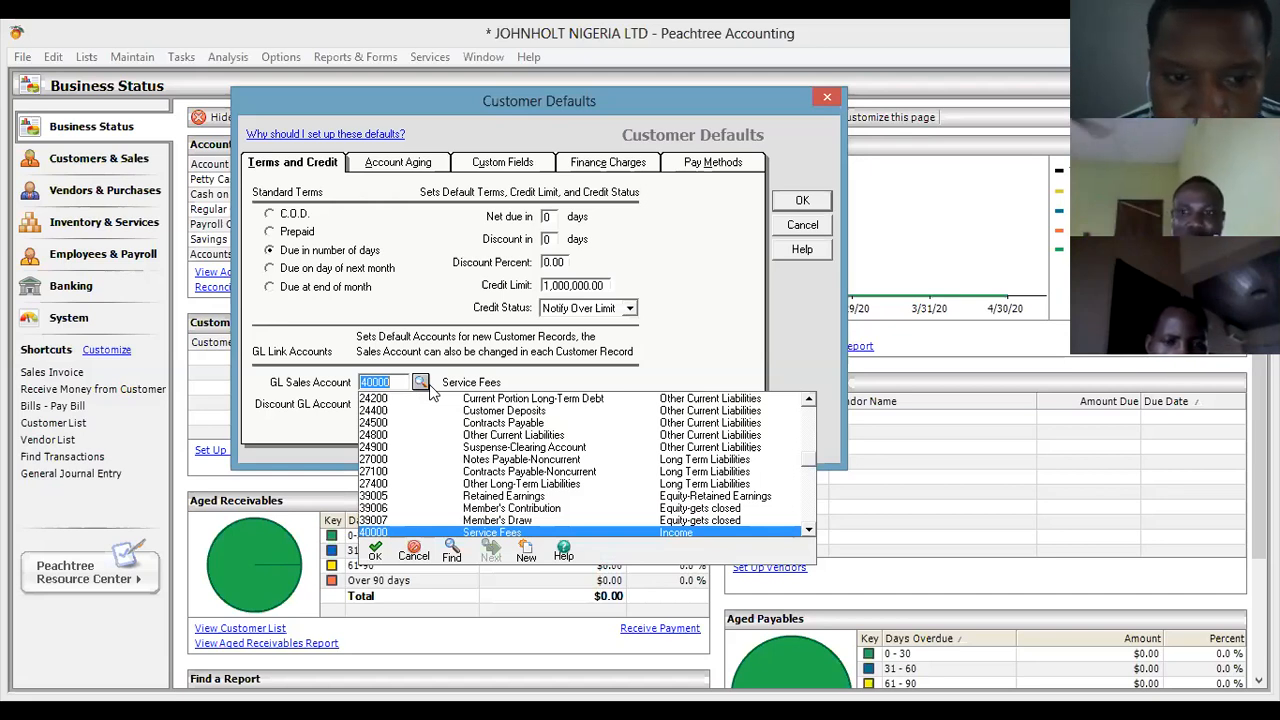
left_click(422, 391)
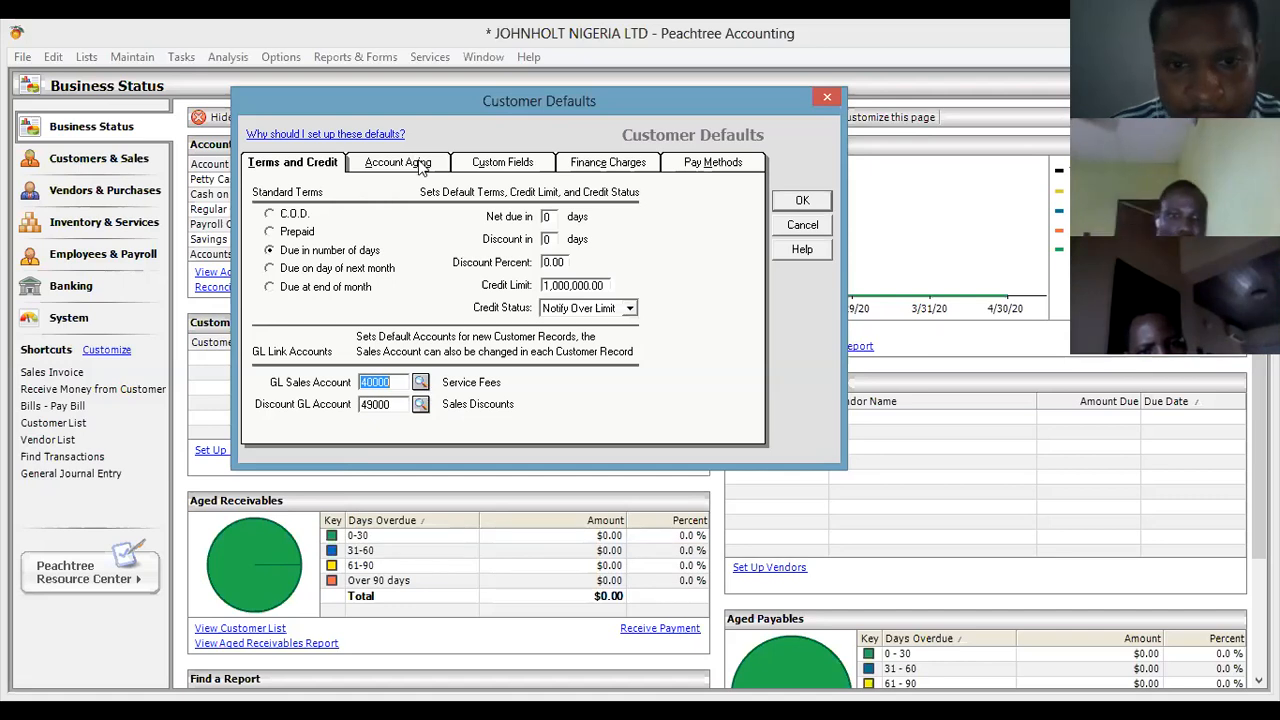
Check the customer Account Aging settings, then open the Custom Fields page.
left_click(412, 162)
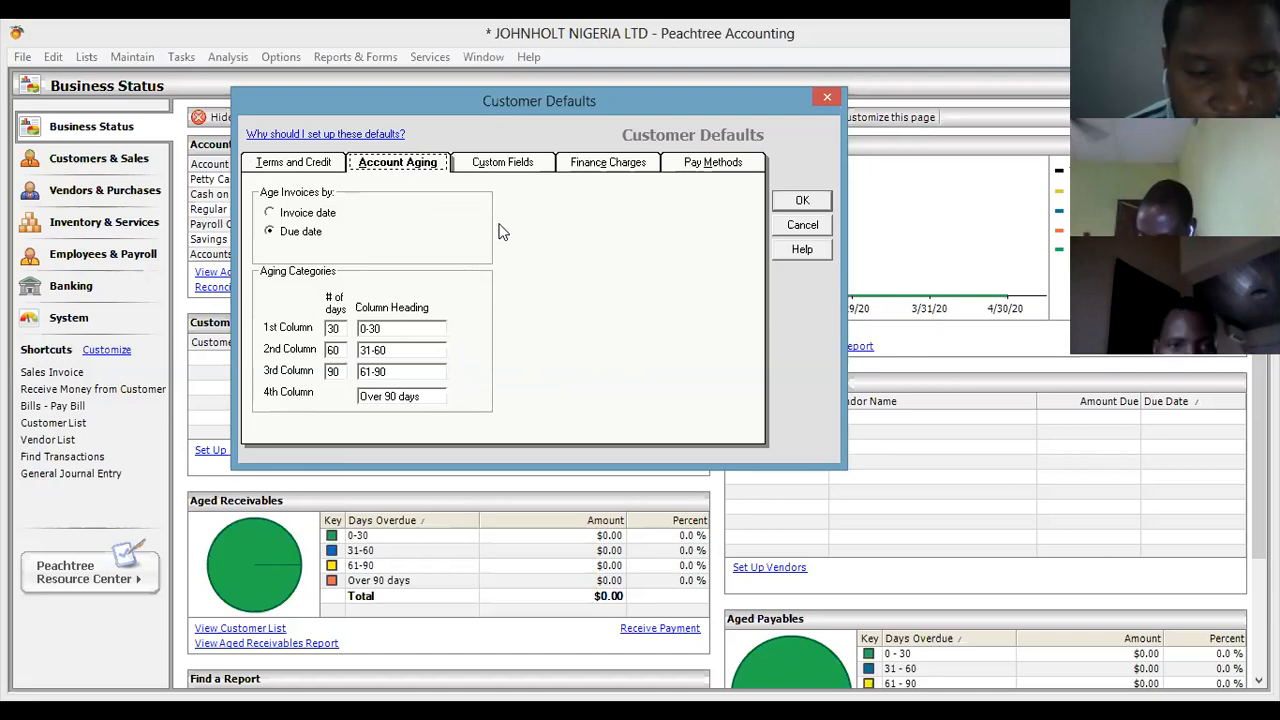
left_click(506, 163)
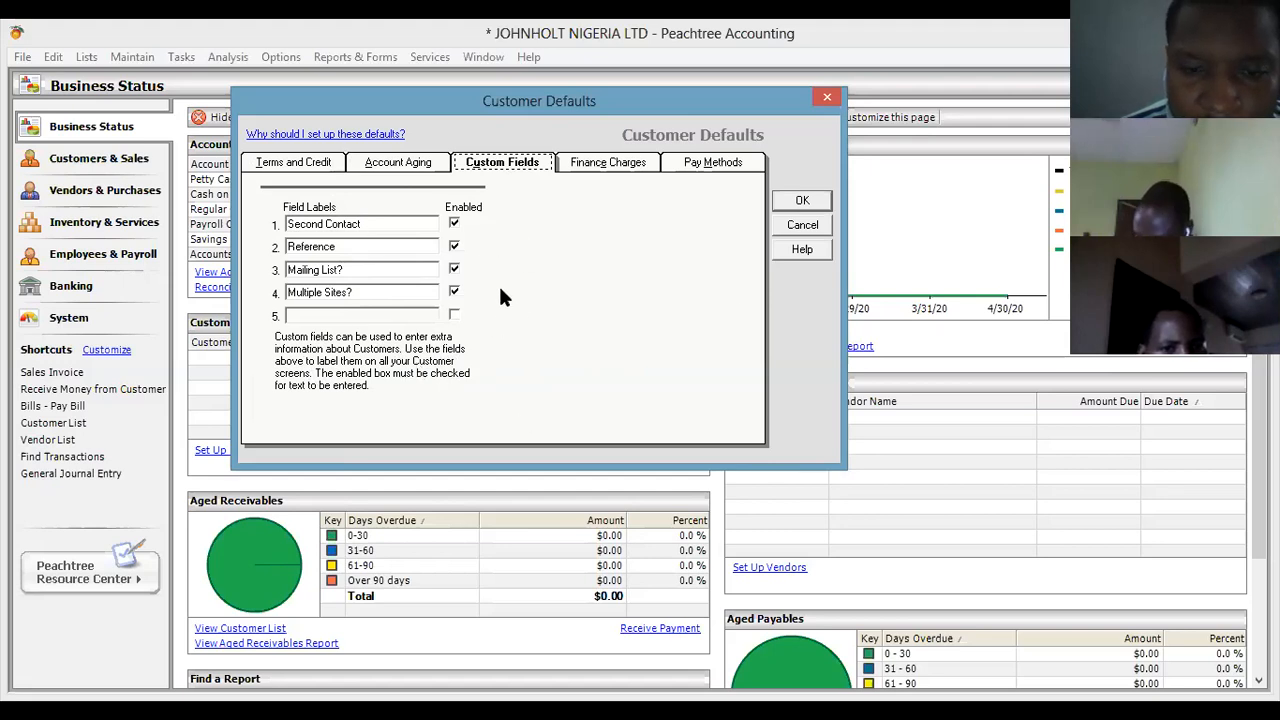
Review finance charges (off, GL account 45400), then show the Pay Methods list.
left_click(602, 163)
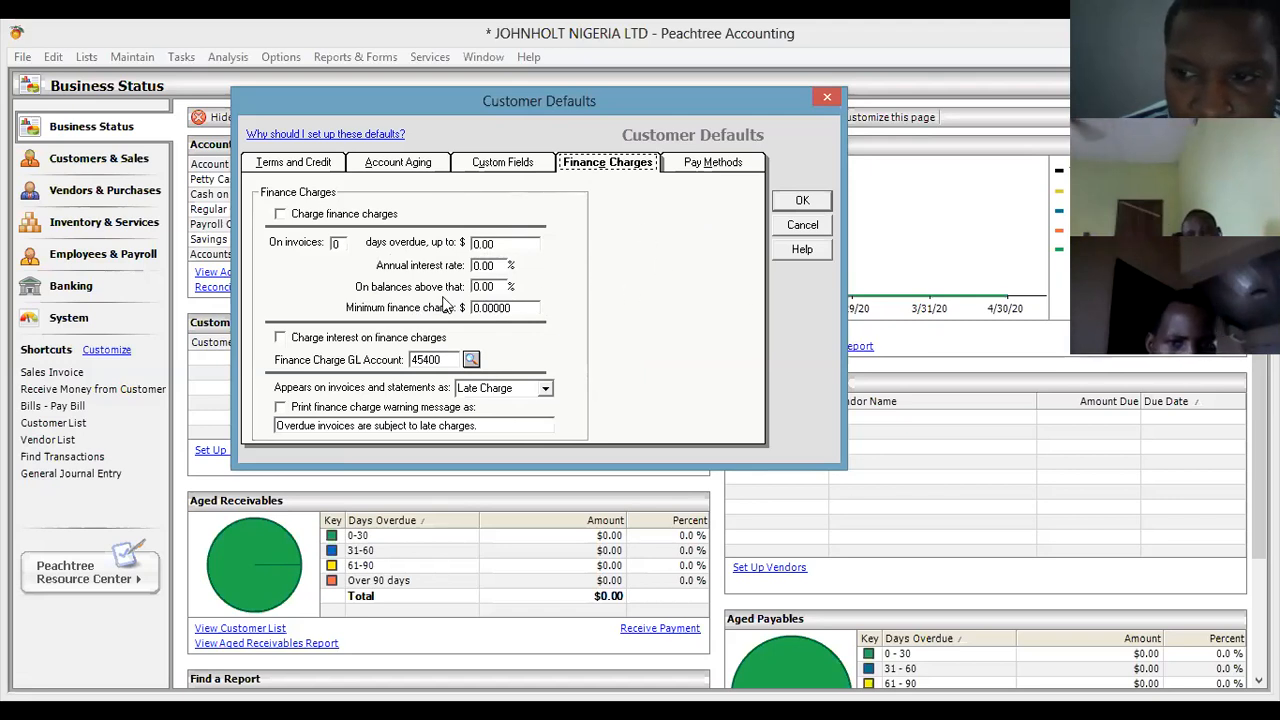
left_click(714, 163)
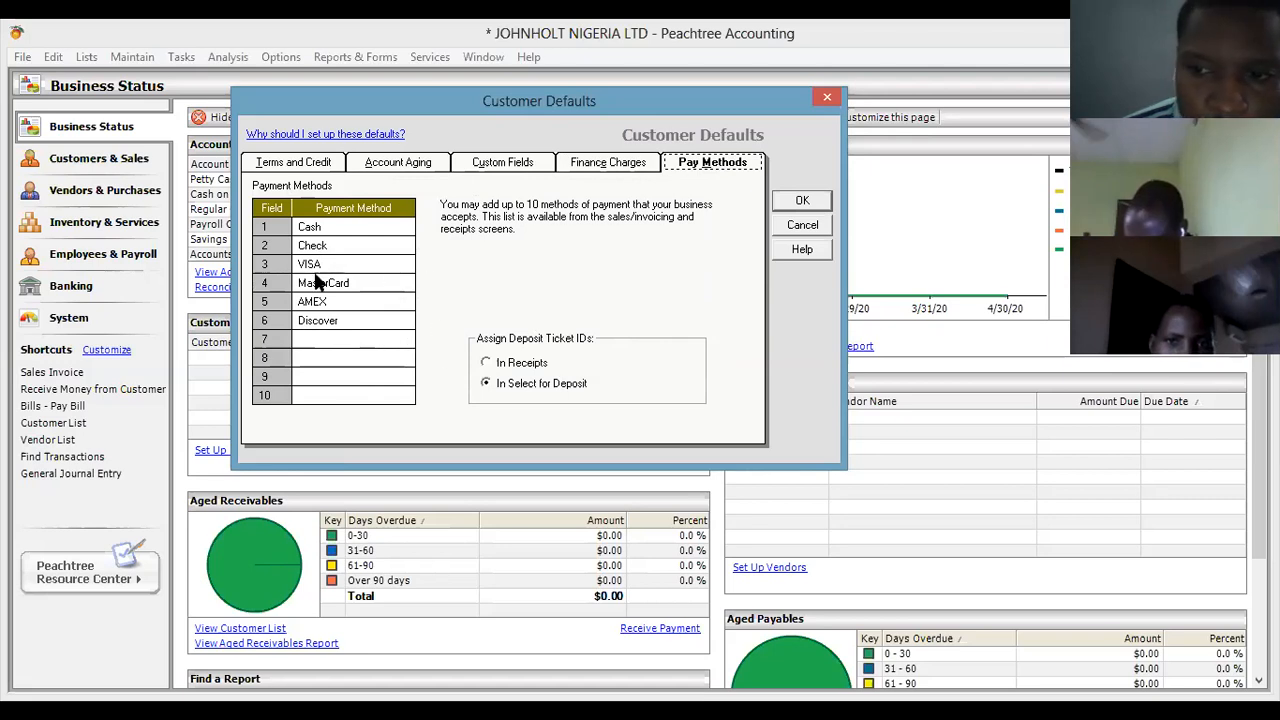
Review the Cash, Check, VISA and MasterCard entries, then enter 'Transfer' as payment method 7.
left_click(367, 338)
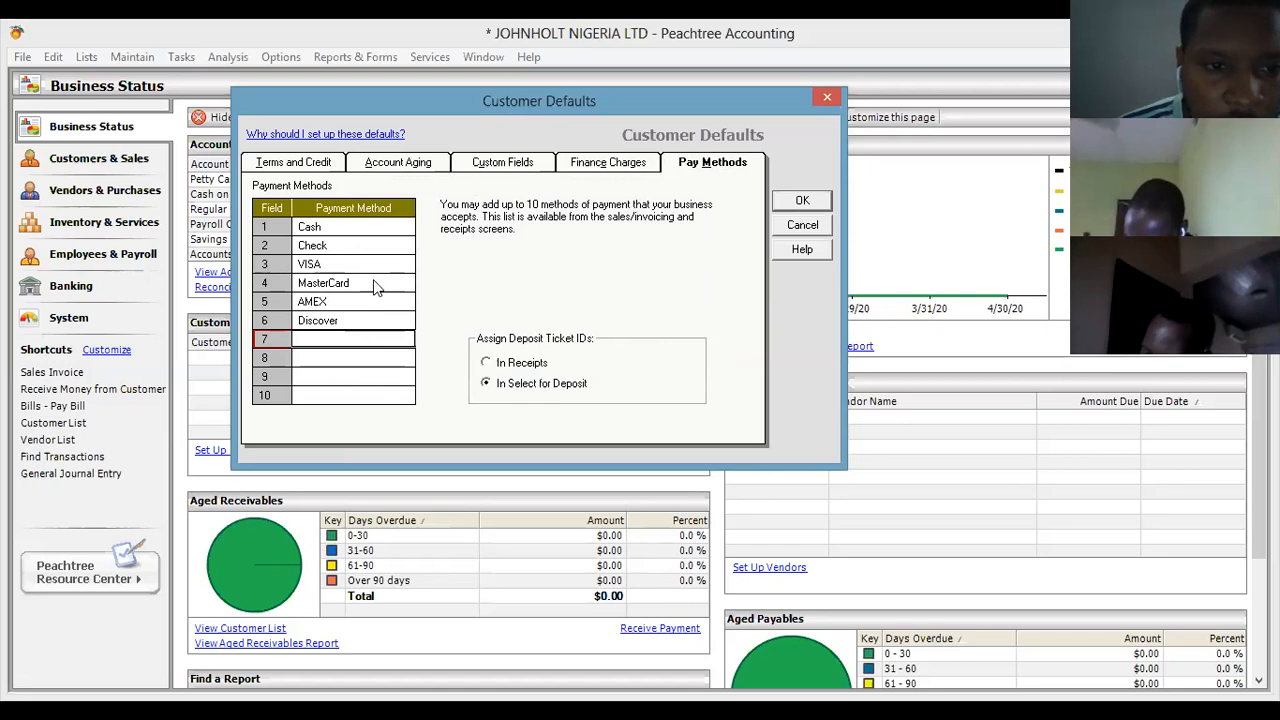
left_click(349, 226)
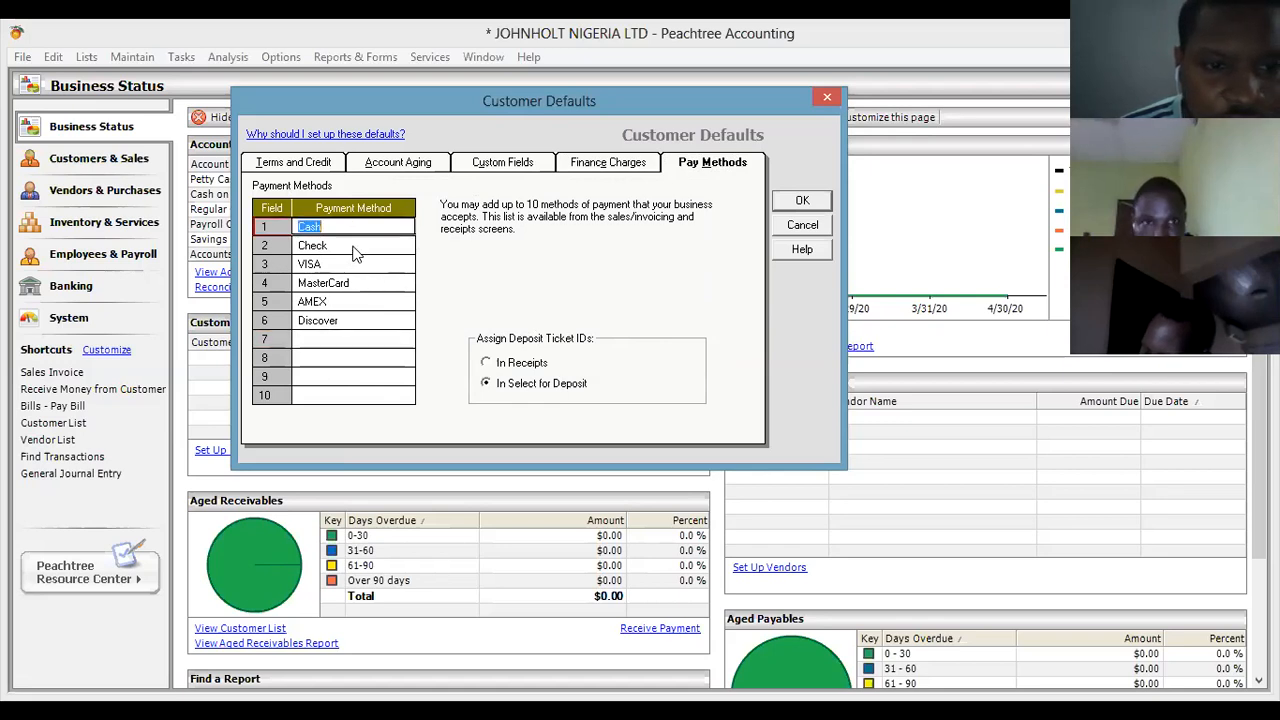
left_click(356, 247)
left_click(362, 267)
left_click(360, 284)
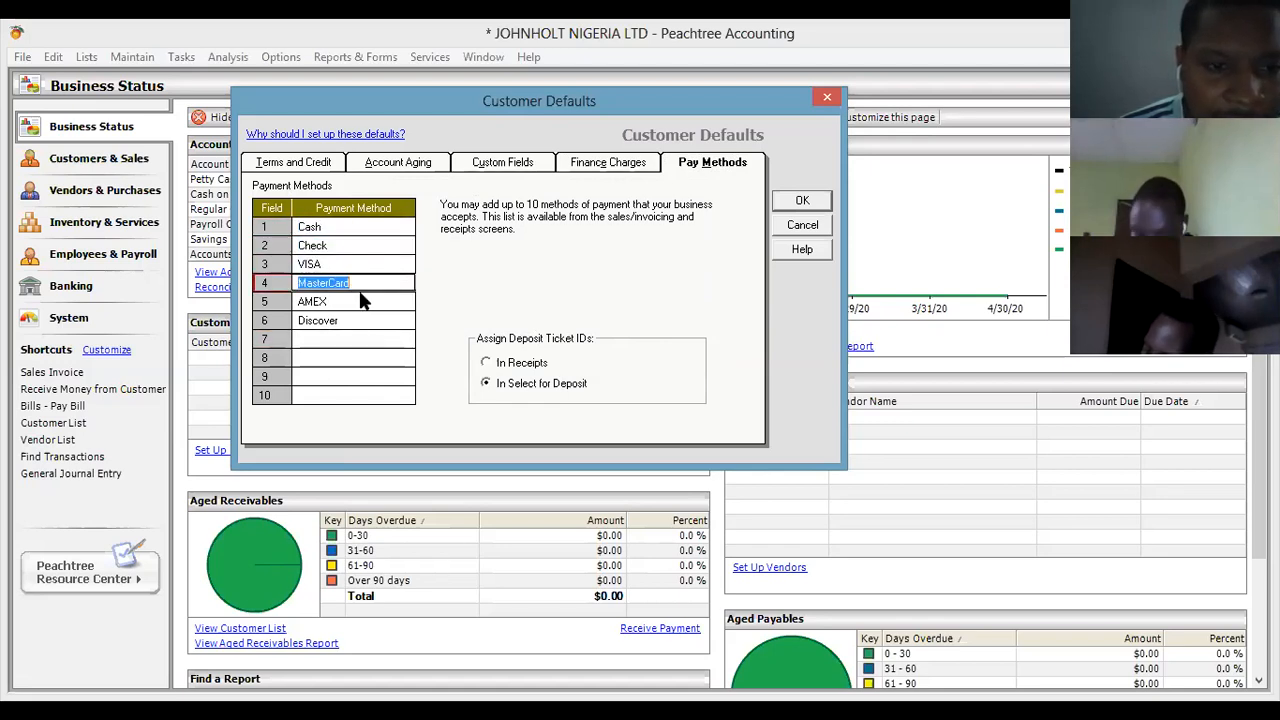
left_click(349, 343)
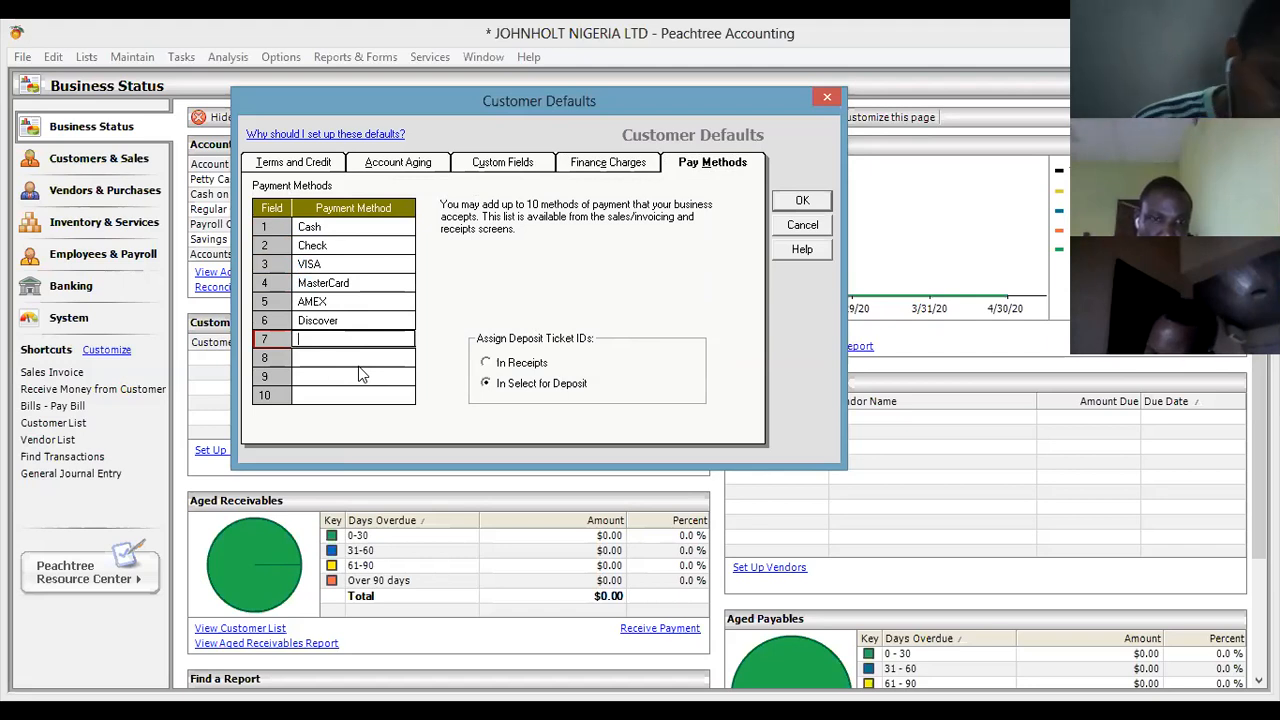
type("TRANSFE")
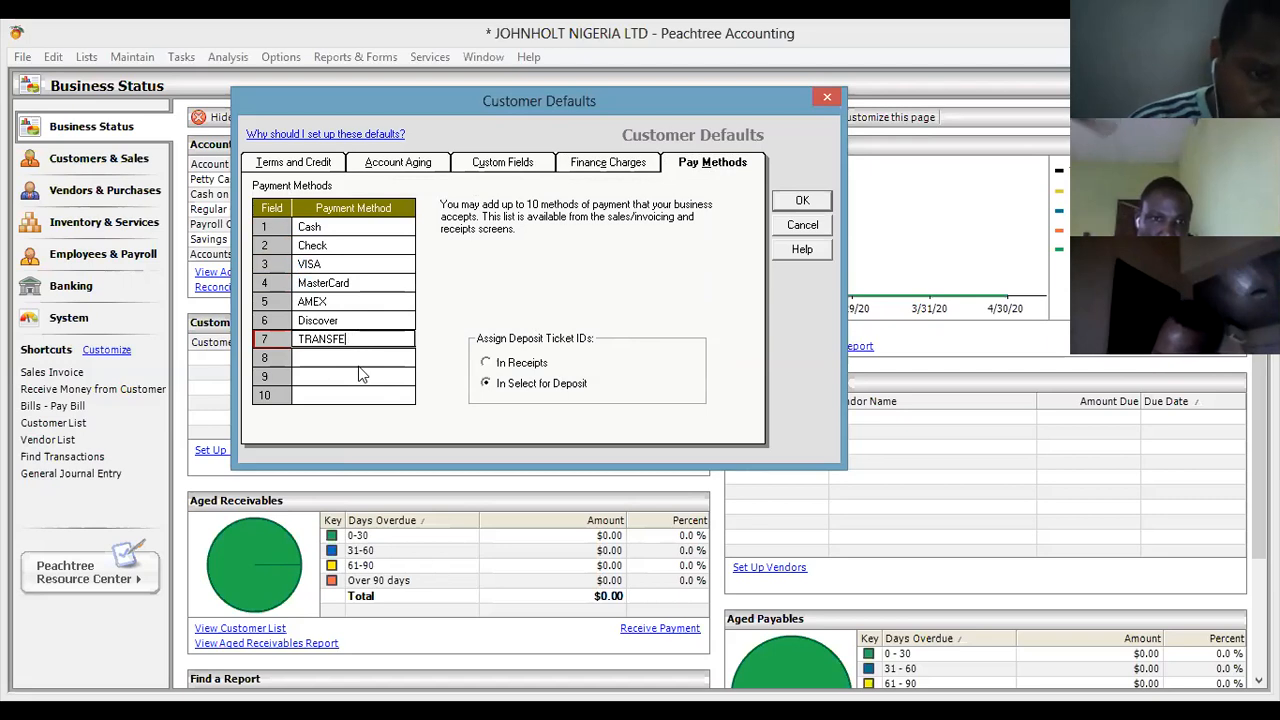
type("R")
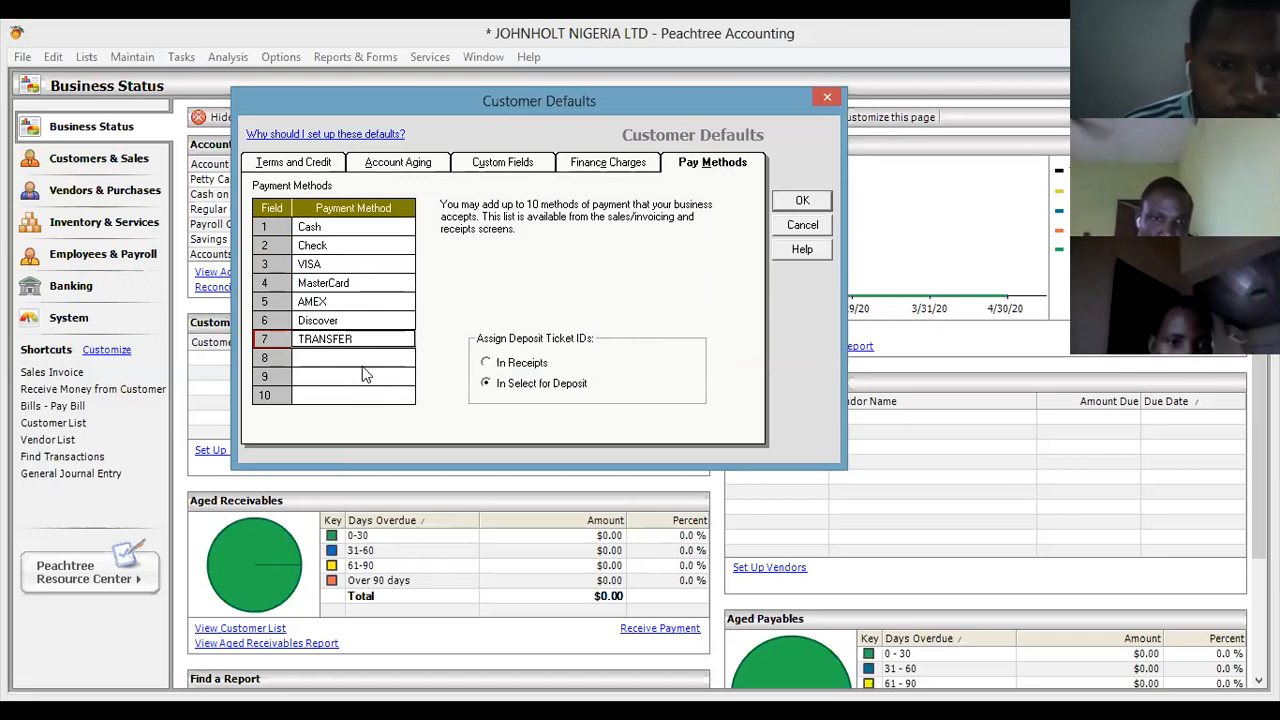
key("BackSpace")
key("BackSpace")
key("BackSpace")
key("BackSpace")
key("BackSpace")
key("BackSpace")
key("BackSpace")
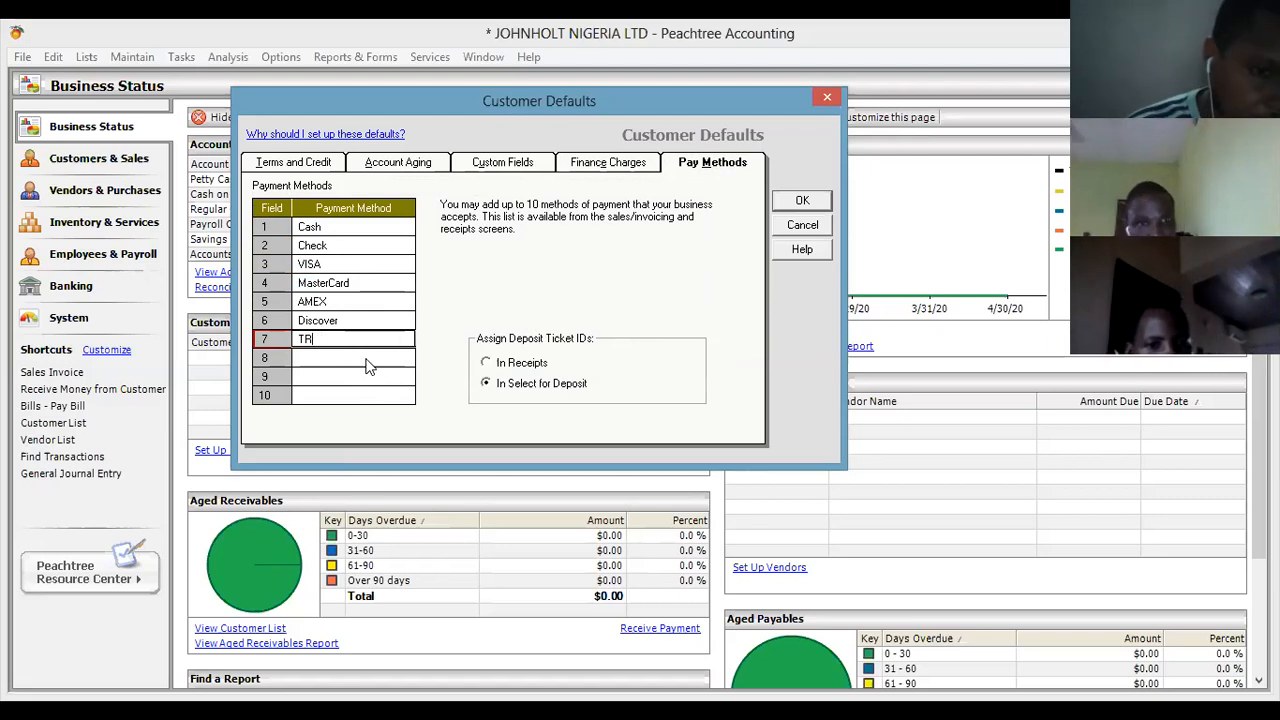
type("ransfer")
Add 'POS' as payment method 8 and save the customer defaults with OK.
left_click(371, 358)
type("POS")
left_click(383, 377)
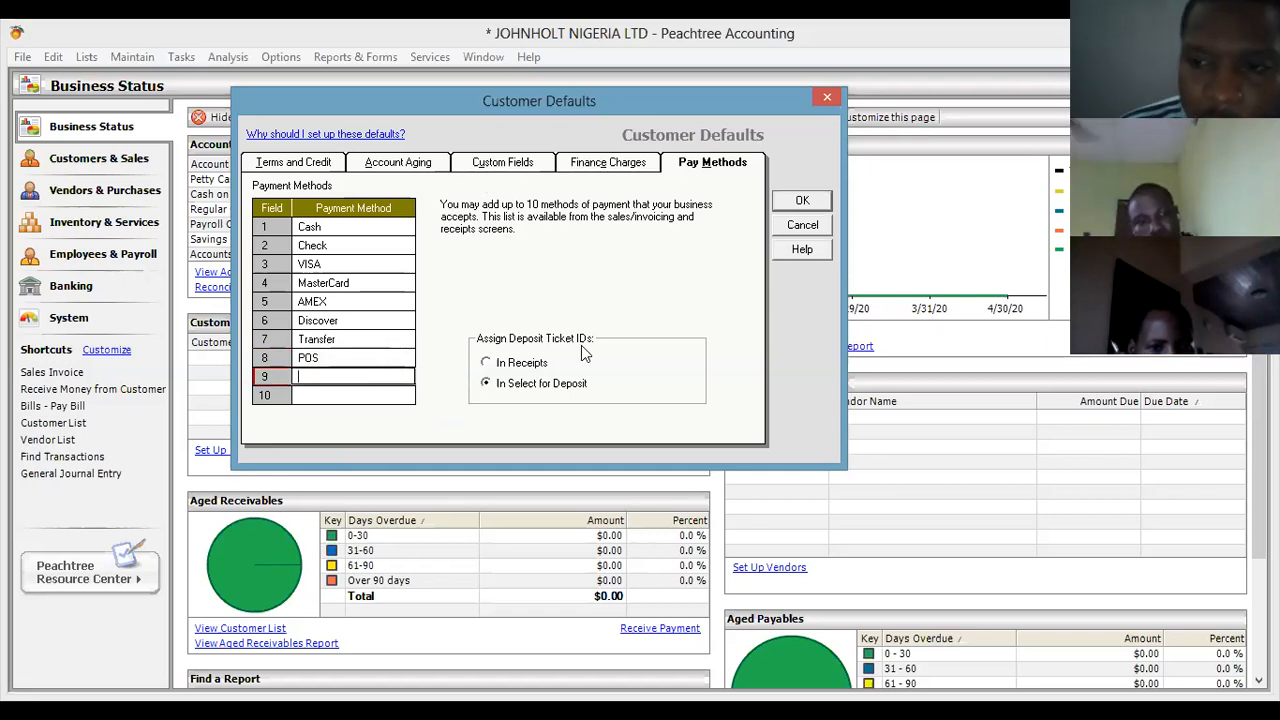
left_click(310, 165)
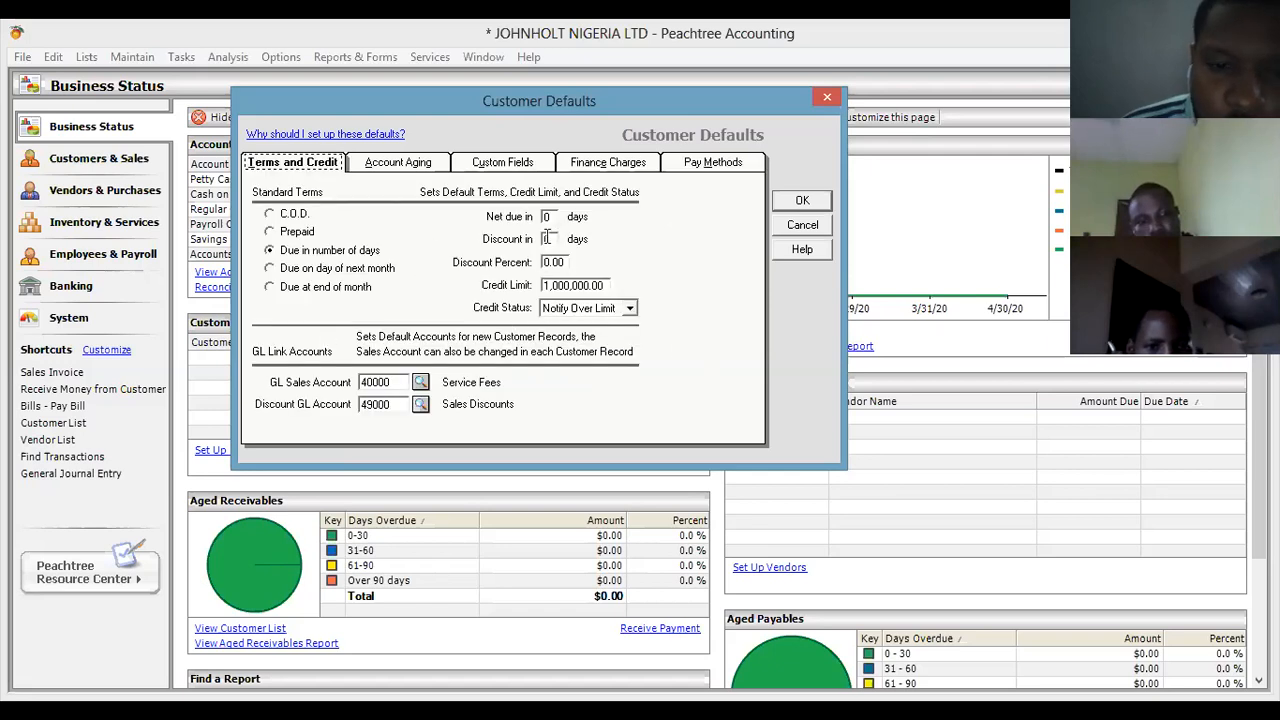
left_click(791, 204)
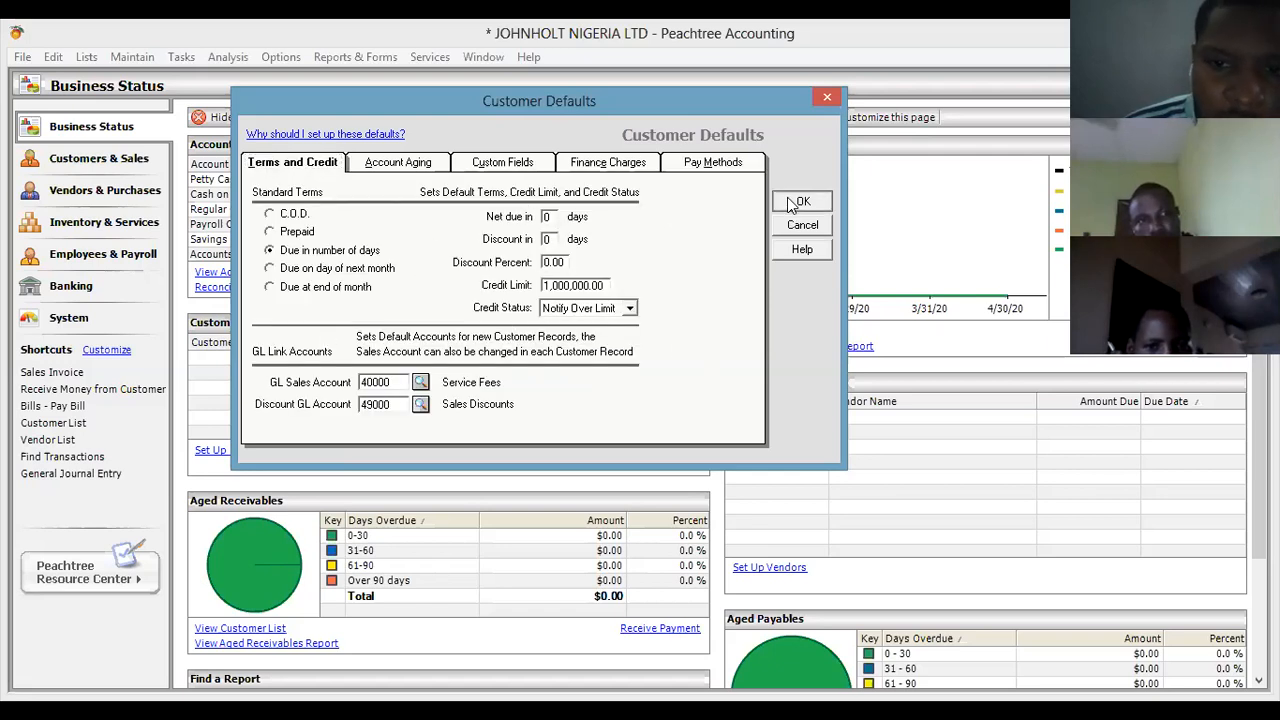
left_click(132, 57)
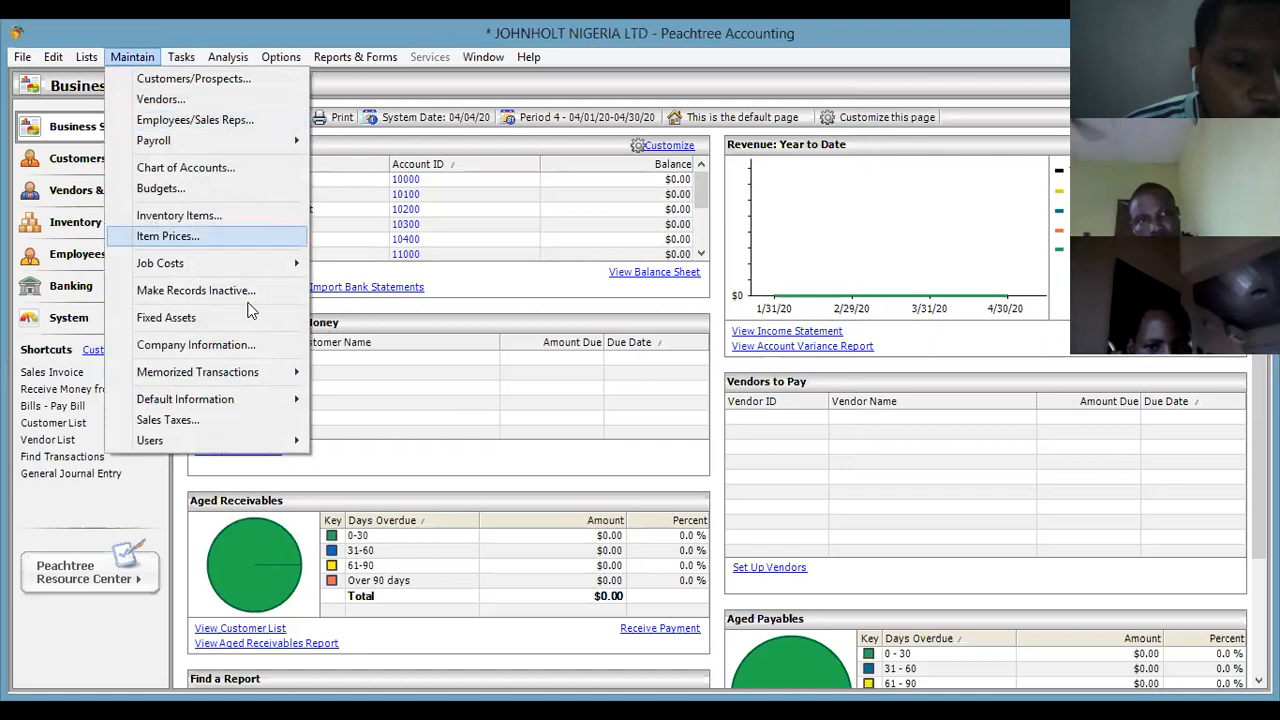
Open Vendor Defaults through Maintain > Default Information > Vendors.
mouse_move(273, 413)
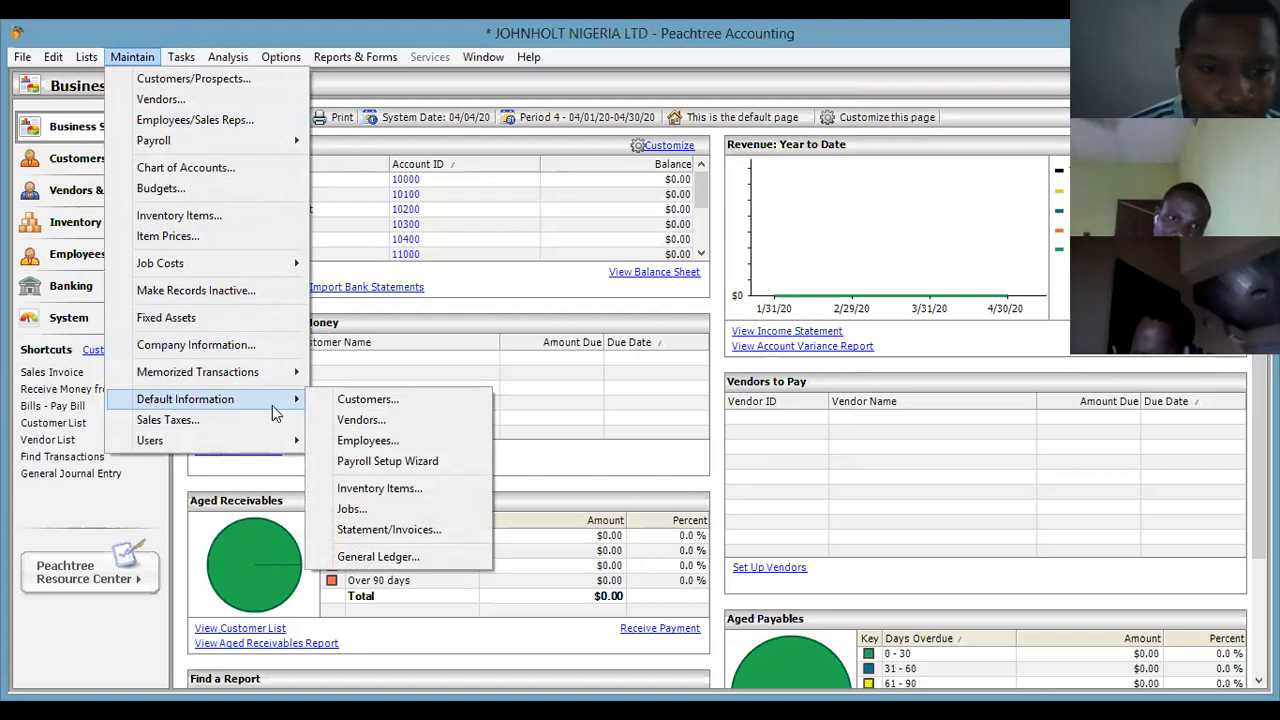
left_click(363, 421)
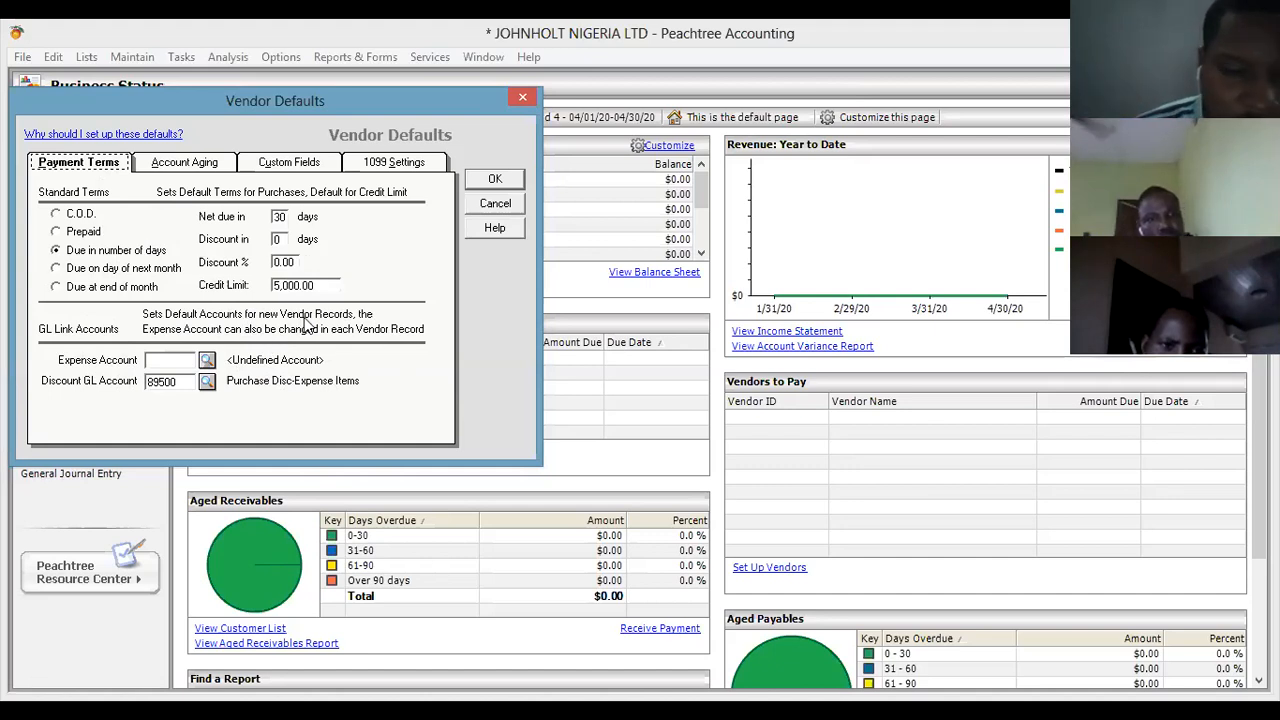
Set the vendor default expense account to 50000 Cost of Goods Sold #1.
left_click(205, 362)
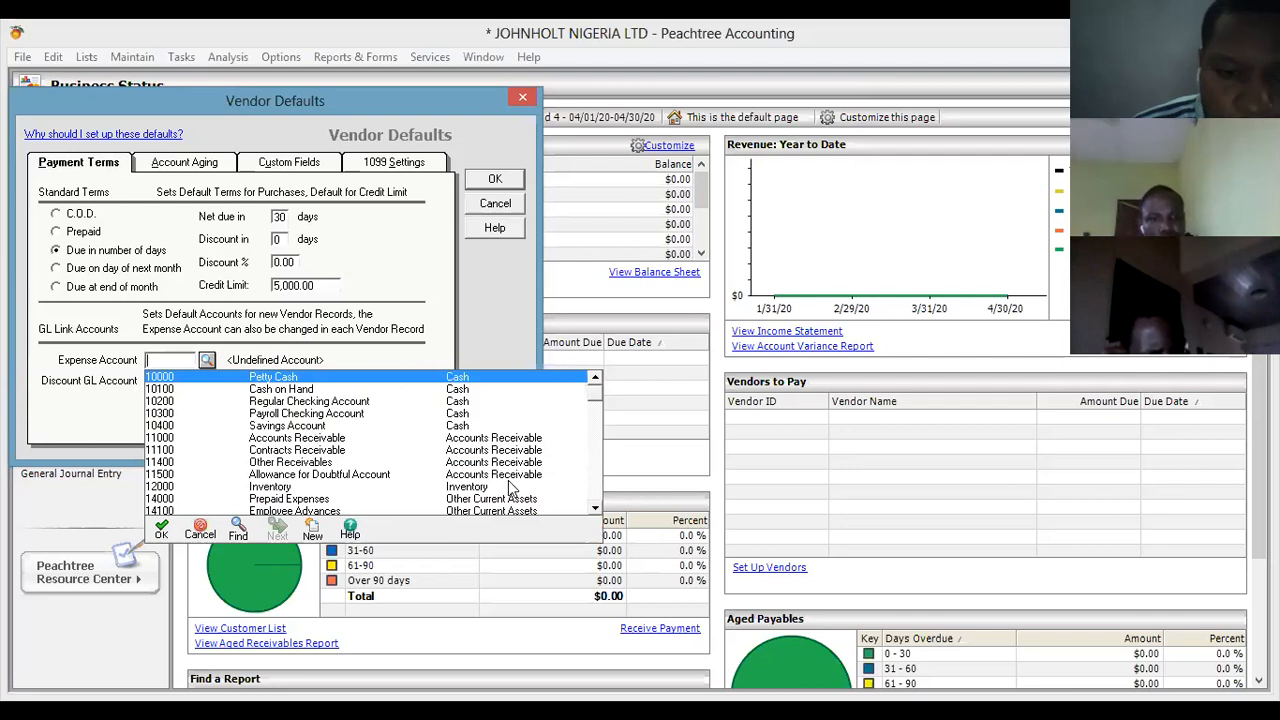
left_click(595, 510)
left_click_drag(595, 510, 595, 510)
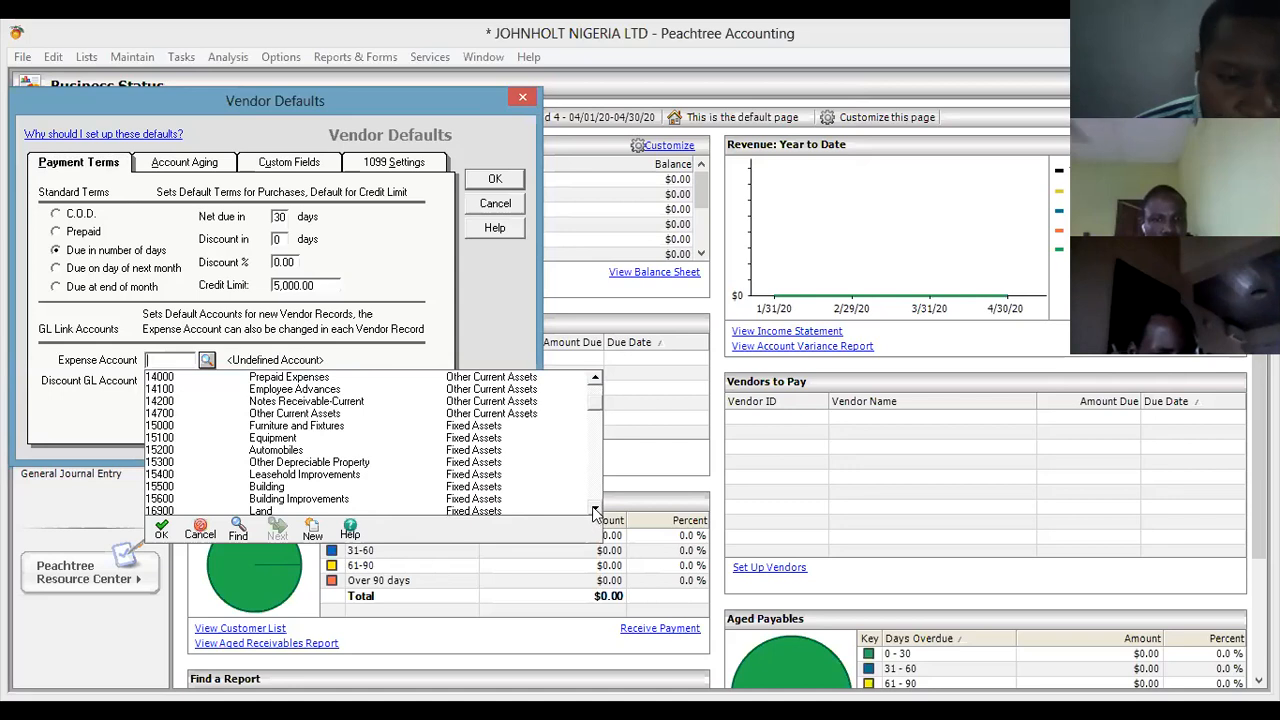
left_click_drag(595, 510, 595, 510)
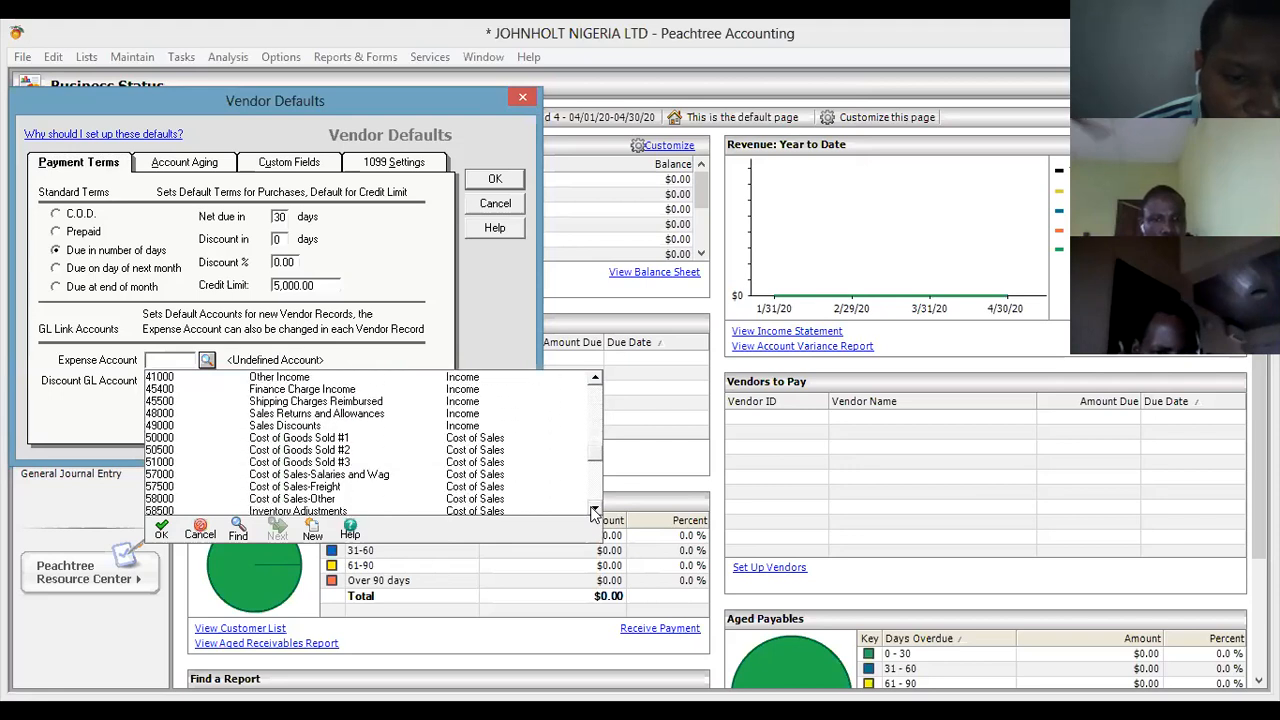
left_click(308, 443)
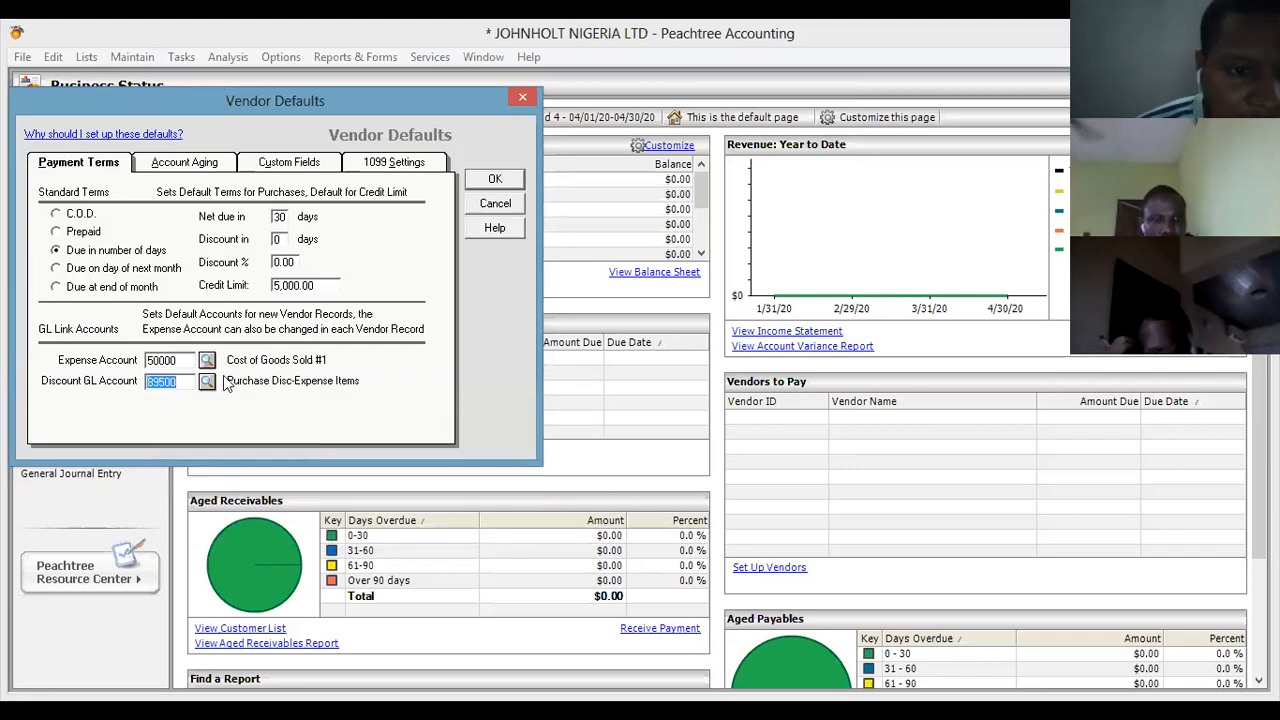
Review vendor Account Aging, Custom Fields and 1099 Settings, then return to Payment Terms and click OK.
left_click(183, 164)
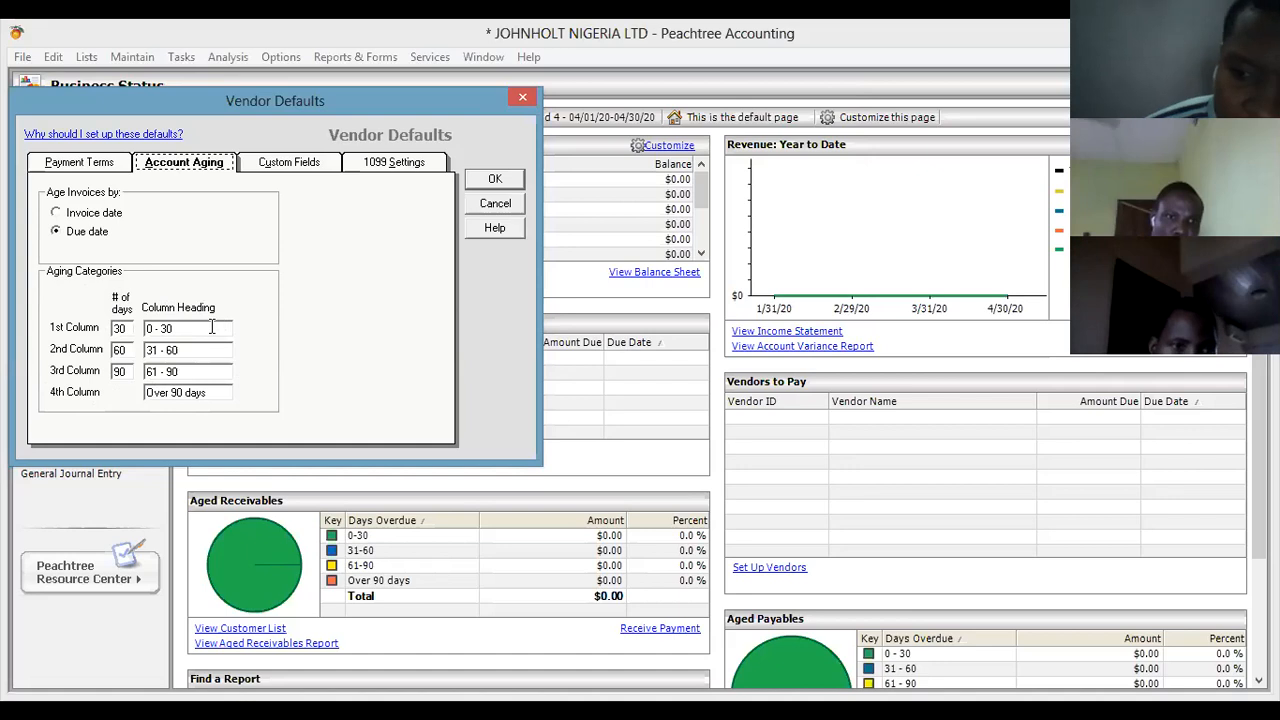
left_click(278, 163)
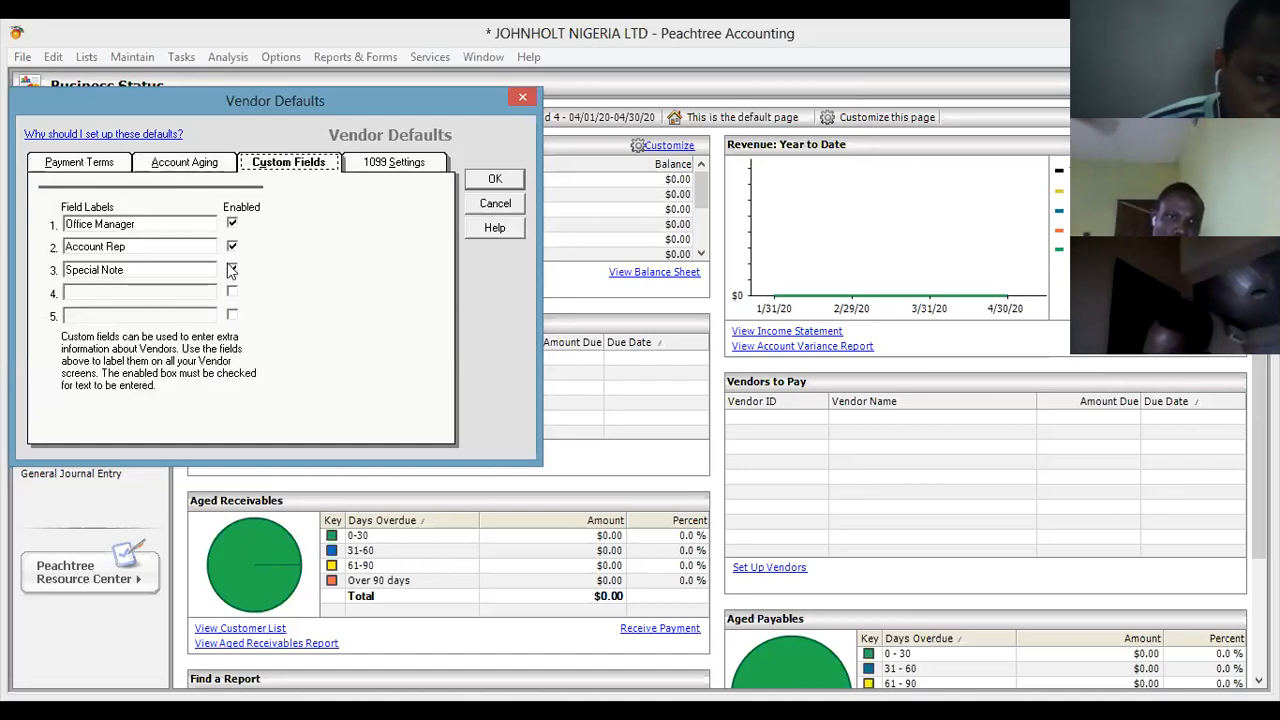
left_click(362, 166)
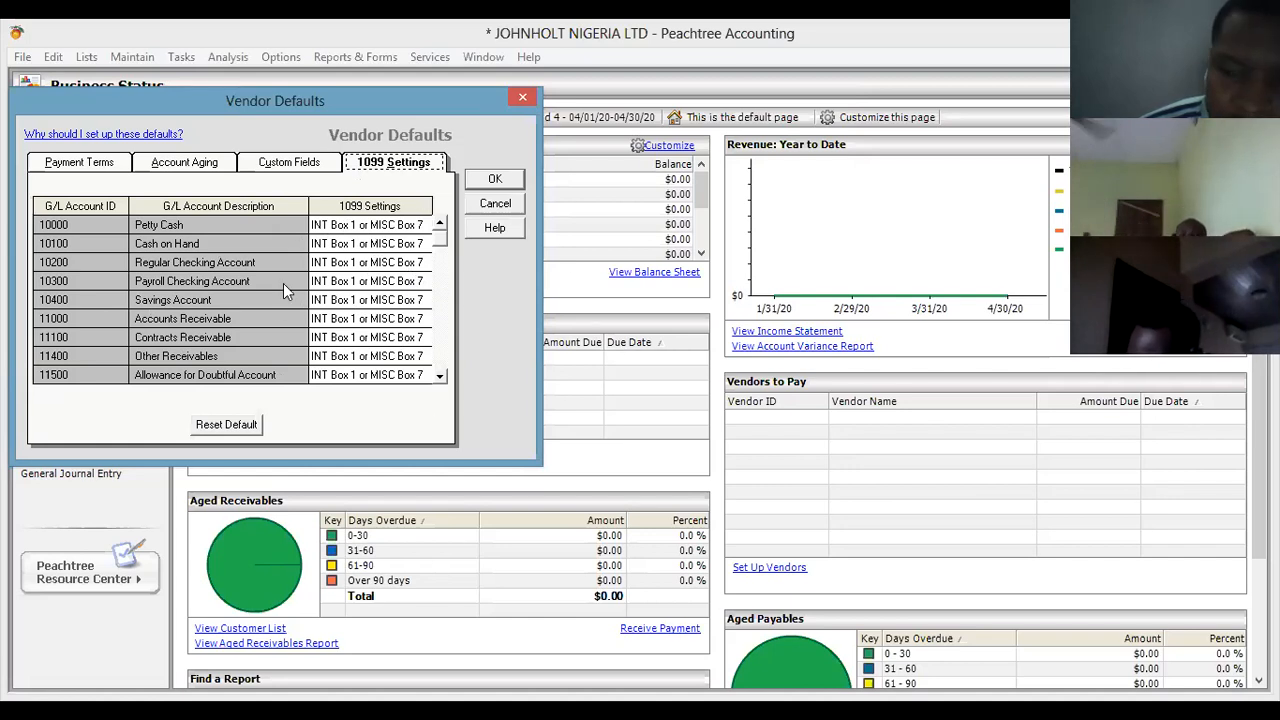
left_click(86, 165)
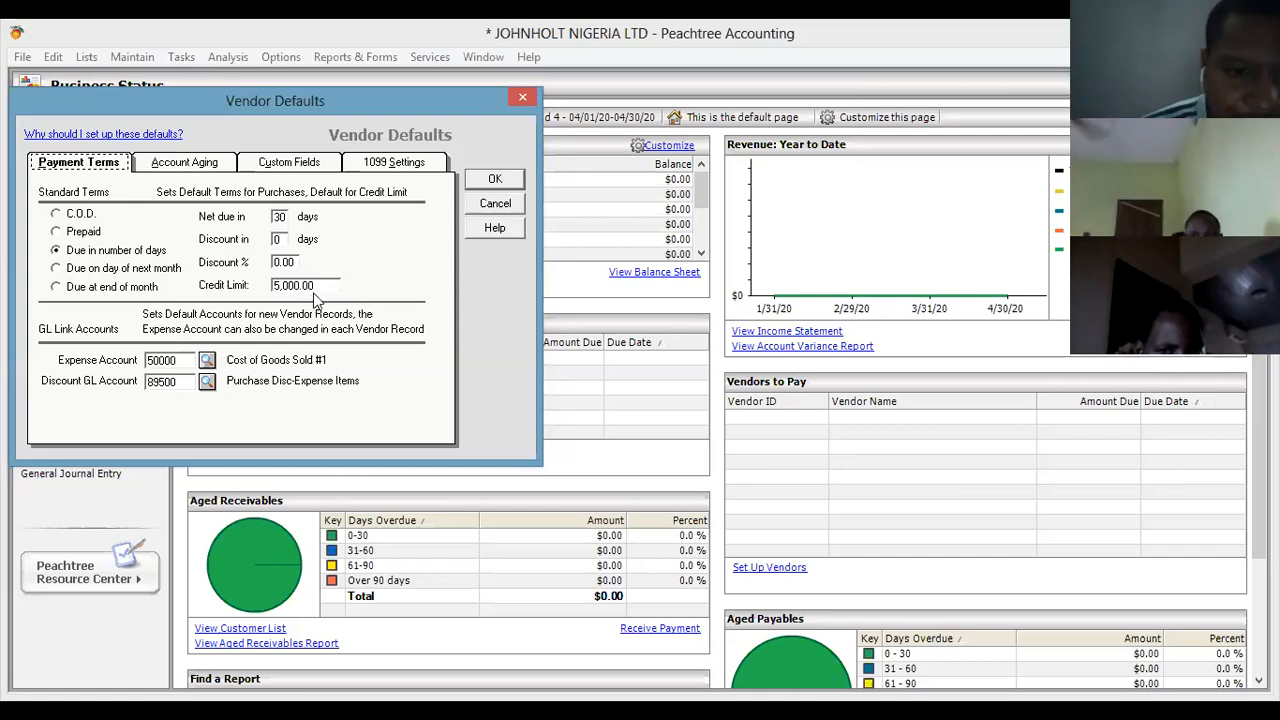
left_click(506, 178)
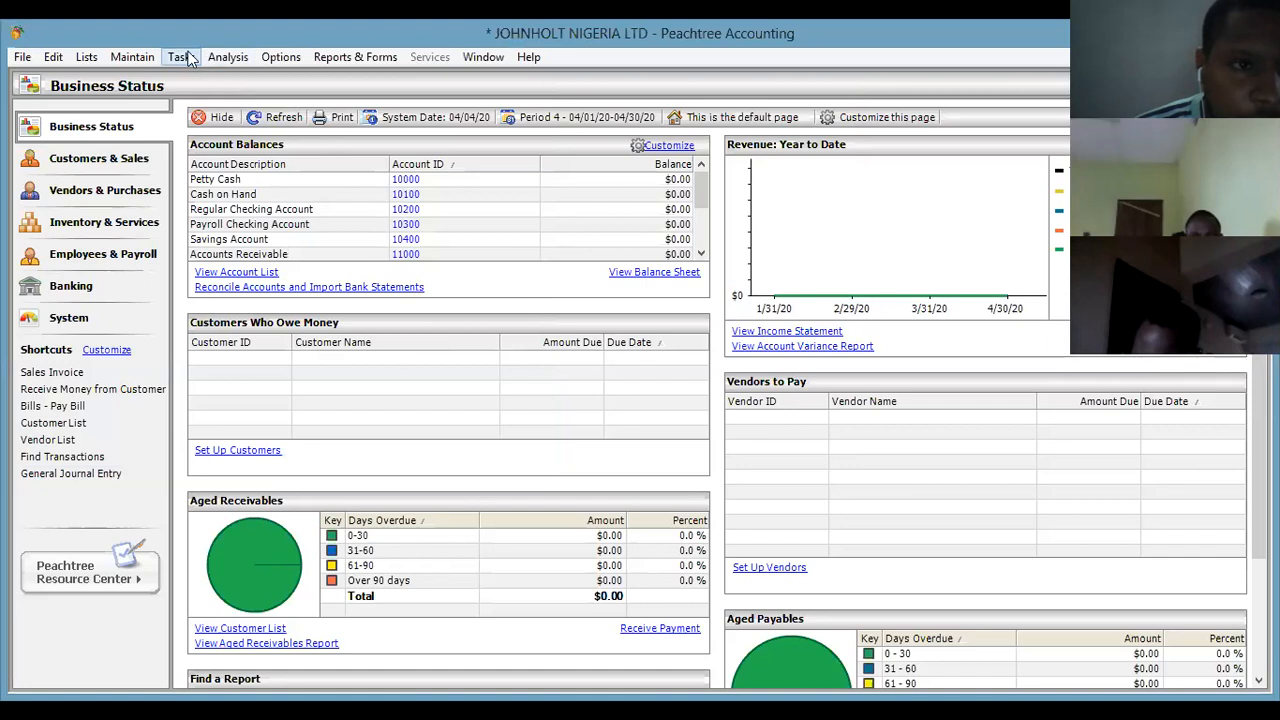
Choose Maintain > Default Information > Employees, which prompts for the Payroll Setup Wizard.
left_click(181, 57)
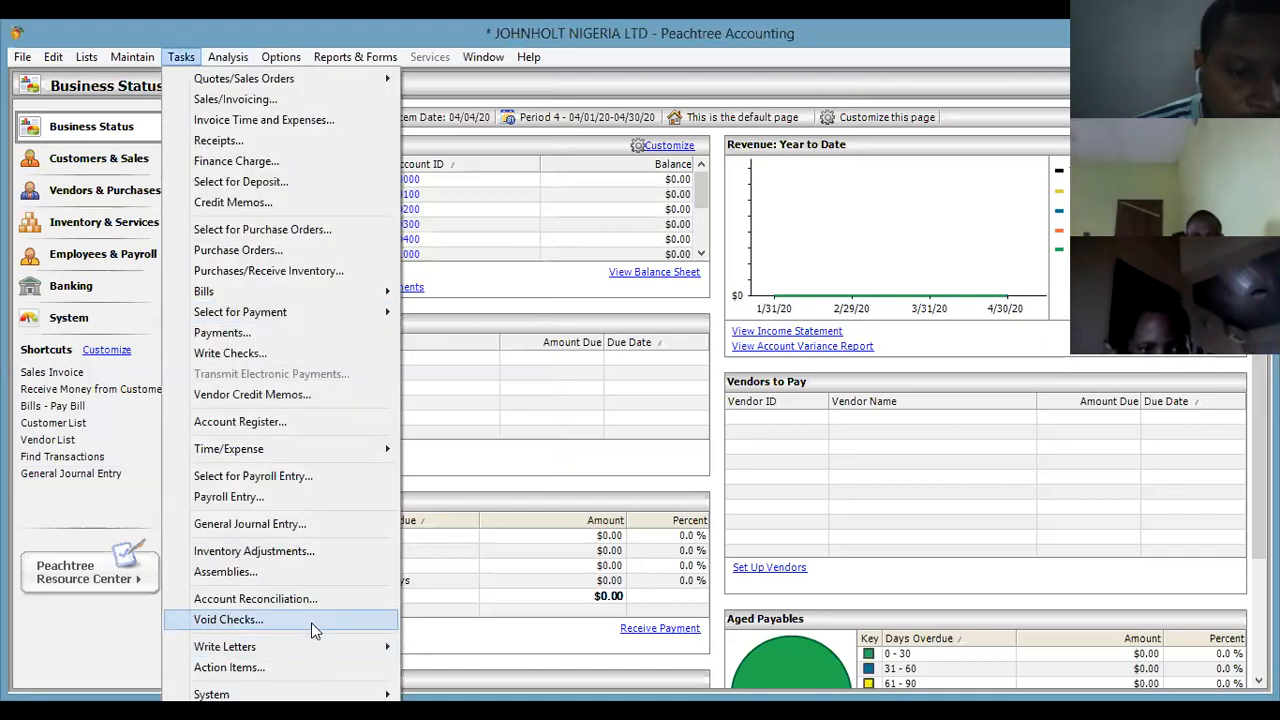
mouse_move(132, 57)
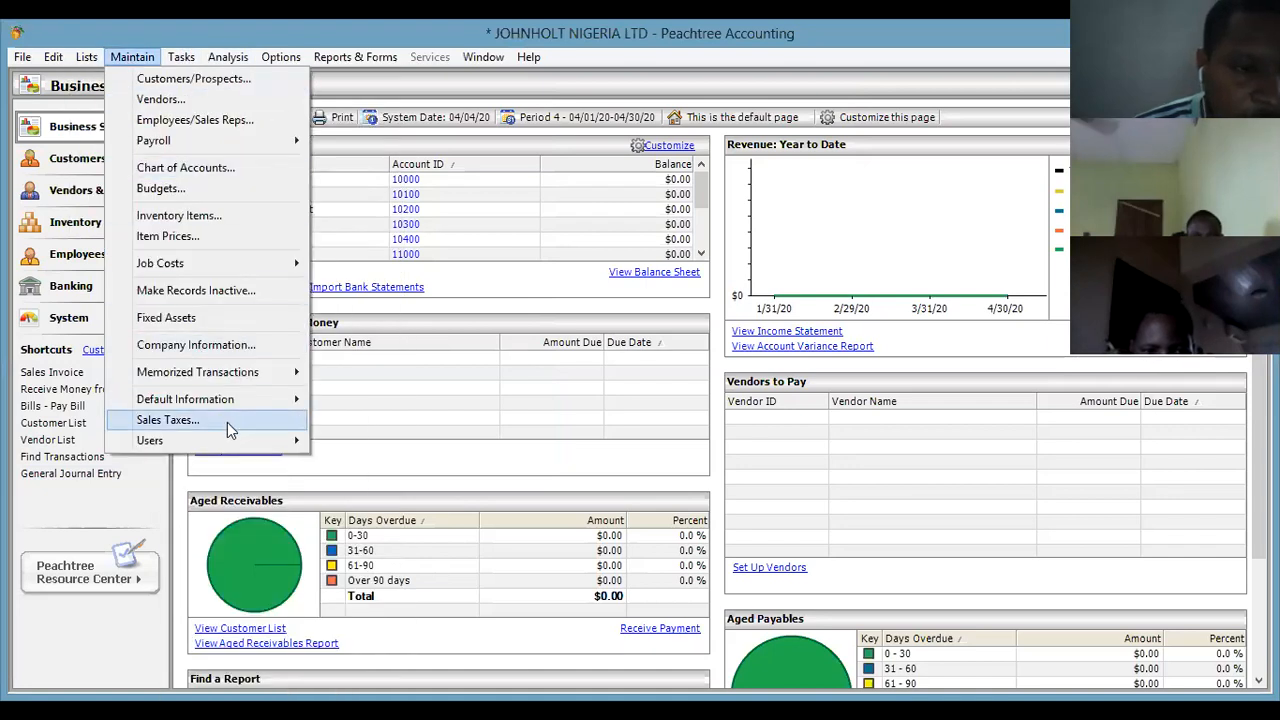
mouse_move(223, 396)
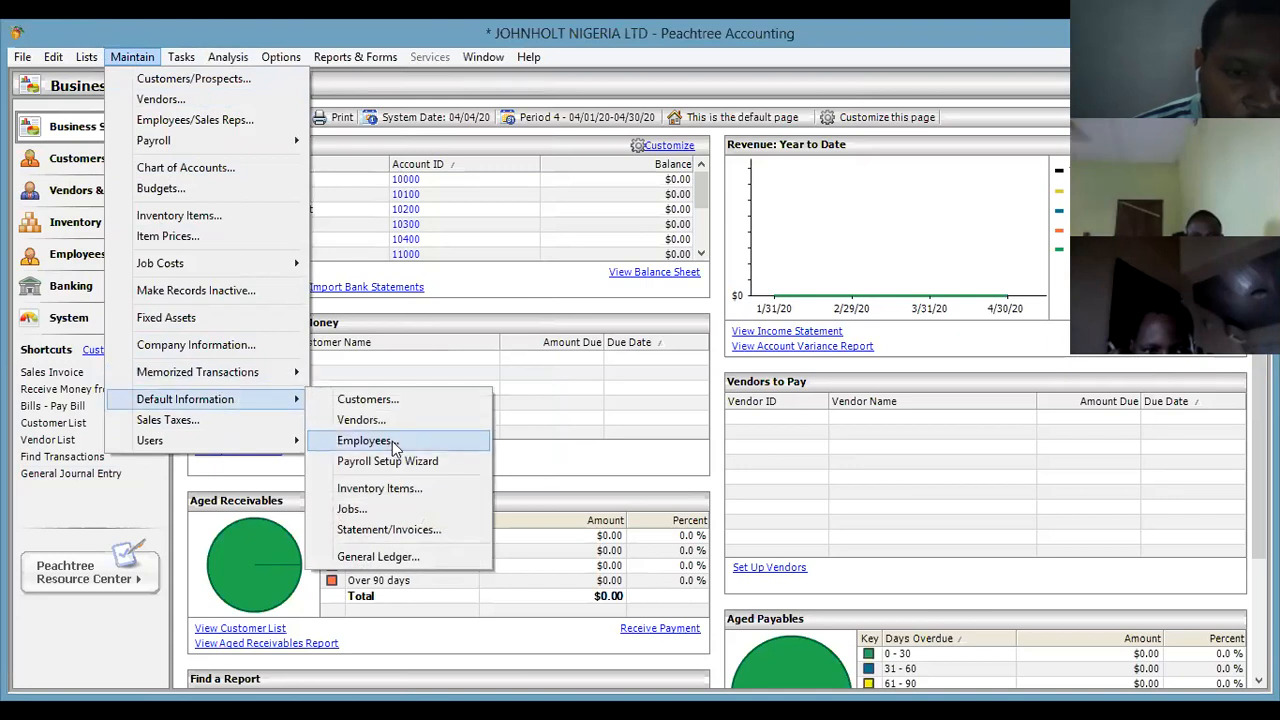
left_click(393, 442)
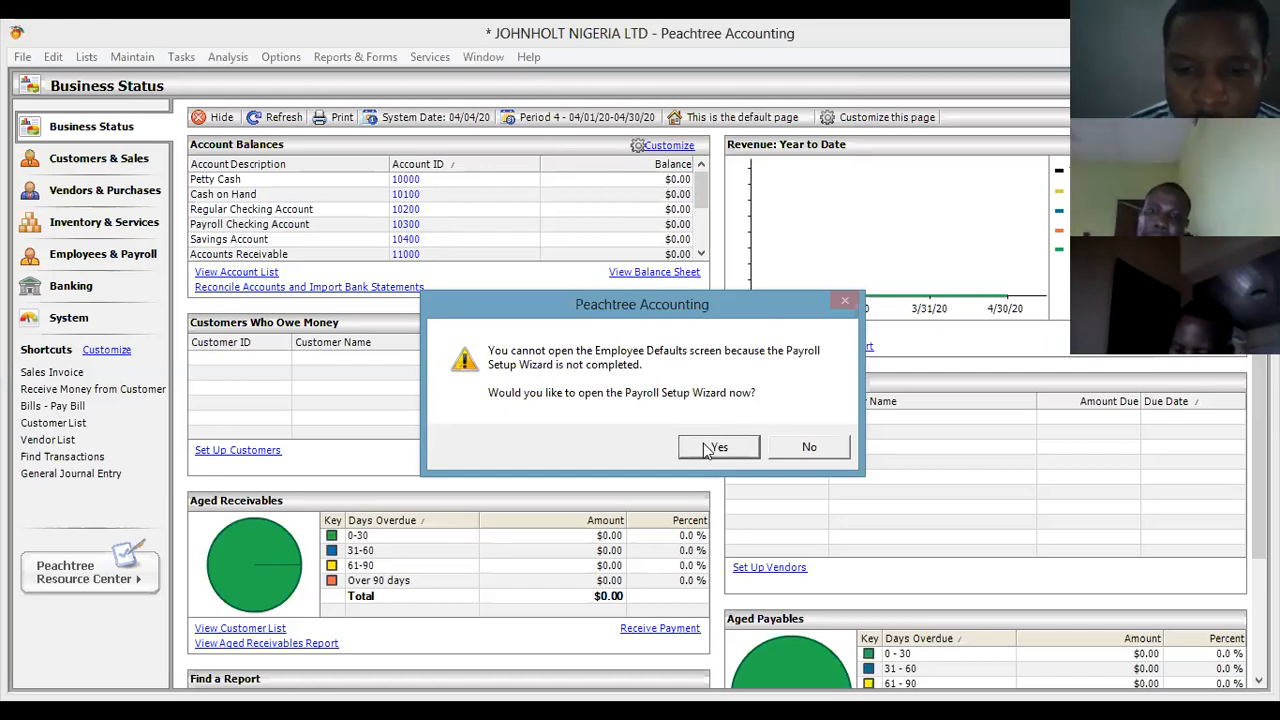
Start the Payroll Setup Wizard and choose to handle payroll in-house yourself.
left_click(718, 449)
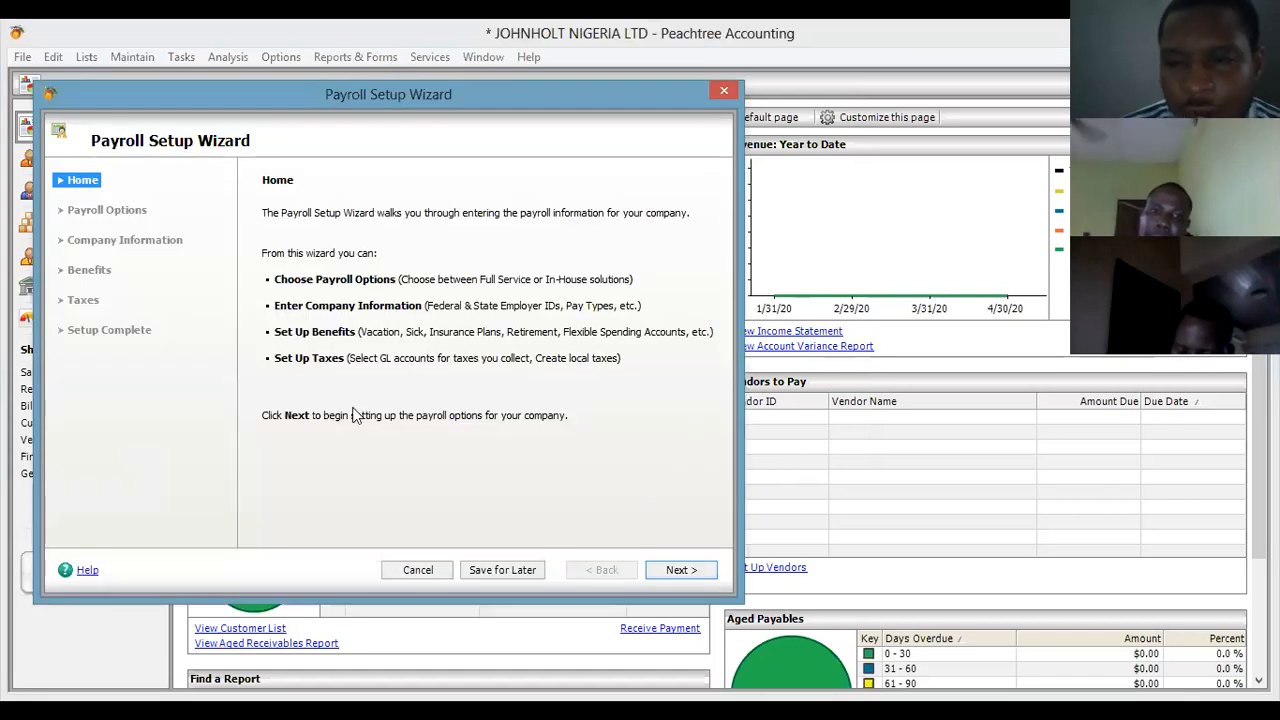
left_click(670, 572)
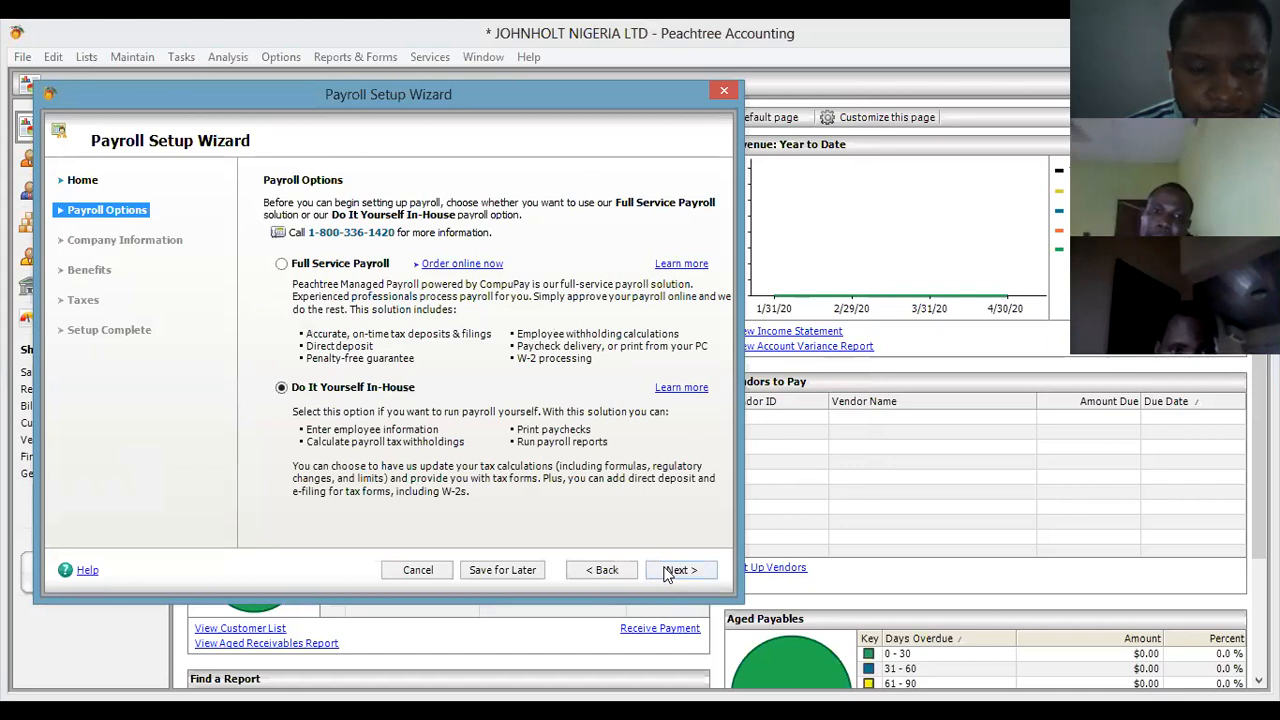
left_click(668, 572)
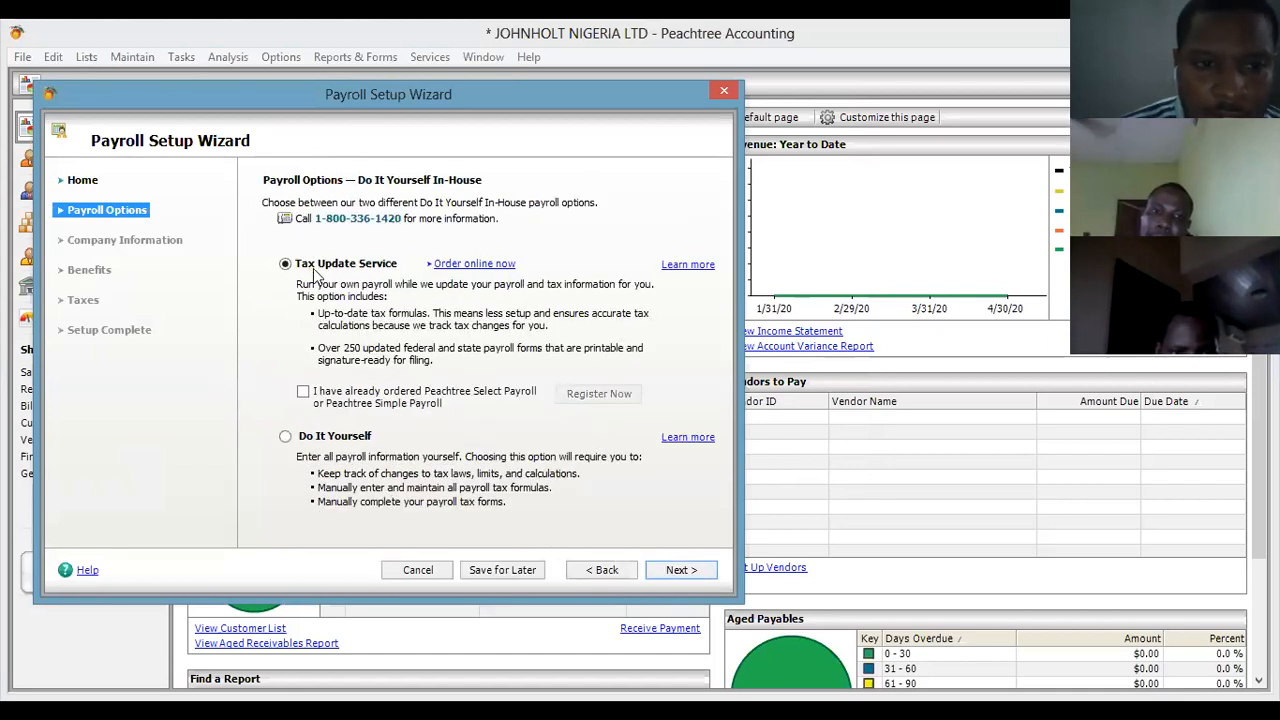
left_click(351, 440)
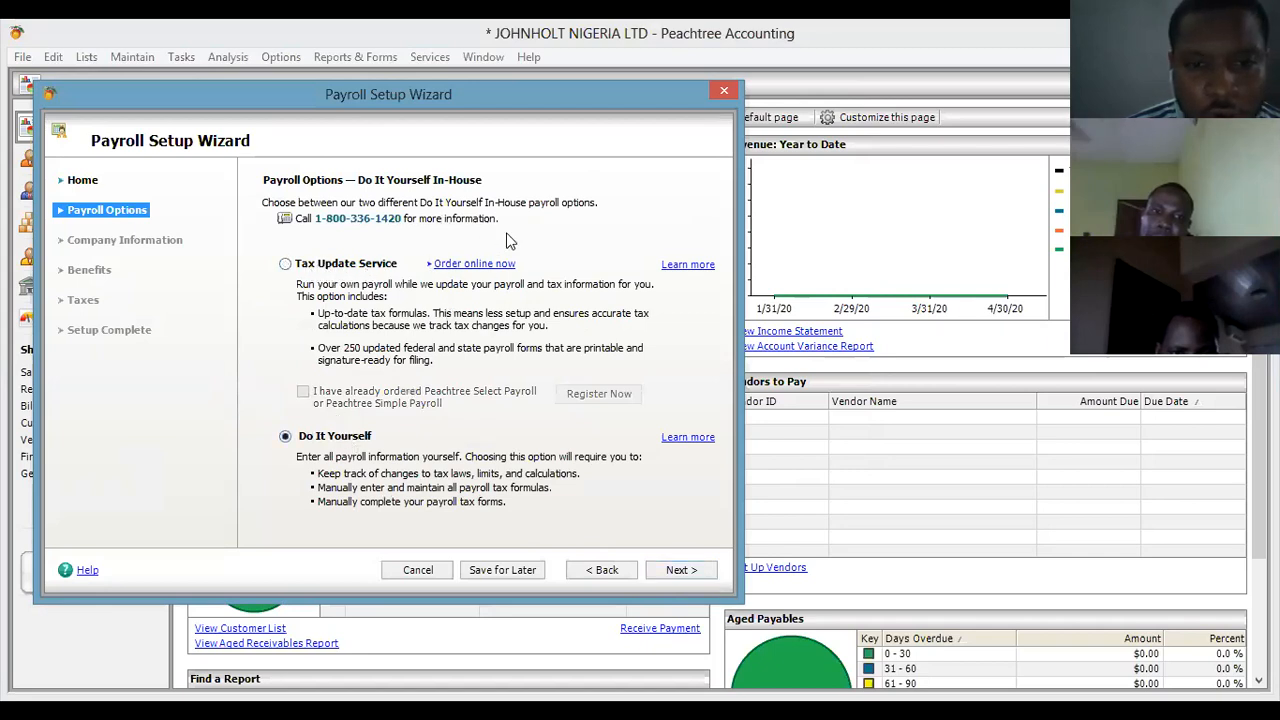
left_click(684, 570)
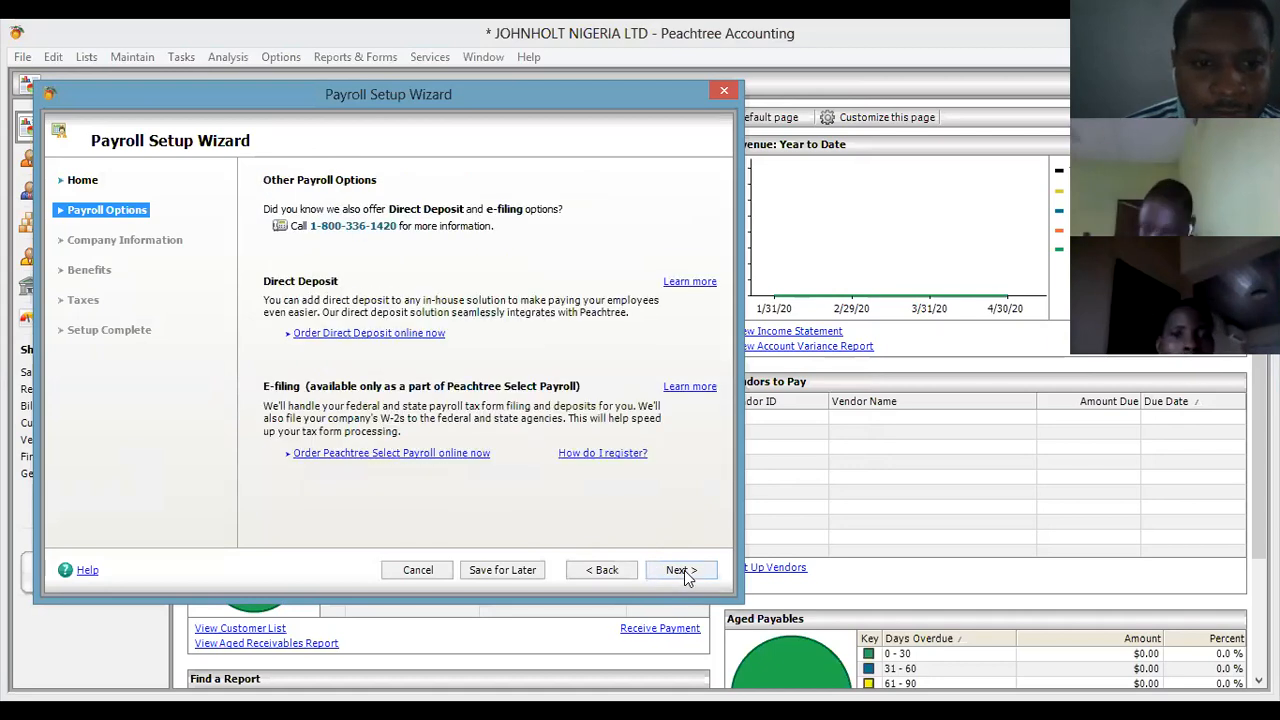
Continue through company info, pay types, no benefits and default tax accounts, then Finish.
left_click(684, 570)
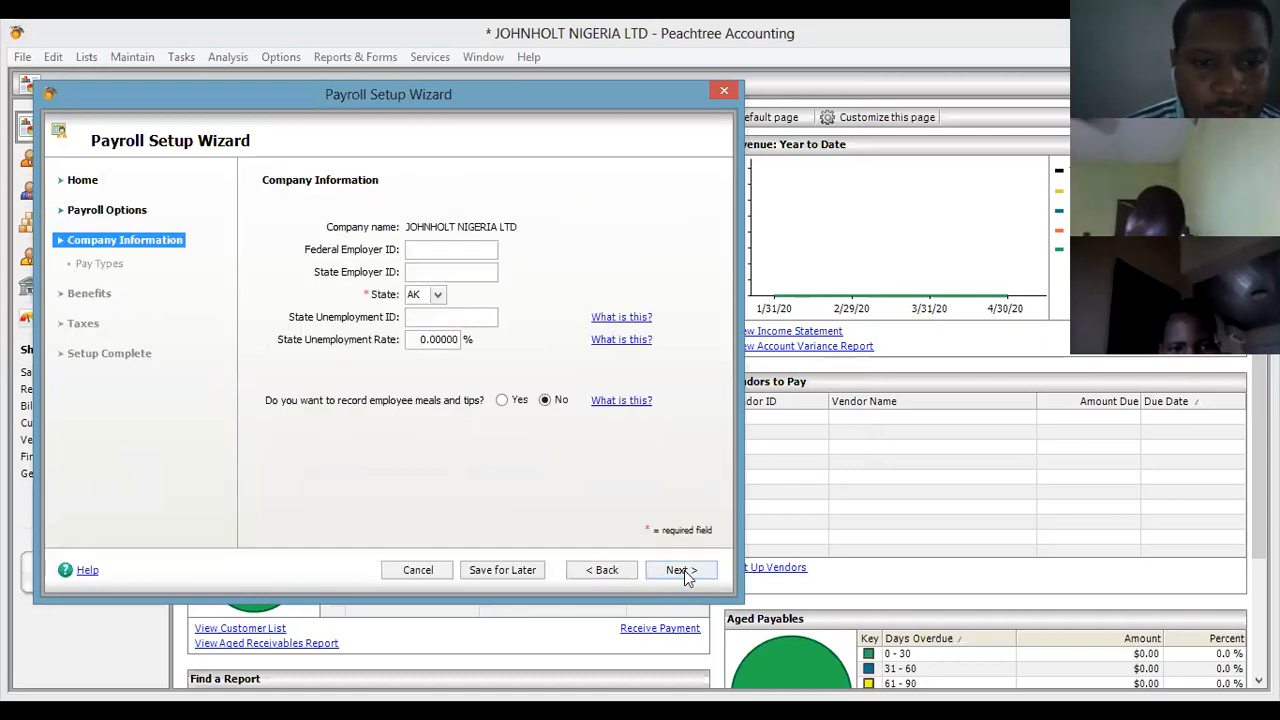
left_click(682, 570)
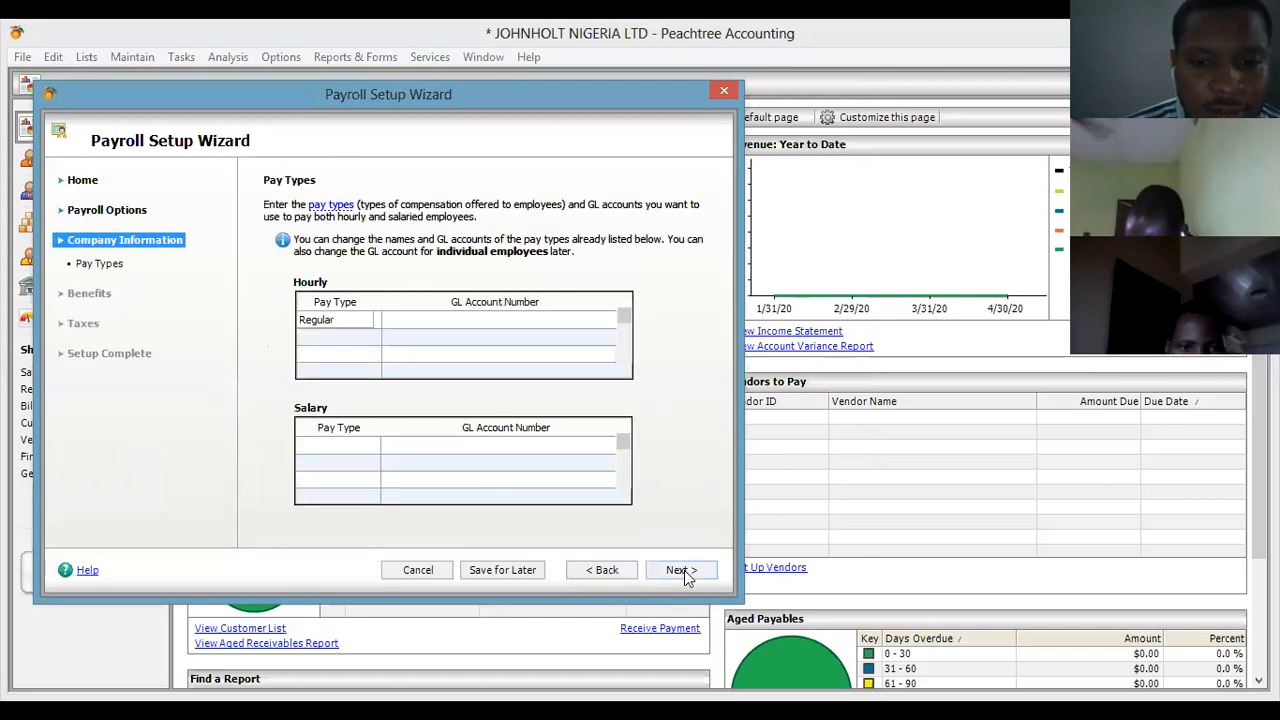
left_click(683, 571)
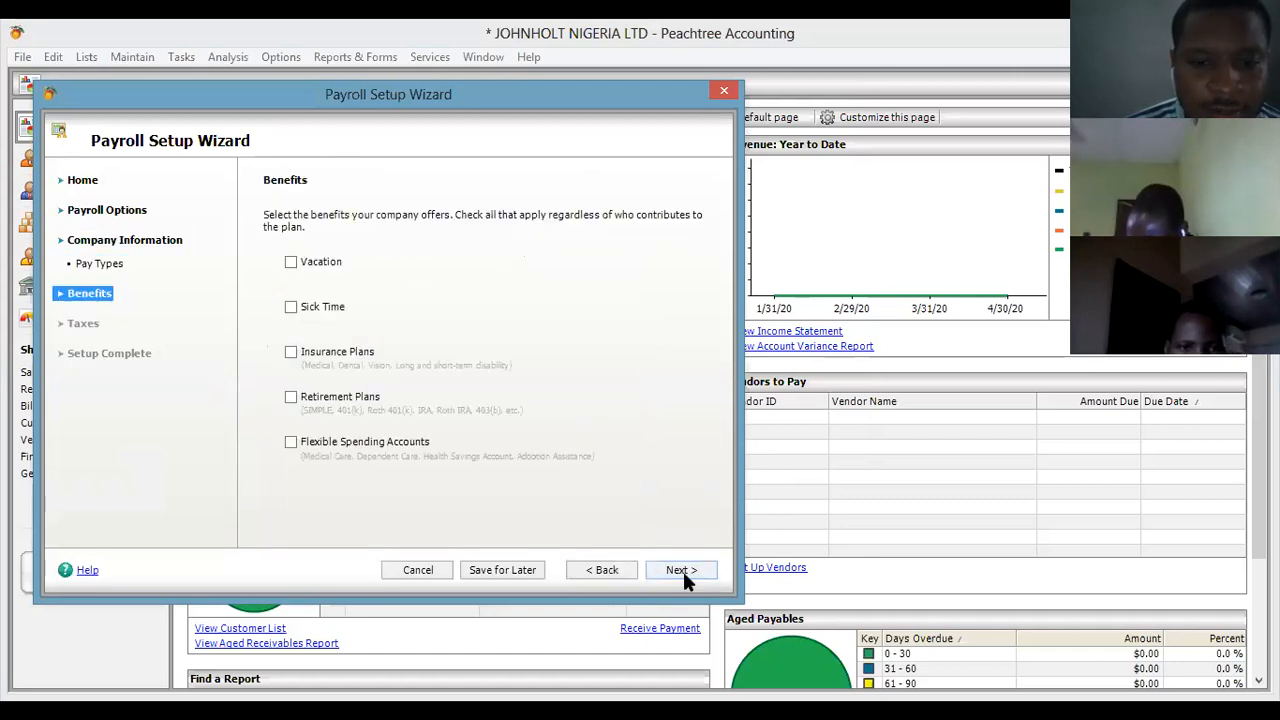
left_click(684, 574)
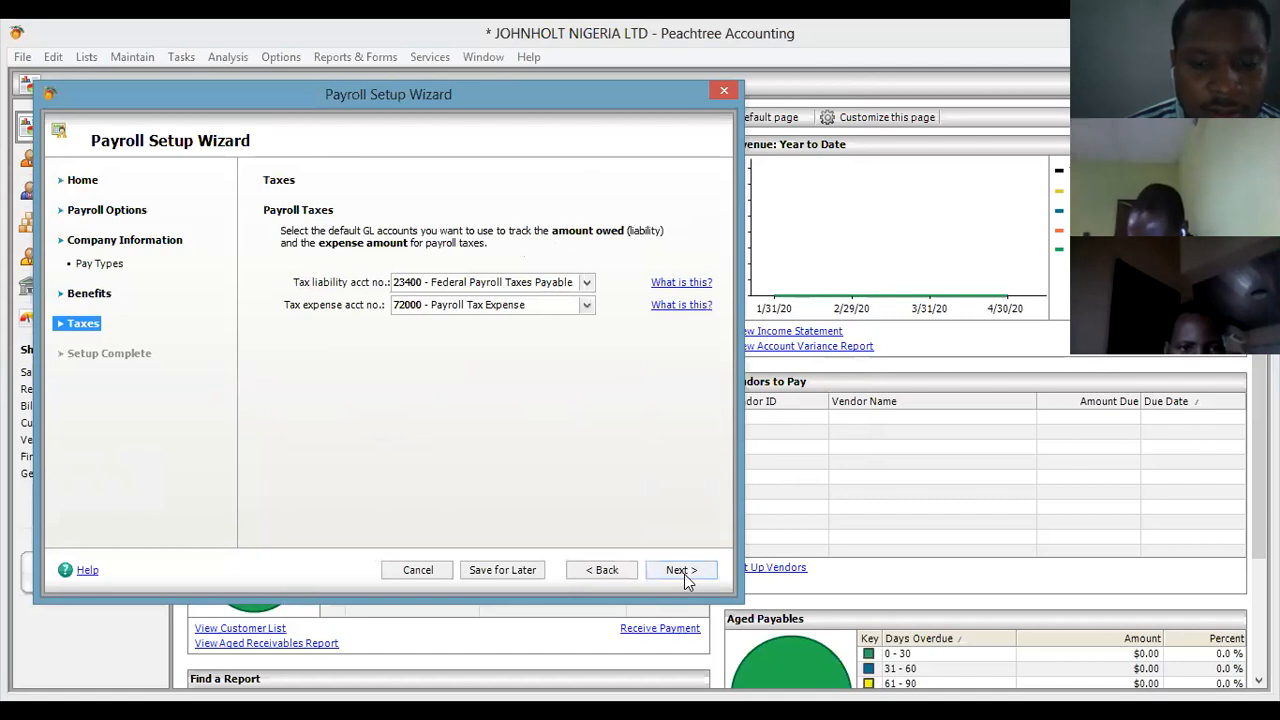
left_click(686, 574)
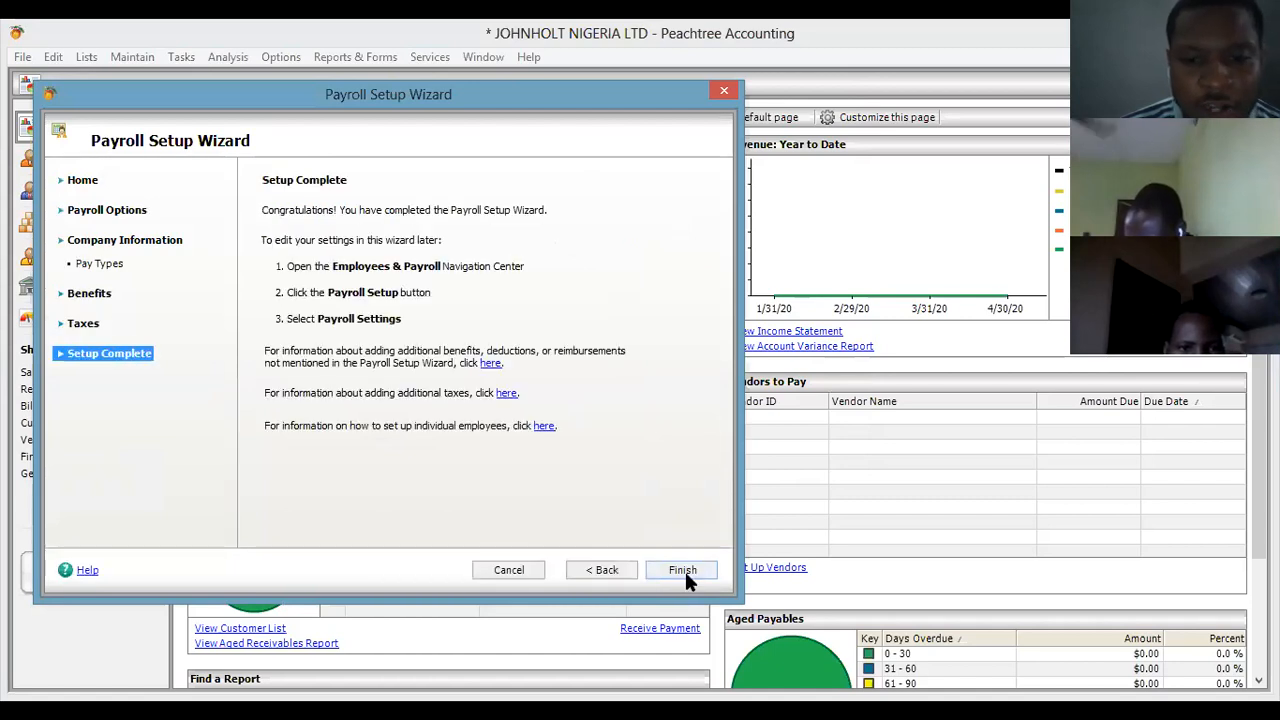
left_click(682, 570)
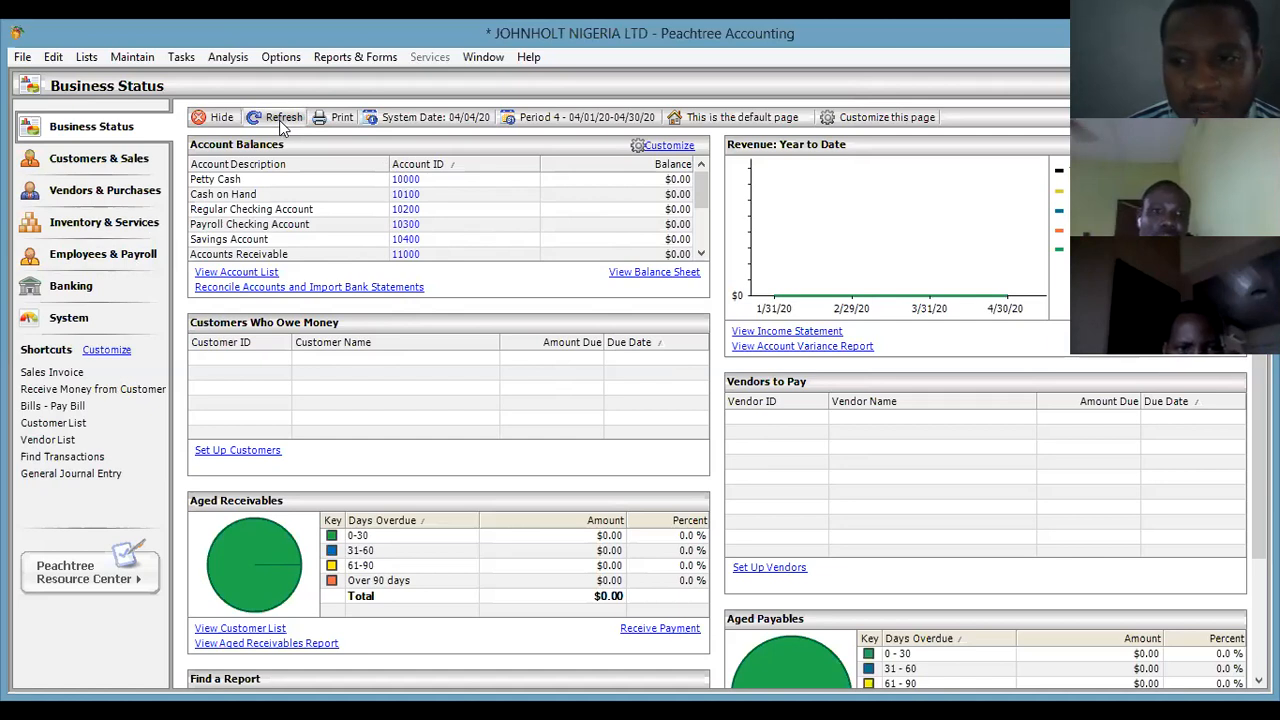
Refresh Business Status and open Maintain > Default Information > Inventory Items.
left_click(279, 120)
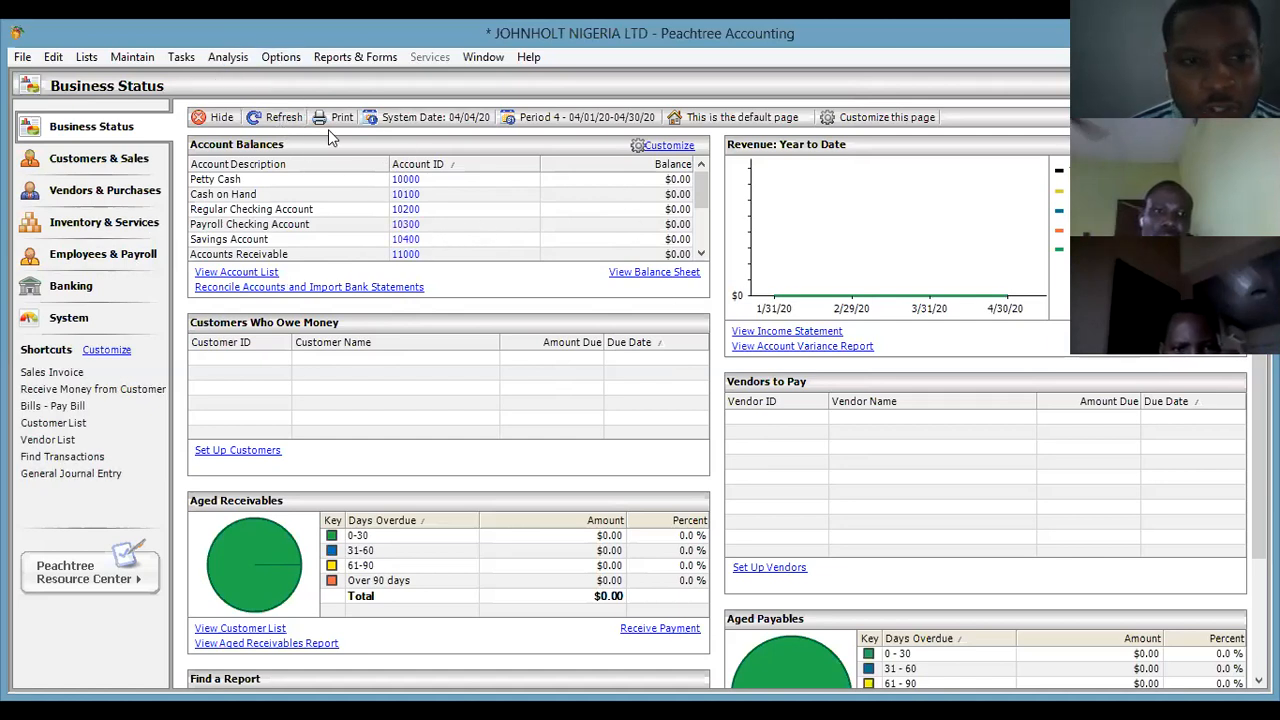
left_click(136, 62)
mouse_move(257, 398)
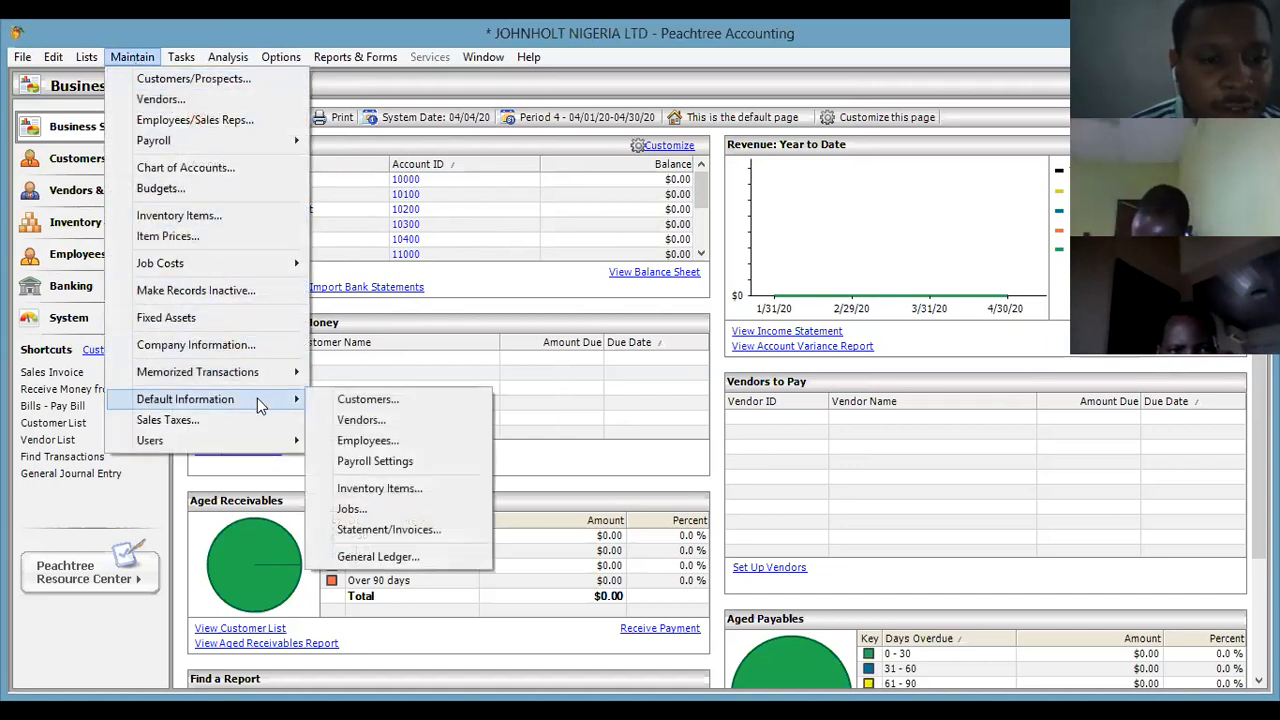
left_click(403, 489)
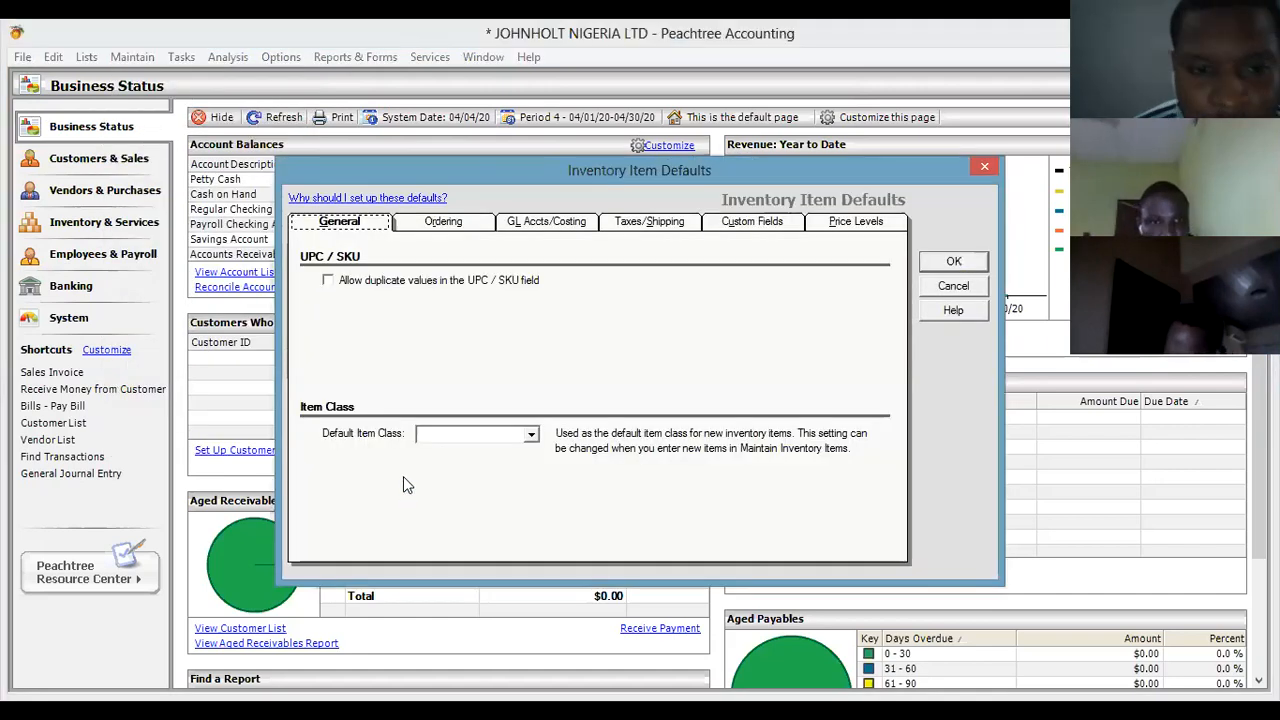
Check the default item class options without choosing one, then view the Ordering settings.
left_click(418, 433)
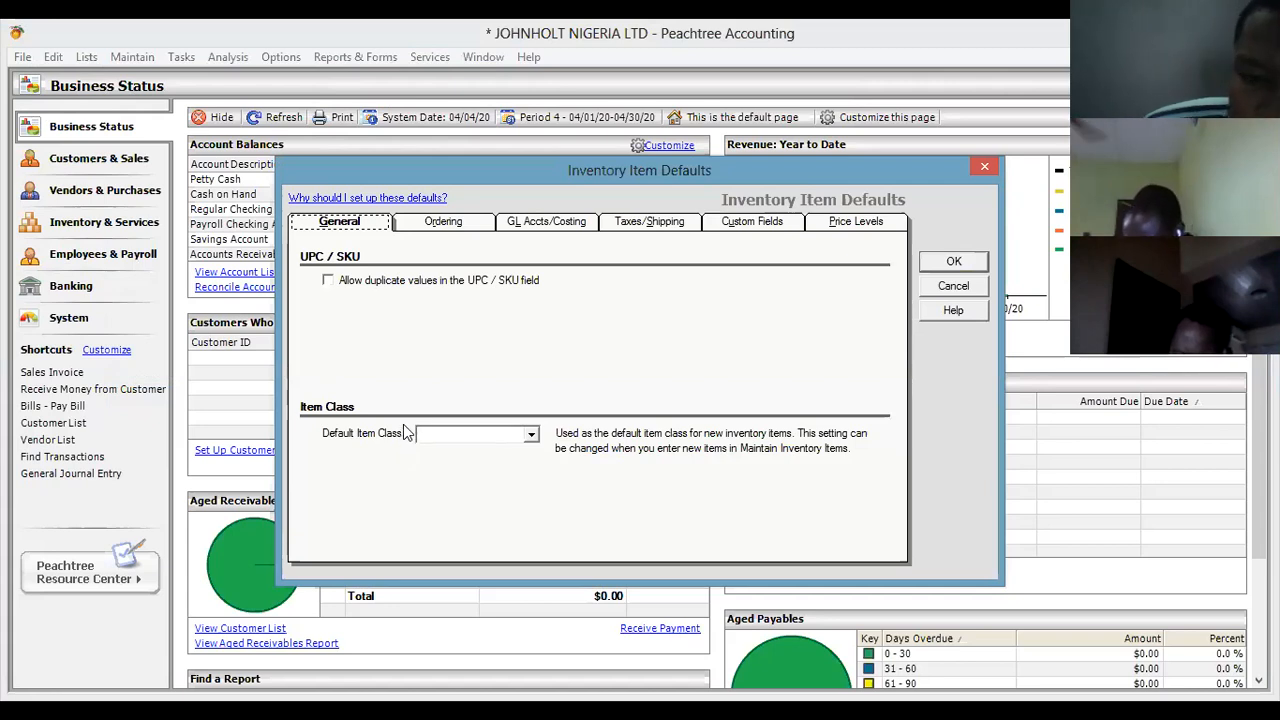
left_click(531, 434)
left_click(532, 437)
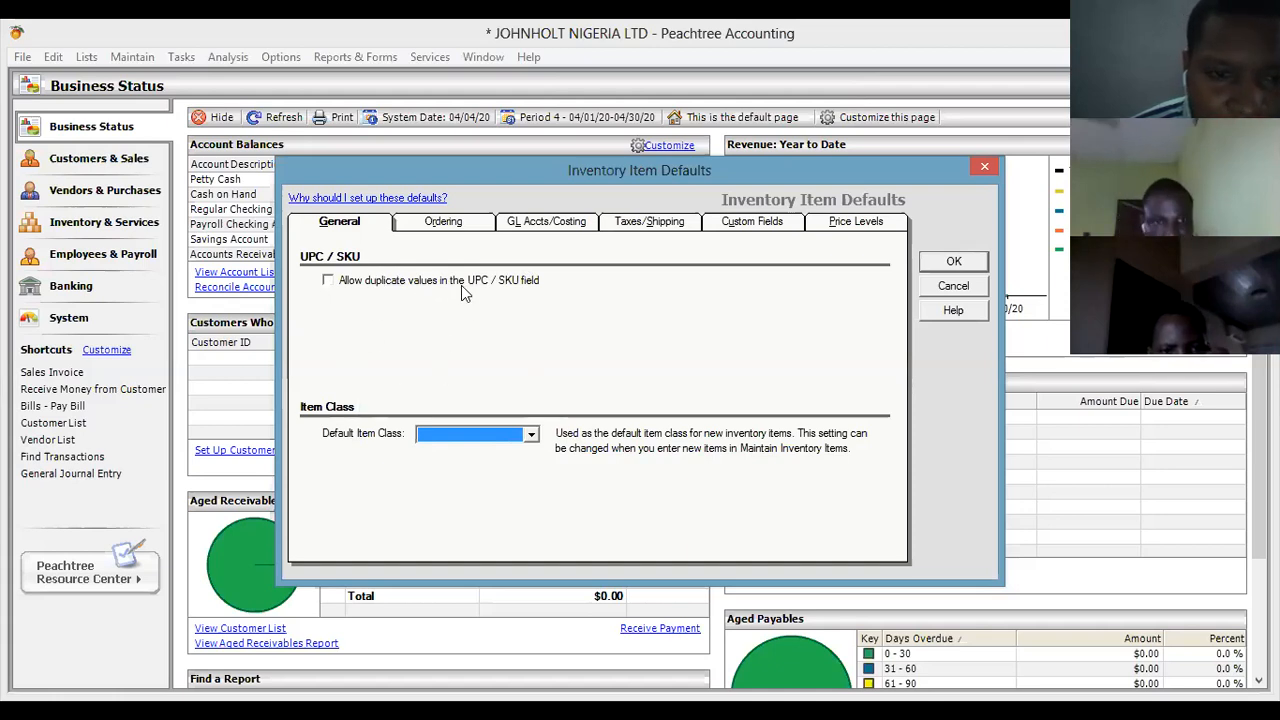
left_click(440, 224)
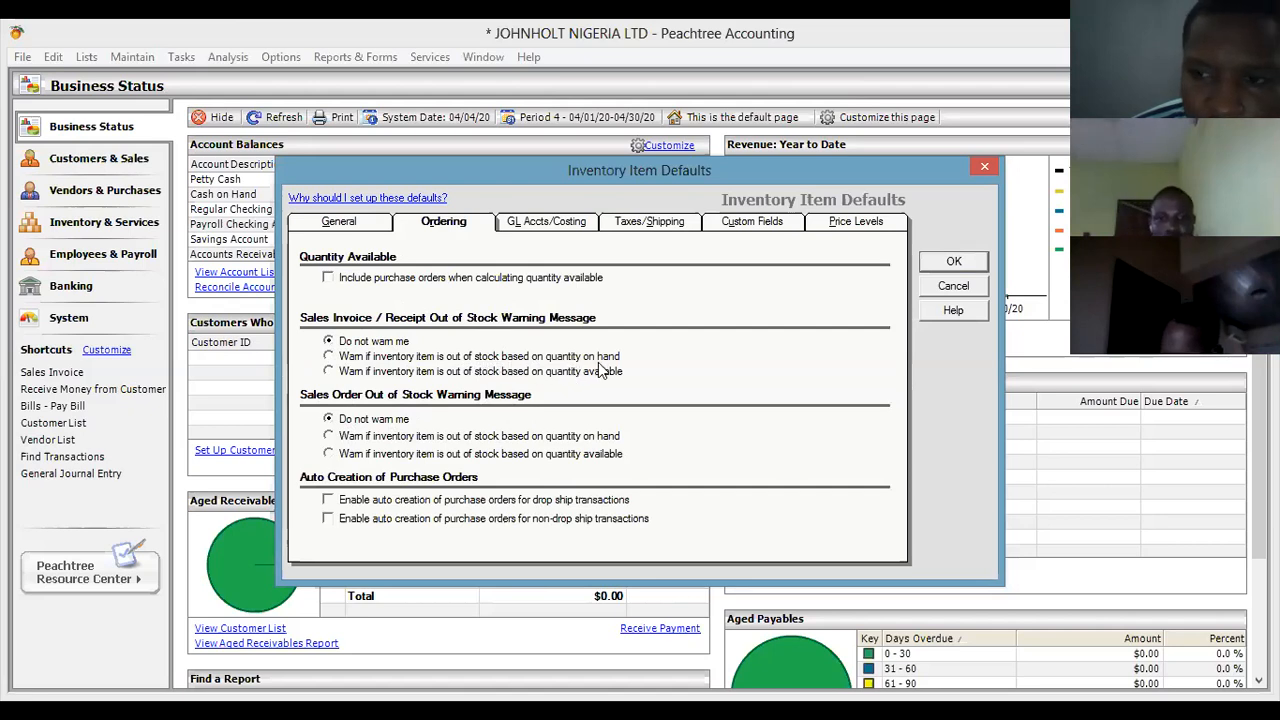
Set the out-of-stock warning to use quantity on hand, then check the Stock item GL sales account.
left_click(336, 358)
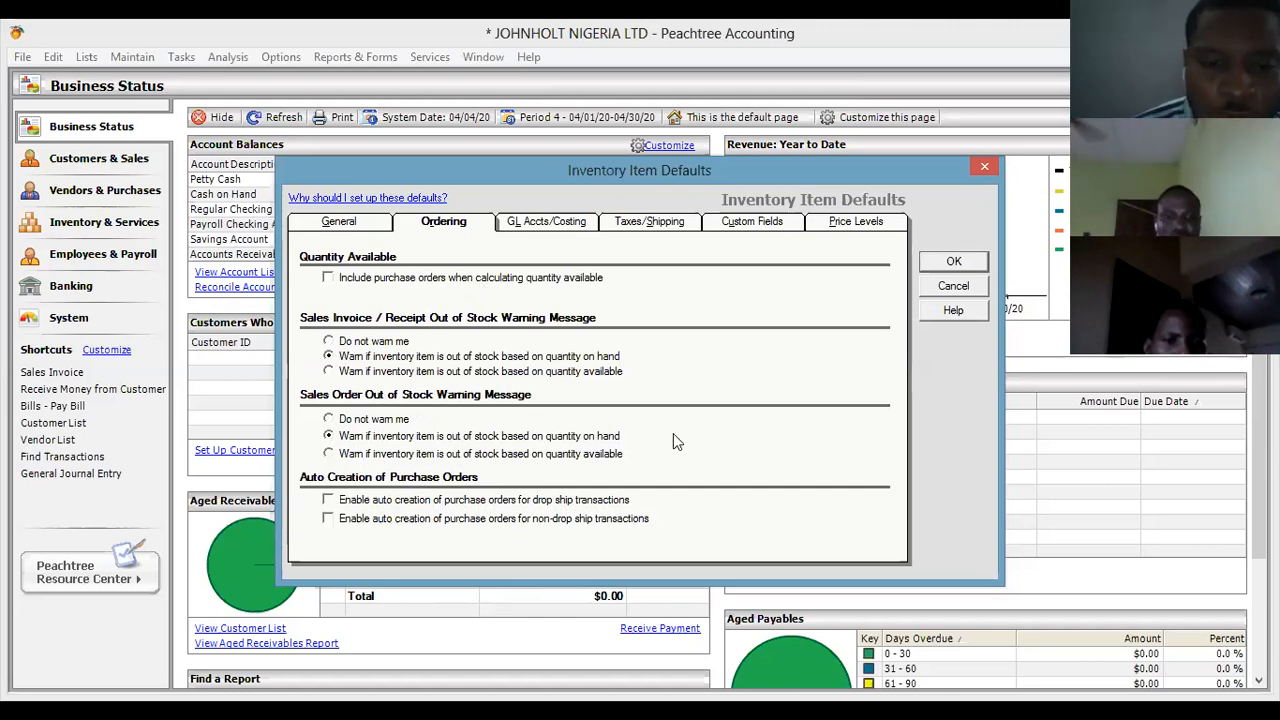
left_click(538, 224)
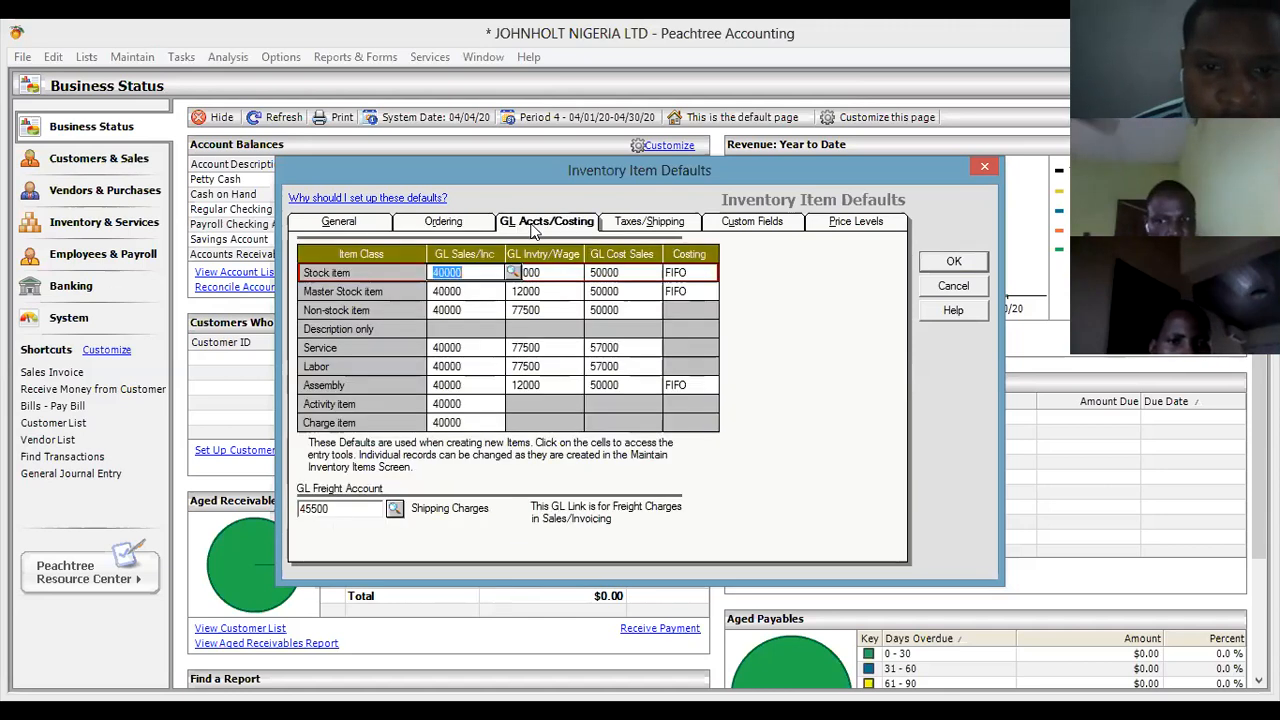
left_click(500, 273)
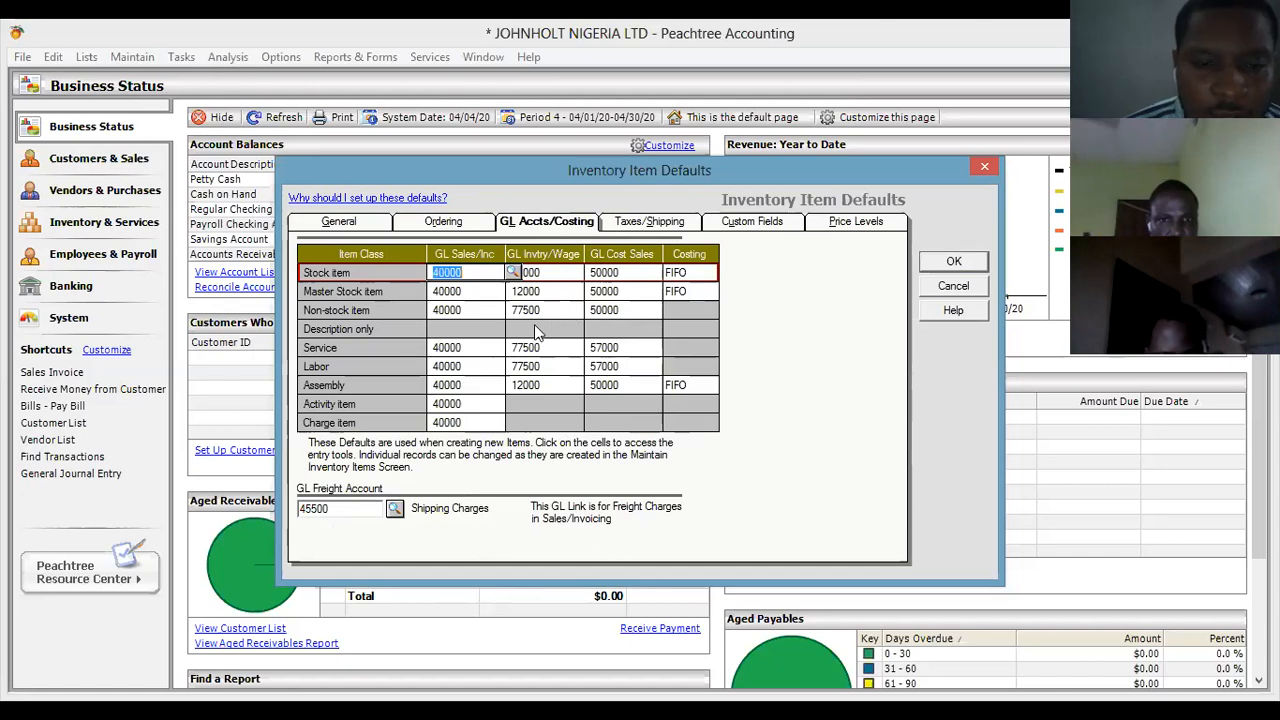
left_click(512, 273)
left_click(512, 274)
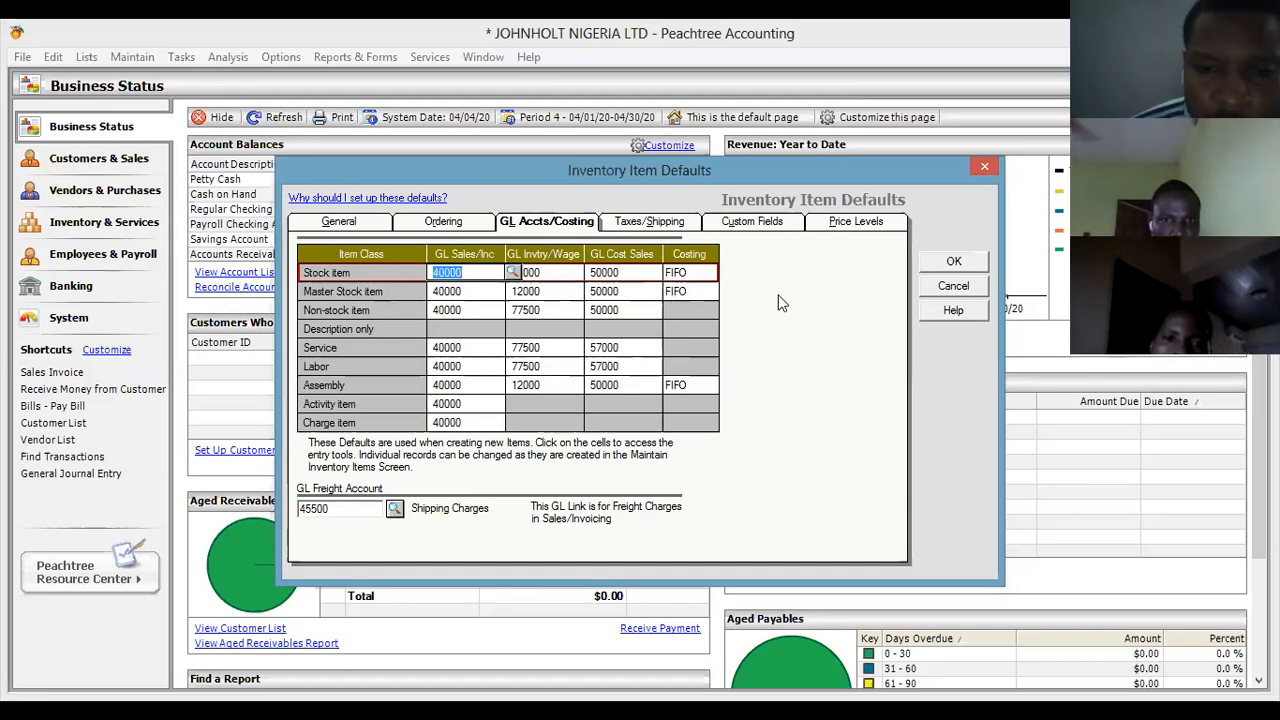
Review the tax/shipping, custom field and price level defaults, then save the inventory defaults.
left_click(637, 224)
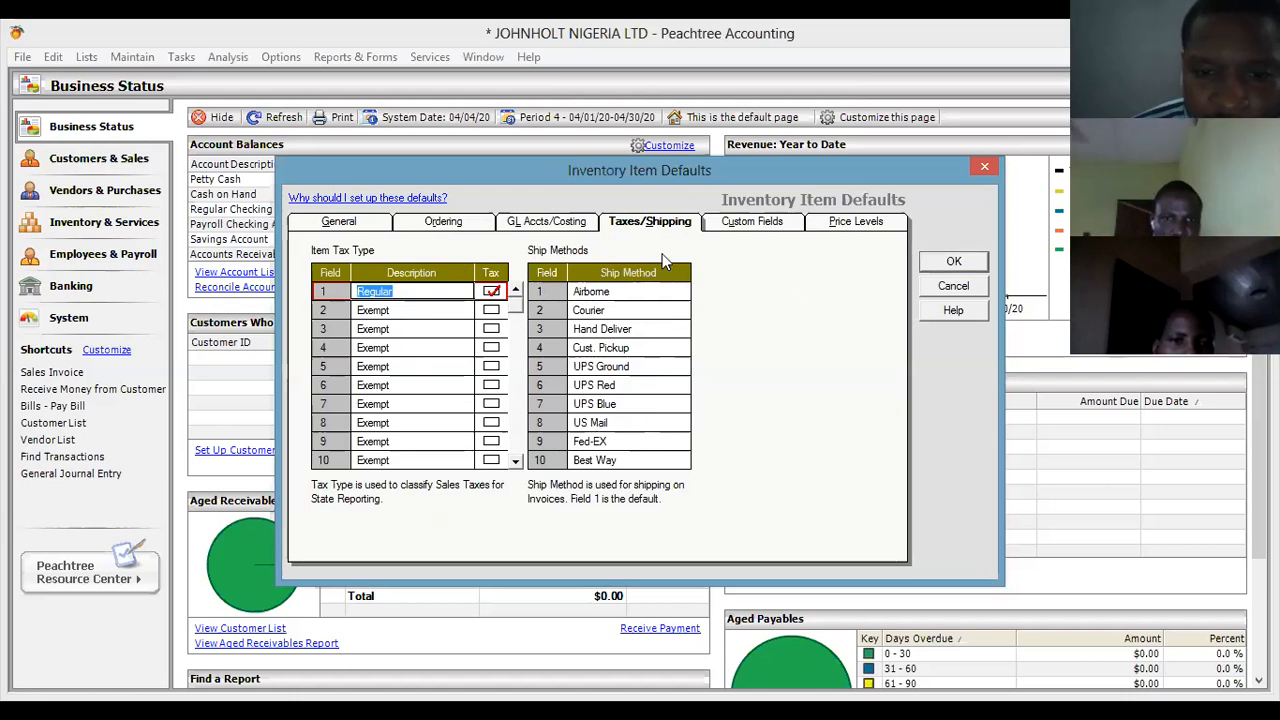
left_click(779, 229)
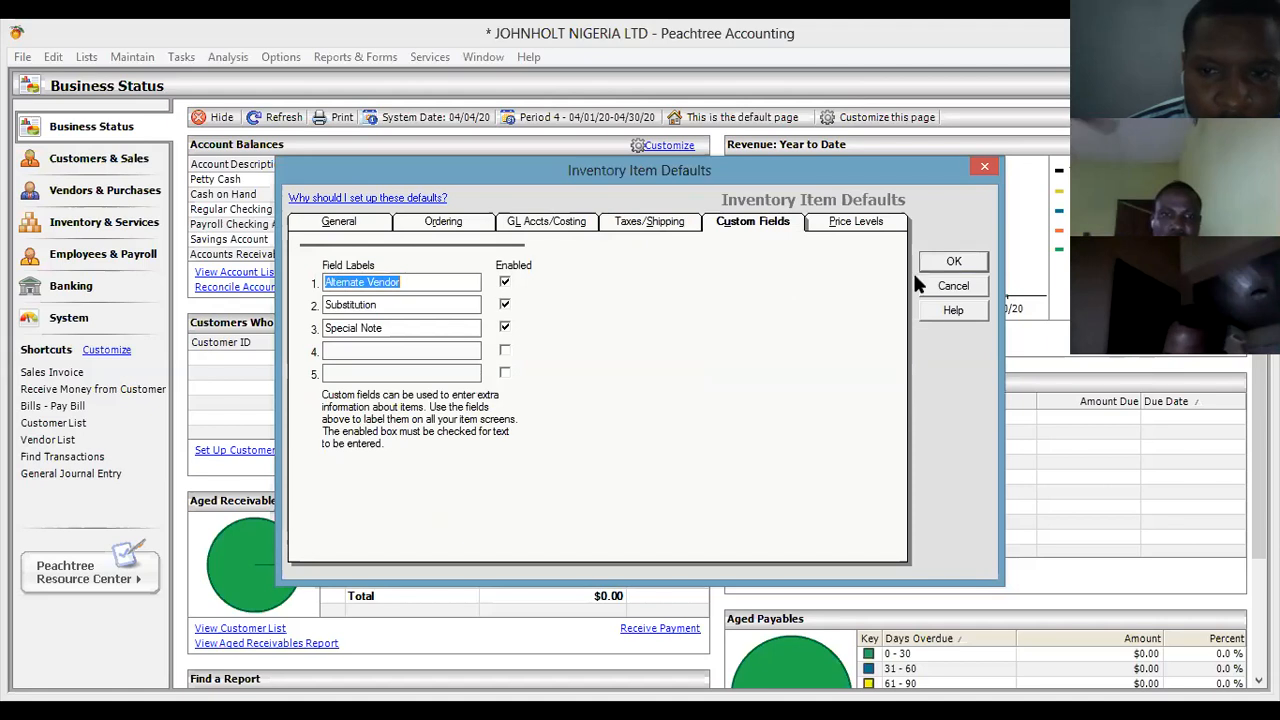
left_click(856, 222)
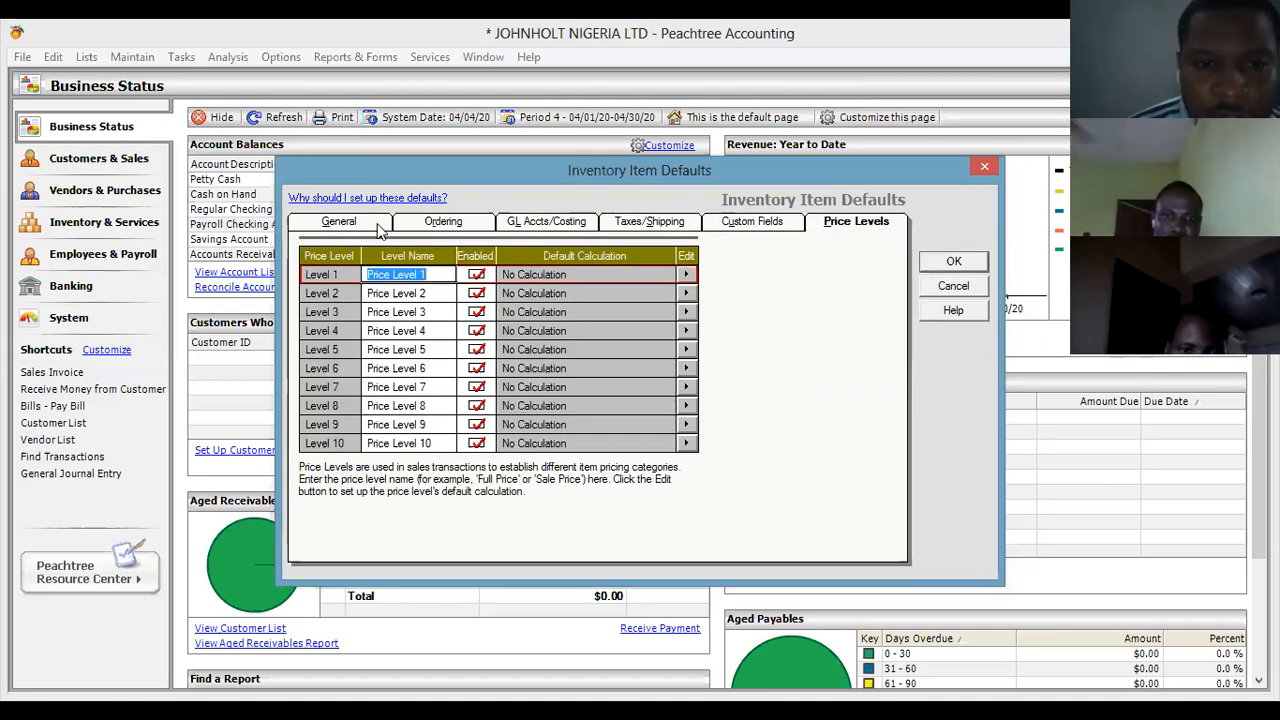
left_click(345, 222)
left_click(470, 228)
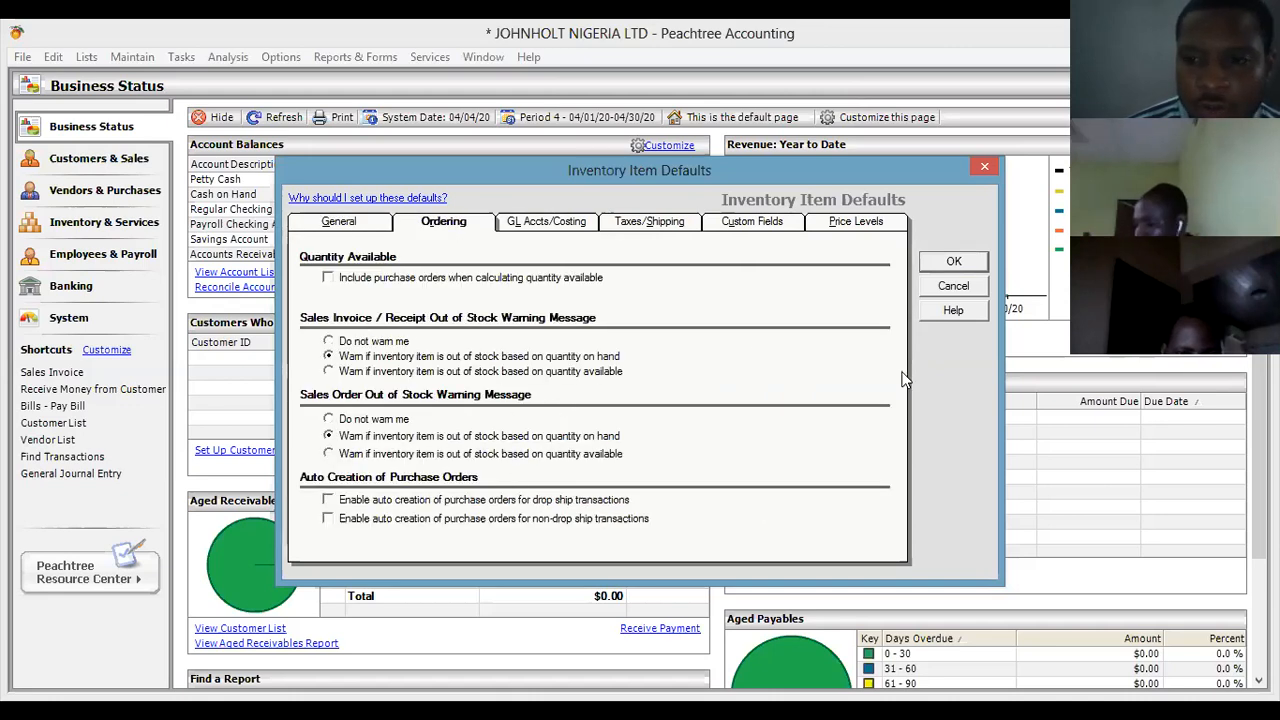
left_click(973, 261)
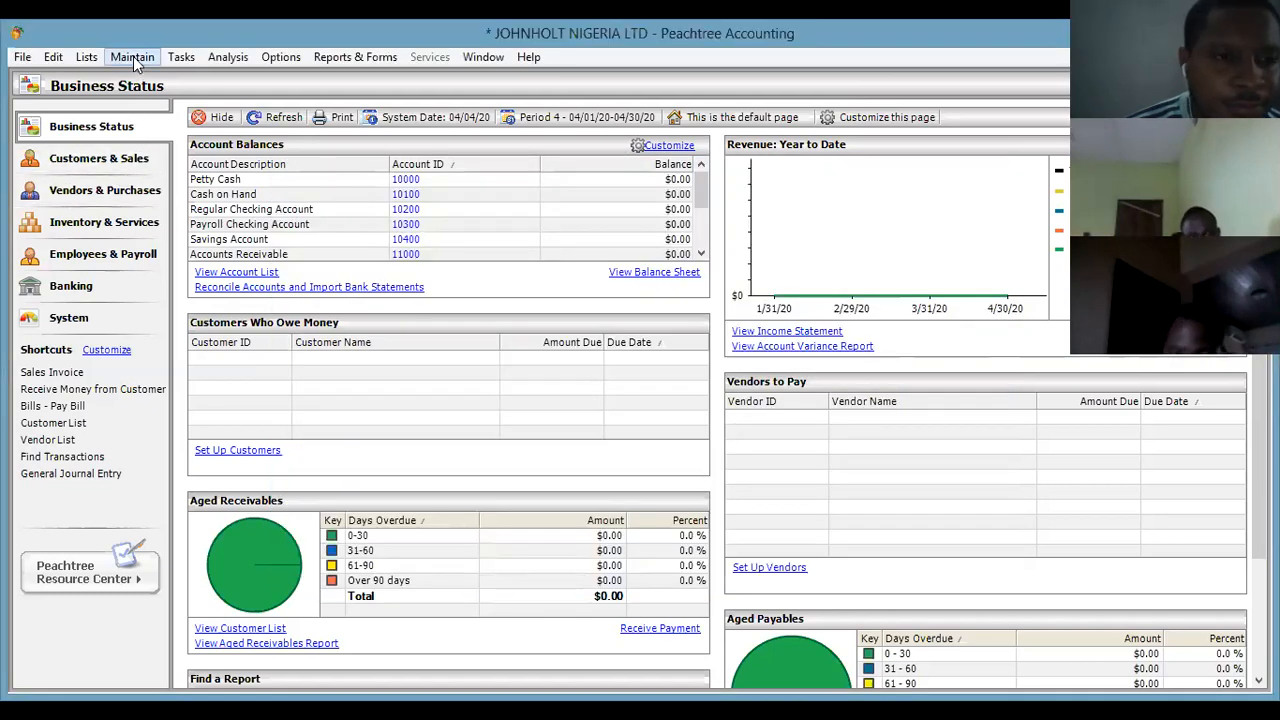
left_click(133, 58)
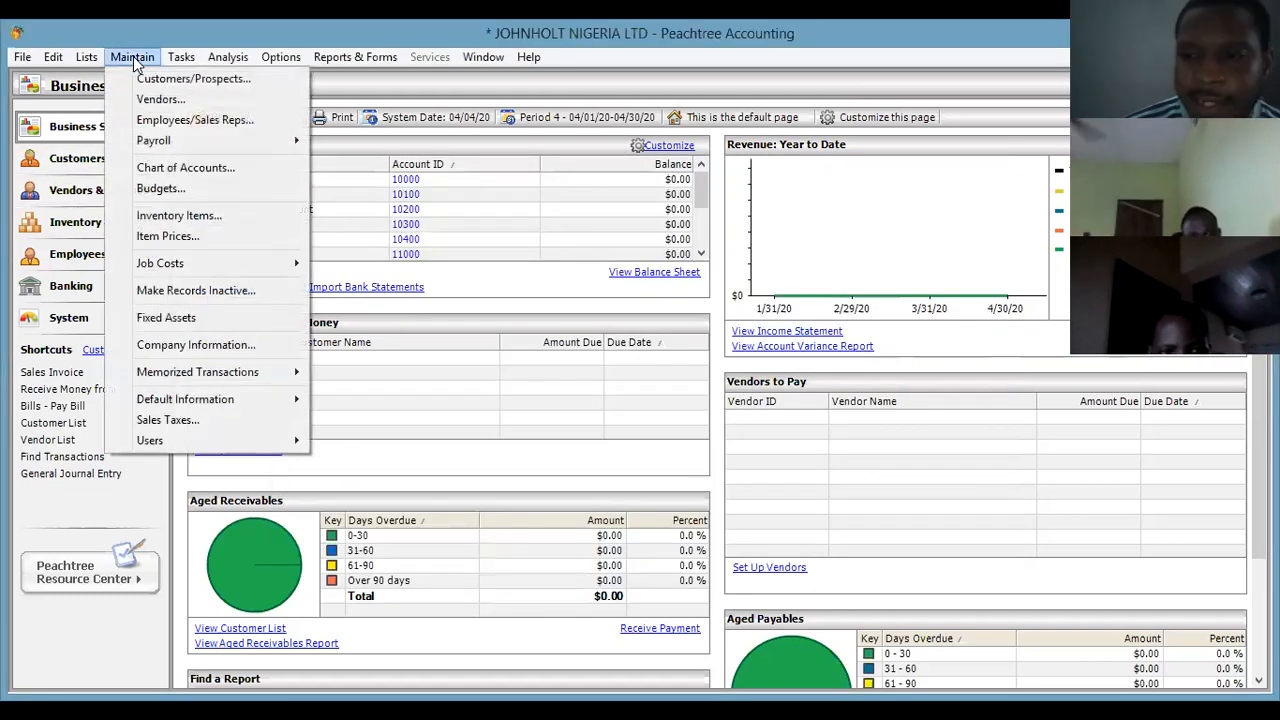
mouse_move(286, 399)
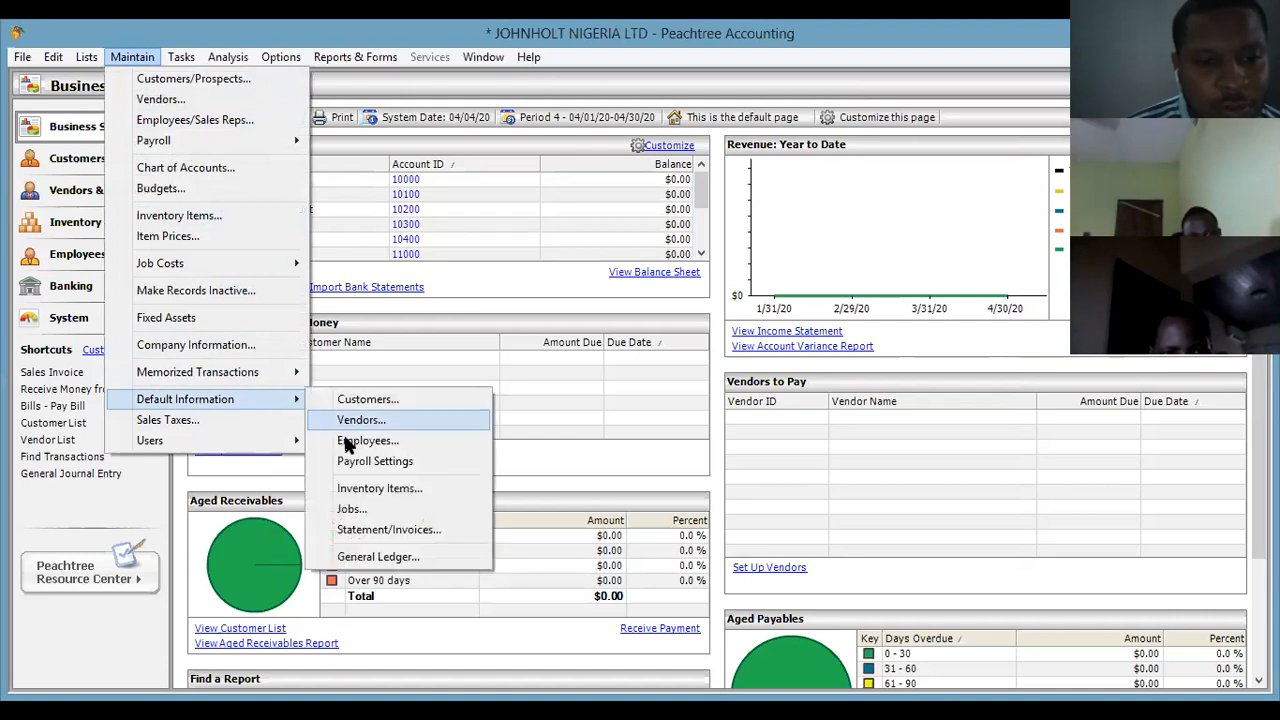
left_click(399, 510)
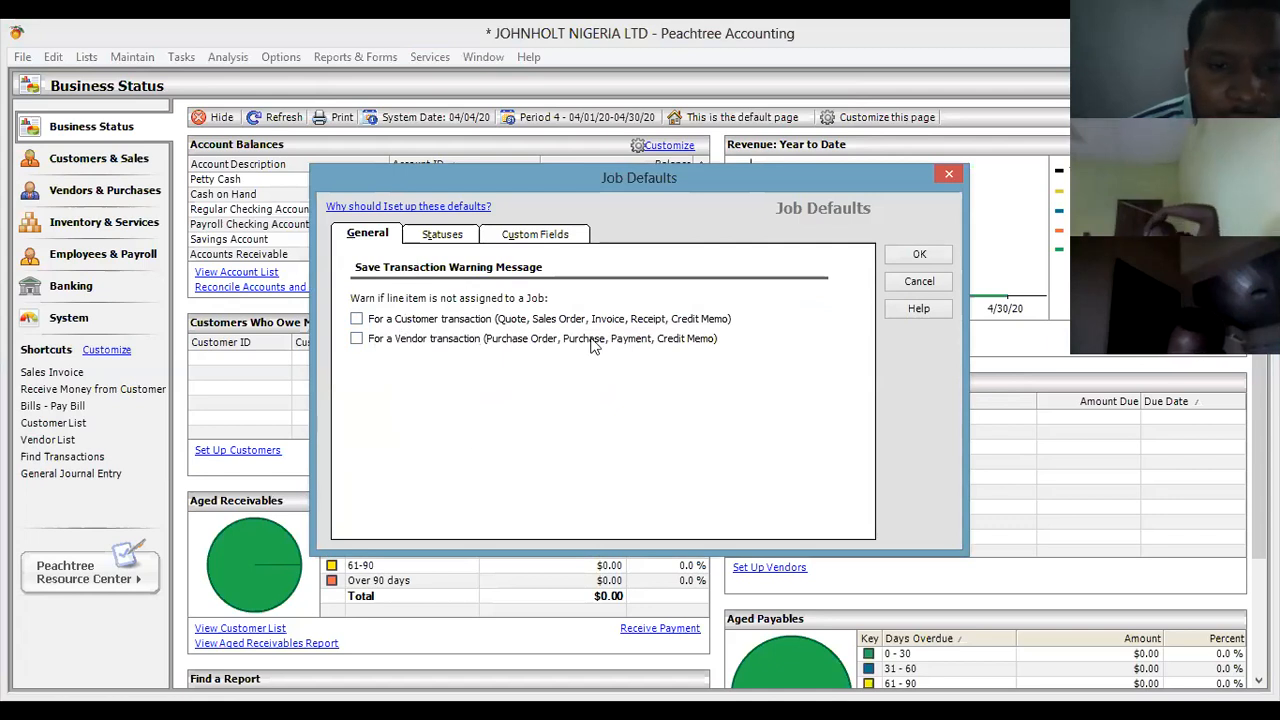
left_click(441, 236)
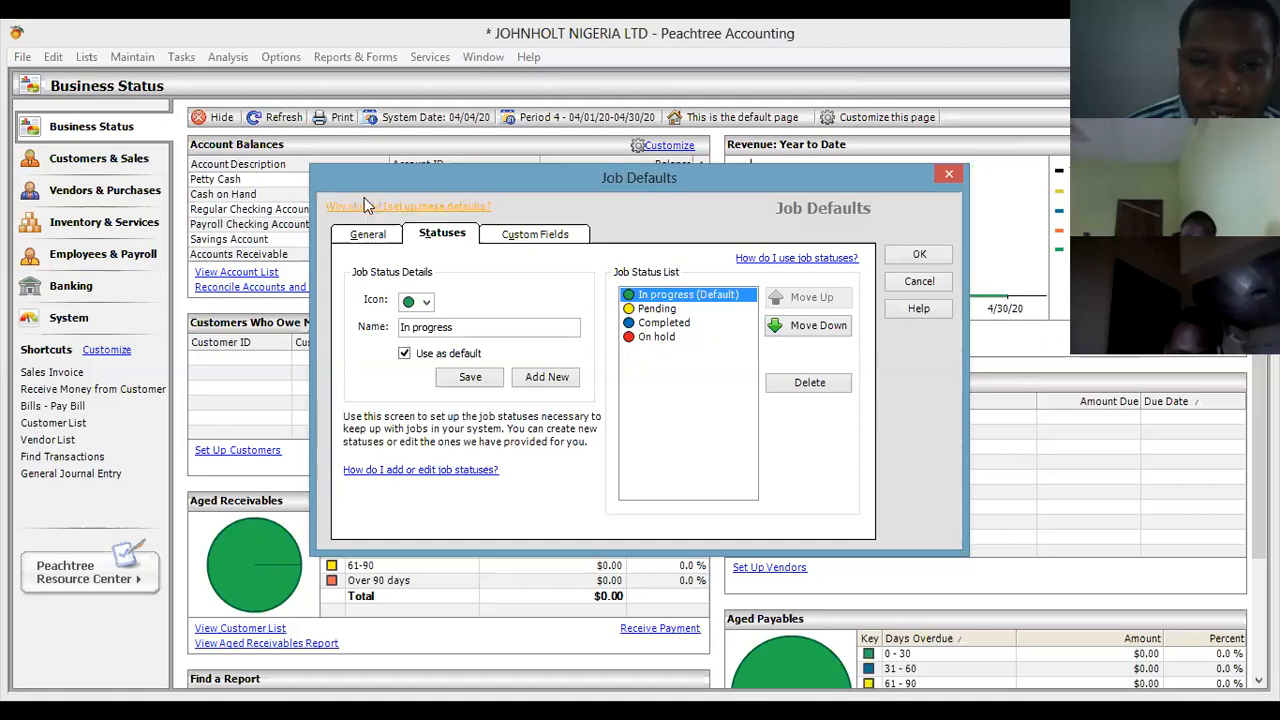
left_click(535, 235)
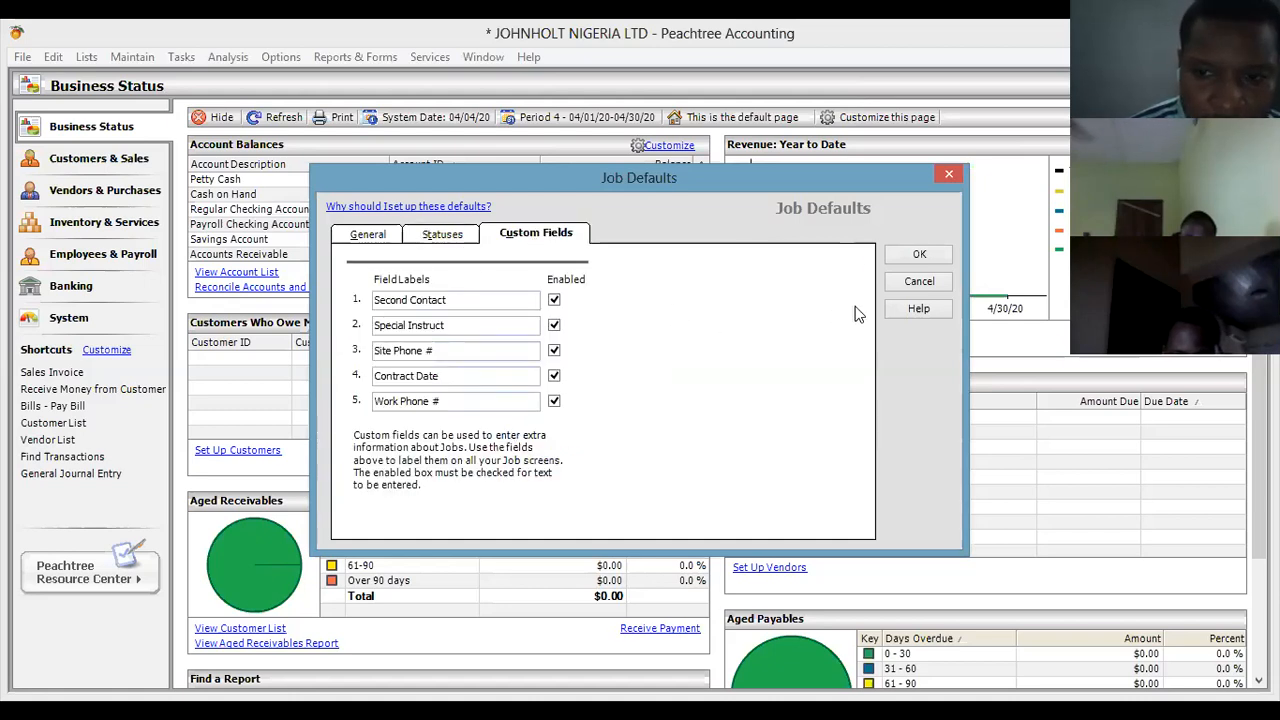
left_click(919, 254)
left_click(133, 58)
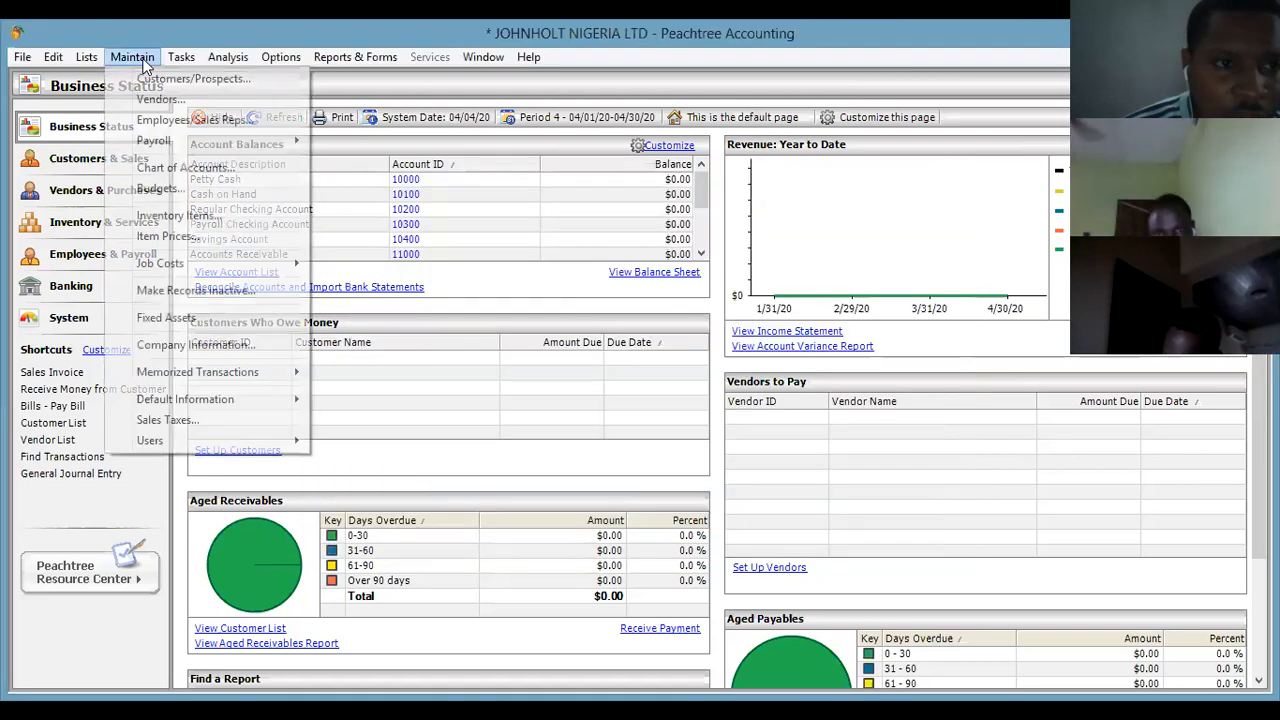
mouse_move(225, 405)
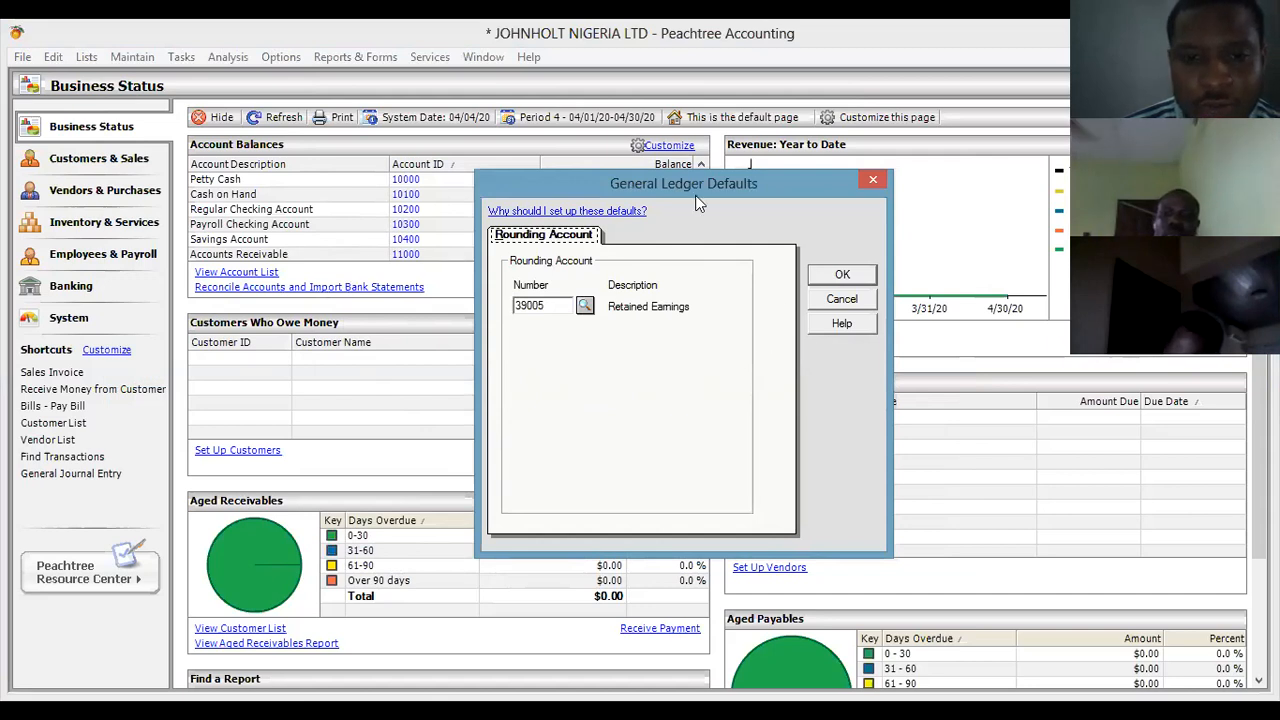
left_click(843, 276)
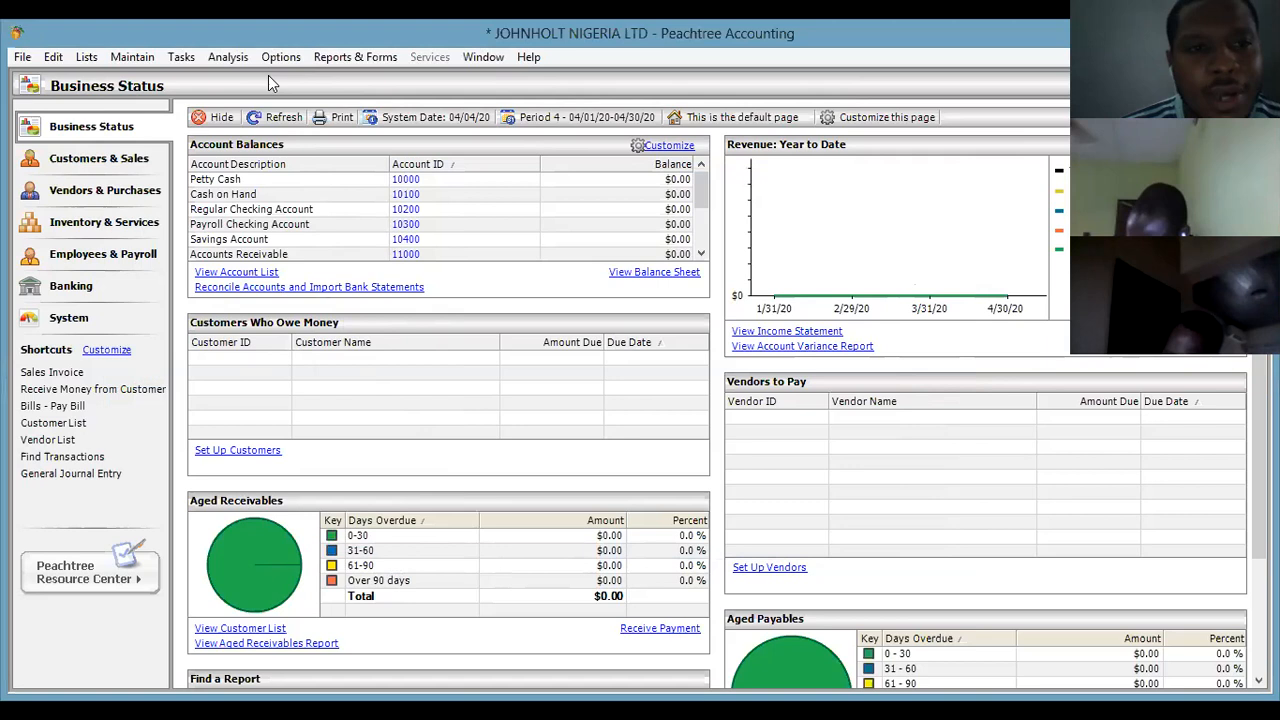
Look through Peachtree's Maintain menu without choosing anything, then return to the Word class notes.
left_click(132, 58)
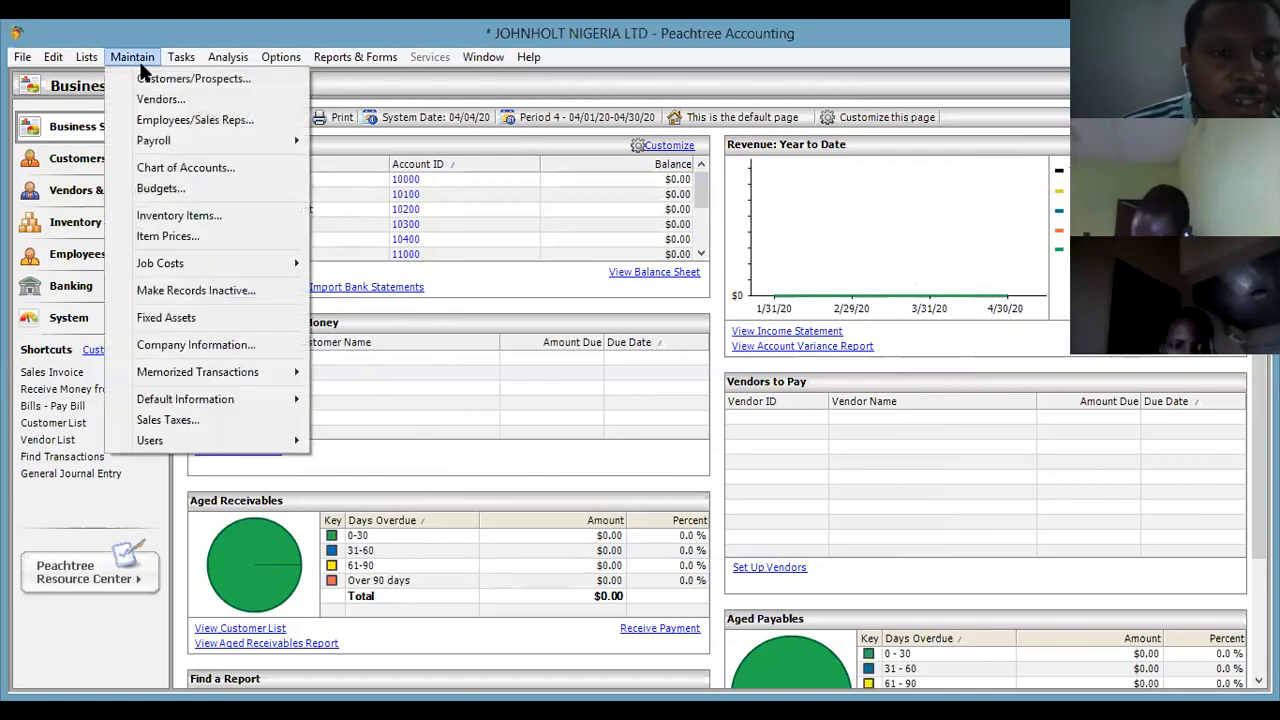
mouse_move(280, 402)
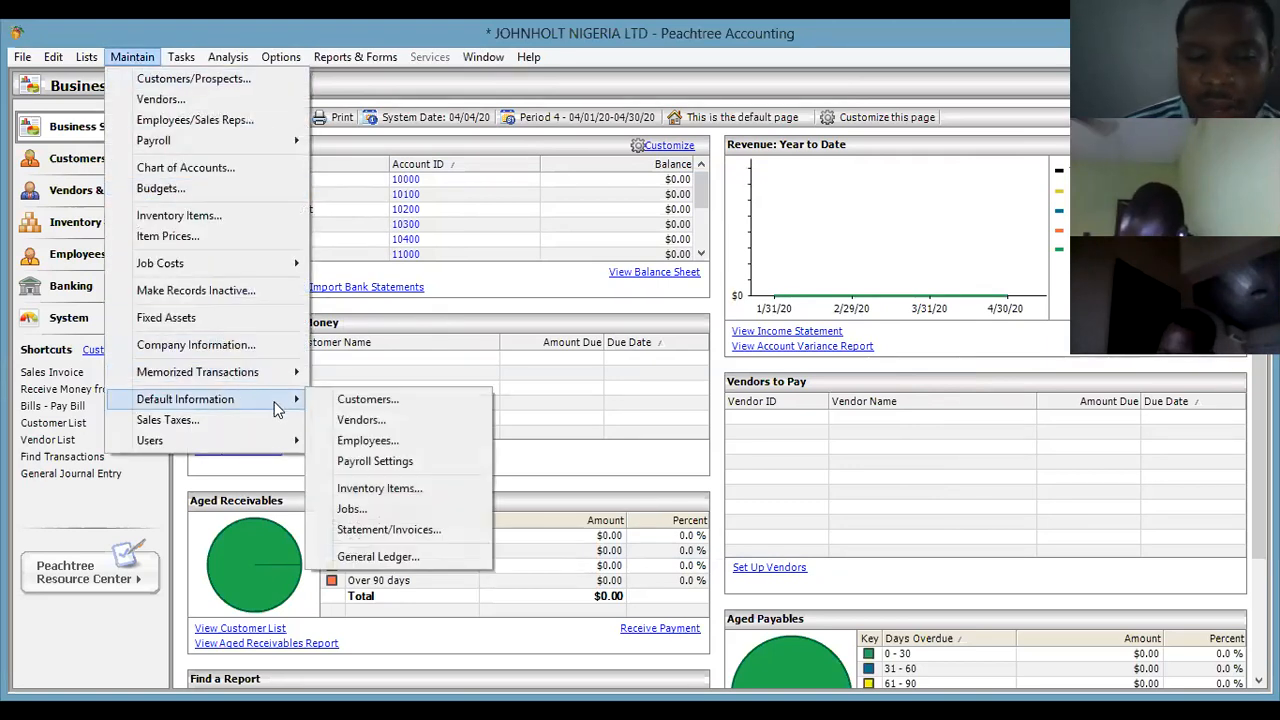
left_click(590, 442)
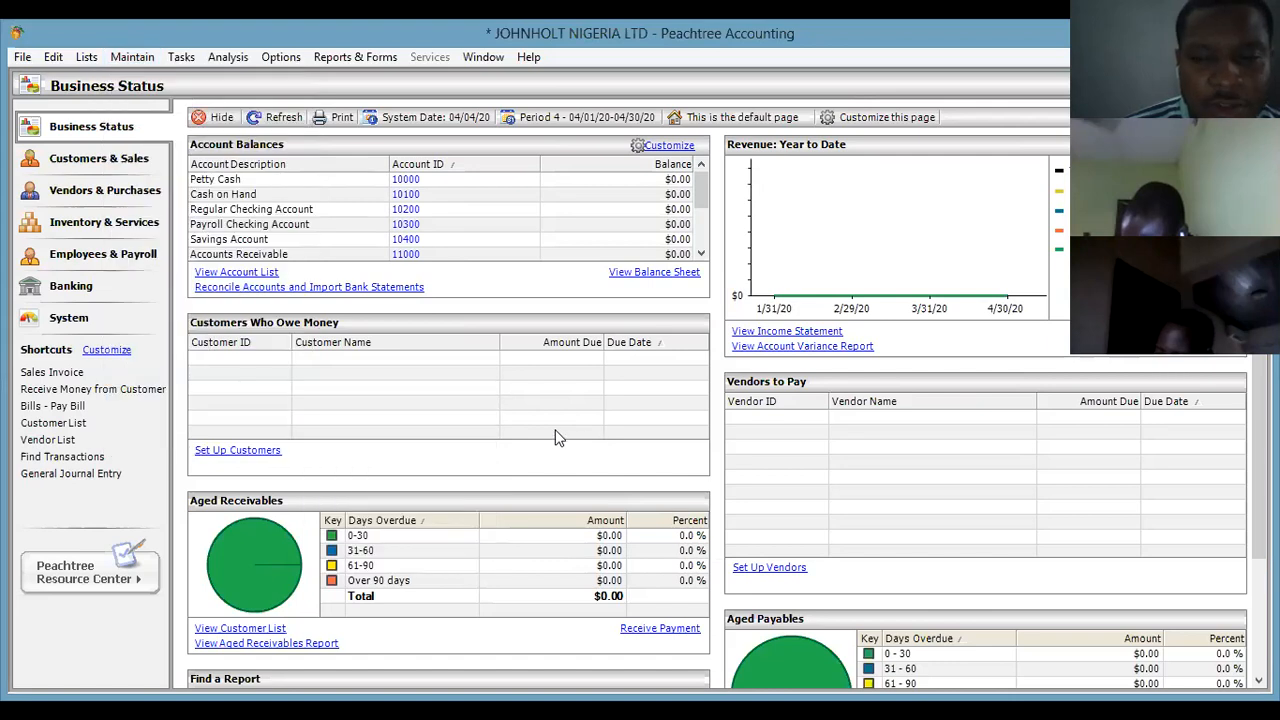
left_click(135, 60)
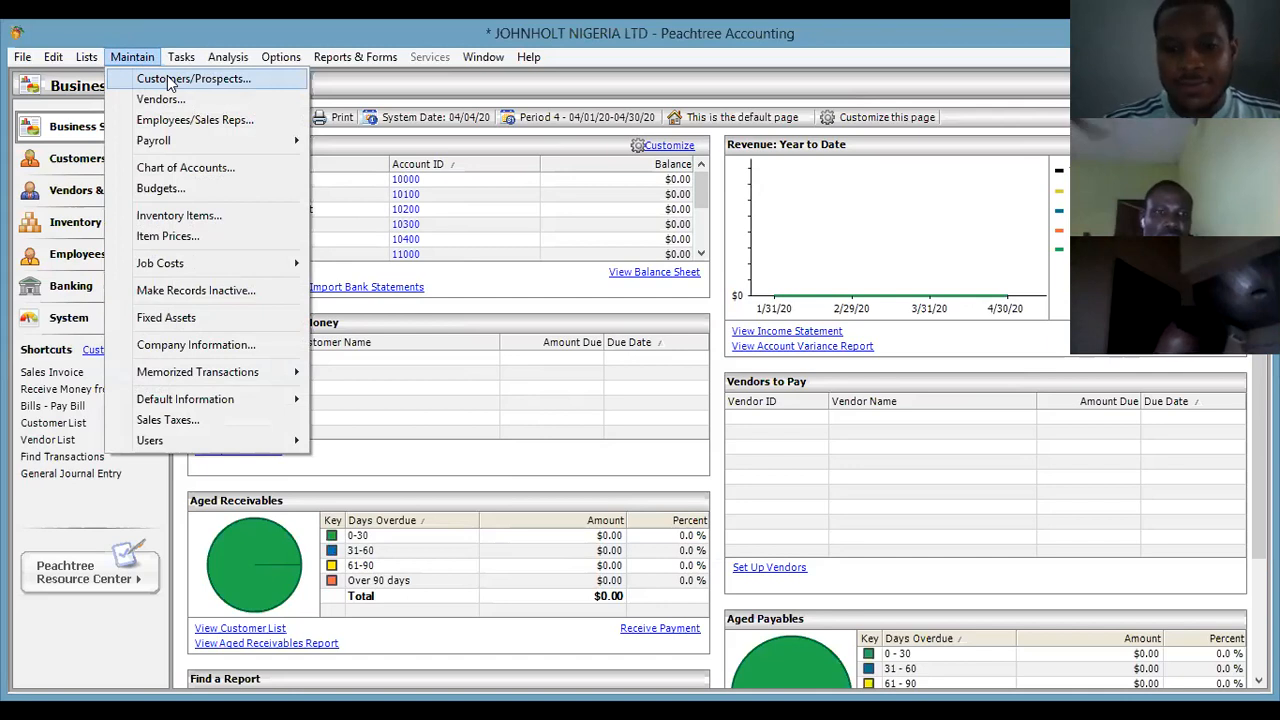
key("Escape")
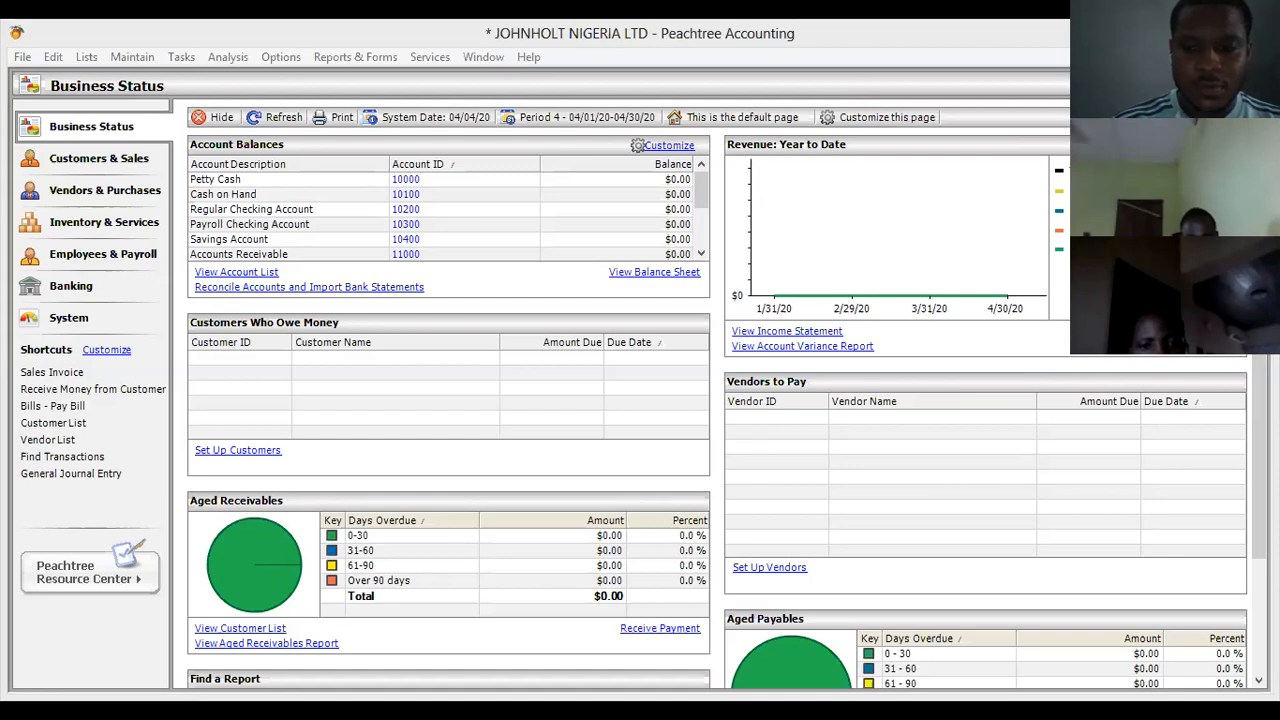
key("alt+Tab")
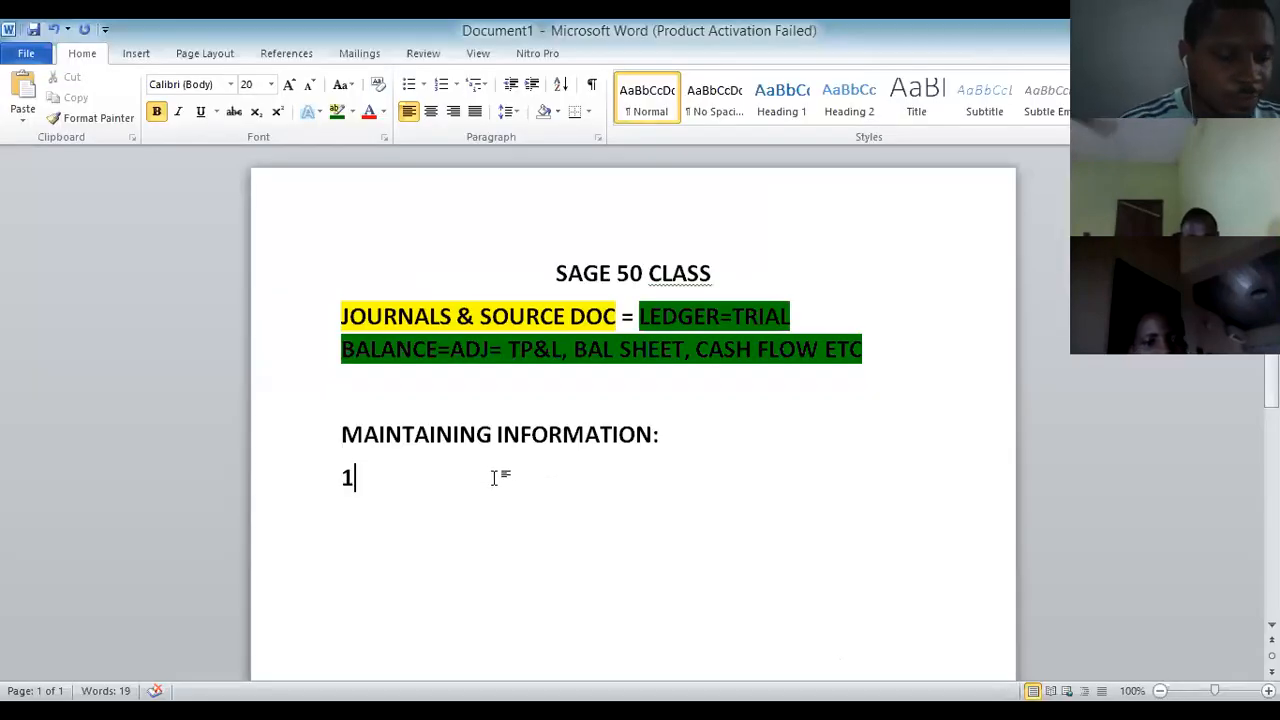
Add numbered item CUSTOMERS with an indented 'NAME: HUGE BEST LTD' line.
type(". C")
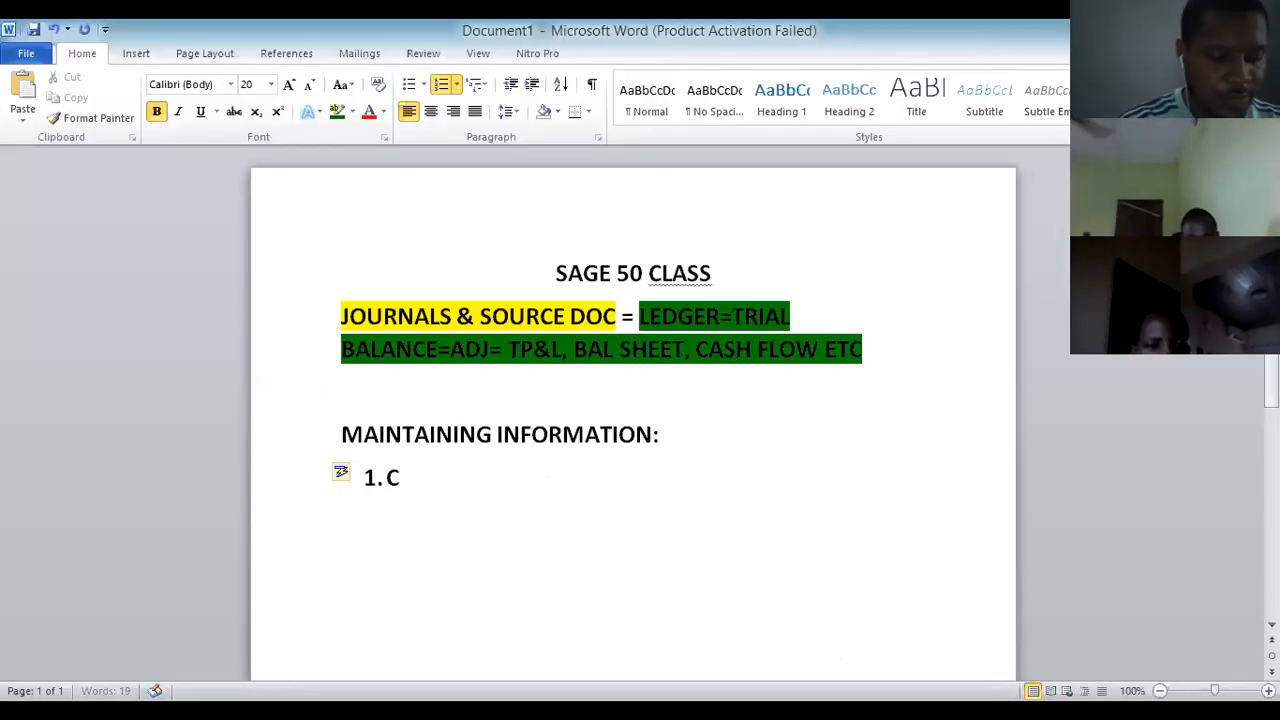
type("USTO")
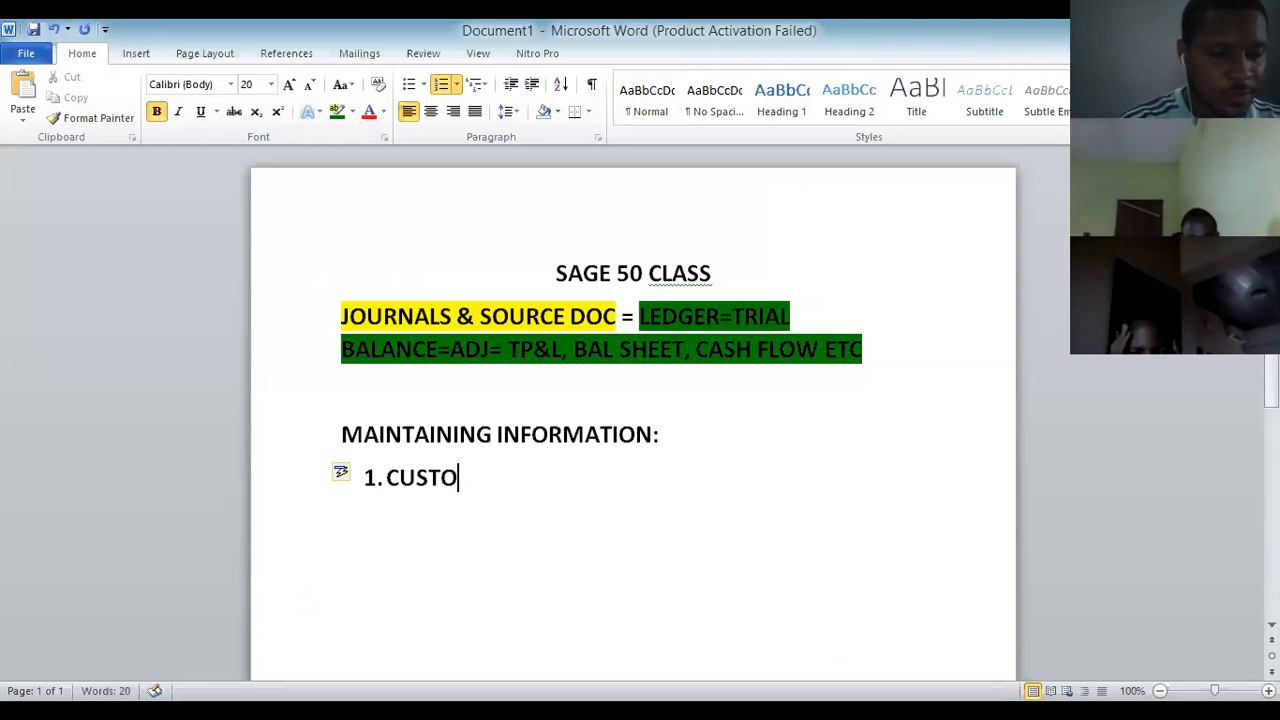
type("MERS")
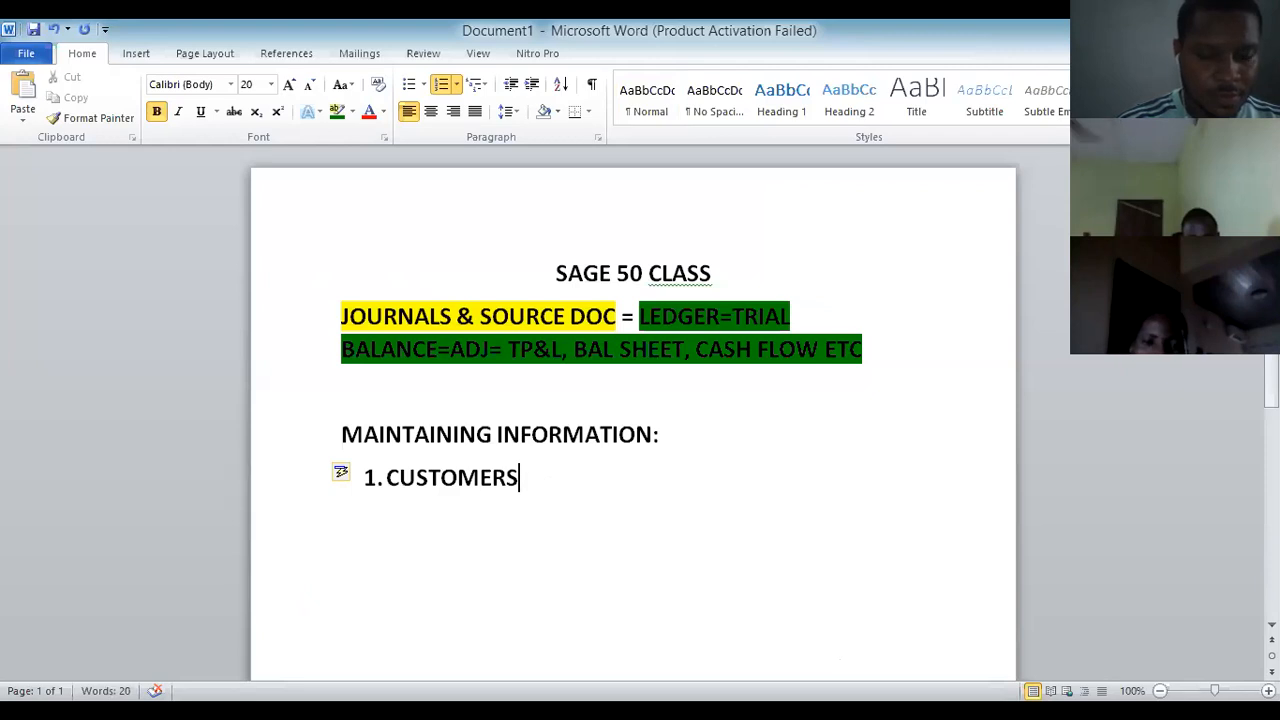
key("Return")
key("BackSpace")
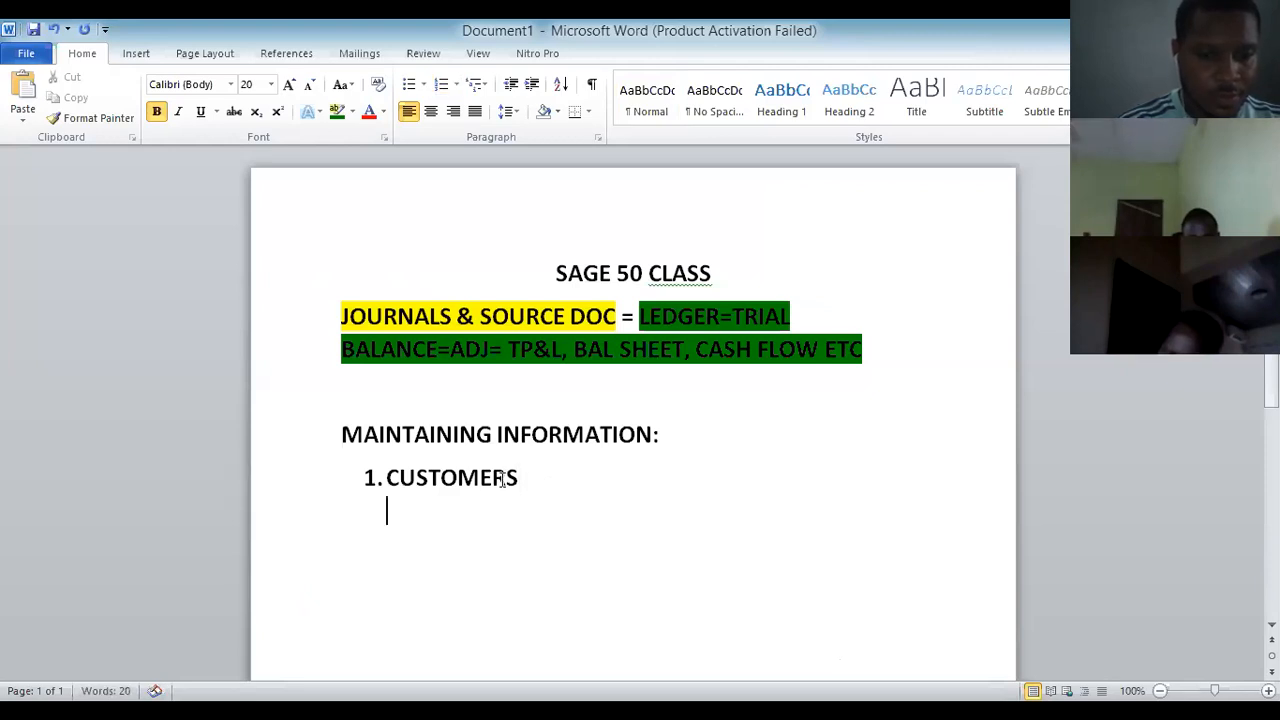
type("NAME:")
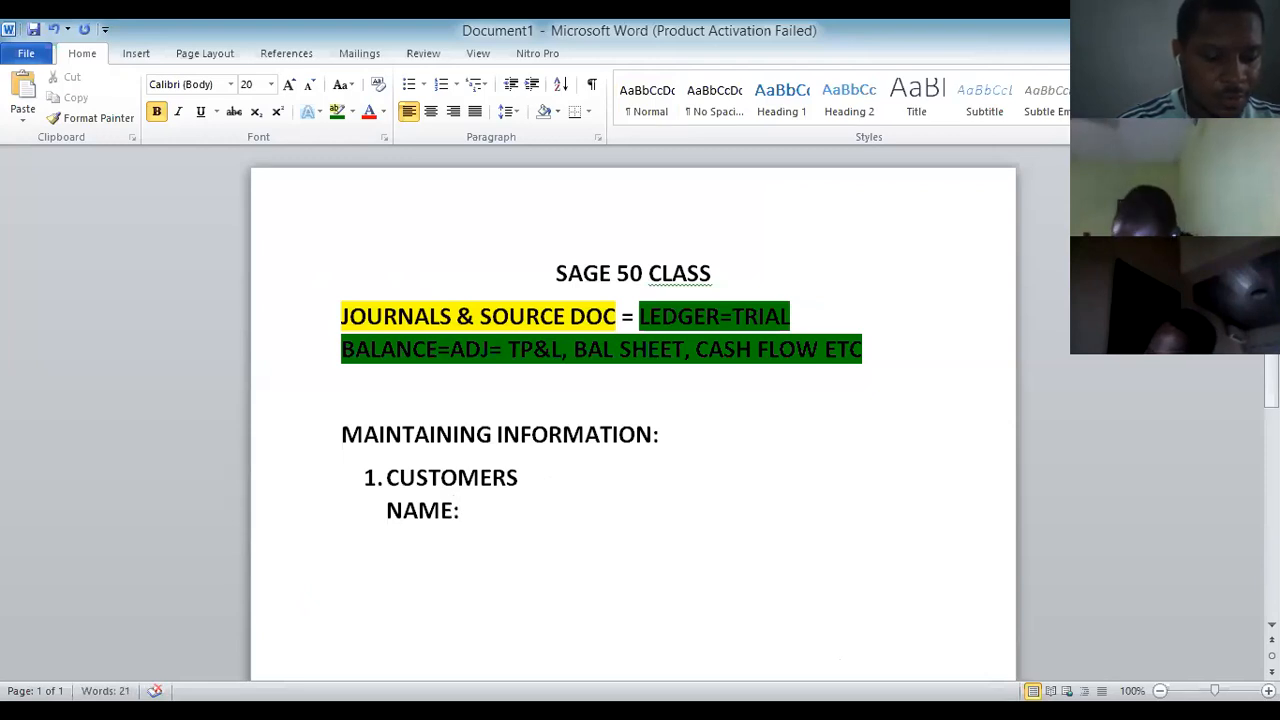
type(" HUG")
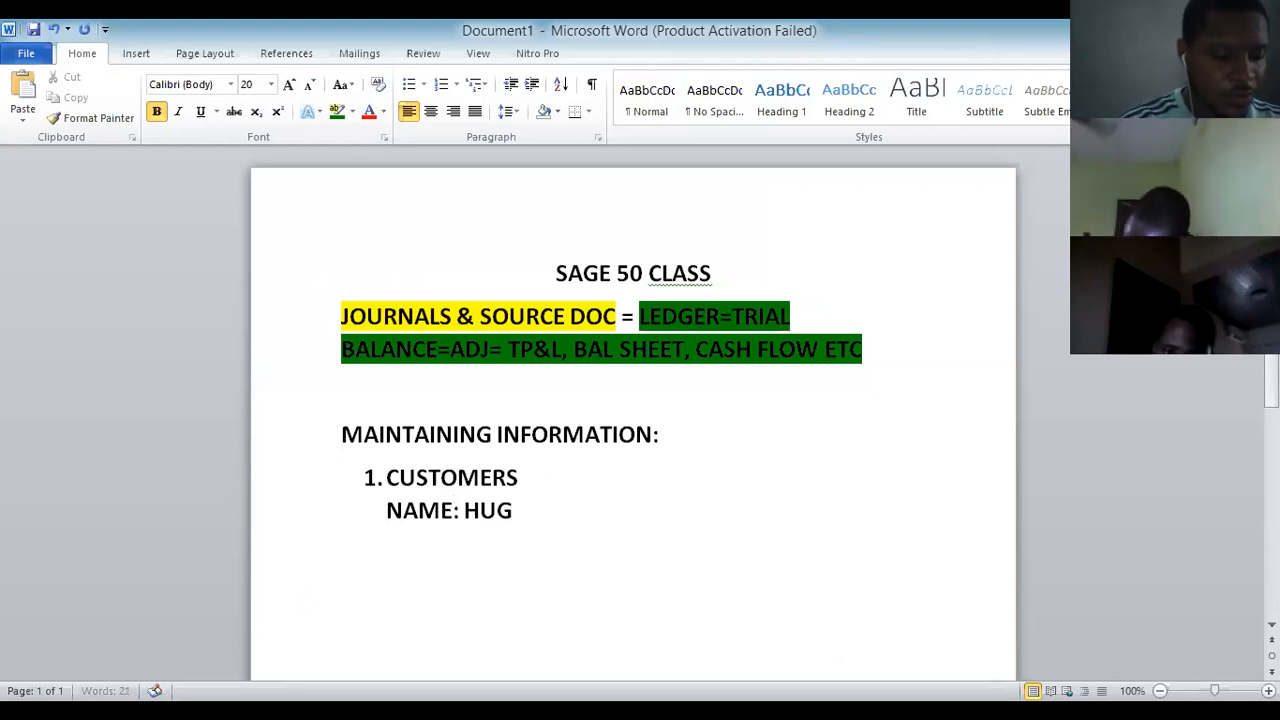
type("E BEST")
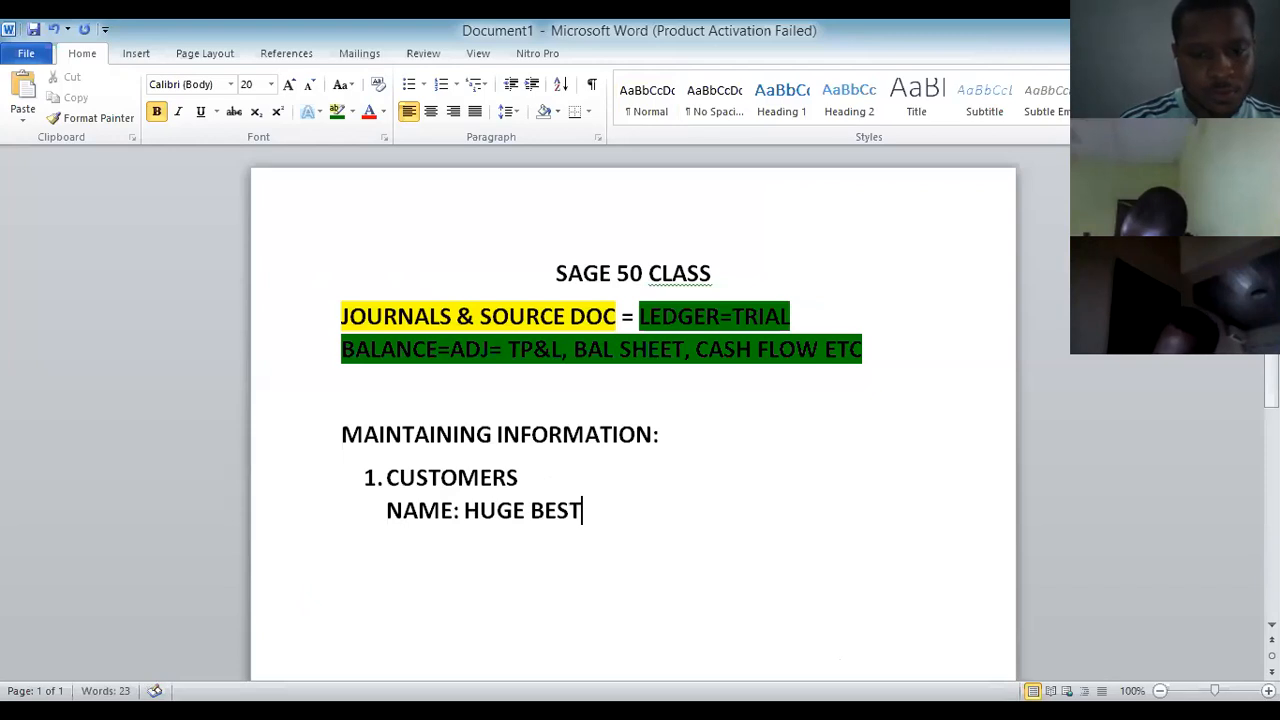
type(" LTD")
key("Return")
Add the customer's ADDRESS and PHONE lines and 'CREDIT TERM: 30NET 15,3%'.
type("AD")
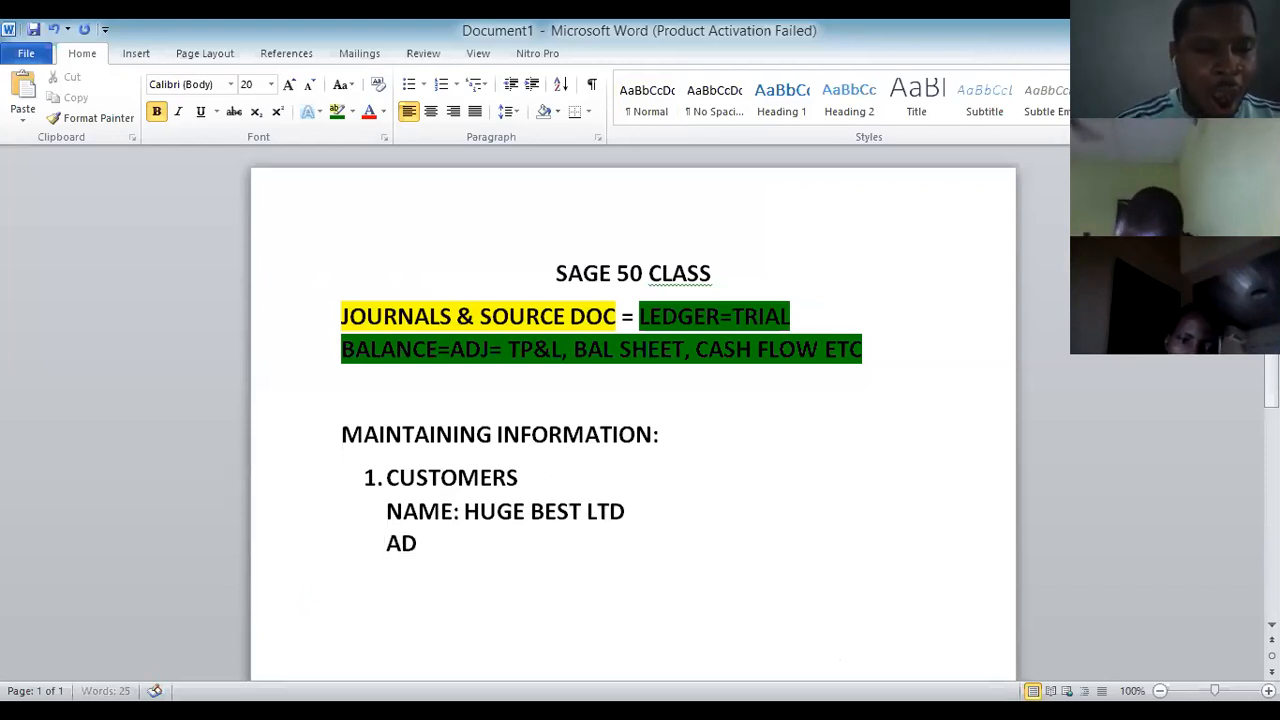
type("DRESS:")
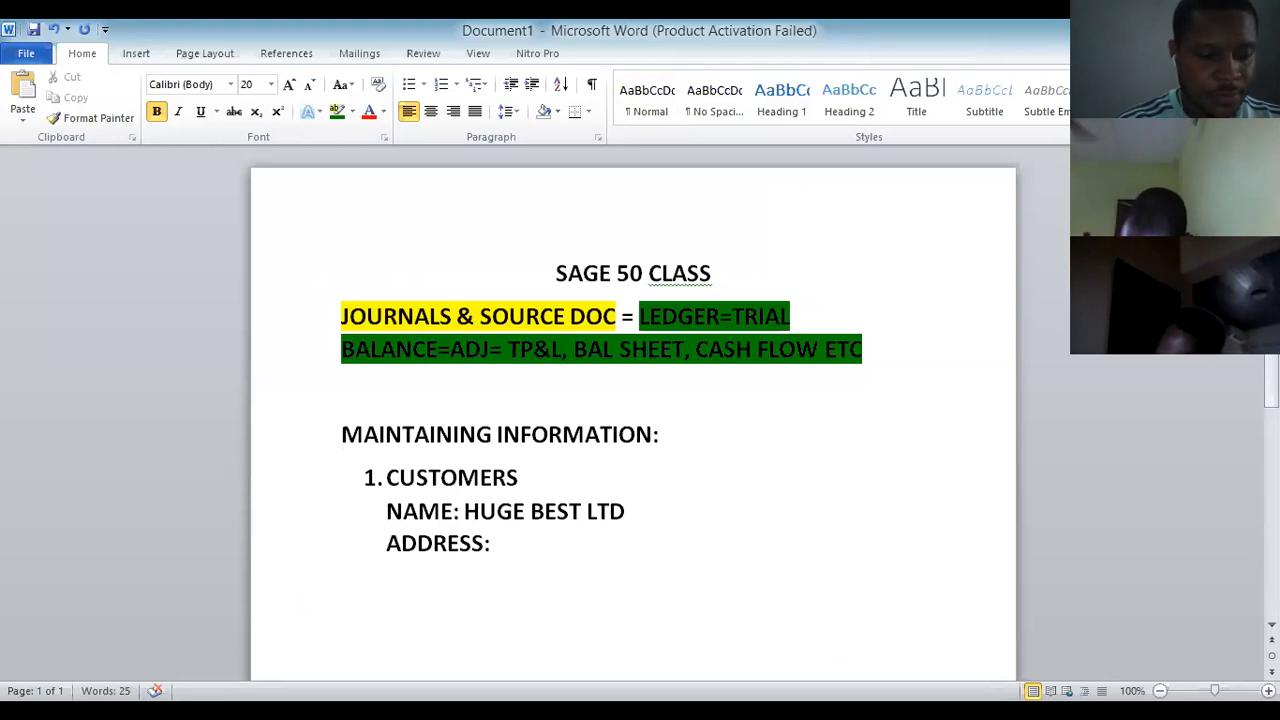
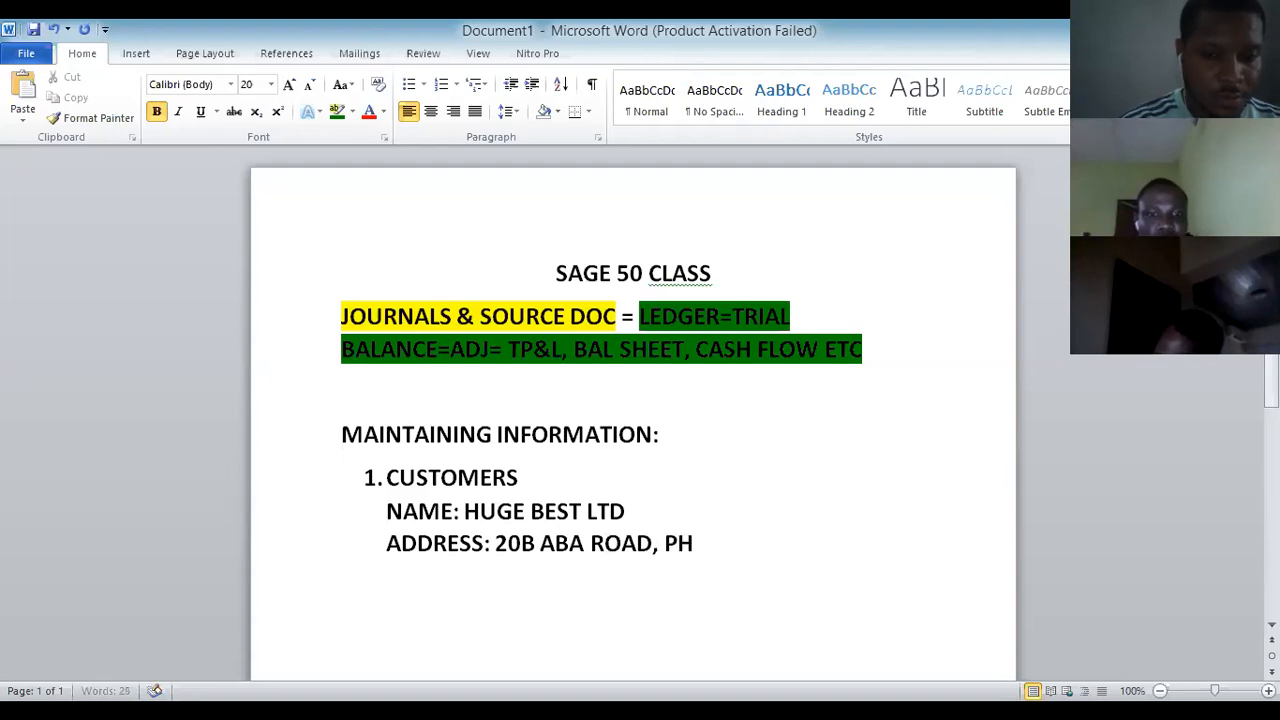
key("Return")
type("PHNE")
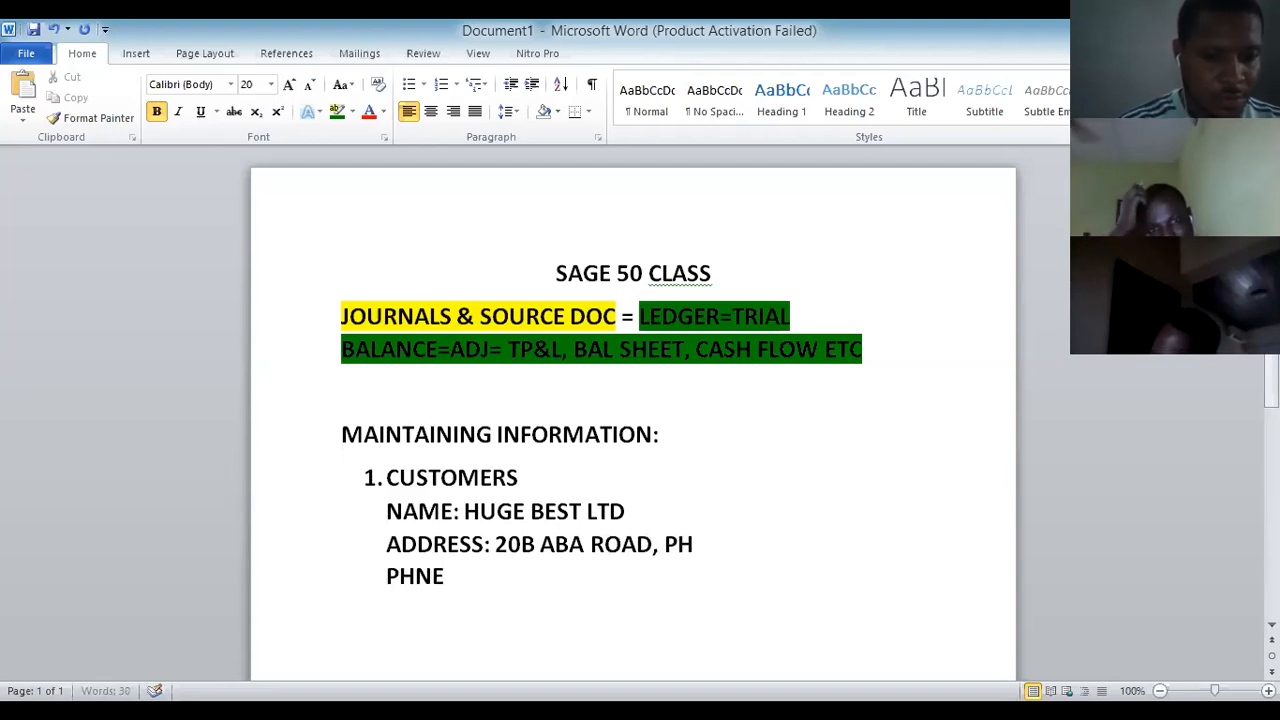
key("BackSpace")
key("BackSpace")
type("O")
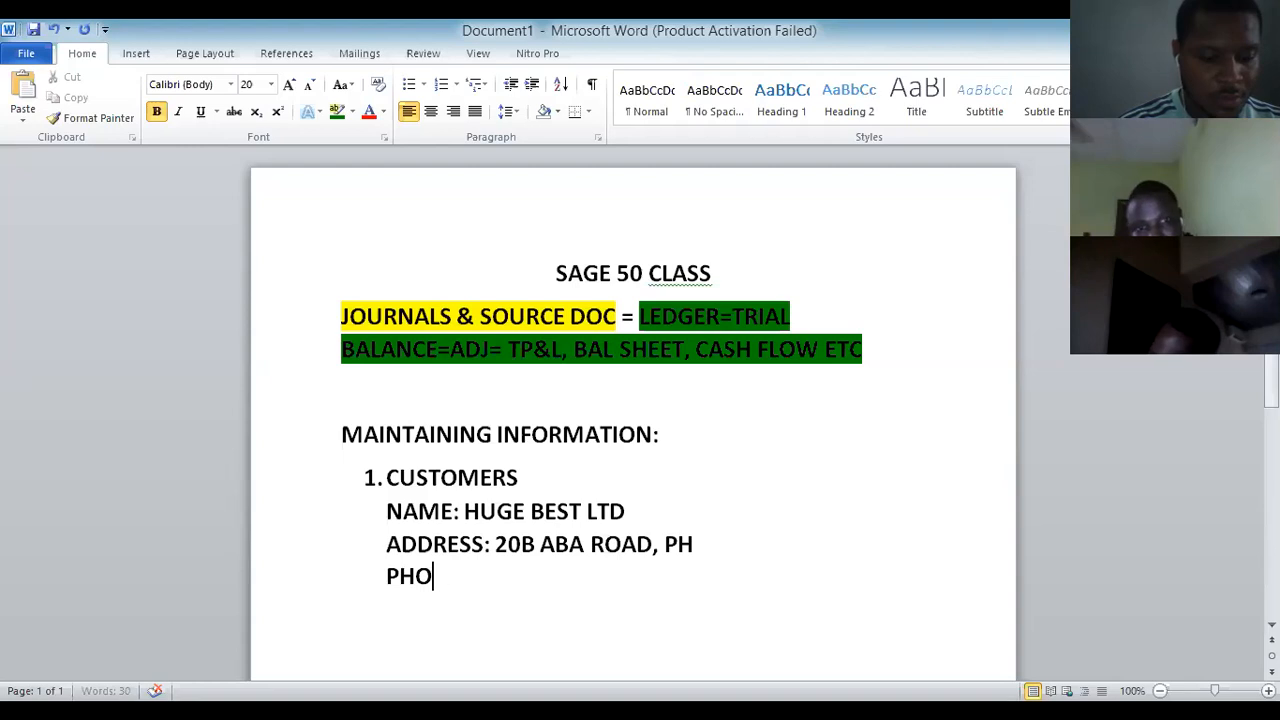
type("NE: ")
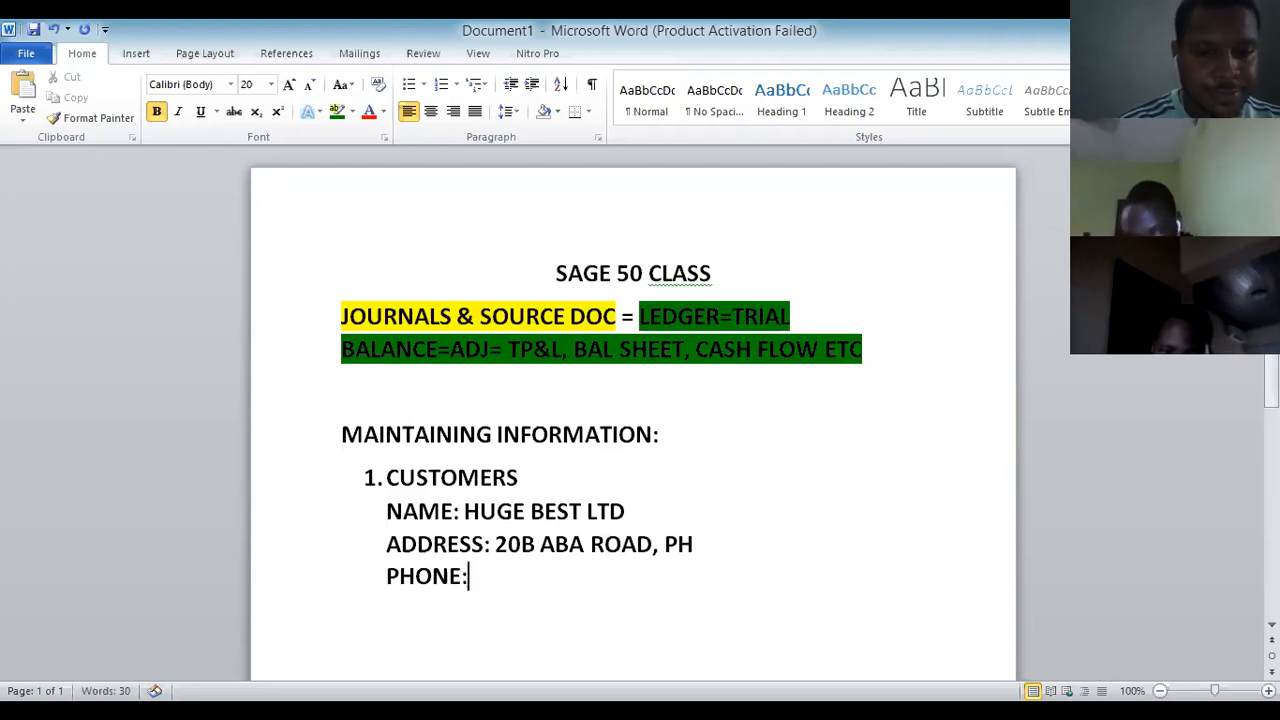
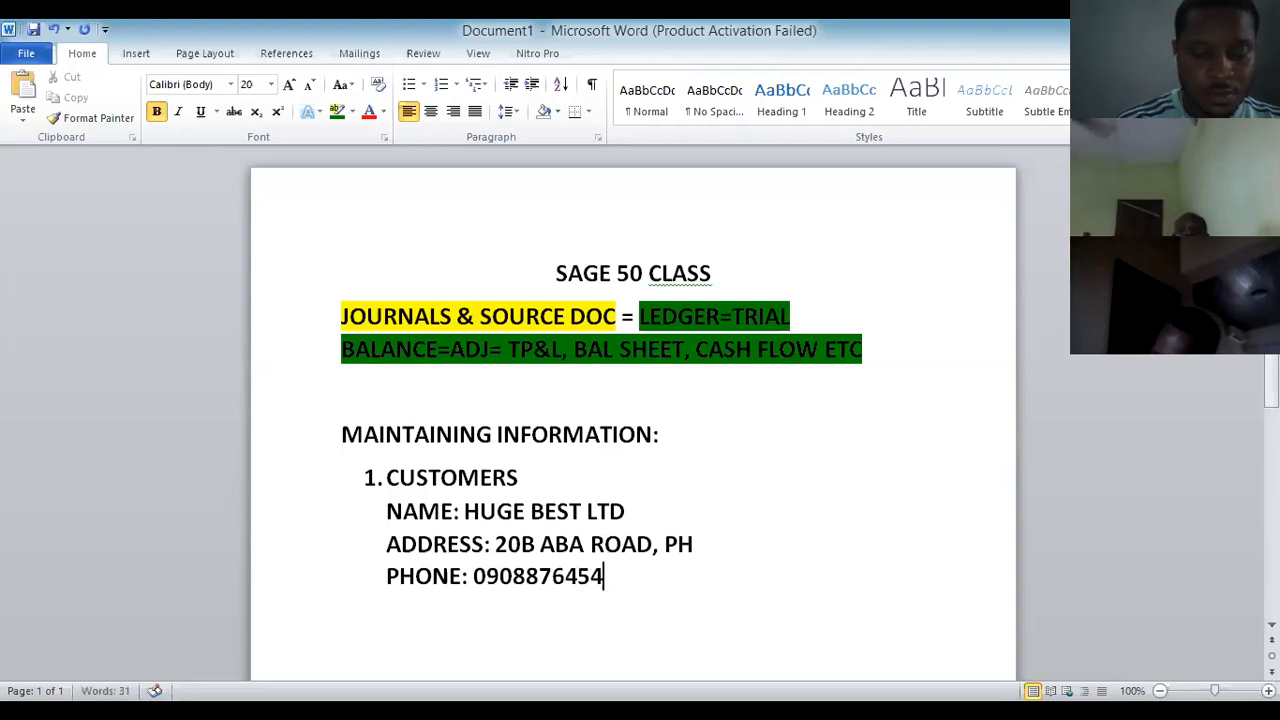
key("Return")
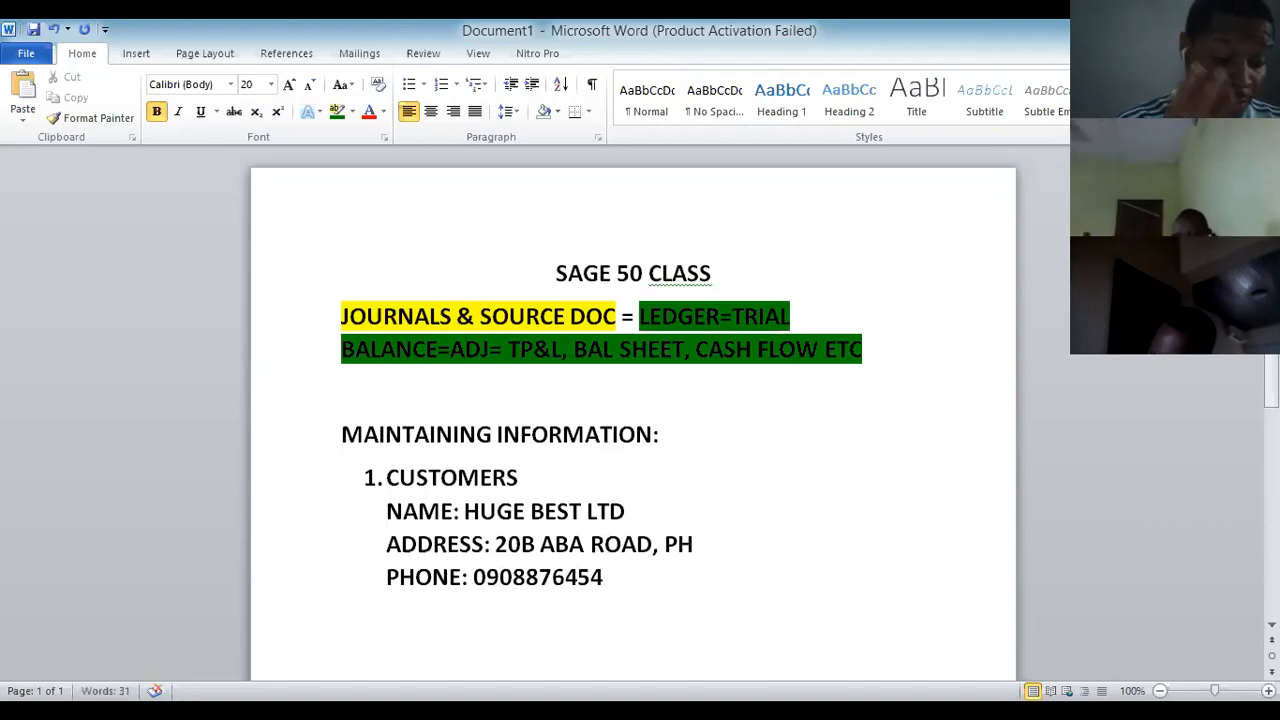
type("CREDIT ")
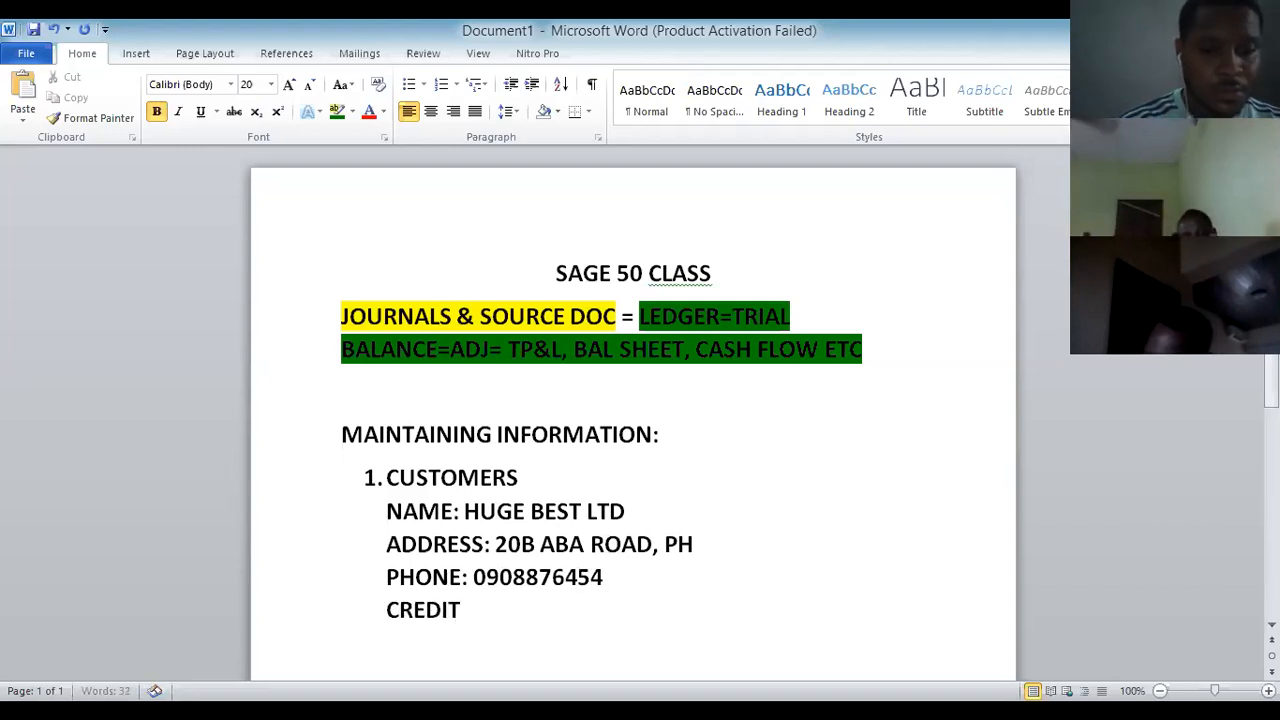
type("TERM")
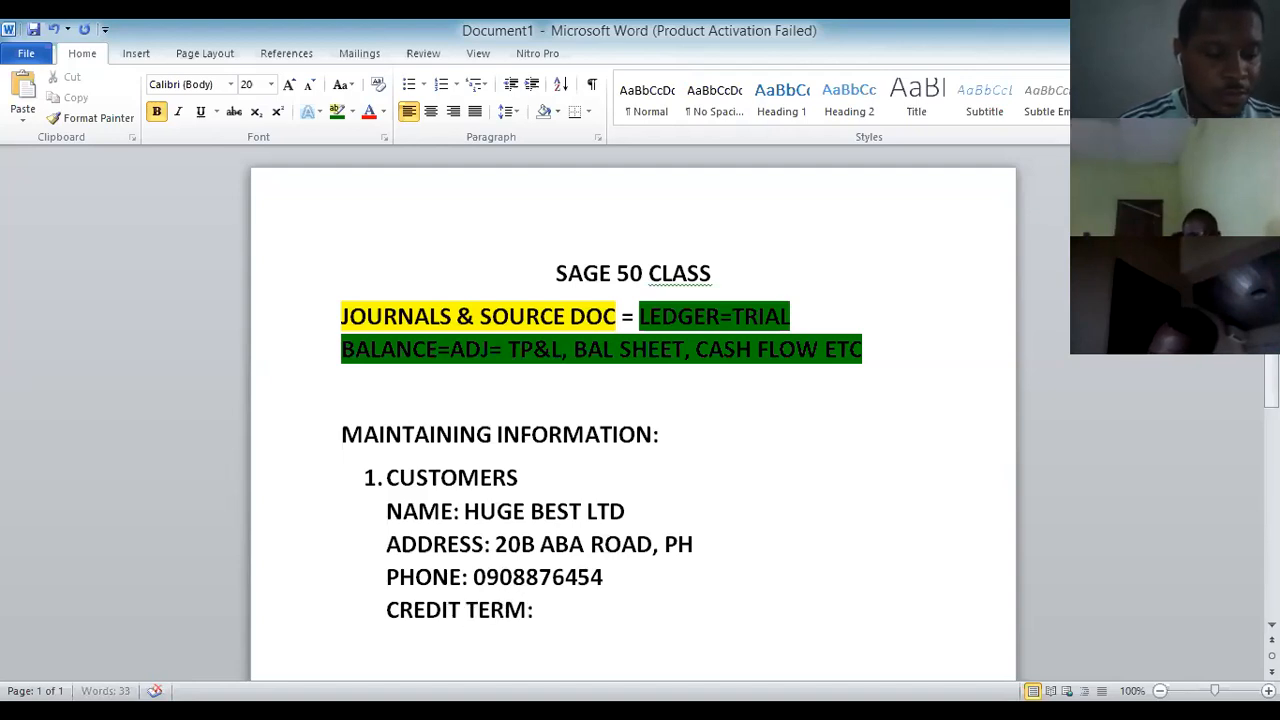
type(": 30")
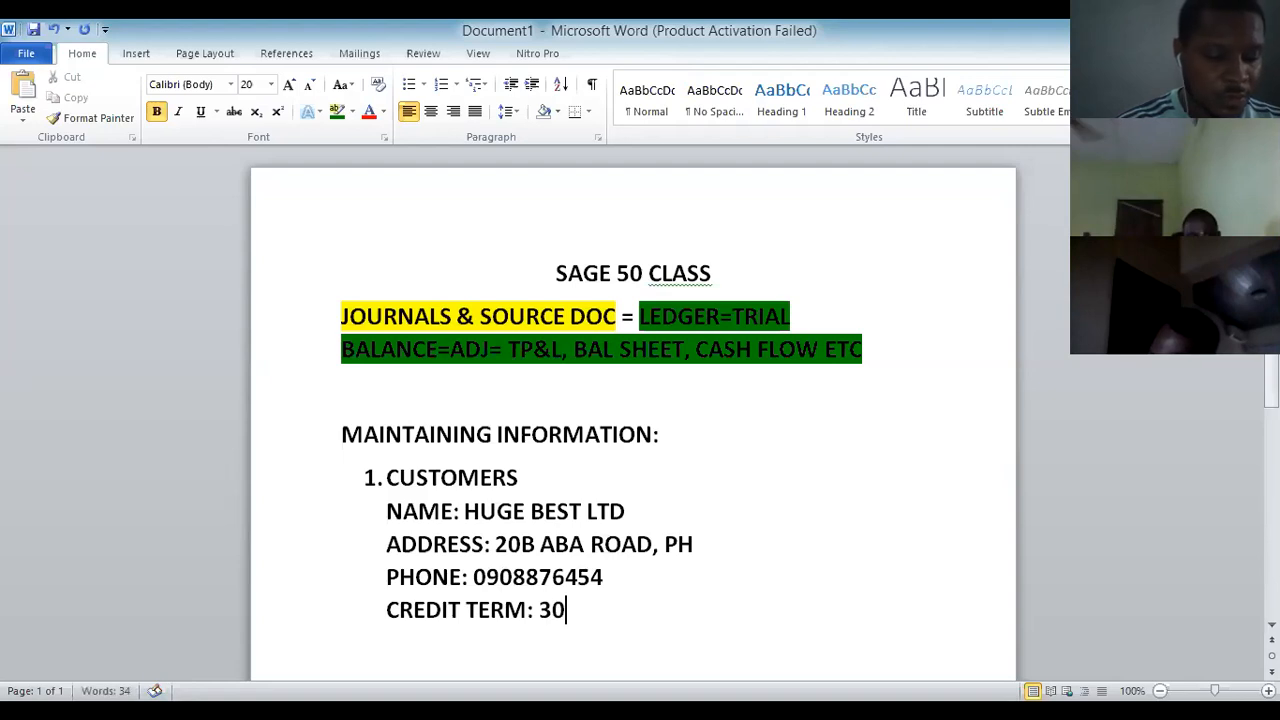
type("NET 1")
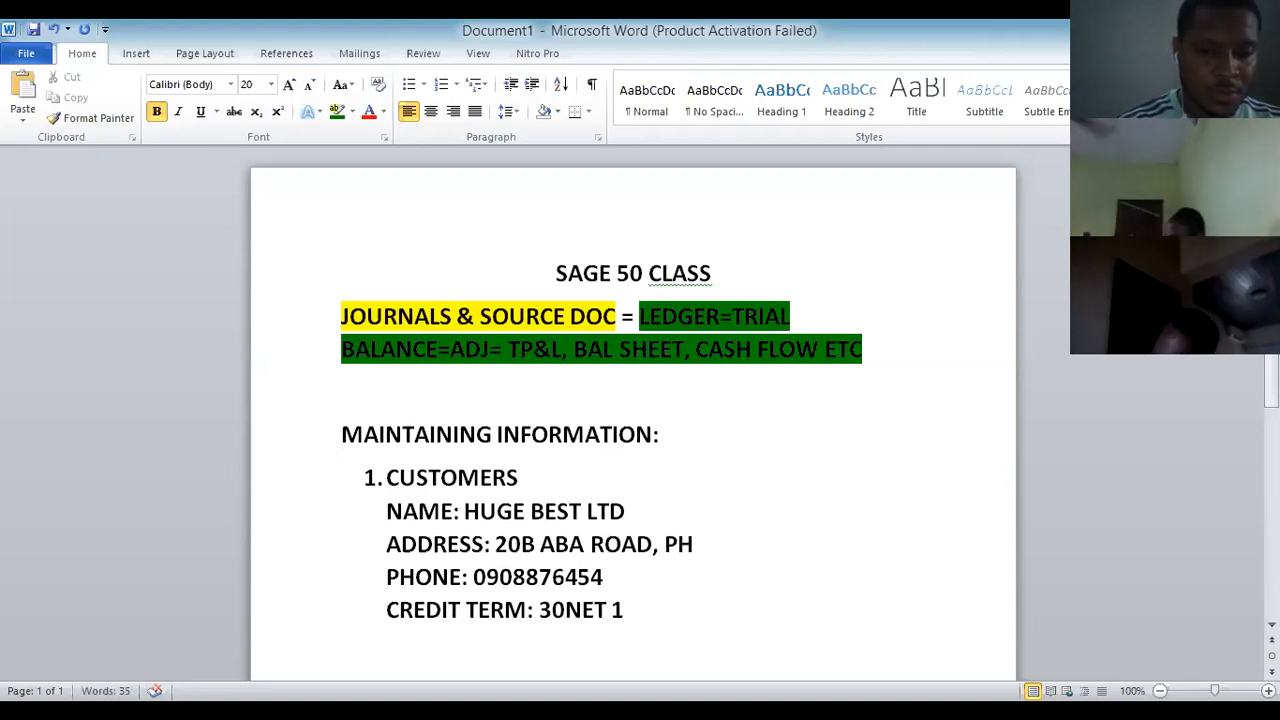
type("5,")
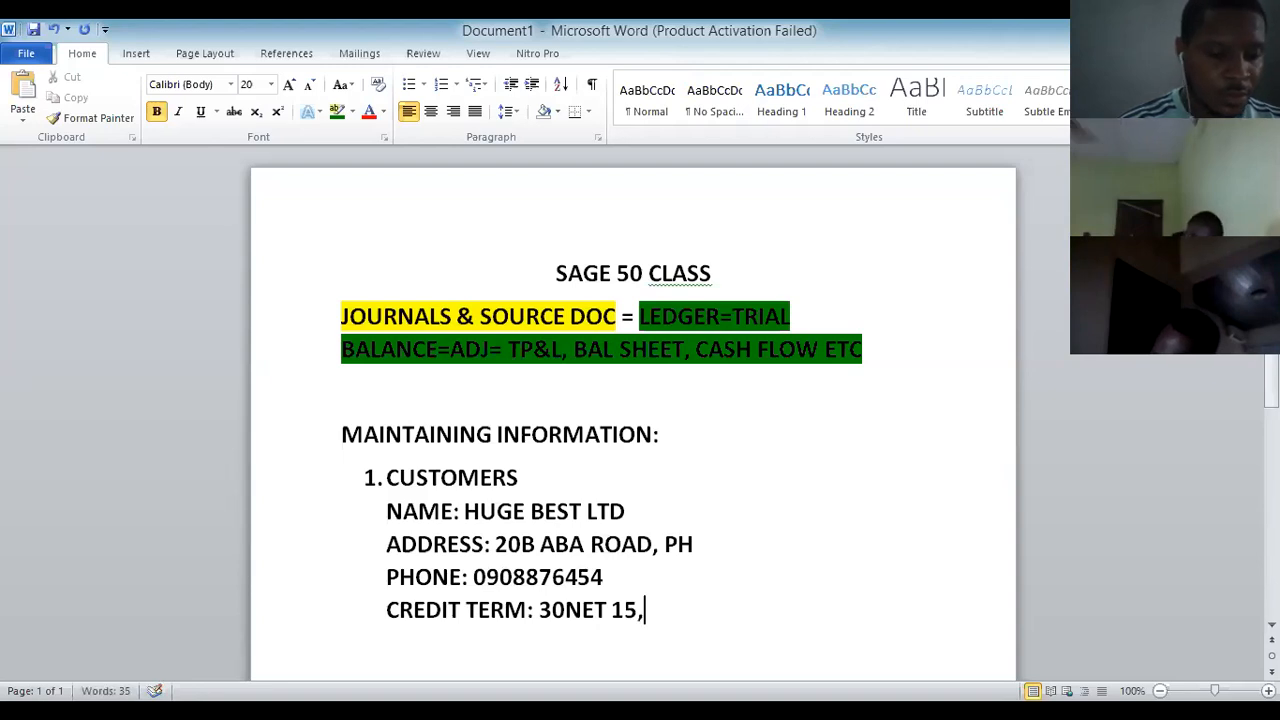
type("3%")
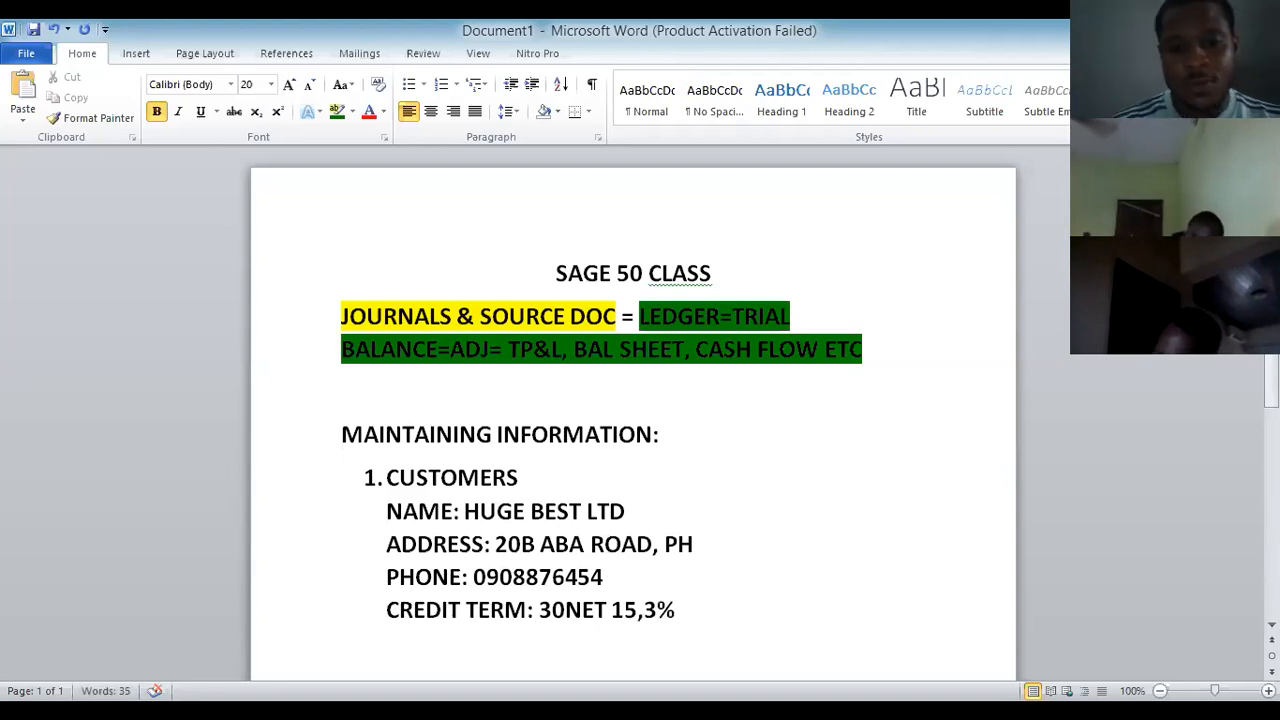
scroll(548, 428, "down", 2)
scroll(560, 432, "down", 1)
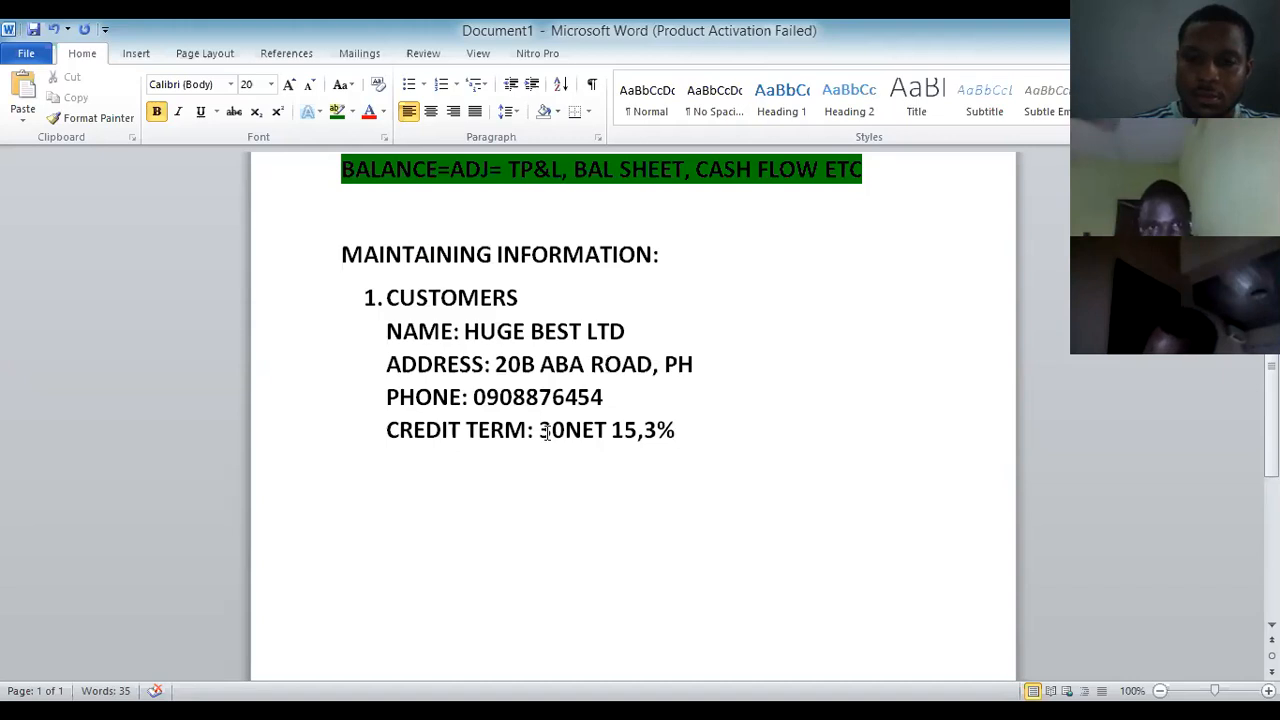
Tidy the empty lines below the customer's CREDIT TERM line.
key("Return")
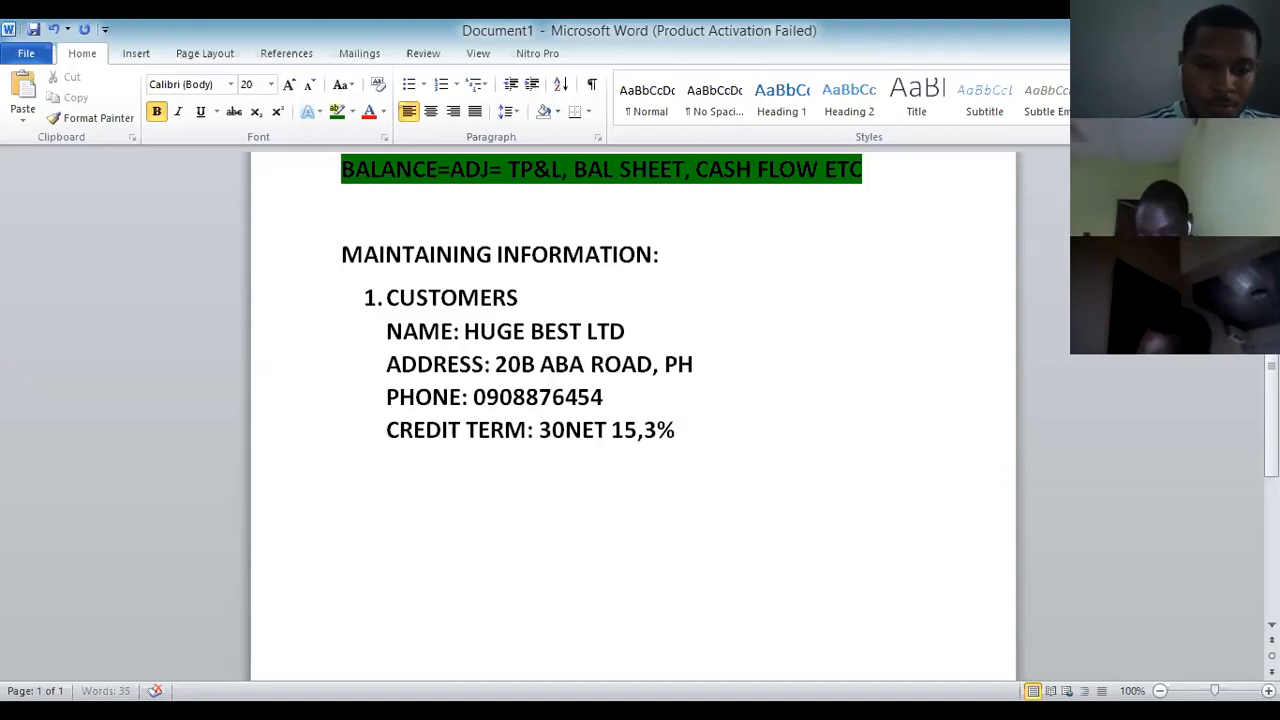
key("BackSpace")
key("Return")
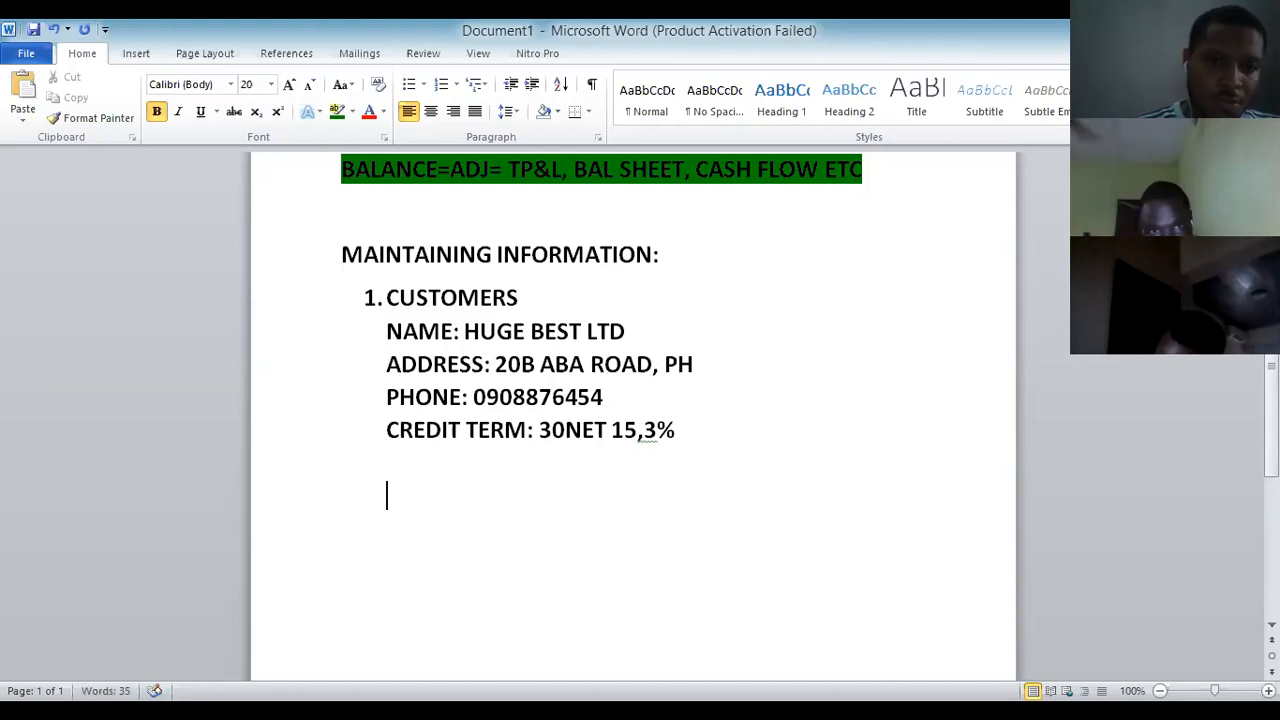
type("2")
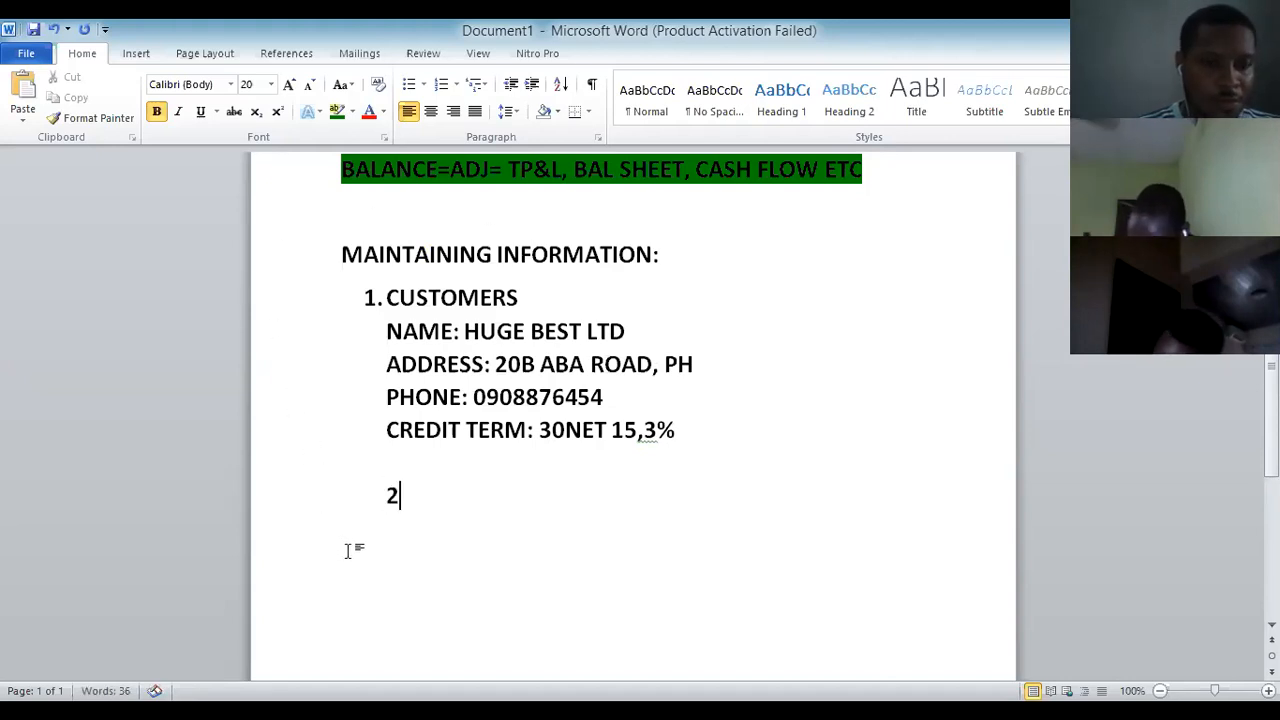
key("BackSpace")
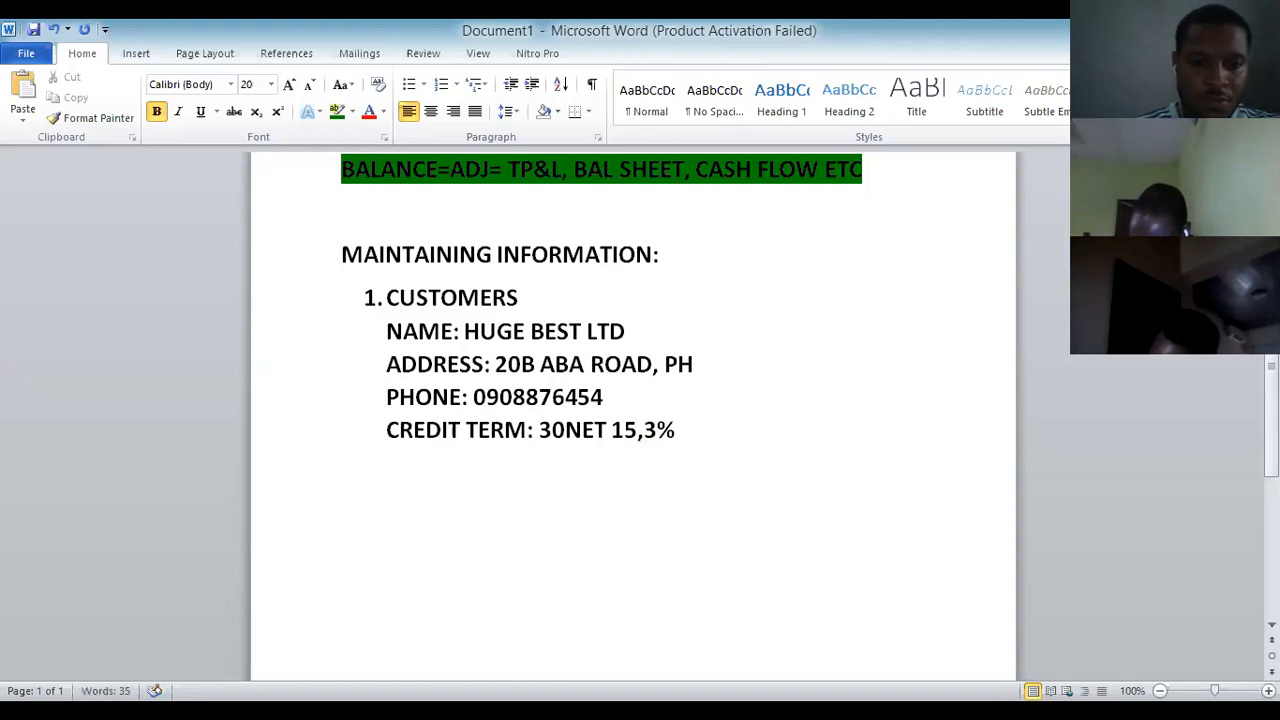
key("Up")
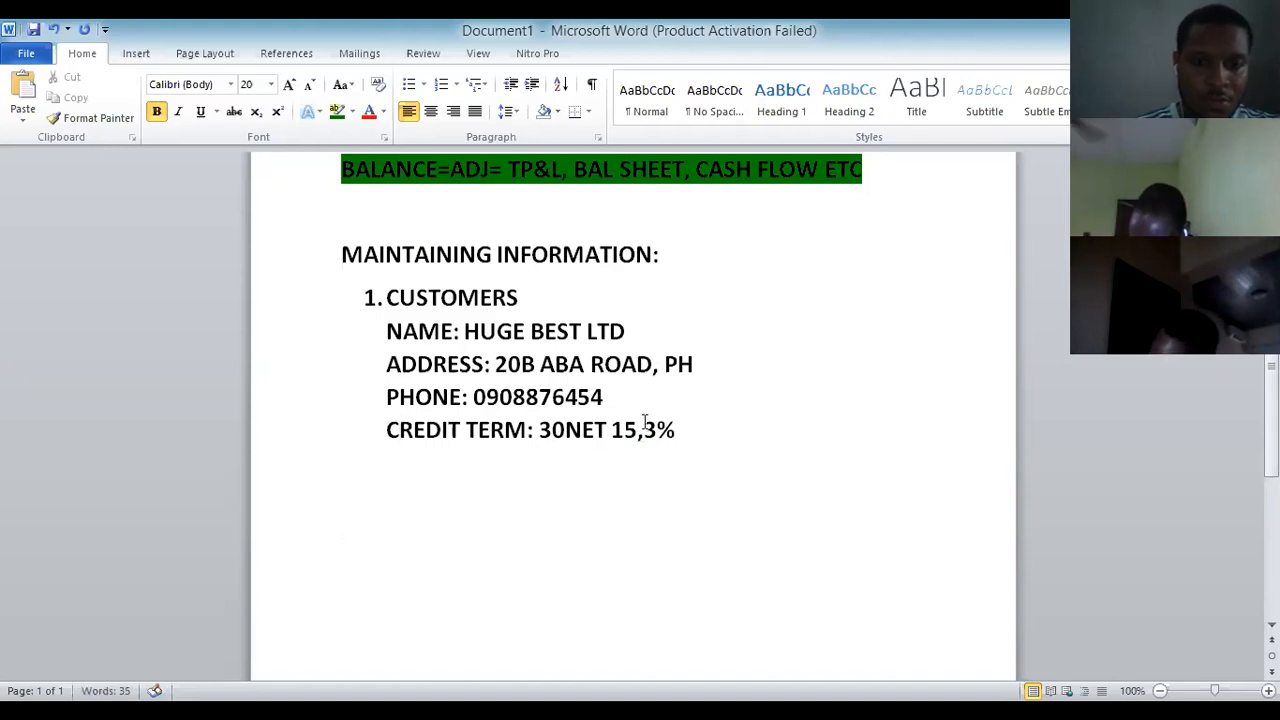
left_click(678, 430)
key("Return")
key("Return")
key("Return")
key("BackSpace")
key("BackSpace")
key("BackSpace")
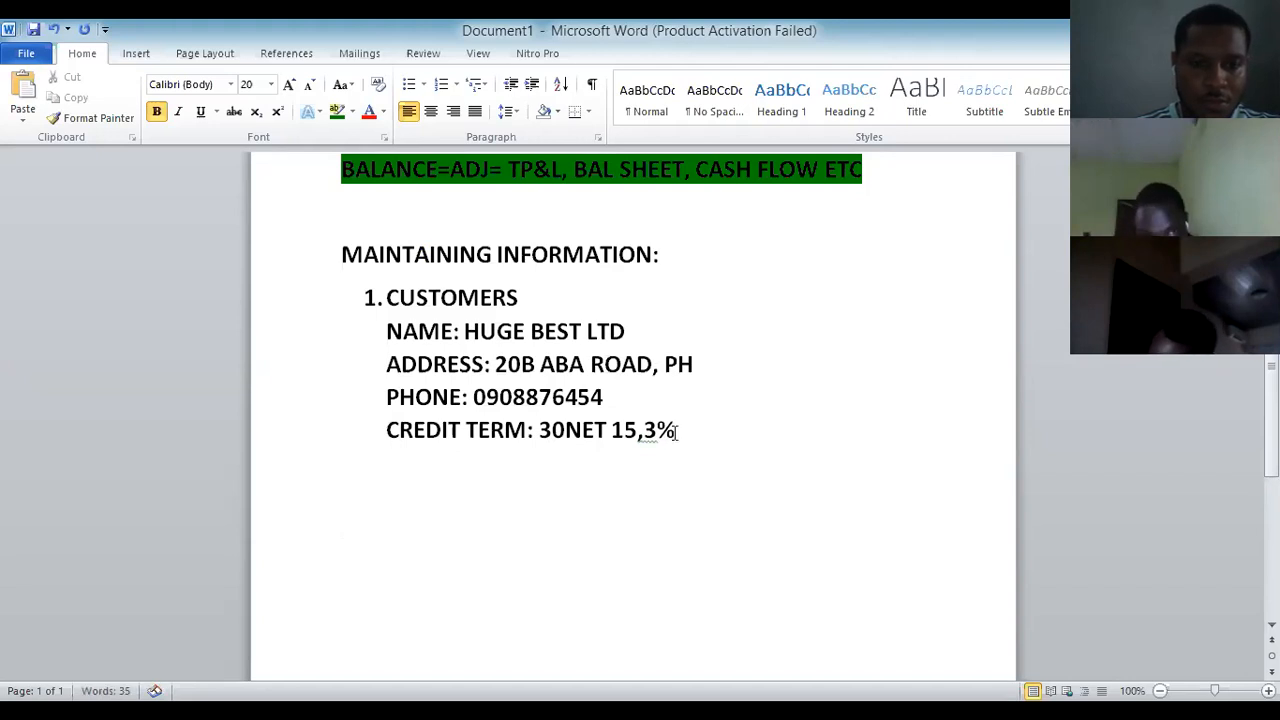
Add numbered item 2 'VENRORS/SUPPLIERS' and start item 3 below it.
key("Return")
key("Return")
type("2.")
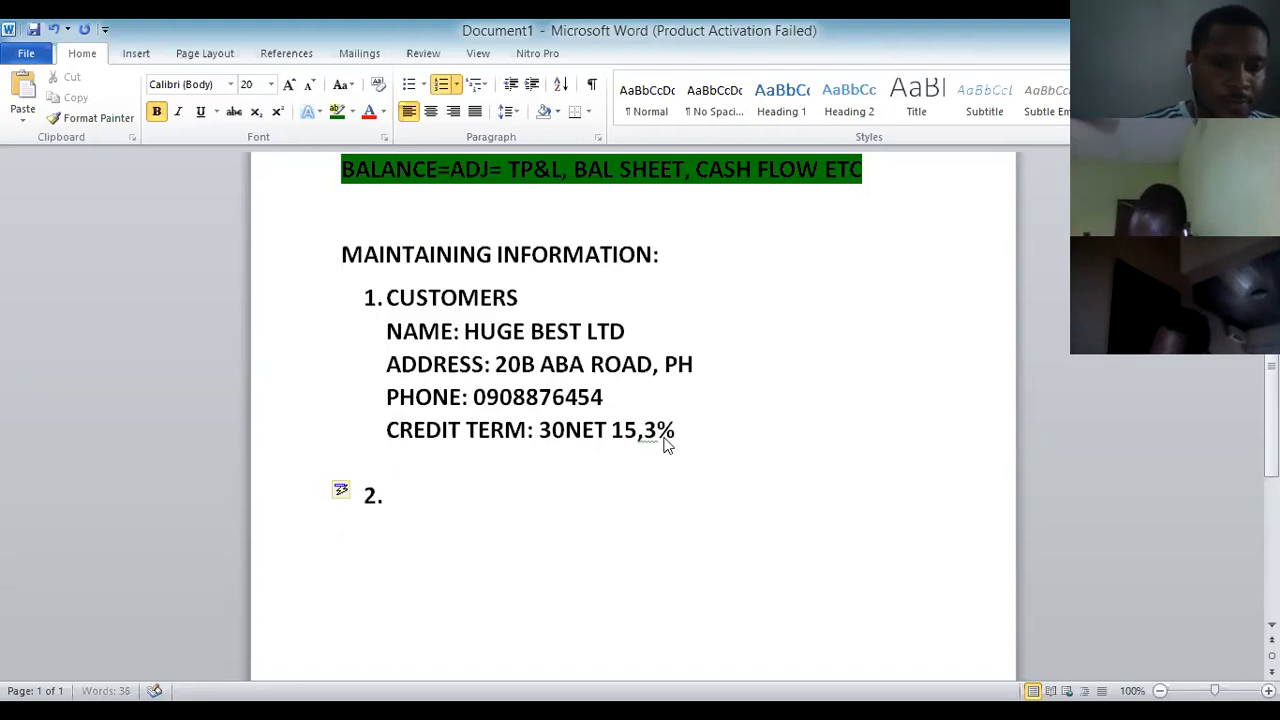
type("VENRORS")
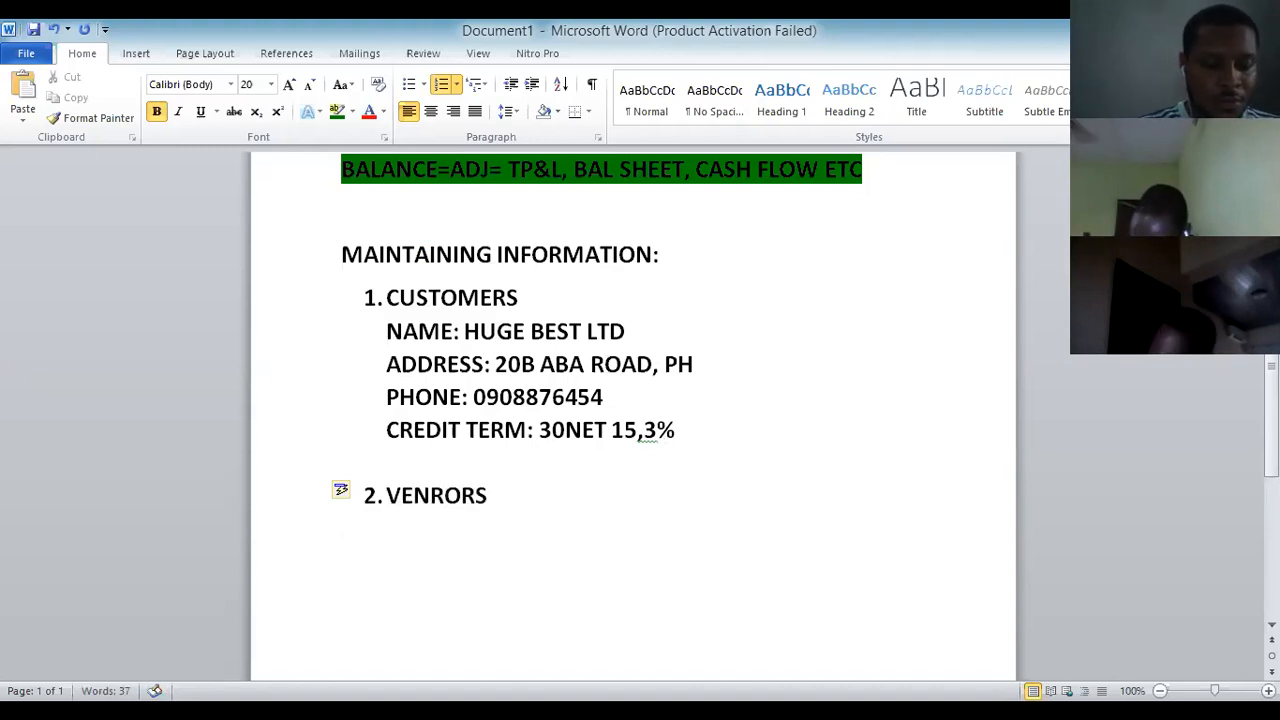
type("/SUPPLIERS")
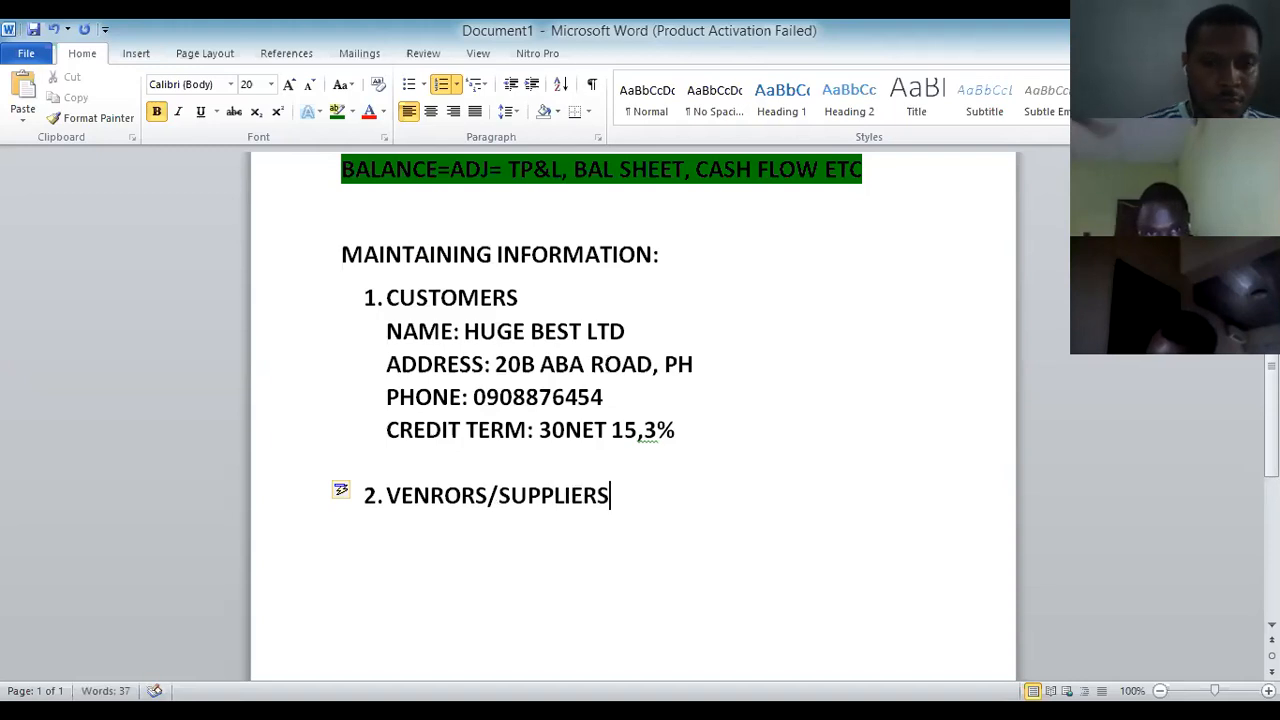
key("Return")
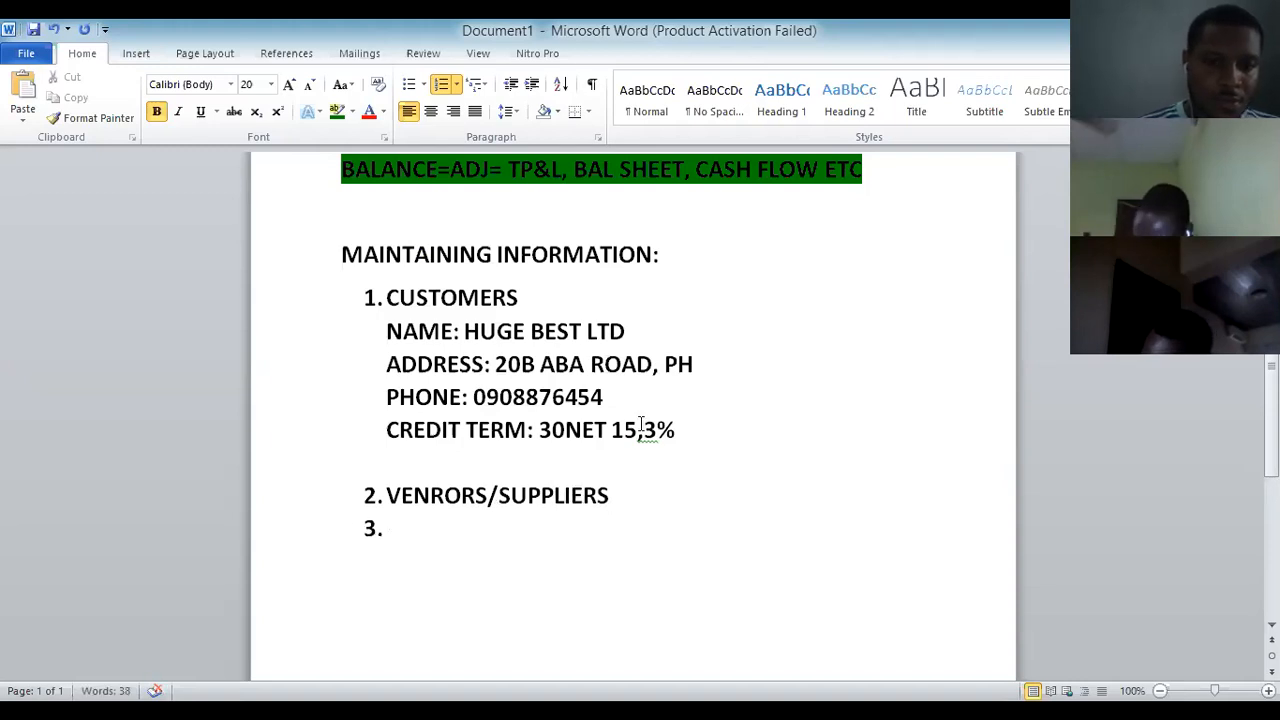
Copy the customer's NAME through CREDIT TERM lines and paste them under VENRORS/SUPPLIERS.
left_click_drag(683, 430, 421, 334)
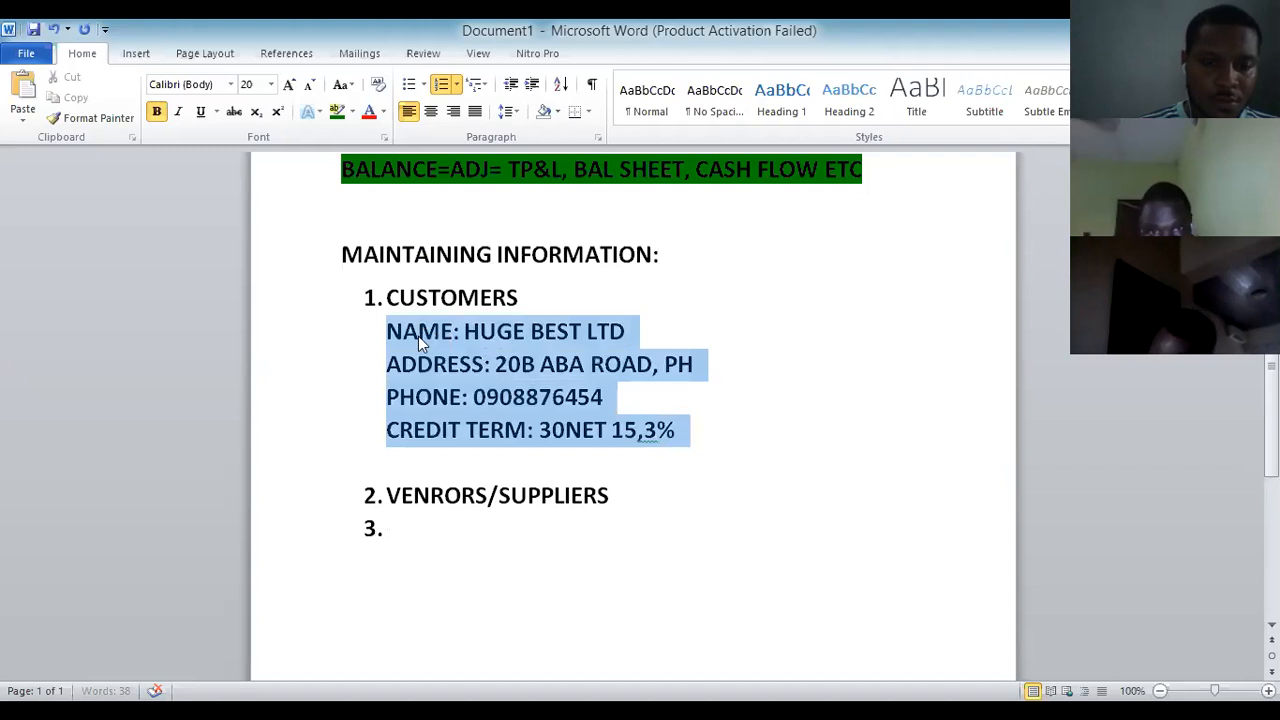
right_click(418, 336)
left_click(470, 368)
left_click(396, 529)
key("BackSpace")
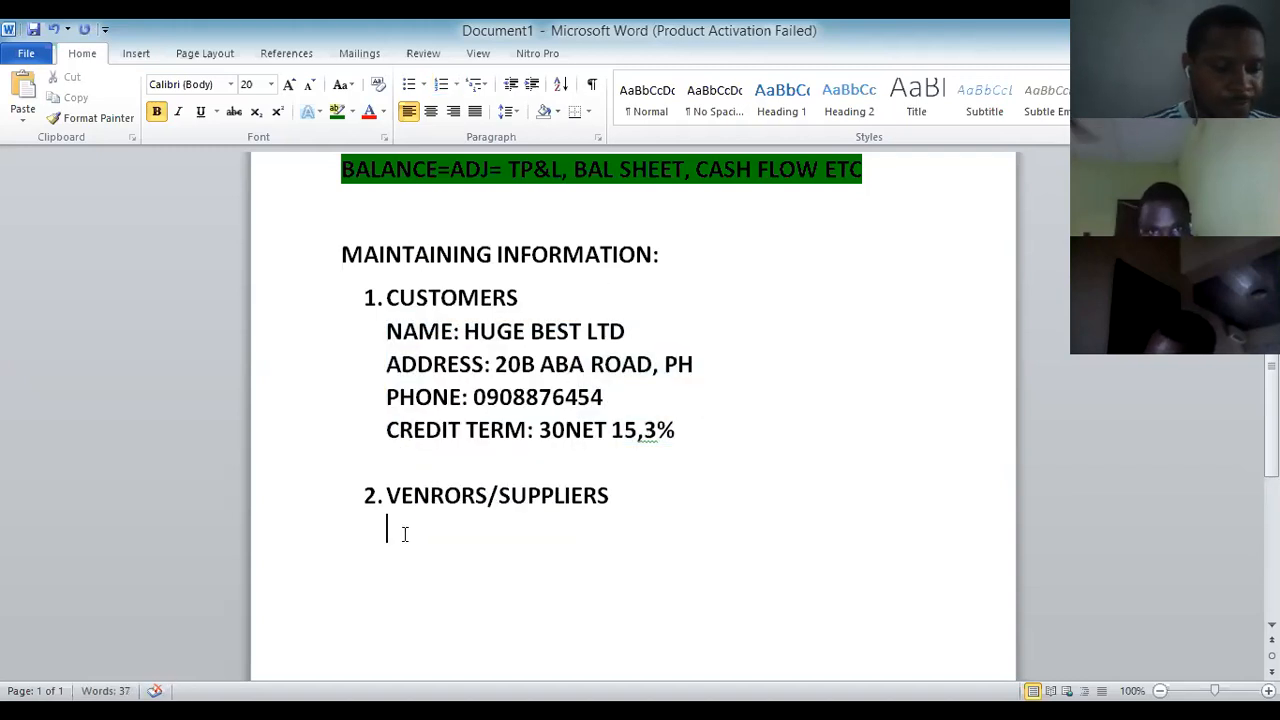
key("ctrl+v")
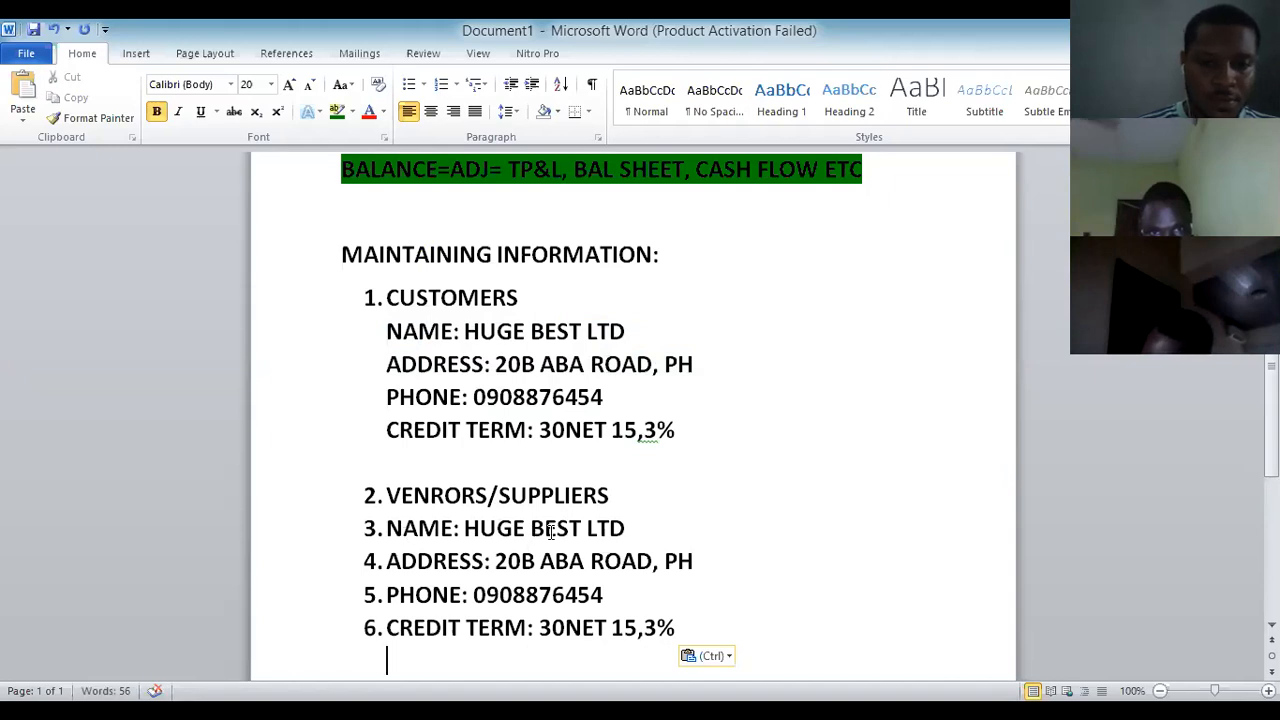
Change the pasted name to CIXCO LTD and replace the supplier's address and phone number.
left_click(586, 531)
key("BackSpace")
key("BackSpace")
key("BackSpace")
key("BackSpace")
key("BackSpace")
key("BackSpace")
key("BackSpace")
key("BackSpace")
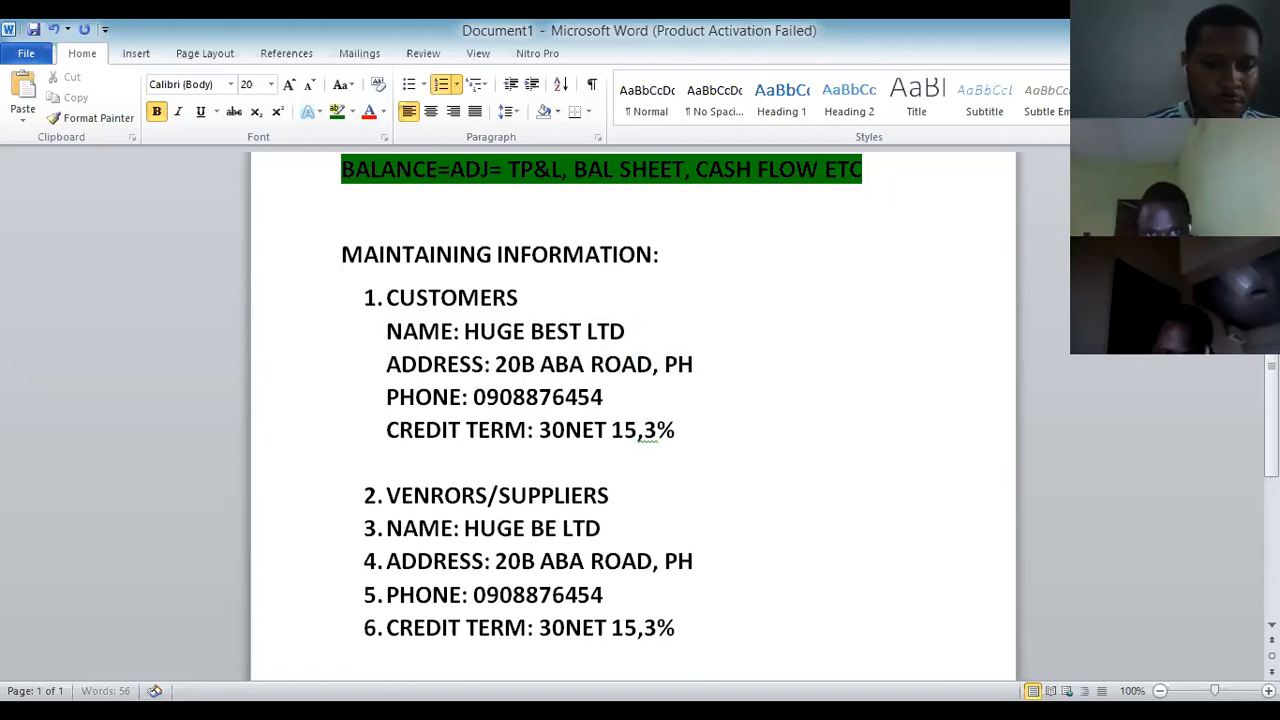
key("BackSpace")
type("CIXCO")
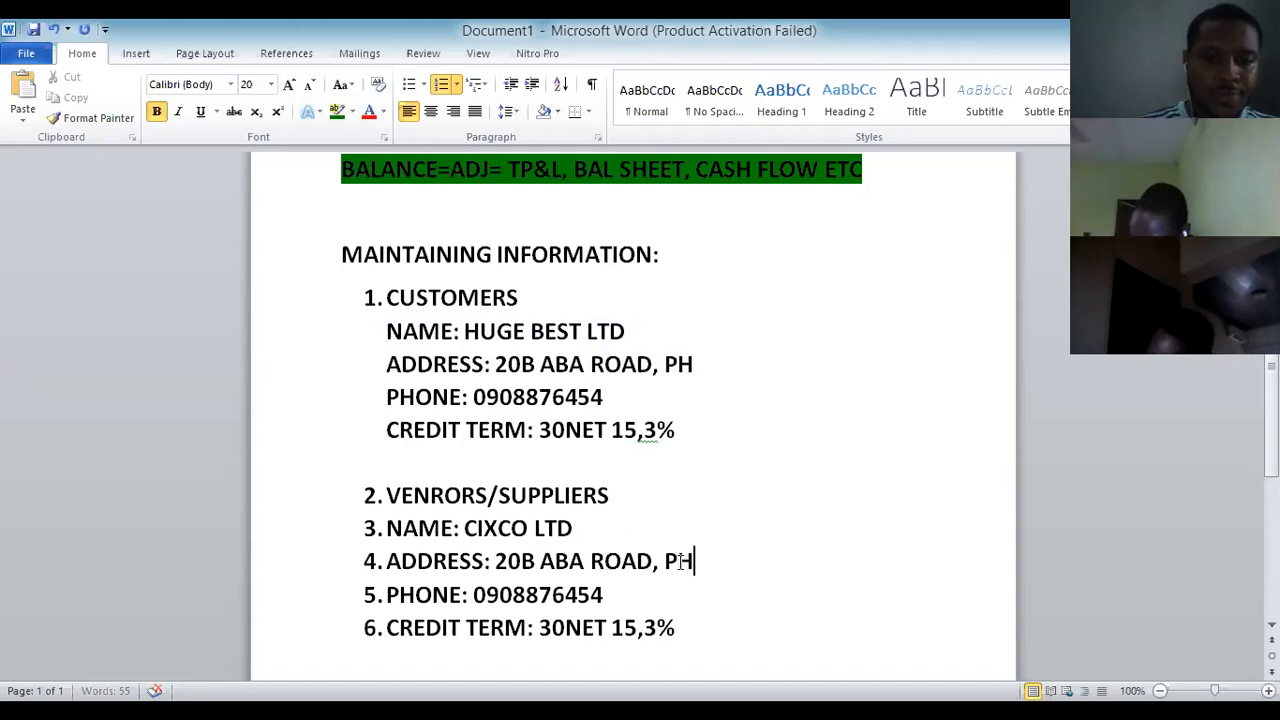
left_click_drag(694, 561, 532, 558)
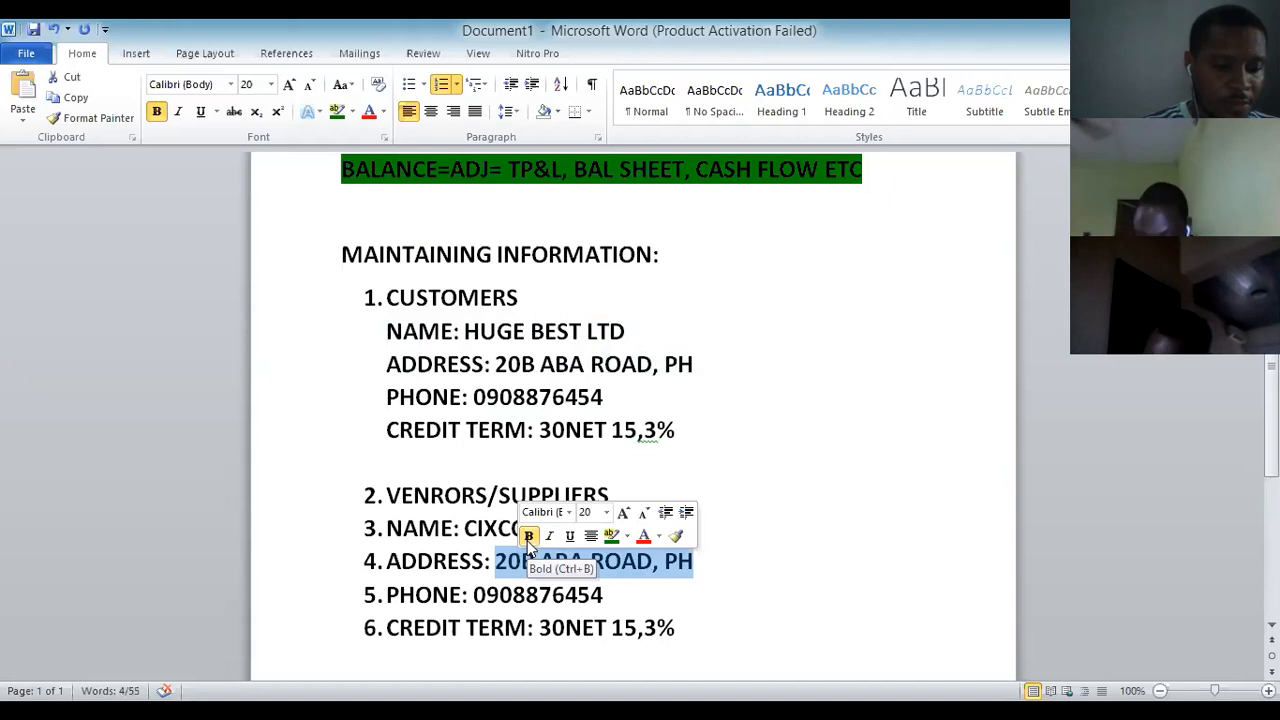
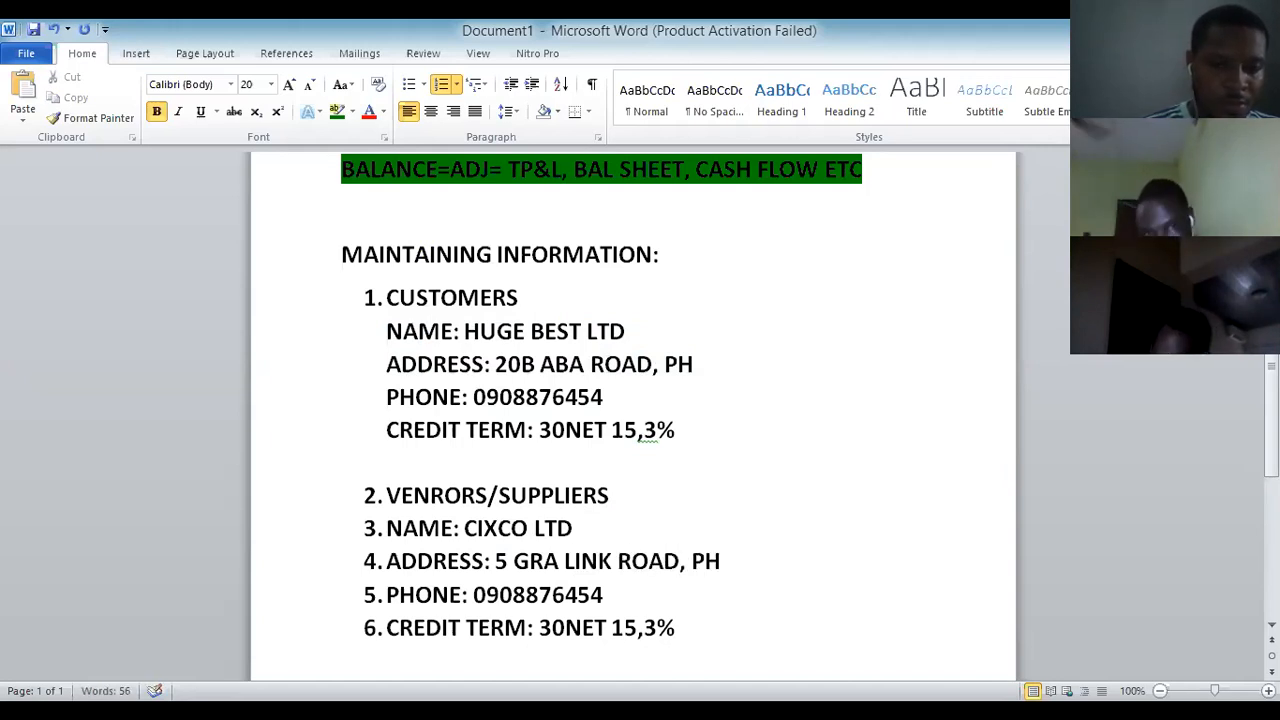
left_click(606, 595)
key("BackSpace")
key("BackSpace")
key("BackSpace")
key("BackSpace")
key("BackSpace")
key("BackSpace")
key("BackSpace")
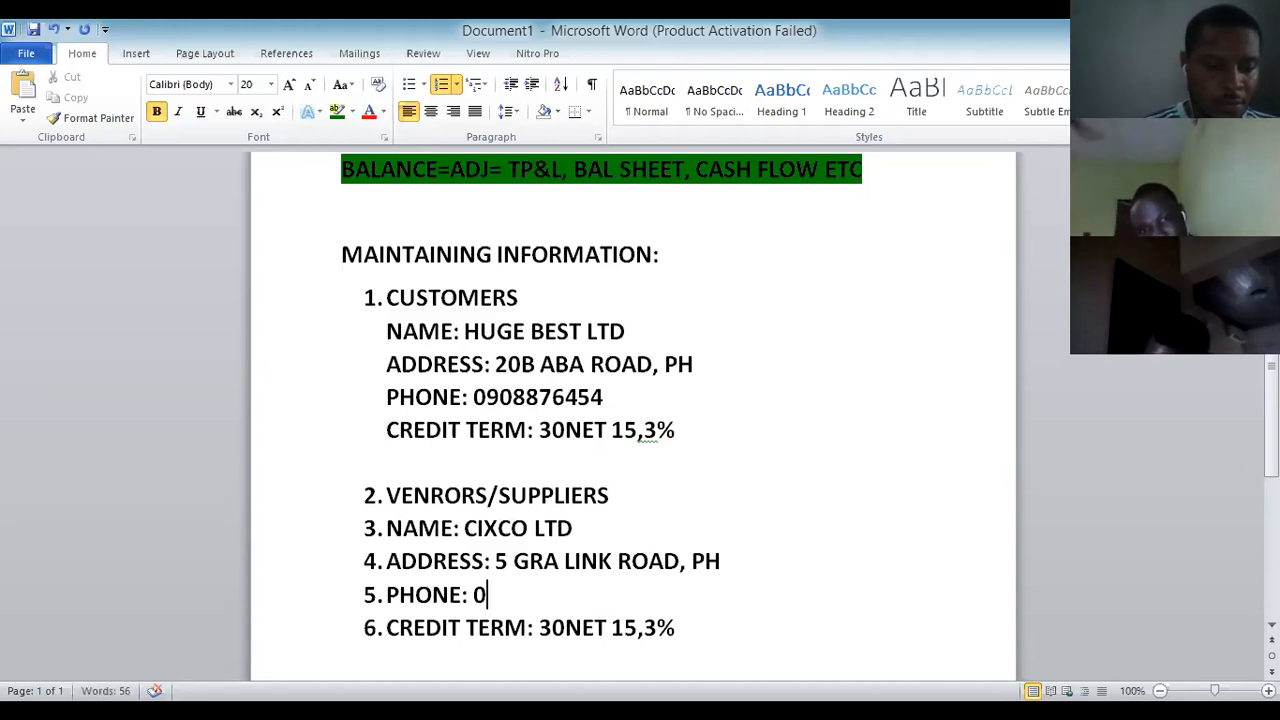
key("BackSpace")
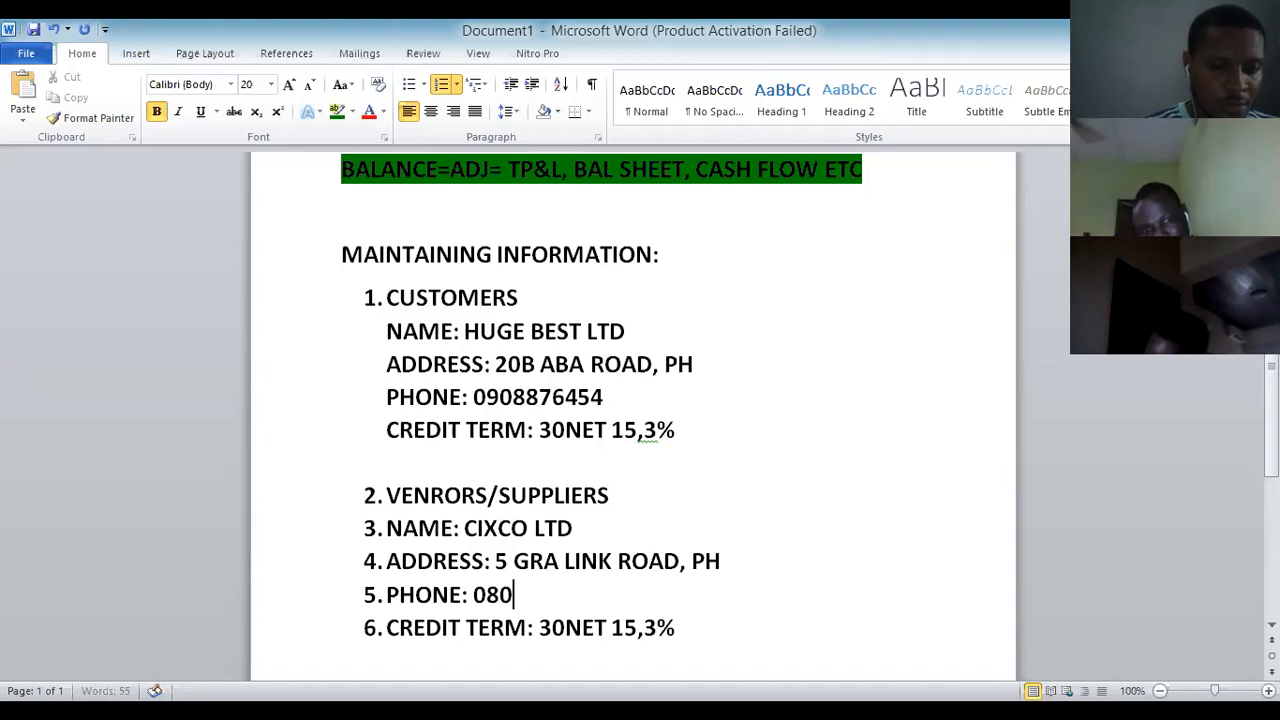
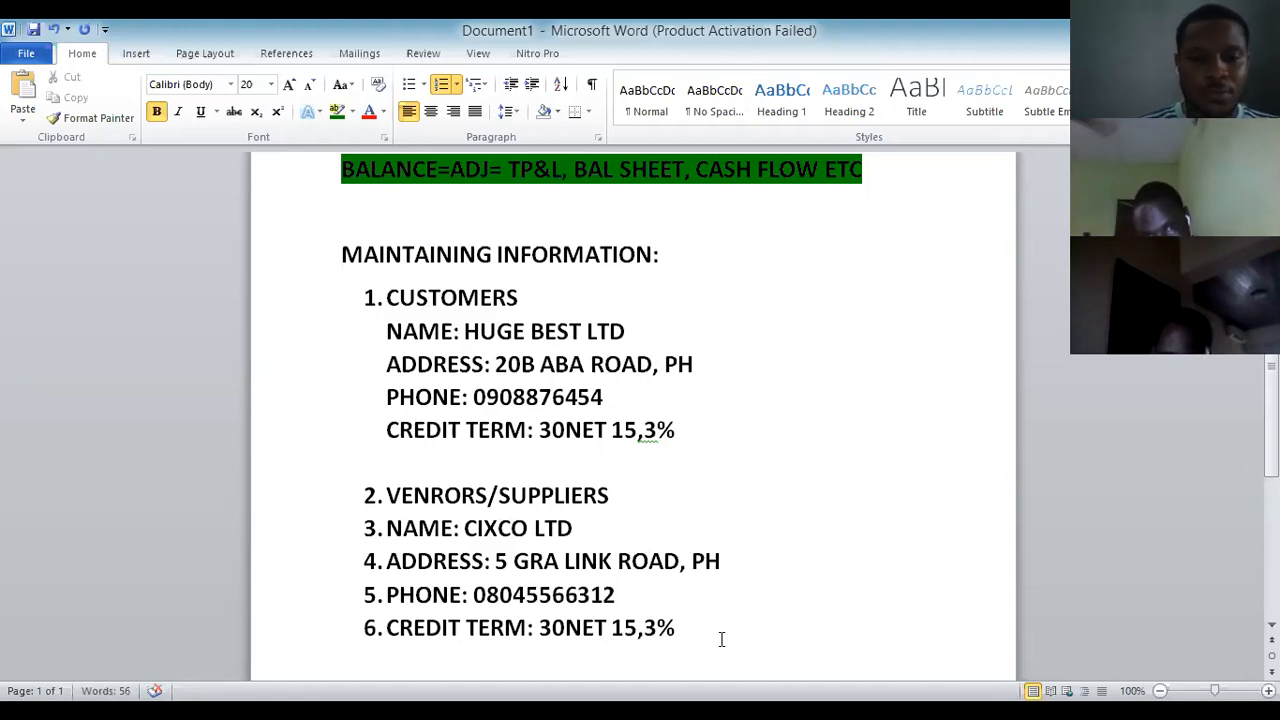
Change the supplier's credit term to 25NET 10,2%.
left_click(563, 628)
key("BackSpace")
key("BackSpace")
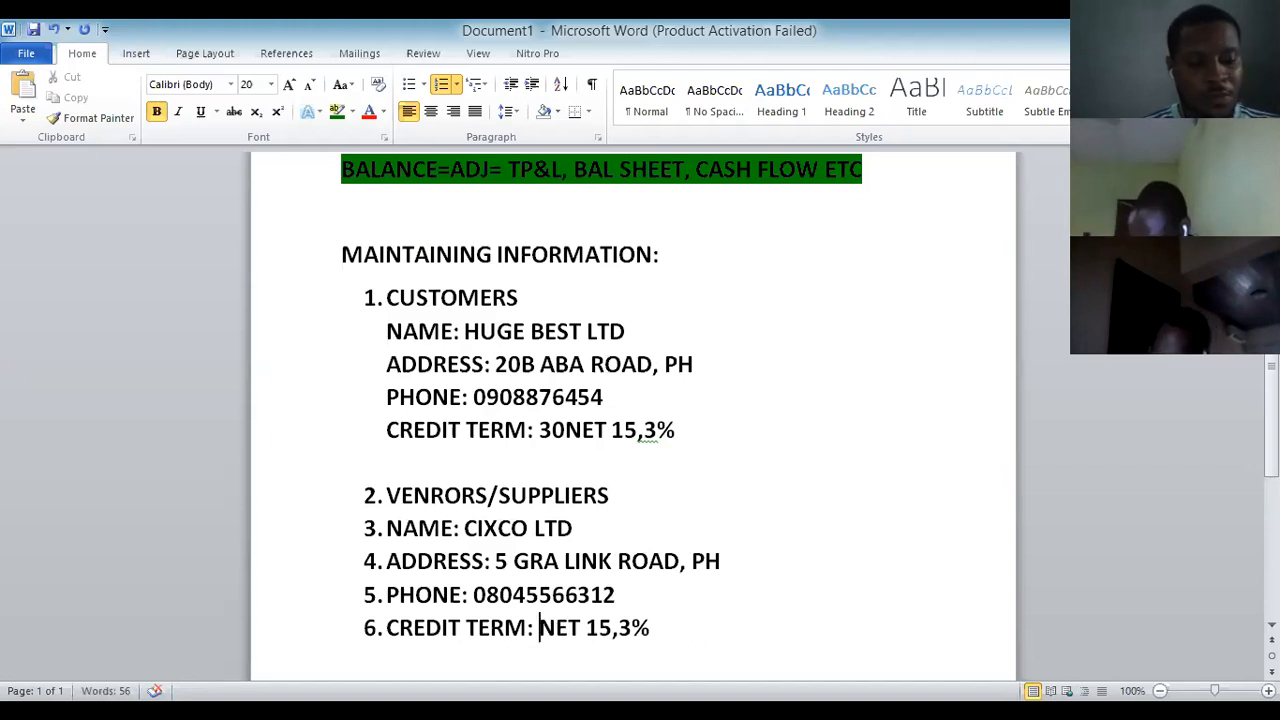
type("25")
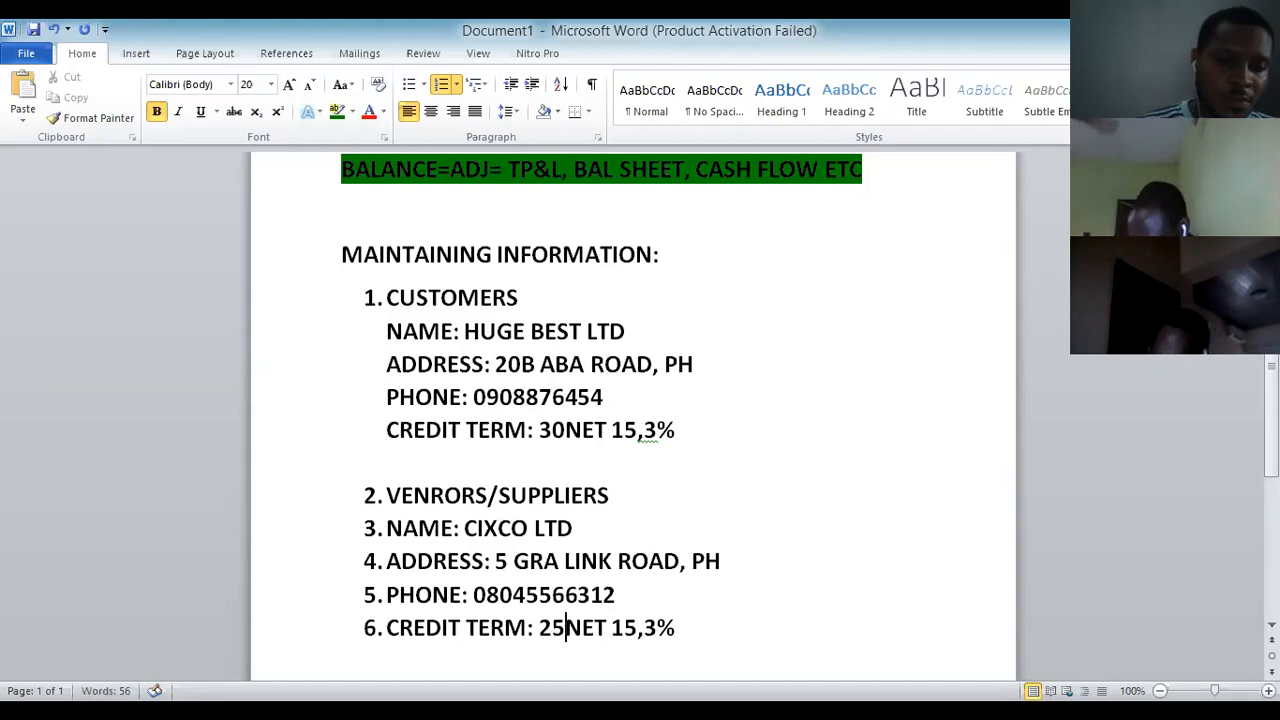
left_click(633, 628)
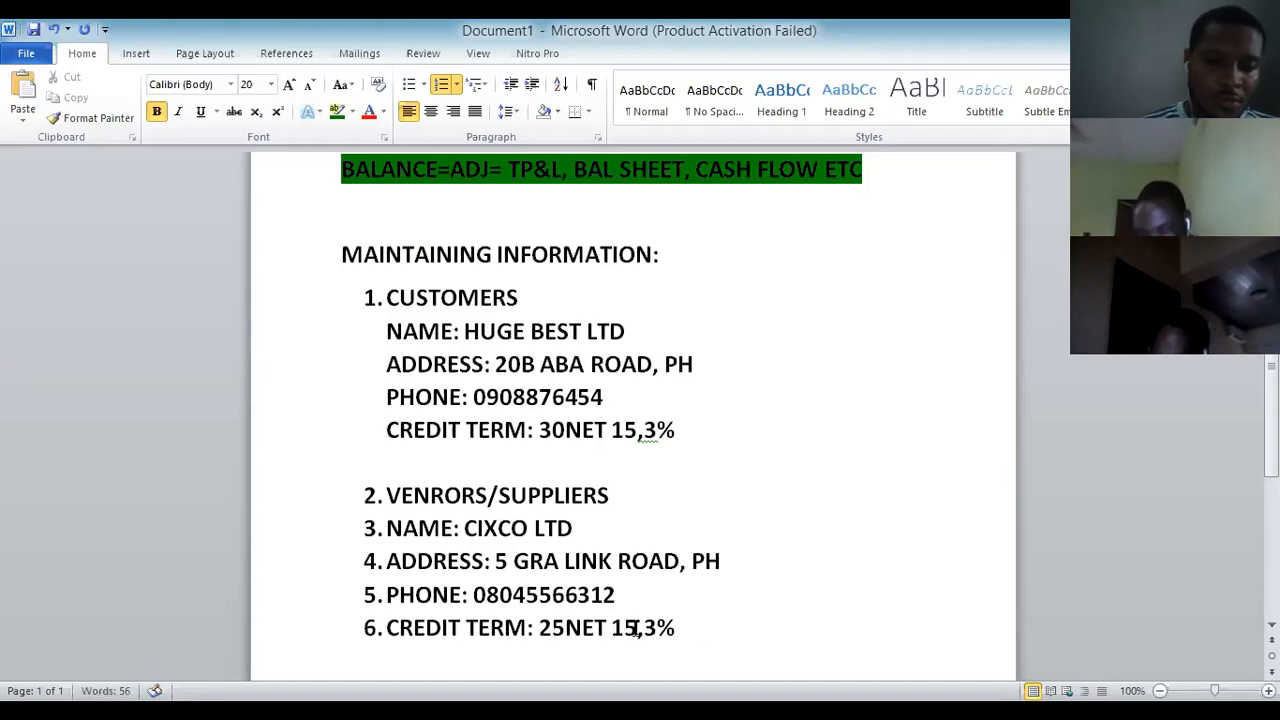
key("BackSpace")
type("0")
left_click(656, 618)
key("BackSpace")
type("2")
scroll(663, 610, "down", 2)
left_click(691, 496)
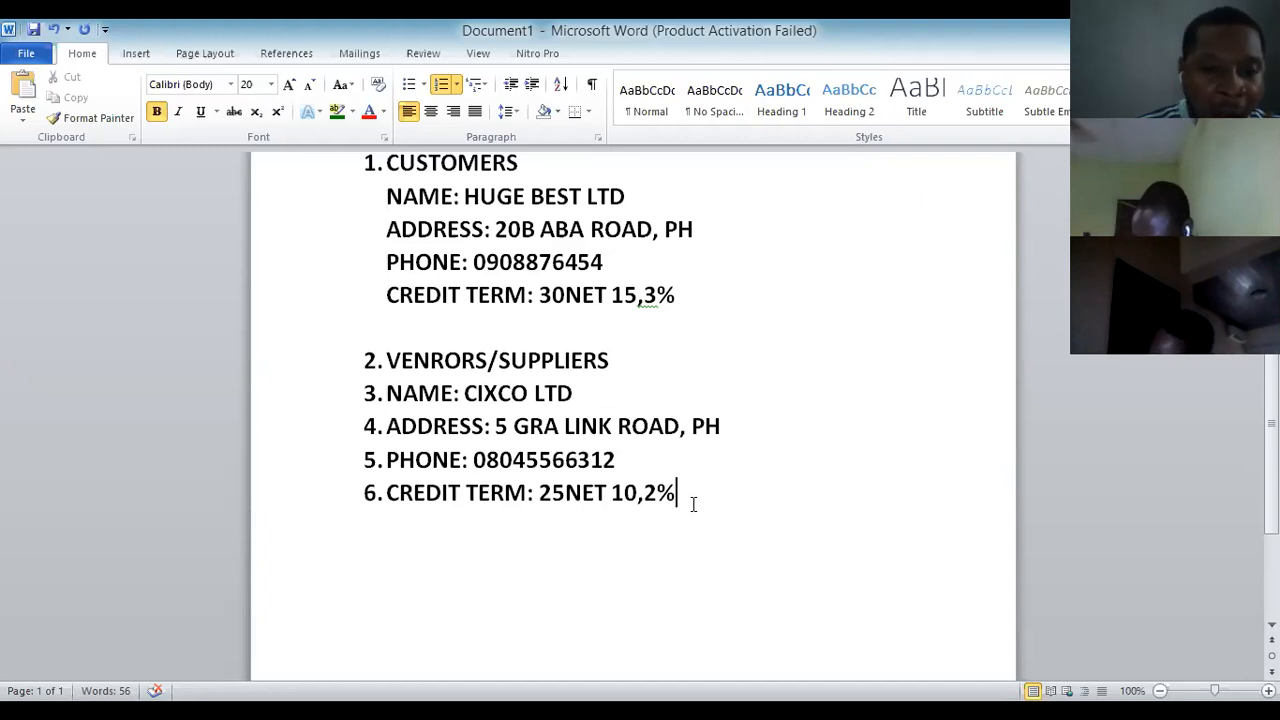
Try ending the numbered list below the vendor details with a new '3' line.
key("Return")
key("BackSpace")
key("BackSpace")
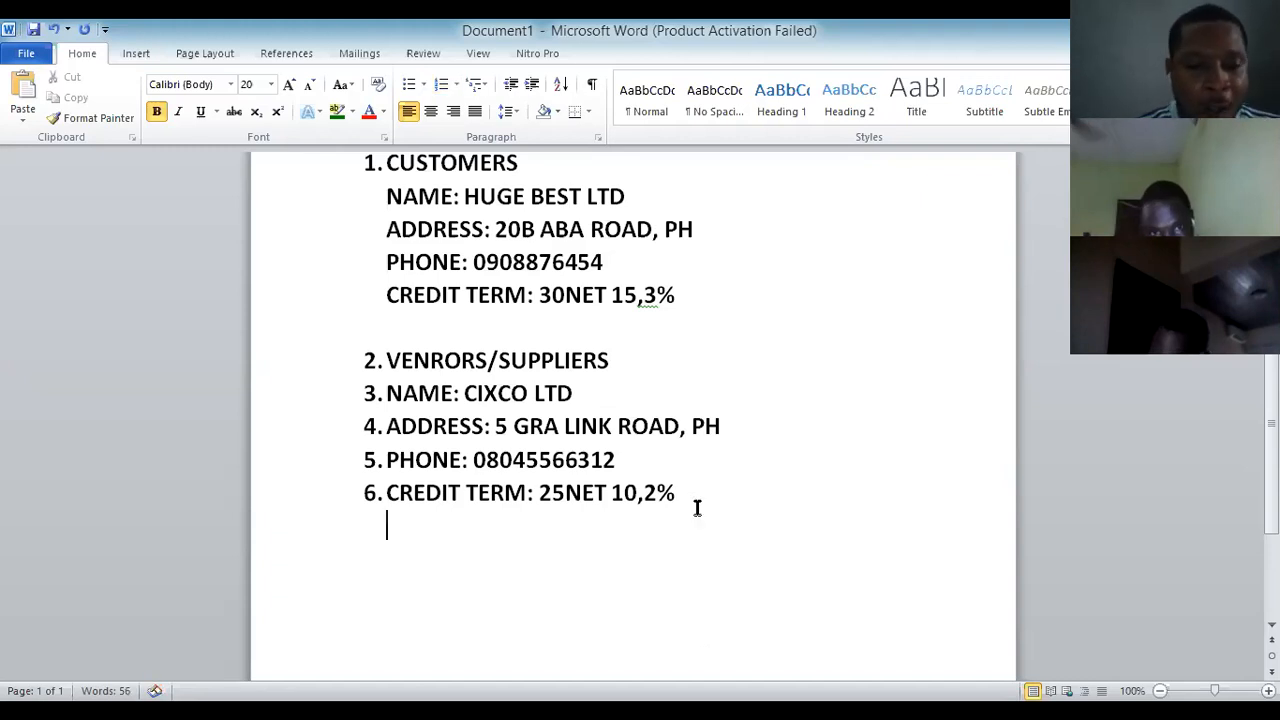
key("BackSpace")
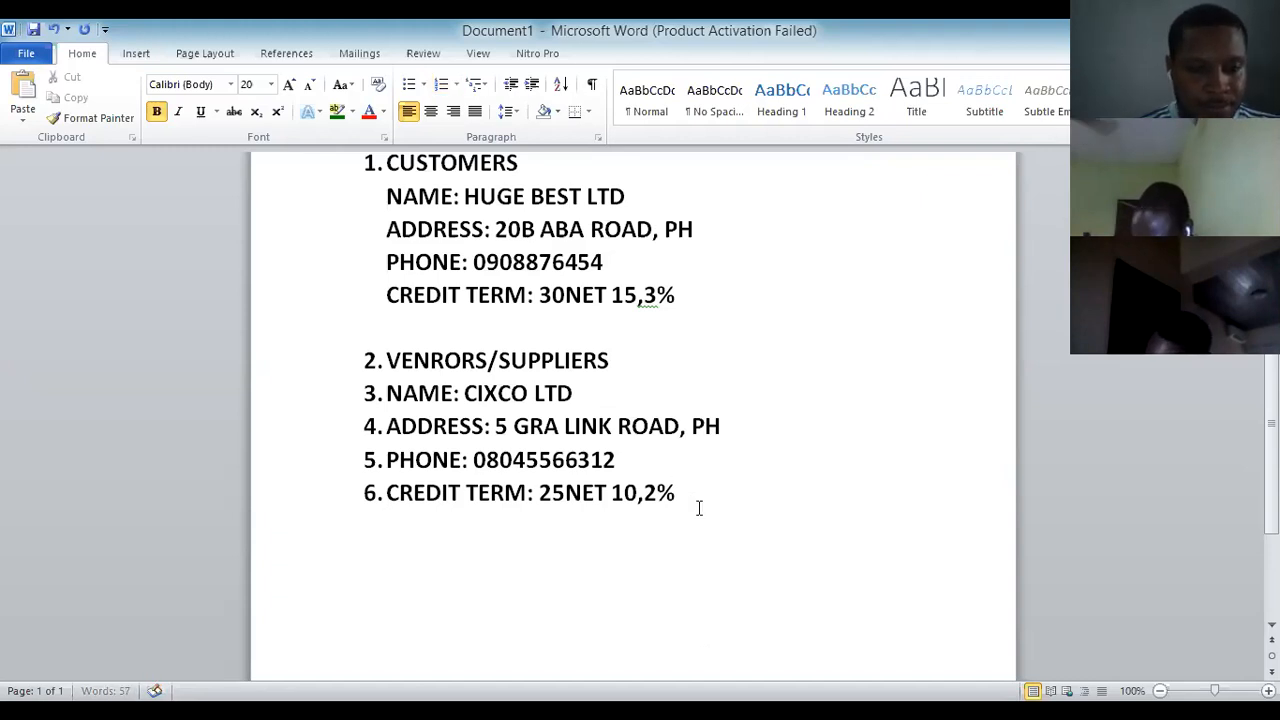
type("3.")
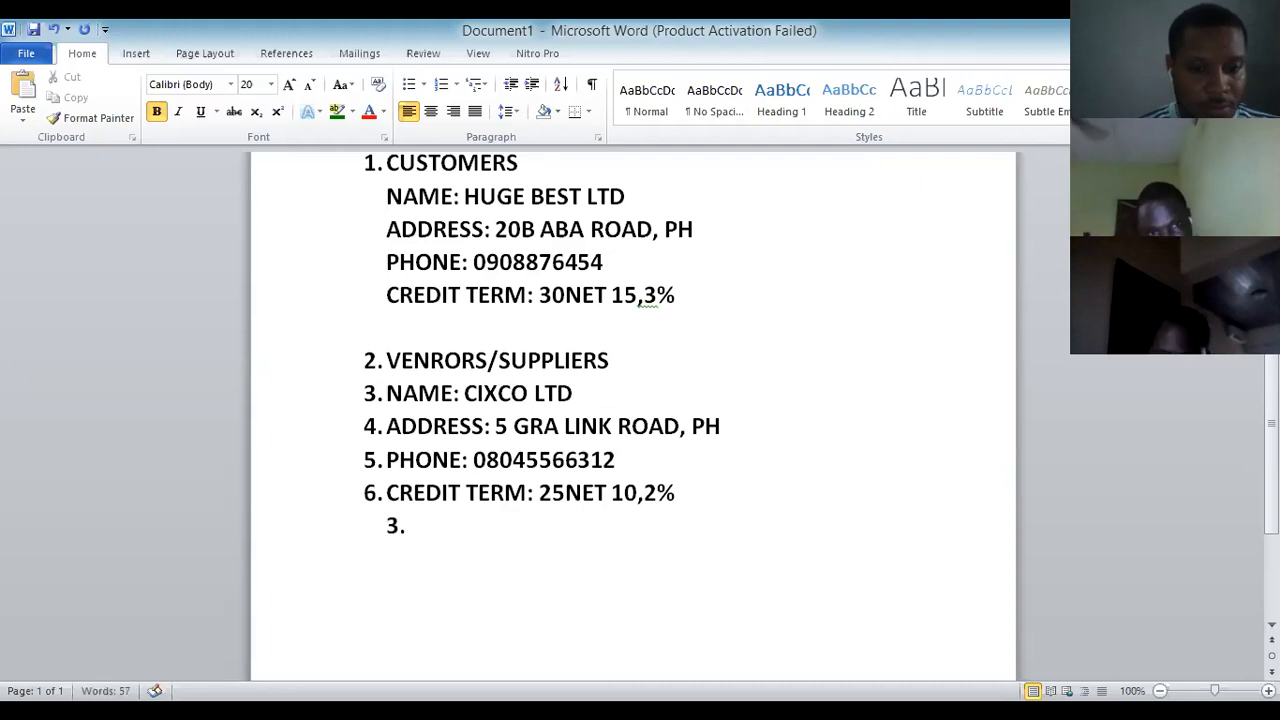
key("Return")
key("BackSpace")
key("BackSpace")
key("BackSpace")
key("BackSpace")
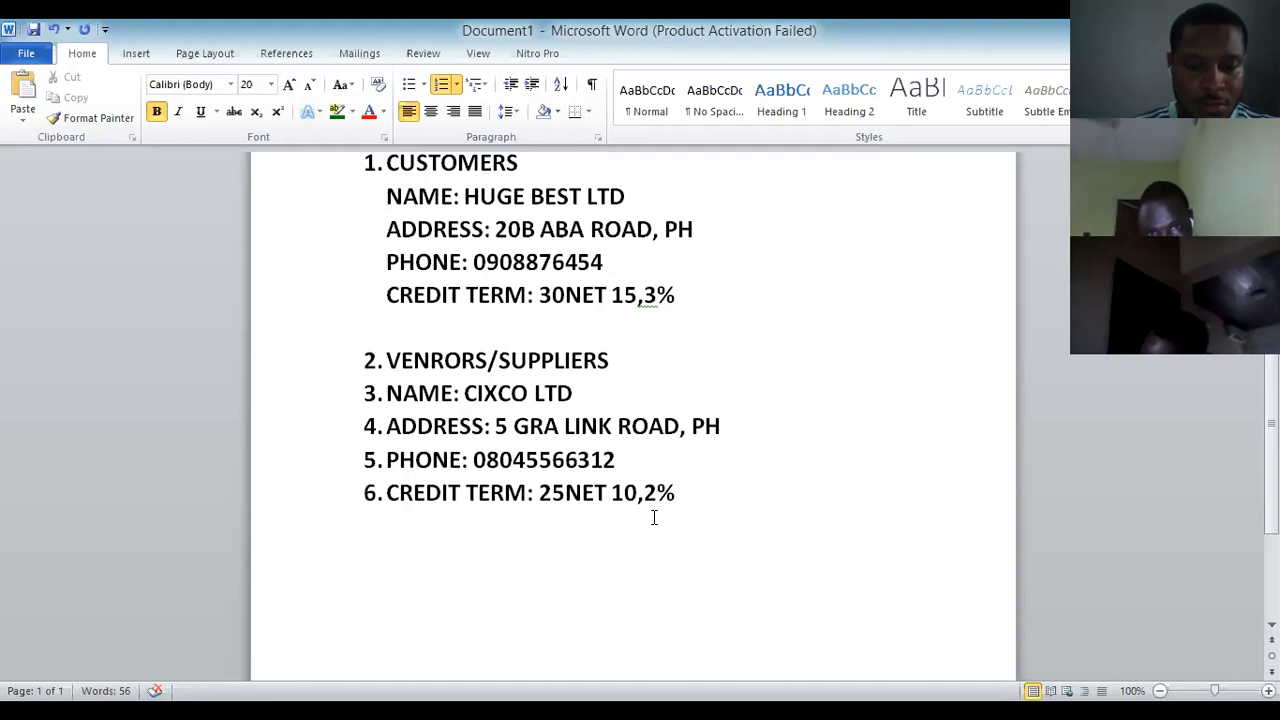
key("Return")
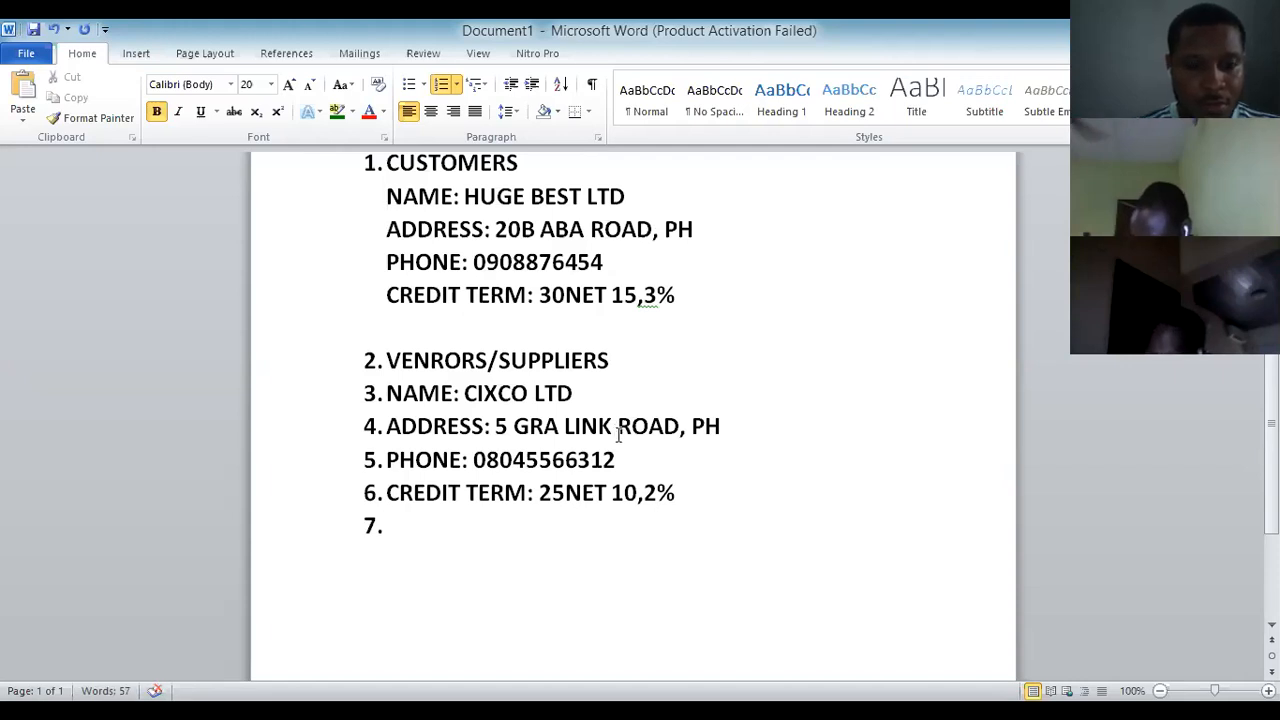
key("BackSpace")
key("BackSpace")
type("3")
key("BackSpace")
key("Return")
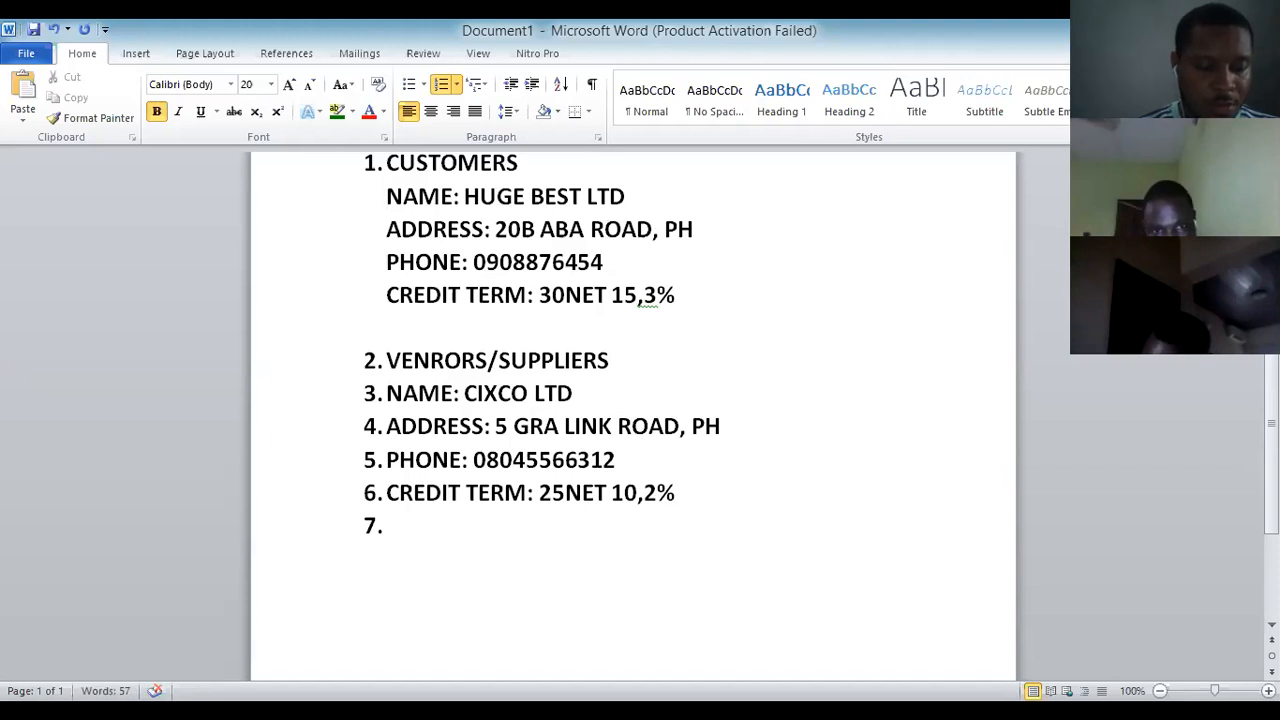
type("3")
key("Return")
key("Return")
key("BackSpace")
key("BackSpace")
key("BackSpace")
key("BackSpace")
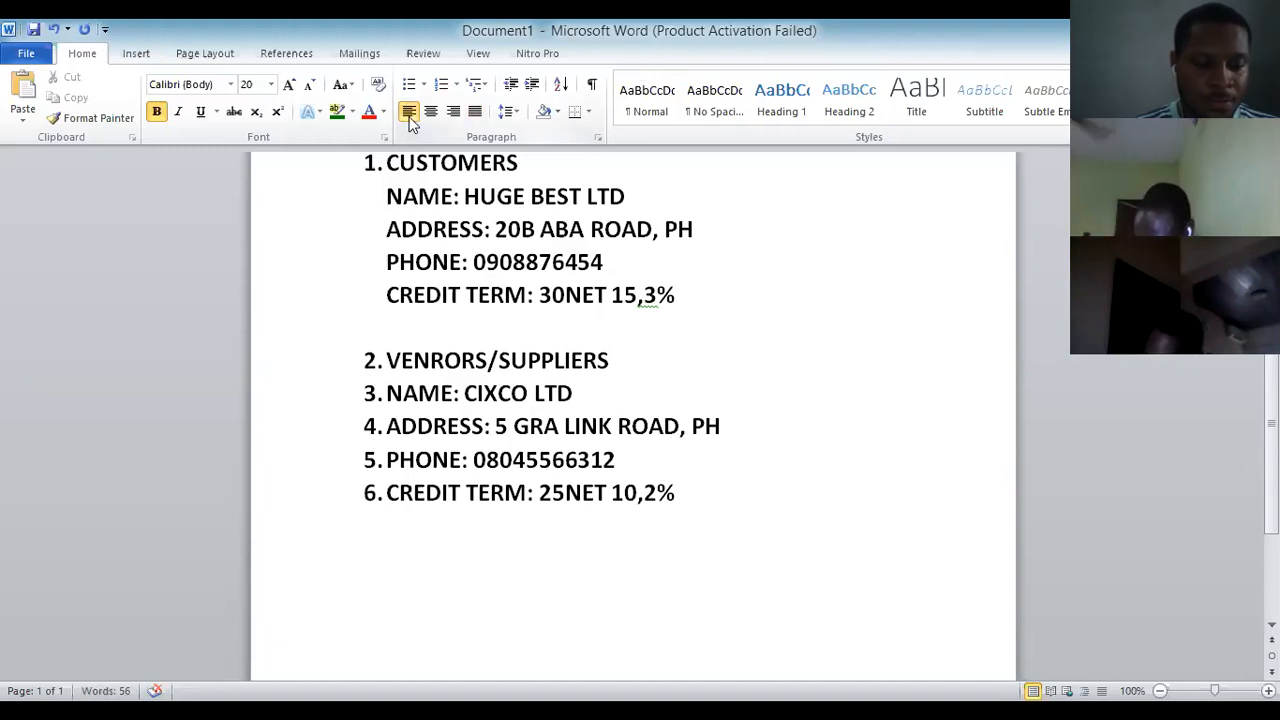
Remove the stray '3.' lines and automatic numbering below the vendor credit term.
key("Return")
type("3.")
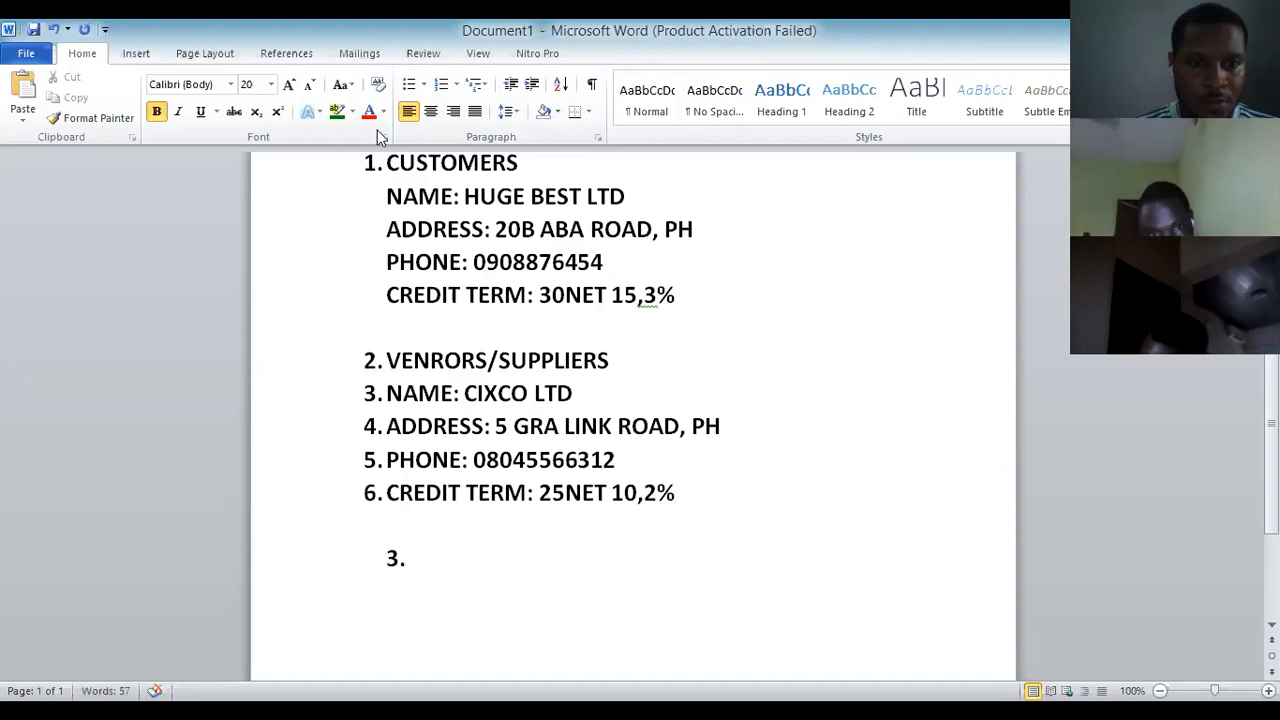
left_click(388, 557)
key("BackSpace")
key("BackSpace")
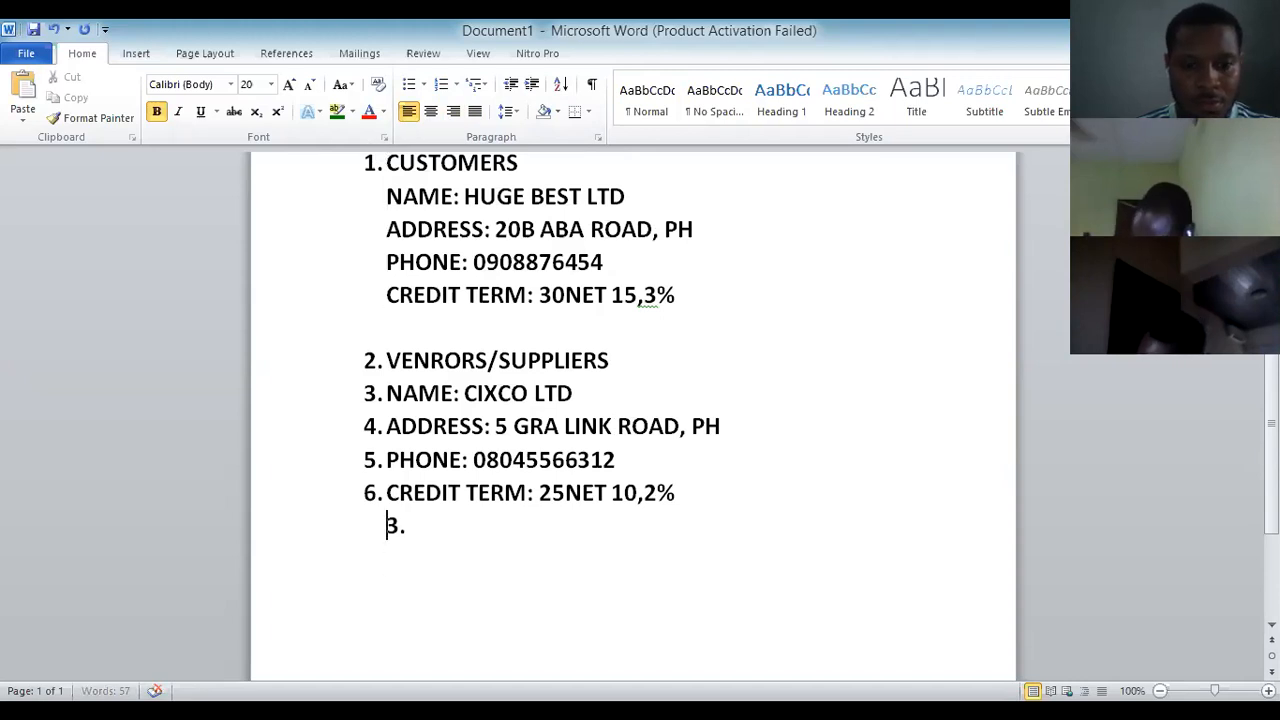
key("Return")
key("Return")
key("BackSpace")
key("BackSpace")
key("BackSpace")
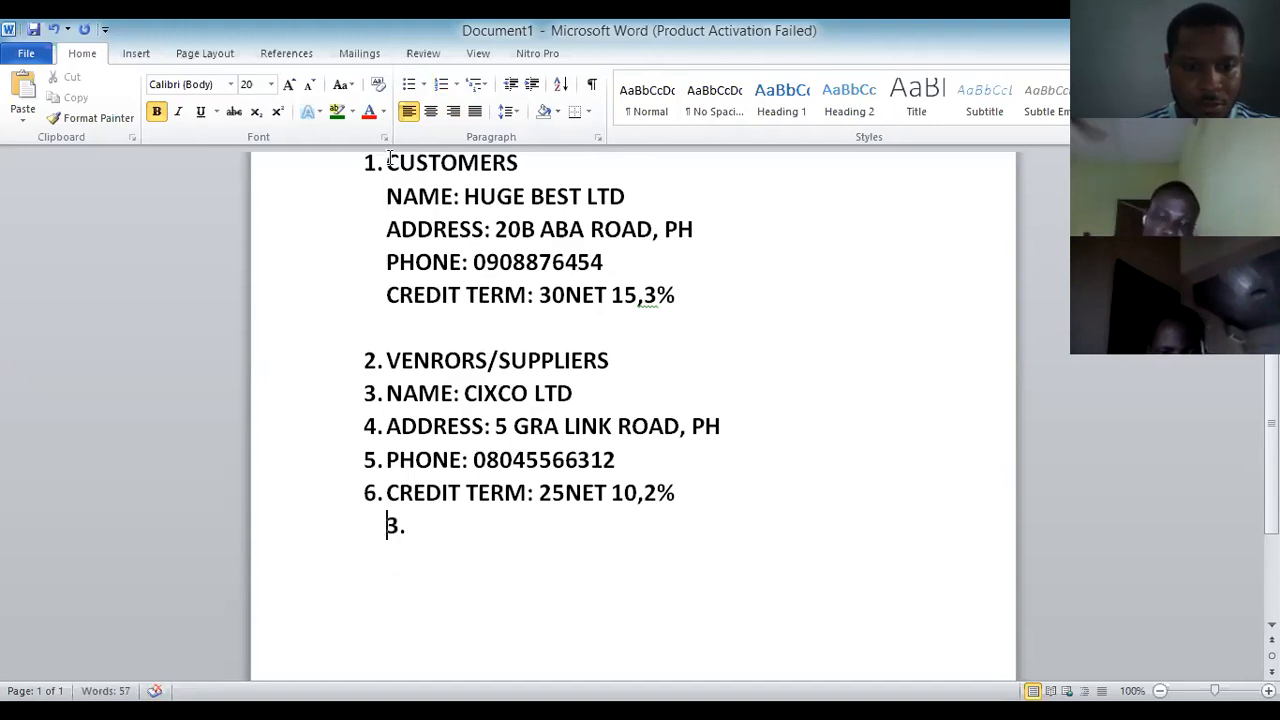
left_click(411, 527)
key("BackSpace")
key("BackSpace")
left_click(697, 491)
key("BackSpace")
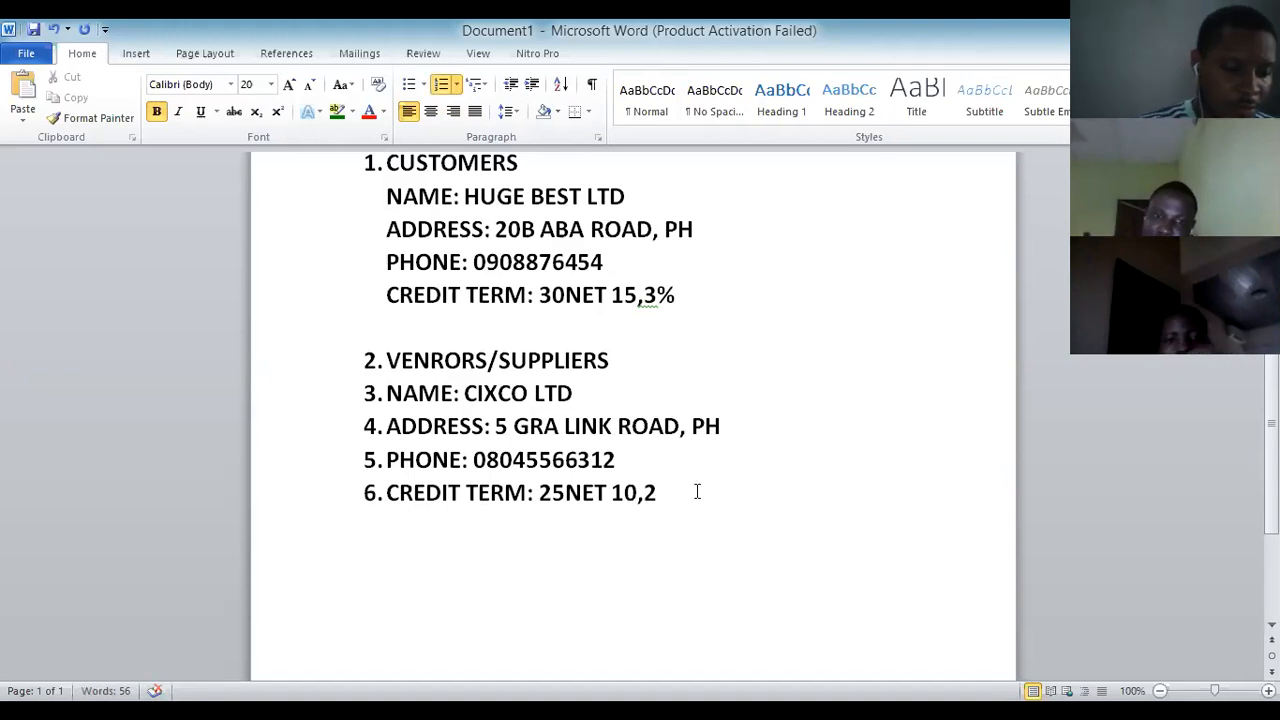
Restore the % in 10,2%, then type '3. EMPLOYEE' after a blank line.
type("%")
key("Return")
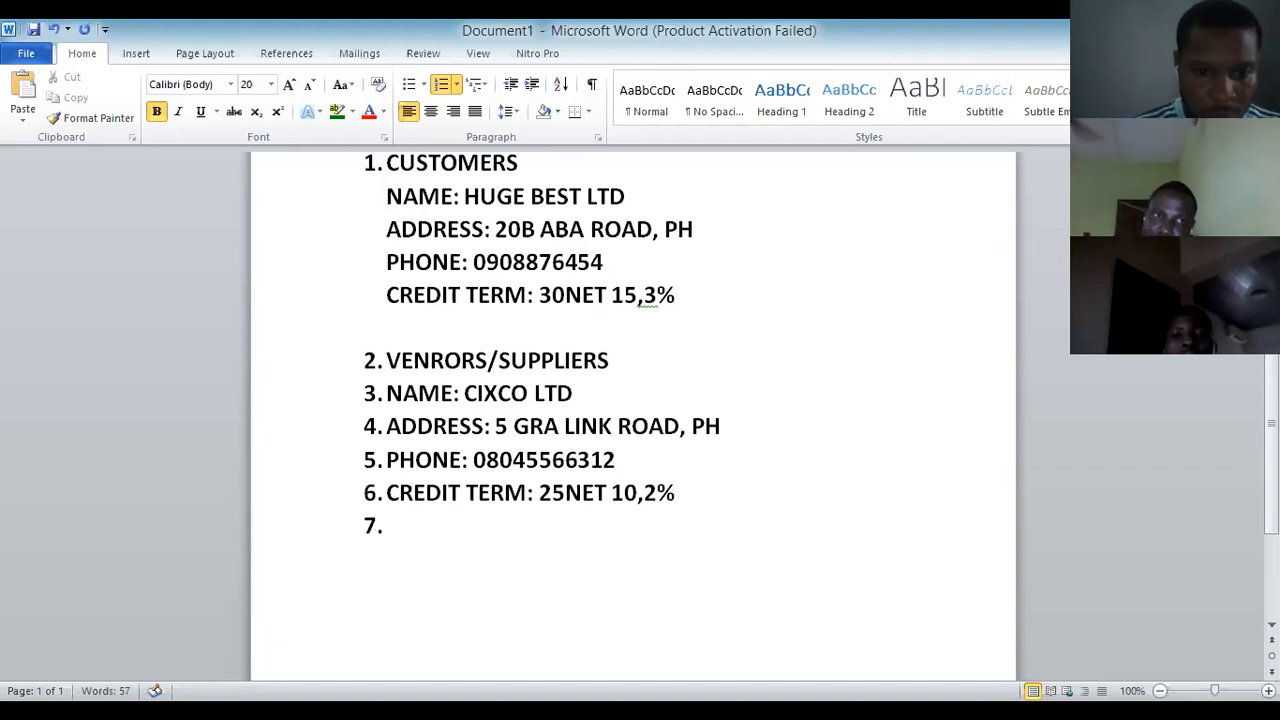
key("BackSpace")
key("Return")
type("3. EMPLOYEE")
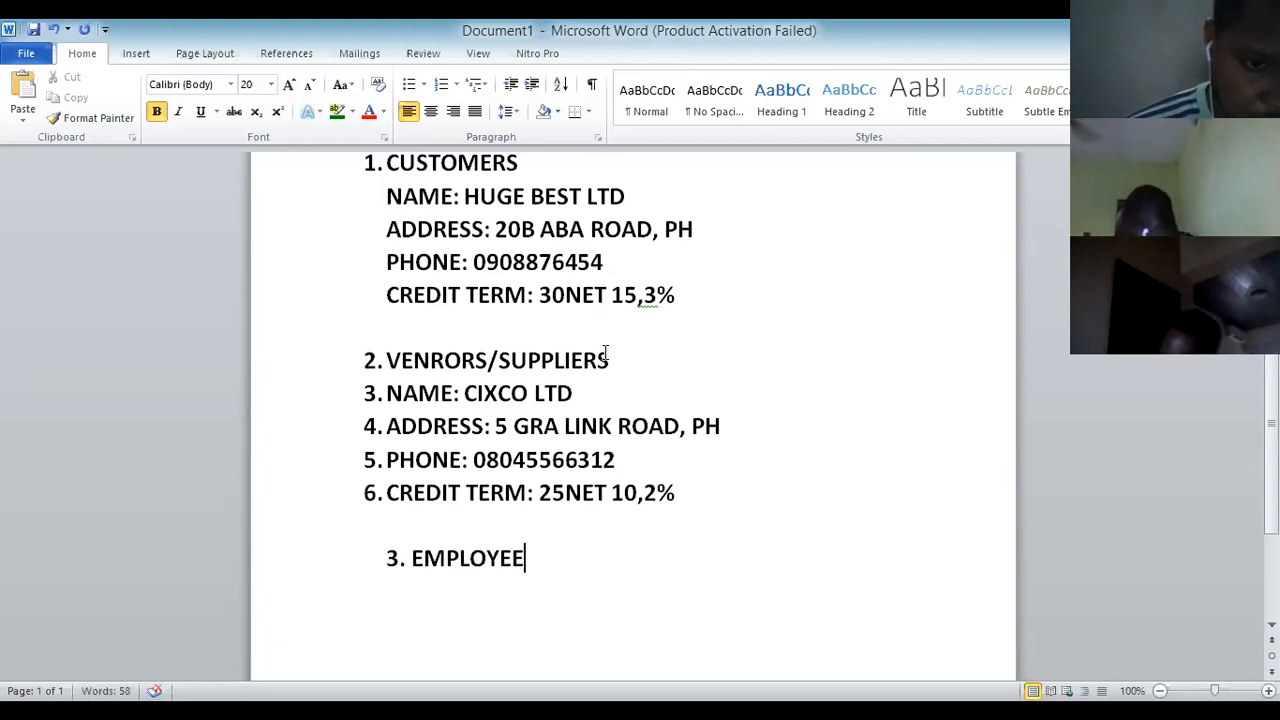
Remove the numbering from the vendor's NAME, ADDRESS, PHONE and CREDIT TERM lines.
left_click(385, 395)
key("BackSpace")
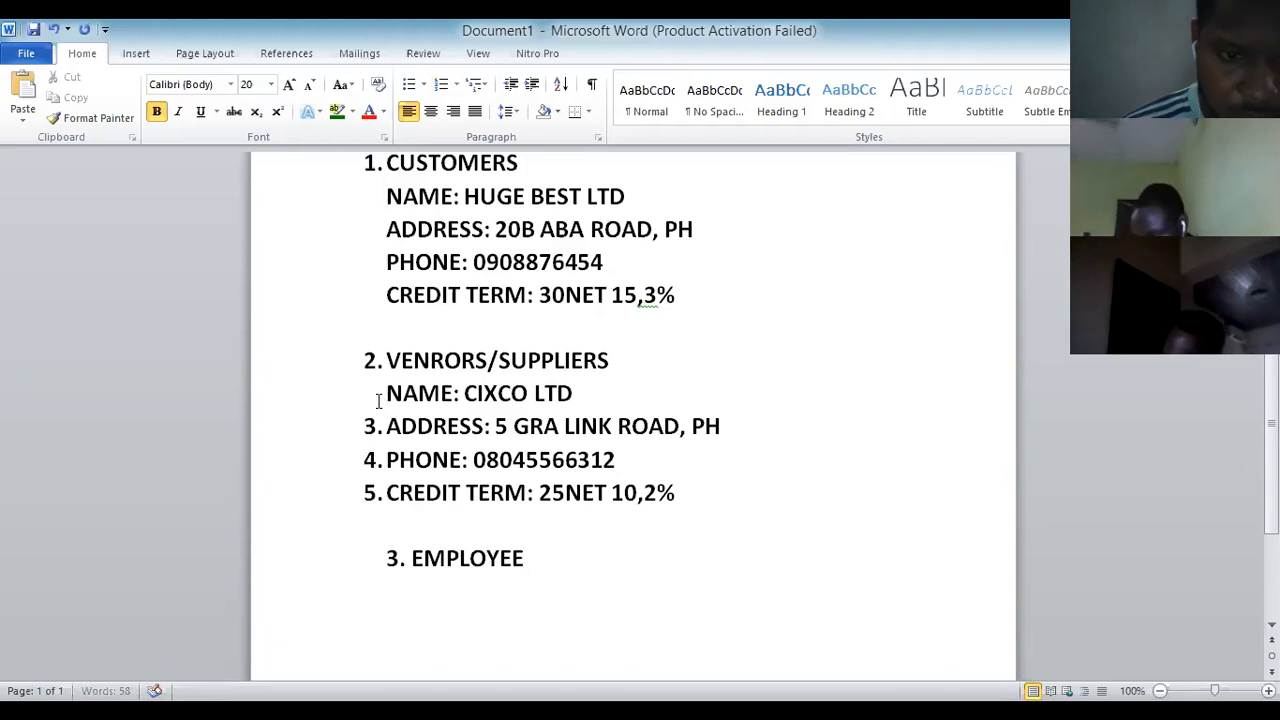
left_click(385, 427)
key("BackSpace")
left_click(387, 462)
key("BackSpace")
left_click(387, 493)
key("BackSpace")
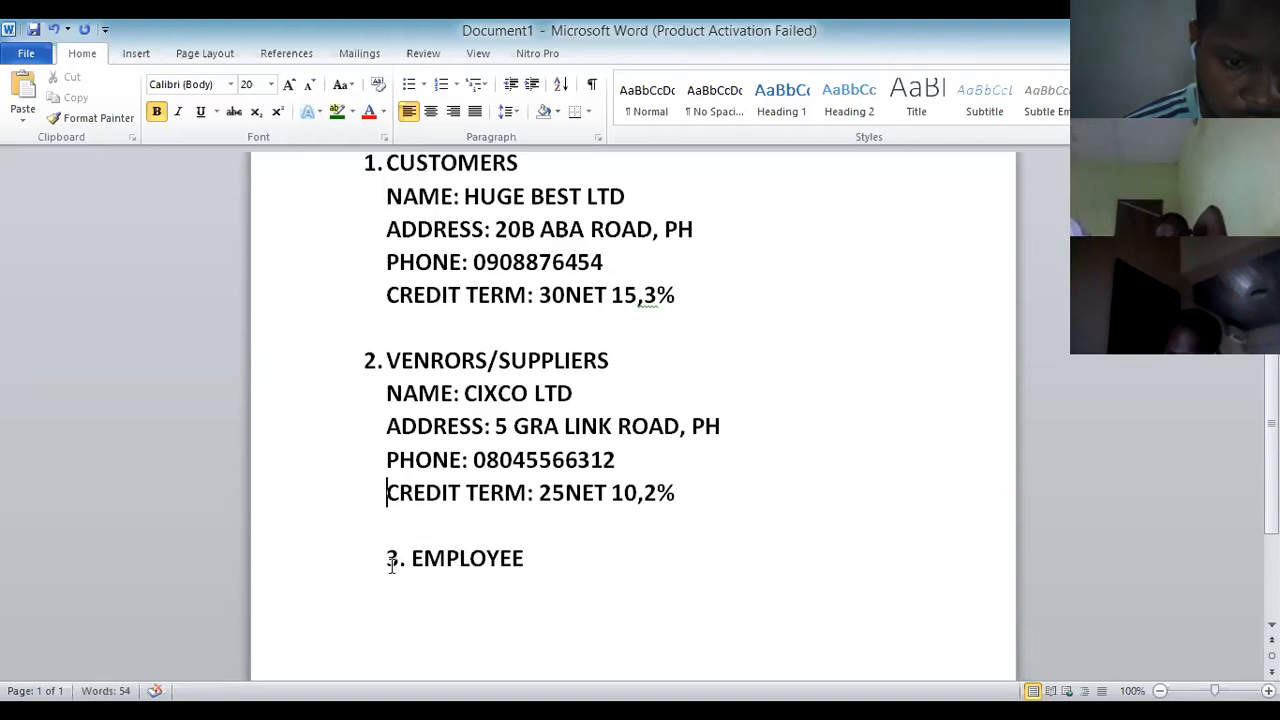
Make EMPLOYEE numbered item 3 on its own line, with an unnumbered line beneath.
left_click(389, 560)
key("BackSpace")
key("BackSpace")
key("Return")
key("Return")
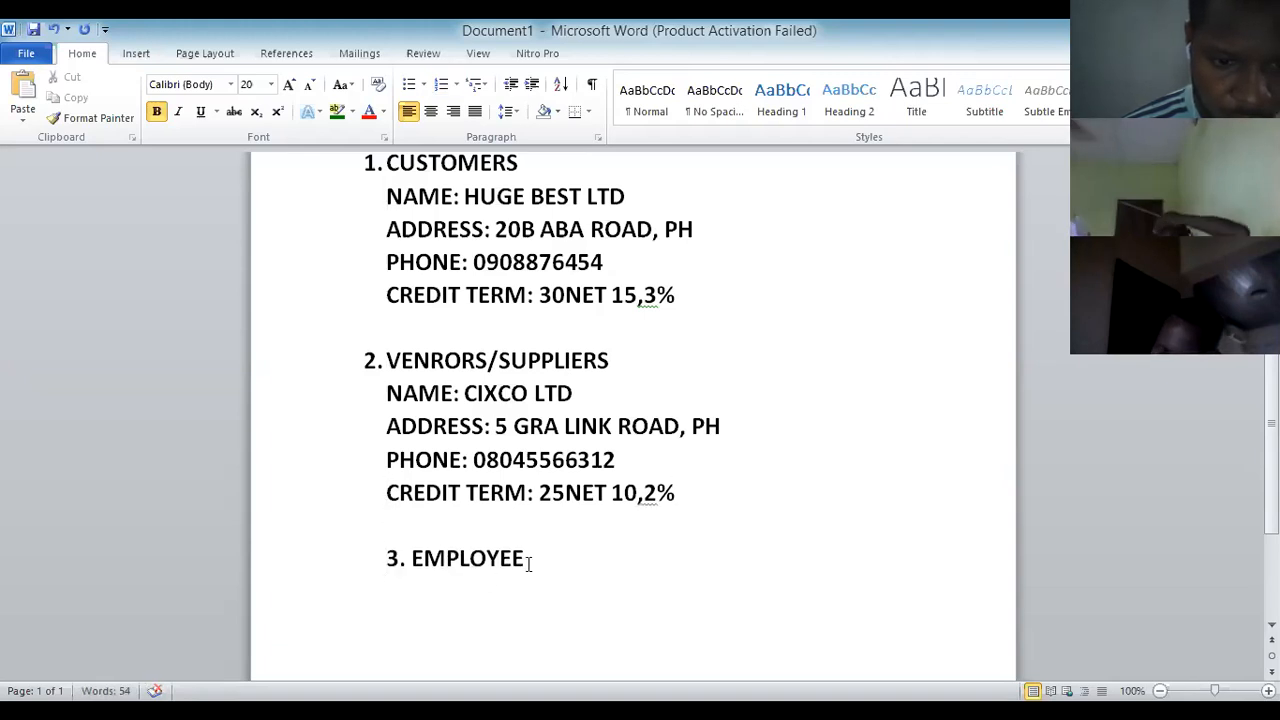
left_click(526, 557)
key("Return")
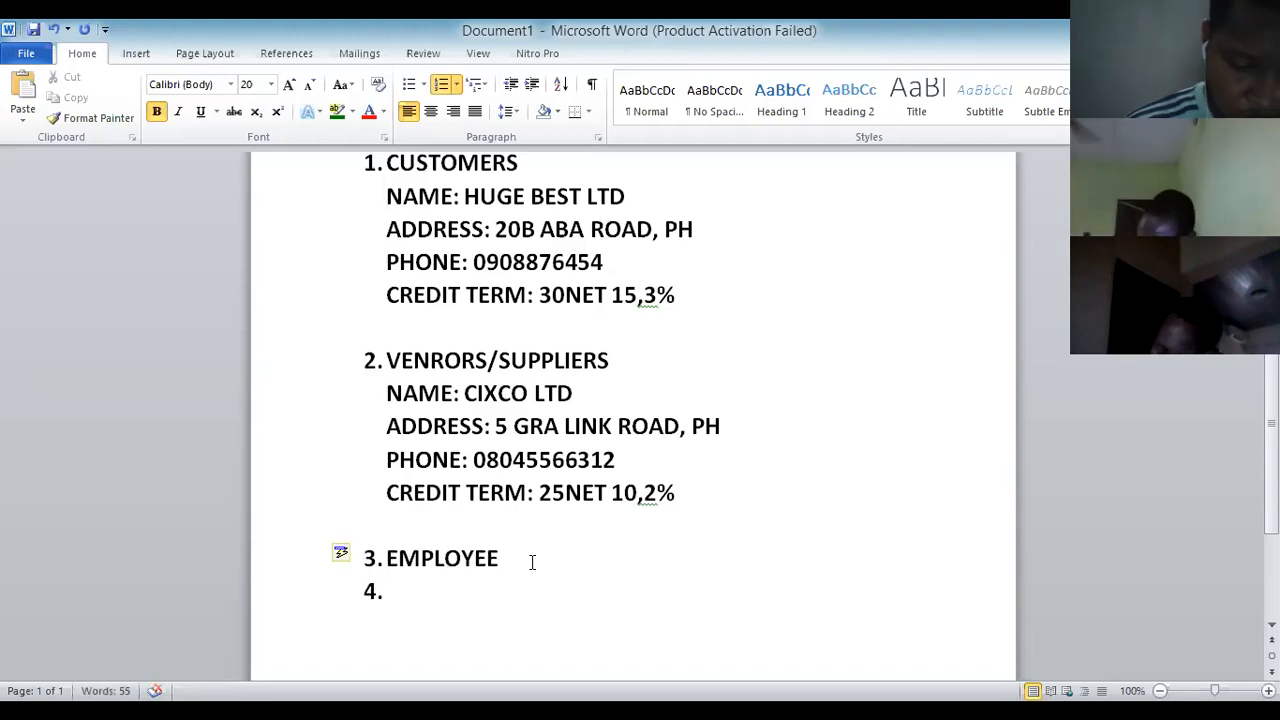
key("BackSpace")
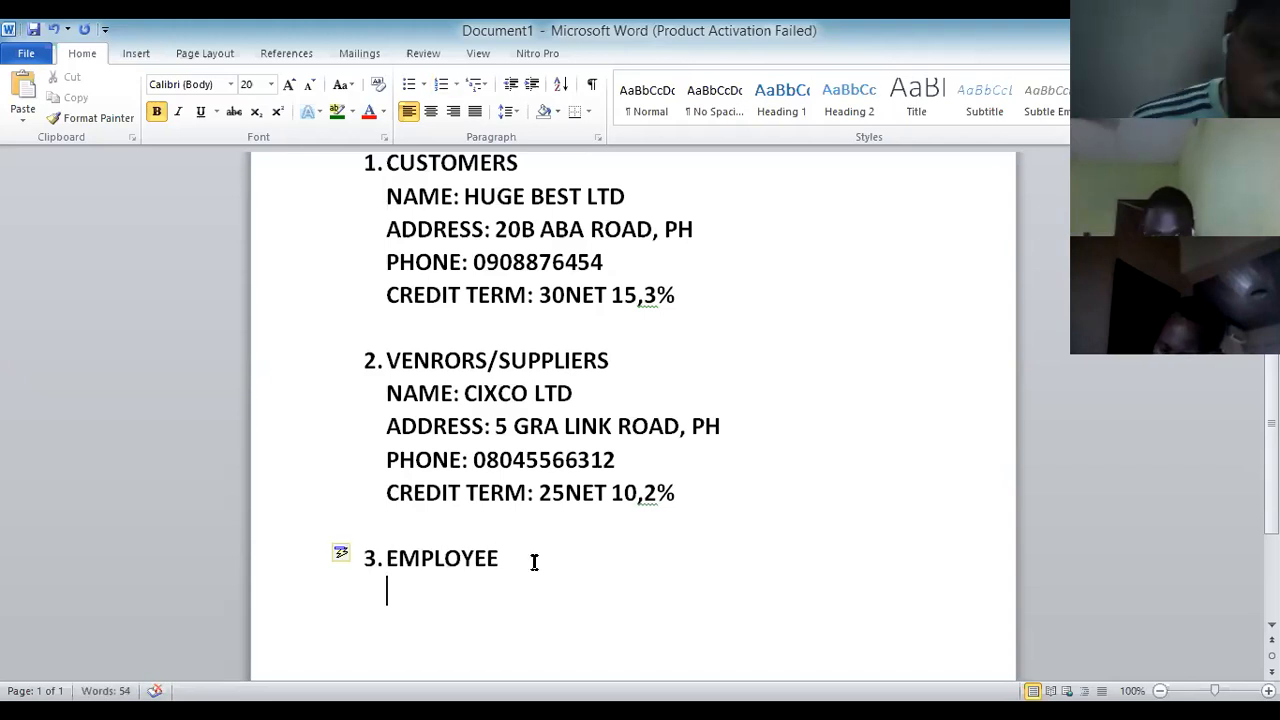
Paste the four copied detail lines under EMPLOYEE and remove their numbering.
key("ctrl+v")
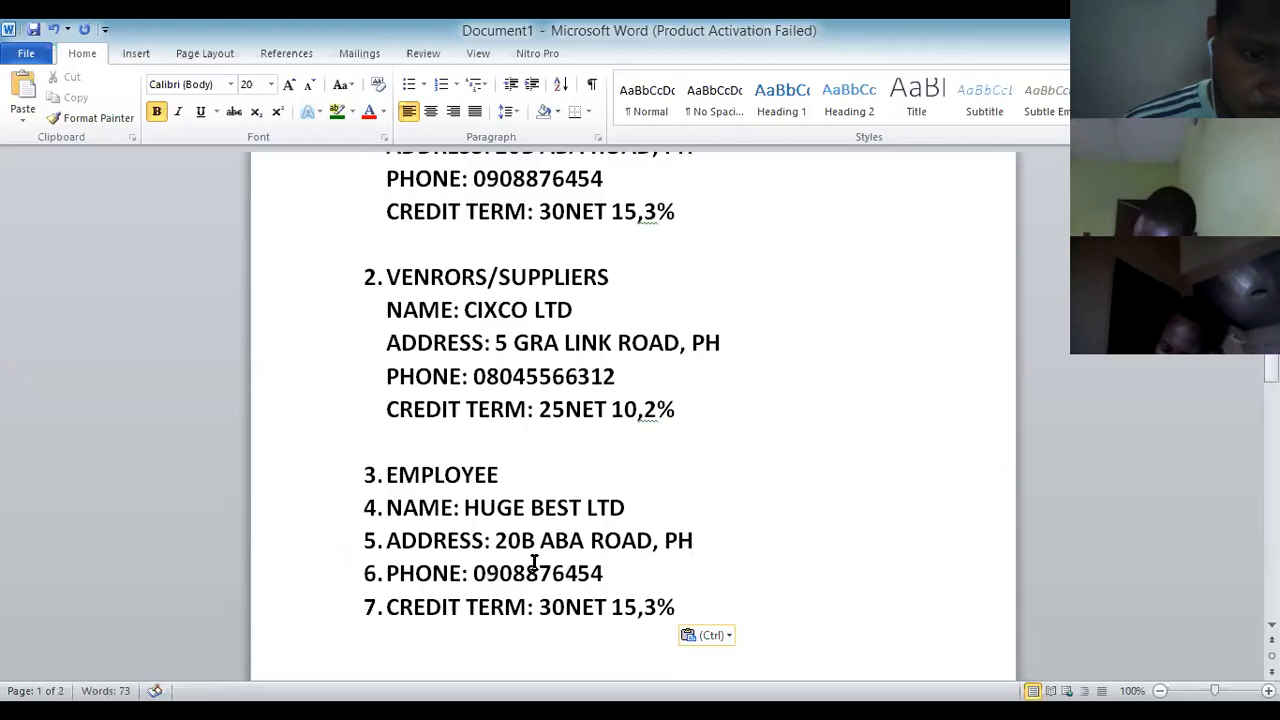
left_click(390, 507)
key("BackSpace")
left_click(387, 541)
key("BackSpace")
left_click(389, 573)
key("BackSpace")
left_click(389, 606)
key("BackSpace")
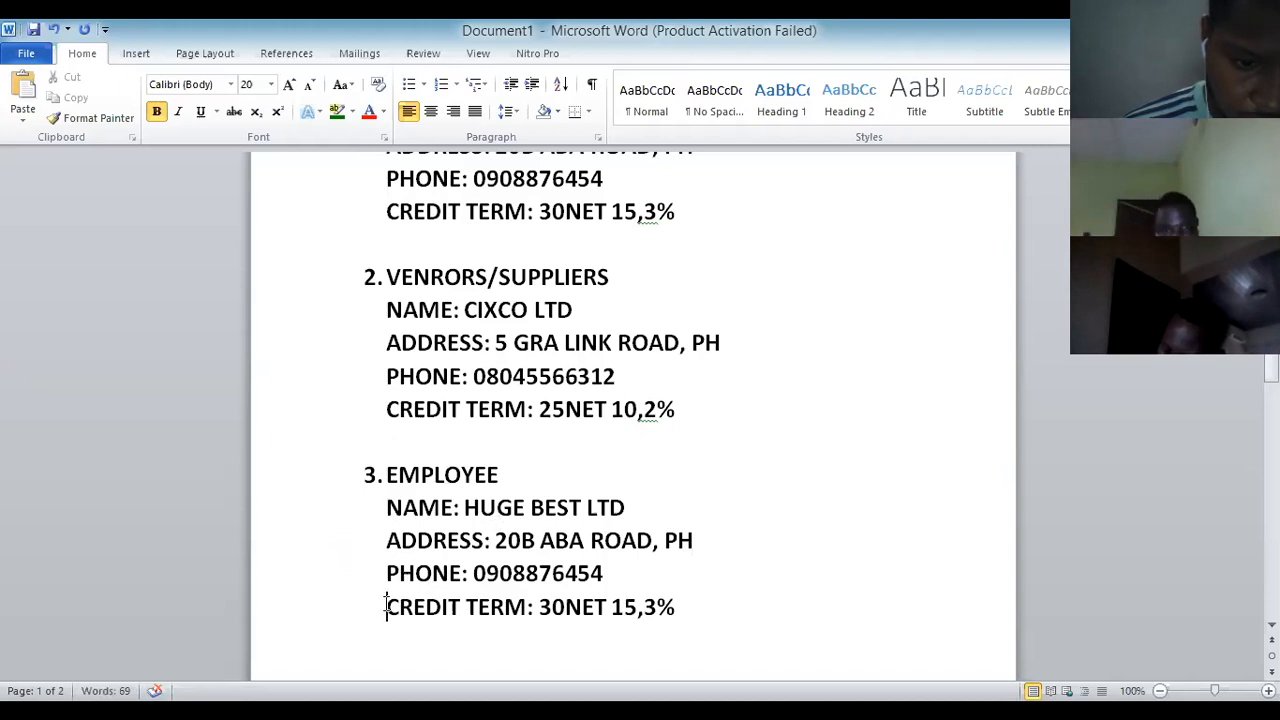
Replace the CREDIT TERM label in the employee block with SALARY.
left_click_drag(387, 607, 482, 614)
key("BackSpace")
type("D")
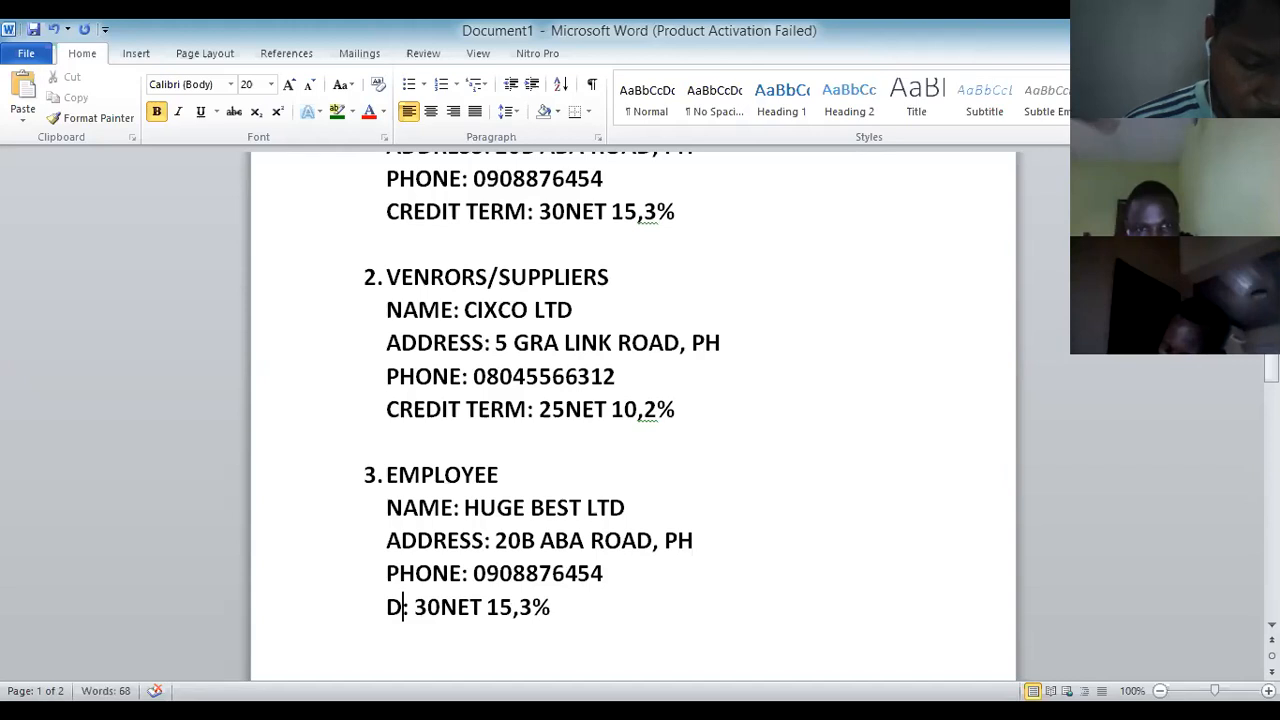
key("BackSpace")
type("SAL")
type("ARY")
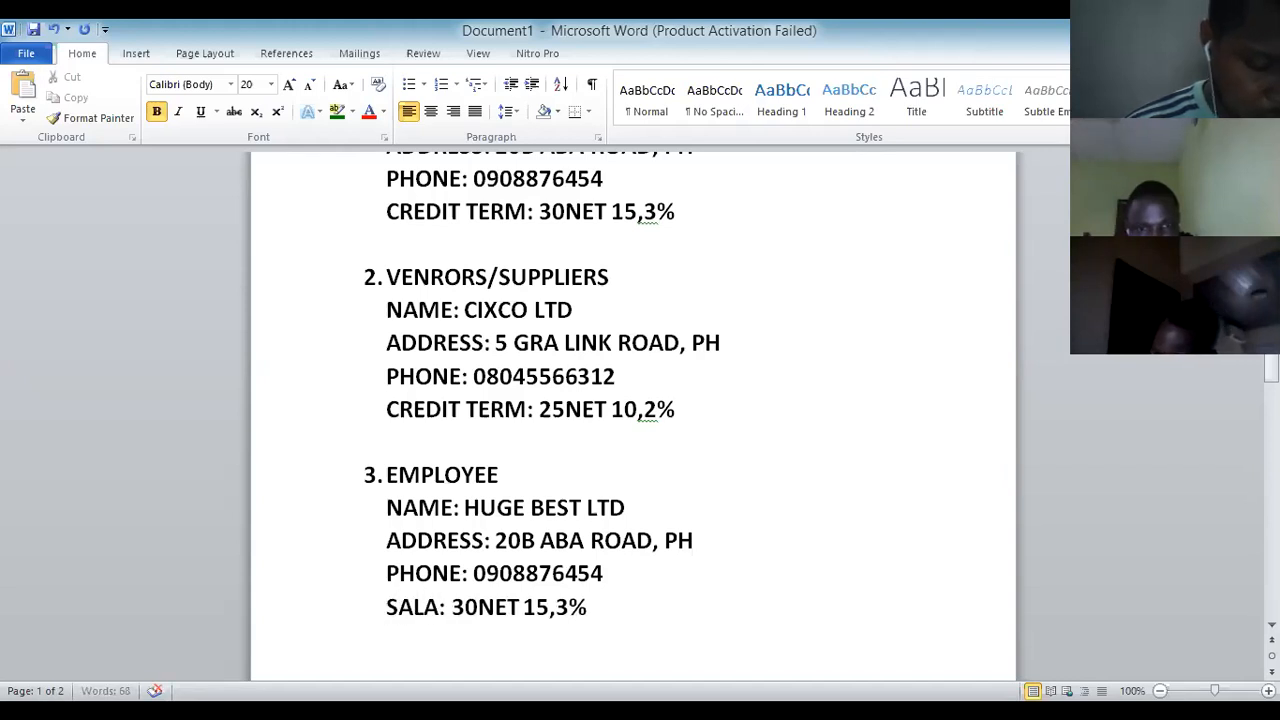
Replace the copied values with the employee's name, address and phone number.
left_click(633, 511)
key("BackSpace")
key("BackSpace")
key("BackSpace")
key("BackSpace")
key("BackSpace")
key("BackSpace")
key("BackSpace")
key("BackSpace")
key("BackSpace")
key("BackSpace")
key("BackSpace")
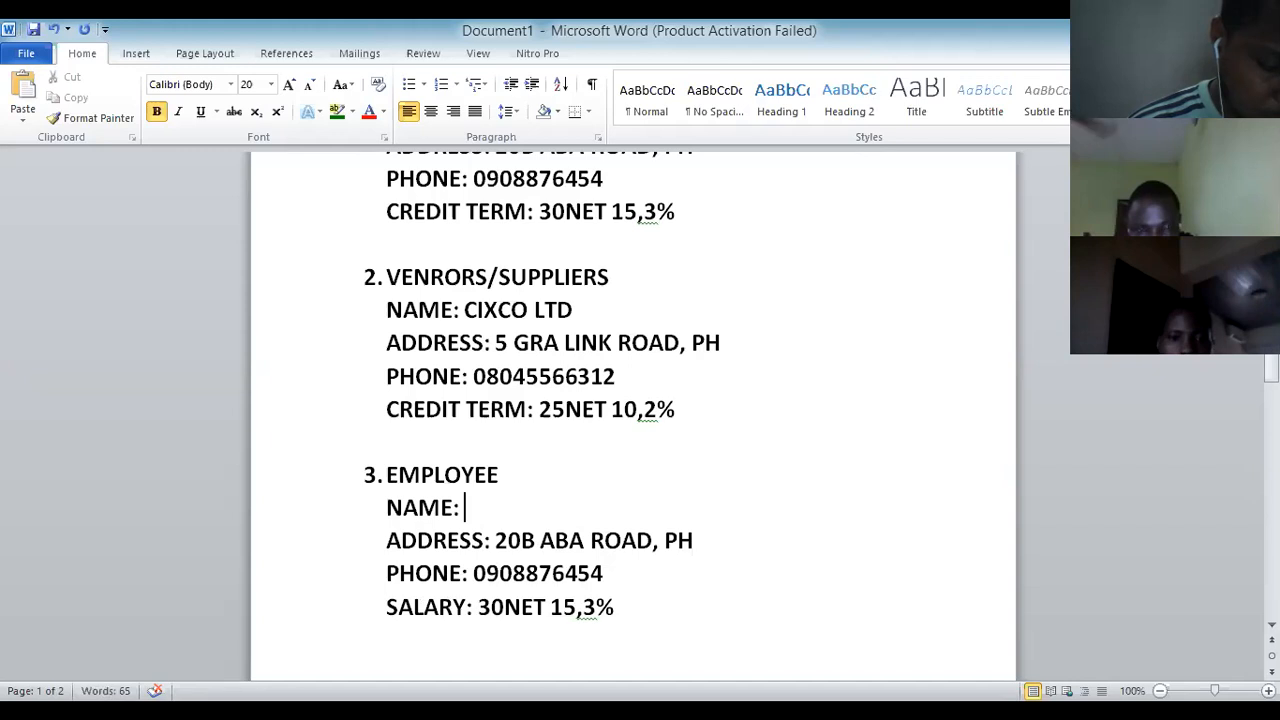
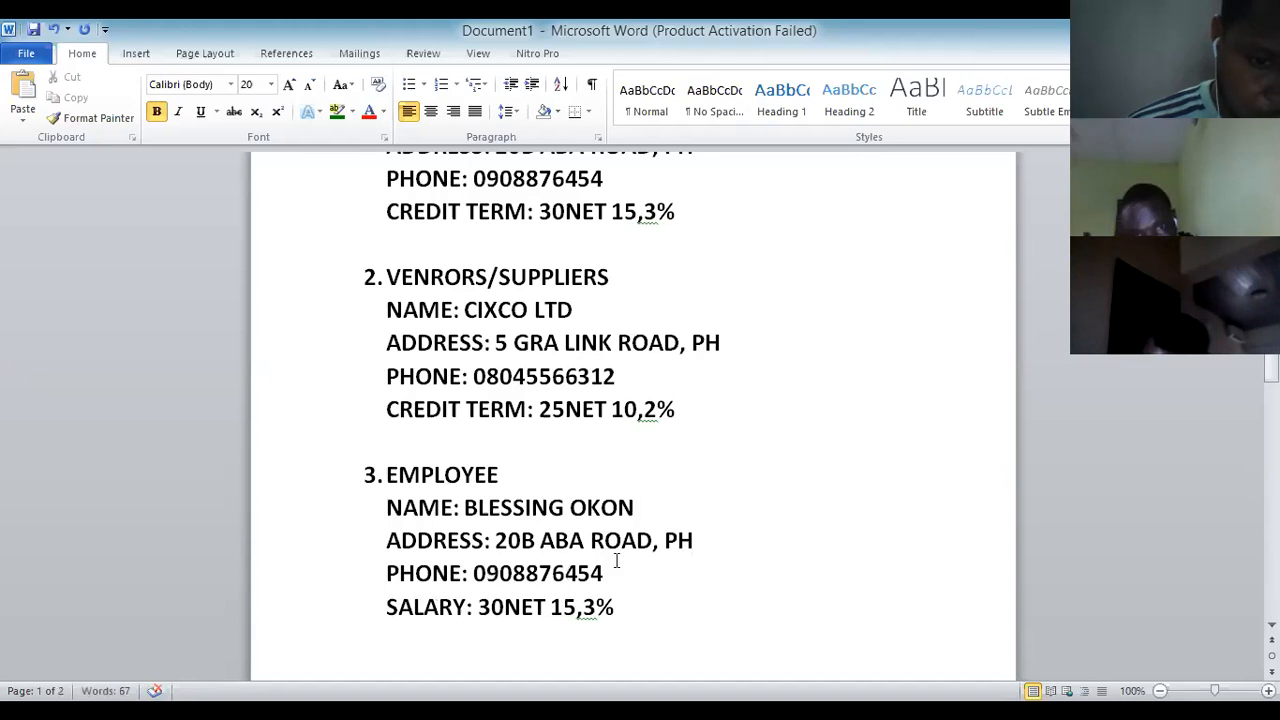
left_click(713, 551)
key("BackSpace")
key("BackSpace")
key("BackSpace")
key("BackSpace")
key("BackSpace")
key("BackSpace")
key("BackSpace")
key("BackSpace")
key("BackSpace")
key("BackSpace")
key("BackSpace")
key("BackSpace")
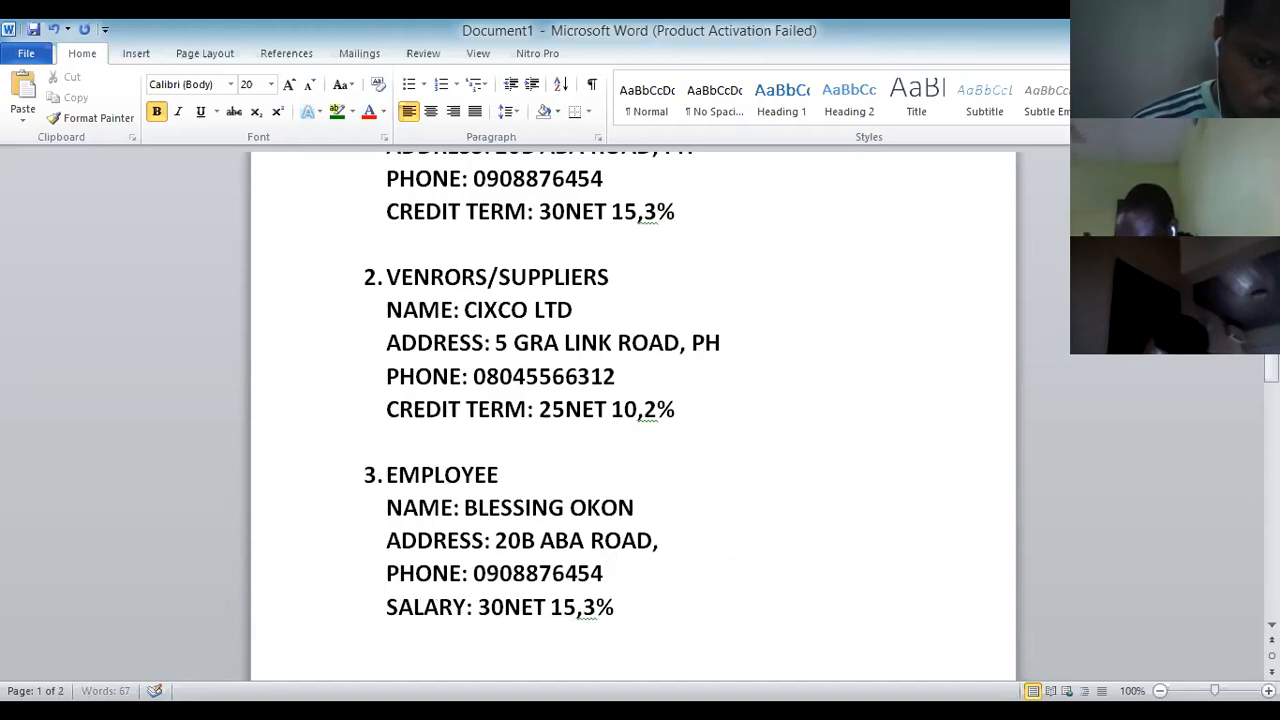
key("BackSpace")
key("BackSpace")
key("BackSpace")
key("BackSpace")
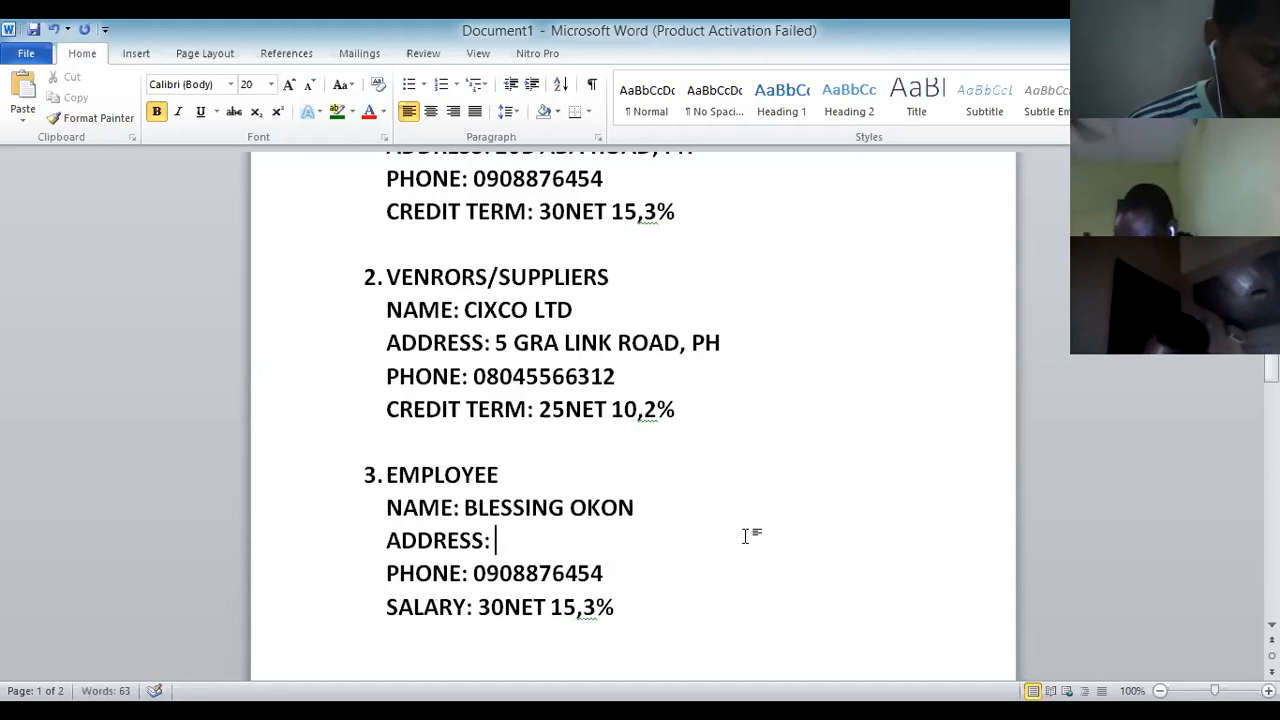
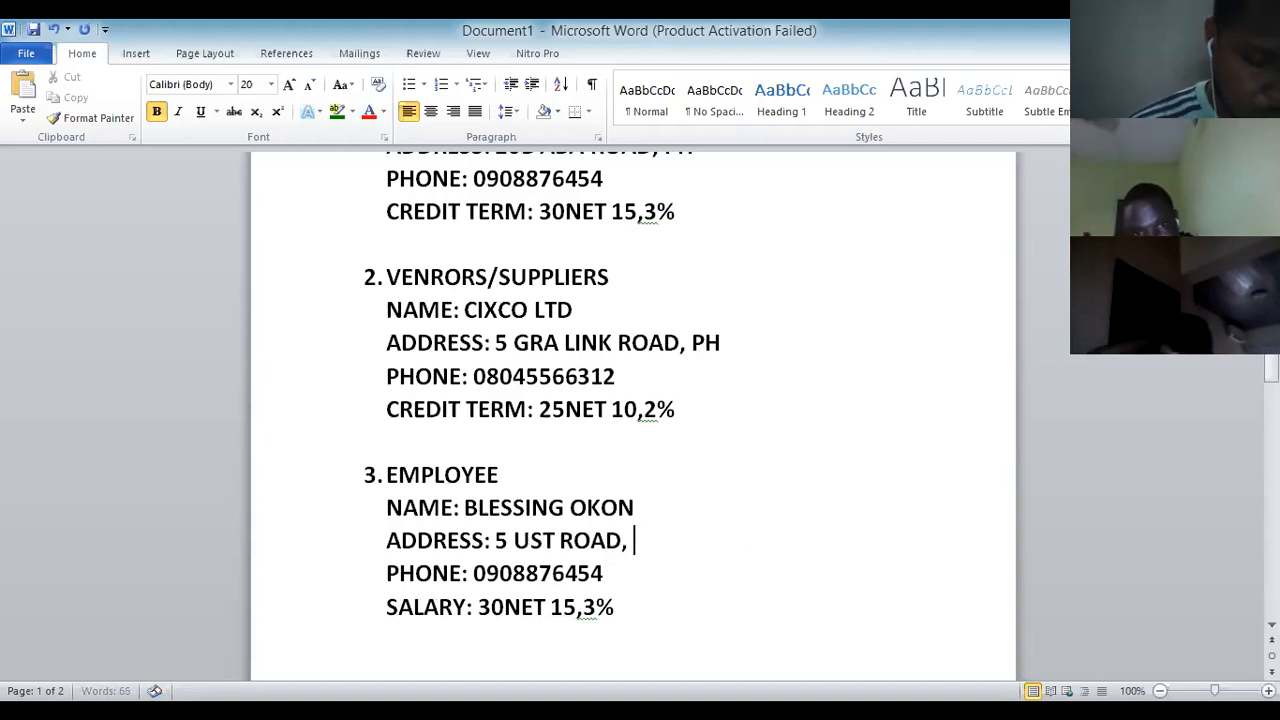
left_click(626, 578)
key("BackSpace")
key("BackSpace")
key("BackSpace")
key("BackSpace")
key("BackSpace")
key("BackSpace")
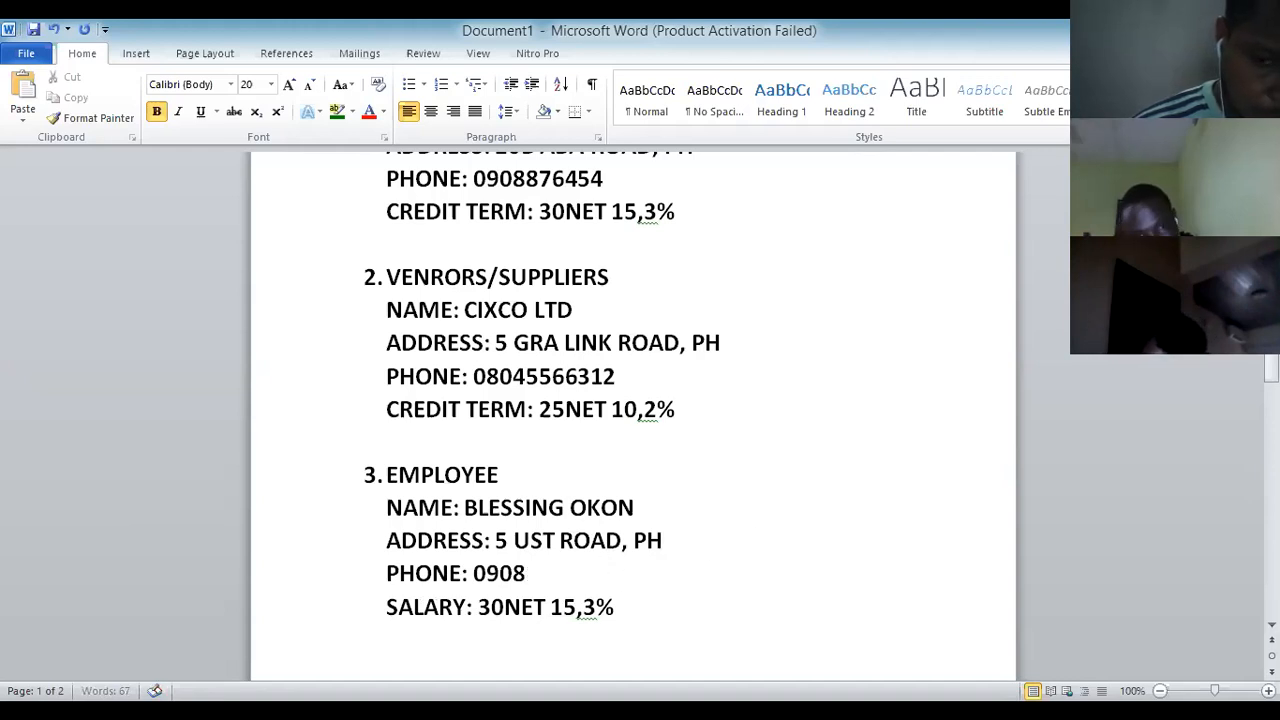
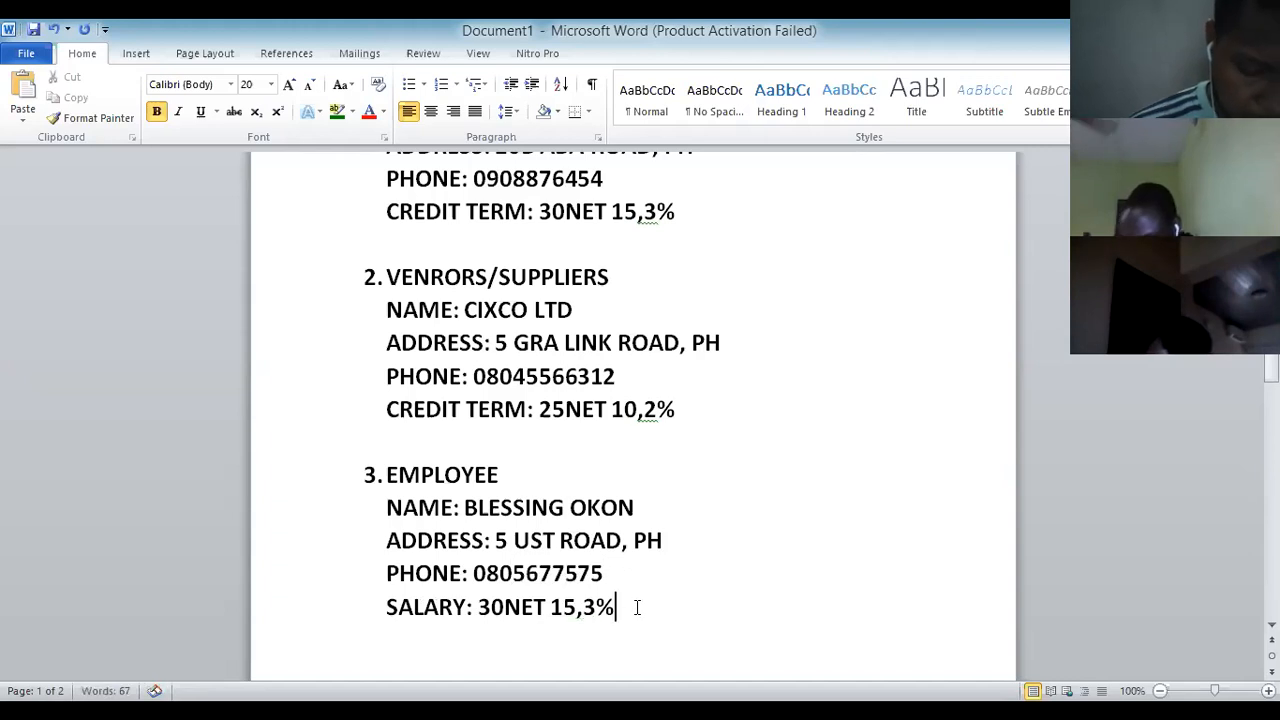
Complete the salary line as SALARY MONTHLY: 75,000.00 and insert a page break to page 2.
key("BackSpace")
key("BackSpace")
key("BackSpace")
key("BackSpace")
key("BackSpace")
key("BackSpace")
key("BackSpace")
key("BackSpace")
key("BackSpace")
key("BackSpace")
key("BackSpace")
key("BackSpace")
key("BackSpace")
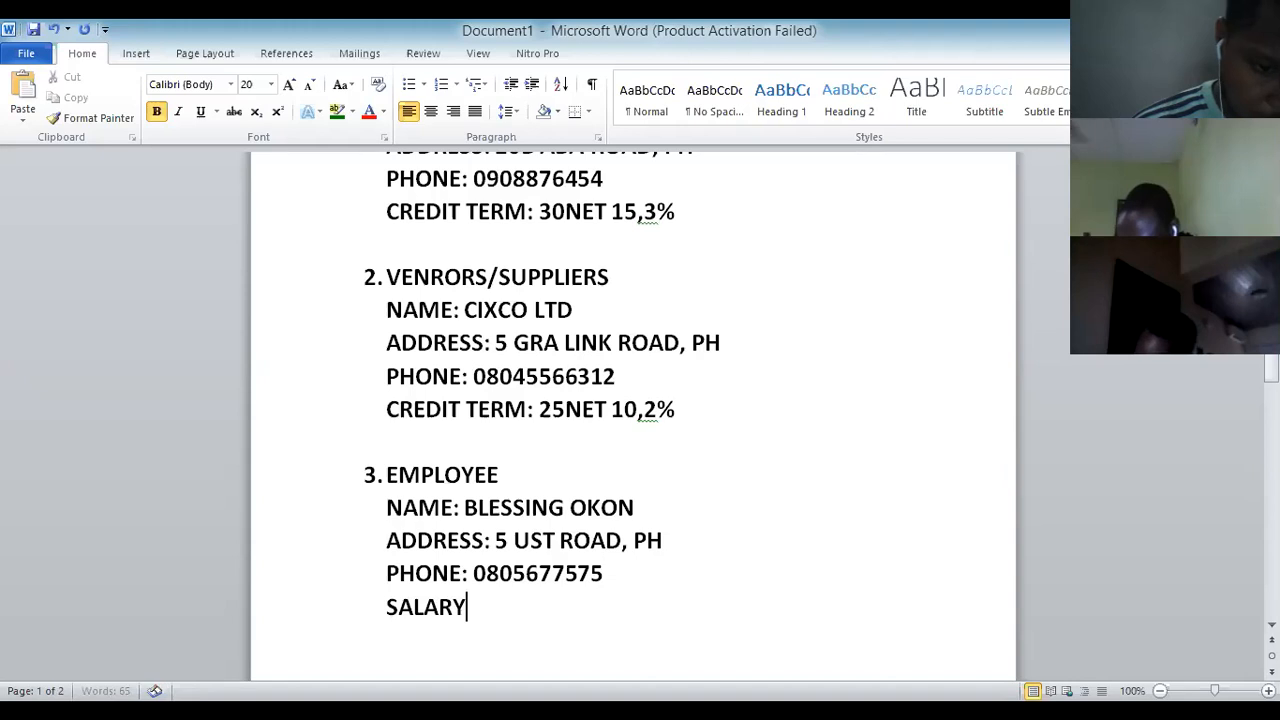
type("MONTHLY")
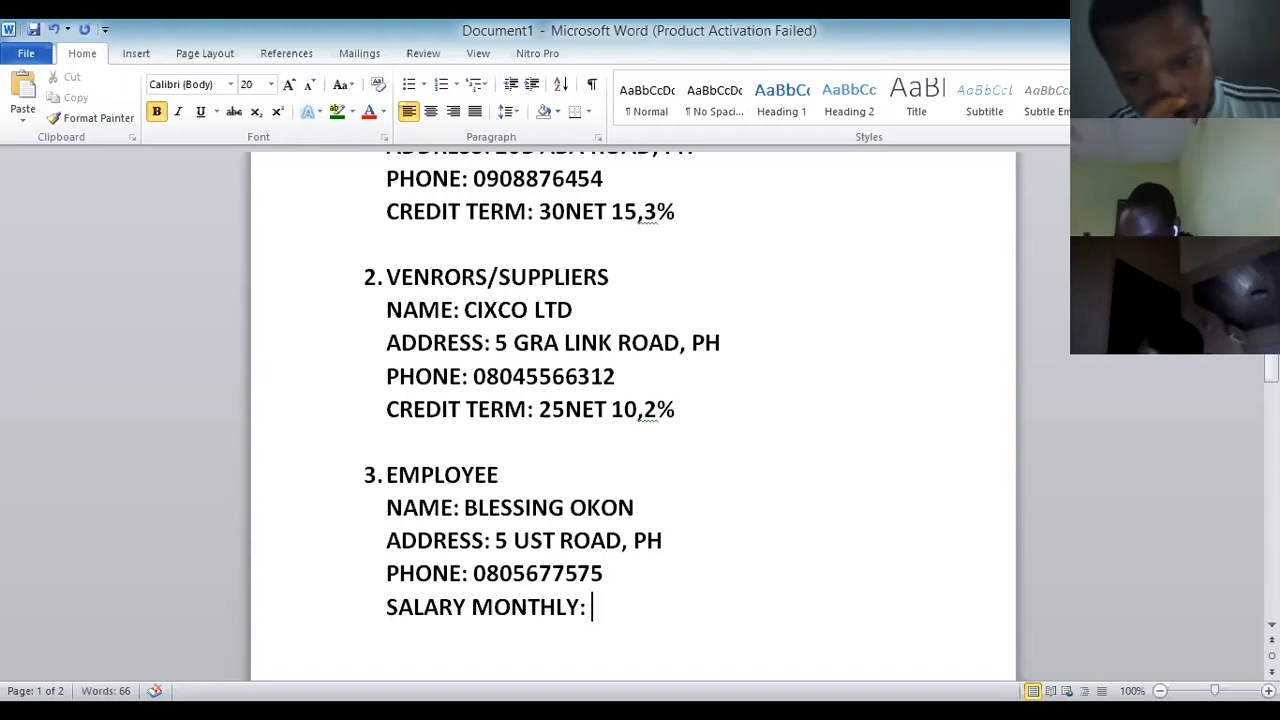
type(": 7")
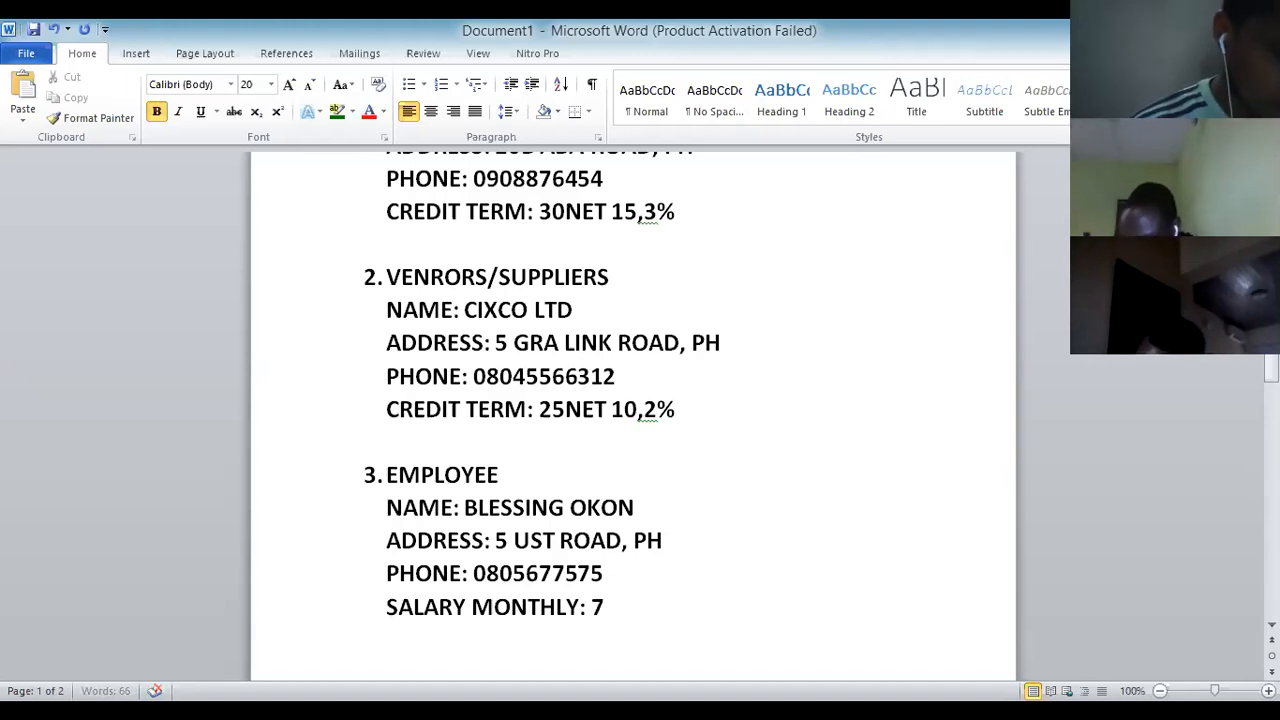
type("5,000")
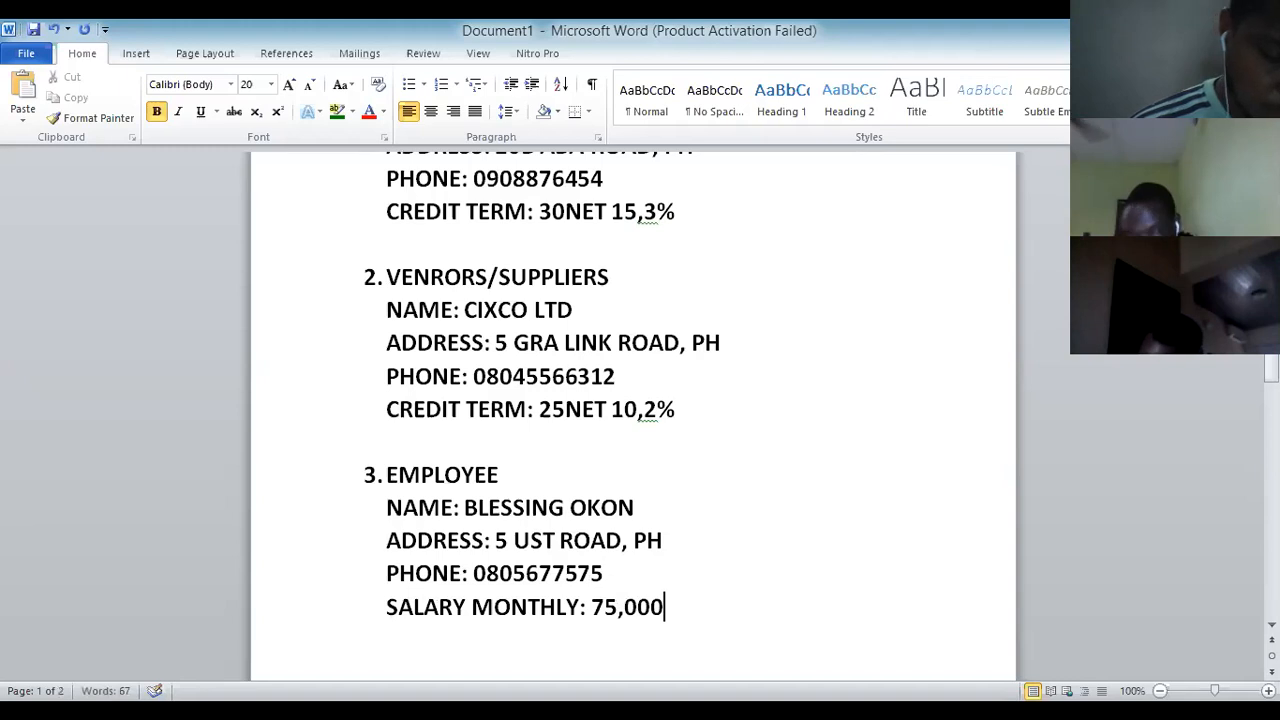
type(".00")
scroll(661, 592, "down", 4)
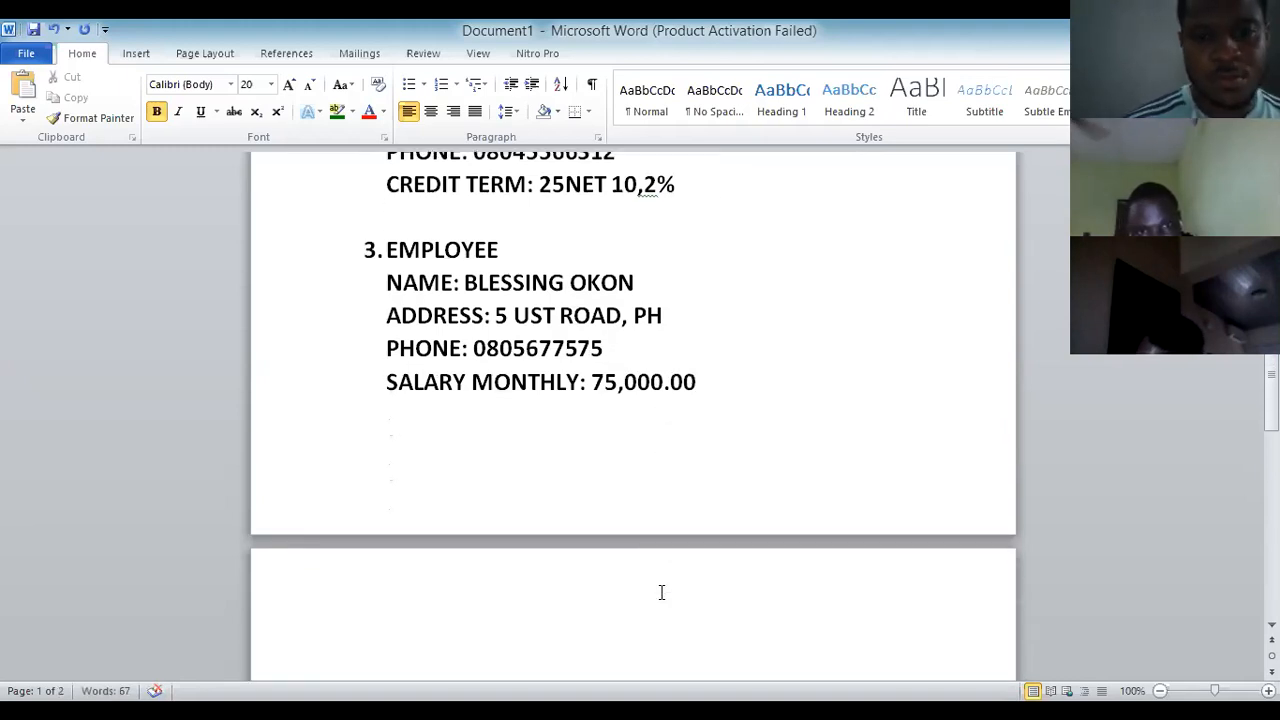
key("ctrl+Return")
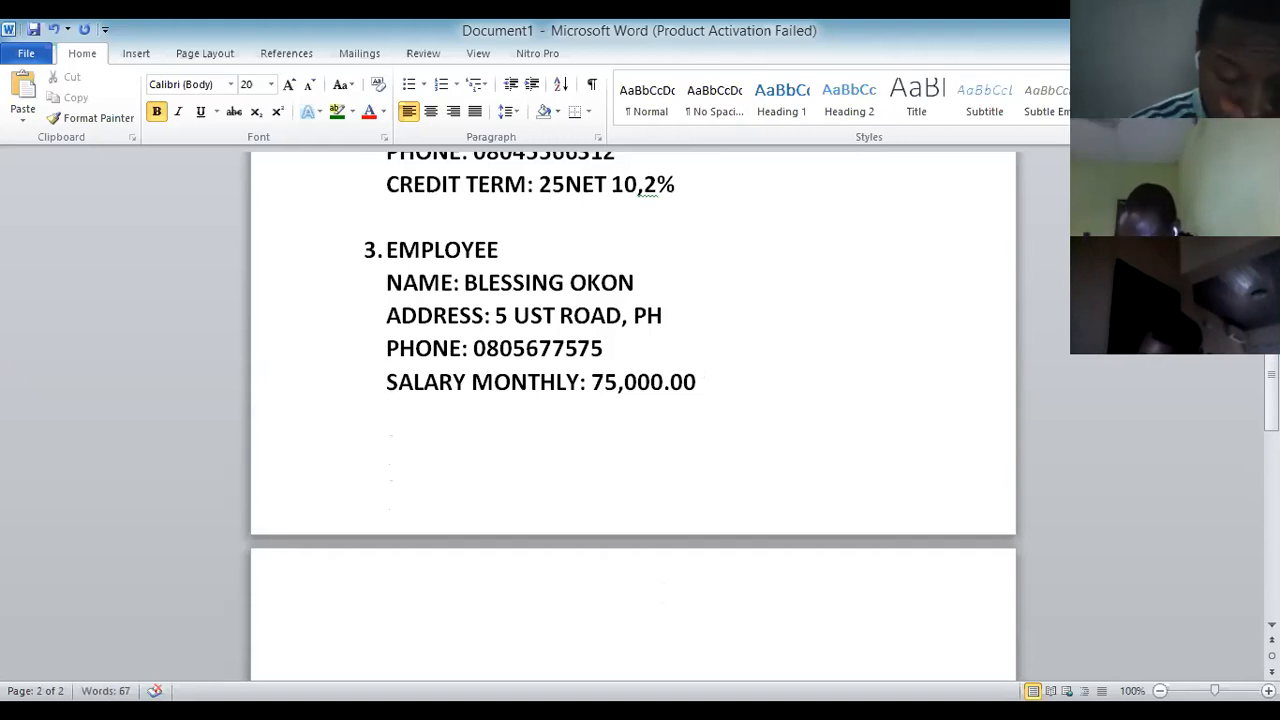
Type the heading CHART OF ACCOUNTS: as numbered item 4, with an unnumbered line below.
type("CHART OF ACCOUNTS")
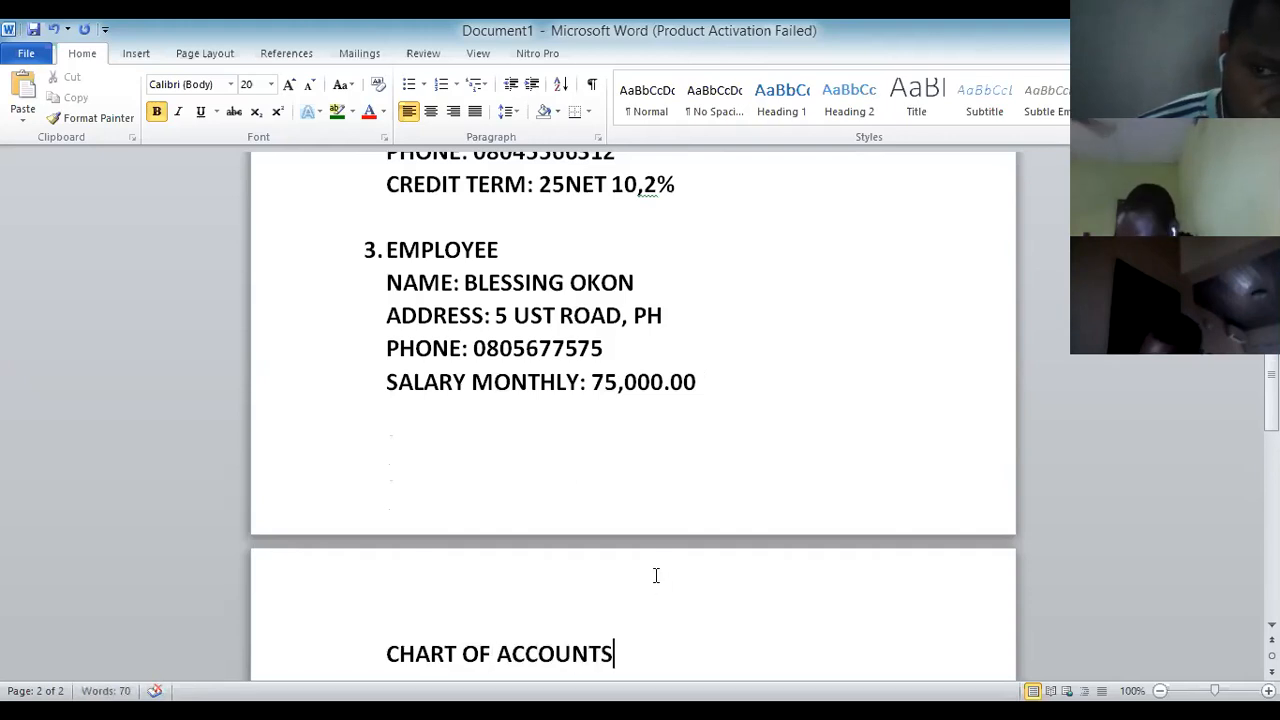
scroll(656, 568, "down", 2)
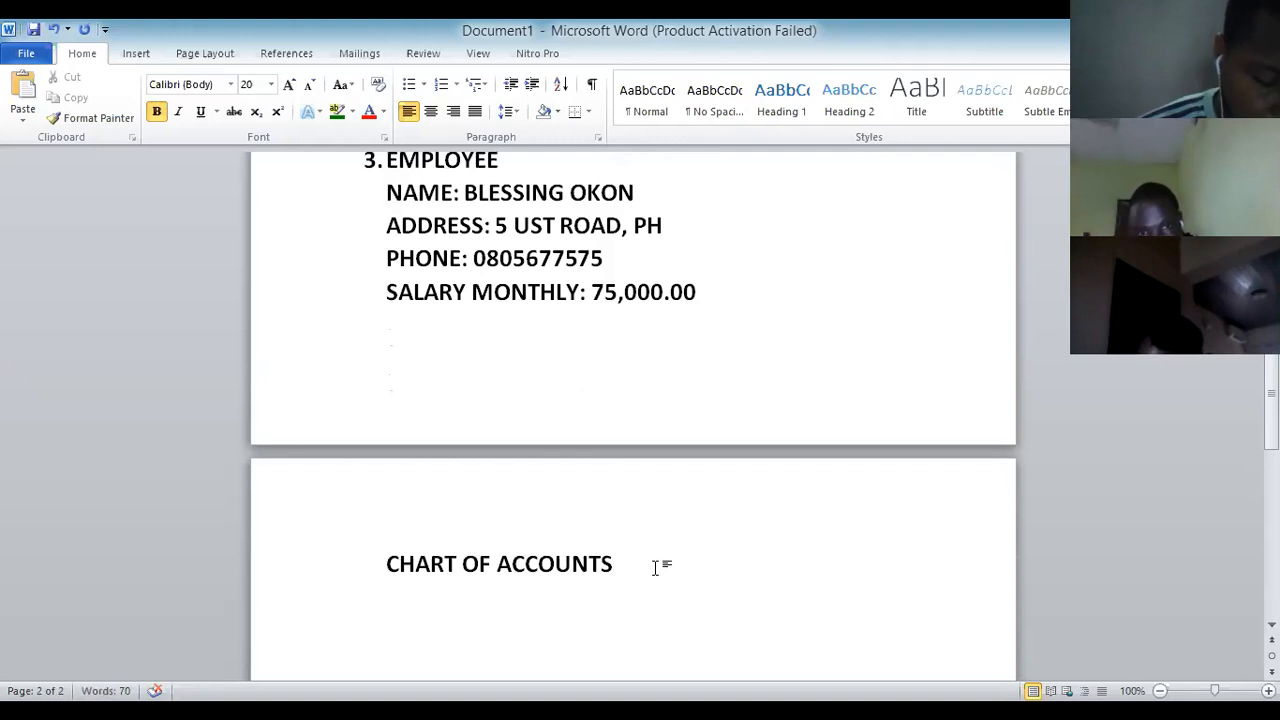
type(":")
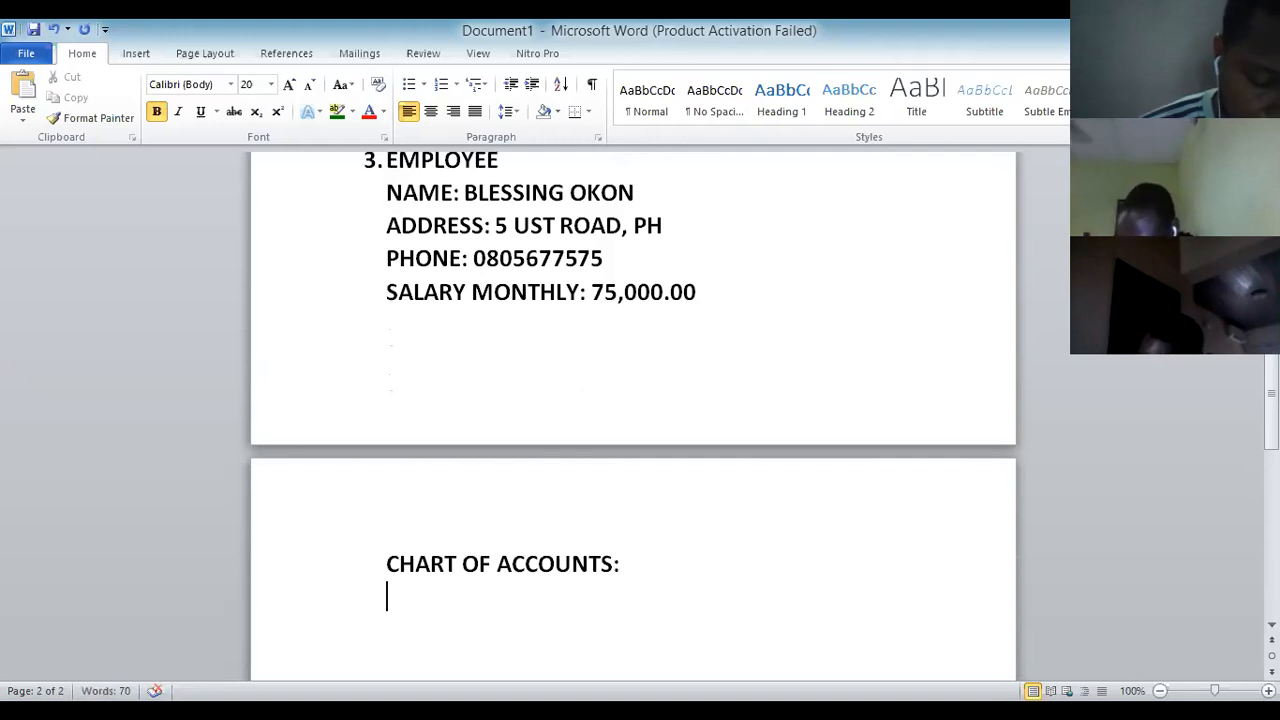
key("Up")
type("4.")
left_click(643, 569)
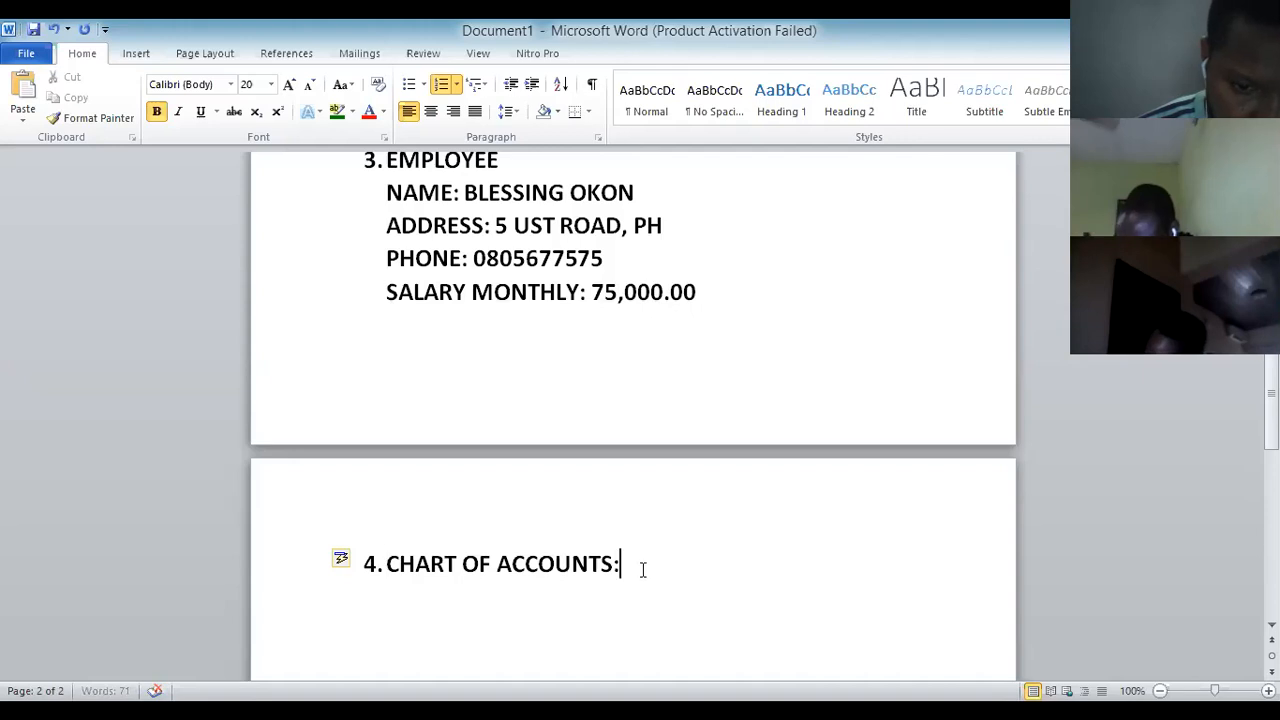
key("Return")
key("BackSpace")
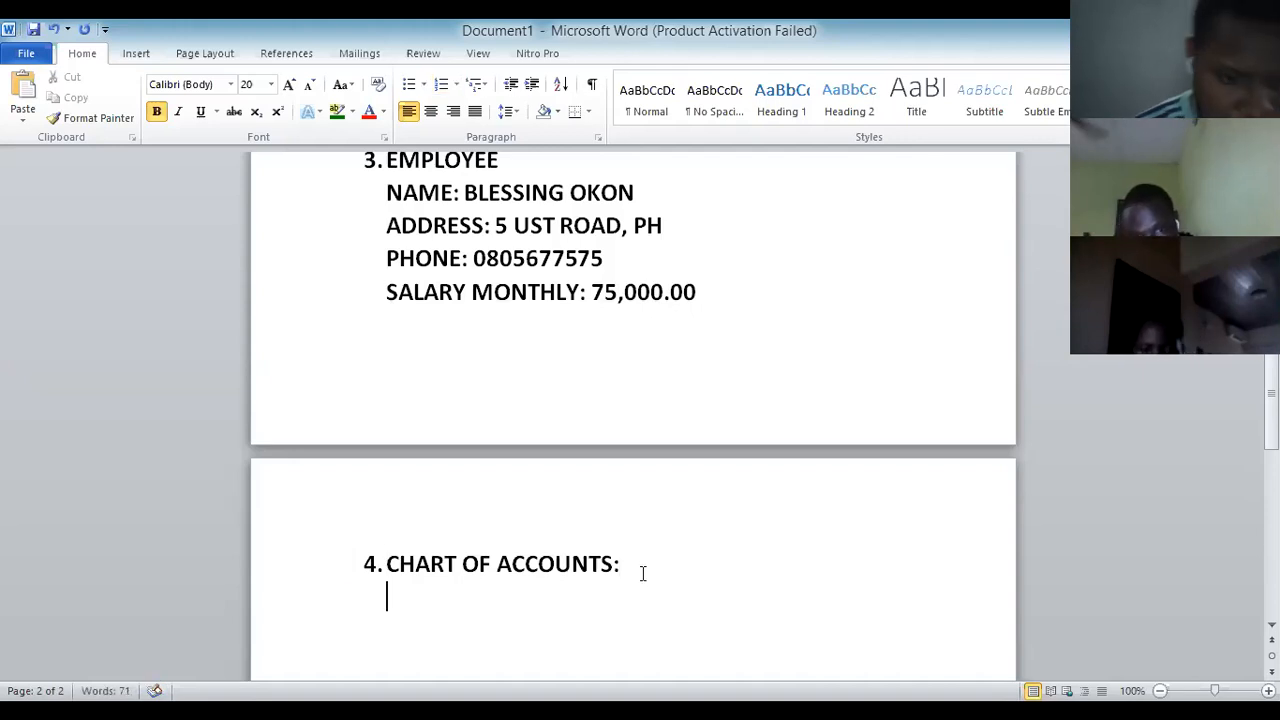
List the accounts UBA BANK A/C and SOFT LOAN under the chart of accounts heading.
type("UBA ")
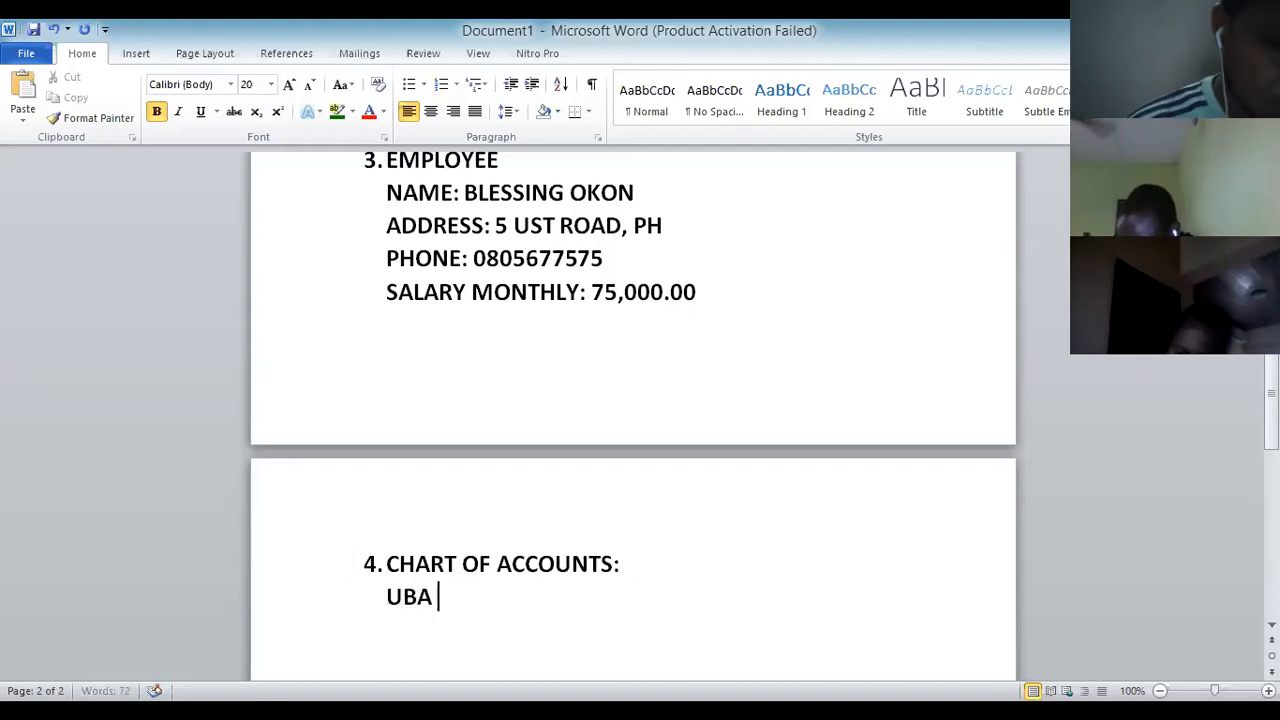
type("BANK A/C")
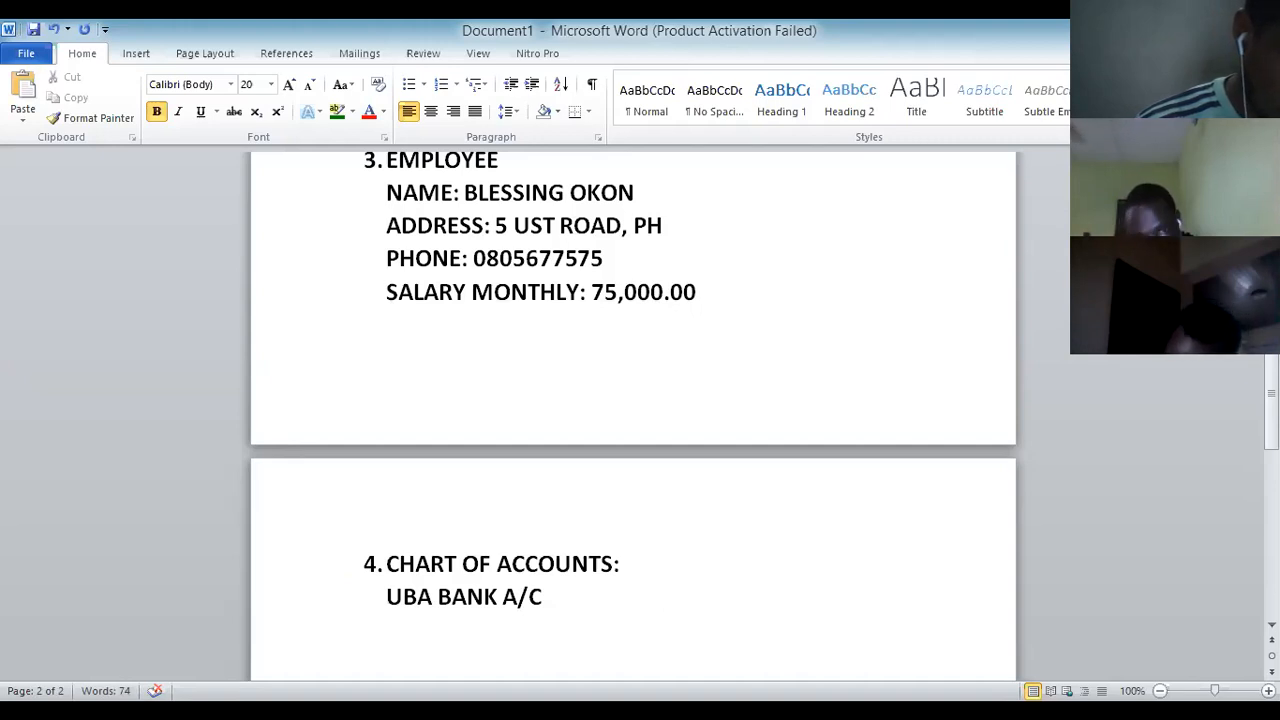
type("SHO")
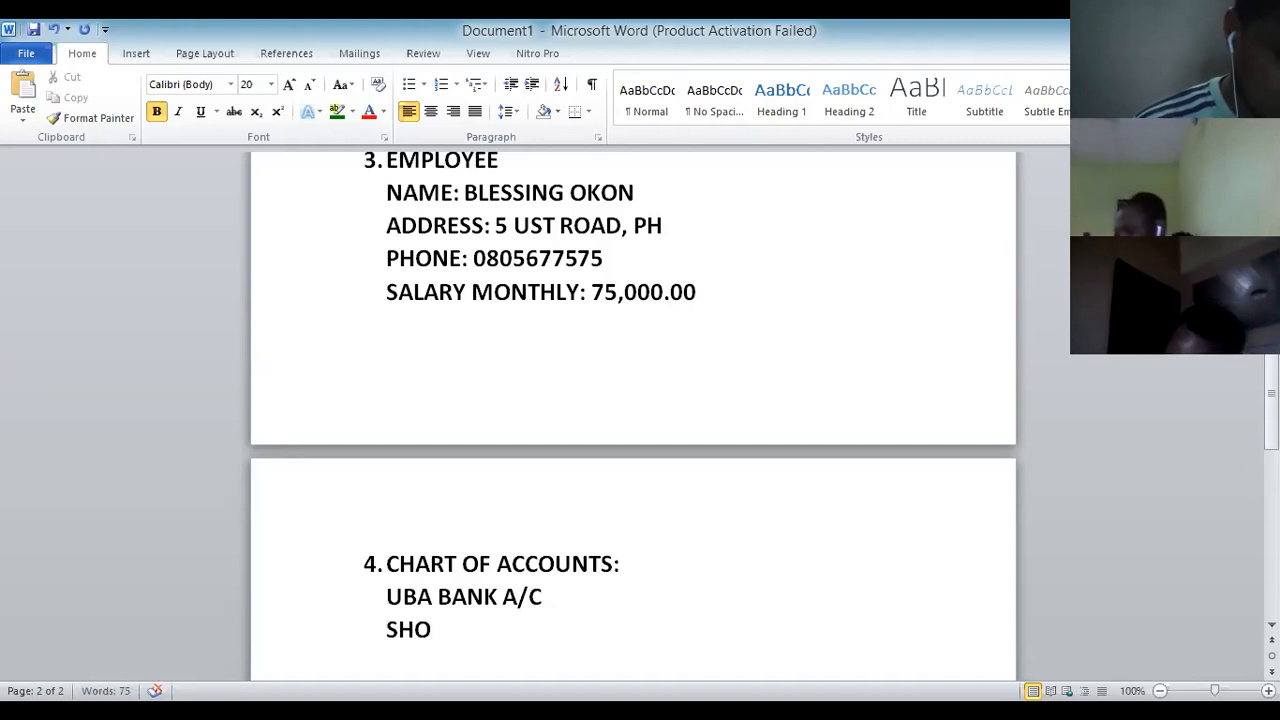
key("BackSpace")
key("BackSpace")
key("BackSpace")
type("SOFT LOAN")
key("Return")
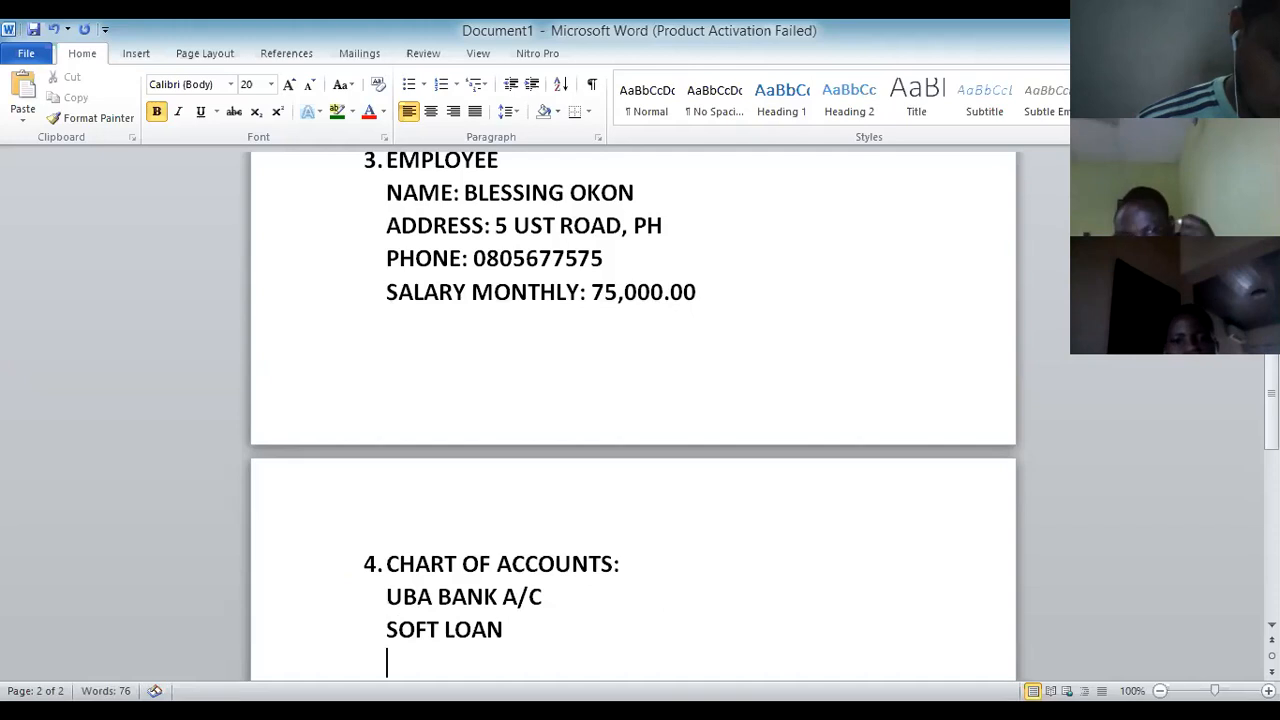
scroll(645, 572, "down", 1)
Add the accounts LAND & BUILDING and REPAIRS & MAINTENANCE on their own lines.
type("LAND &")
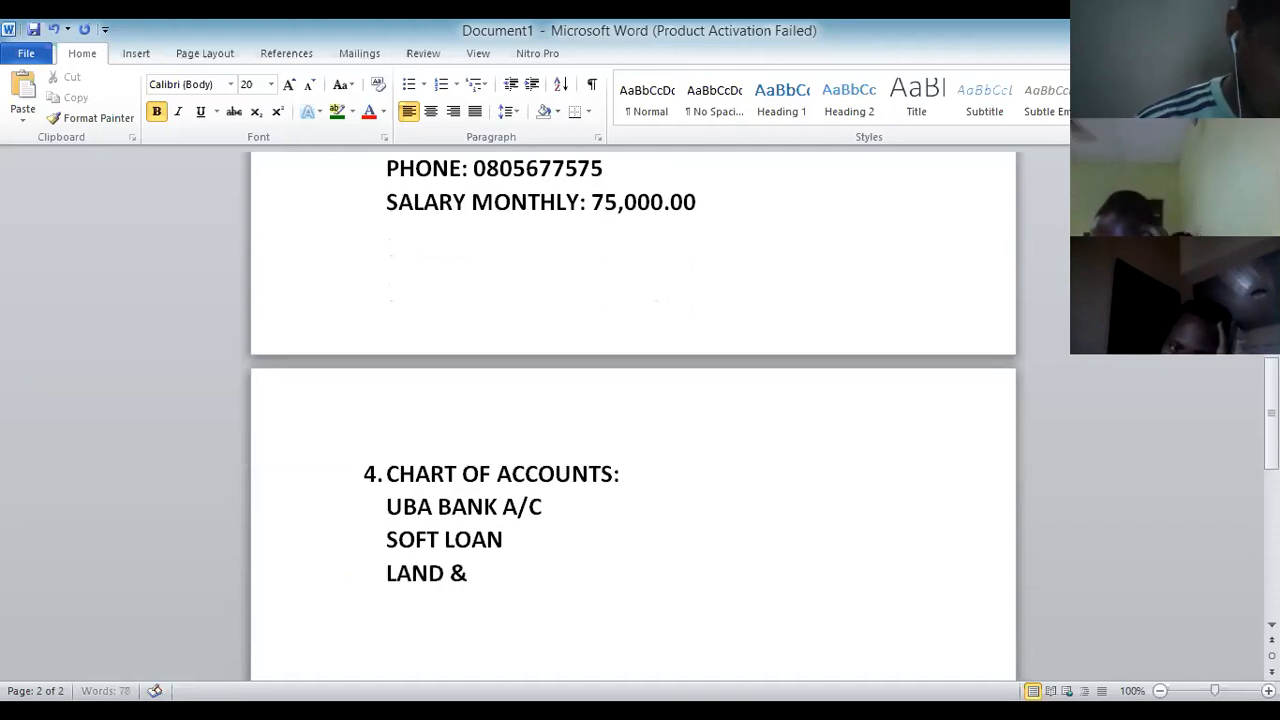
type(" BUILDING")
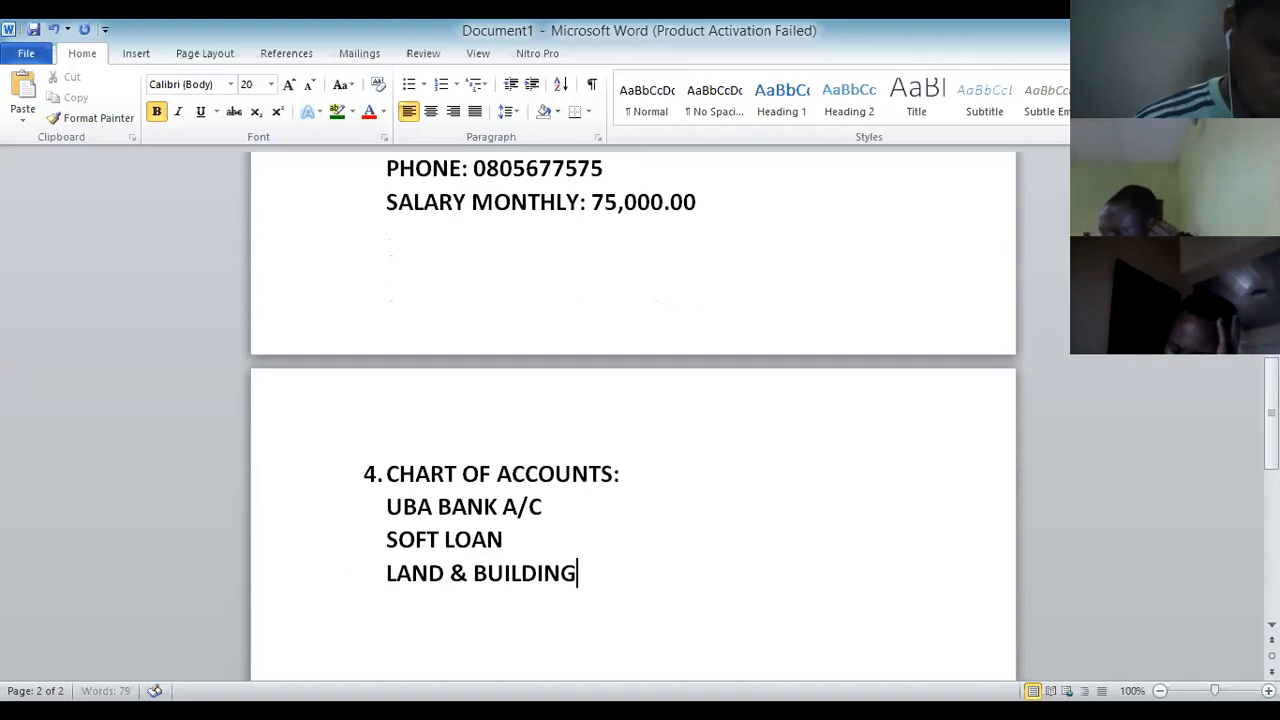
key("Return")
left_click(541, 505)
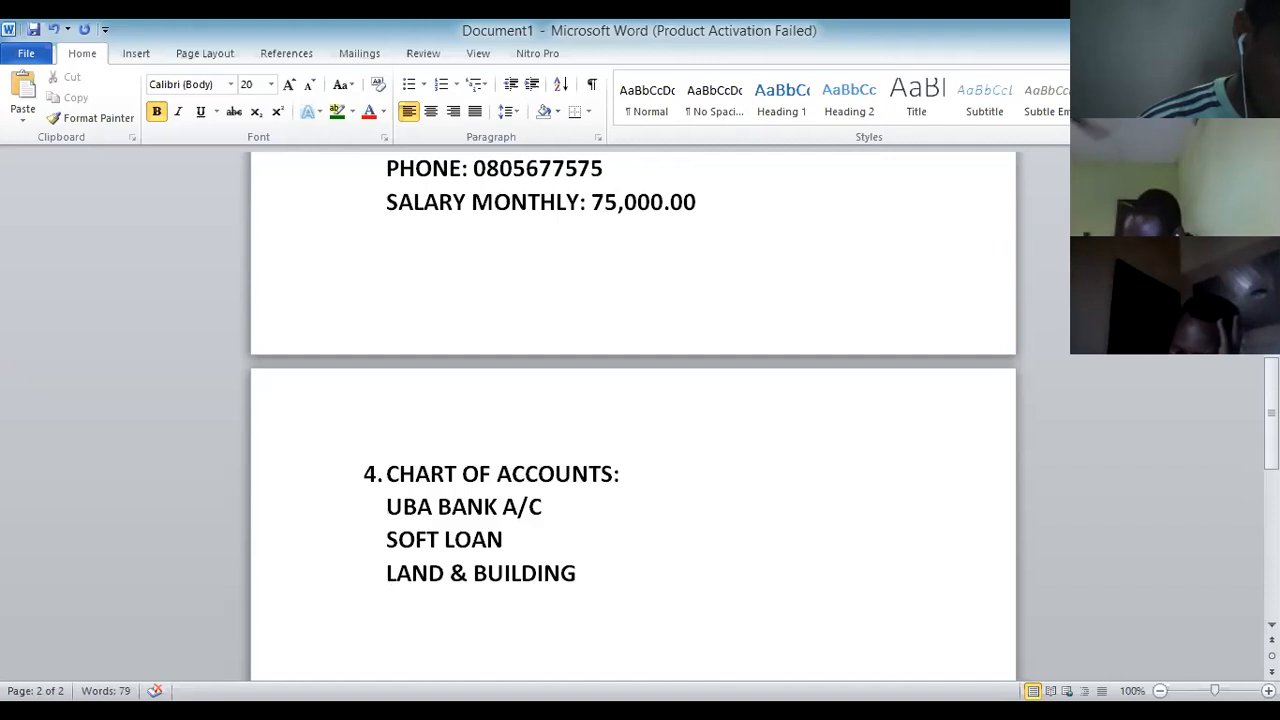
type("gENE")
key("BackSpace")
key("BackSpace")
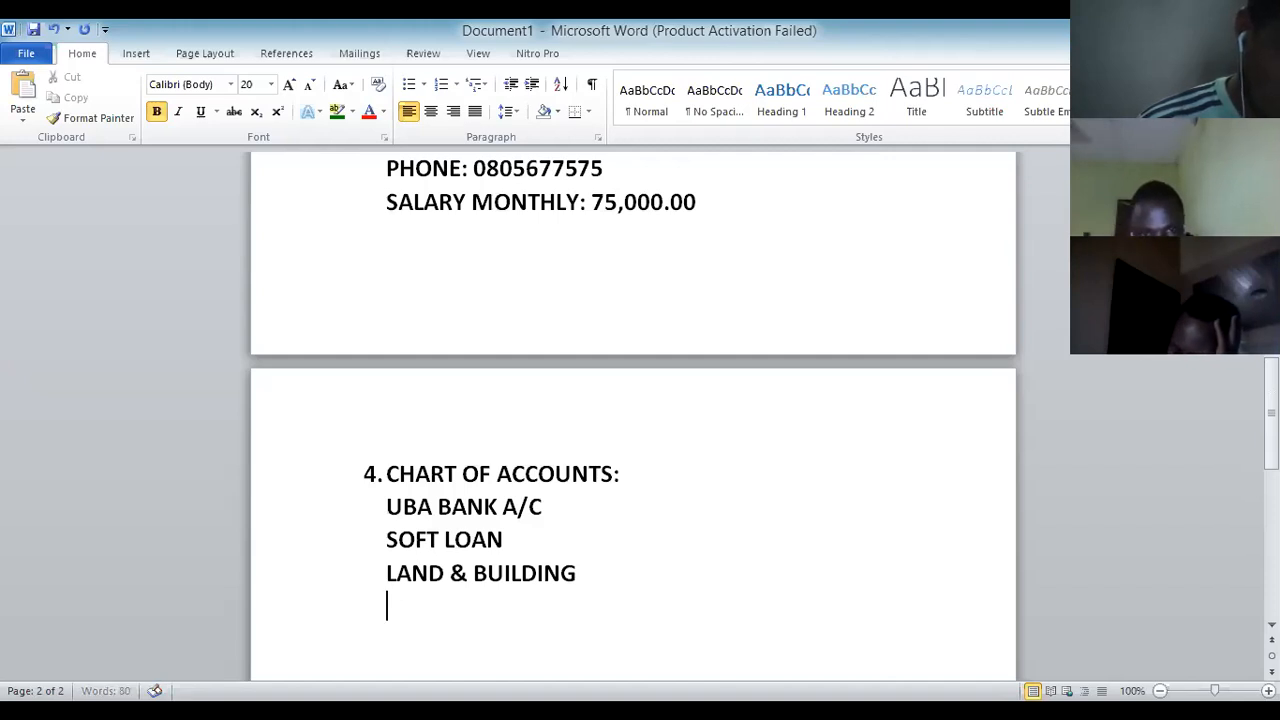
type("RE")
key("BackSpace")
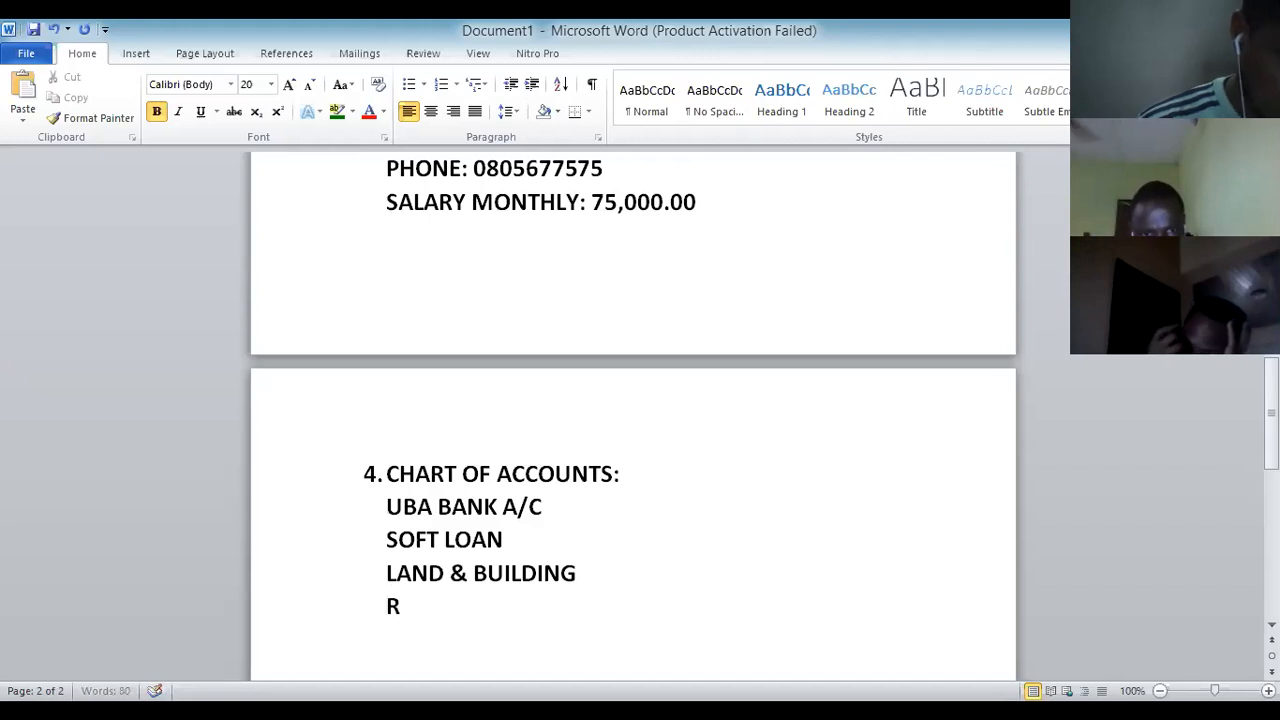
type("EP")
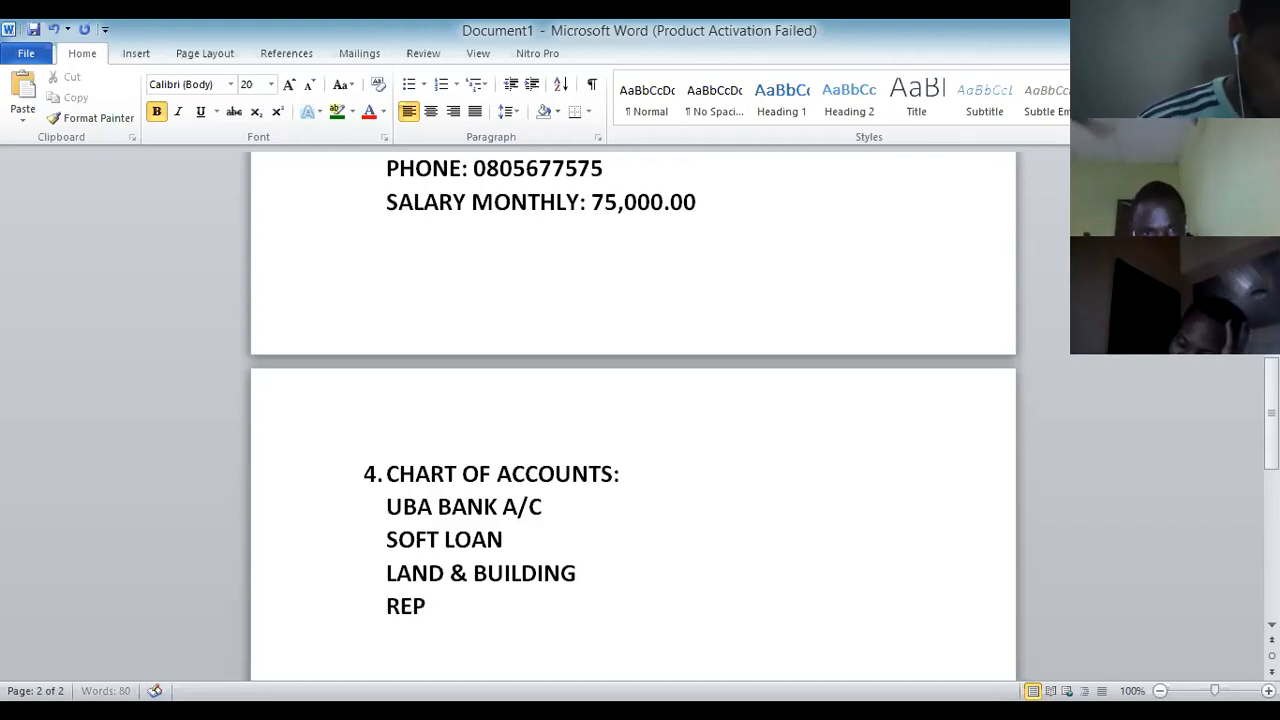
type("AIRS ")
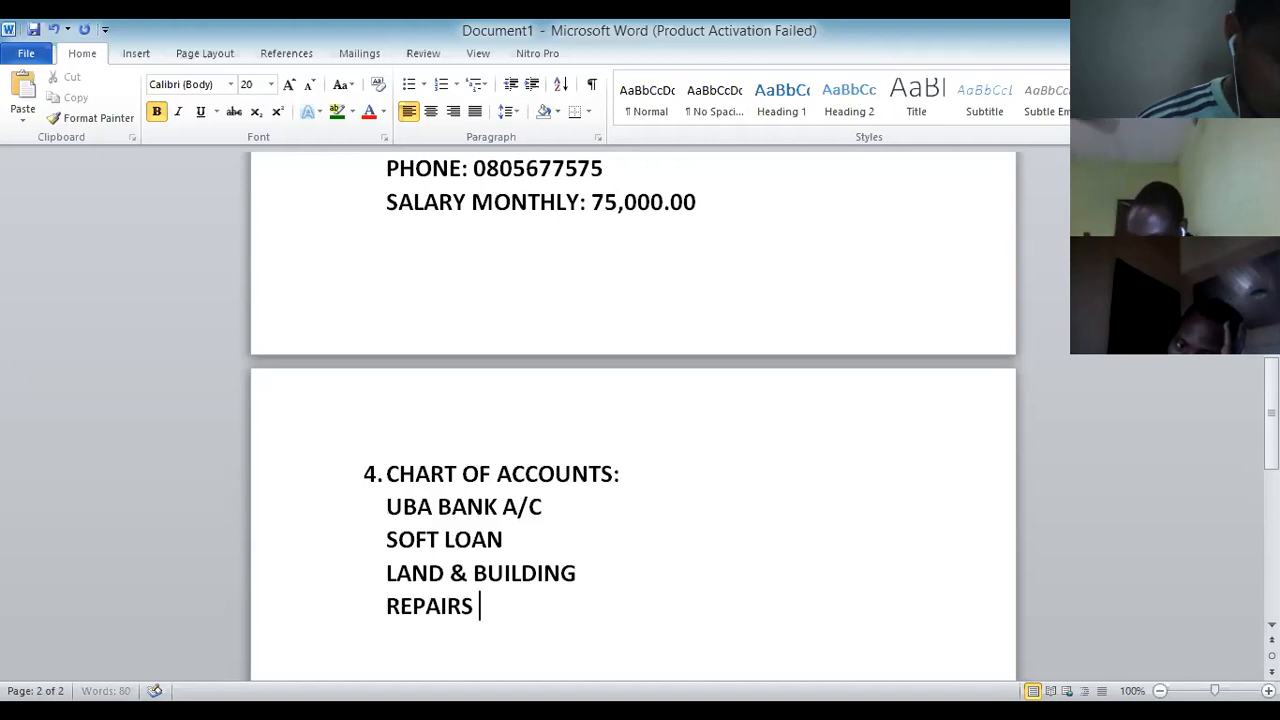
type("& MAIN")
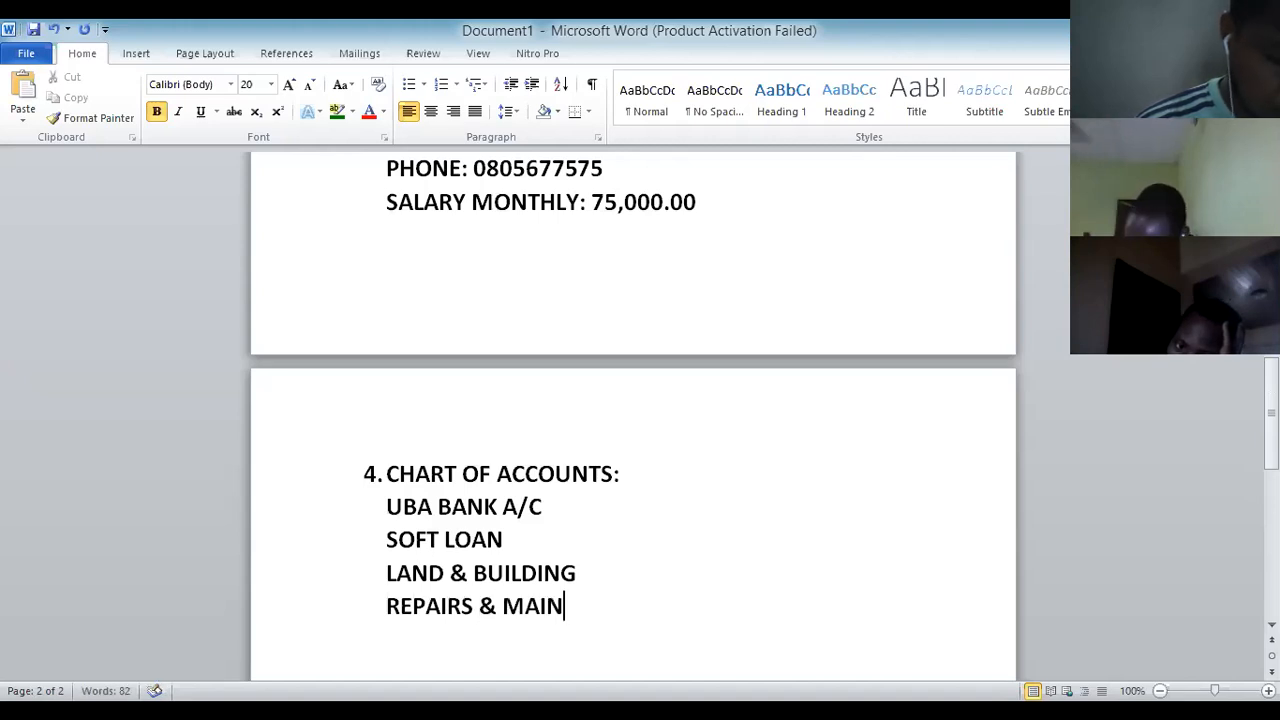
type("TENANCE")
scroll(633, 415, "down", 3)
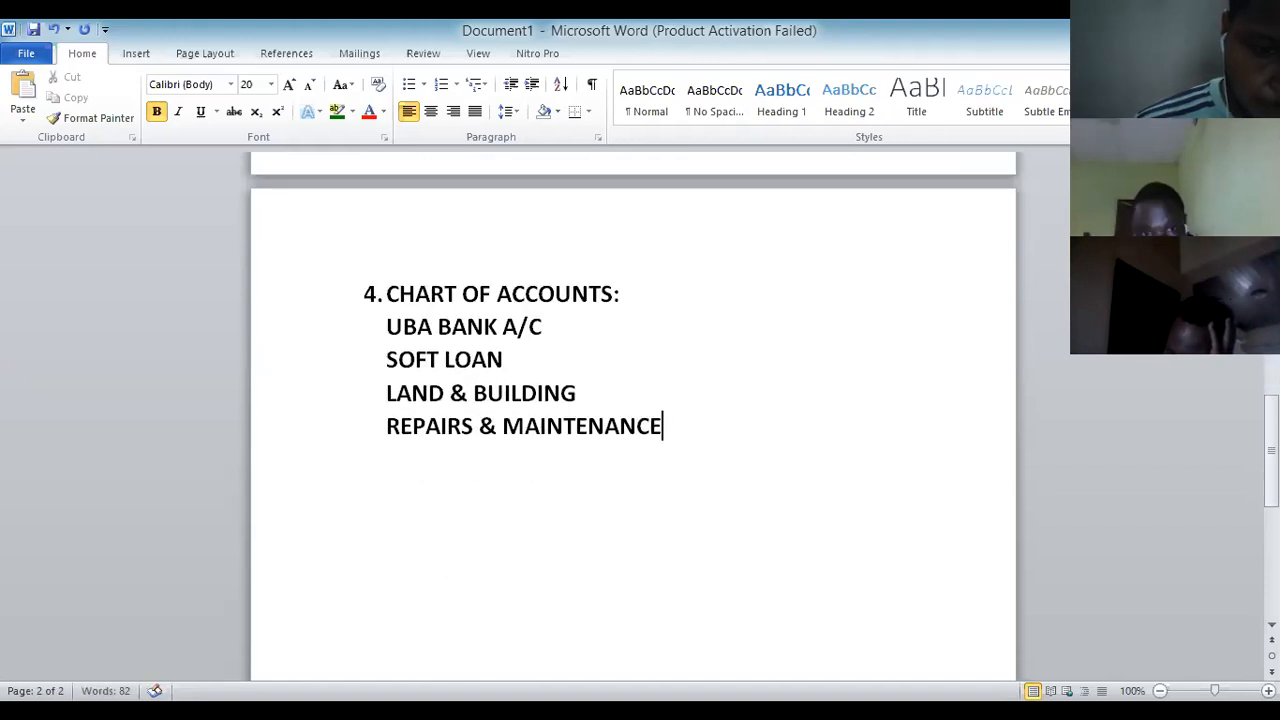
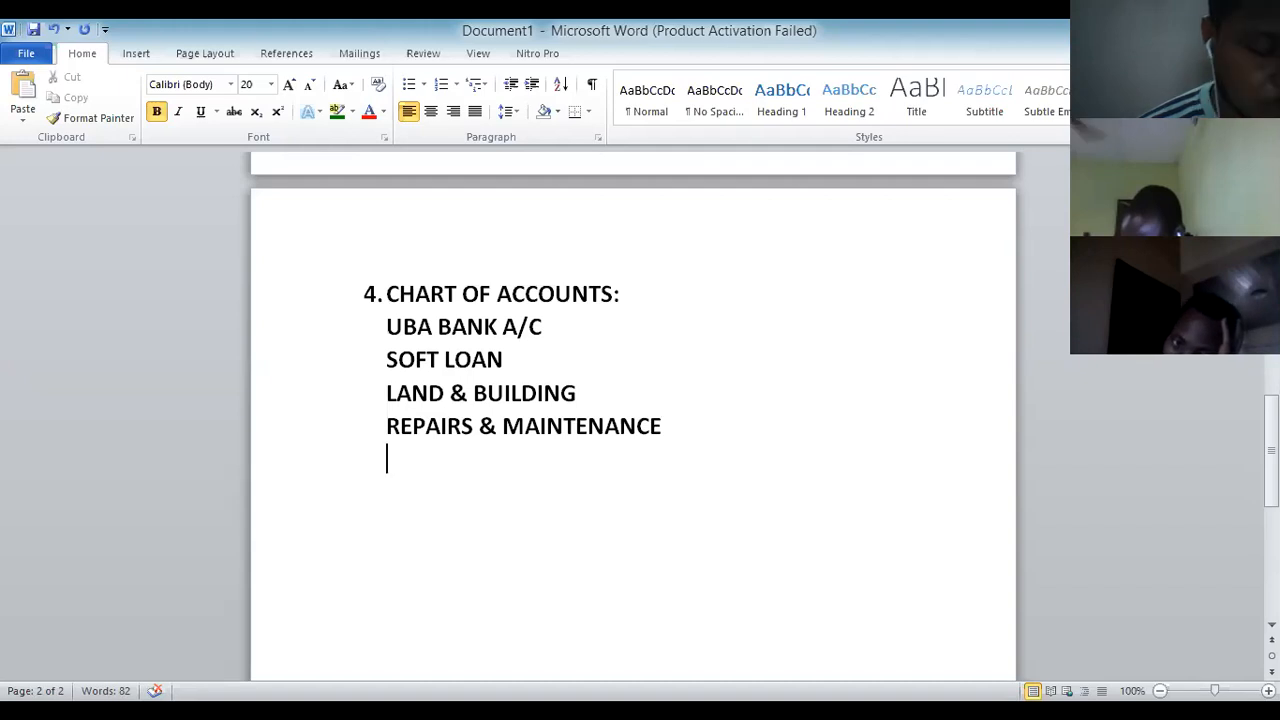
Add CAPITAL A/C as the fifth chart of accounts entry, with a new line below.
type("CAP")
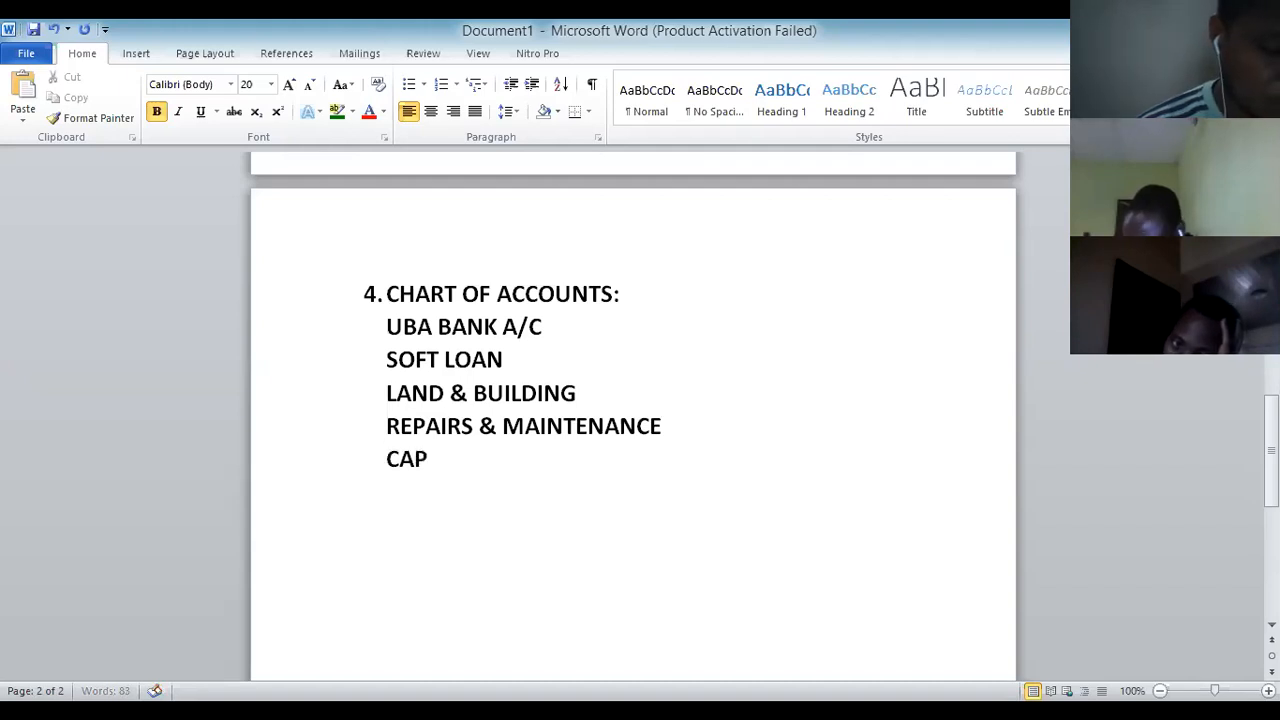
type("ITAL A")
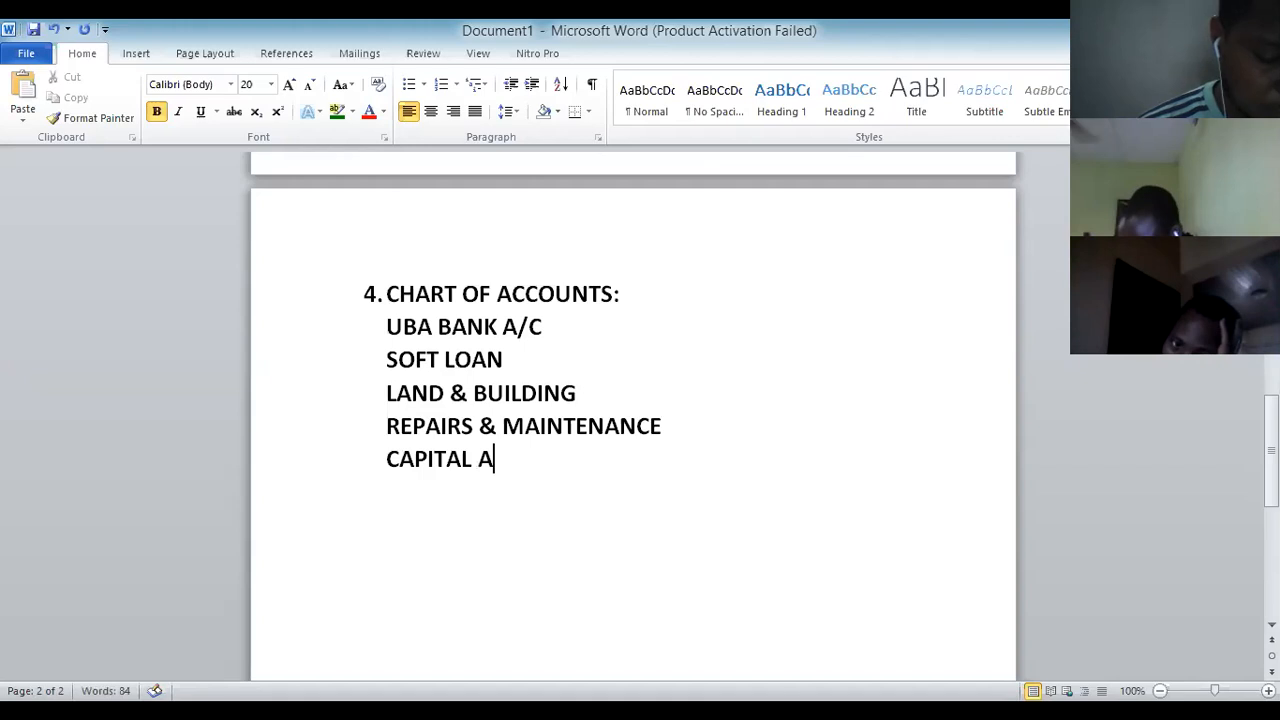
type("/C")
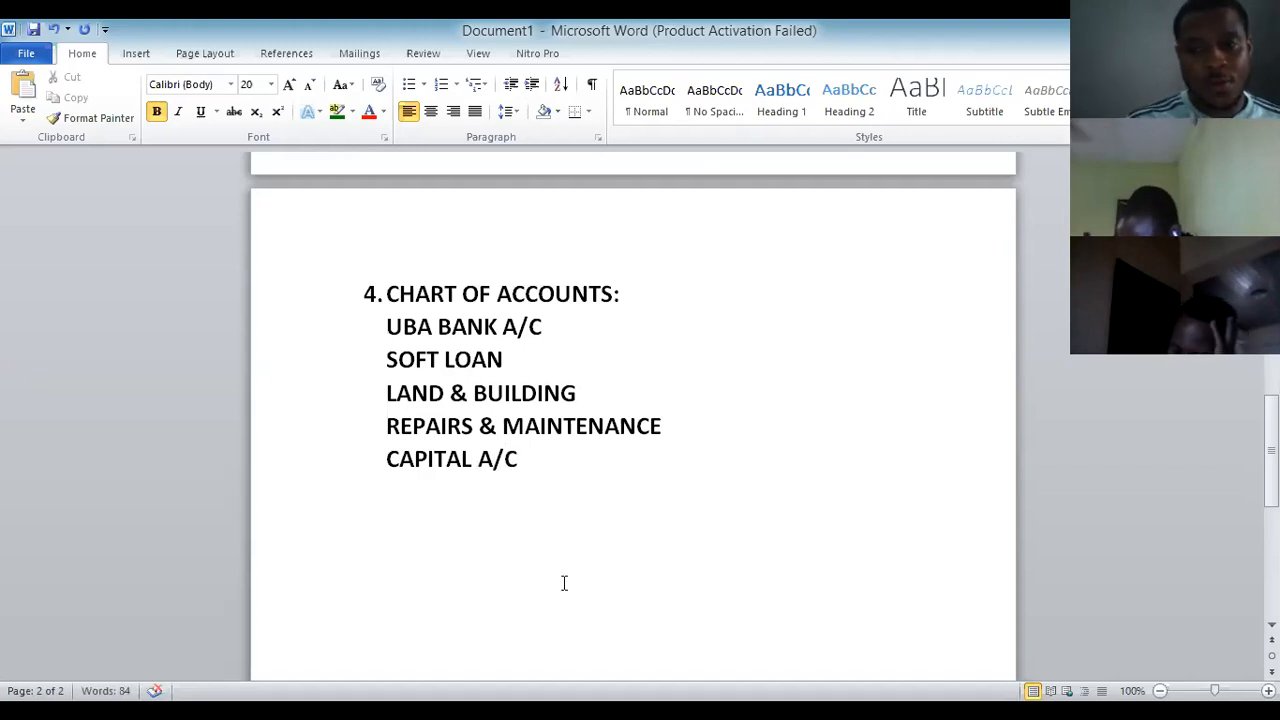
scroll(564, 583, "down", 1)
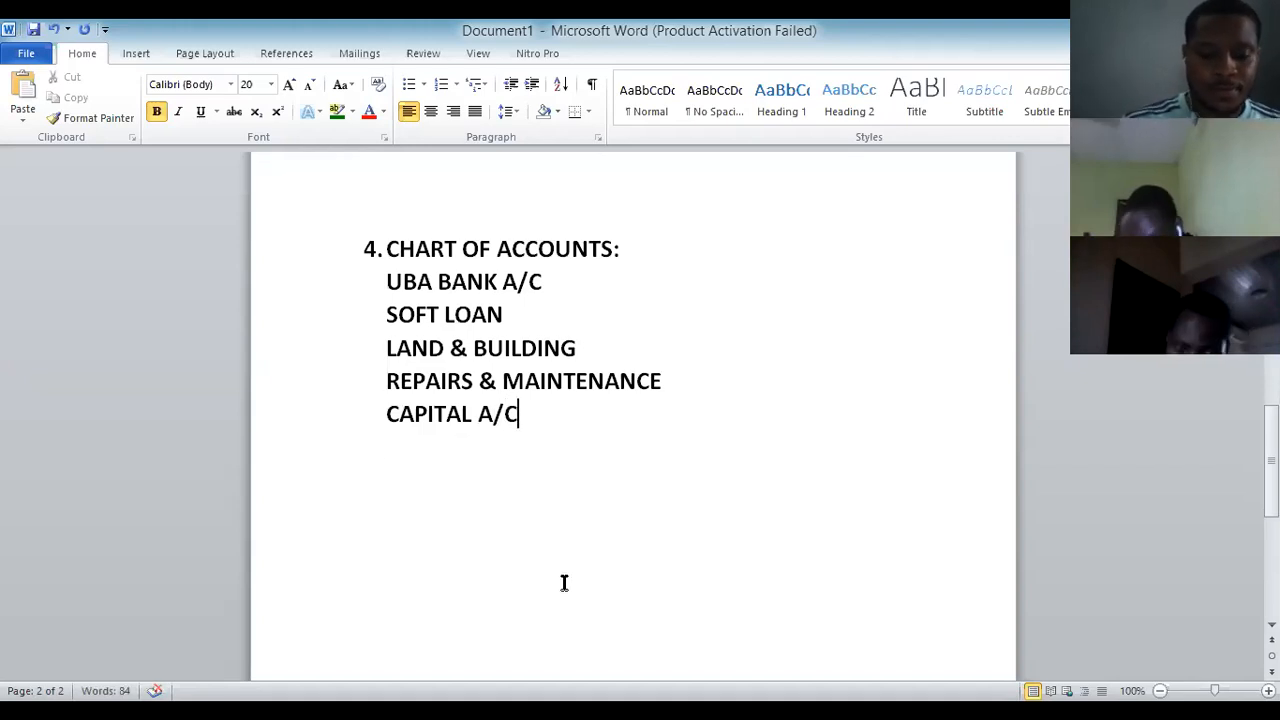
key("Return")
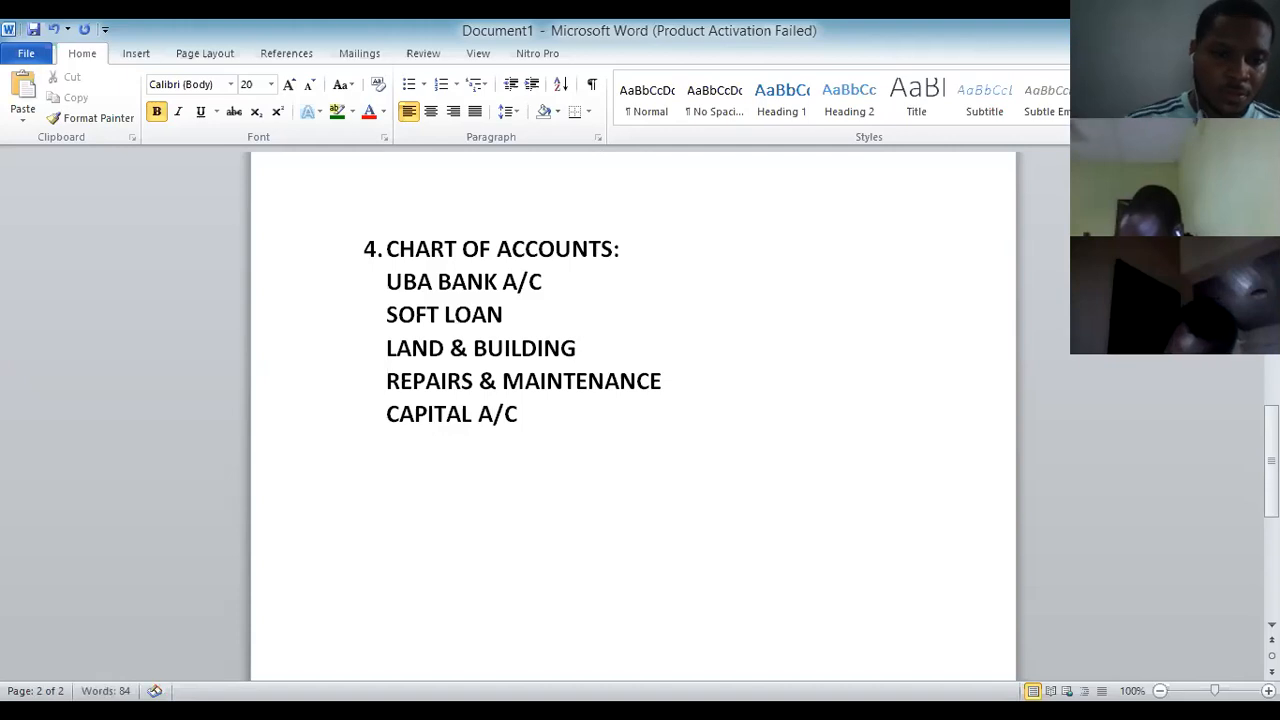
Type the heading 7 INVENTORY ITEMS/SERVICES, leaving an empty line beneath it.
type("7")
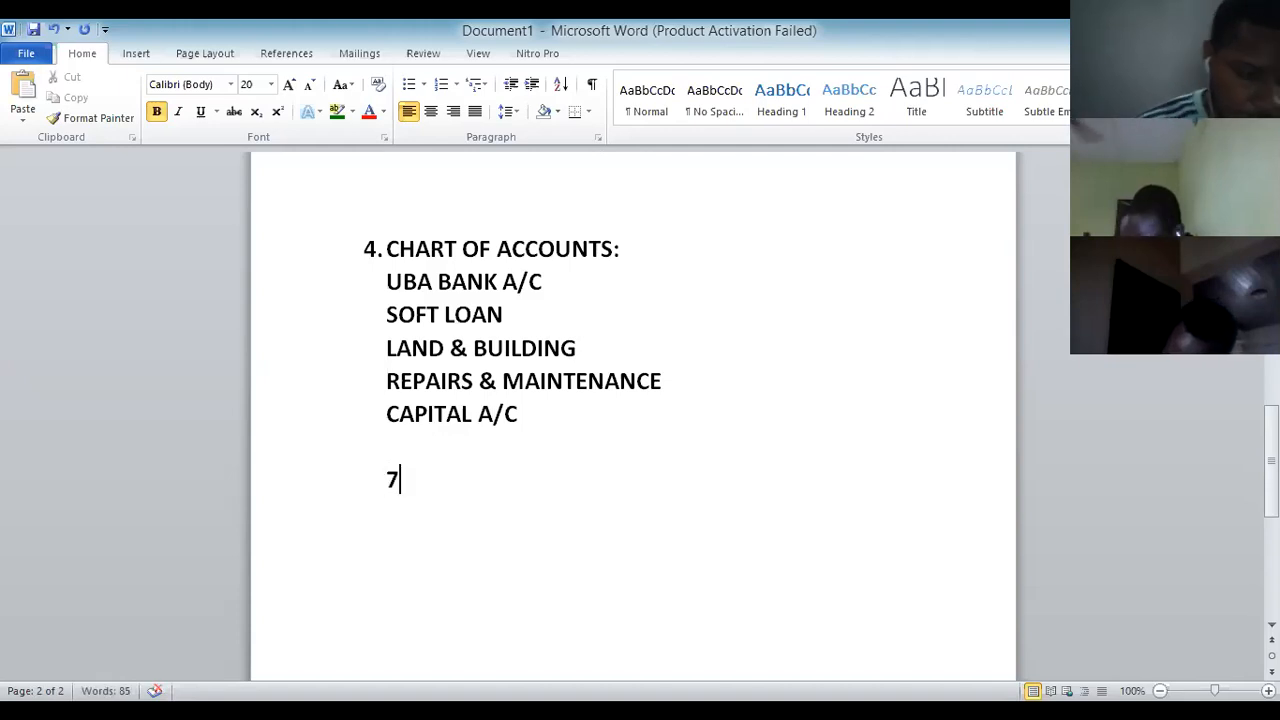
type(" IN")
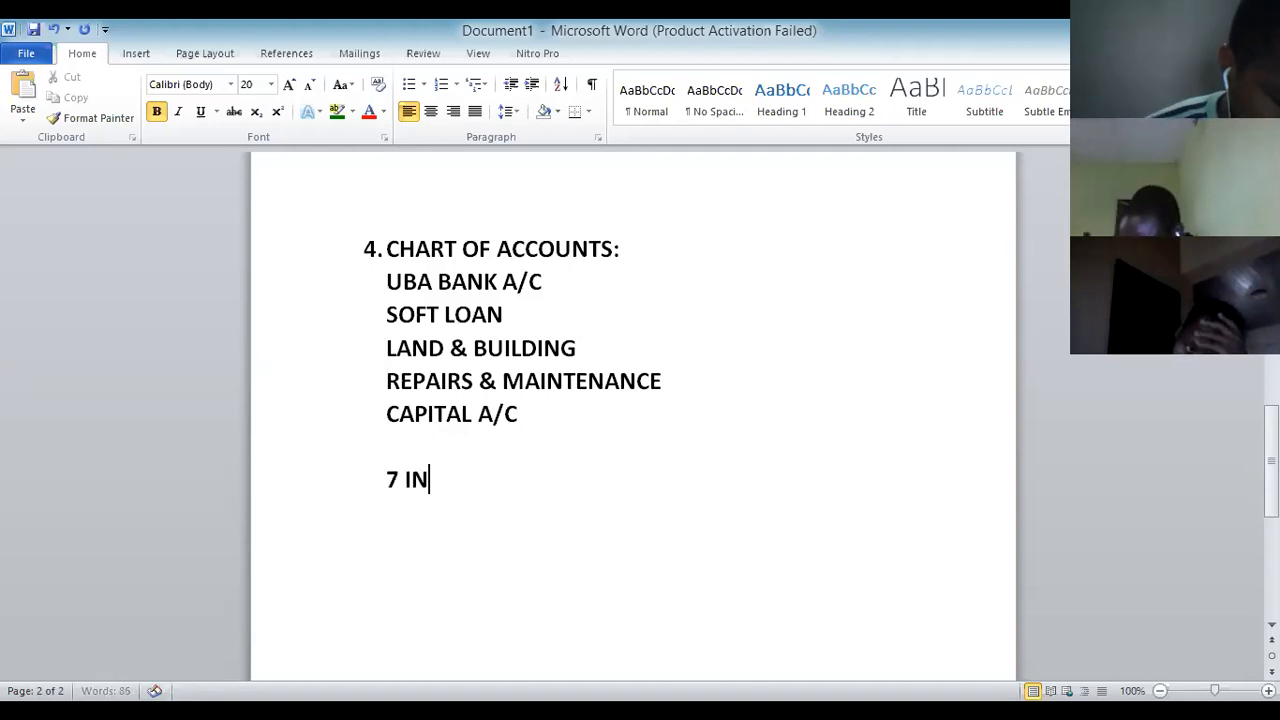
type("VENTORY")
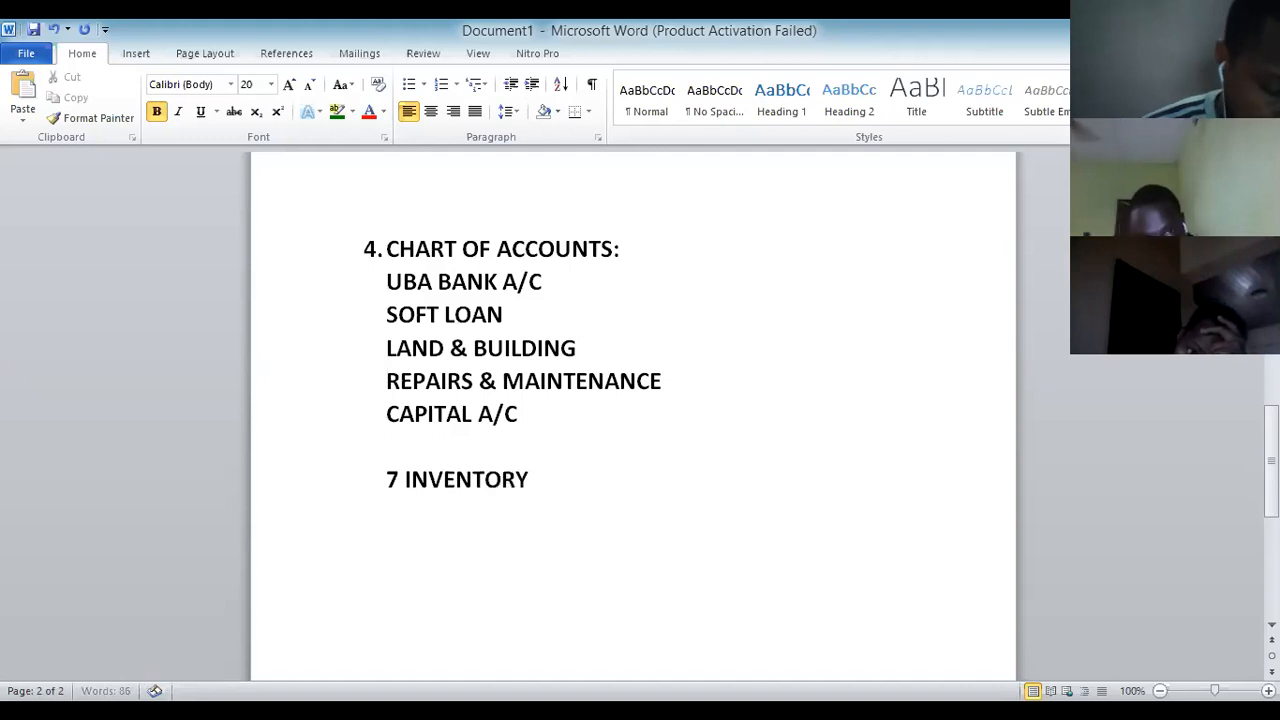
type(" ITEMS")
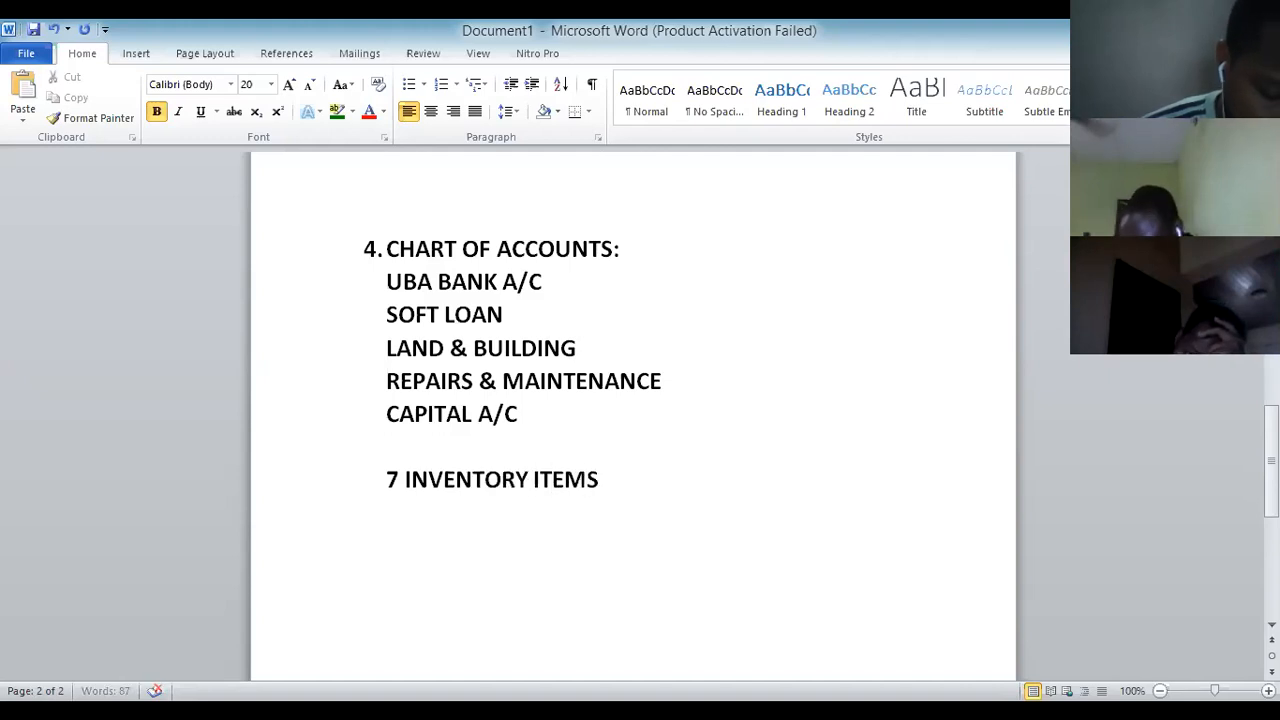
type("/SERVICES")
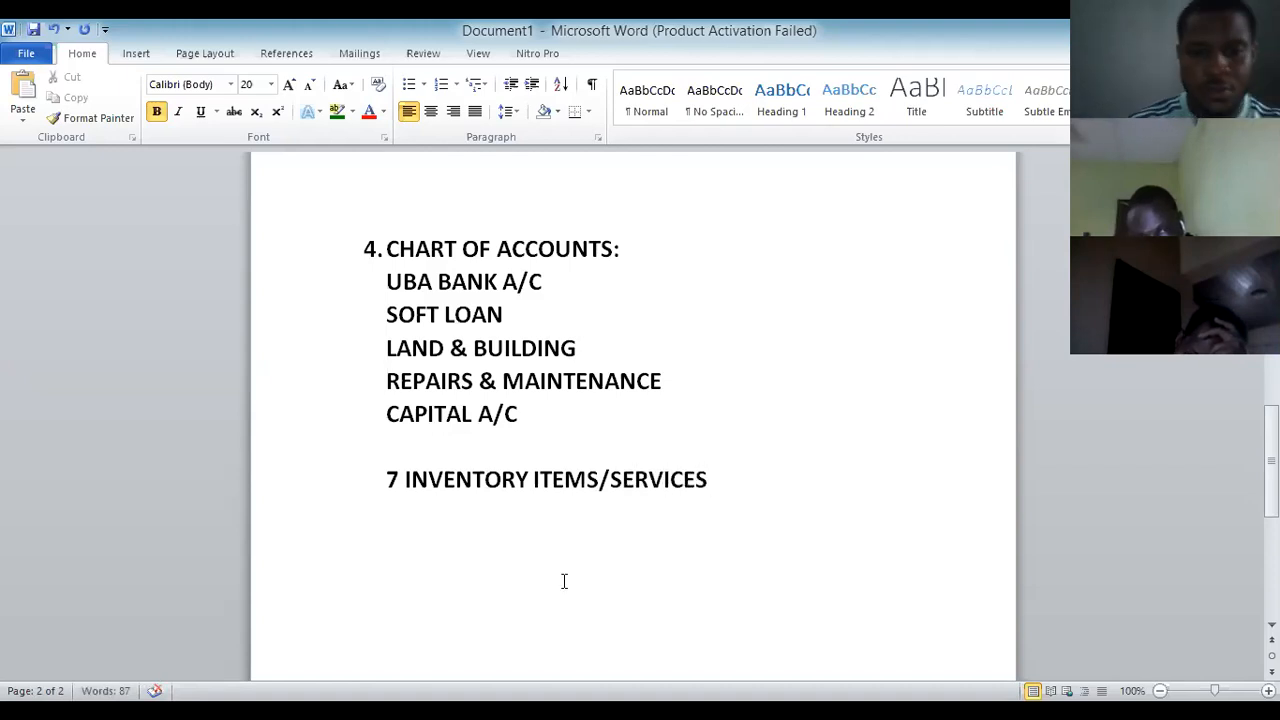
key("Return")
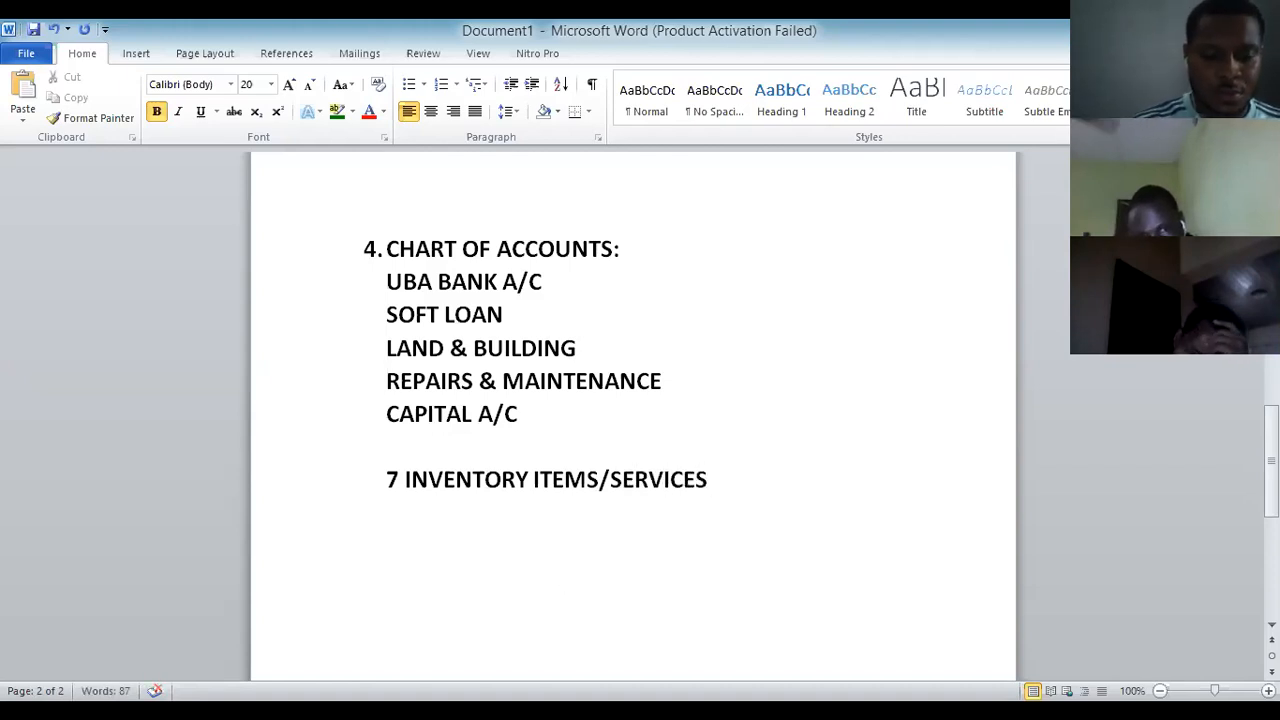
Insert a 3-column, 2-row table under the inventory heading.
left_click(135, 55)
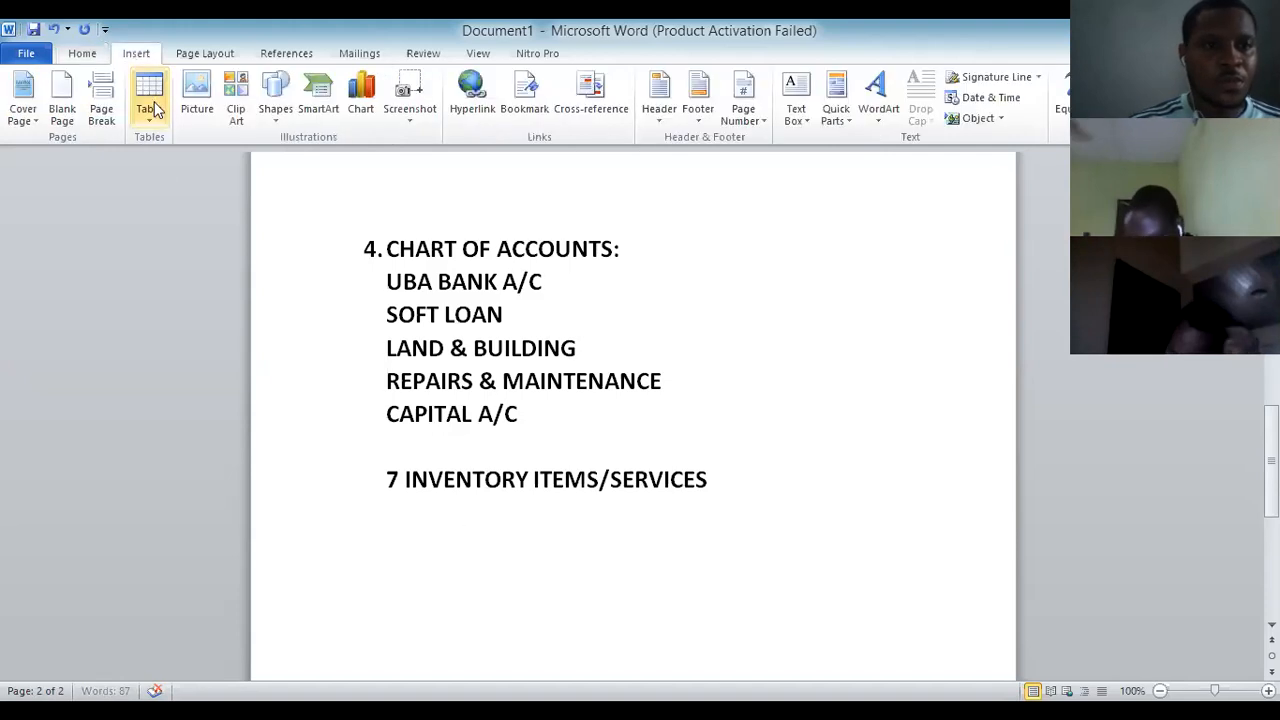
left_click(156, 118)
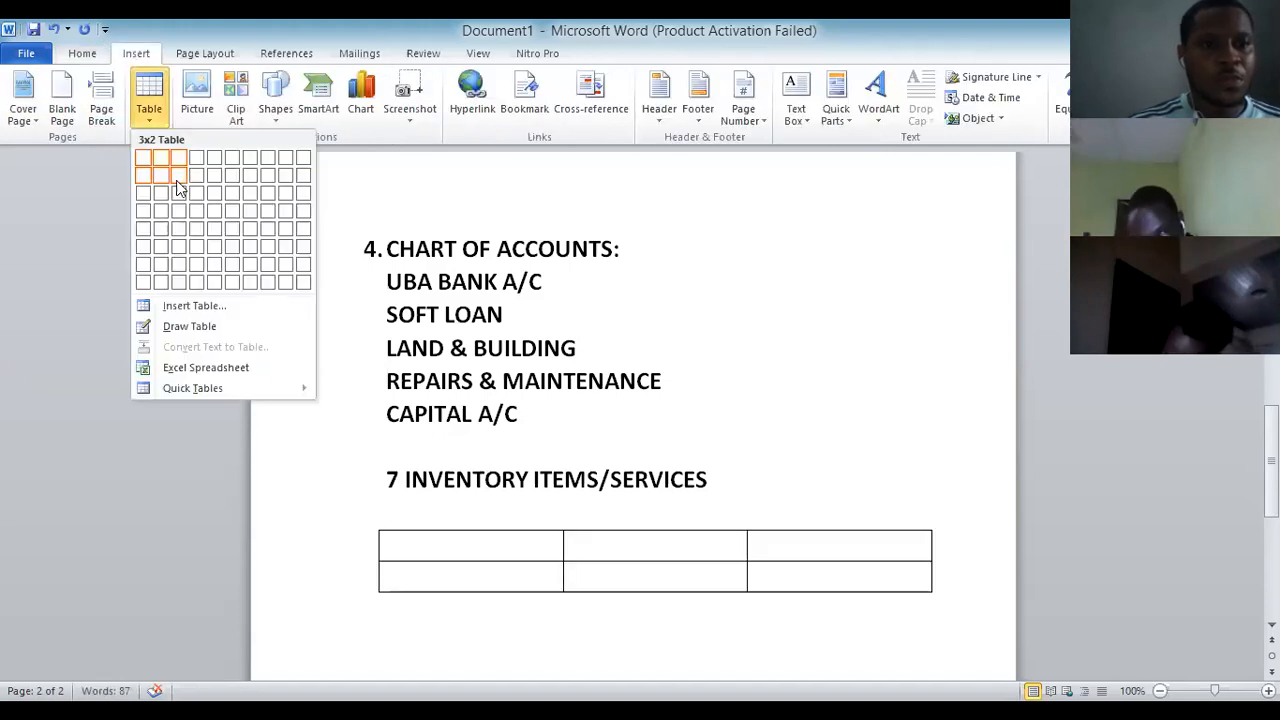
left_click(178, 180)
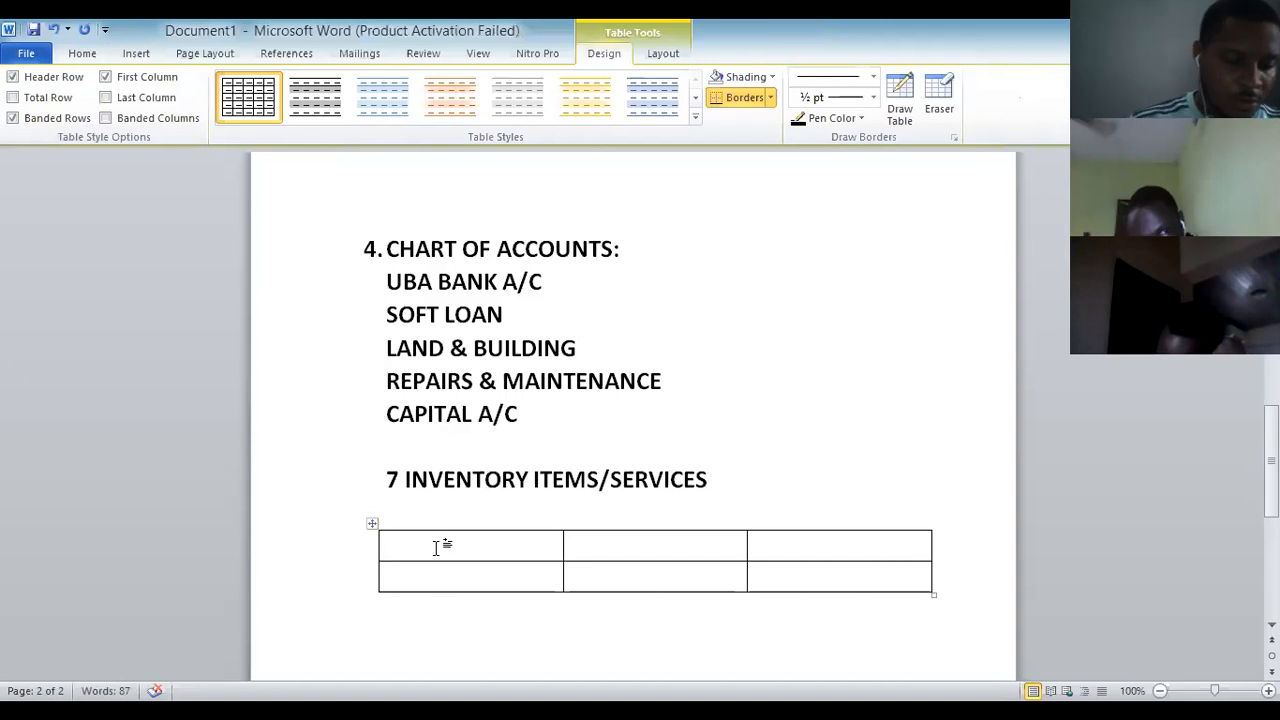
Enter ITEM NAME in the first header cell and start SELLING PRICE in the second.
type("ITEM ")
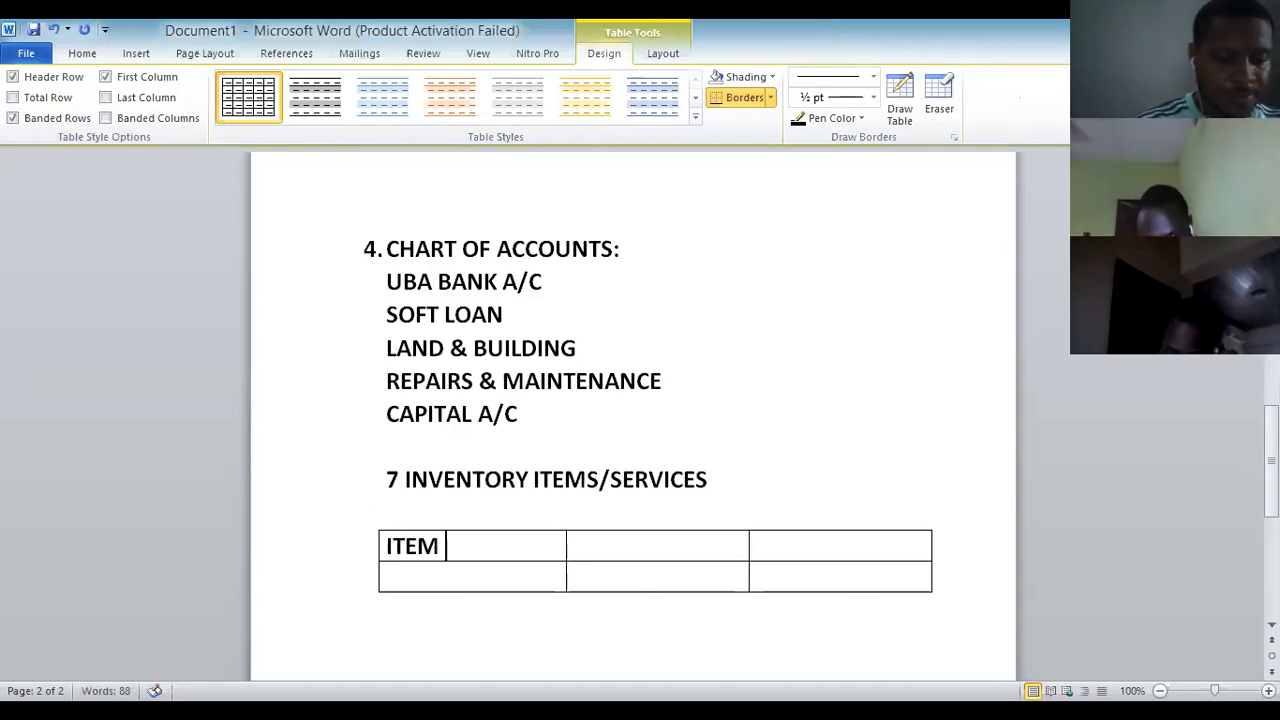
type("NAME")
left_click(639, 555)
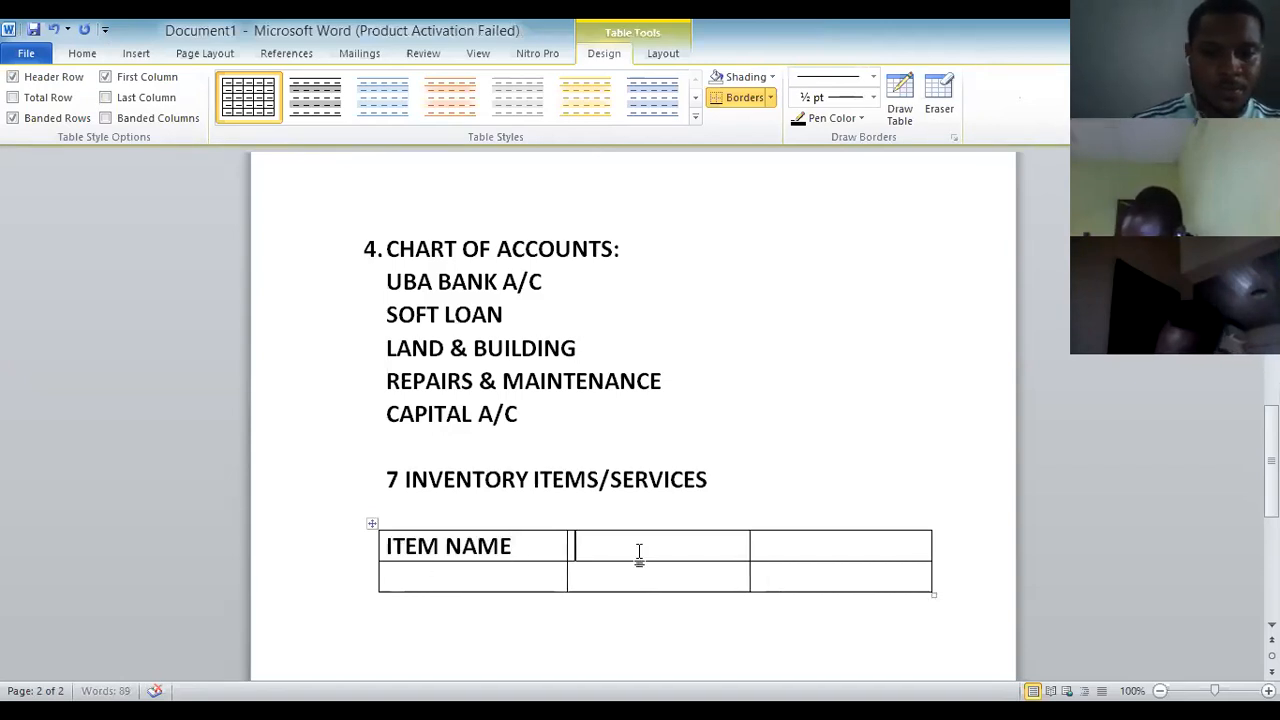
type("SELLING P")
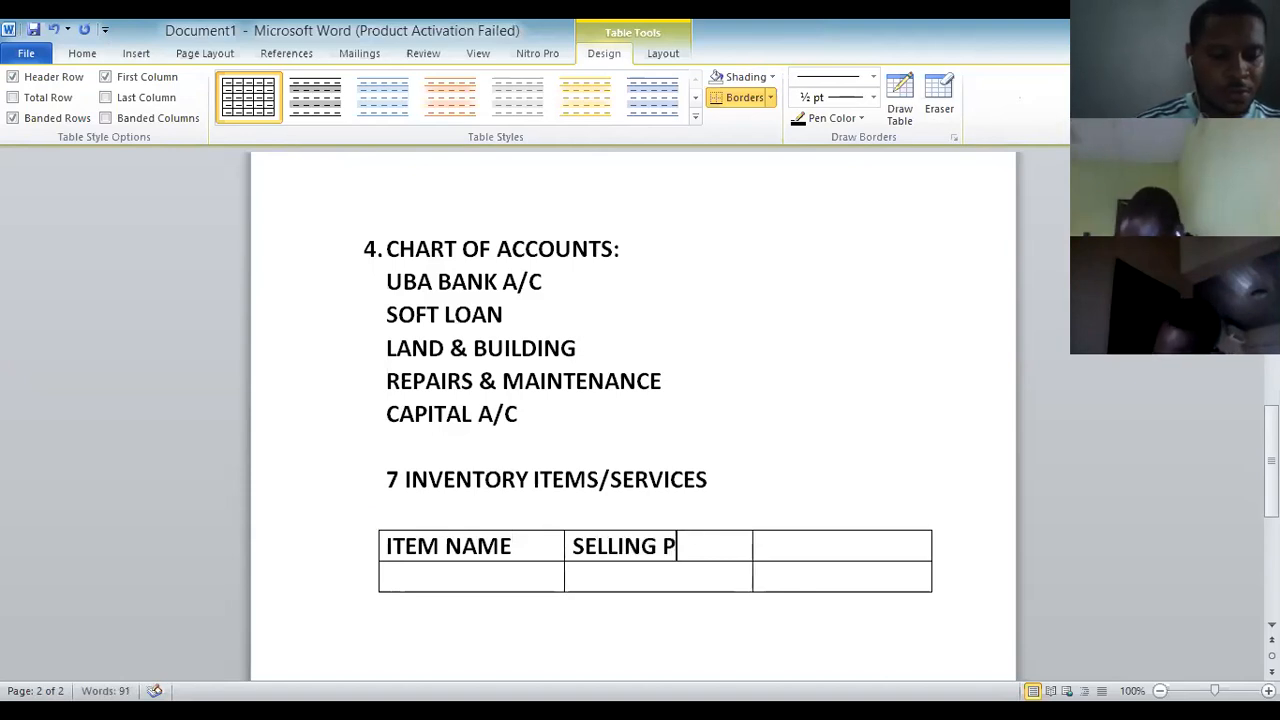
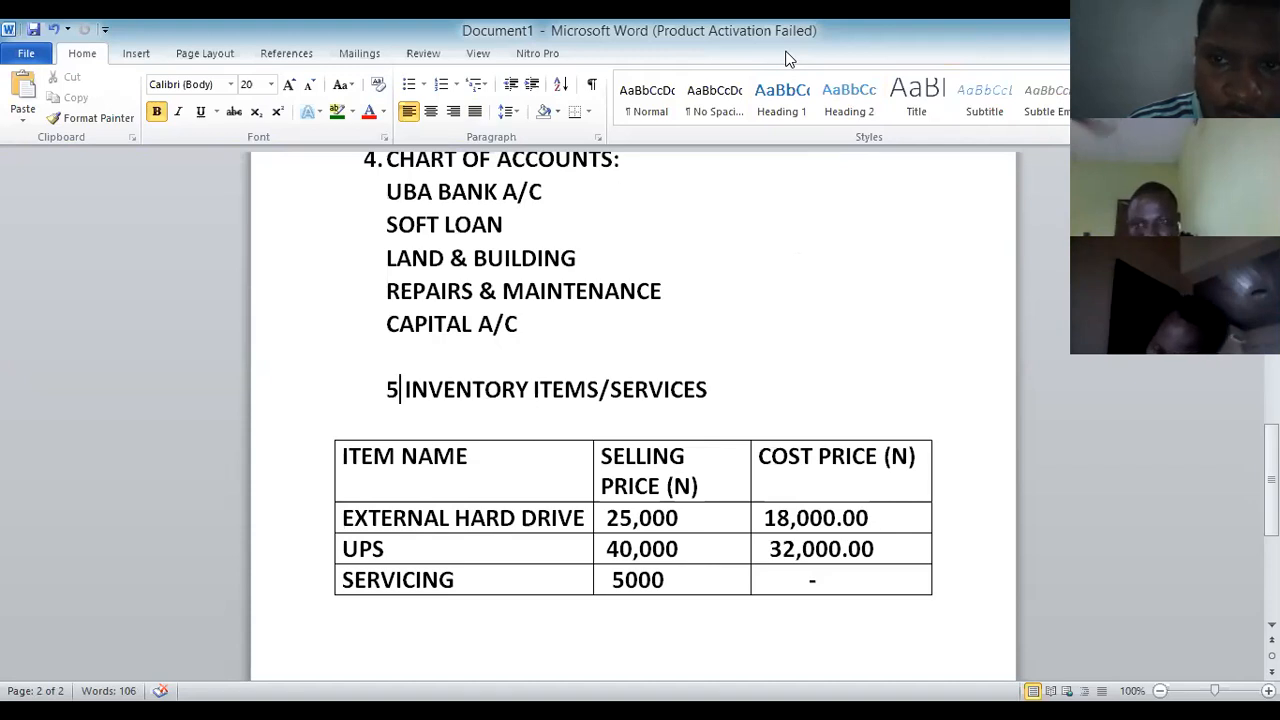
Scroll up the Word document to the Customers and Vendors/Suppliers details under MAINTAINING INFORMATION.
scroll(662, 358, "up", 8)
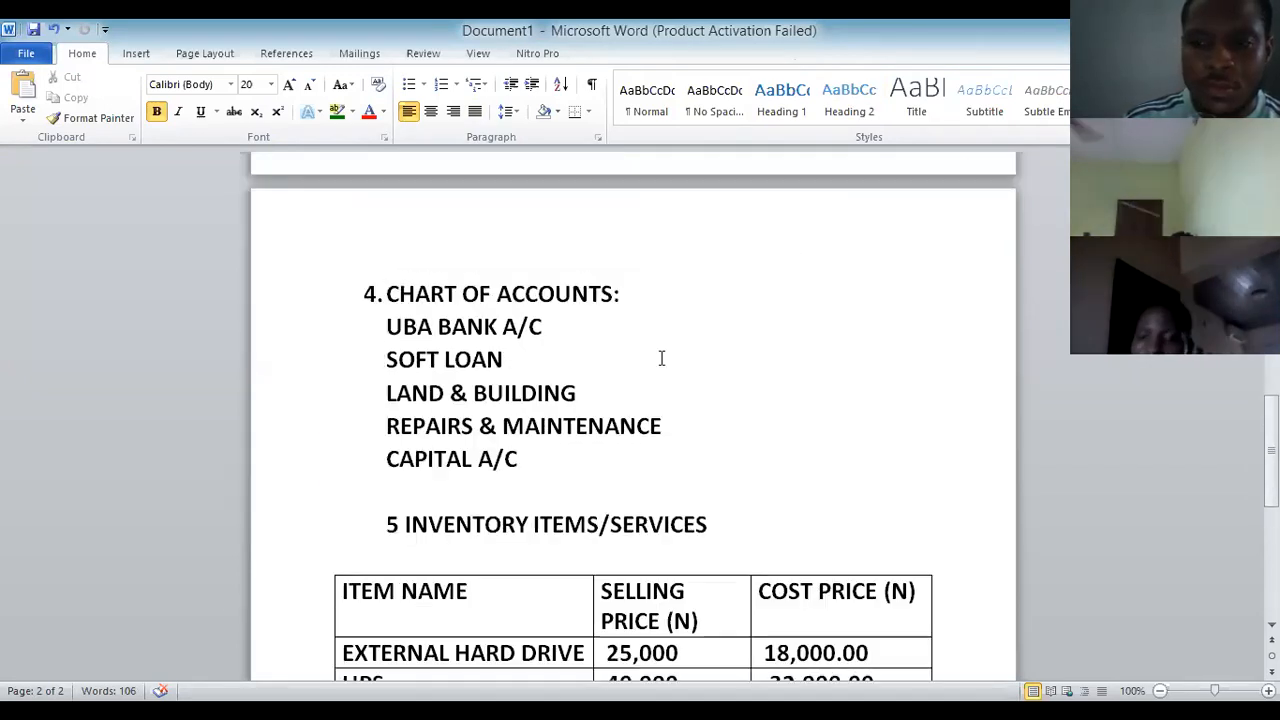
scroll(665, 360, "up", 3)
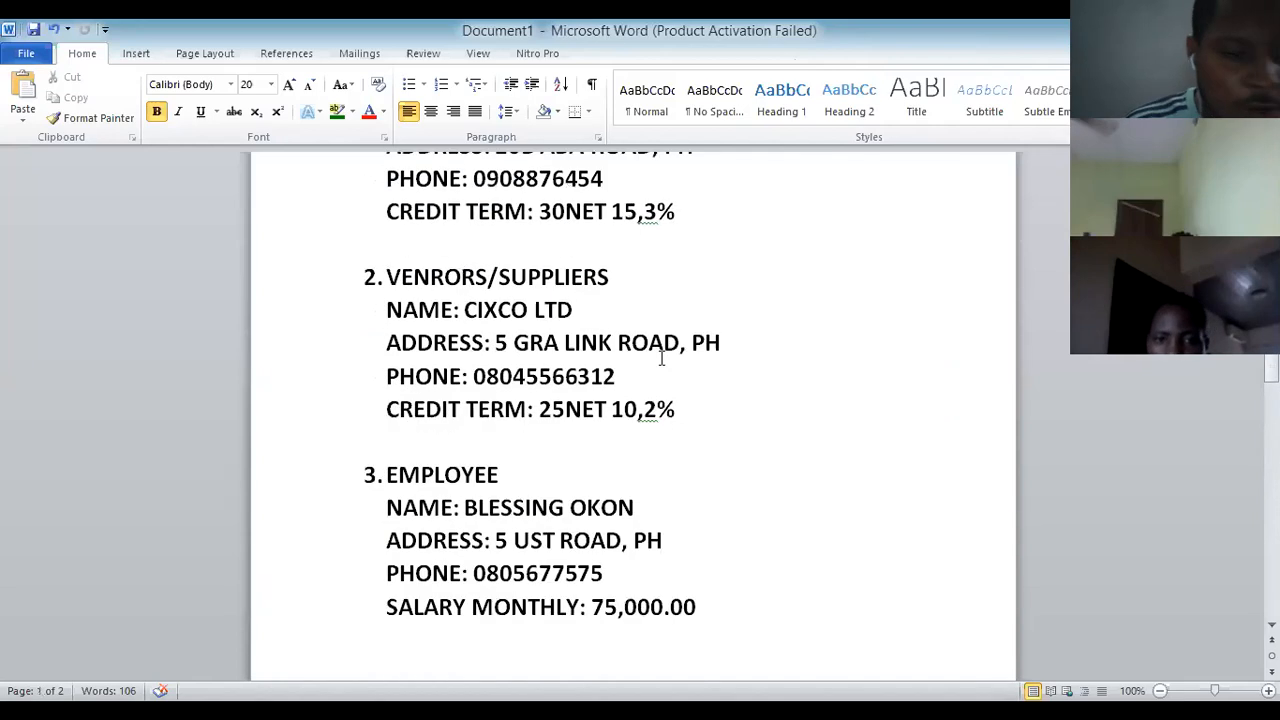
scroll(660, 358, "up", 3)
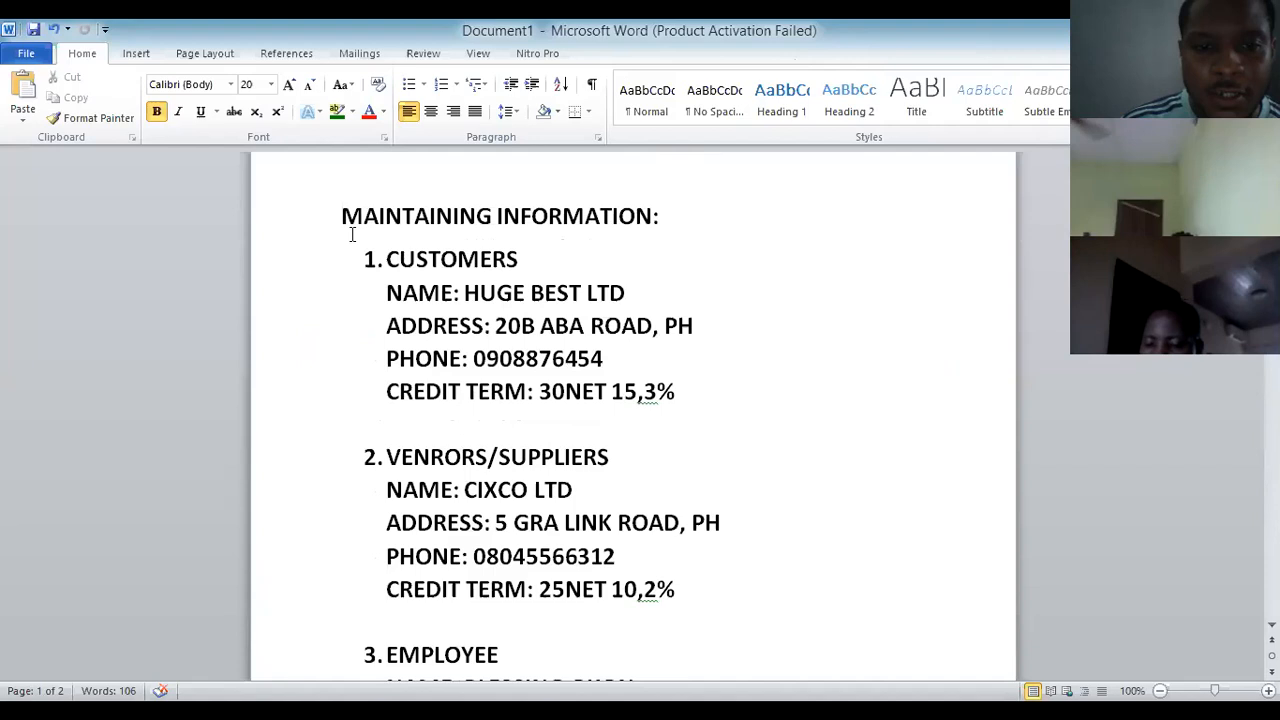
scroll(351, 234, "up", 1)
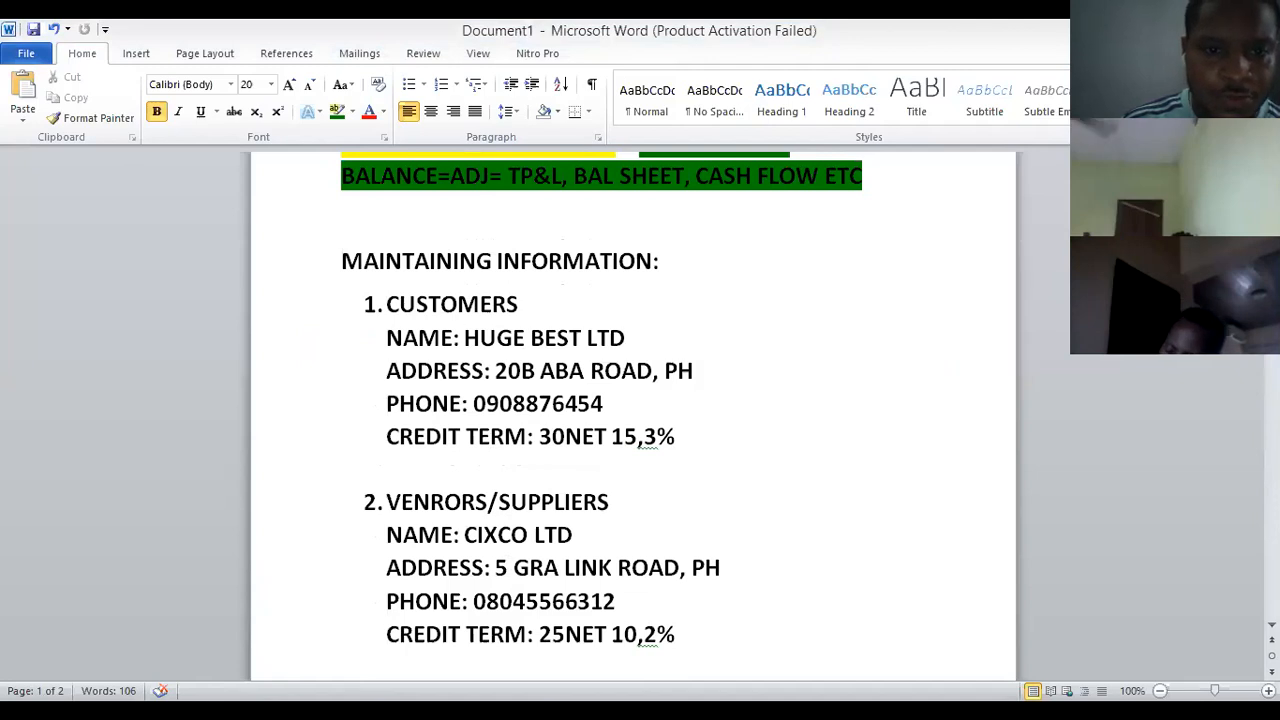
Switch to the JOHNHOLT NIGERIA LTD Business Status page in Peachtree and open the Maintain menu.
key("alt+Tab")
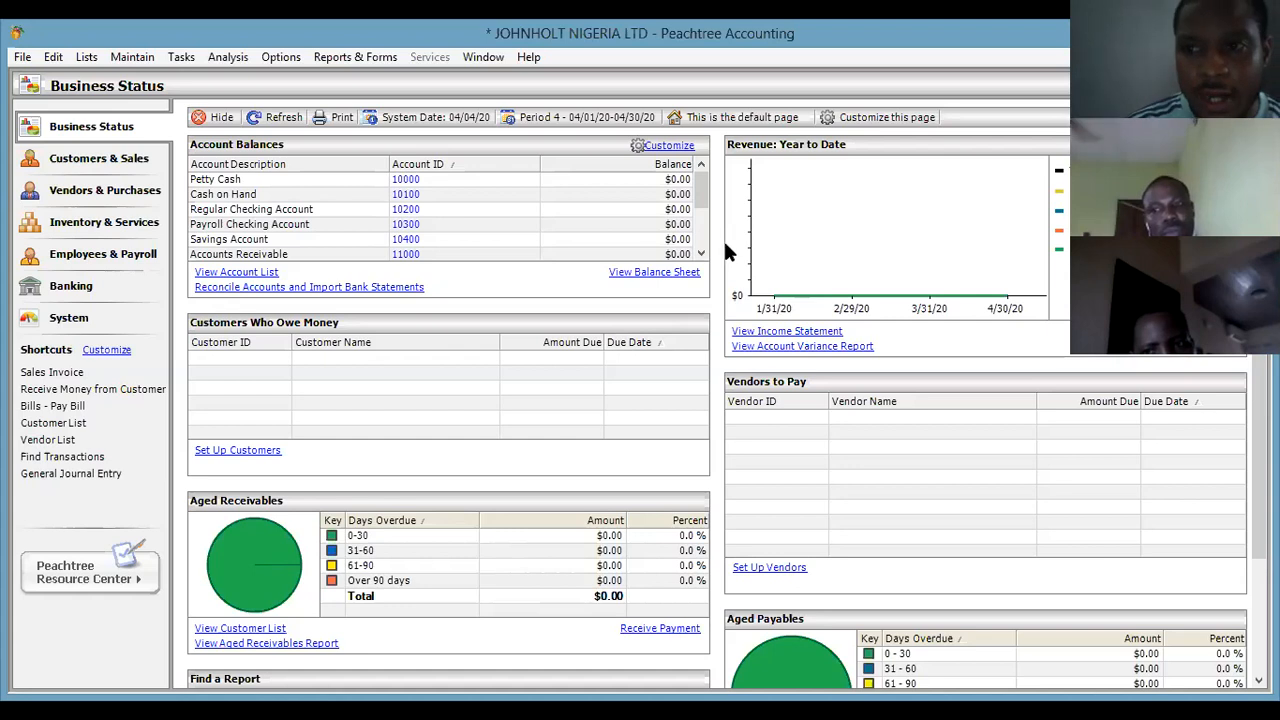
left_click(137, 57)
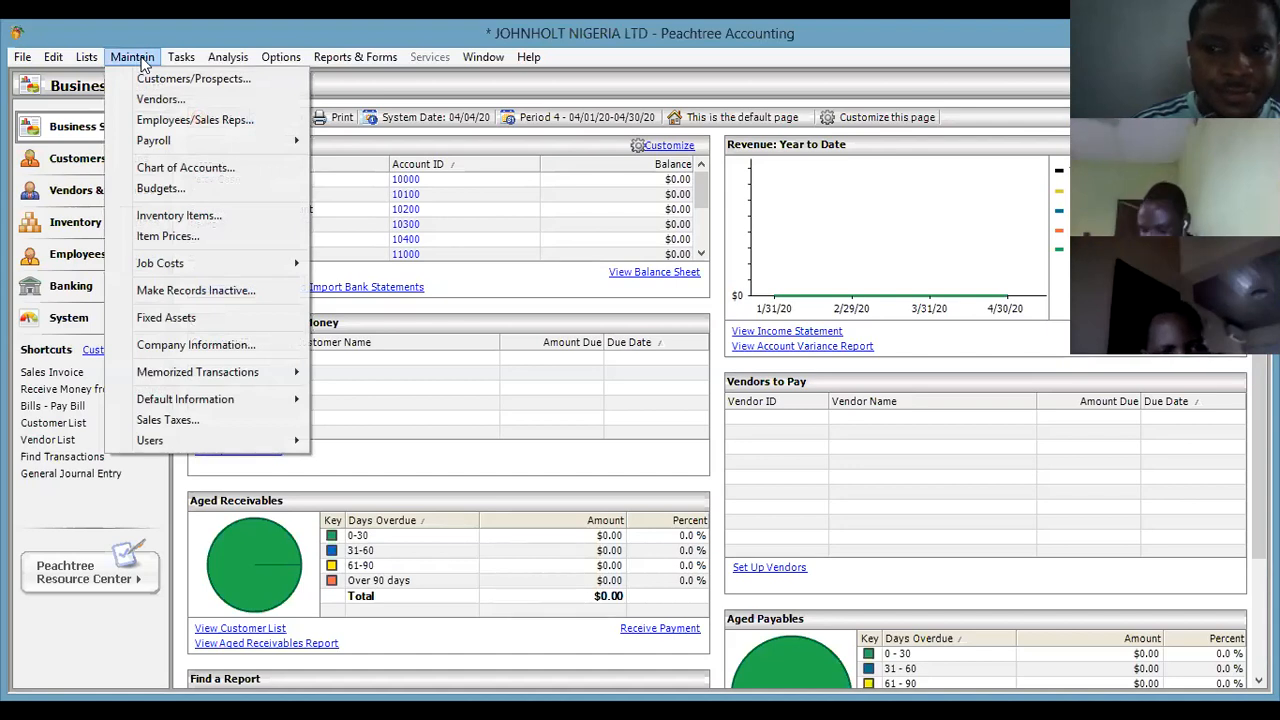
mouse_move(163, 59)
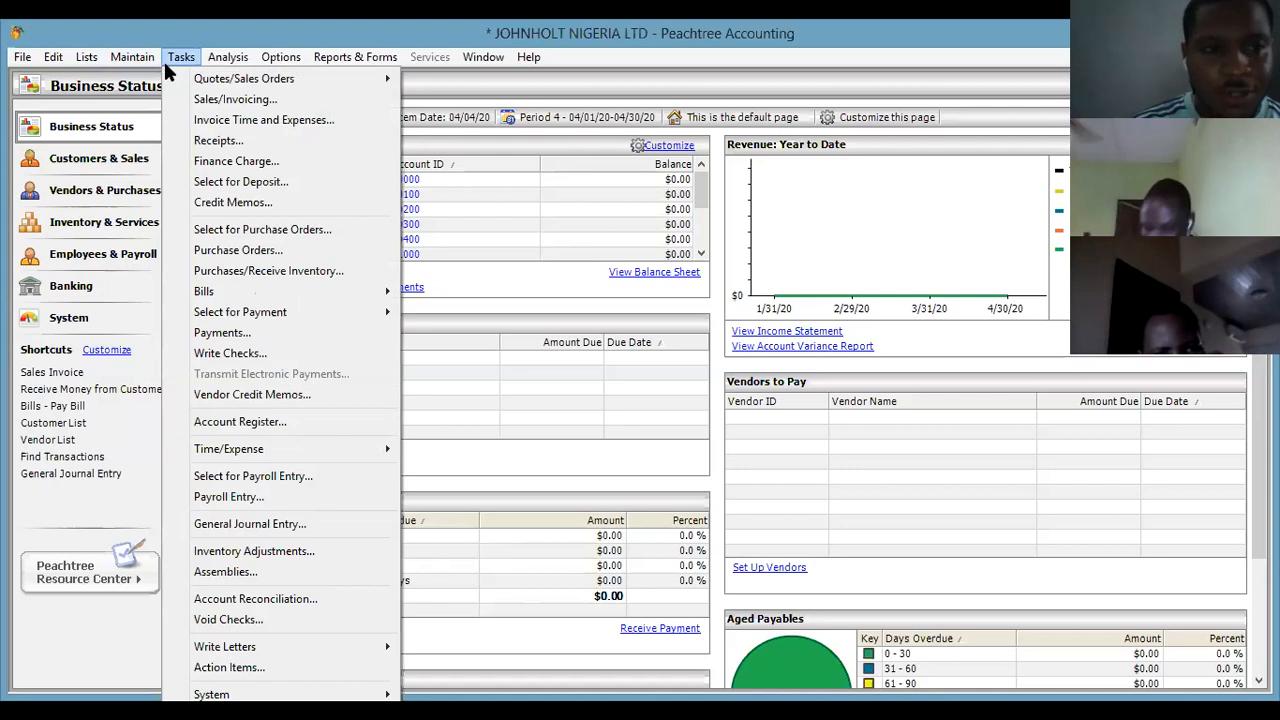
mouse_move(117, 57)
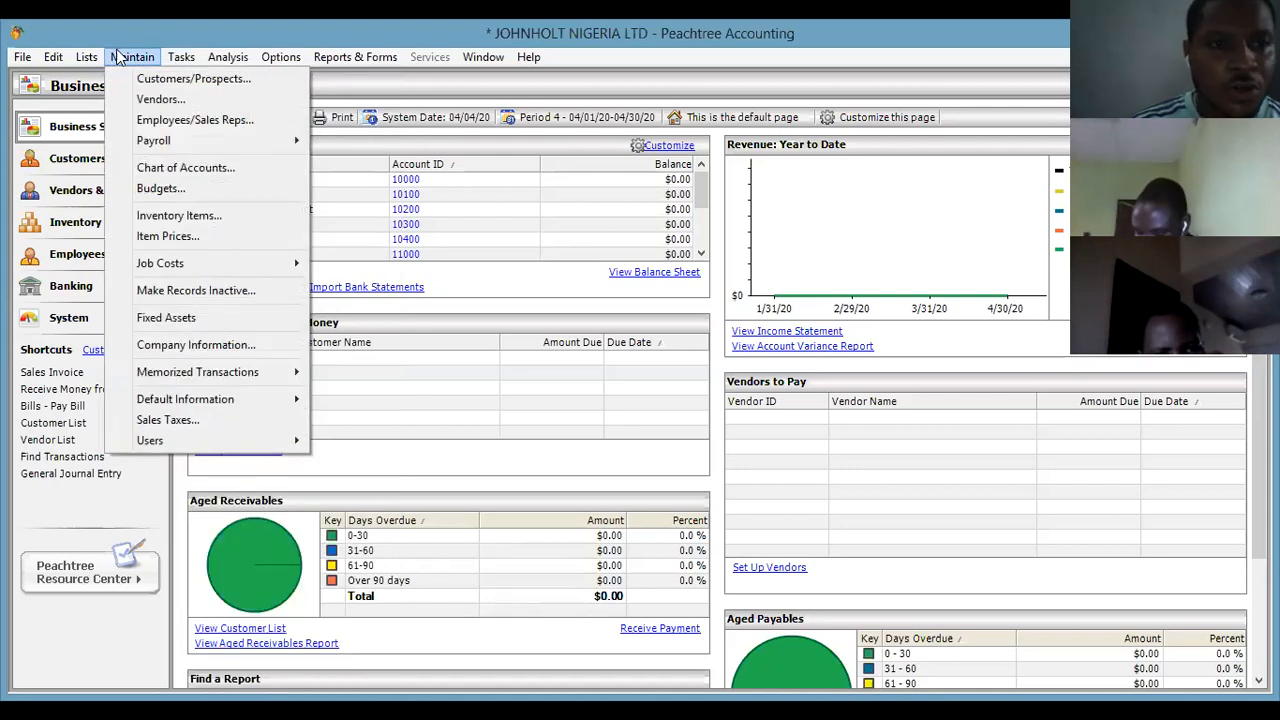
Open the Maintain Customers/Prospects form, move it aside, and place the cursor in Customer ID.
left_click(160, 88)
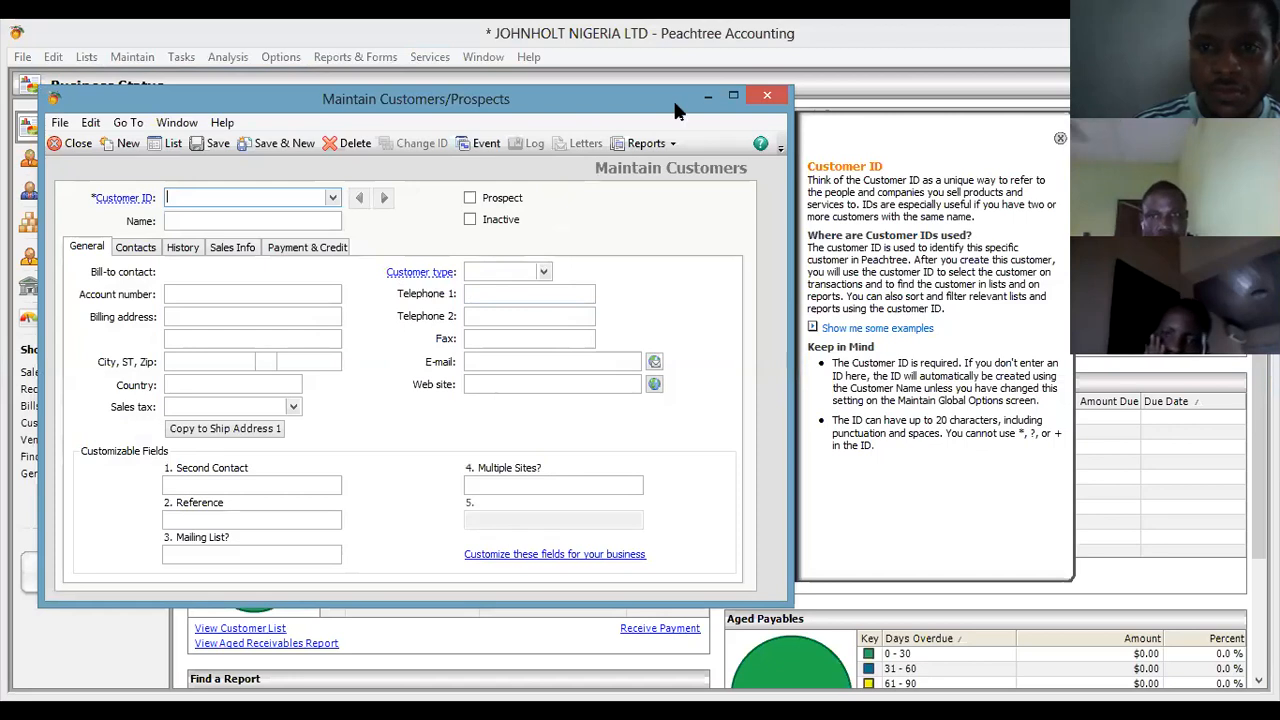
left_click_drag(676, 110, 430, 138)
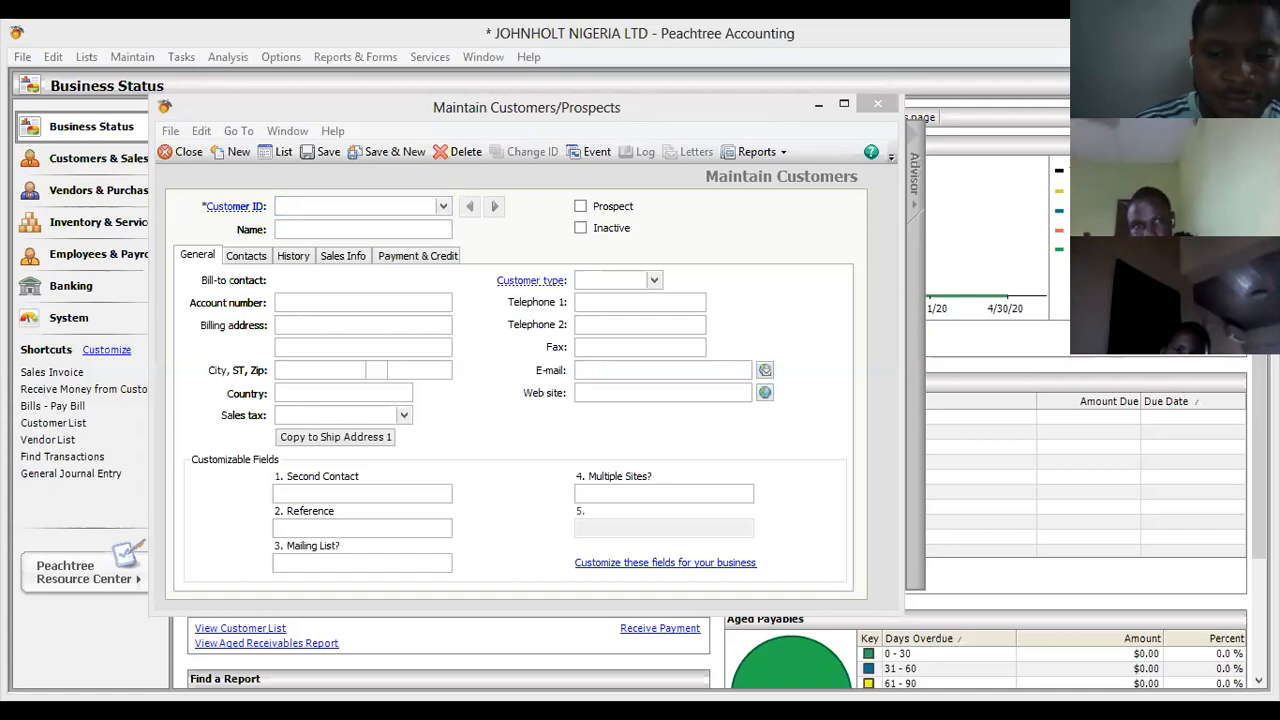
left_click(350, 206)
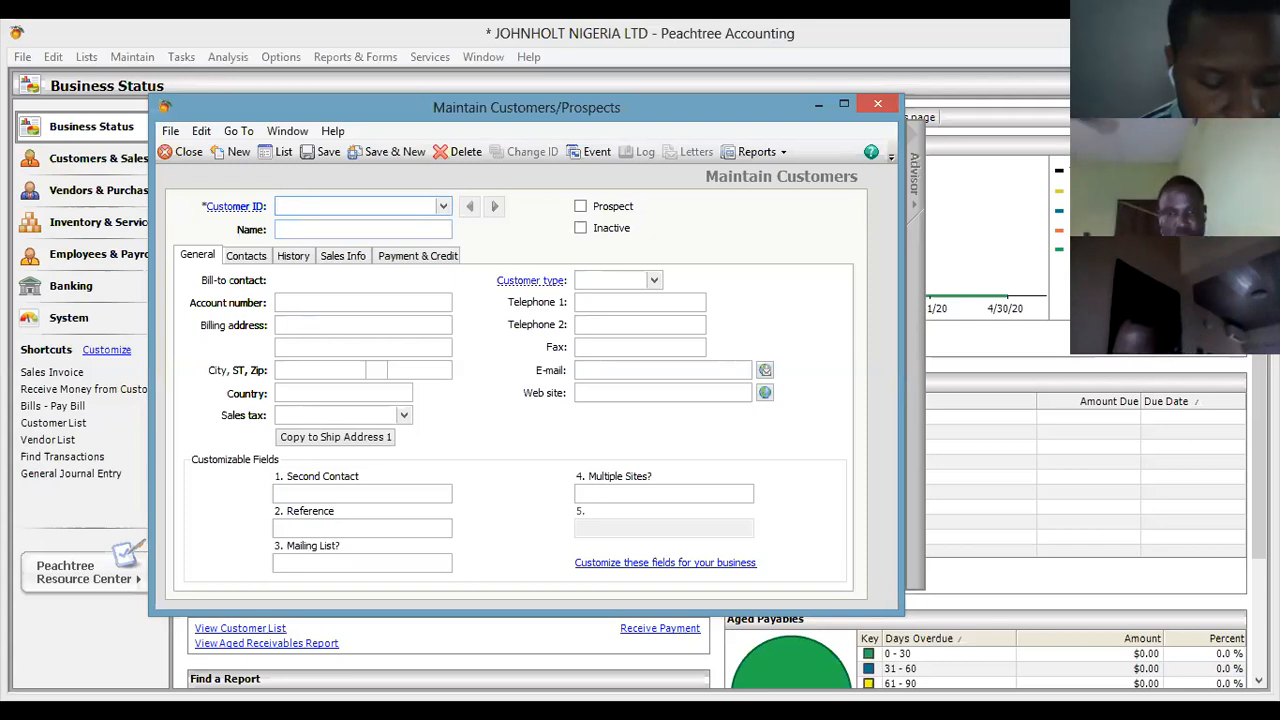
Enter customer ID HBL with the name HUGE BEST LTD.
type("HU")
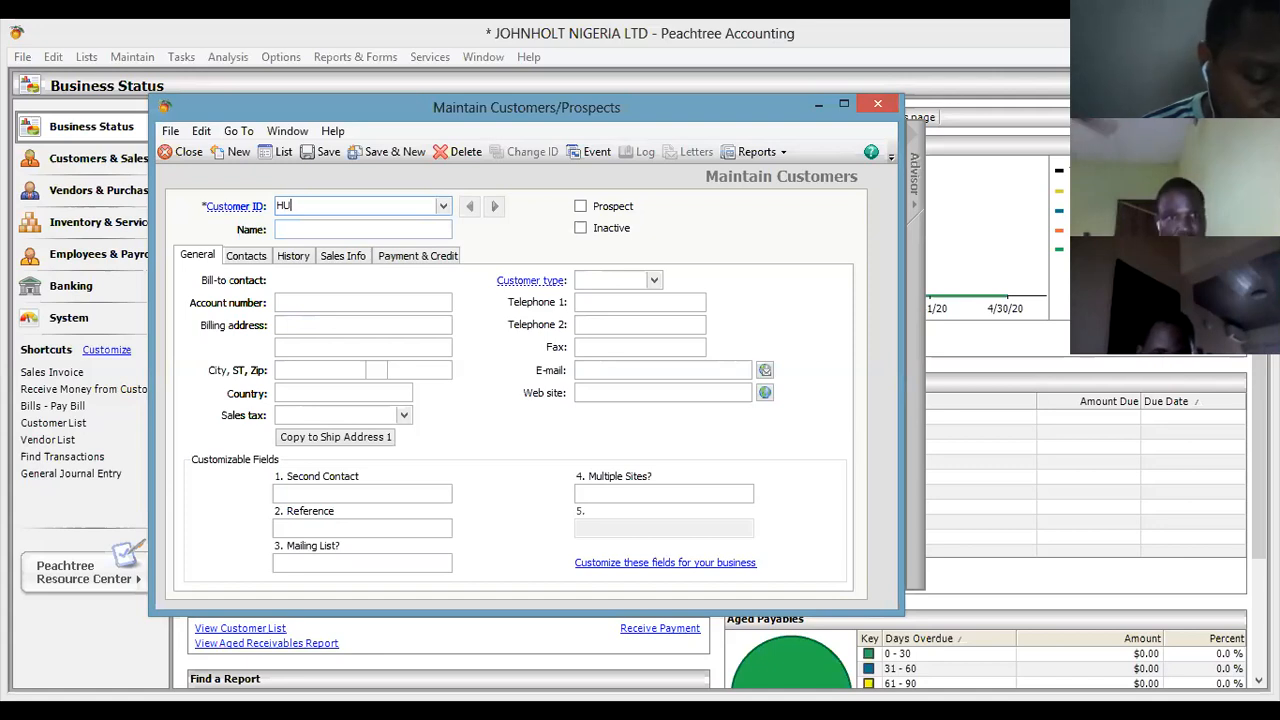
key("BackSpace")
type("BL")
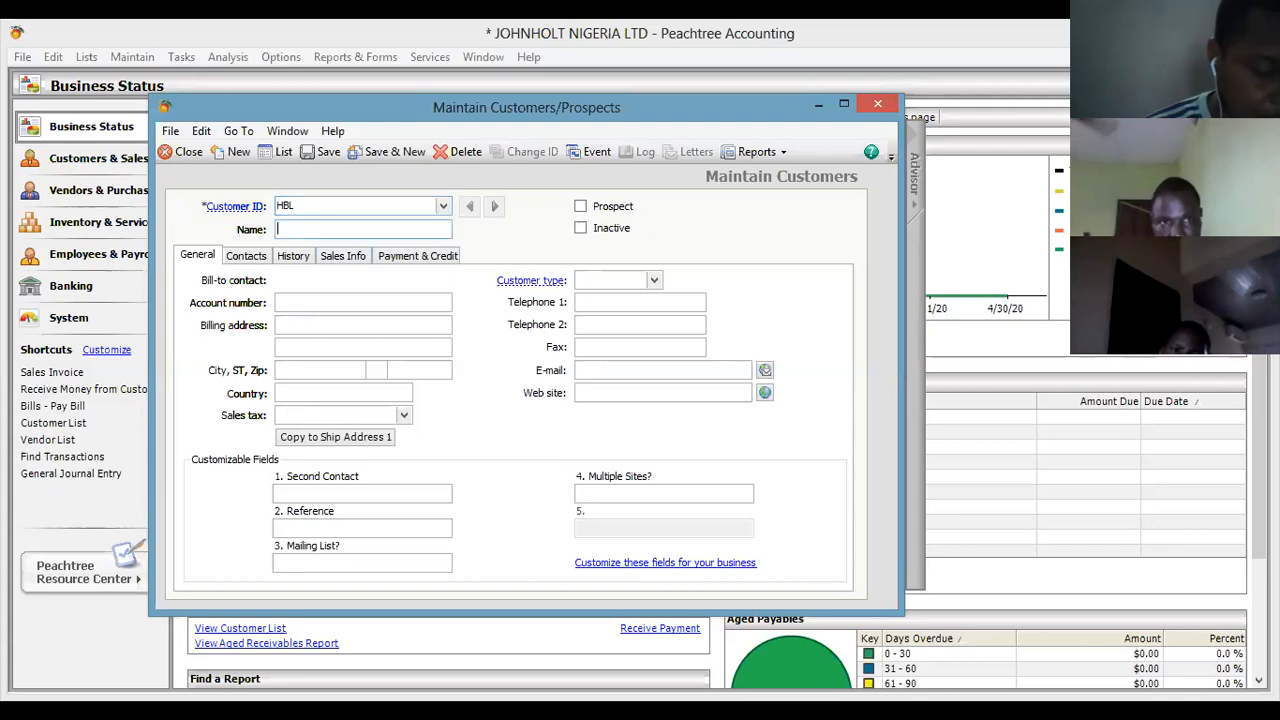
type("HUGE")
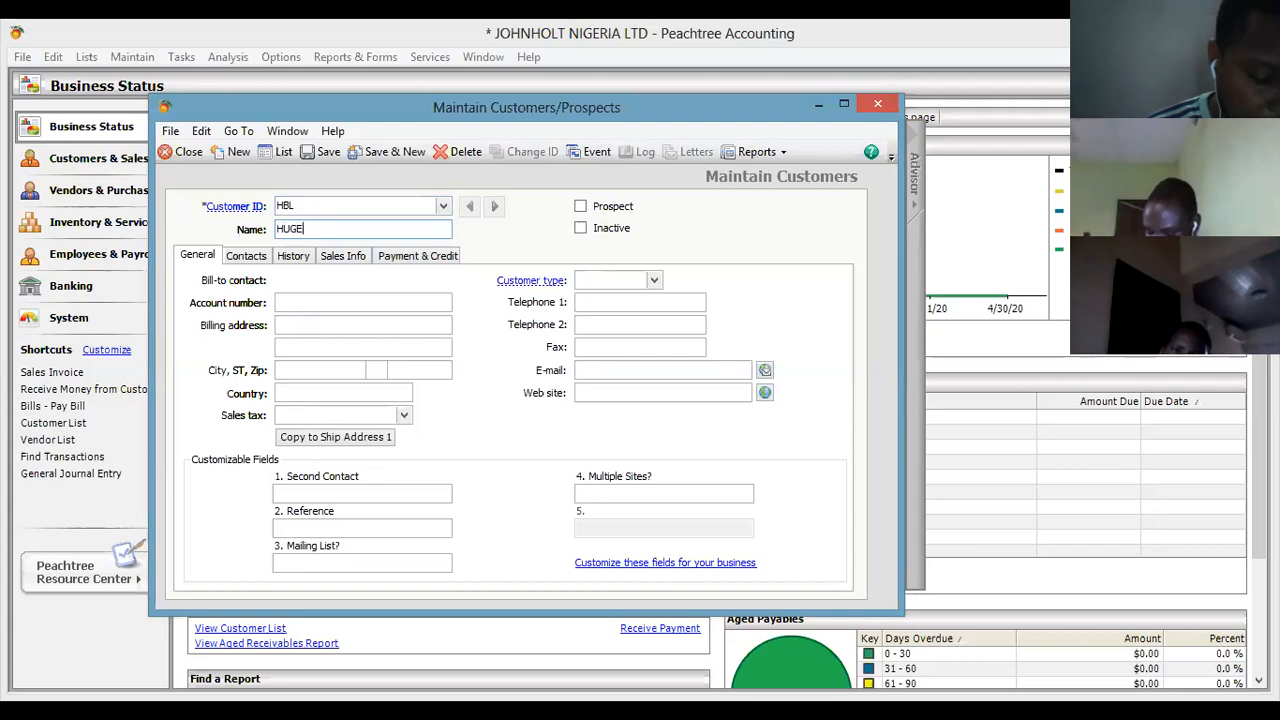
type("BEST")
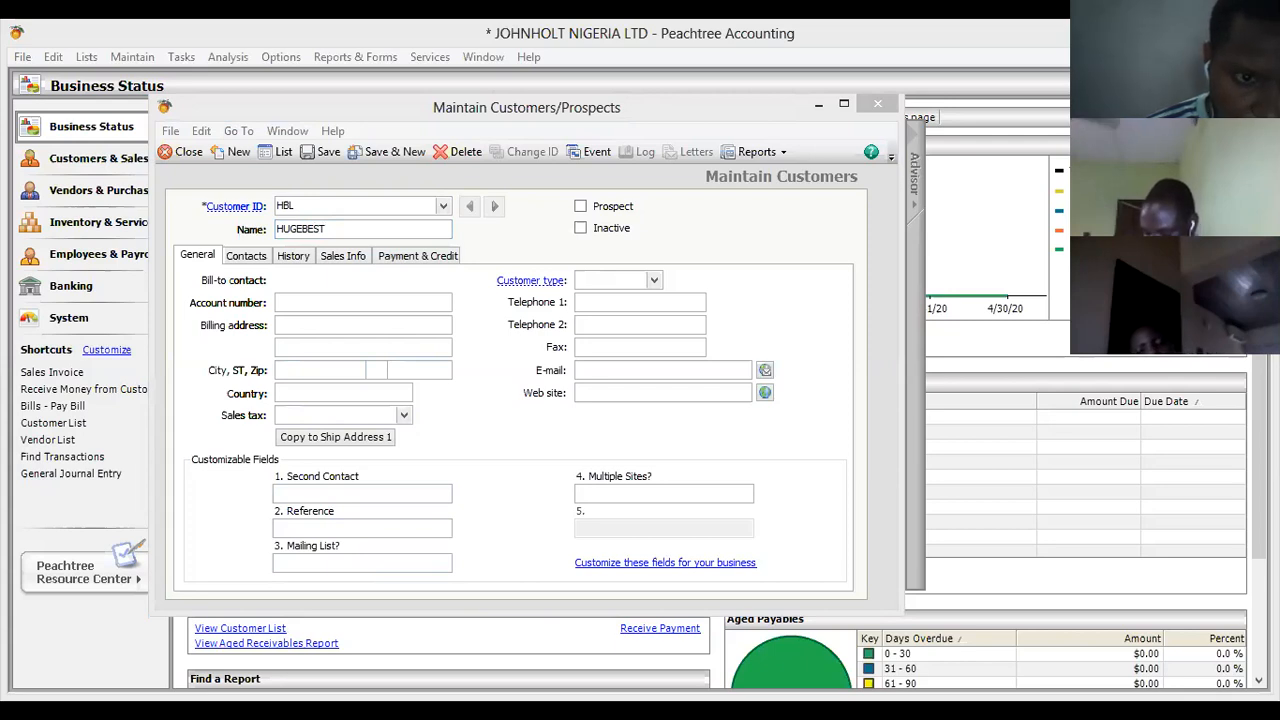
left_click(304, 229)
type("BEST")
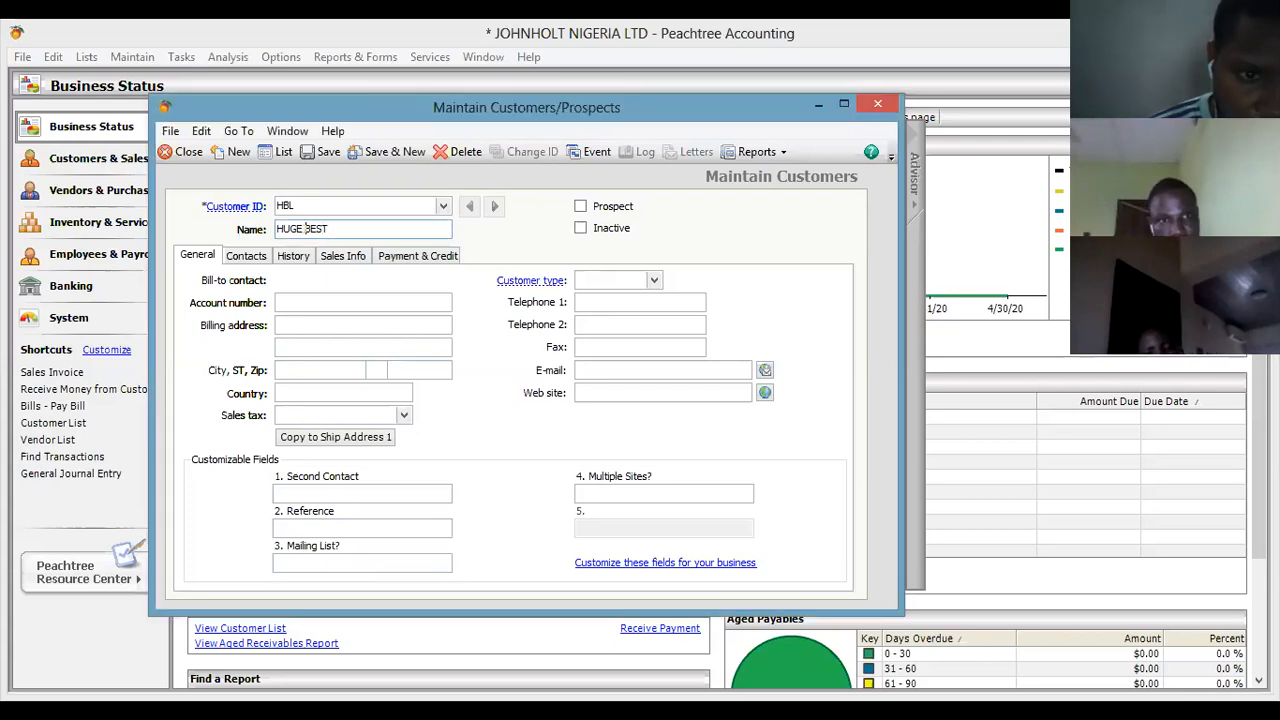
type(" LTD")
left_click(279, 325)
type("20")
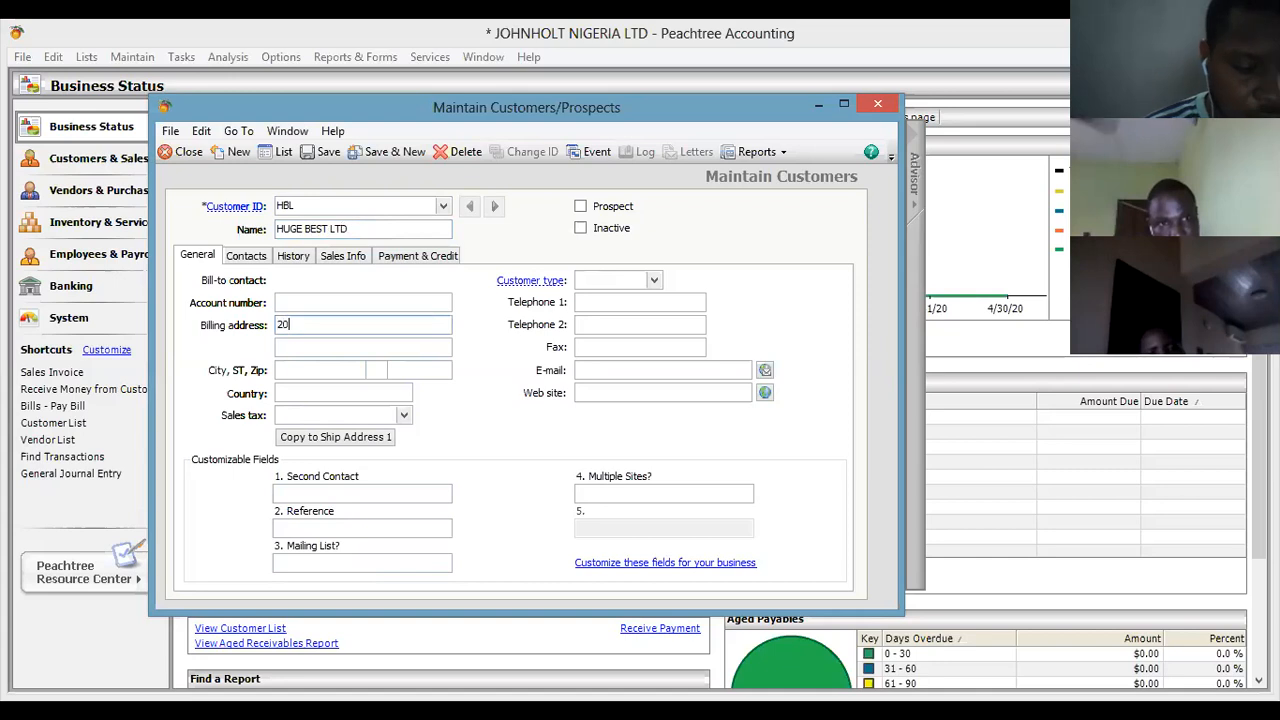
key("BackSpace")
key("BackSpace")
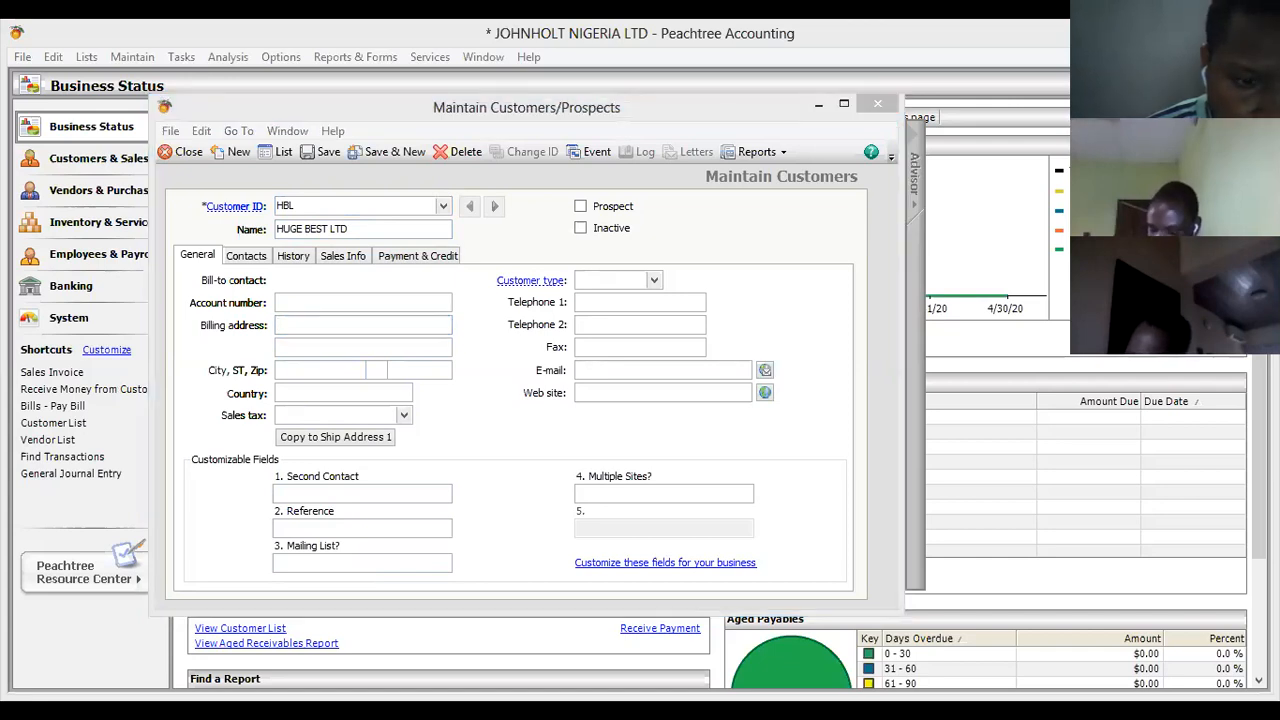
key("alt+Tab")
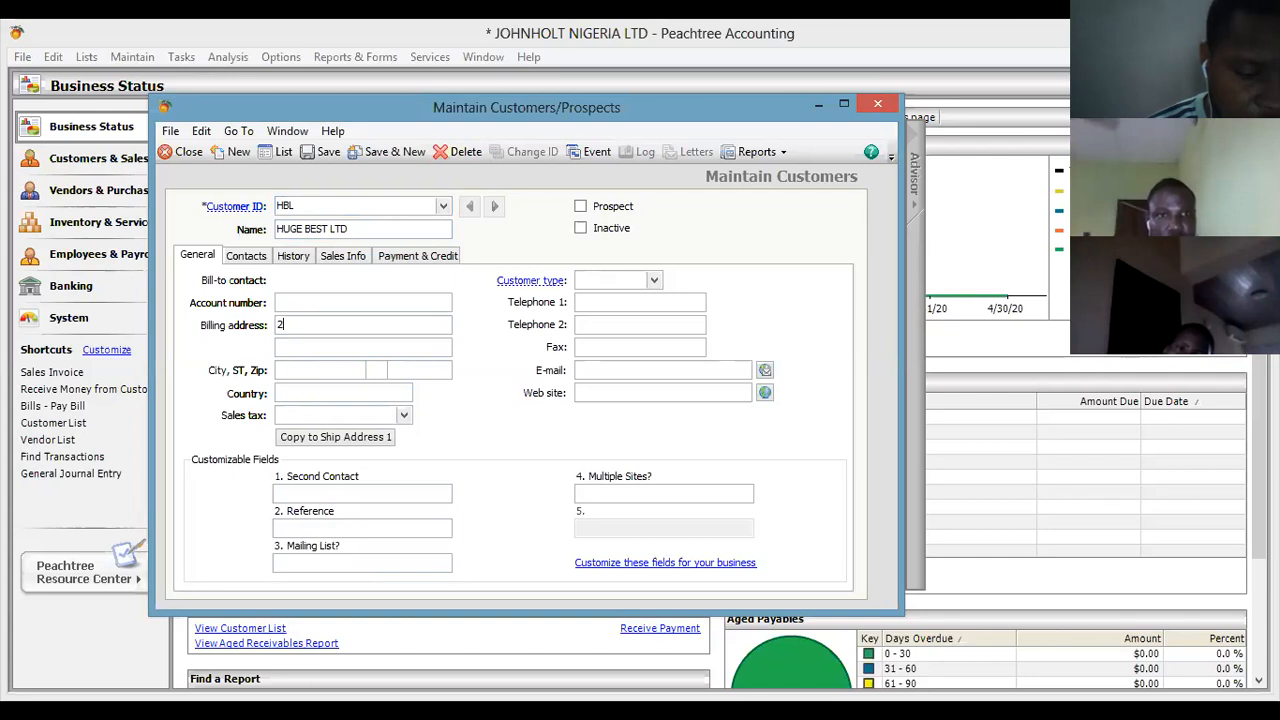
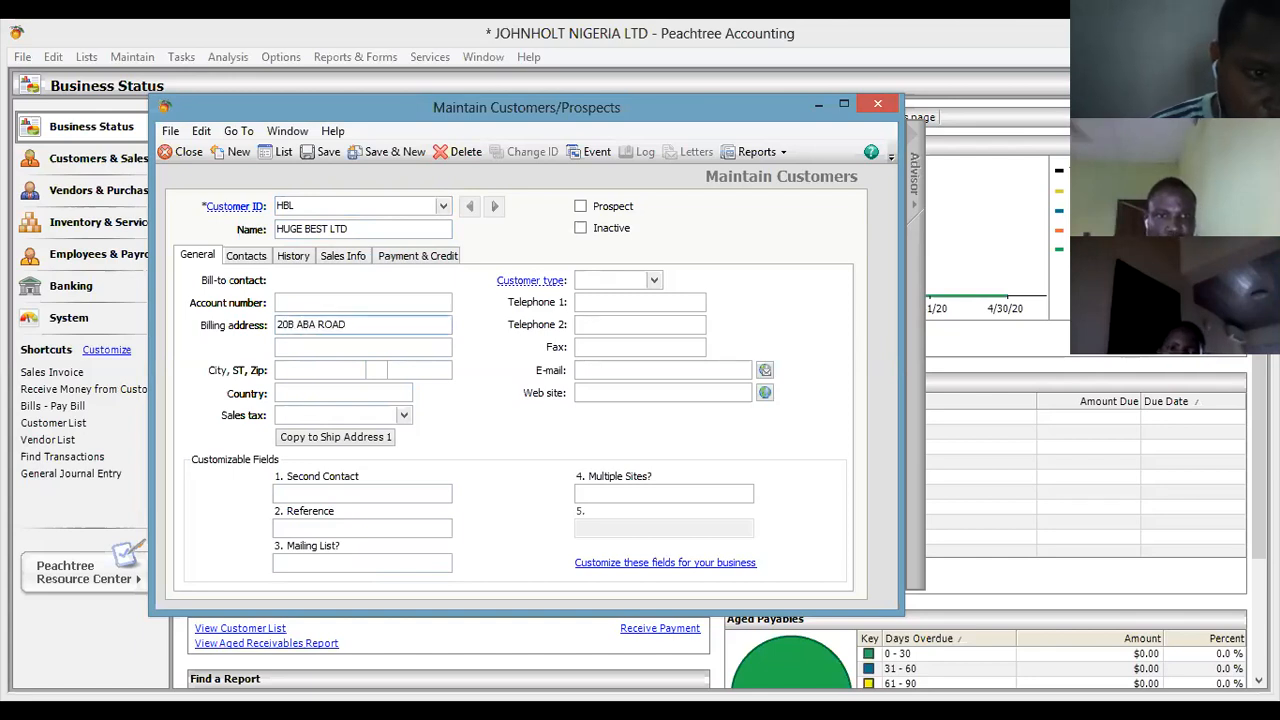
left_click(314, 370)
type("PH")
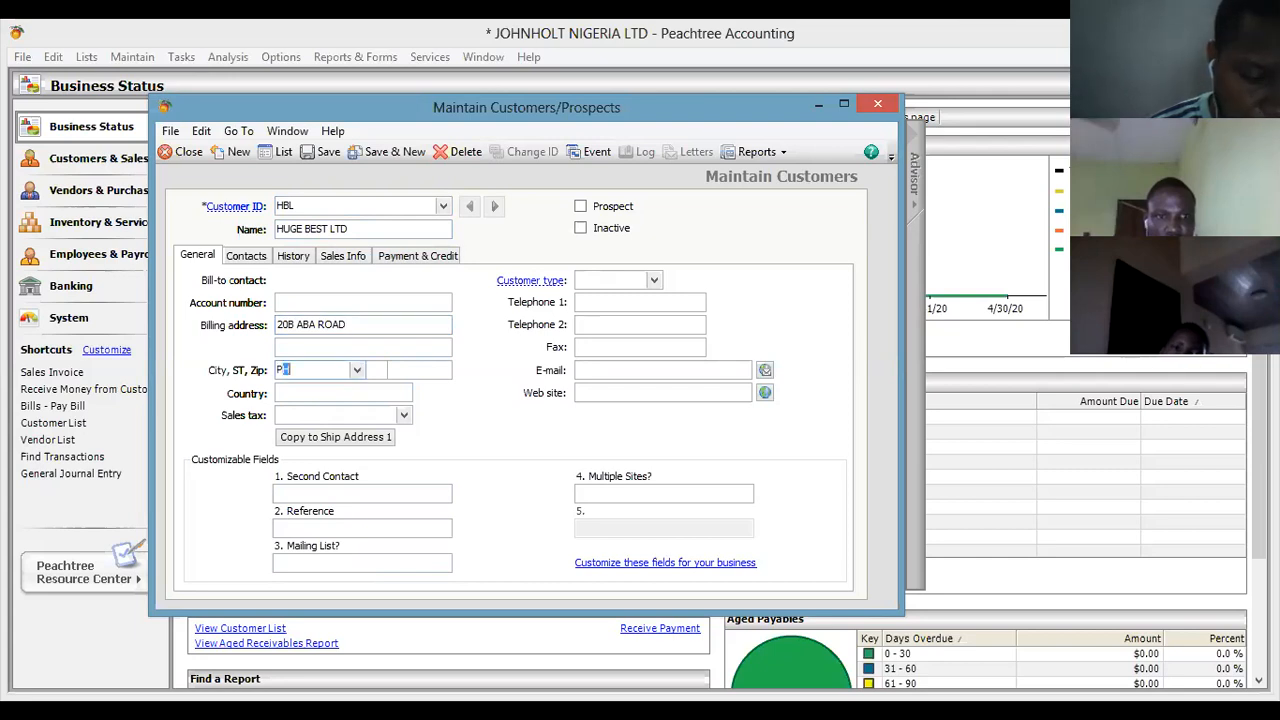
left_click(338, 393)
type("NIGERIA")
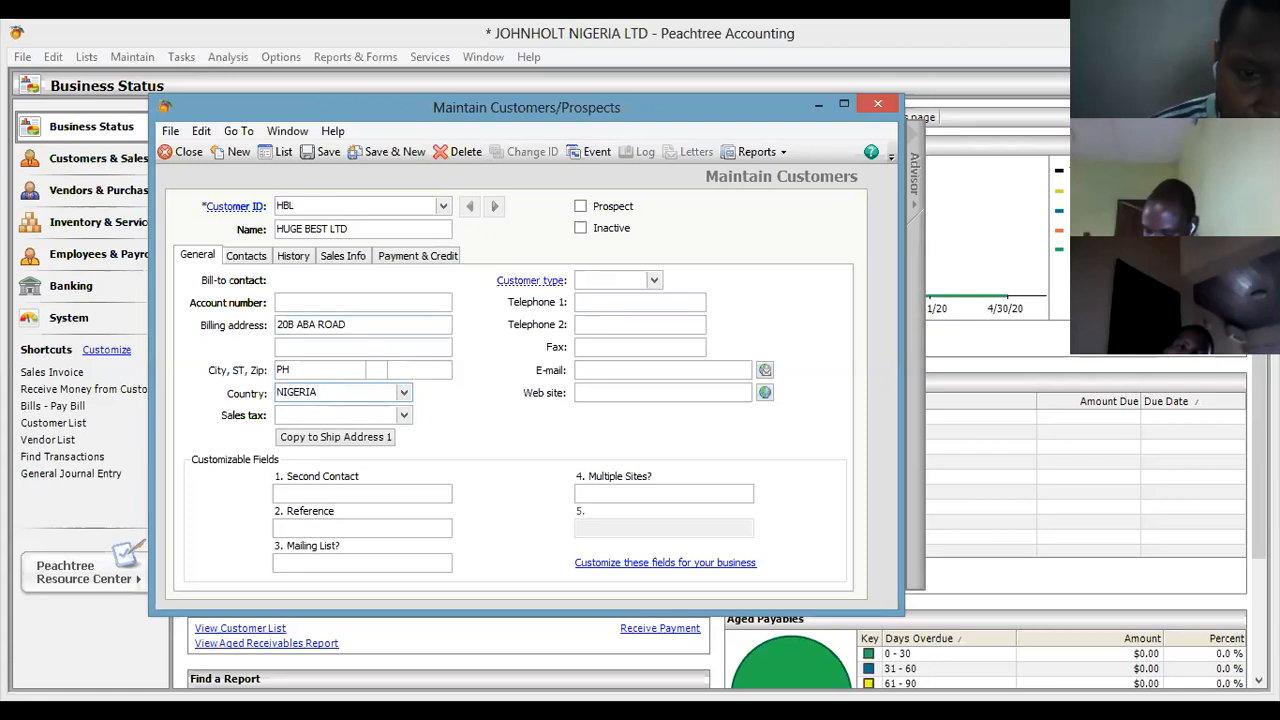
left_click(640, 302)
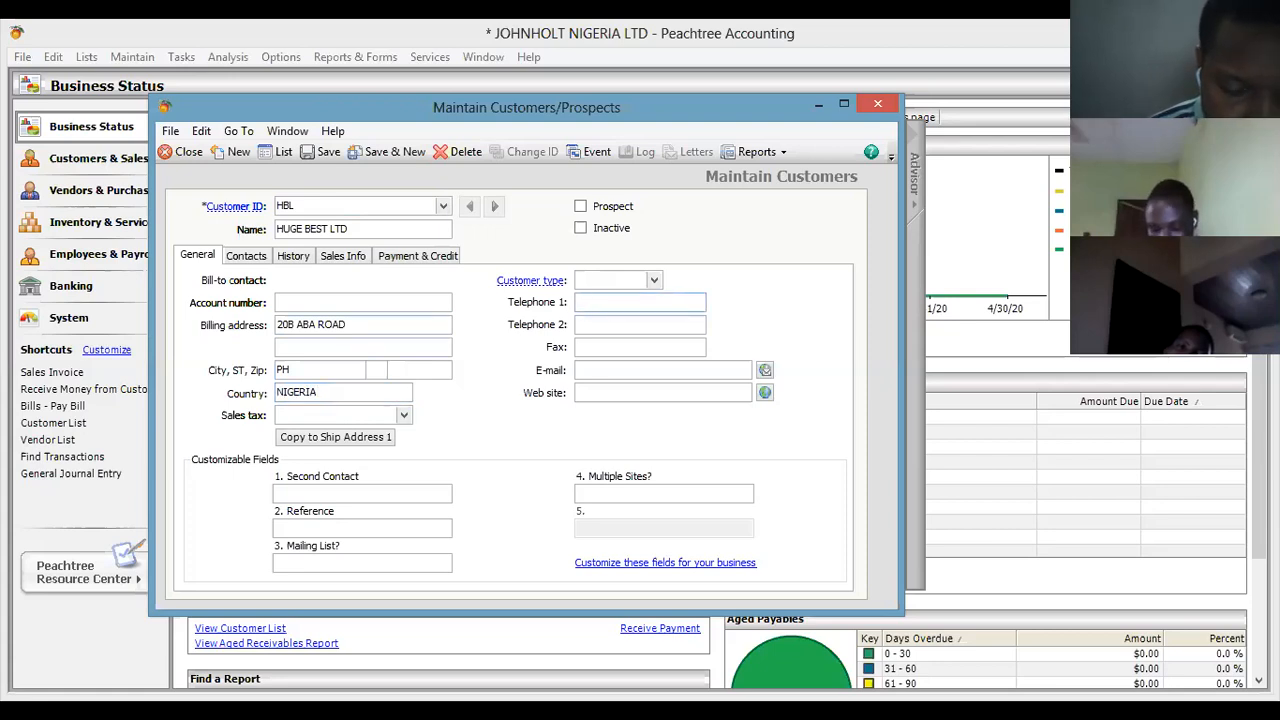
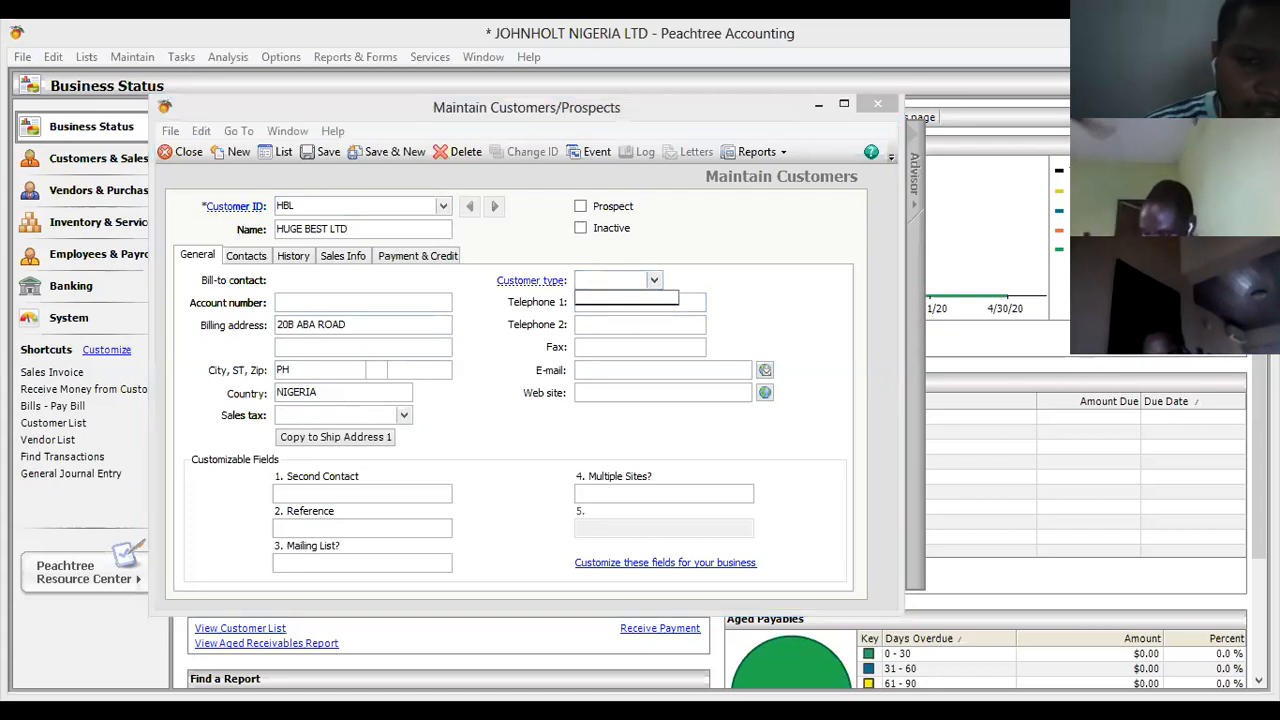
left_click(362, 324)
type("C")
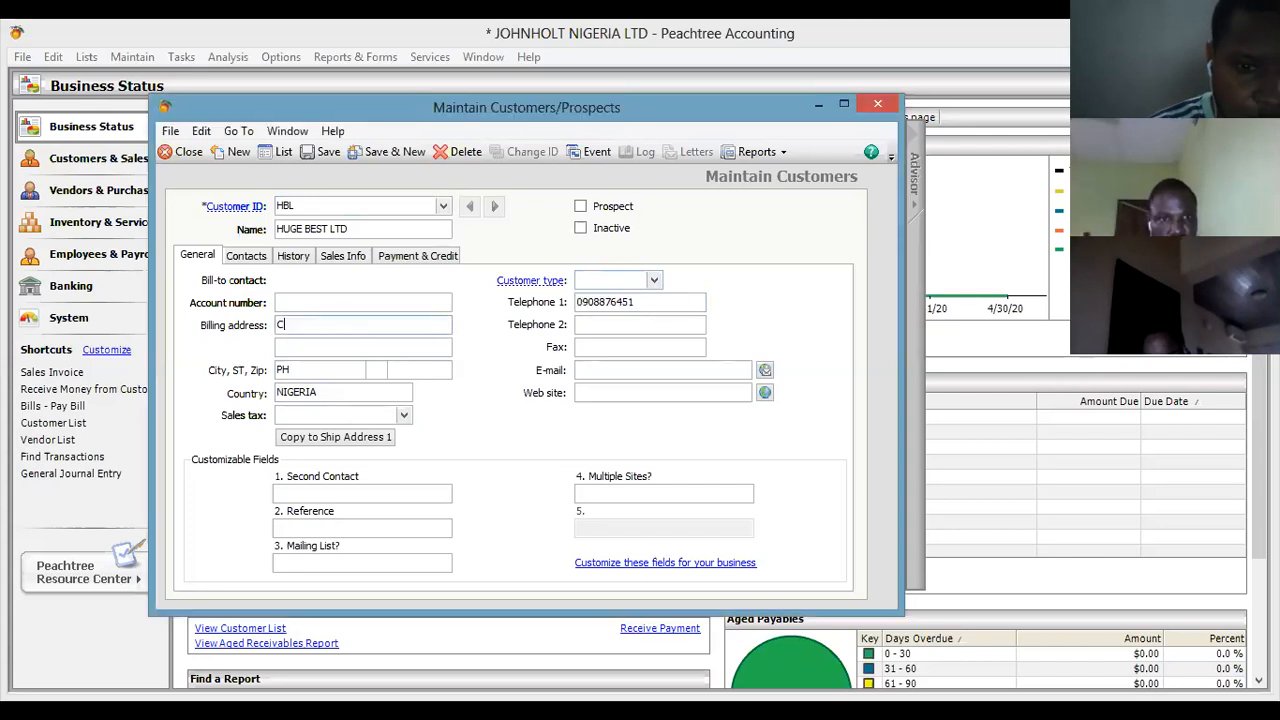
key("BackSpace")
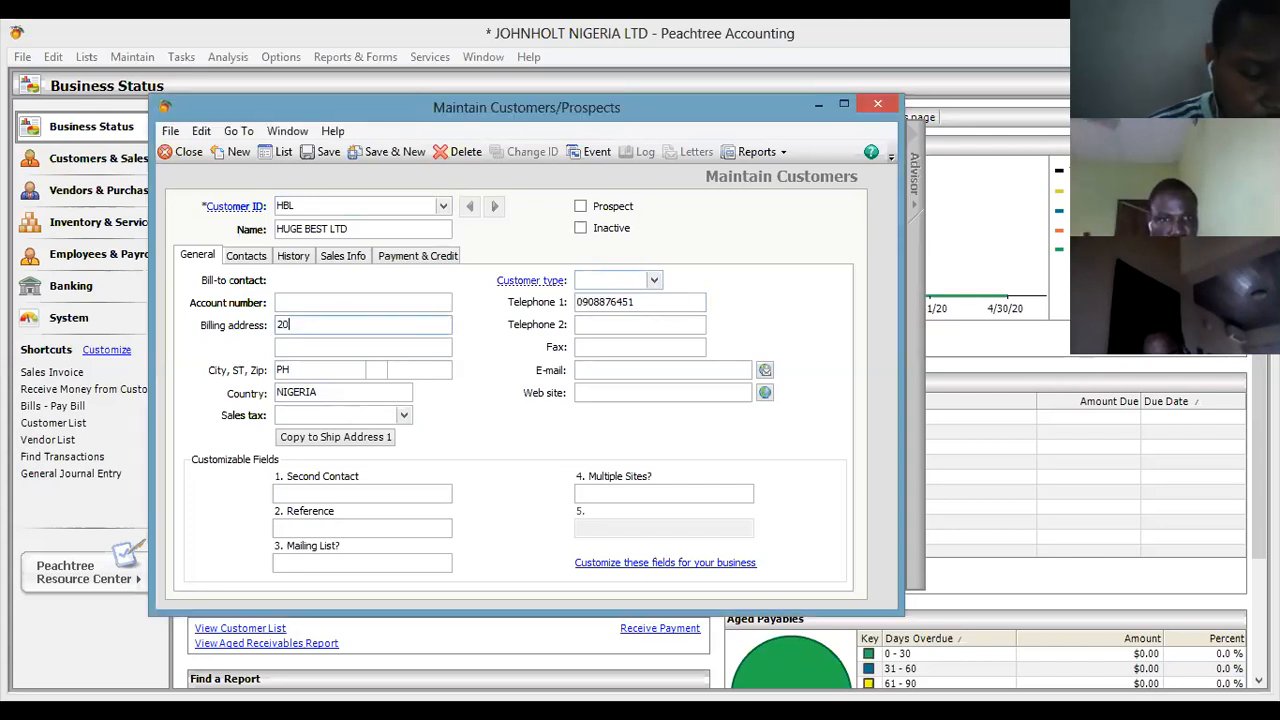
Set the customer type to CONTRACT.
left_click(612, 280)
type("CO")
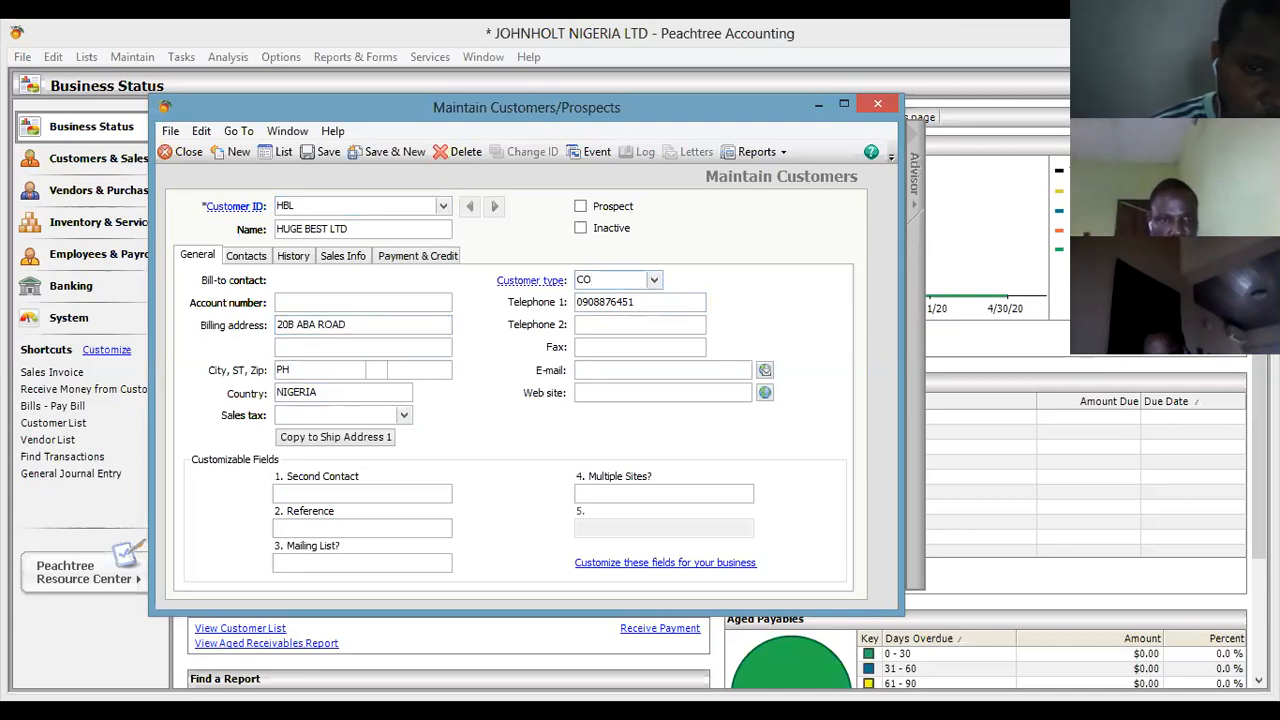
key("BackSpace")
key("BackSpace")
type("CON")
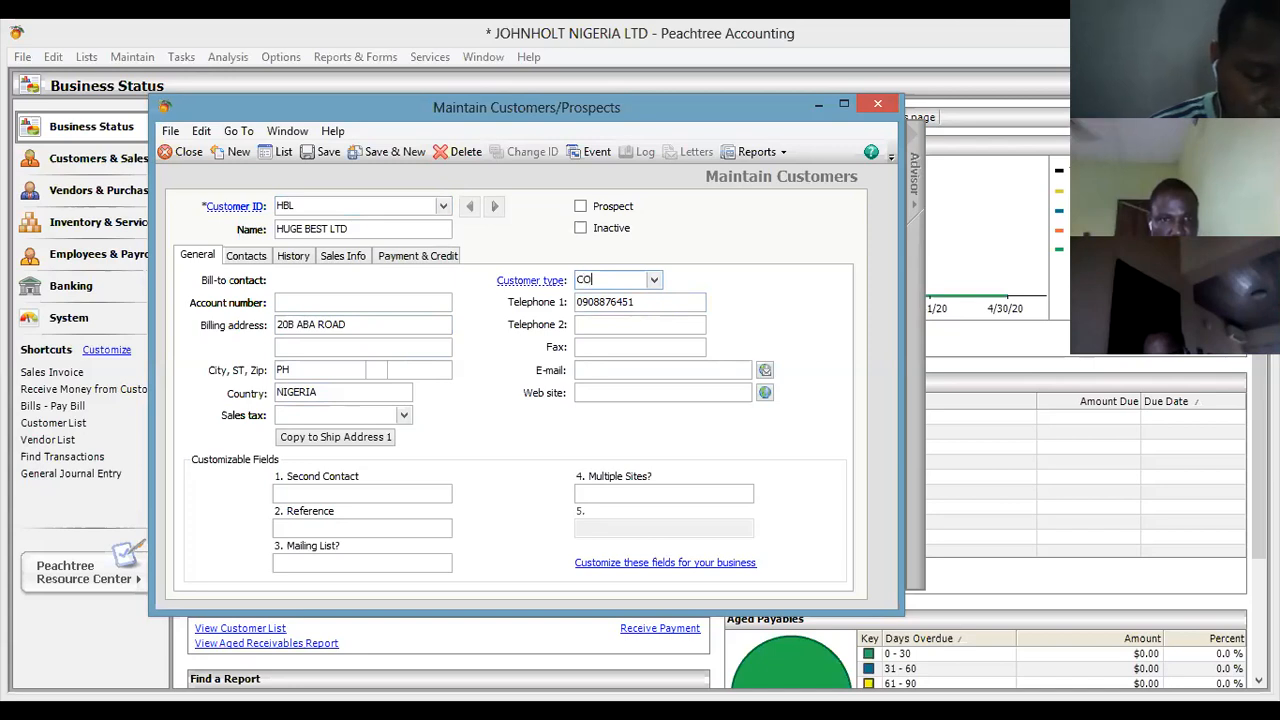
type("TRACT")
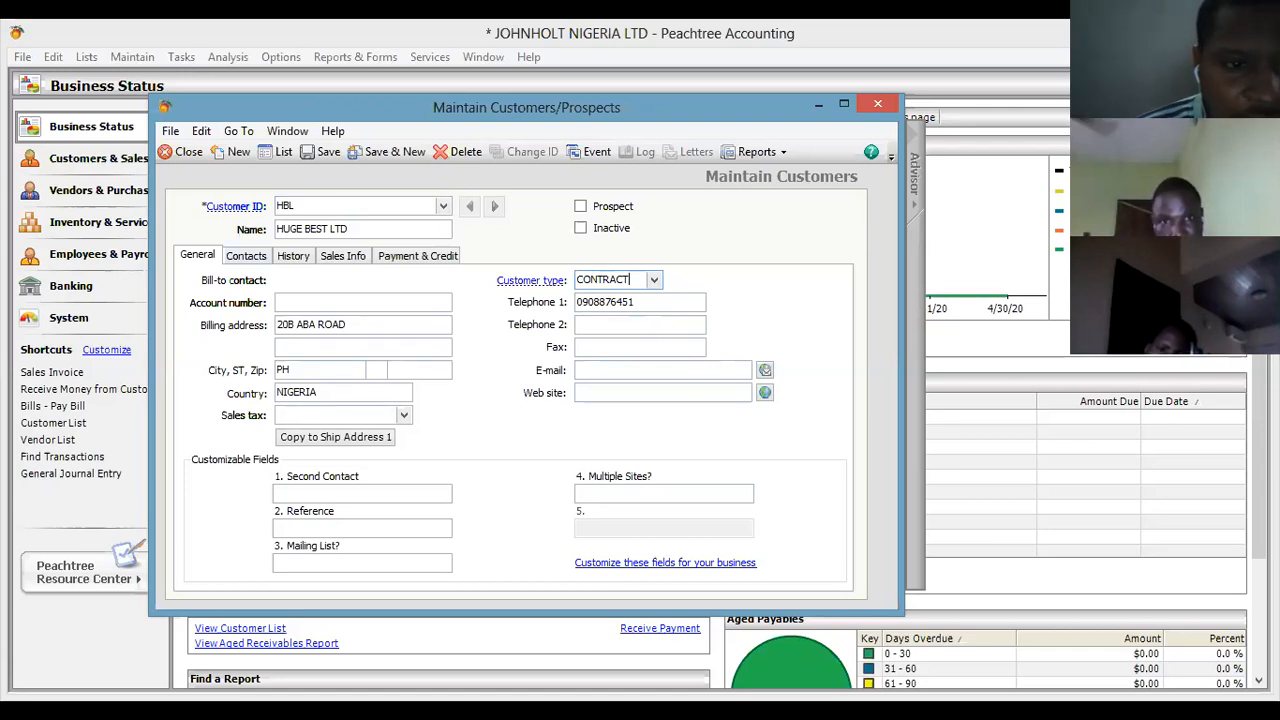
On the Contacts tab, enter title MR and the contact's first and last name.
left_click(246, 255)
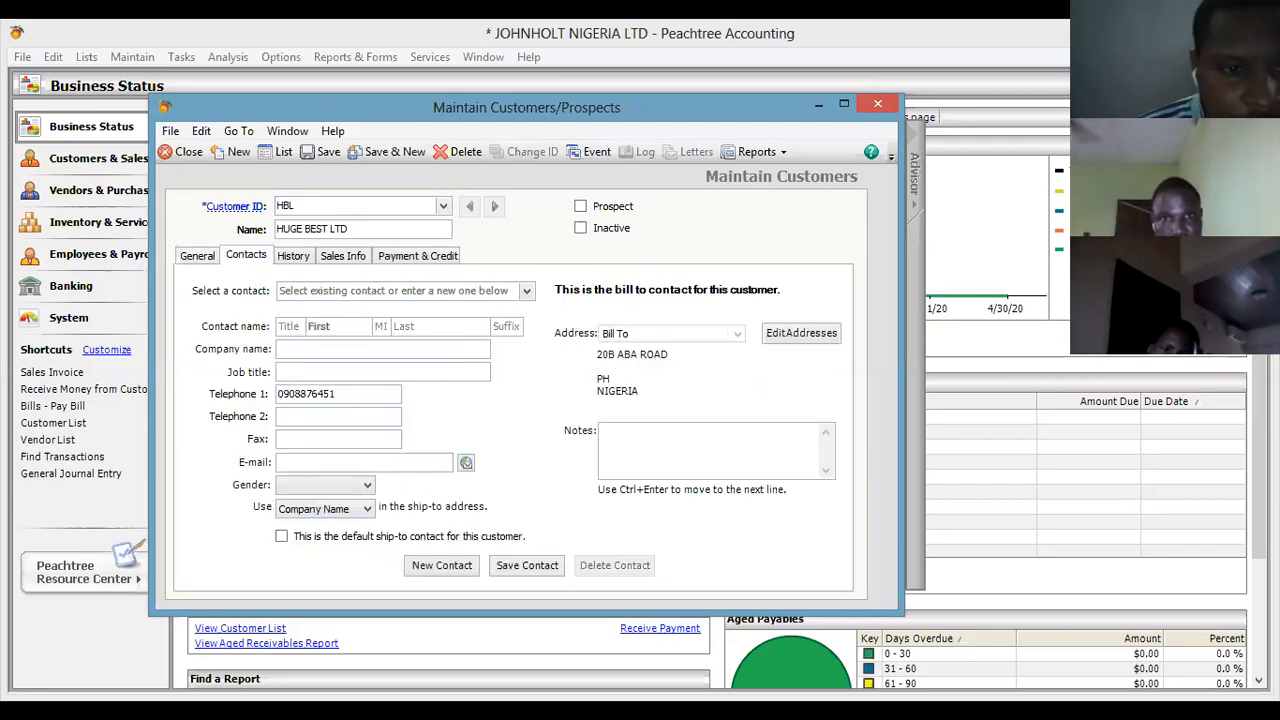
left_click(288, 326)
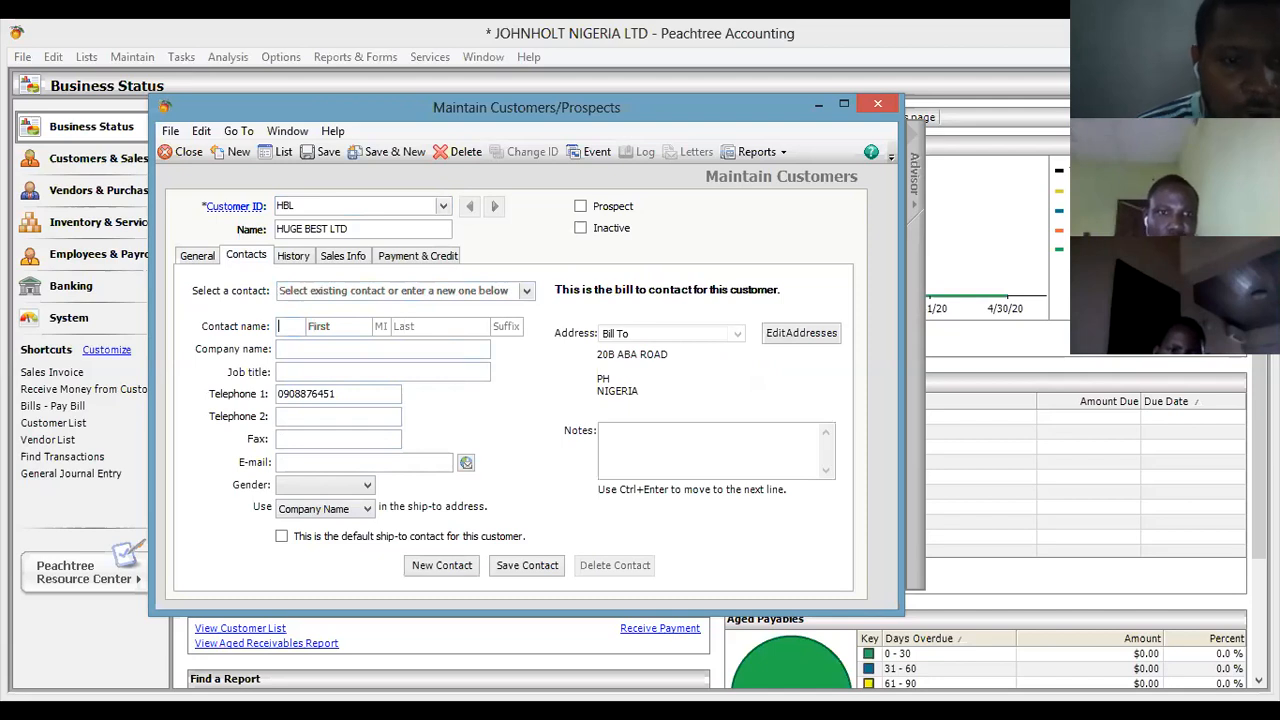
type("MR")
key("Tab")
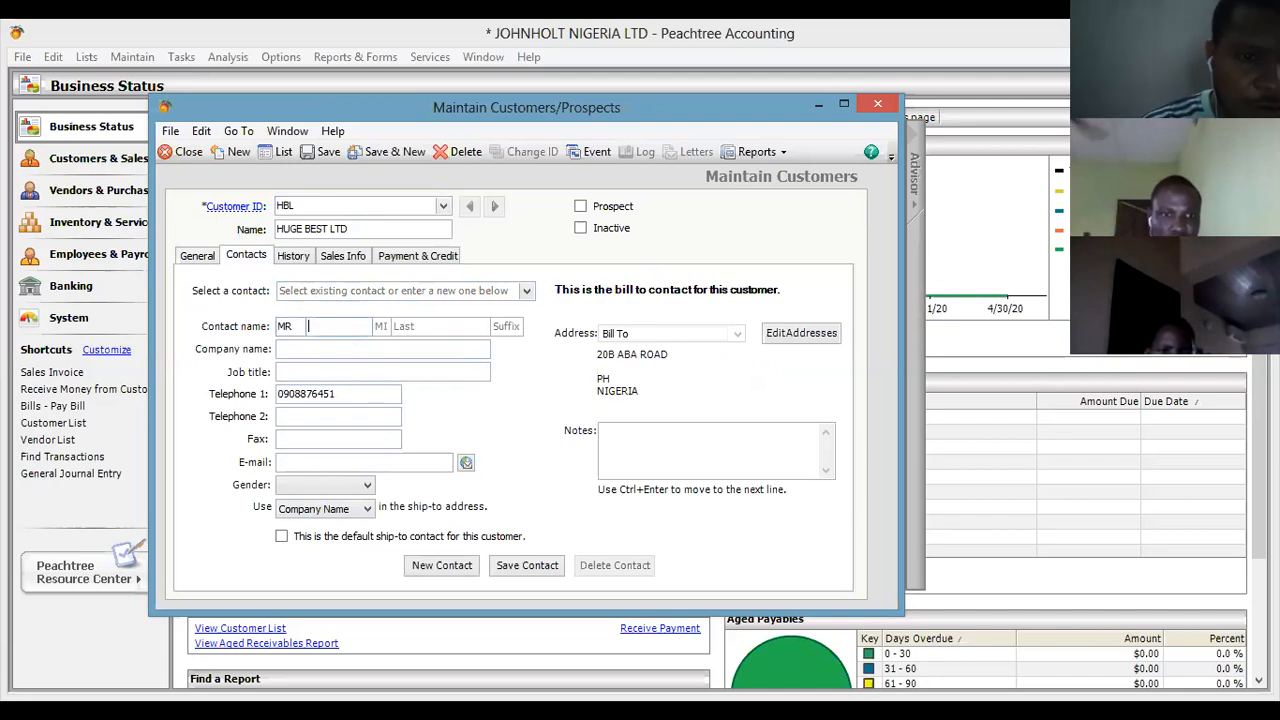
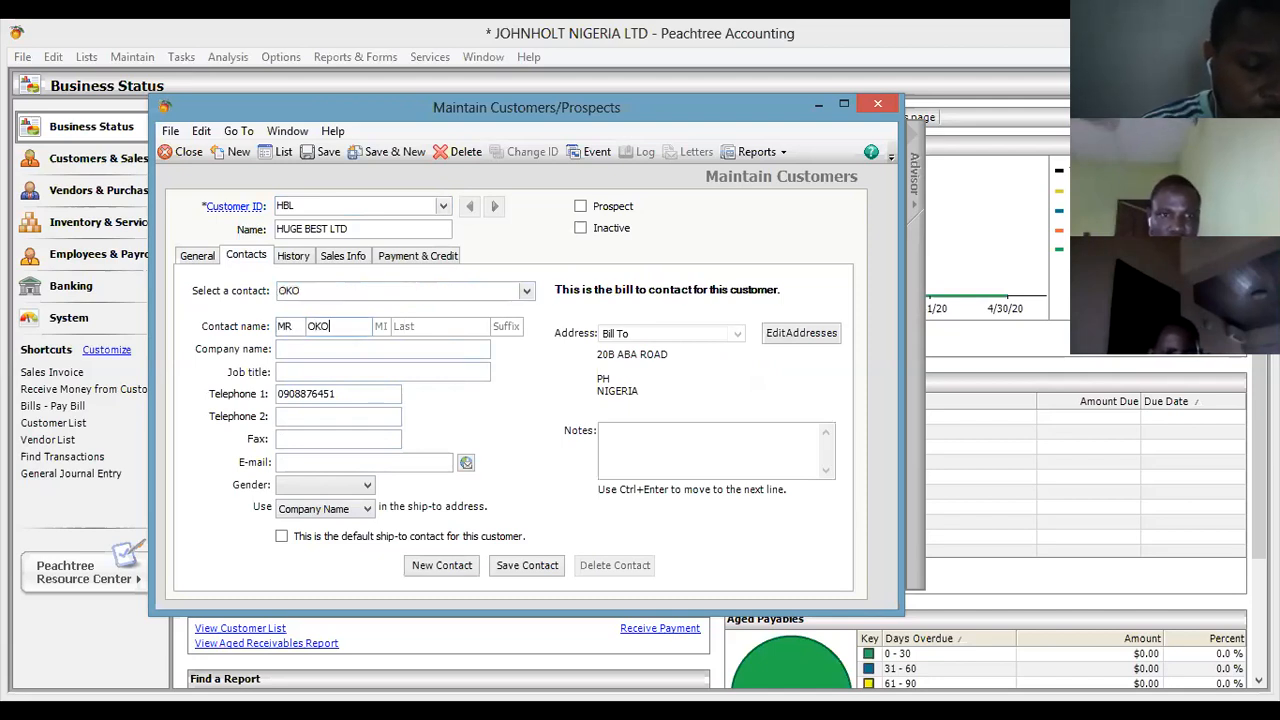
key("Tab")
key("Tab")
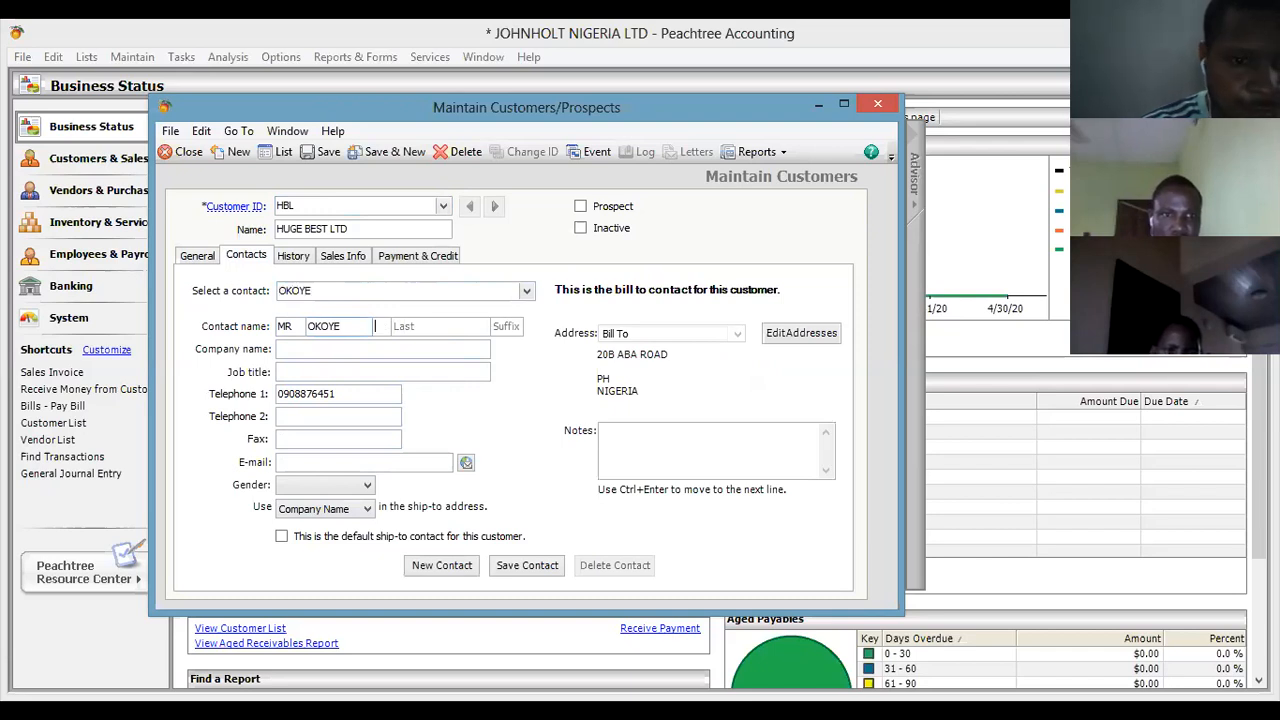
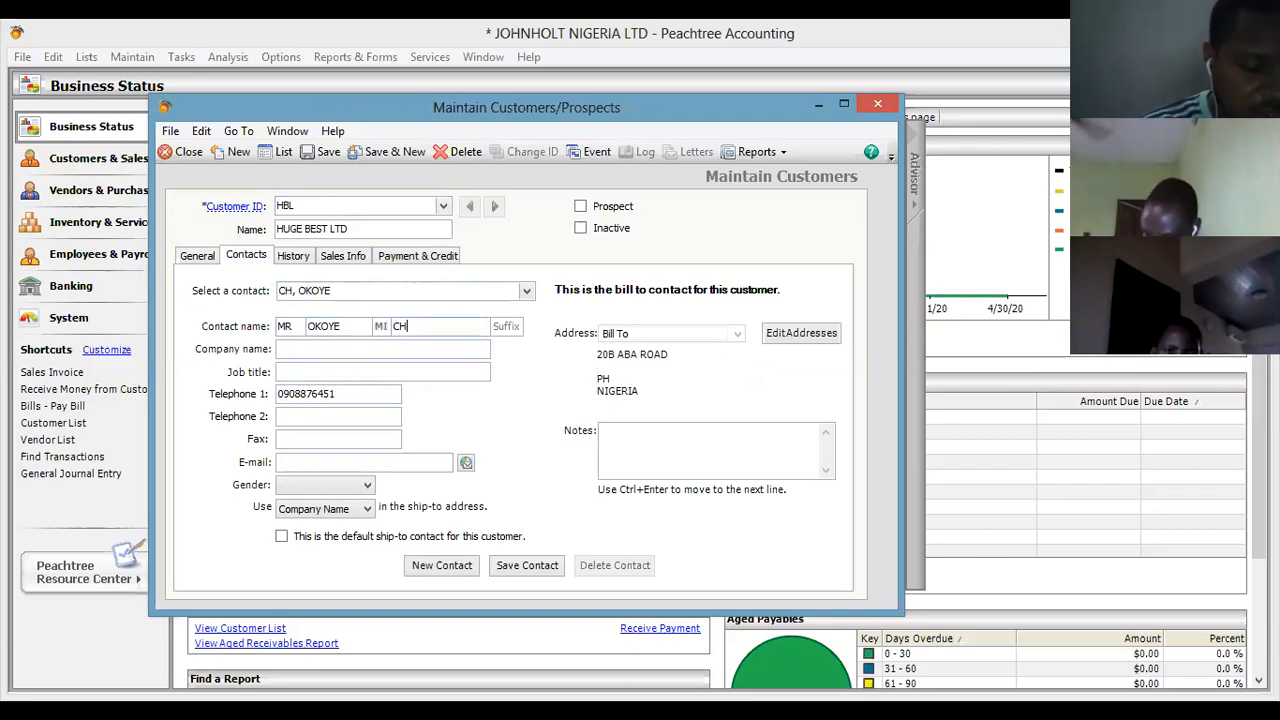
Set the contact's company to HUGE BEST, job title MANAGER, and gender Male.
key("Tab")
key("Tab")
type("HUGE BEST")
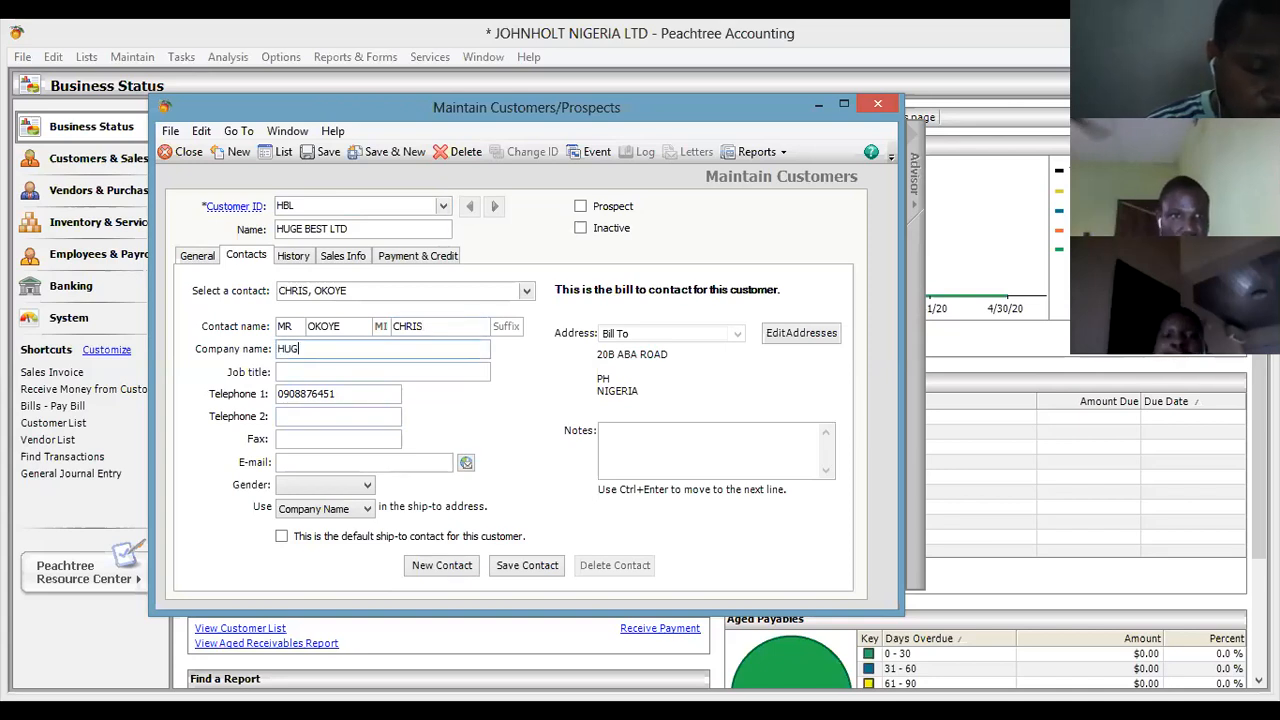
key("Tab")
type("MANAGER")
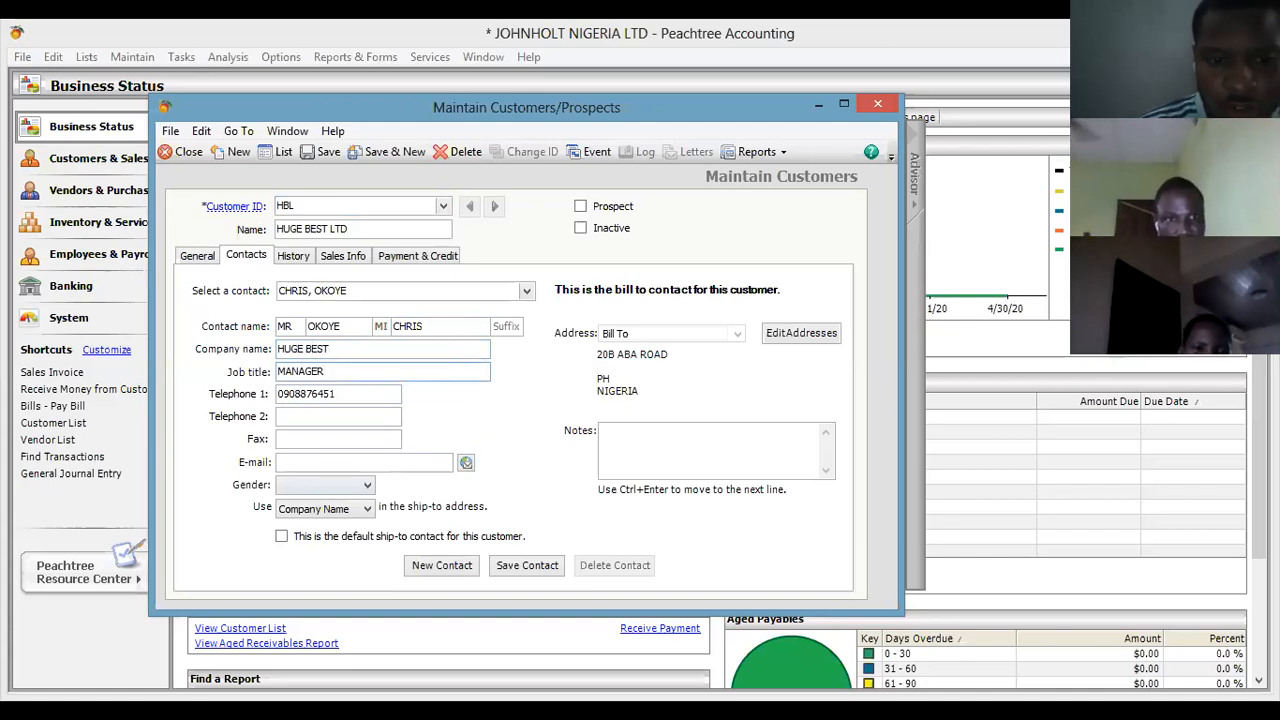
left_click(367, 485)
left_click(293, 515)
left_click(367, 485)
left_click(290, 502)
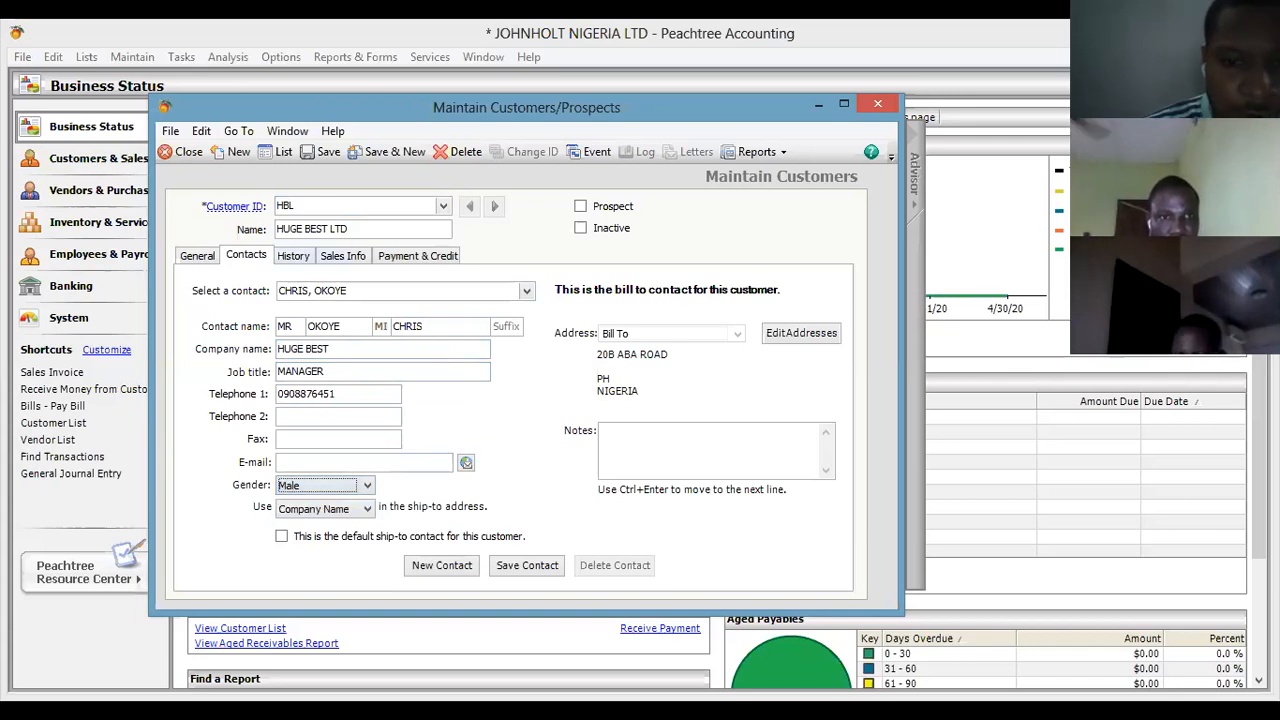
left_click(293, 255)
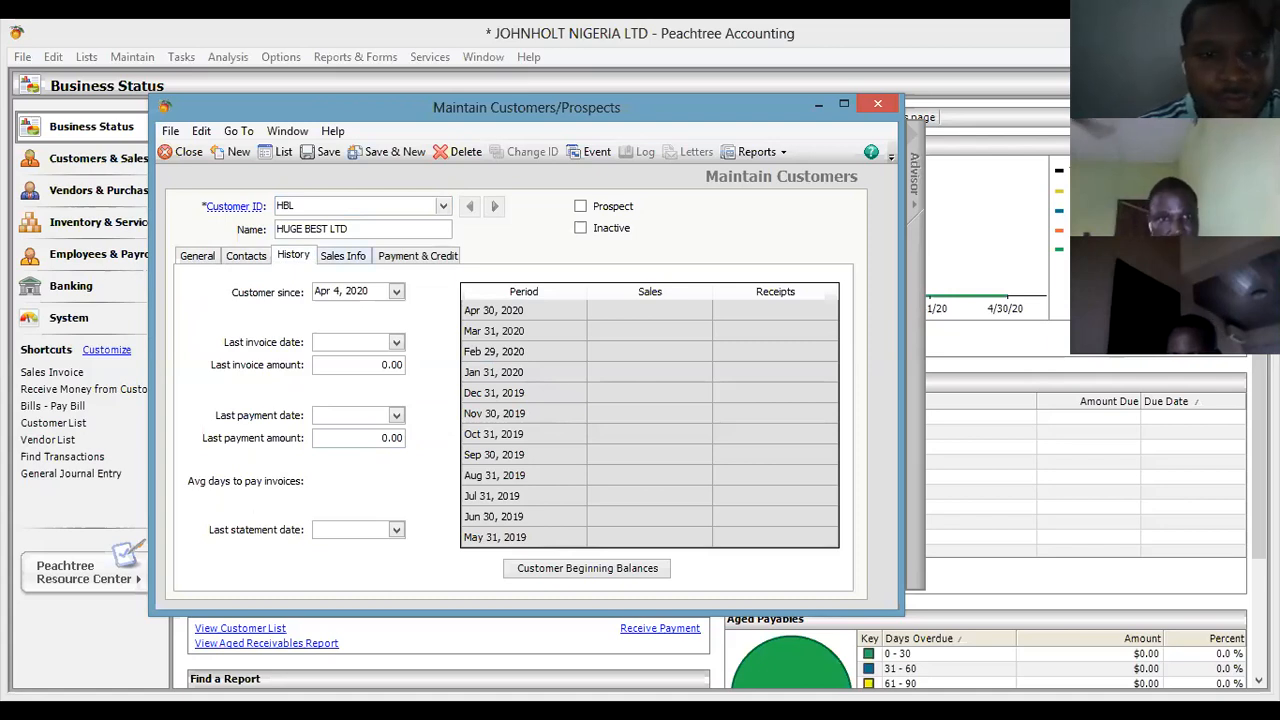
Confirm Sales Info keeps GL sales account 40000, then view the Payment & Credit details.
left_click(342, 255)
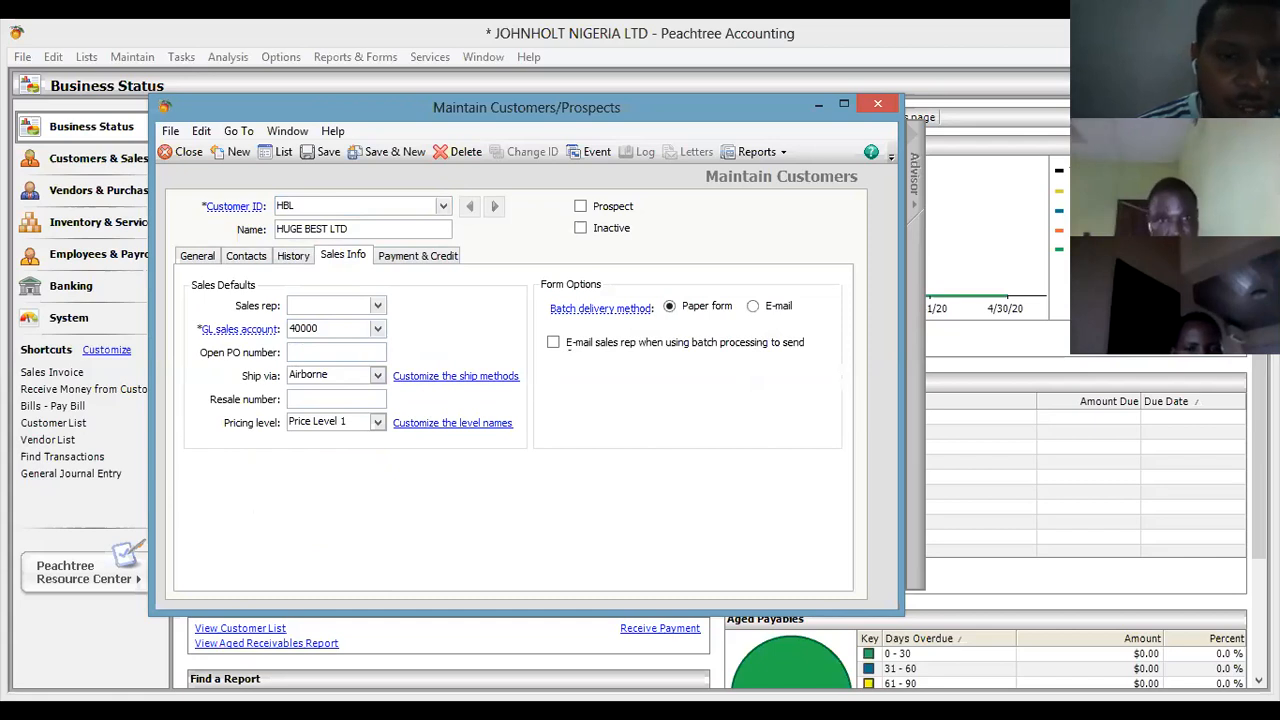
left_click(377, 329)
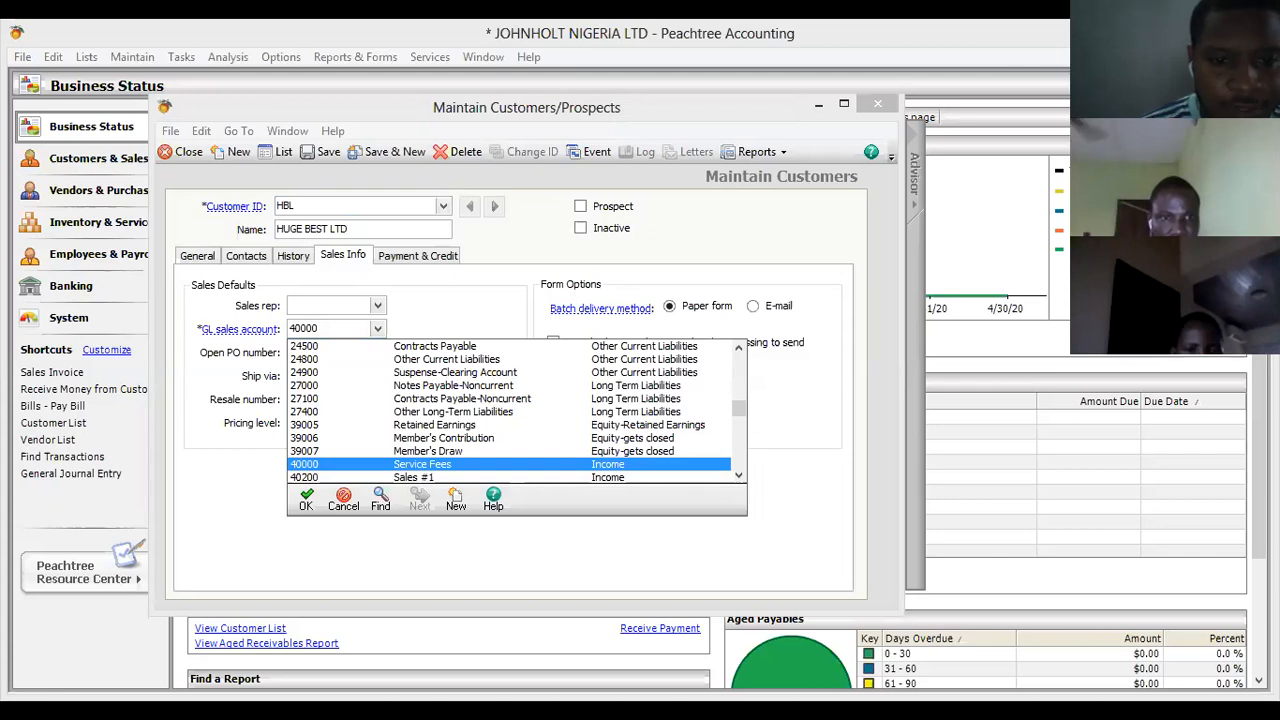
left_click(343, 500)
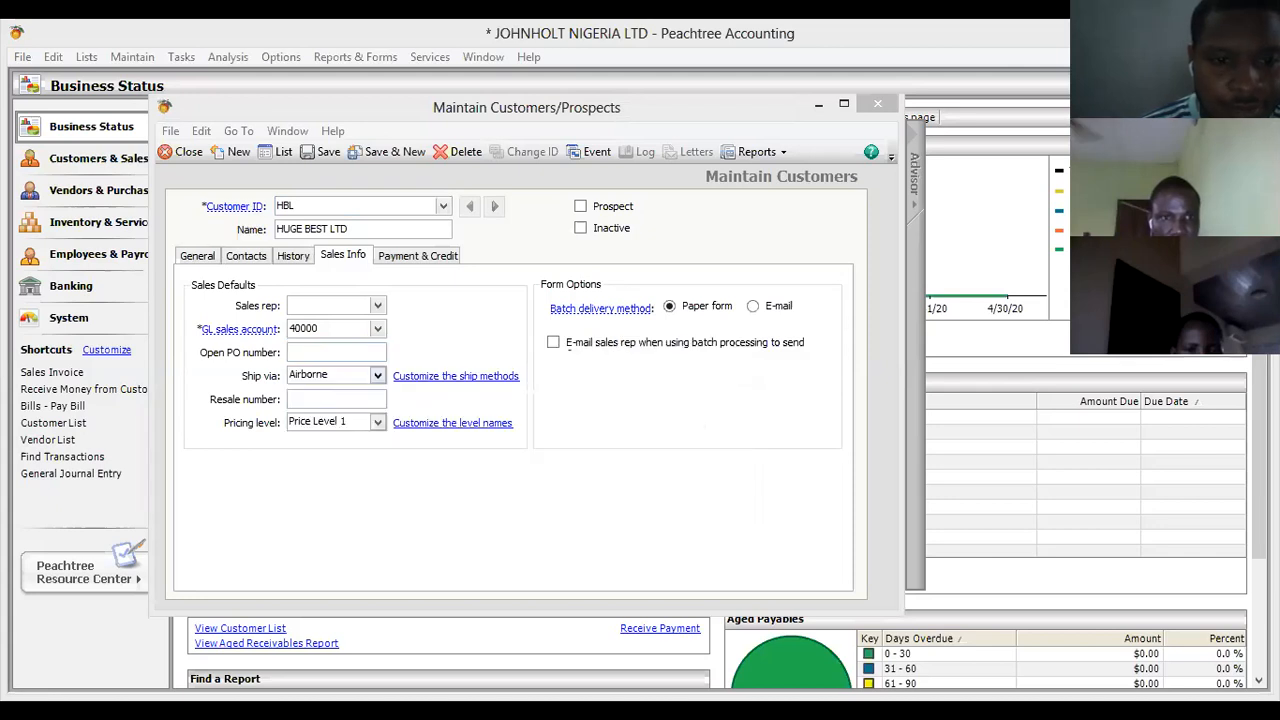
left_click(418, 256)
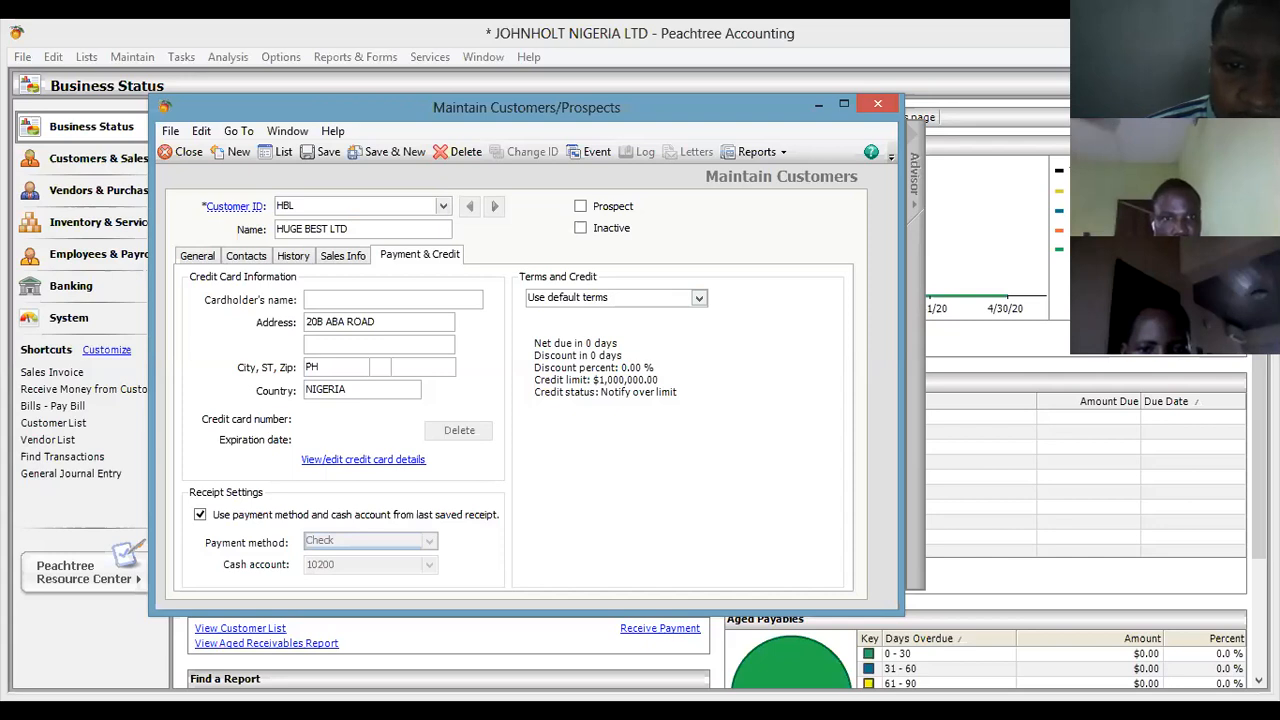
Customize HUGE BEST LTD's terms: net due in 30 days, 3% discount within 15 days.
left_click(699, 298)
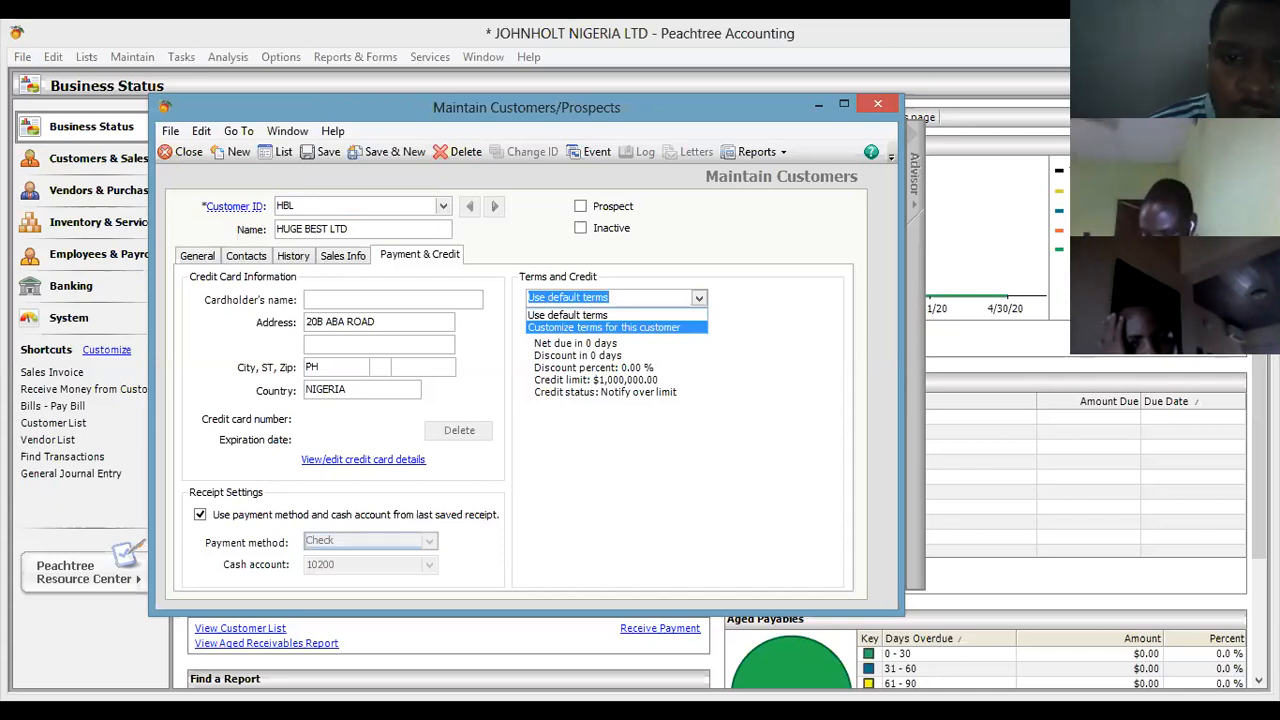
key("Return")
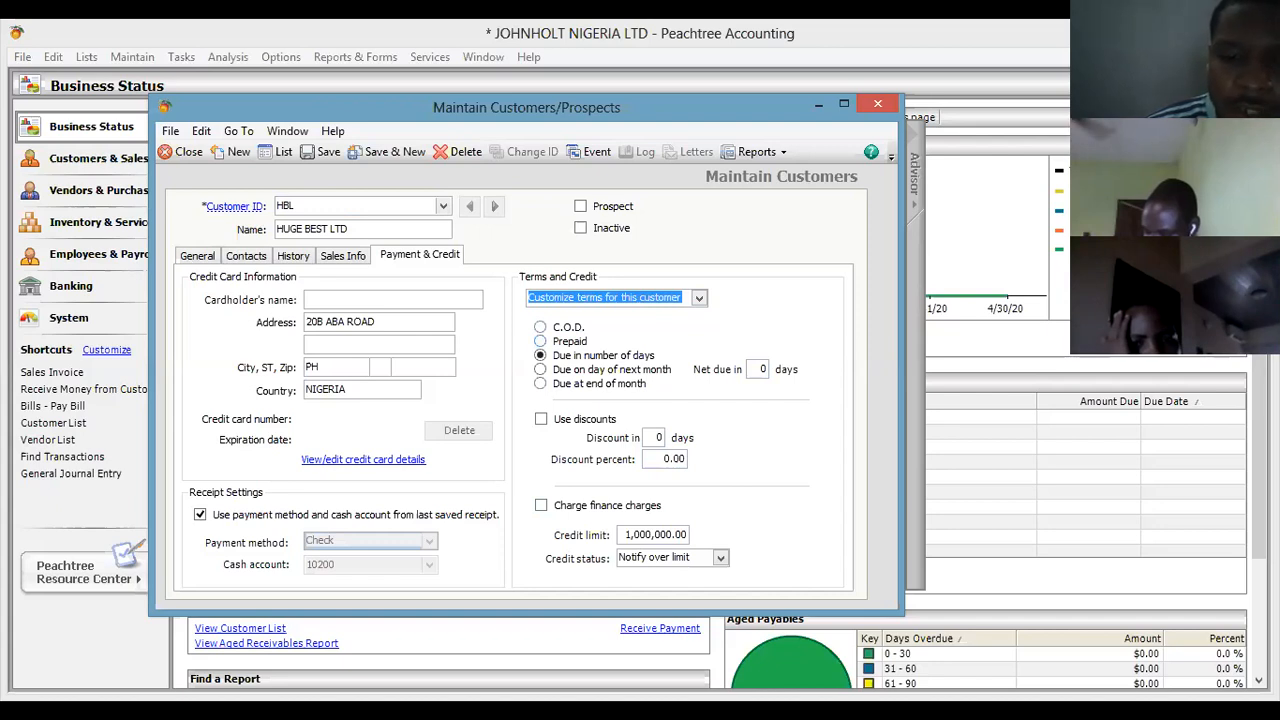
left_click(763, 369)
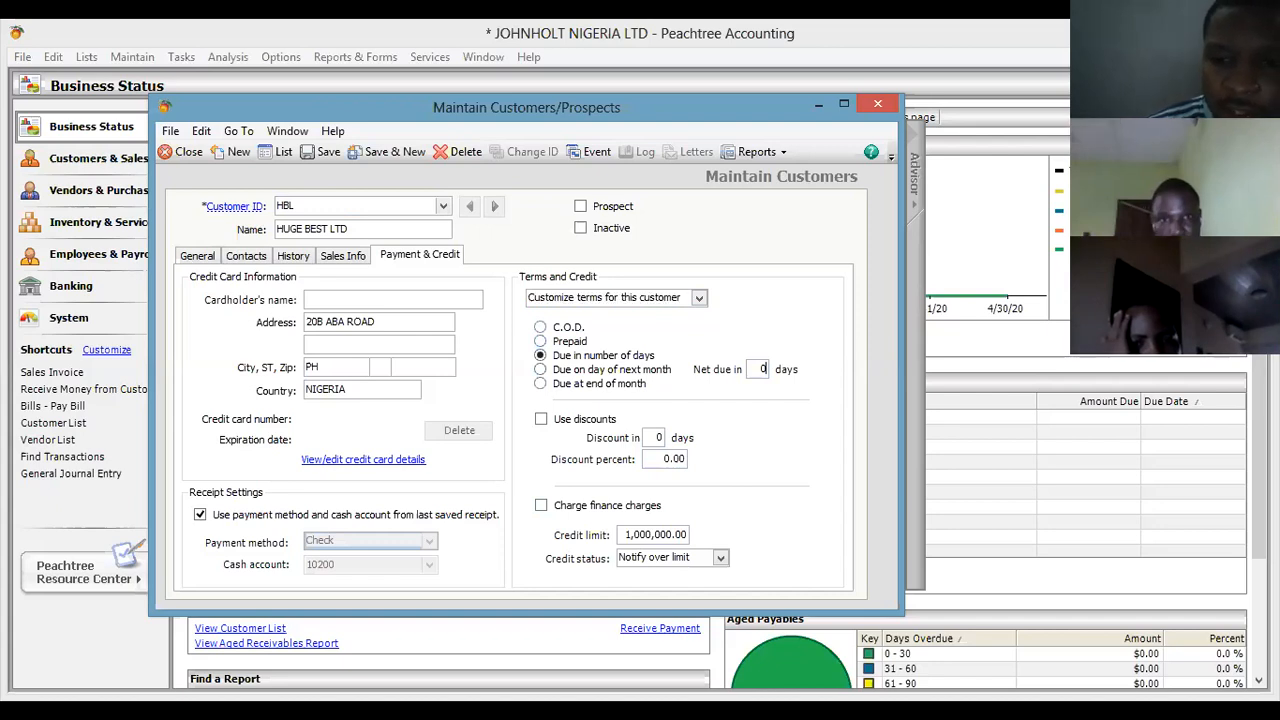
type("3")
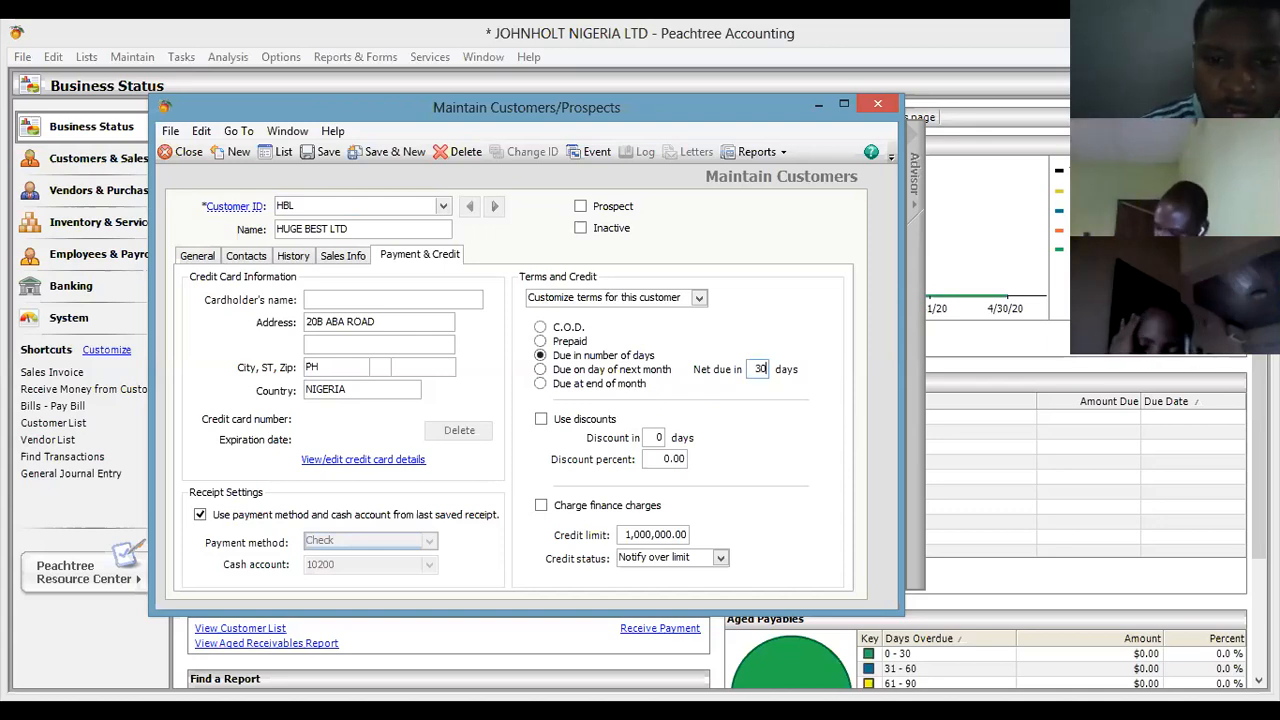
left_click(658, 437)
left_click(541, 419)
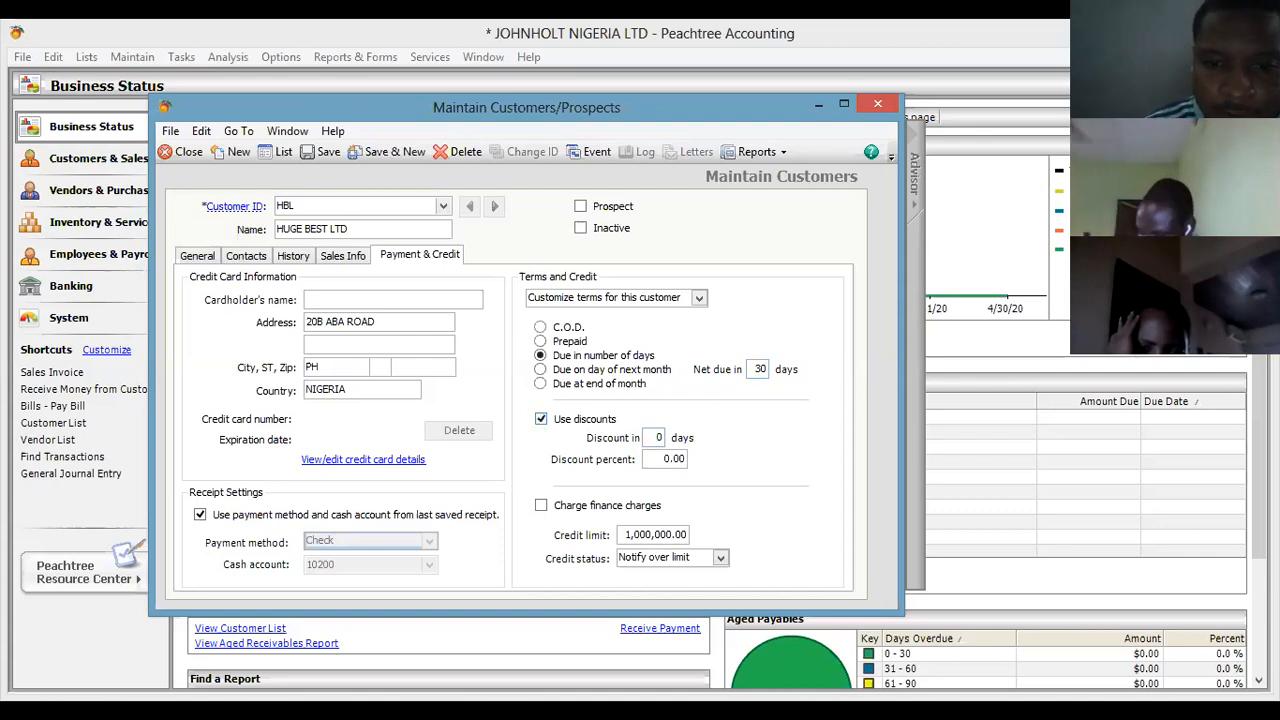
double_click(658, 437)
key("BackSpace")
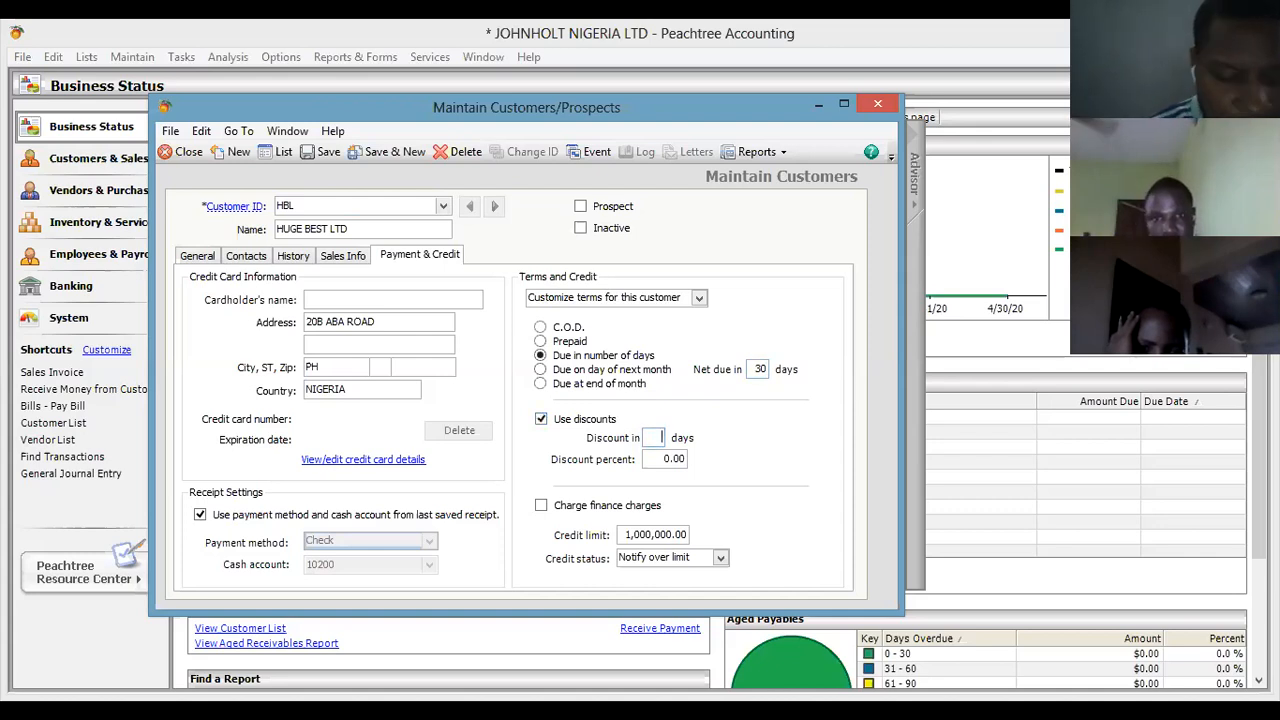
type("15")
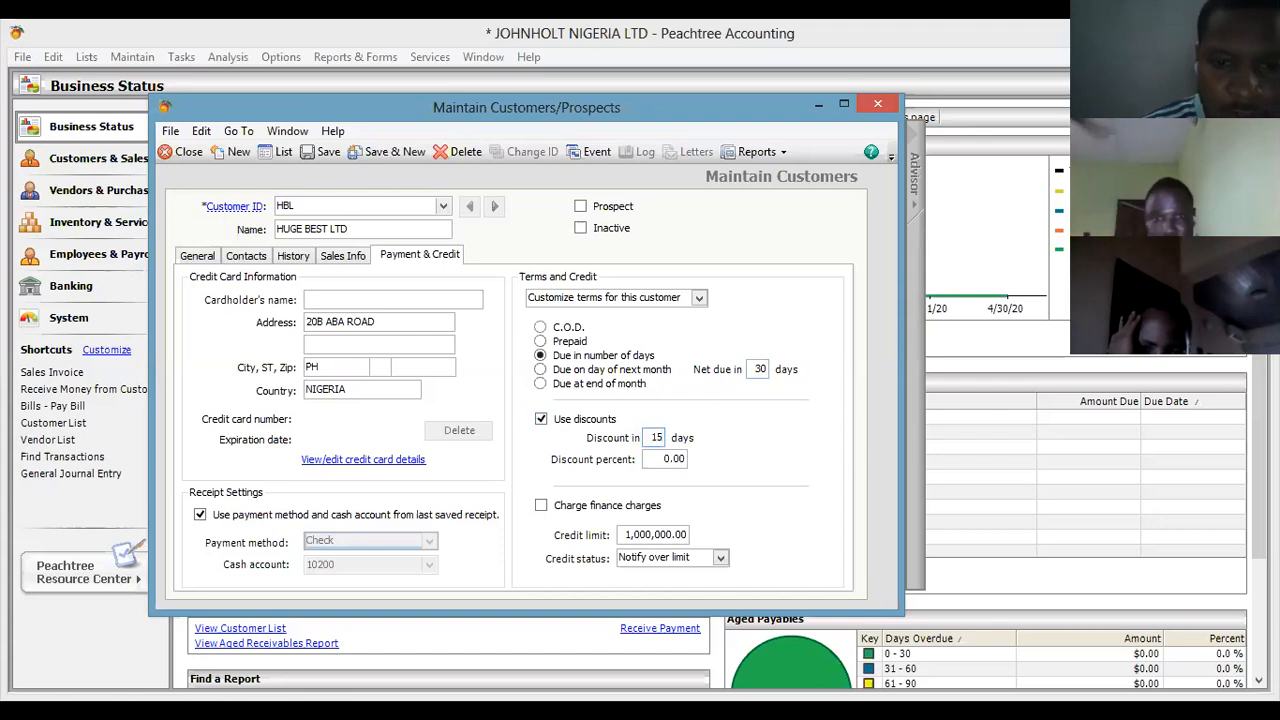
key("BackSpace")
key("BackSpace")
key("BackSpace")
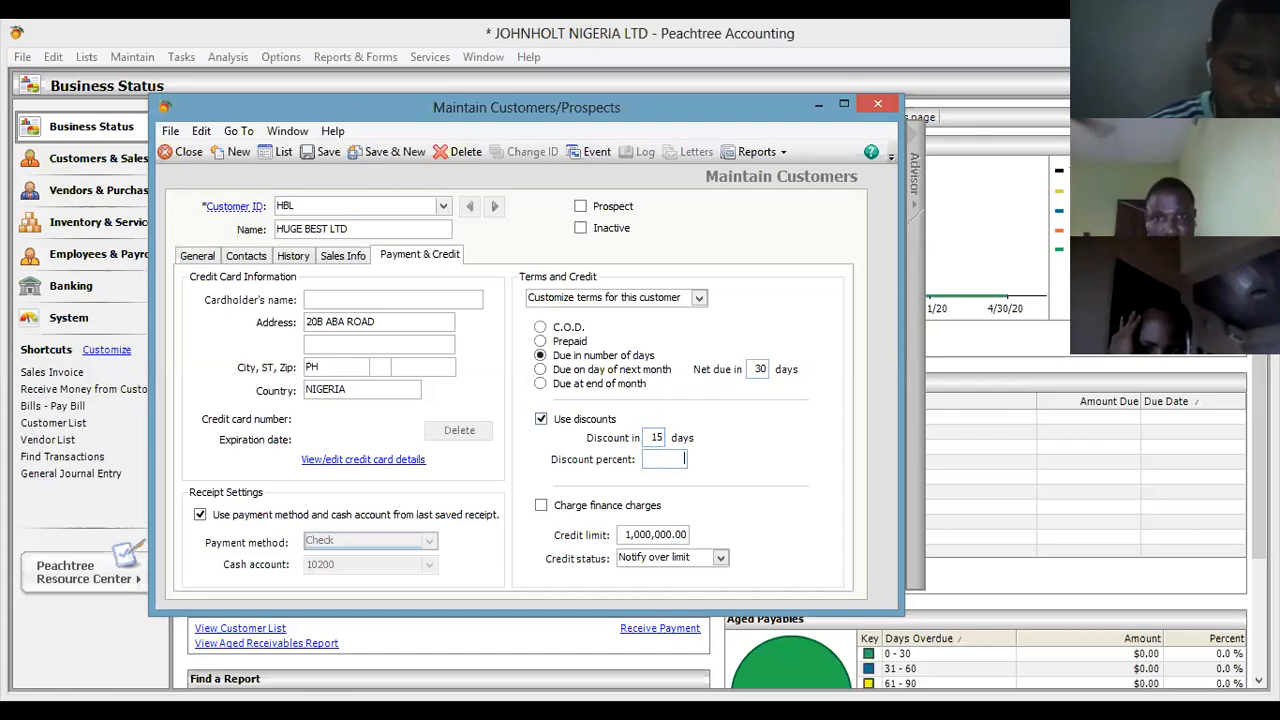
type("3")
key("Tab")
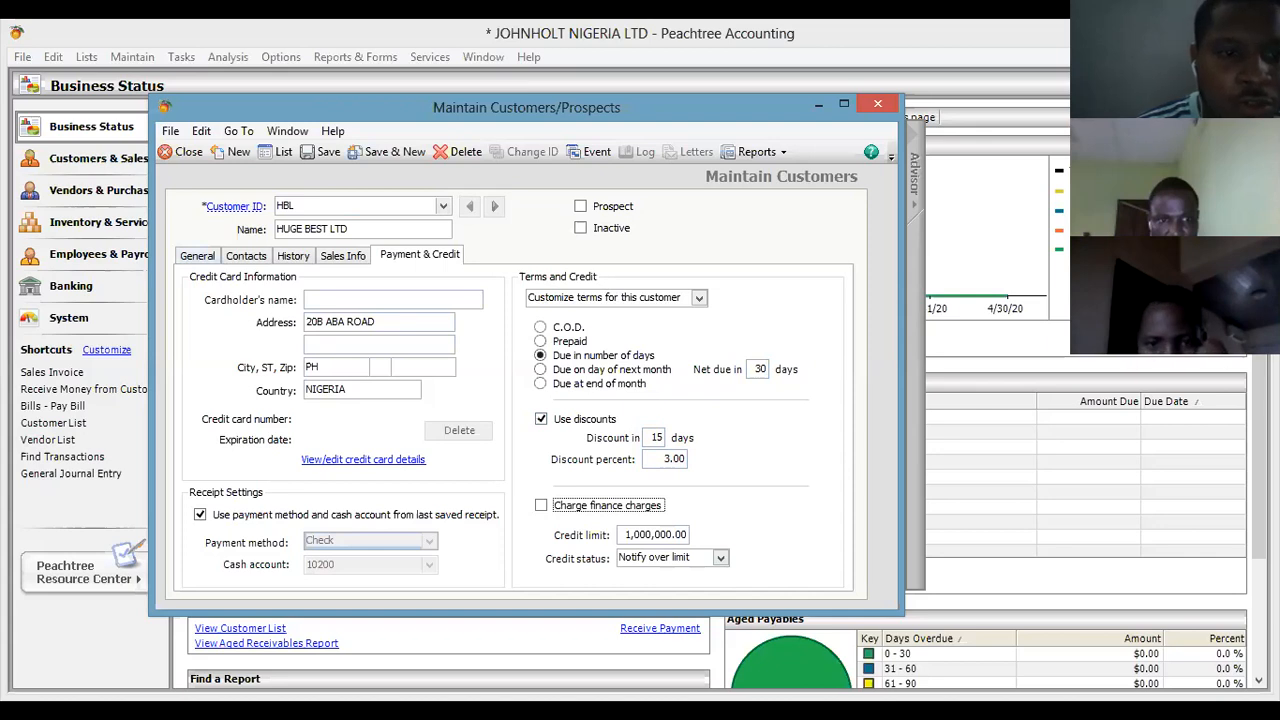
key("ctrl+Tab")
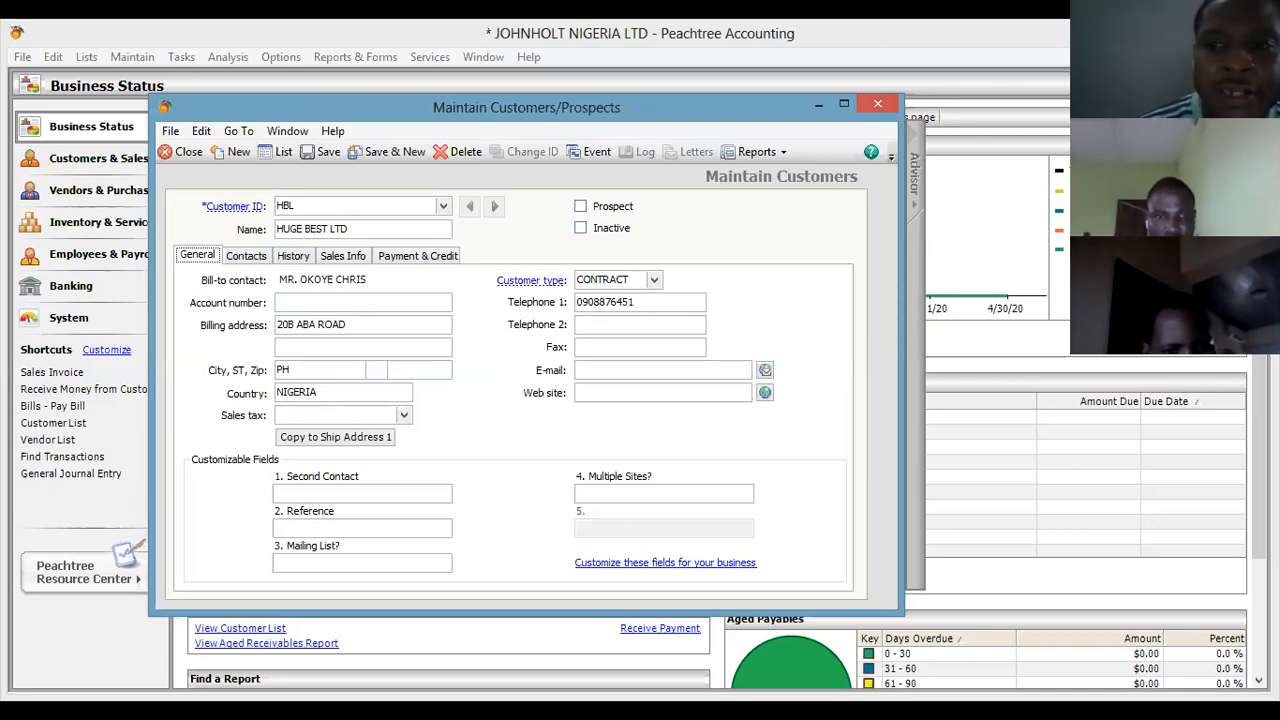
Adjust the prospect option, save HUGE BEST LTD, and start a blank new customer with Save & New.
left_click(581, 228)
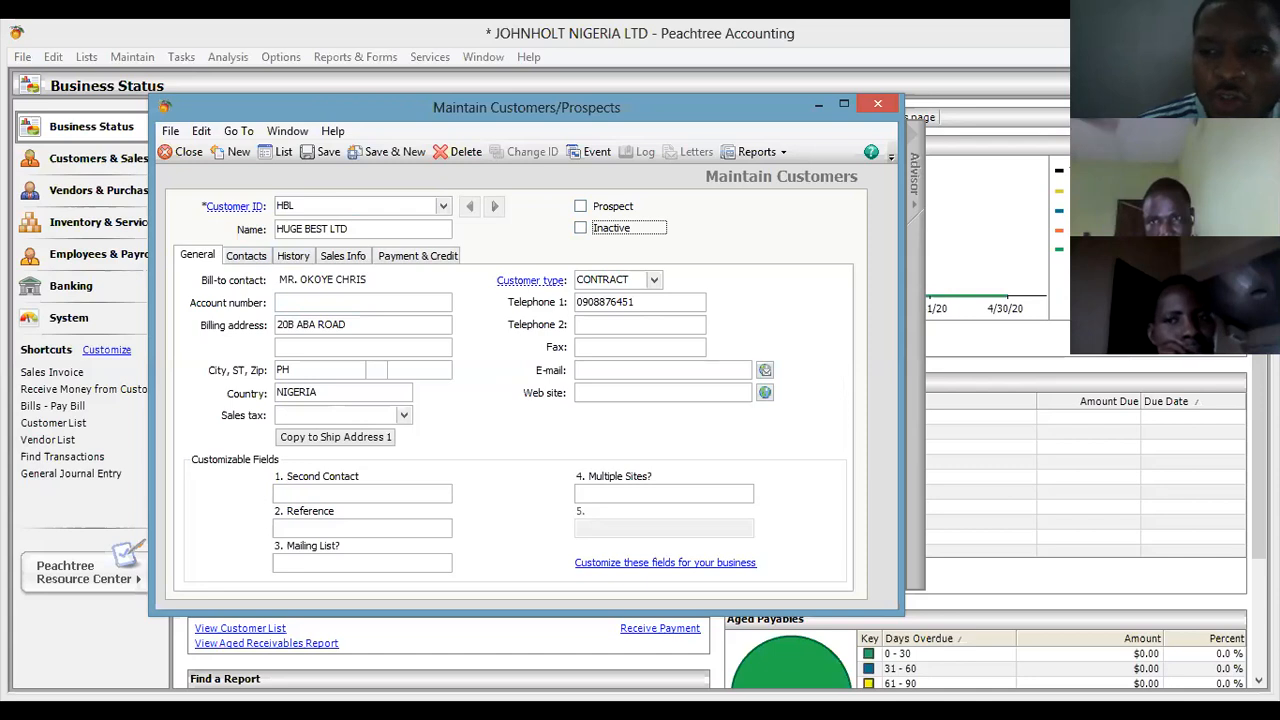
key("shift+Tab")
key("space")
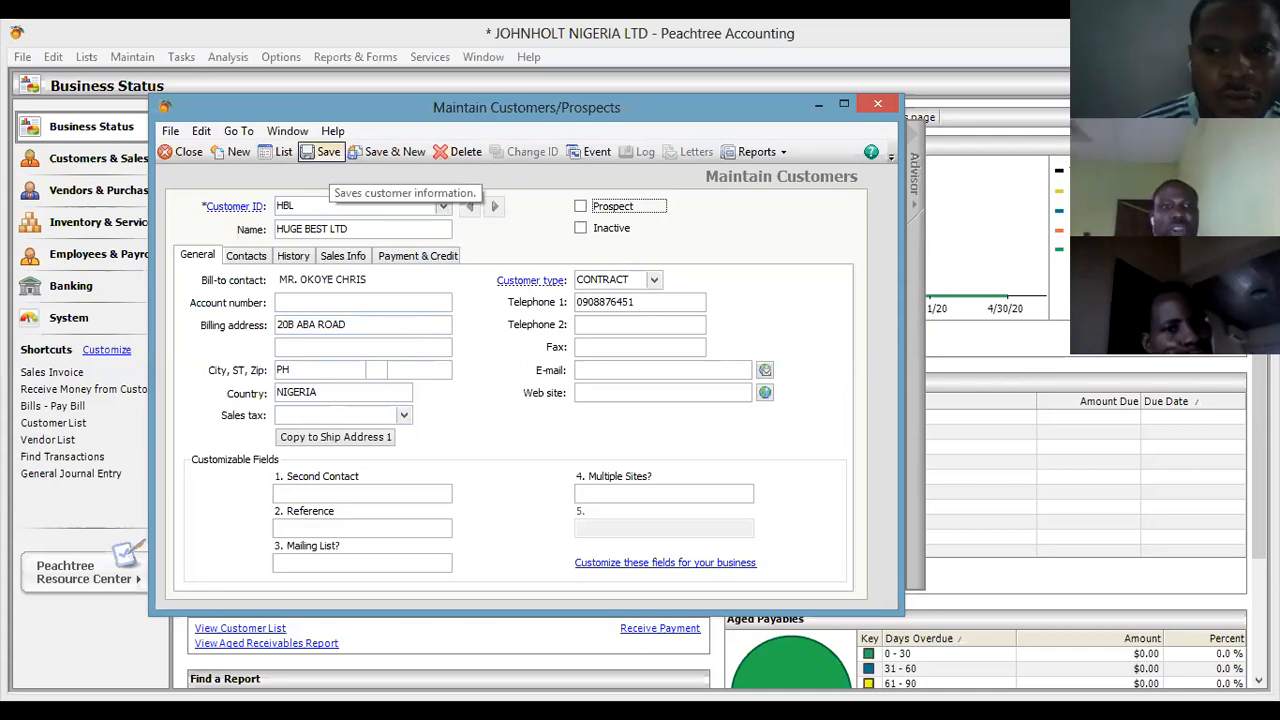
left_click(322, 151)
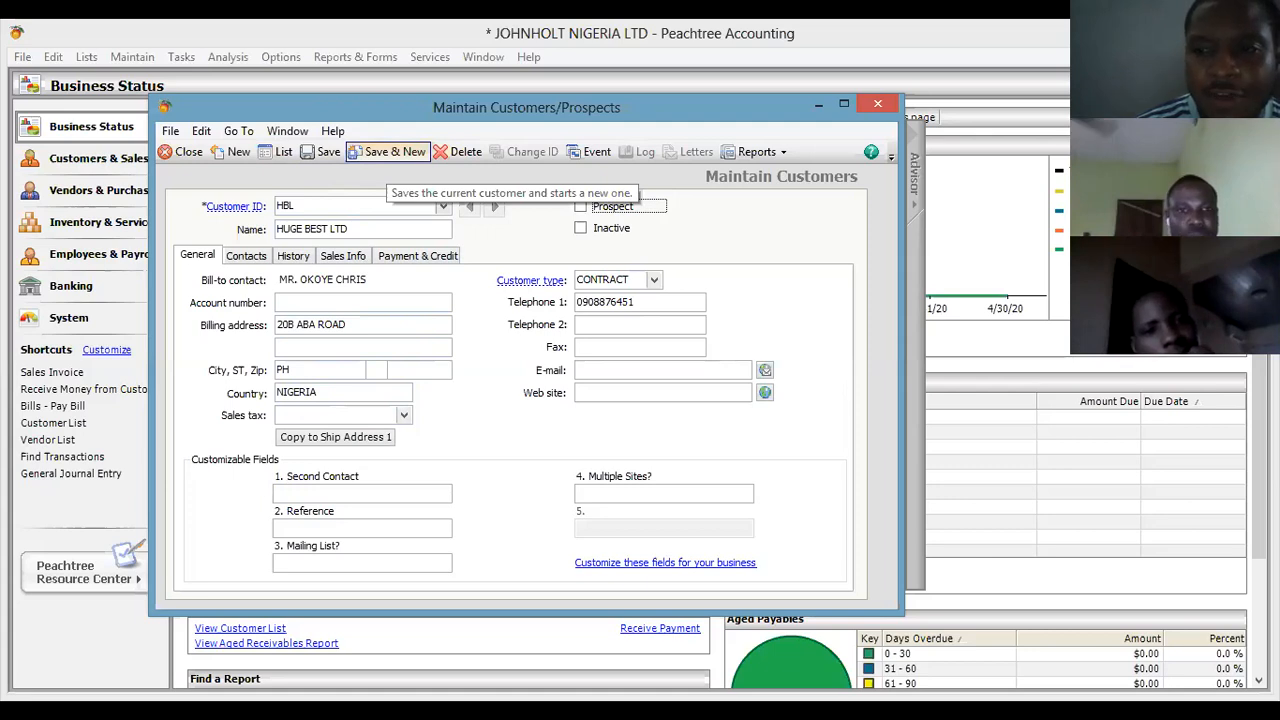
left_click(390, 151)
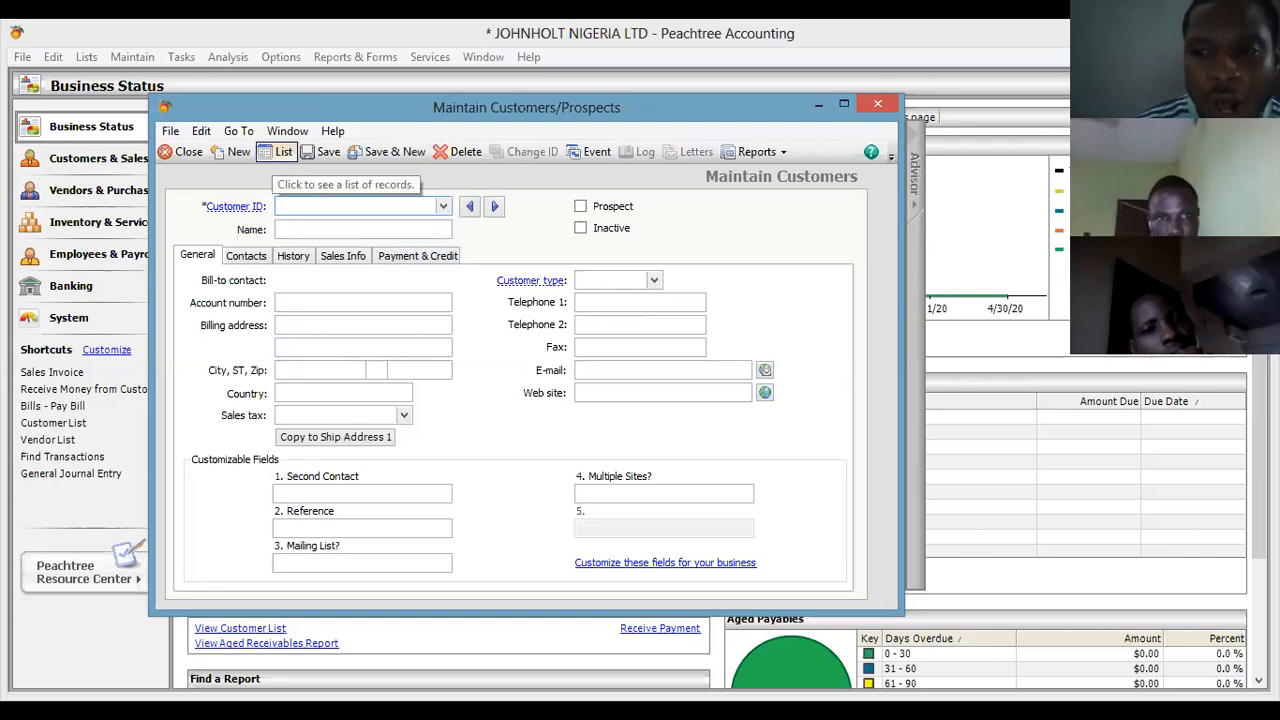
Rename HBL to HUGE BEST NIGERIA LTD, save it, and verify it in the Customer List.
left_click(278, 151)
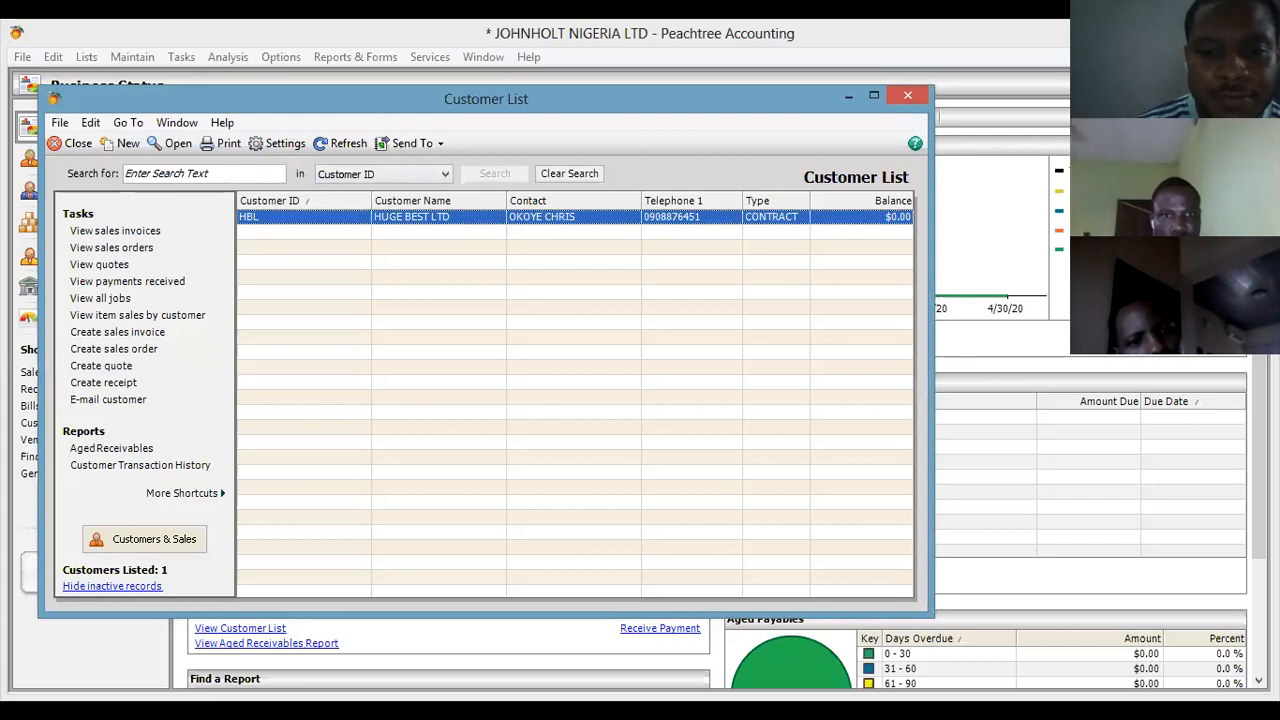
key("Return")
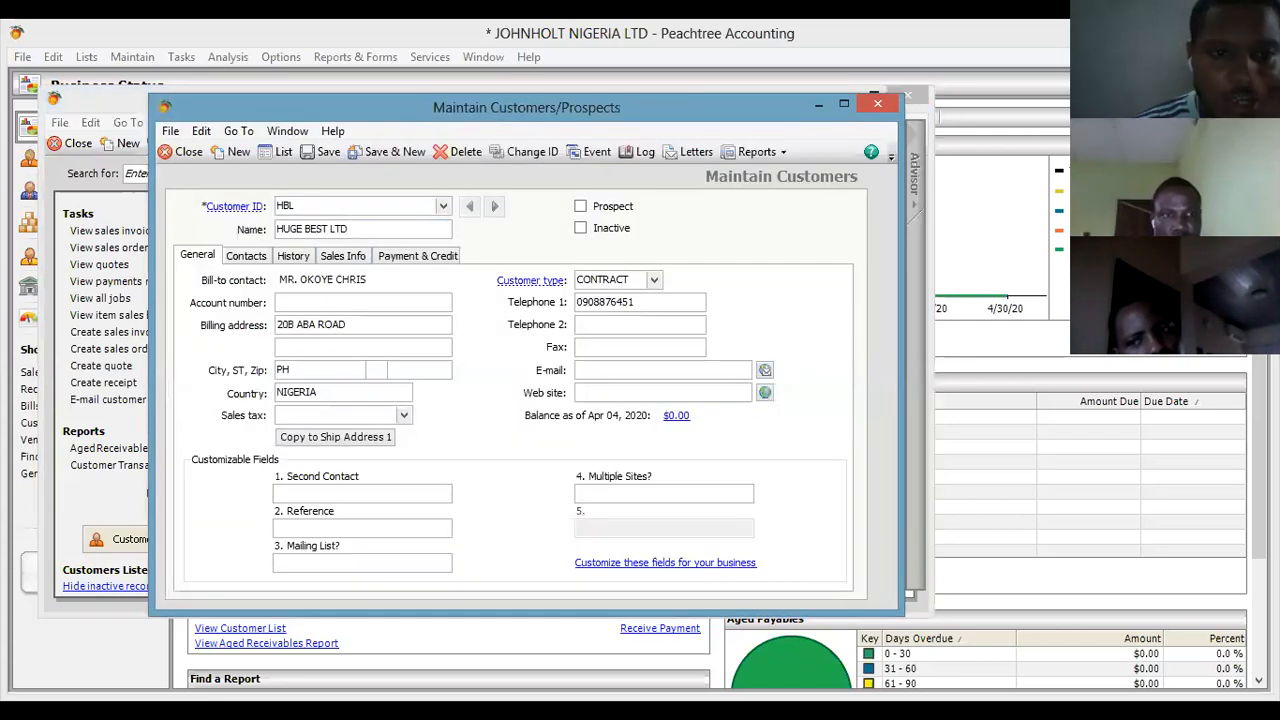
left_click(329, 228)
type("NIGERI")
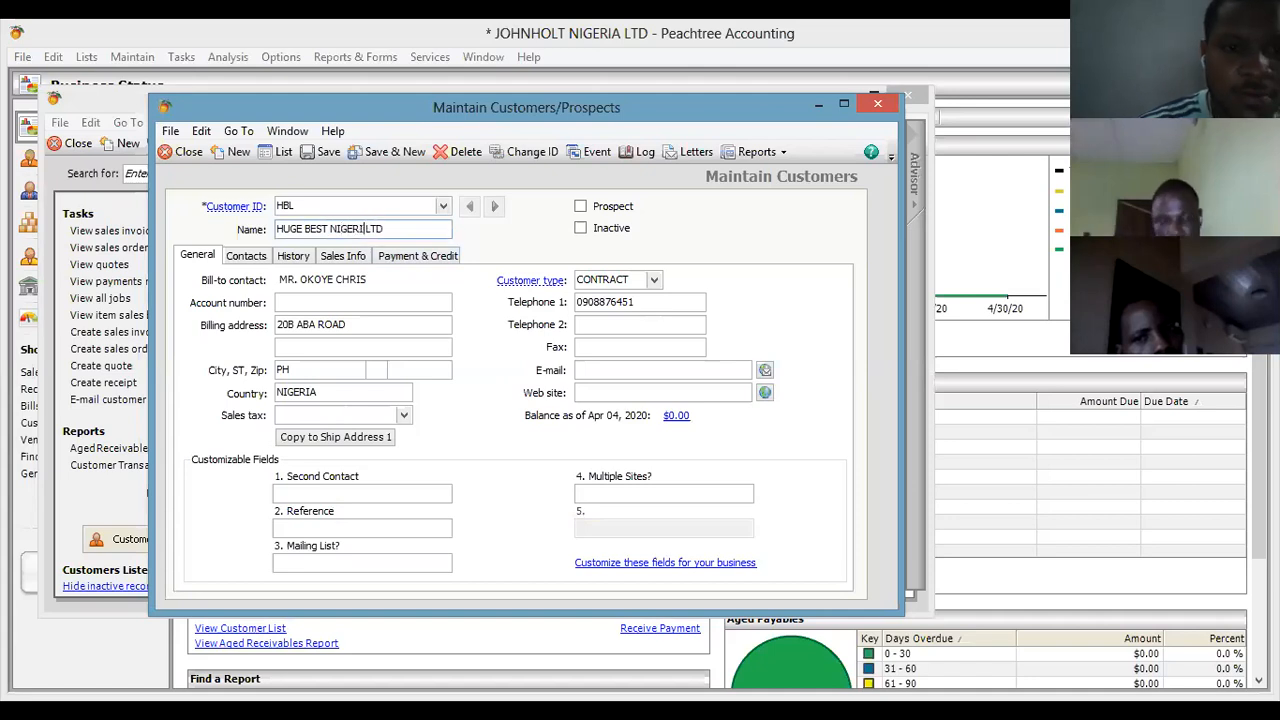
type("A")
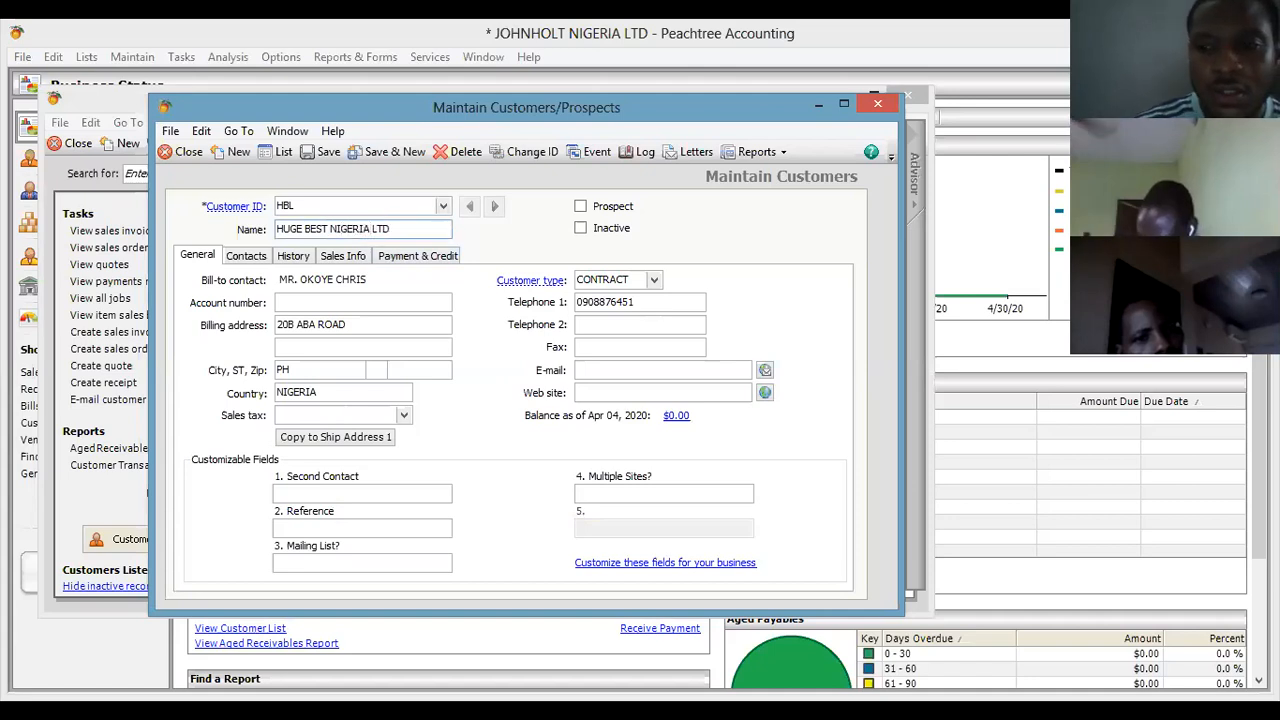
left_click(327, 152)
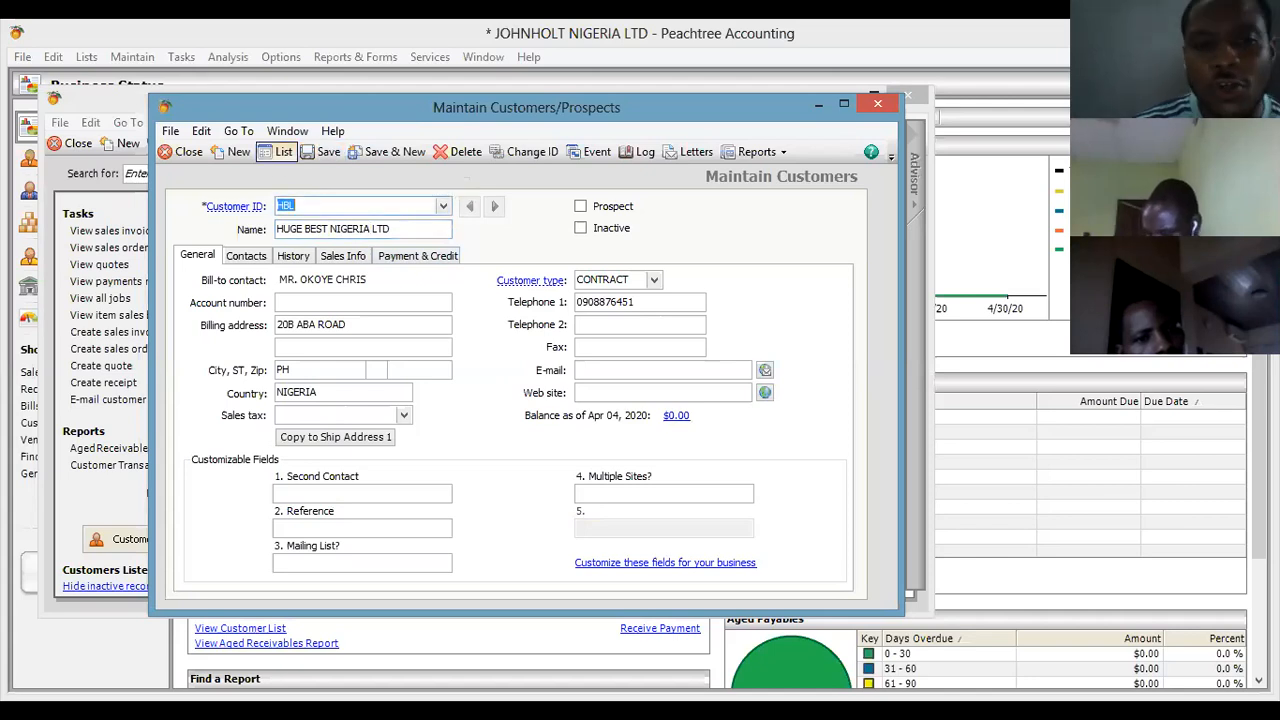
left_click(279, 152)
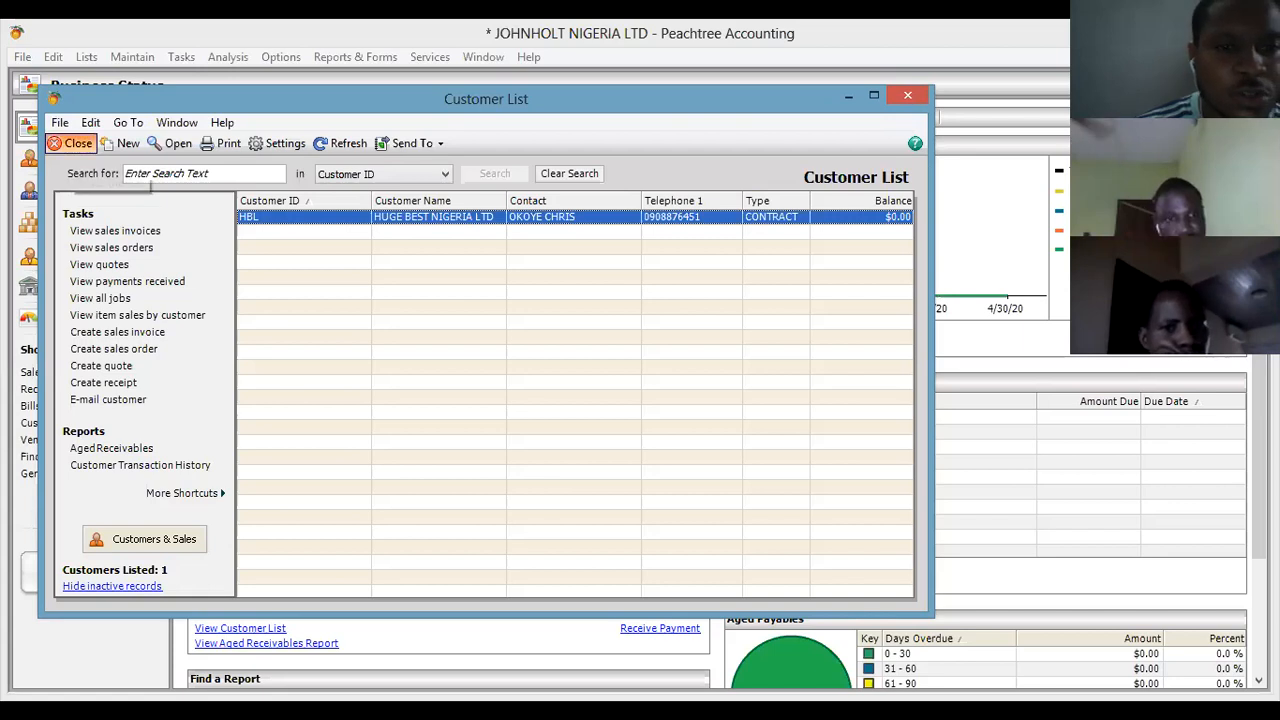
left_click(75, 145)
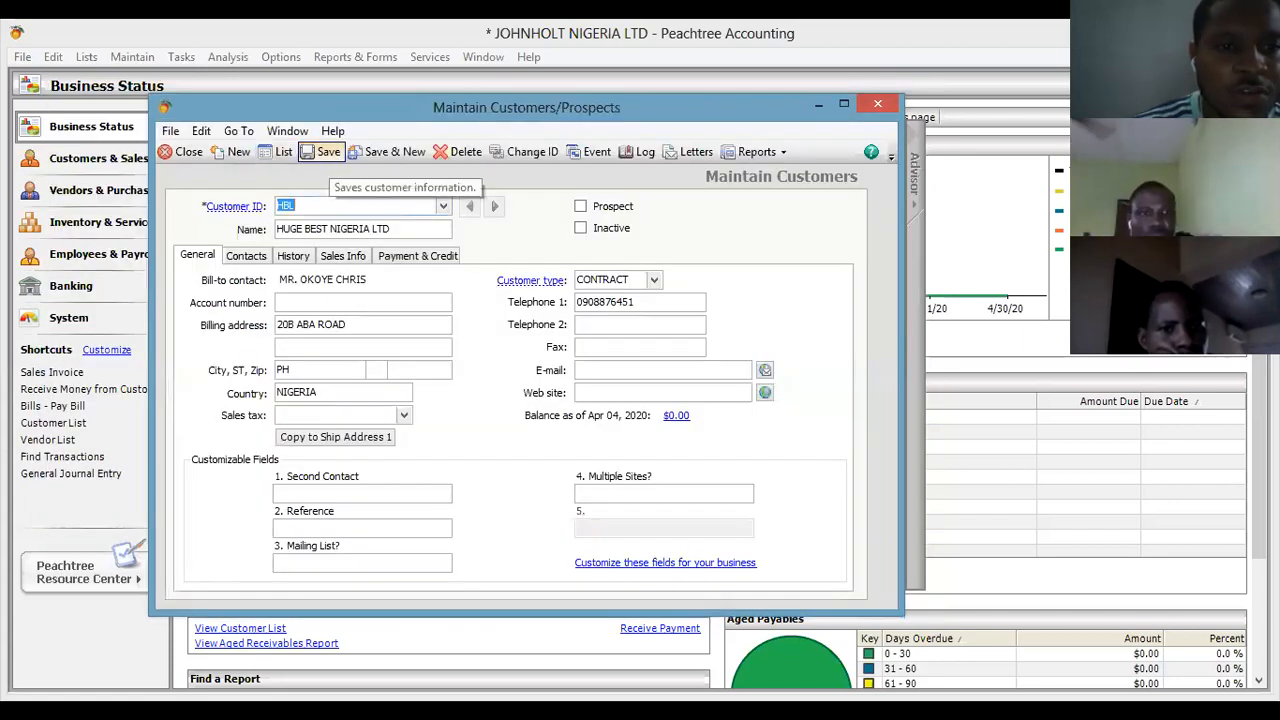
Close the customer record, refresh Business Status, and view Customers & Sales listing HBL.
left_click(182, 152)
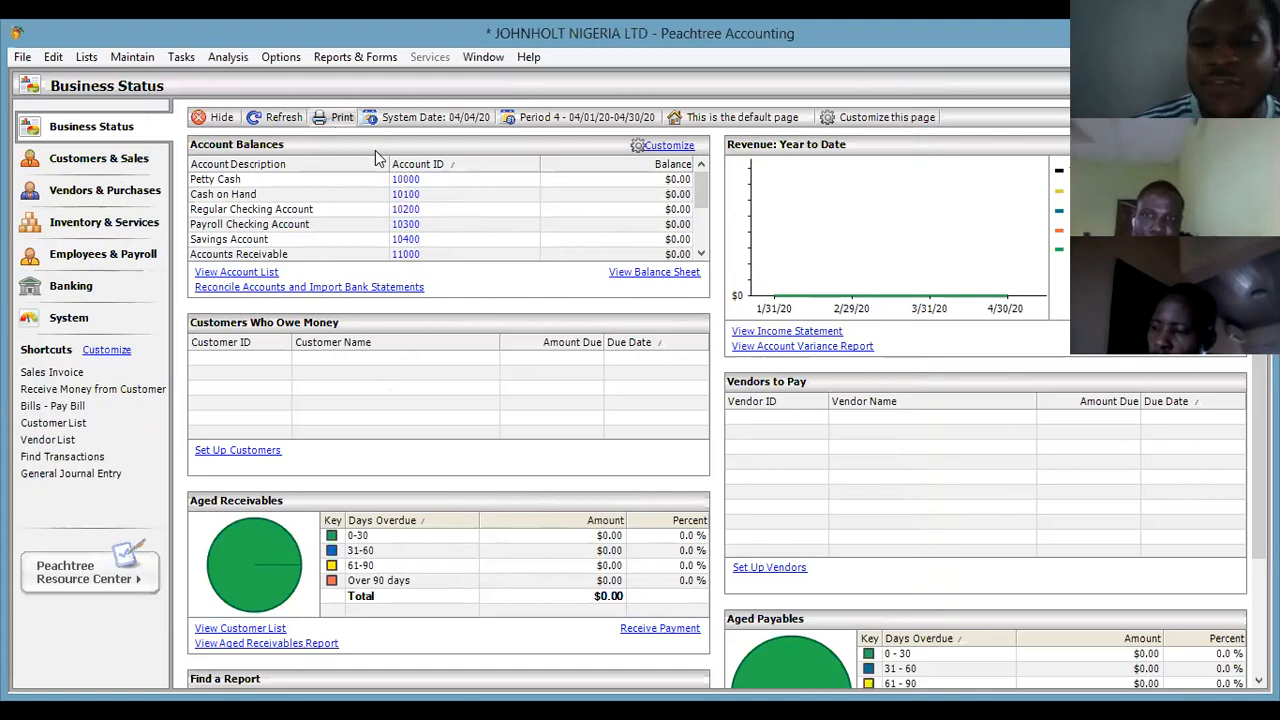
left_click(287, 118)
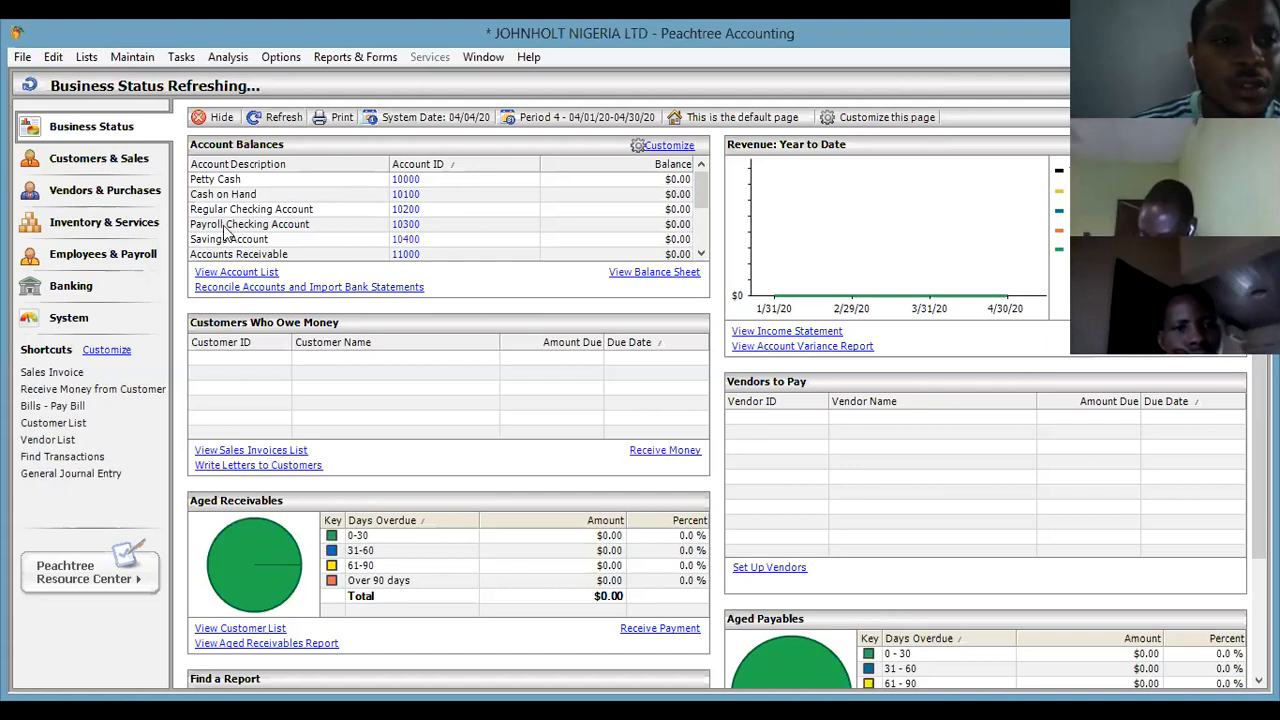
left_click(125, 158)
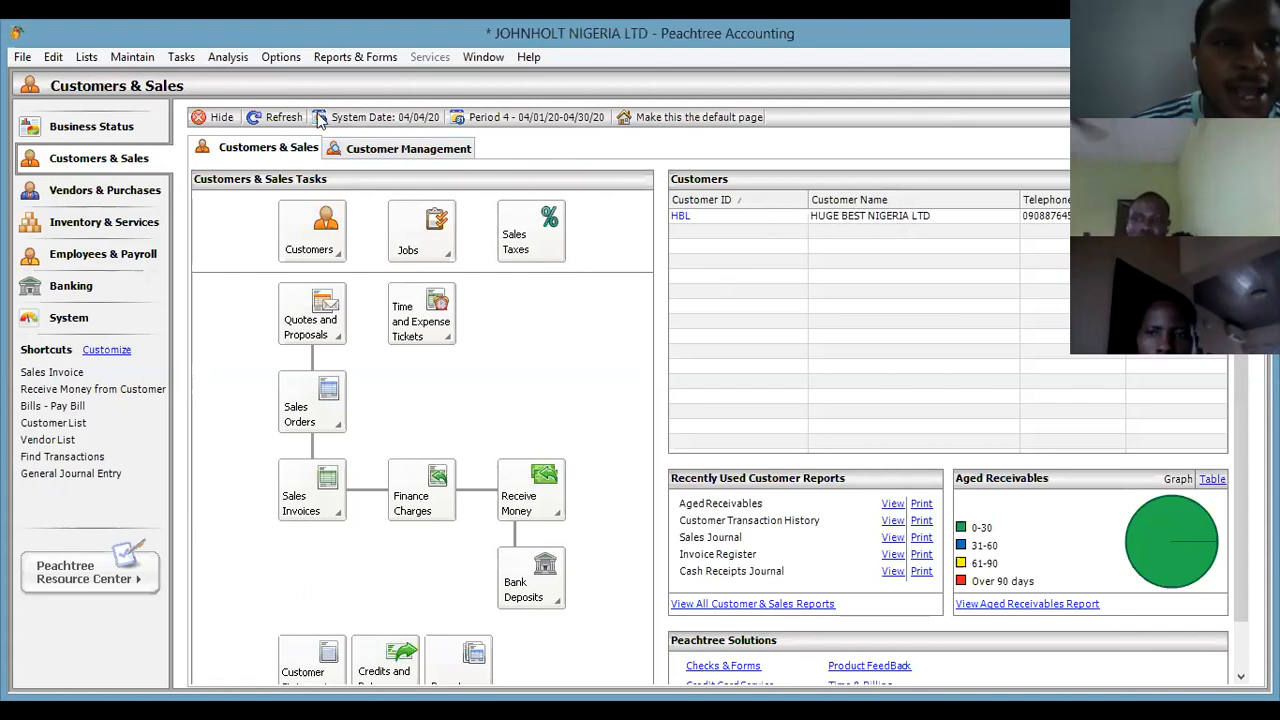
Open a blank Maintain Vendors record and close the Vendor ID Advisor panel.
left_click(132, 57)
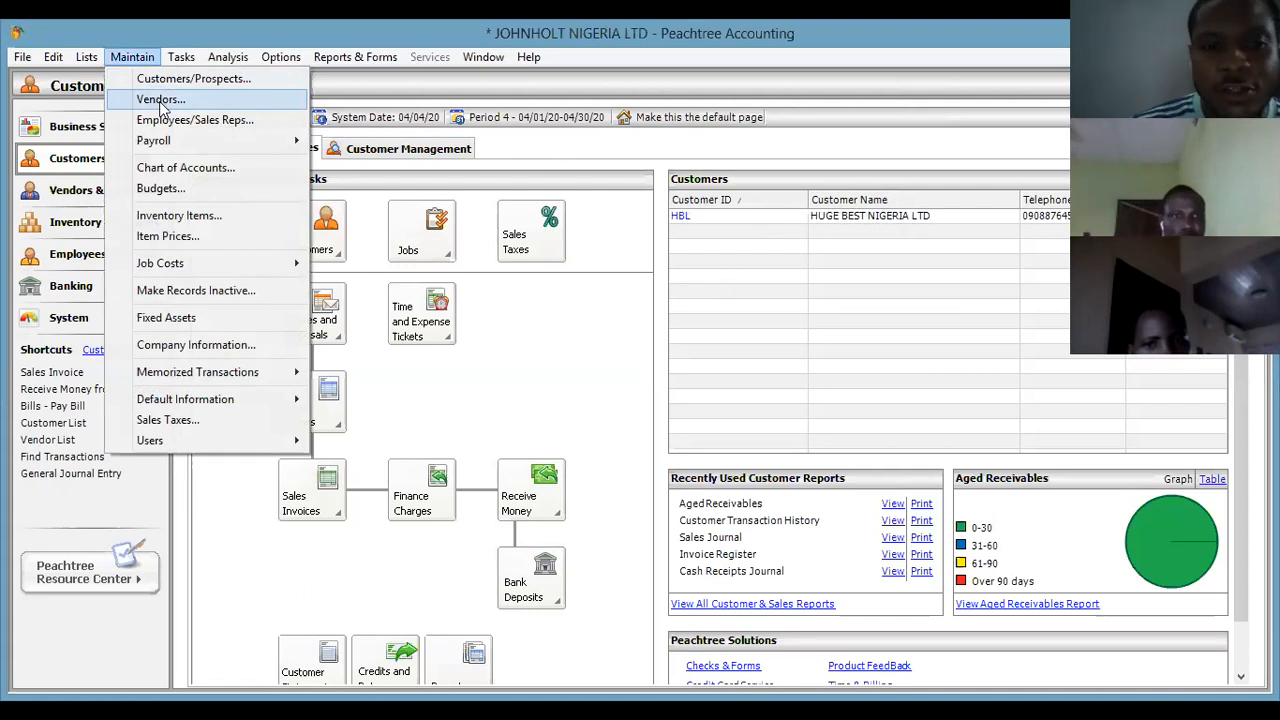
left_click(160, 100)
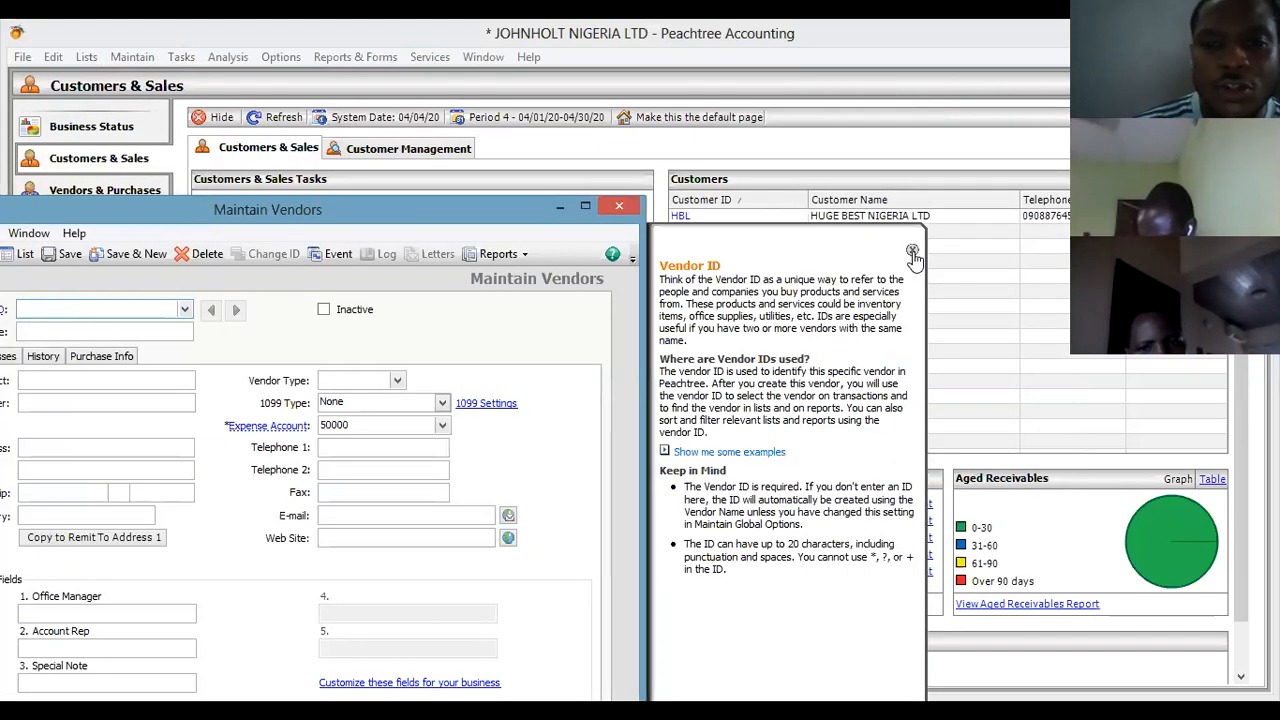
left_click(912, 251)
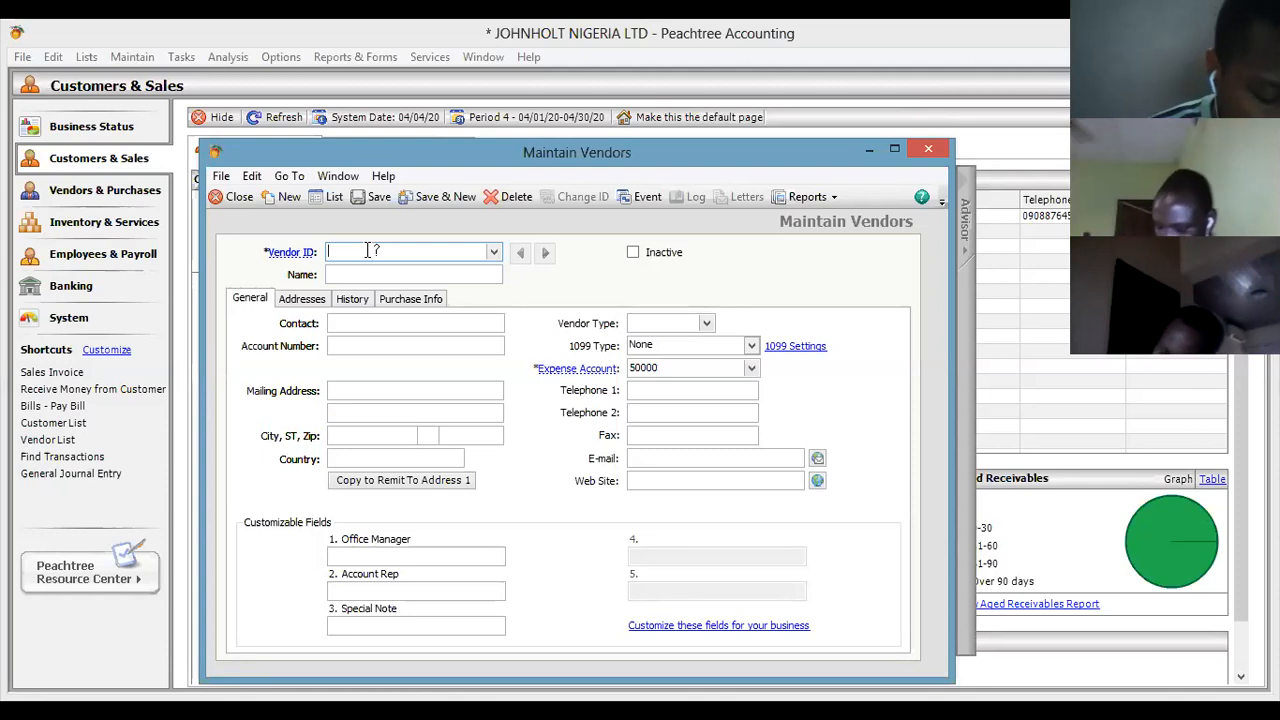
Enter vendor ID CXL and name CIXCO LTD, correcting the mistyped letter.
type("C")
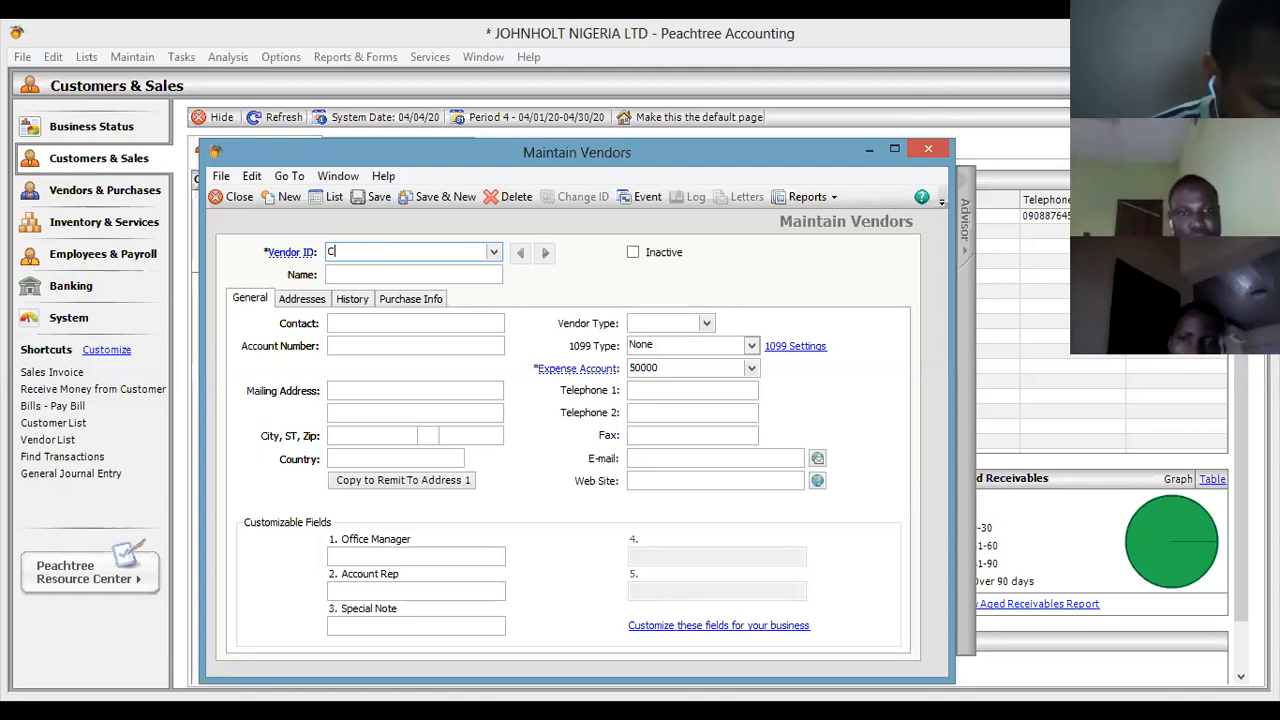
type("XL")
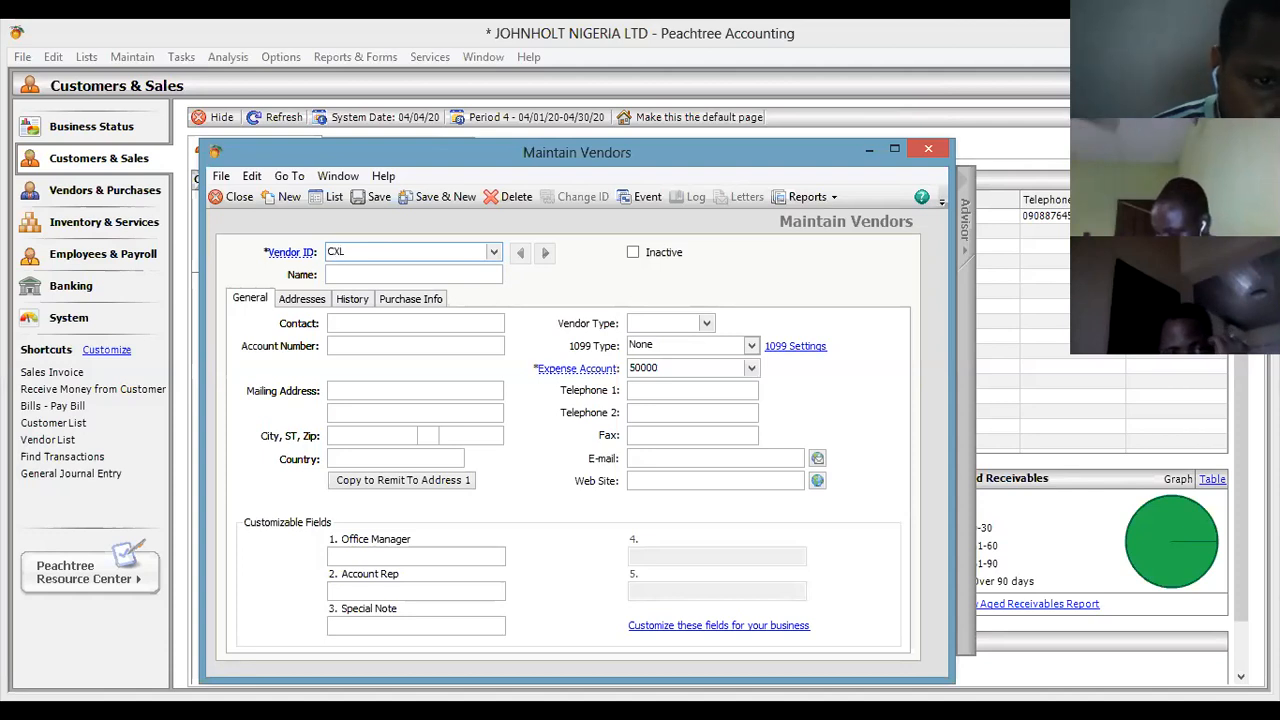
left_click(339, 279)
type("CISX")
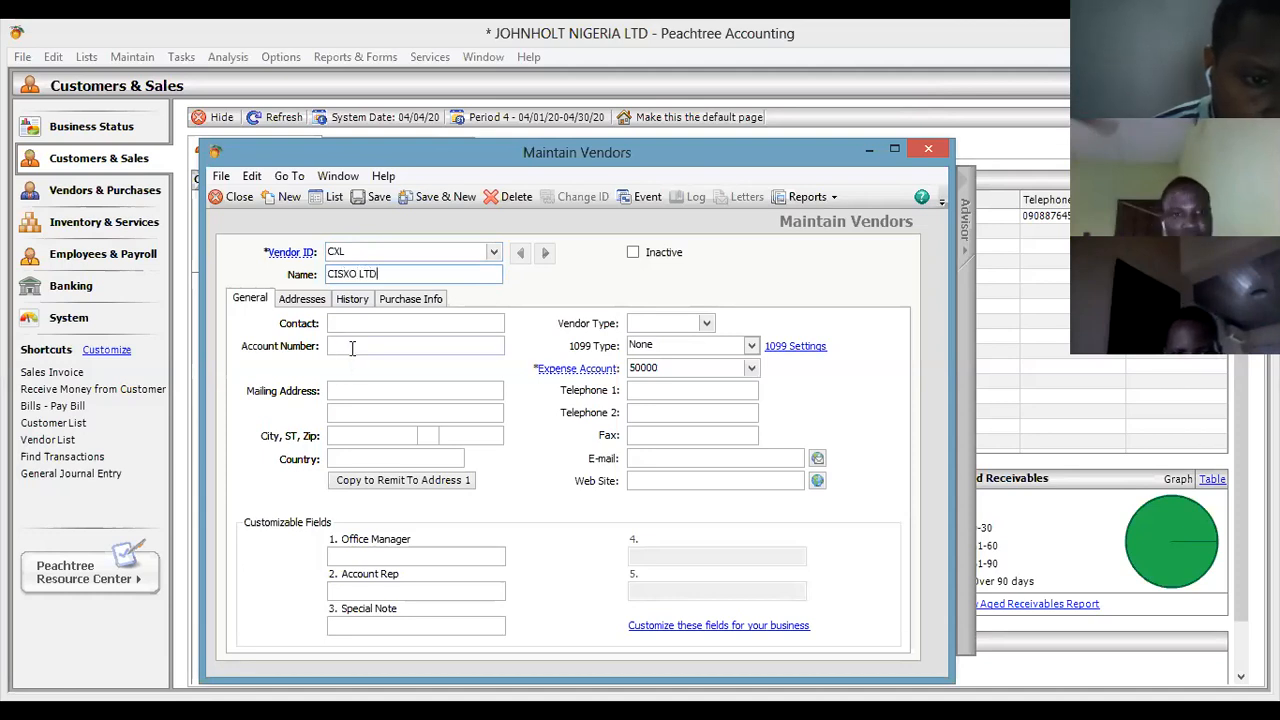
left_click(345, 276)
key("BackSpace")
type("C")
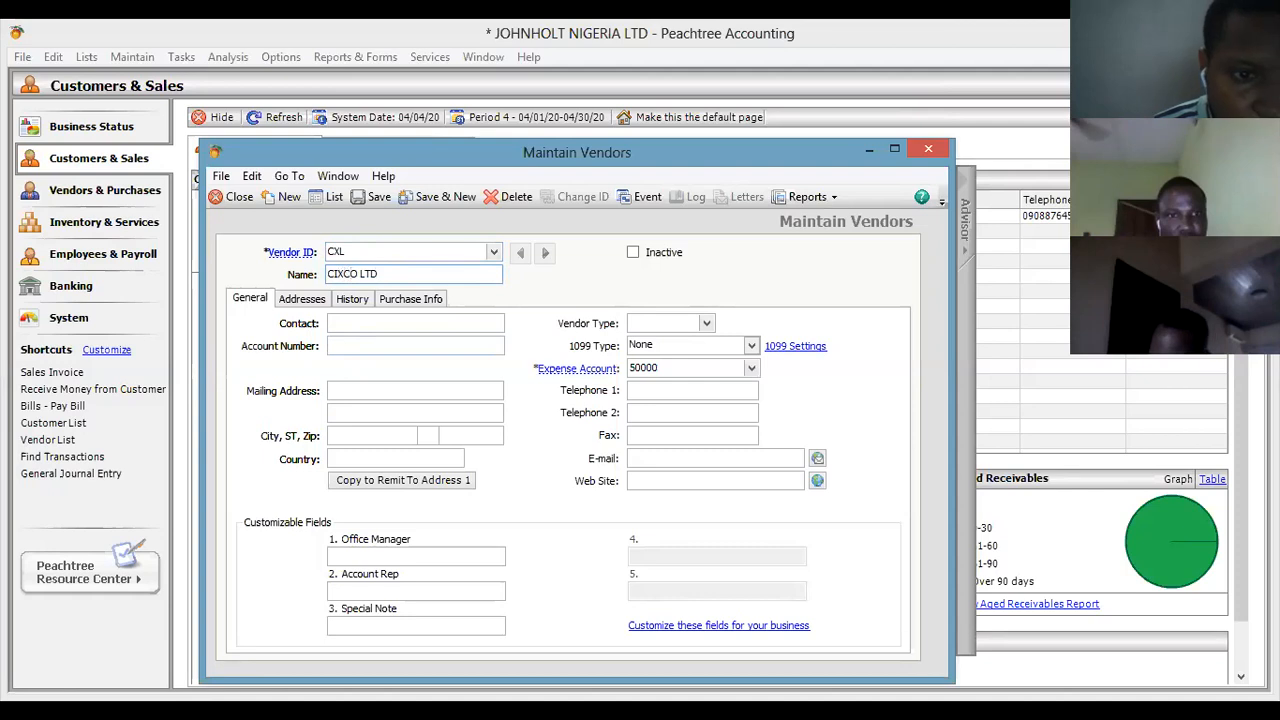
Enter the vendor's main telephone number in Telephone 1.
left_click(375, 322)
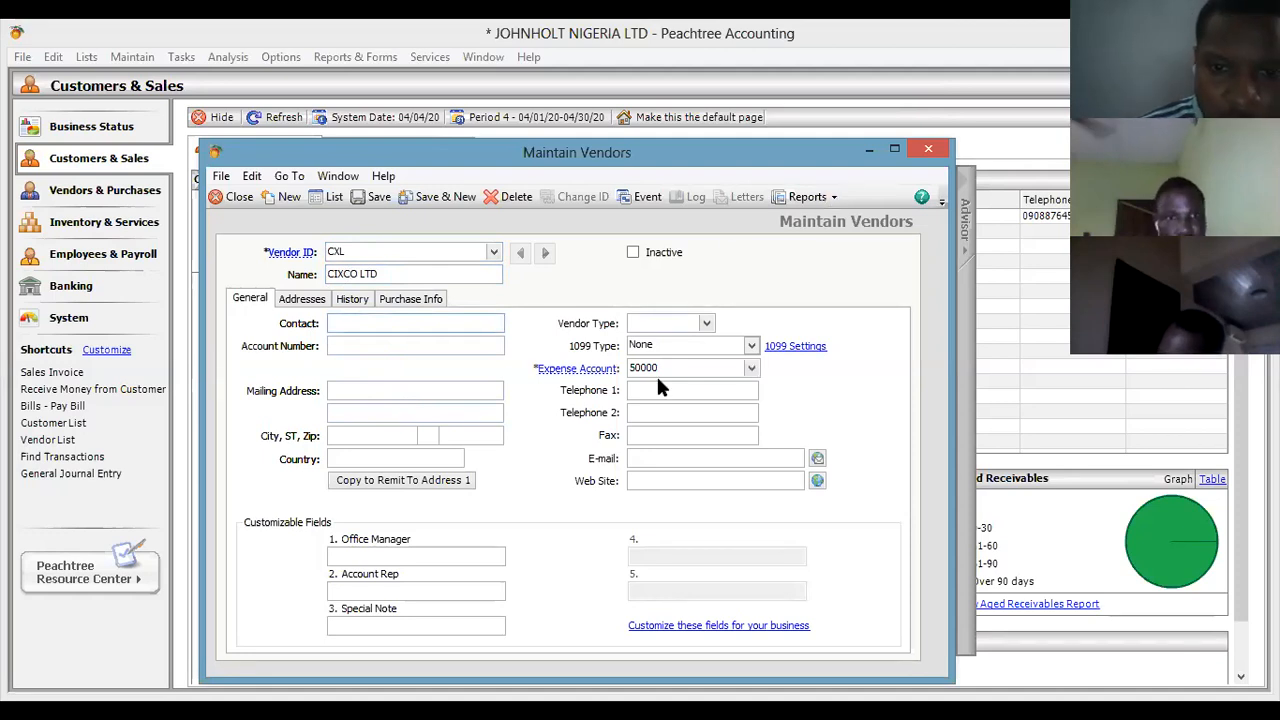
left_click(695, 382)
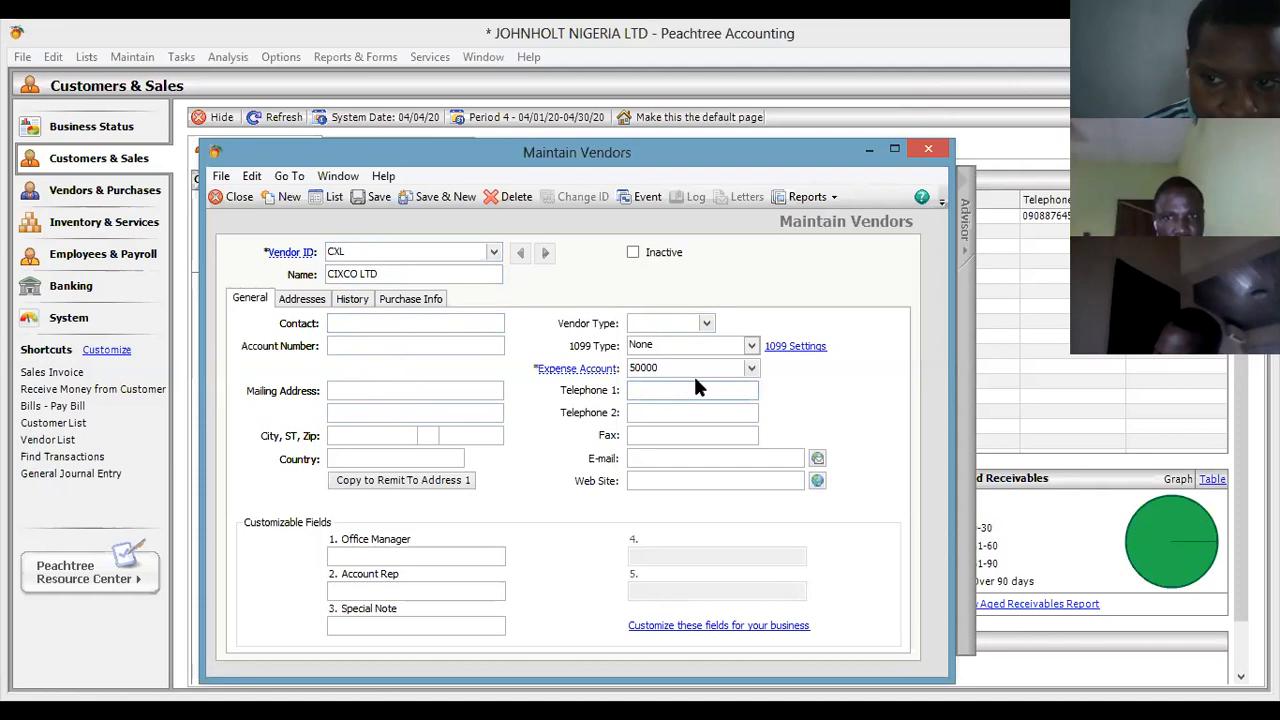
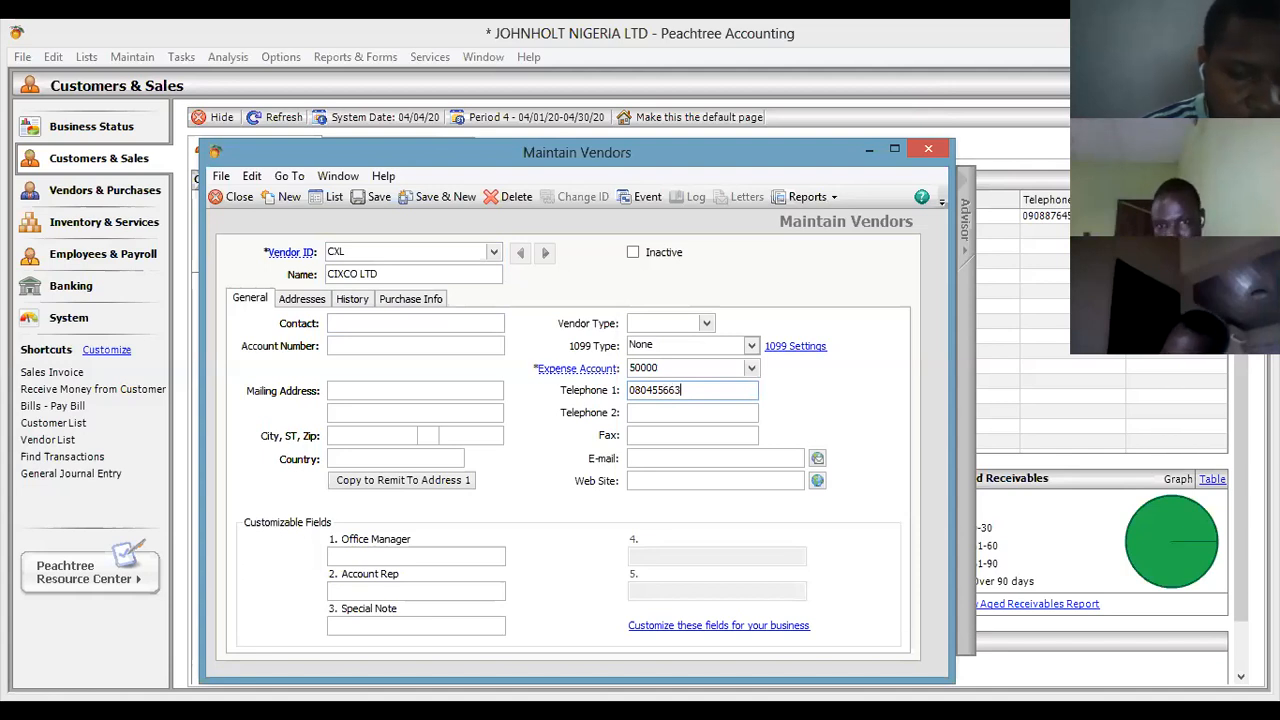
Fill in the vendor's account number and street address, with city PH and country NIGERIA.
left_click(376, 346)
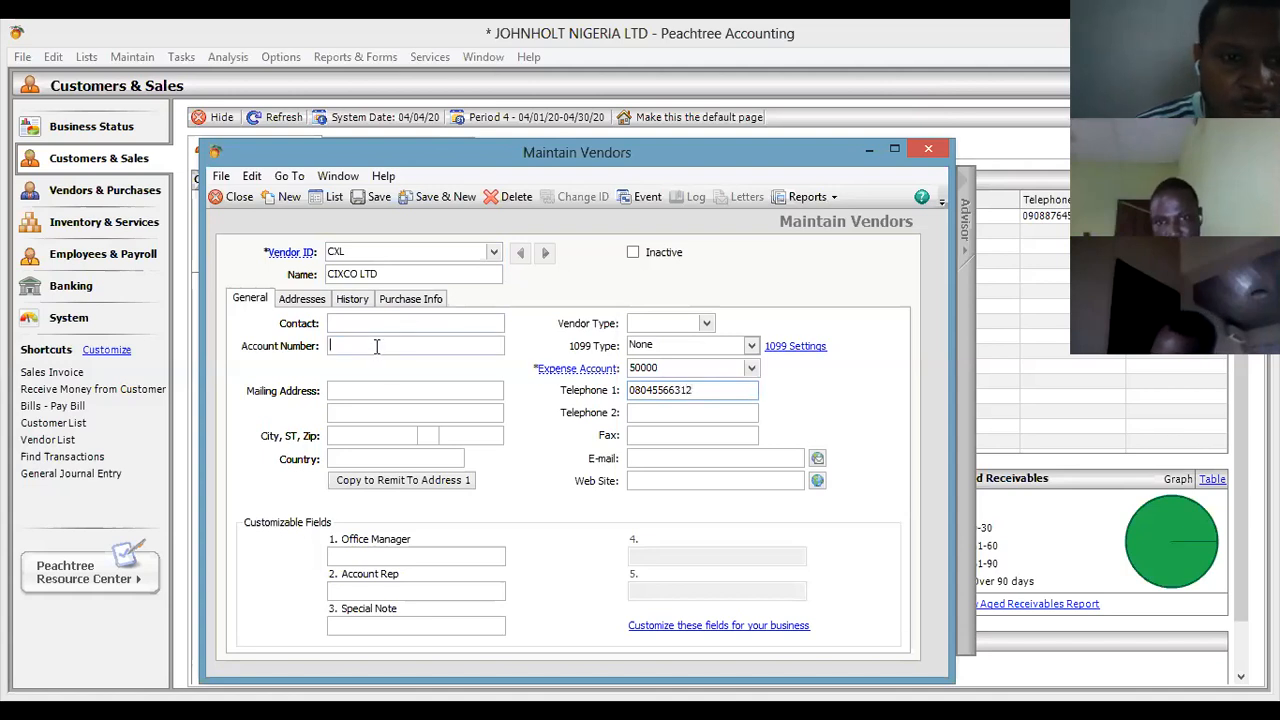
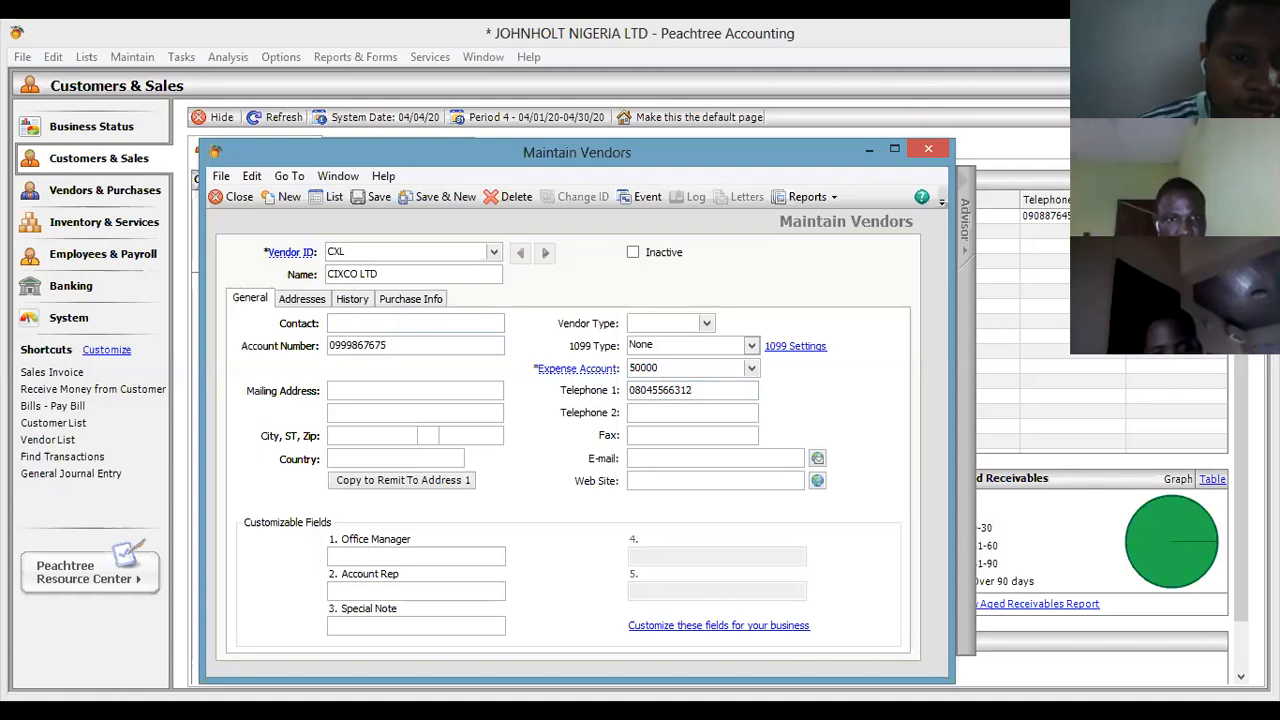
left_click(353, 392)
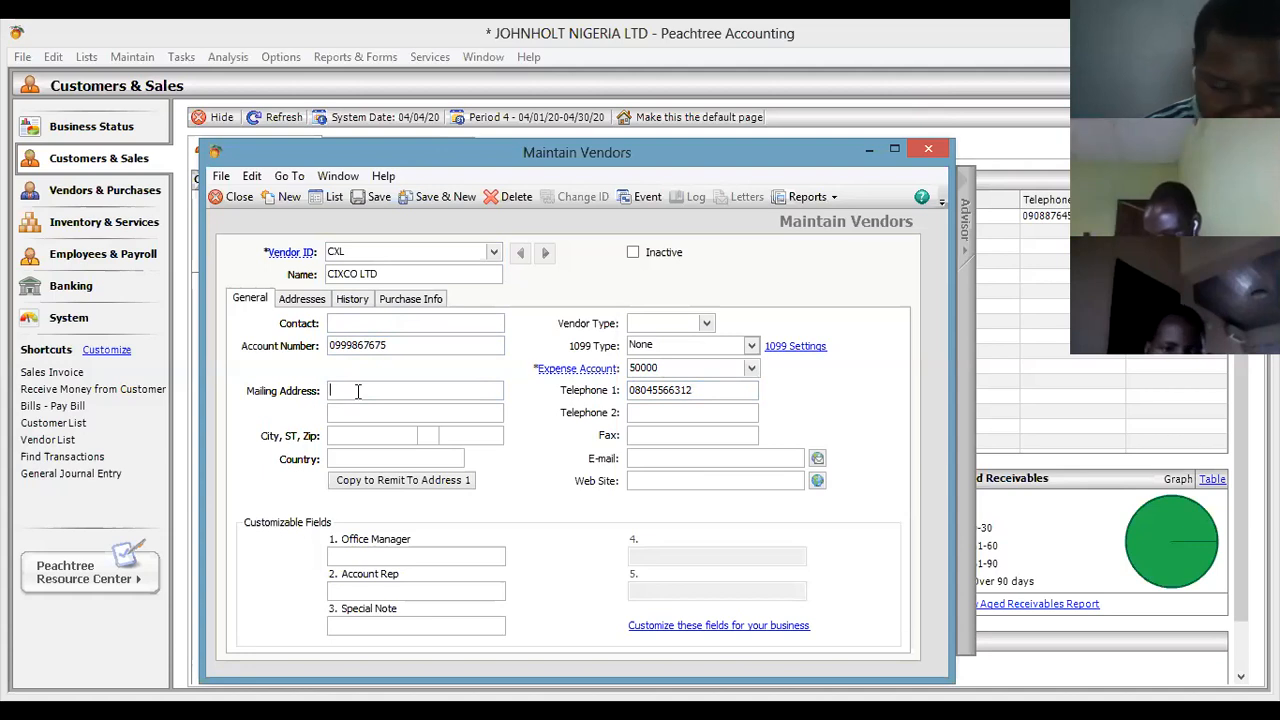
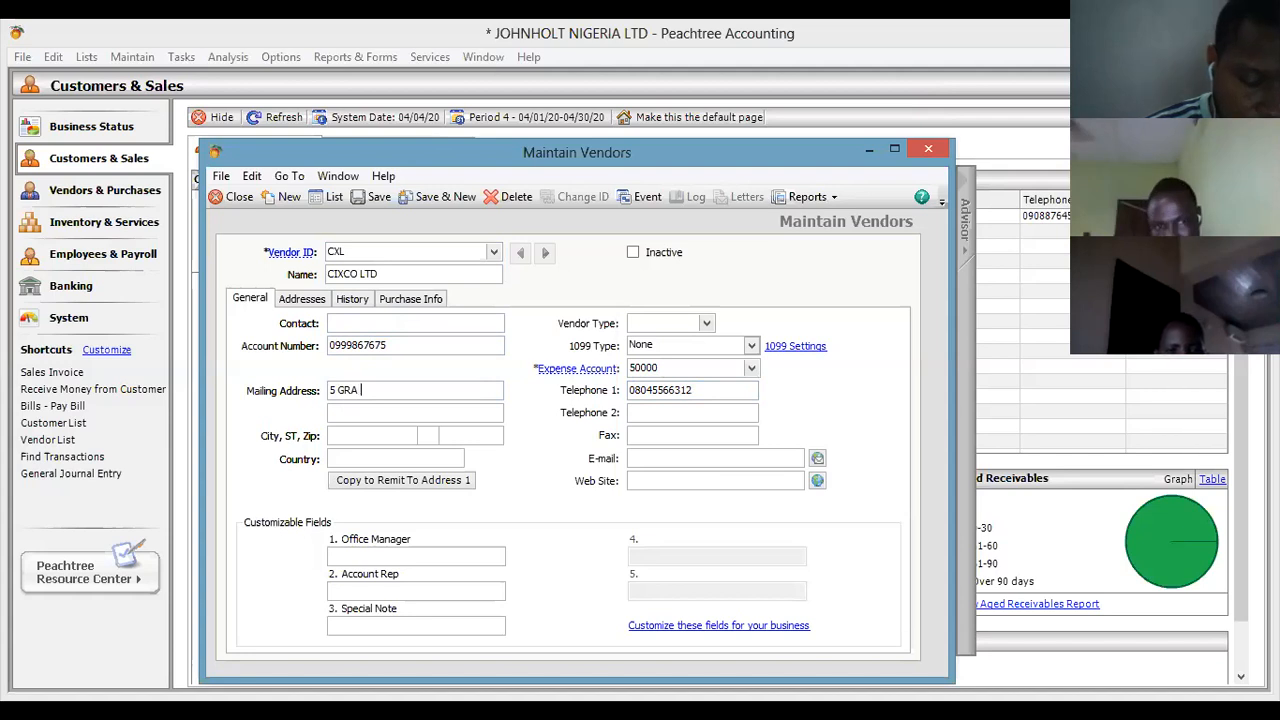
left_click(357, 430)
type("PH")
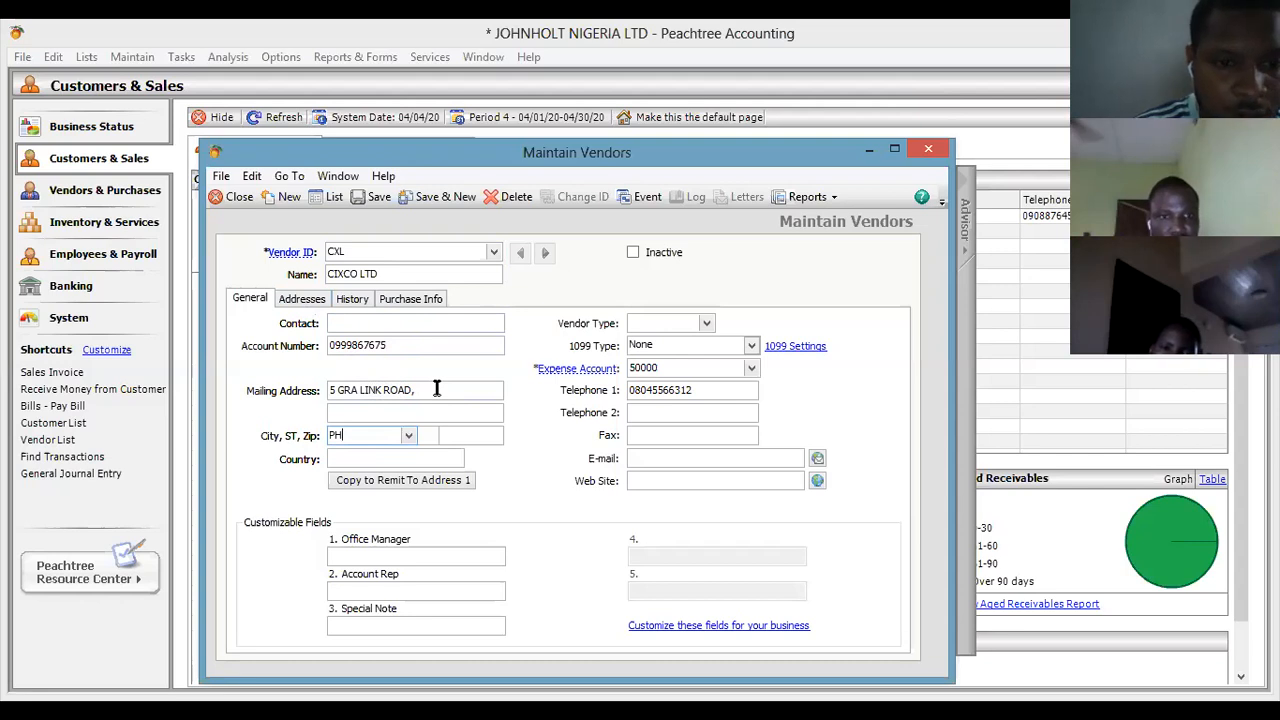
left_click(415, 457)
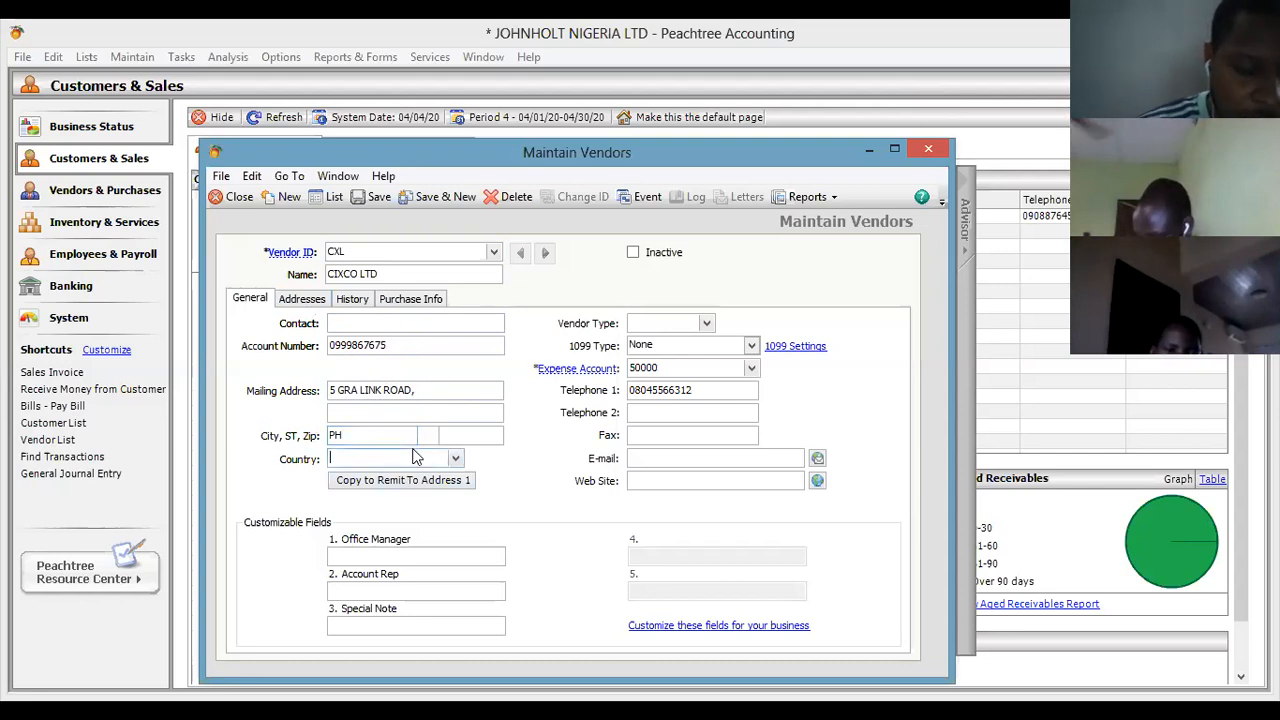
type("NIGERIA")
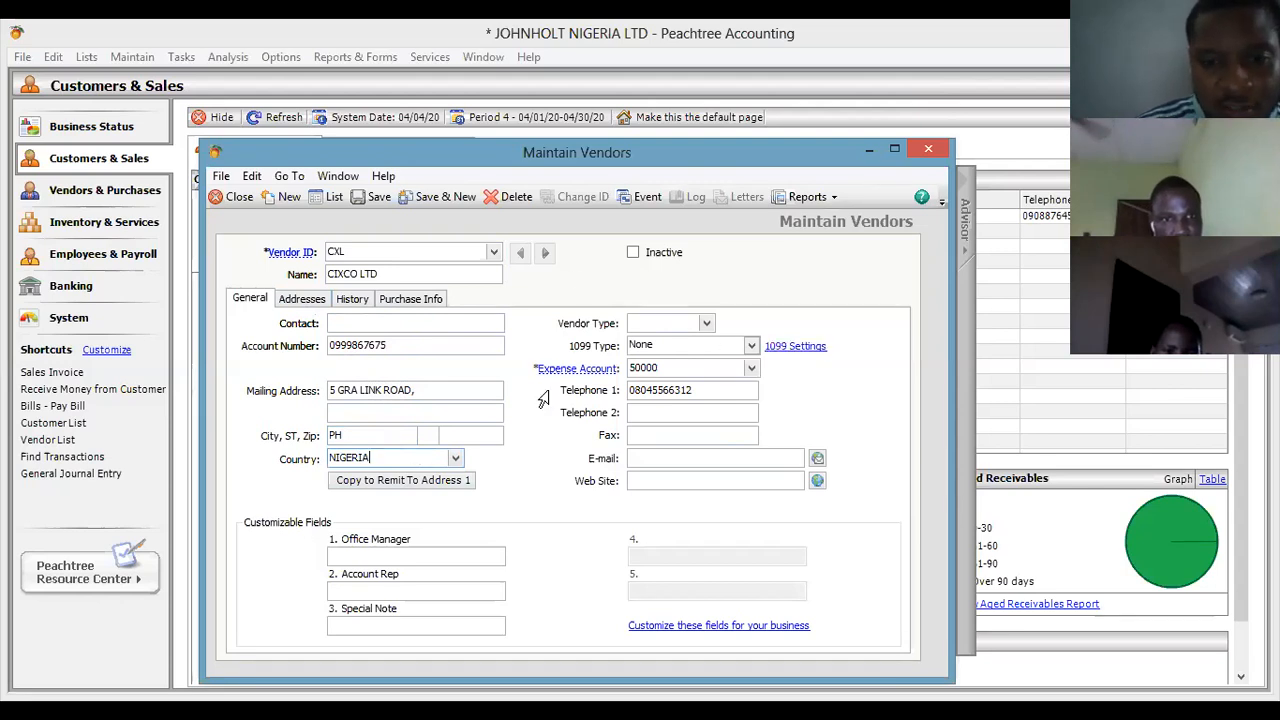
Review the vendor's Addresses tab, then switch to the SAGE 50 ONLINE CLASS Word notes.
left_click(314, 303)
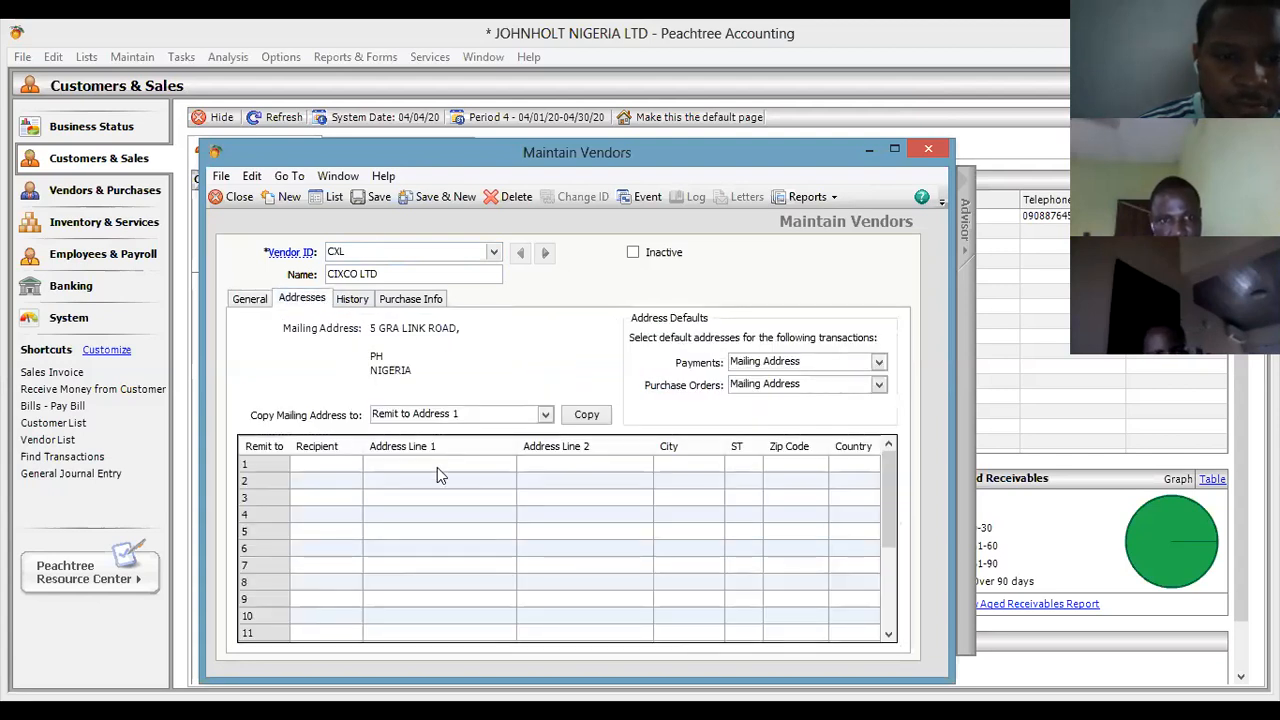
left_click(336, 476)
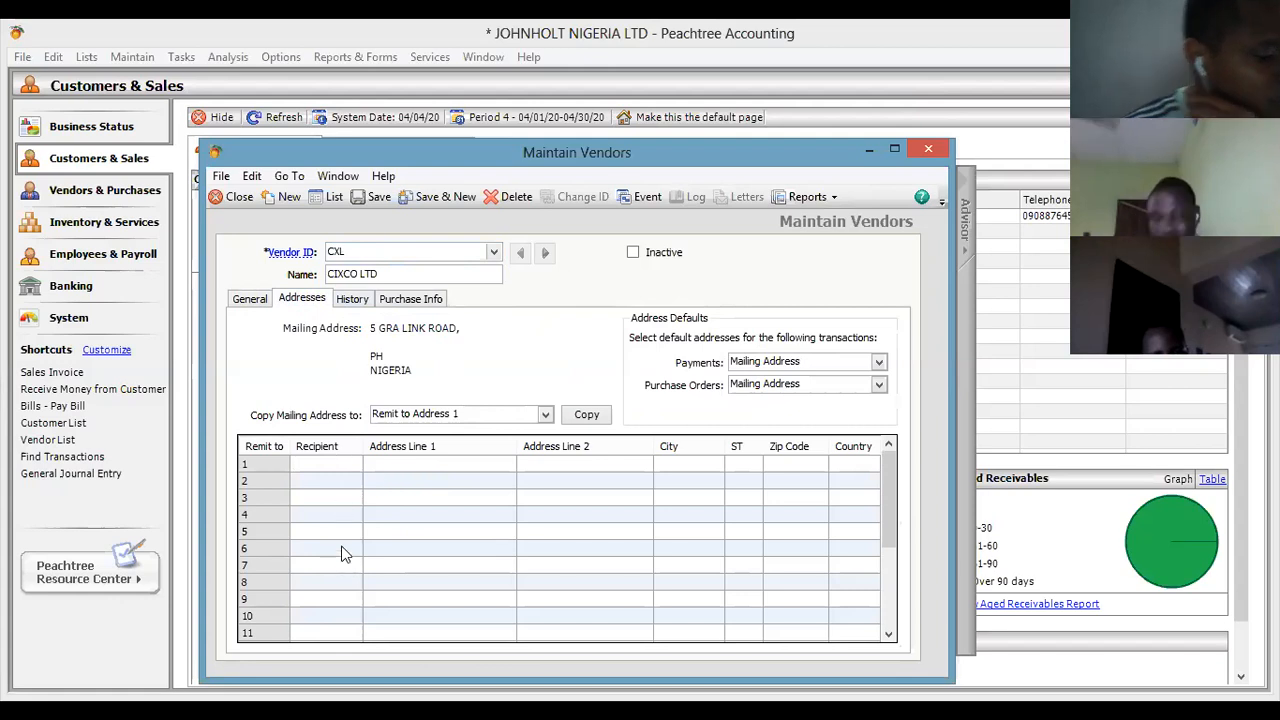
left_click(939, 51)
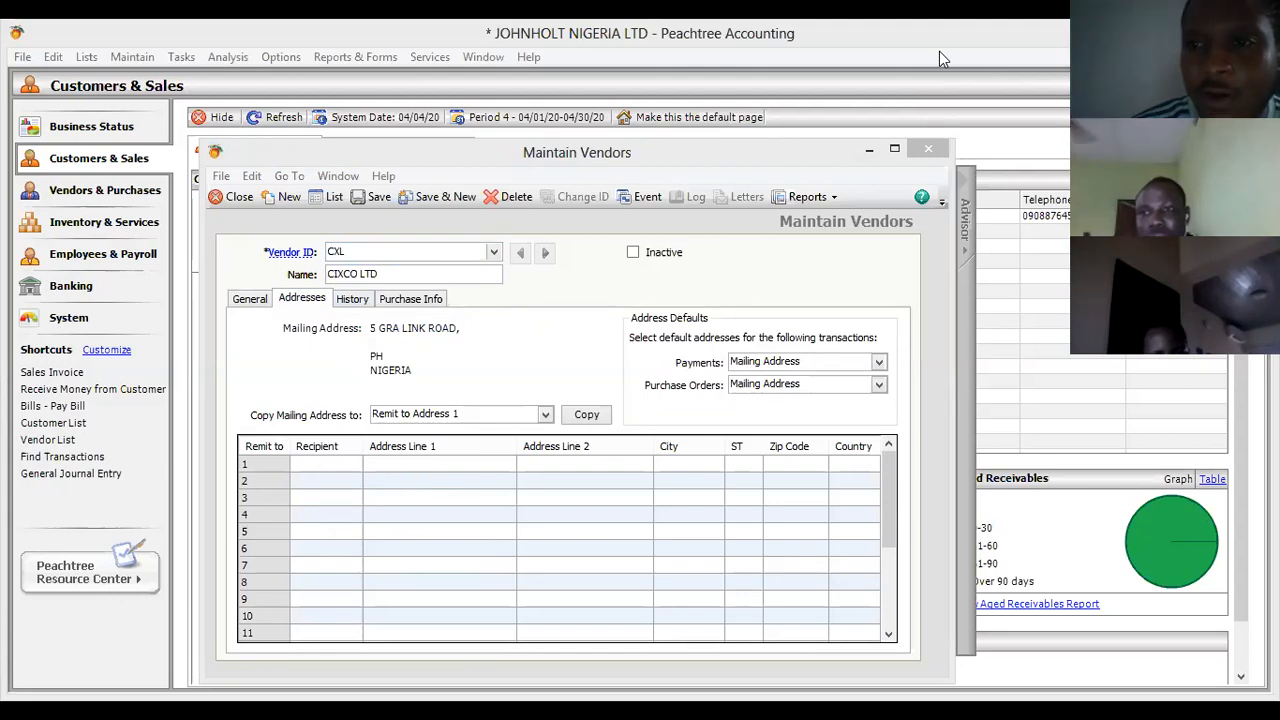
key("alt+Tab")
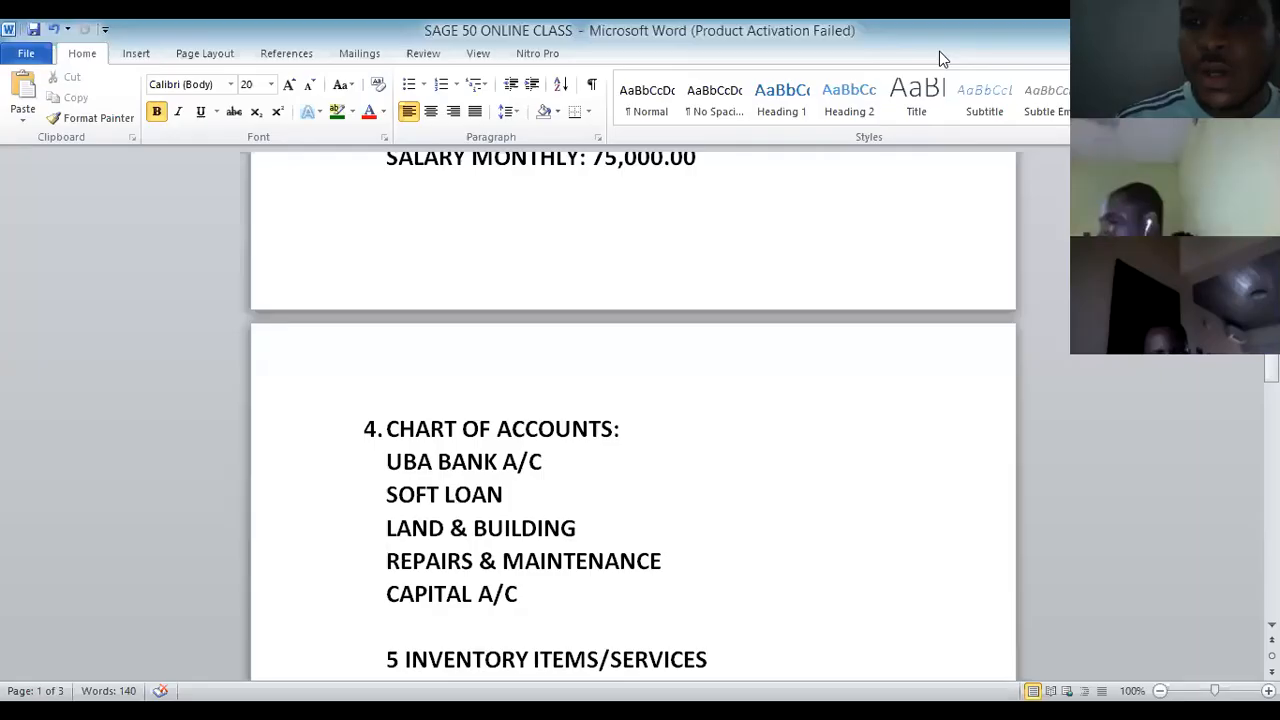